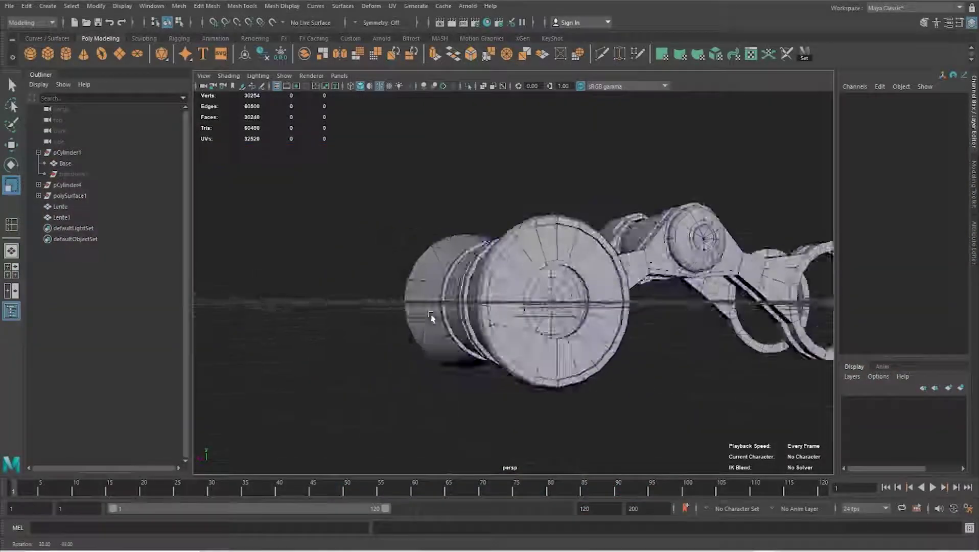
- Select the central cylinder and all 12 faces of its end cap
{"action": "mouse_move", "coordinate": [436, 323]}
{"action": "left_mouse_down", "text": "alt"}
{"action": "mouse_move", "coordinate": [585, 339]}
{"action": "mouse_move", "coordinate": [527, 318]}
{"action": "left_mouse_up", "text": "alt"}
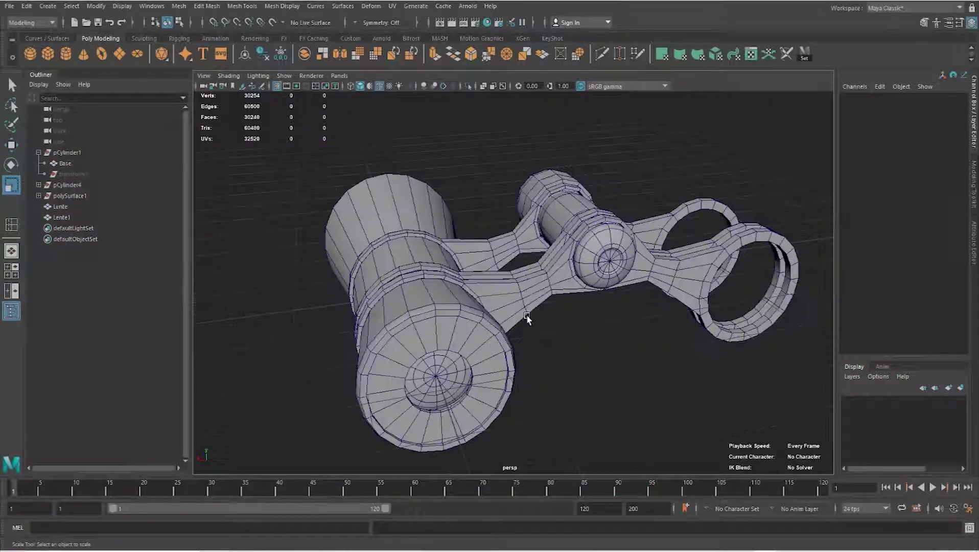
{"action": "right_click_drag", "start_coordinate": [527, 318], "coordinate": [649, 273], "text": "alt"}
{"action": "left_click", "coordinate": [649, 273]}
{"action": "left_click_drag", "start_coordinate": [649, 273], "coordinate": [564, 306], "text": "alt"}
{"action": "right_click_drag", "start_coordinate": [564, 306], "coordinate": [625, 315], "text": "alt"}
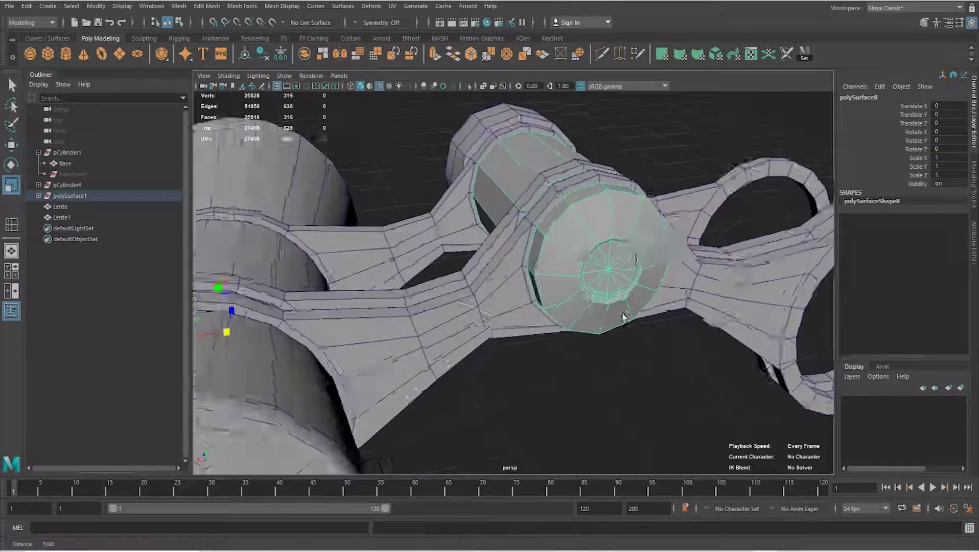
{"action": "mouse_move", "coordinate": [624, 315]}
{"action": "left_mouse_down", "text": "alt"}
{"action": "mouse_move", "coordinate": [538, 308]}
{"action": "mouse_move", "coordinate": [527, 324]}
{"action": "left_mouse_up", "text": "alt"}
{"action": "mouse_move", "coordinate": [527, 323]}
{"action": "right_mouse_down", "text": "alt"}
{"action": "mouse_move", "coordinate": [584, 306]}
{"action": "mouse_move", "coordinate": [556, 266]}
{"action": "mouse_move", "coordinate": [556, 307]}
{"action": "right_mouse_up", "text": "alt"}
{"action": "left_click", "coordinate": [535, 251]}
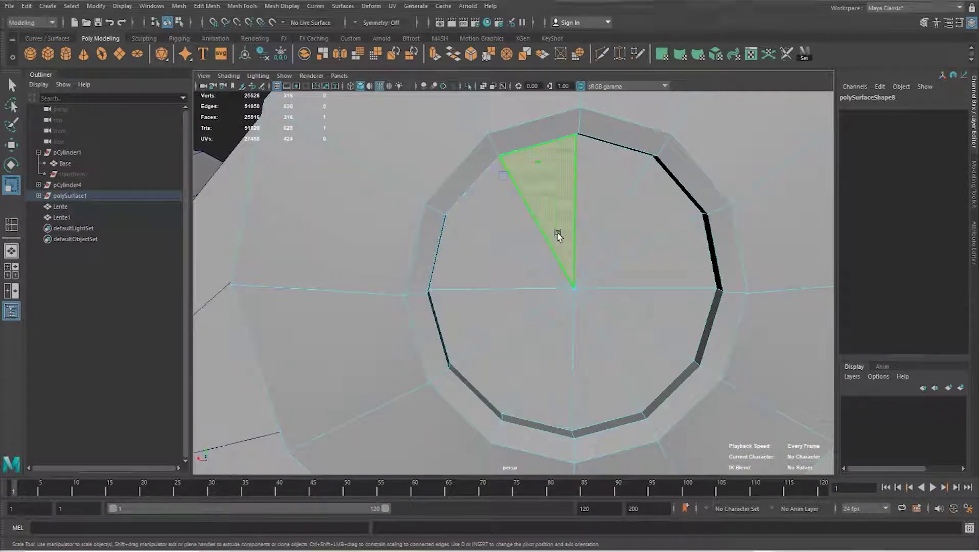
{"action": "left_click", "coordinate": [529, 315], "text": "shift"}
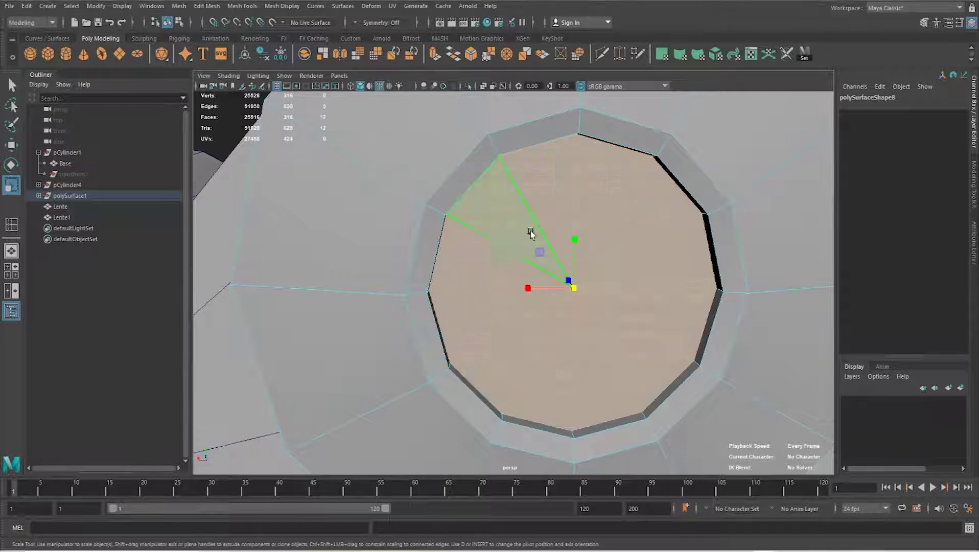
- Extrude the cap faces three times, scaling in and recessing them by -0.026 in Local Z
{"action": "right_click_drag", "start_coordinate": [519, 226], "coordinate": [517, 257], "text": "shift"}
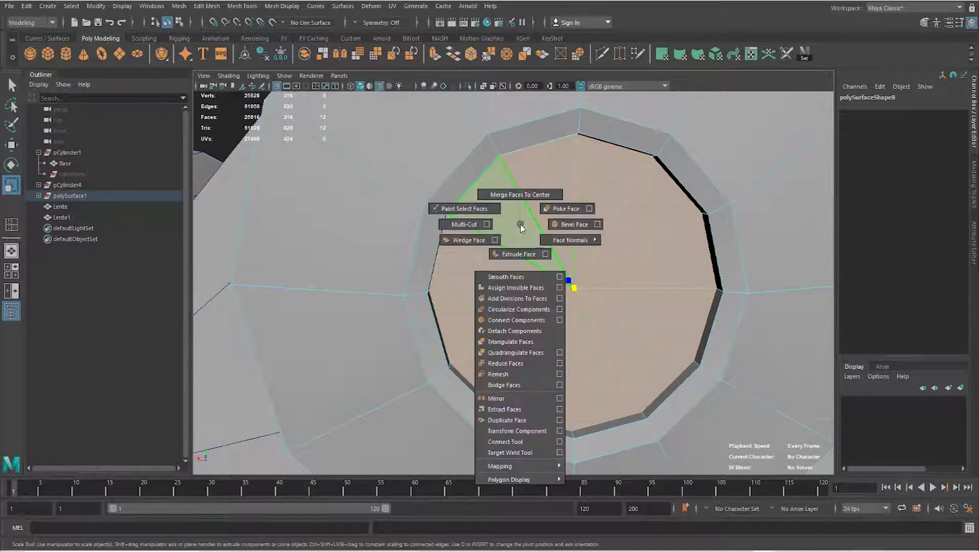
{"action": "left_click_drag", "start_coordinate": [605, 251], "coordinate": [601, 266], "text": "alt"}
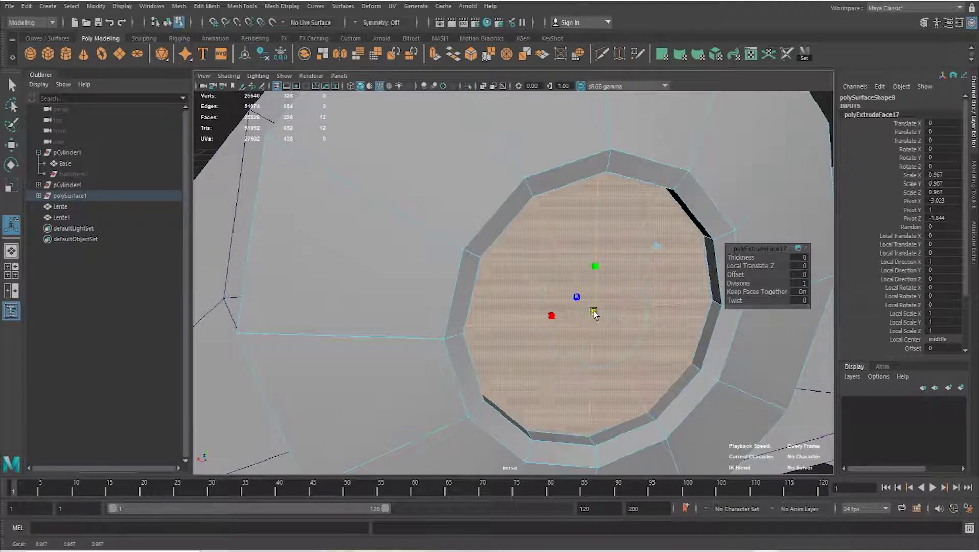
{"action": "key", "text": "ctrl+e"}
{"action": "left_click_drag", "start_coordinate": [638, 258], "coordinate": [652, 332], "text": "alt"}
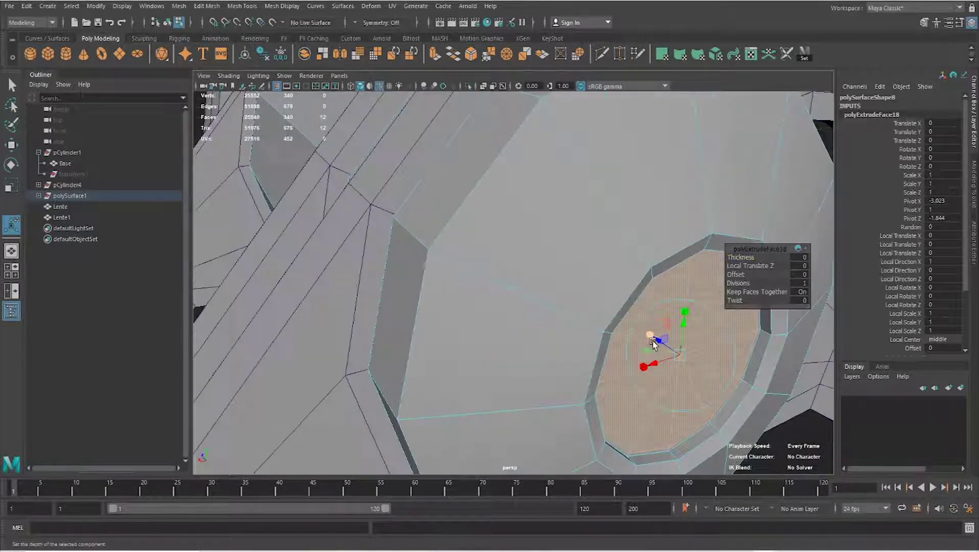
{"action": "key", "text": "ctrl+e"}
{"action": "mouse_move", "coordinate": [660, 349]}
{"action": "left_mouse_down", "text": "alt"}
{"action": "mouse_move", "coordinate": [614, 248]}
{"action": "mouse_move", "coordinate": [589, 273]}
{"action": "left_mouse_up", "text": "alt"}
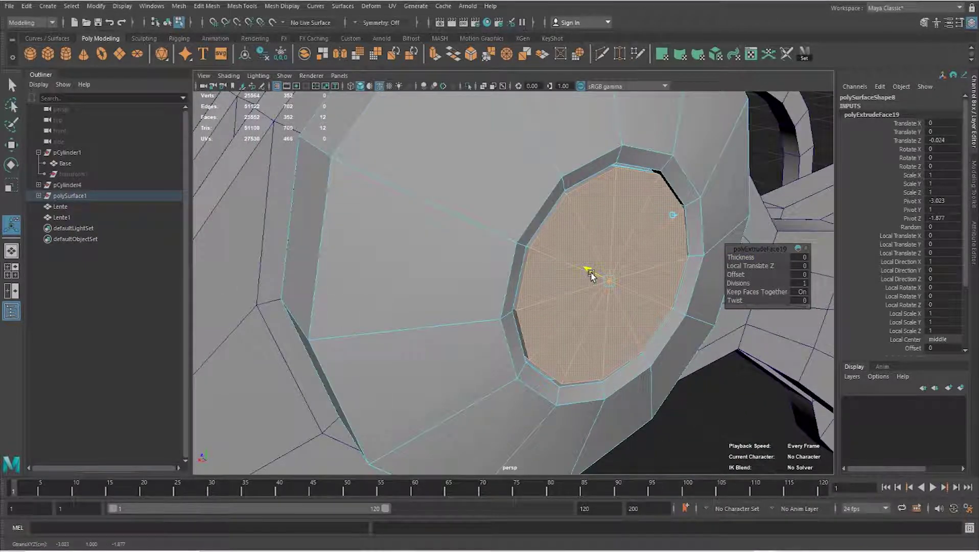
{"action": "mouse_move", "coordinate": [591, 275]}
{"action": "left_mouse_down", "text": "alt"}
{"action": "mouse_move", "coordinate": [594, 258]}
{"action": "mouse_move", "coordinate": [546, 244]}
{"action": "left_mouse_up", "text": "alt"}
{"action": "scroll", "coordinate": [567, 281], "scroll_direction": "up", "scroll_amount": 3}
{"action": "key", "text": "q"}
{"action": "key", "text": "F8"}
{"action": "mouse_move", "coordinate": [616, 174]}
{"action": "left_mouse_down", "text": "alt"}
{"action": "mouse_move", "coordinate": [459, 224]}
{"action": "mouse_move", "coordinate": [601, 297]}
{"action": "mouse_move", "coordinate": [651, 293]}
{"action": "left_mouse_up", "text": "alt"}
- Insert a supporting edge loop near the recessed cap's rim
{"action": "scroll", "coordinate": [690, 312], "scroll_direction": "up", "scroll_amount": 3}
{"action": "scroll", "coordinate": [671, 306], "scroll_direction": "up", "scroll_amount": 3}
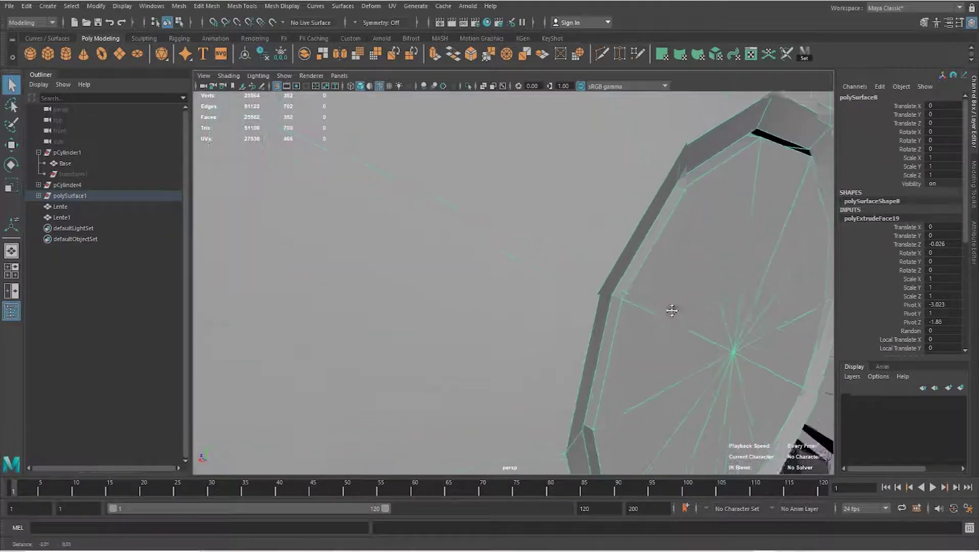
{"action": "right_click", "coordinate": [632, 262]}
{"action": "right_click_drag", "start_coordinate": [638, 266], "coordinate": [631, 275], "text": "shift"}
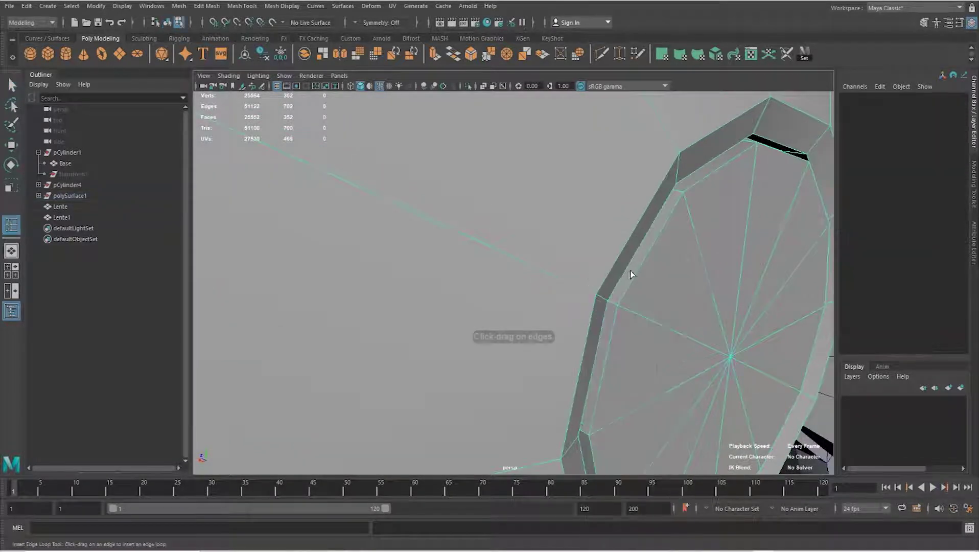
{"action": "mouse_move", "coordinate": [476, 314]}
{"action": "left_mouse_down", "text": "alt"}
{"action": "mouse_move", "coordinate": [546, 306]}
{"action": "mouse_move", "coordinate": [542, 290]}
{"action": "mouse_move", "coordinate": [556, 286]}
{"action": "mouse_move", "coordinate": [542, 273]}
{"action": "mouse_move", "coordinate": [474, 269]}
{"action": "mouse_move", "coordinate": [507, 280]}
{"action": "left_mouse_up", "text": "alt"}
{"action": "middle_click_drag", "start_coordinate": [507, 280], "coordinate": [531, 323], "text": "alt"}
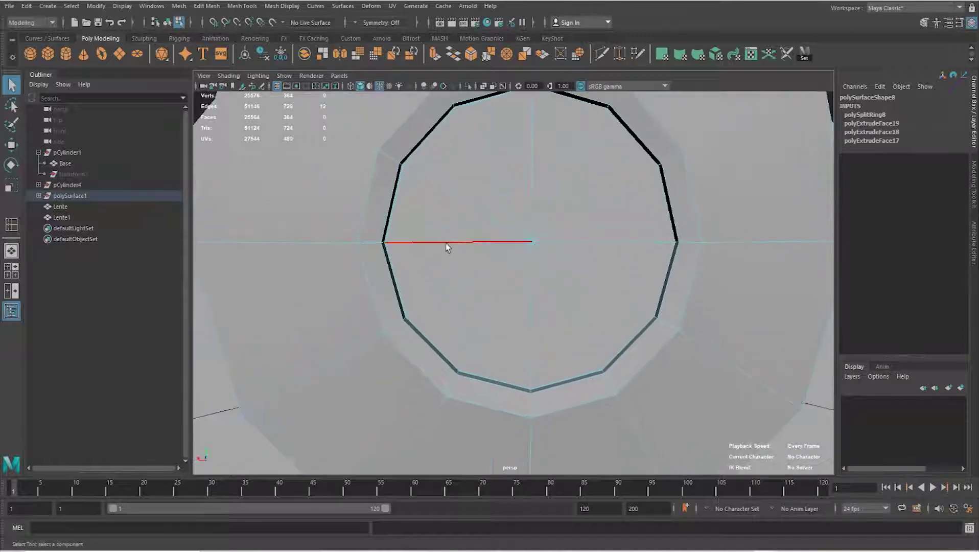
- Preview the cylinder smoothed (3) to check the rim, then return to faceted display (1)
{"action": "key", "text": "3"}
{"action": "mouse_move", "coordinate": [439, 231]}
{"action": "left_mouse_down", "text": "alt"}
{"action": "mouse_move", "coordinate": [507, 273]}
{"action": "mouse_move", "coordinate": [541, 265]}
{"action": "mouse_move", "coordinate": [629, 181]}
{"action": "left_mouse_up", "text": "alt"}
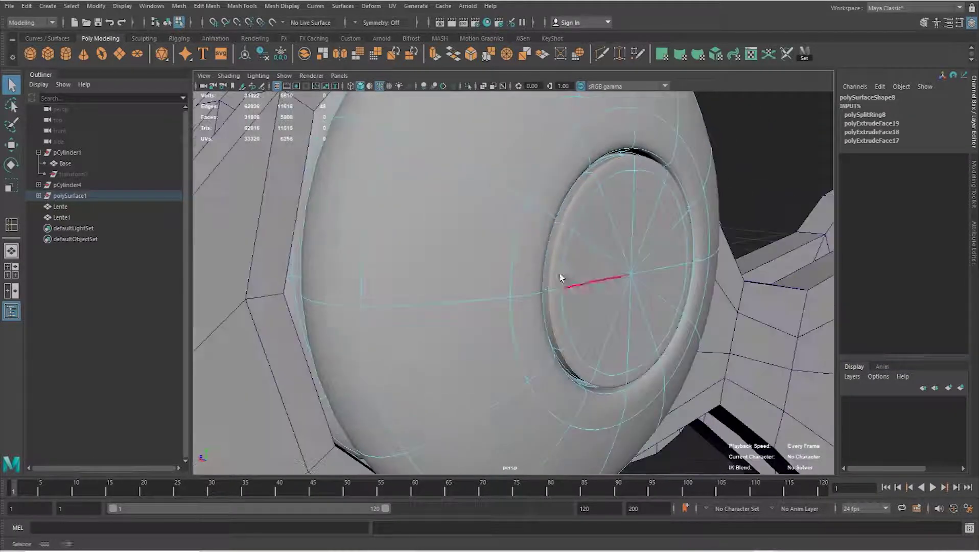
{"action": "left_click", "coordinate": [705, 151]}
{"action": "mouse_move", "coordinate": [705, 151]}
{"action": "left_mouse_down", "text": "alt"}
{"action": "mouse_move", "coordinate": [468, 263]}
{"action": "mouse_move", "coordinate": [563, 262]}
{"action": "mouse_move", "coordinate": [498, 256]}
{"action": "mouse_move", "coordinate": [494, 267]}
{"action": "left_mouse_up", "text": "alt"}
{"action": "scroll", "coordinate": [494, 267], "scroll_direction": "up", "scroll_amount": 2}
{"action": "scroll", "coordinate": [470, 255], "scroll_direction": "up", "scroll_amount": 3}
{"action": "scroll", "coordinate": [519, 257], "scroll_direction": "up", "scroll_amount": 3}
{"action": "left_click", "coordinate": [516, 257]}
{"action": "key", "text": "1"}
{"action": "mouse_move", "coordinate": [509, 258]}
{"action": "left_mouse_down", "text": "alt"}
{"action": "mouse_move", "coordinate": [472, 269]}
{"action": "mouse_move", "coordinate": [527, 274]}
{"action": "mouse_move", "coordinate": [507, 289]}
{"action": "mouse_move", "coordinate": [357, 262]}
{"action": "mouse_move", "coordinate": [479, 303]}
{"action": "mouse_move", "coordinate": [500, 244]}
{"action": "left_mouse_up", "text": "alt"}
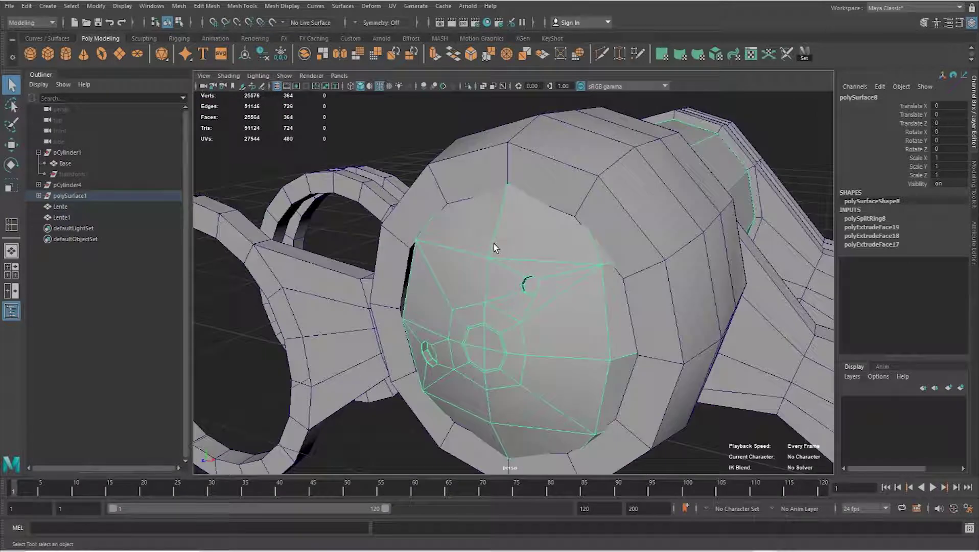
- Isolate the central cylinder and select its two groove edge loops plus the loop near the end cap
{"action": "key", "text": "ctrl+1"}
{"action": "mouse_move", "coordinate": [524, 277]}
{"action": "left_mouse_down", "text": "alt"}
{"action": "mouse_move", "coordinate": [452, 282]}
{"action": "mouse_move", "coordinate": [491, 259]}
{"action": "mouse_move", "coordinate": [450, 237]}
{"action": "left_mouse_up", "text": "alt"}
{"action": "right_click", "coordinate": [449, 237]}
{"action": "right_click_drag", "start_coordinate": [451, 241], "coordinate": [417, 196]}
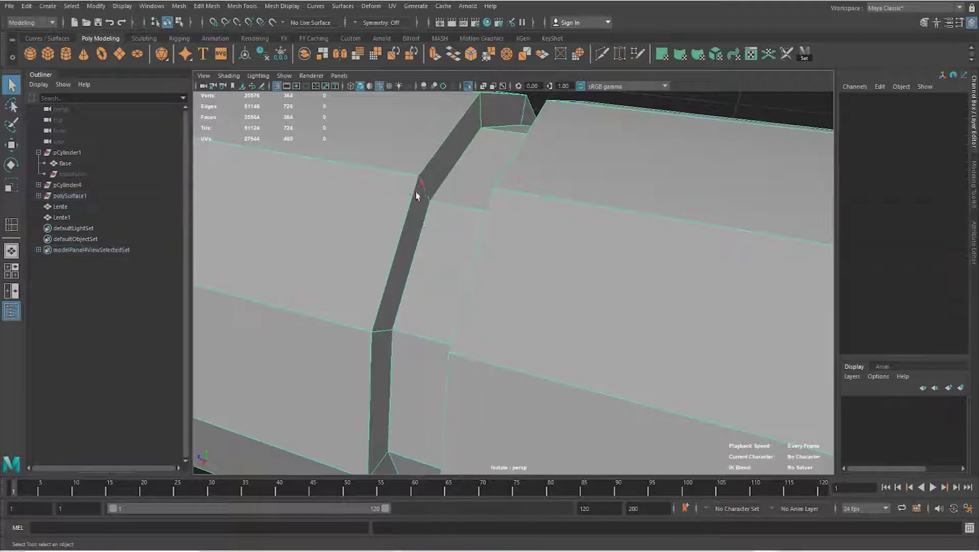
{"action": "double_click", "coordinate": [424, 219]}
{"action": "mouse_move", "coordinate": [482, 227]}
{"action": "left_mouse_down", "text": "alt"}
{"action": "mouse_move", "coordinate": [616, 233]}
{"action": "mouse_move", "coordinate": [609, 244]}
{"action": "mouse_move", "coordinate": [445, 242]}
{"action": "mouse_move", "coordinate": [454, 231]}
{"action": "left_mouse_up", "text": "alt"}
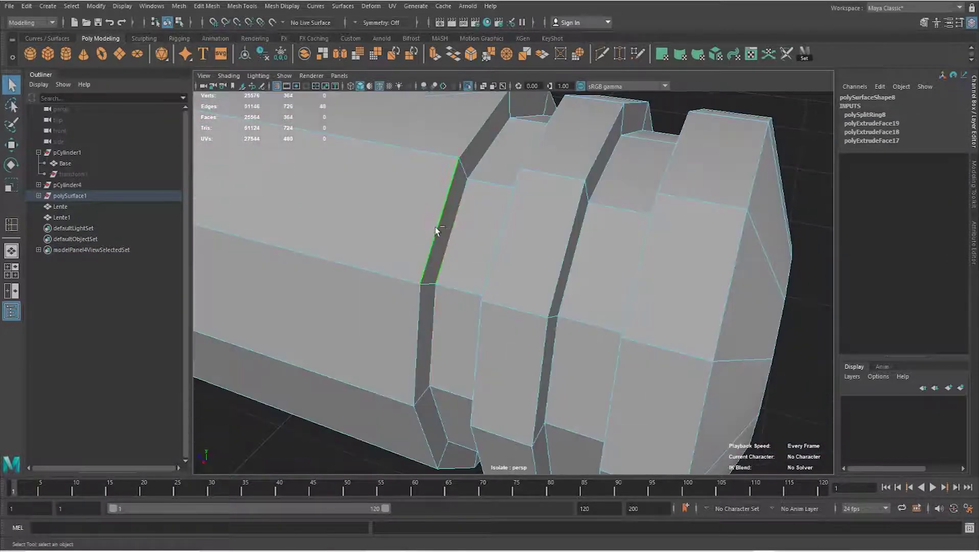
{"action": "middle_click_drag", "start_coordinate": [436, 231], "coordinate": [604, 242], "text": "alt"}
{"action": "scroll", "coordinate": [604, 243], "scroll_direction": "down", "scroll_amount": 3}
{"action": "mouse_move", "coordinate": [623, 220]}
{"action": "left_mouse_down", "text": "alt"}
{"action": "mouse_move", "coordinate": [424, 188]}
{"action": "mouse_move", "coordinate": [517, 211]}
{"action": "mouse_move", "coordinate": [564, 204]}
{"action": "mouse_move", "coordinate": [462, 189]}
{"action": "left_mouse_up", "text": "alt"}
{"action": "double_click", "coordinate": [564, 204], "text": "shift"}
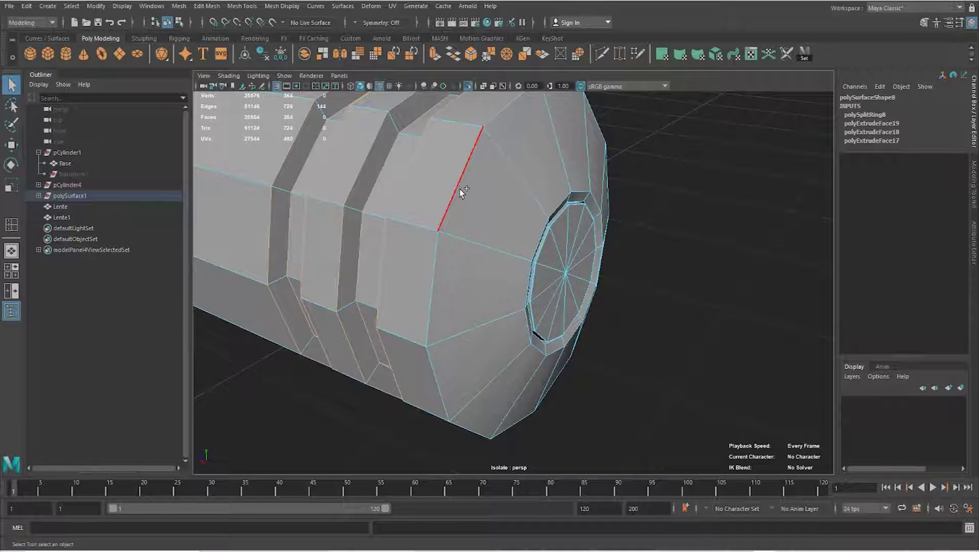
{"action": "double_click", "coordinate": [462, 192], "text": "shift"}
{"action": "mouse_move", "coordinate": [461, 191]}
{"action": "left_mouse_down", "text": "alt"}
{"action": "mouse_move", "coordinate": [271, 216]}
{"action": "mouse_move", "coordinate": [428, 201]}
{"action": "mouse_move", "coordinate": [641, 203]}
{"action": "mouse_move", "coordinate": [608, 199]}
{"action": "left_mouse_up", "text": "alt"}
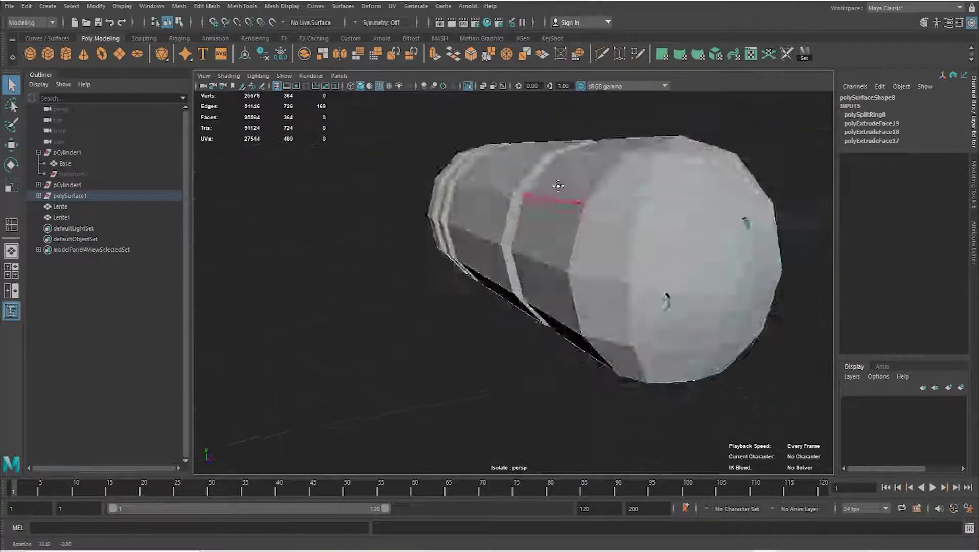
- Bevel the selected loops with 2 segments and fraction 0.2, then reselect the cylinder
{"action": "key", "text": "ctrl+b"}
{"action": "mouse_move", "coordinate": [601, 185]}
{"action": "left_mouse_down", "text": "alt"}
{"action": "mouse_move", "coordinate": [409, 225]}
{"action": "mouse_move", "coordinate": [493, 222]}
{"action": "left_mouse_up", "text": "alt"}
{"action": "scroll", "coordinate": [552, 232], "scroll_direction": "up", "scroll_amount": 3}
{"action": "left_click_drag", "start_coordinate": [552, 232], "coordinate": [776, 283], "text": "alt"}
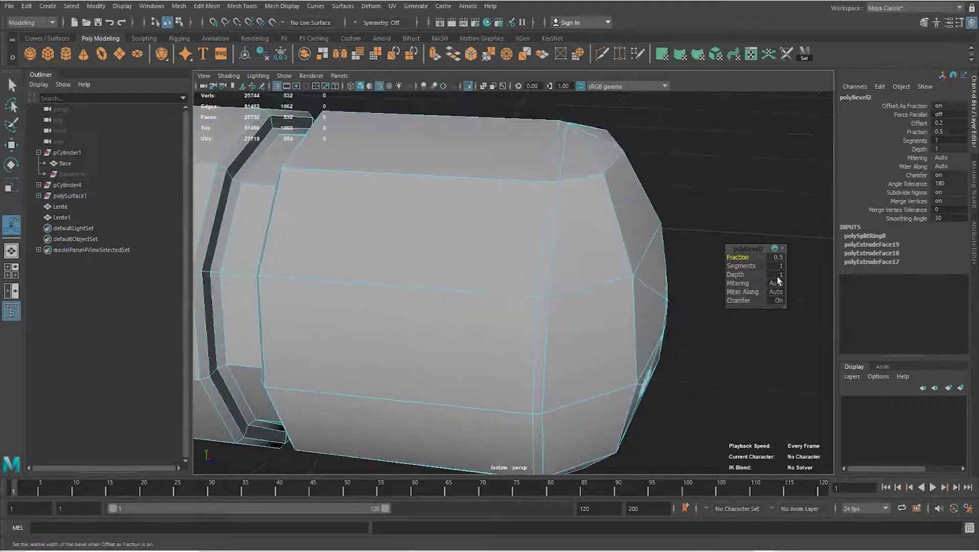
{"action": "key", "text": "Return"}
{"action": "left_click_drag", "start_coordinate": [454, 284], "coordinate": [496, 264], "text": "alt"}
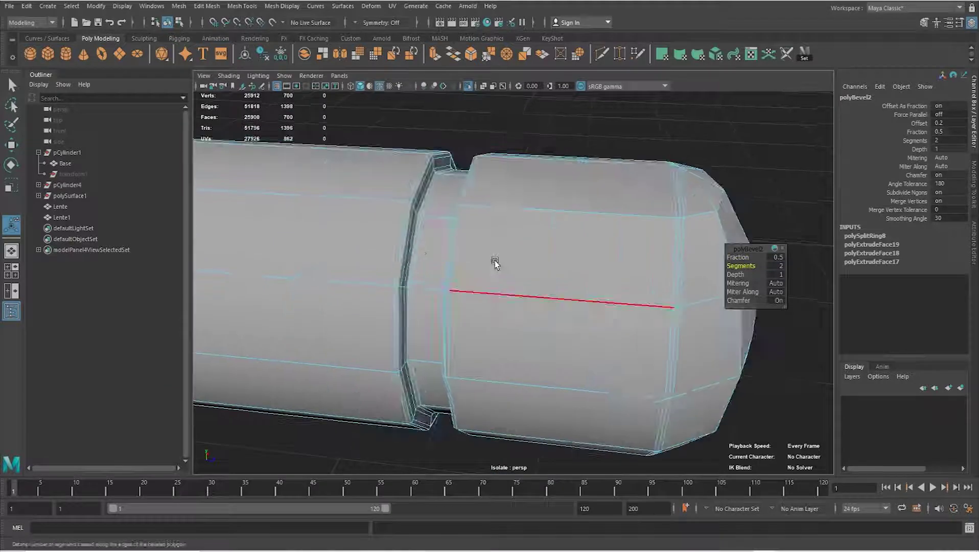
{"action": "mouse_move", "coordinate": [503, 201]}
{"action": "left_mouse_down", "text": "alt"}
{"action": "mouse_move", "coordinate": [514, 239]}
{"action": "mouse_move", "coordinate": [439, 234]}
{"action": "left_mouse_up", "text": "alt"}
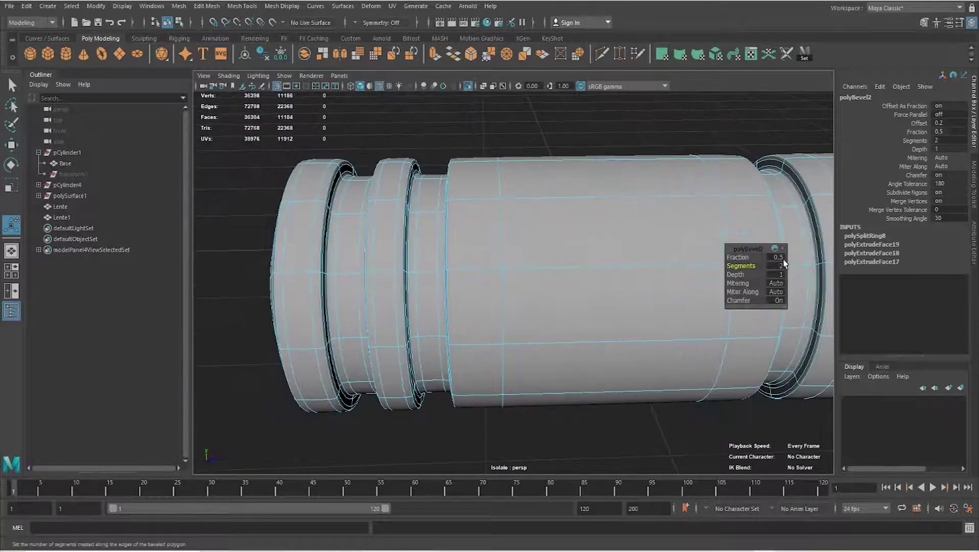
{"action": "right_click_drag", "start_coordinate": [503, 184], "coordinate": [503, 153]}
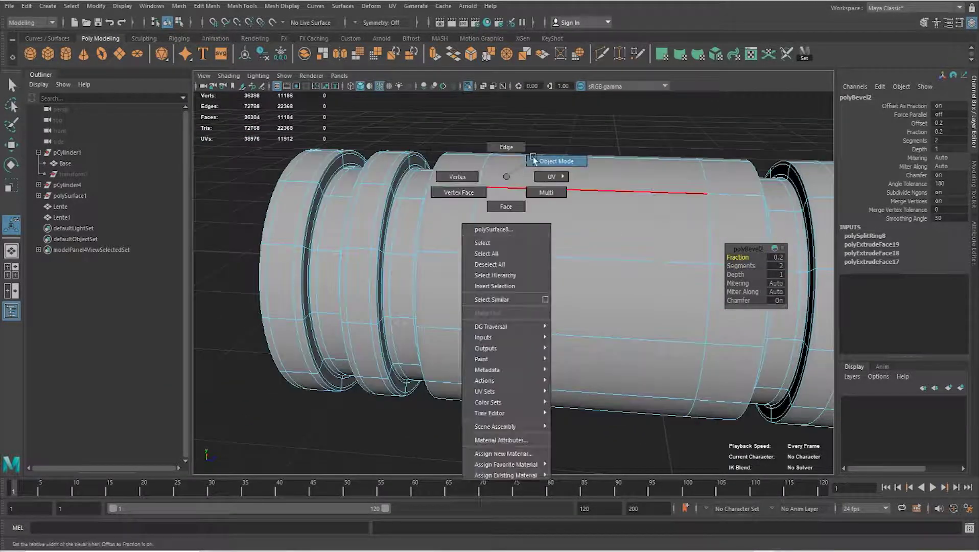
{"action": "mouse_move", "coordinate": [516, 273]}
{"action": "left_mouse_down", "text": "alt"}
{"action": "mouse_move", "coordinate": [568, 275]}
{"action": "mouse_move", "coordinate": [487, 258]}
{"action": "mouse_move", "coordinate": [515, 240]}
{"action": "mouse_move", "coordinate": [342, 271]}
{"action": "mouse_move", "coordinate": [548, 268]}
{"action": "mouse_move", "coordinate": [448, 271]}
{"action": "mouse_move", "coordinate": [459, 275]}
{"action": "left_mouse_up", "text": "alt"}
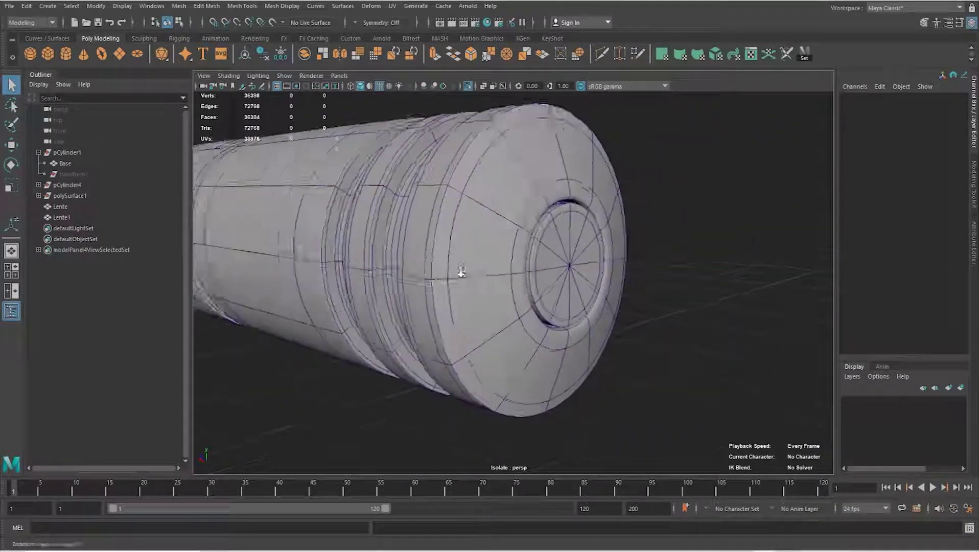
{"action": "scroll", "coordinate": [459, 271], "scroll_direction": "up", "scroll_amount": 3}
{"action": "scroll", "coordinate": [518, 269], "scroll_direction": "up", "scroll_amount": 3}
{"action": "left_click", "coordinate": [483, 269]}
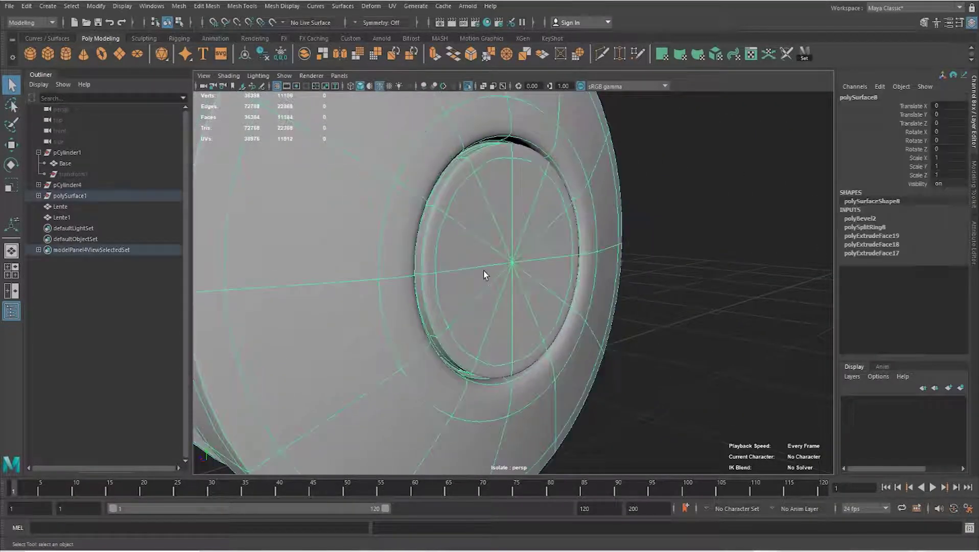
- In faceted display, select all recessed end-cap faces and poke them around their centre
{"action": "key", "text": "1"}
{"action": "mouse_move", "coordinate": [507, 293]}
{"action": "left_mouse_down", "text": "alt"}
{"action": "mouse_move", "coordinate": [435, 284]}
{"action": "mouse_move", "coordinate": [510, 286]}
{"action": "mouse_move", "coordinate": [448, 286]}
{"action": "mouse_move", "coordinate": [461, 282]}
{"action": "mouse_move", "coordinate": [434, 289]}
{"action": "left_mouse_up", "text": "alt"}
{"action": "right_click_drag", "start_coordinate": [435, 288], "coordinate": [500, 286], "text": "alt"}
{"action": "mouse_move", "coordinate": [500, 287]}
{"action": "left_mouse_down", "text": "alt"}
{"action": "mouse_move", "coordinate": [460, 300]}
{"action": "mouse_move", "coordinate": [457, 292]}
{"action": "left_mouse_up", "text": "alt"}
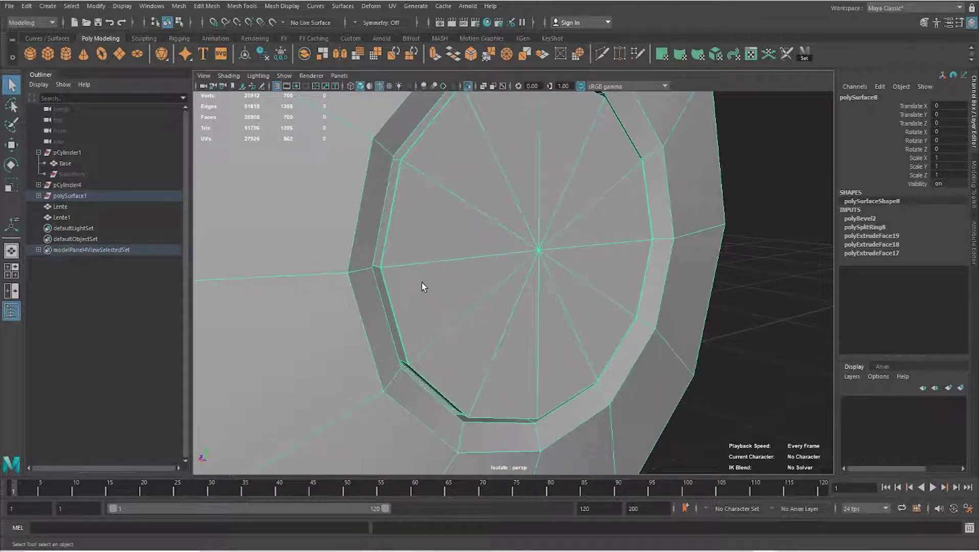
{"action": "mouse_move", "coordinate": [422, 287]}
{"action": "left_mouse_down", "text": "alt"}
{"action": "mouse_move", "coordinate": [413, 282]}
{"action": "mouse_move", "coordinate": [433, 299]}
{"action": "mouse_move", "coordinate": [415, 292]}
{"action": "mouse_move", "coordinate": [584, 272]}
{"action": "left_mouse_up", "text": "alt"}
{"action": "right_click_drag", "start_coordinate": [583, 272], "coordinate": [624, 279]}
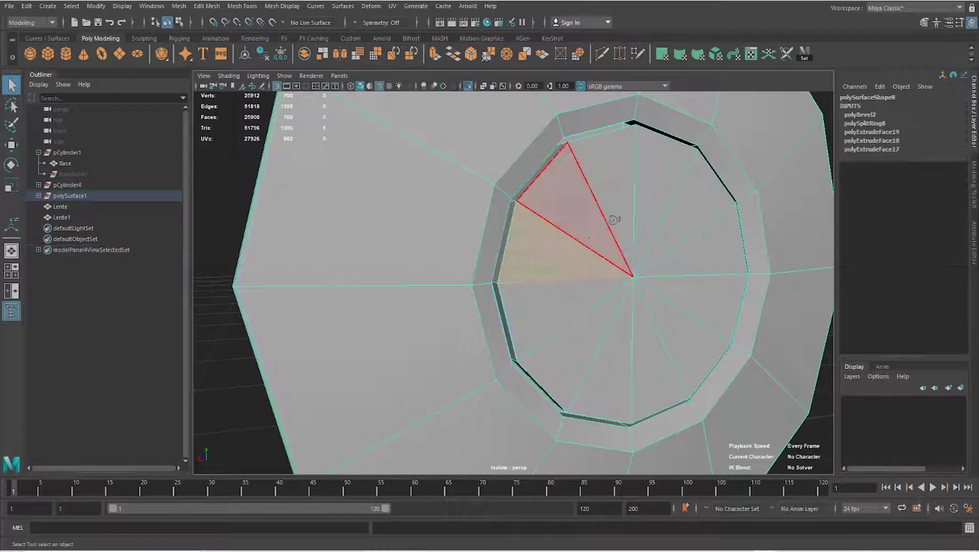
{"action": "double_click", "coordinate": [590, 315], "text": "shift"}
{"action": "right_click", "coordinate": [563, 262], "text": "shift"}
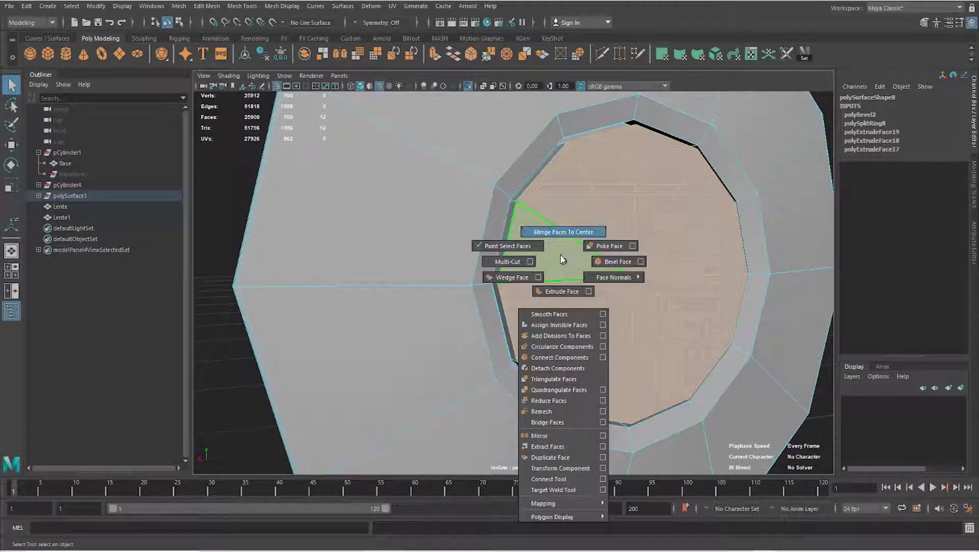
{"action": "left_click", "coordinate": [571, 251]}
- Extract the poked cap faces into a separate disc, polySurface10, and select it
{"action": "right_click_drag", "start_coordinate": [563, 258], "coordinate": [597, 246], "text": "ctrl"}
{"action": "scroll", "coordinate": [651, 301], "scroll_direction": "up", "scroll_amount": 5}
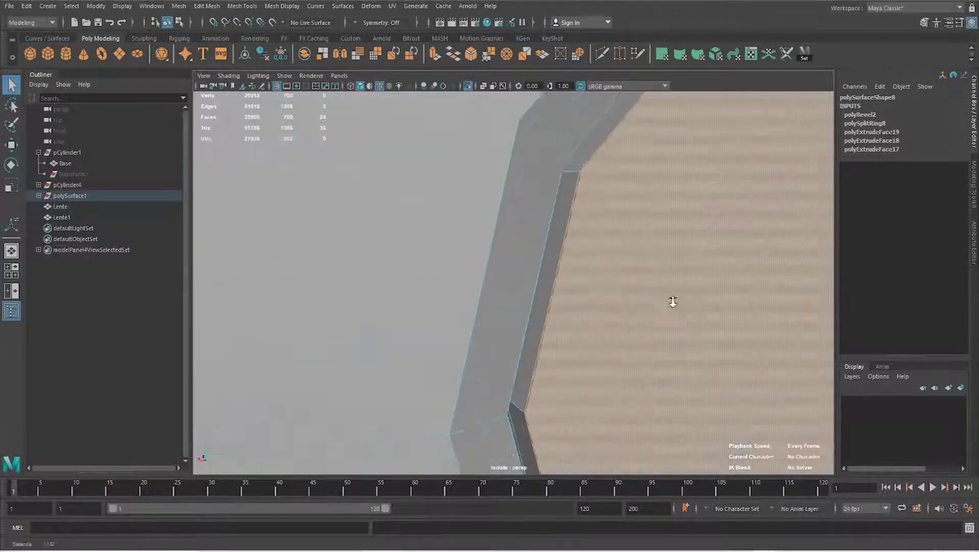
{"action": "scroll", "coordinate": [651, 301], "scroll_direction": "up", "scroll_amount": 2}
{"action": "middle_click_drag", "start_coordinate": [656, 303], "coordinate": [636, 307], "text": "alt"}
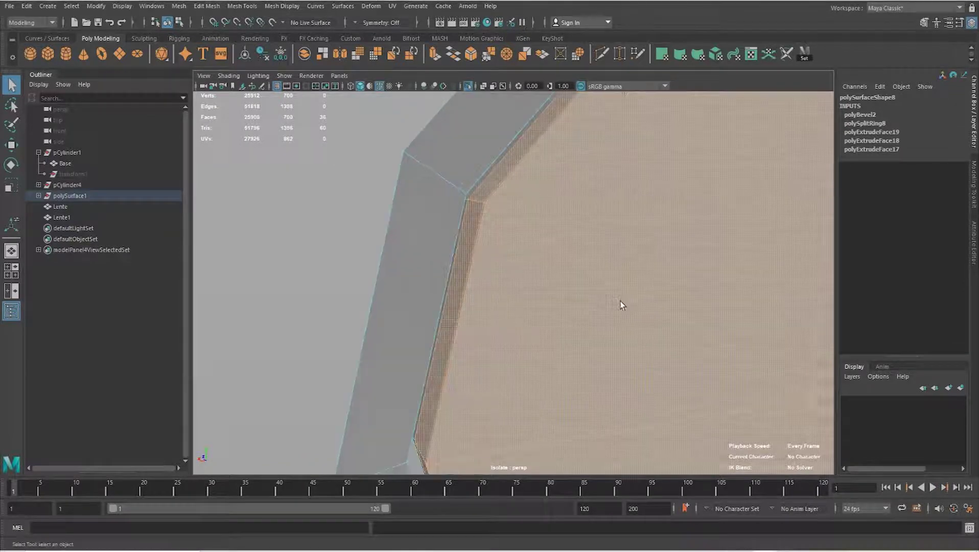
{"action": "scroll", "coordinate": [635, 305], "scroll_direction": "down", "scroll_amount": 5}
{"action": "mouse_move", "coordinate": [578, 259]}
{"action": "right_mouse_down", "text": "shift"}
{"action": "mouse_move", "coordinate": [562, 446]}
{"action": "mouse_move", "coordinate": [571, 448]}
{"action": "right_mouse_up", "text": "shift"}
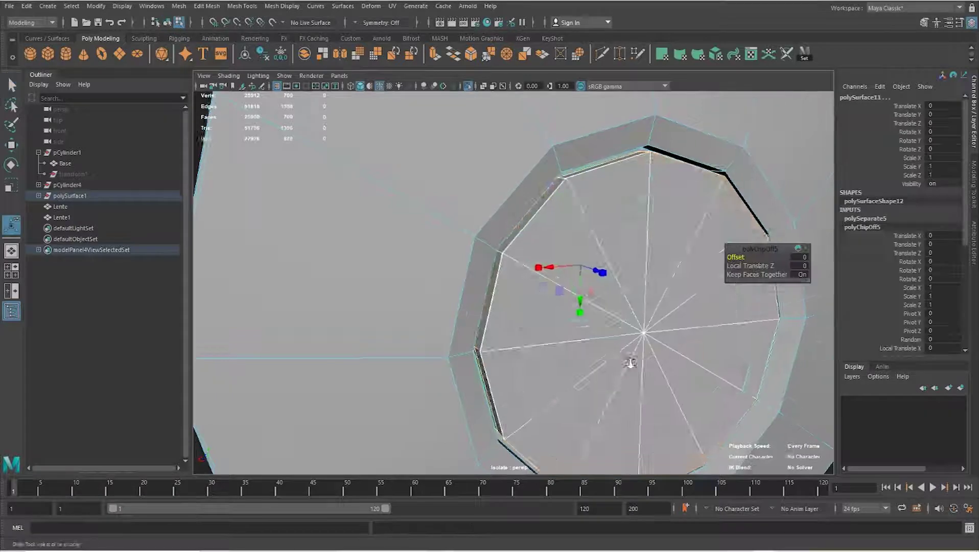
{"action": "scroll", "coordinate": [638, 367], "scroll_direction": "down", "scroll_amount": 4}
{"action": "left_click", "coordinate": [611, 273]}
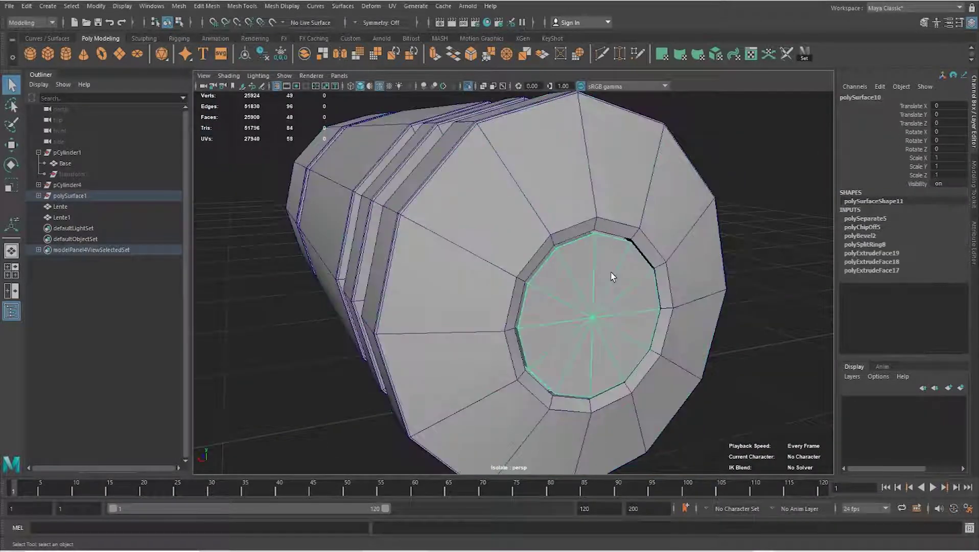
- Isolate the separated disc and select the edge loop through its centre
{"action": "key", "text": "ctrl+1"}
{"action": "key", "text": "ctrl+1"}
{"action": "mouse_move", "coordinate": [614, 275]}
{"action": "left_mouse_down", "text": "alt"}
{"action": "mouse_move", "coordinate": [533, 284]}
{"action": "mouse_move", "coordinate": [594, 258]}
{"action": "mouse_move", "coordinate": [543, 276]}
{"action": "mouse_move", "coordinate": [496, 262]}
{"action": "left_mouse_up", "text": "alt"}
{"action": "left_click", "coordinate": [534, 283]}
{"action": "key", "text": "f"}
{"action": "right_click_drag", "start_coordinate": [496, 236], "coordinate": [496, 225]}
{"action": "left_click", "coordinate": [631, 259]}
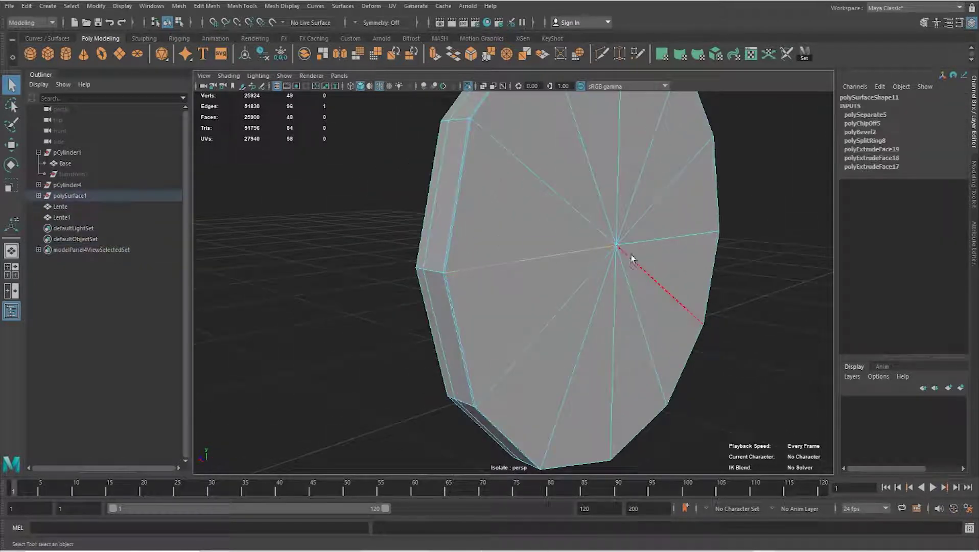
{"action": "double_click", "coordinate": [642, 241]}
- Bevel the centre edge loop with a Fraction of 0.1
{"action": "left_click_drag", "start_coordinate": [553, 272], "coordinate": [556, 269], "text": "alt"}
{"action": "scroll", "coordinate": [653, 240], "scroll_direction": "up", "scroll_amount": 3}
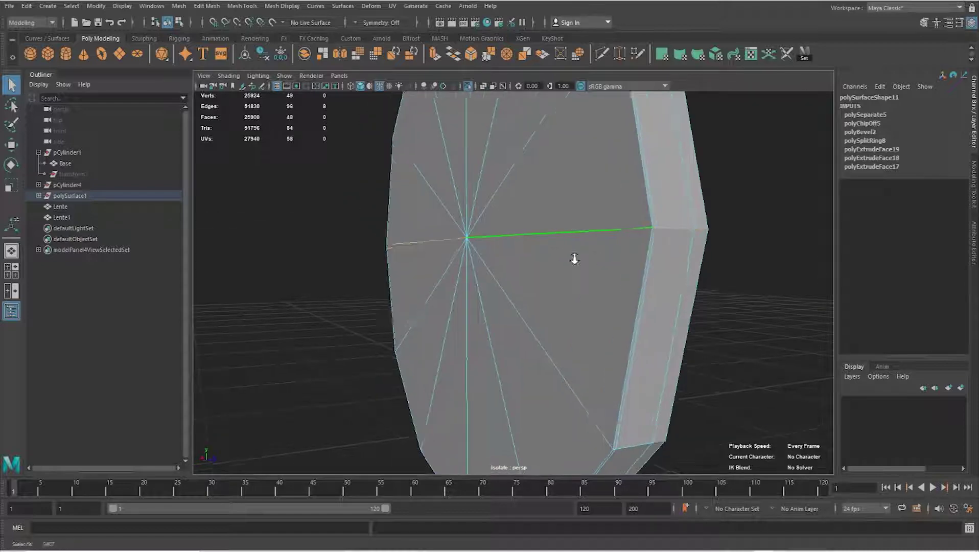
{"action": "scroll", "coordinate": [574, 258], "scroll_direction": "up", "scroll_amount": 3}
{"action": "right_click_drag", "start_coordinate": [587, 213], "coordinate": [622, 219], "text": "shift"}
{"action": "scroll", "coordinate": [613, 221], "scroll_direction": "down", "scroll_amount": 4}
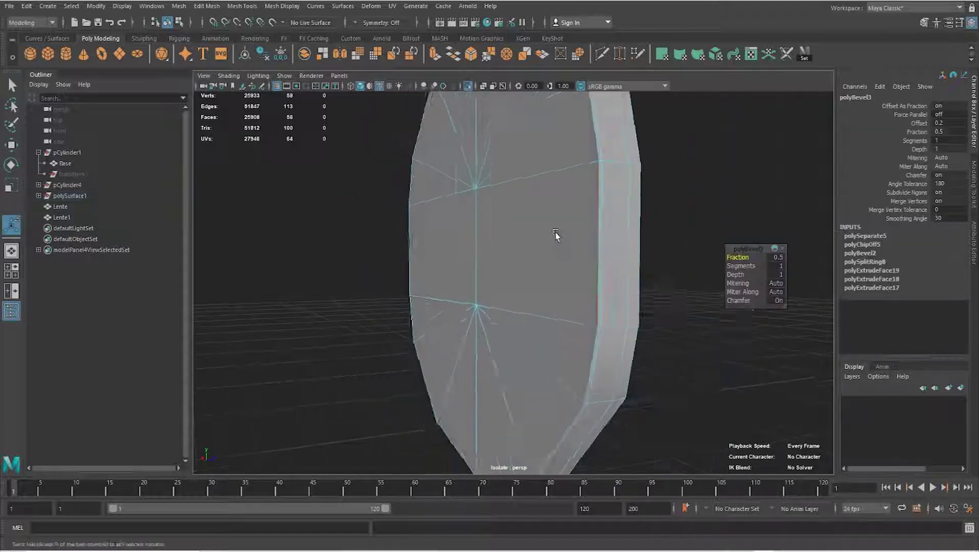
{"action": "key", "text": "Return"}
{"action": "mouse_move", "coordinate": [563, 284]}
{"action": "left_mouse_down", "text": "alt"}
{"action": "mouse_move", "coordinate": [629, 276]}
{"action": "mouse_move", "coordinate": [587, 290]}
{"action": "mouse_move", "coordinate": [528, 286]}
{"action": "mouse_move", "coordinate": [551, 284]}
{"action": "mouse_move", "coordinate": [535, 284]}
{"action": "mouse_move", "coordinate": [500, 216]}
{"action": "left_mouse_up", "text": "alt"}
{"action": "scroll", "coordinate": [531, 293], "scroll_direction": "up", "scroll_amount": 2}
- Delete the bevel band faces, splitting the disc in two
{"action": "key", "text": "q"}
{"action": "key", "text": "F11"}
{"action": "left_click", "coordinate": [502, 230]}
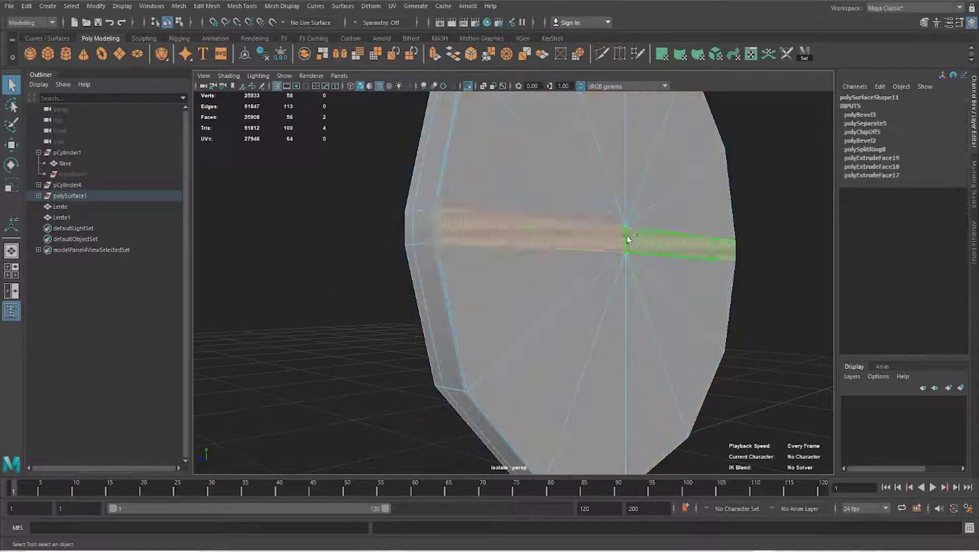
{"action": "left_click_drag", "start_coordinate": [514, 241], "coordinate": [655, 238], "text": "alt"}
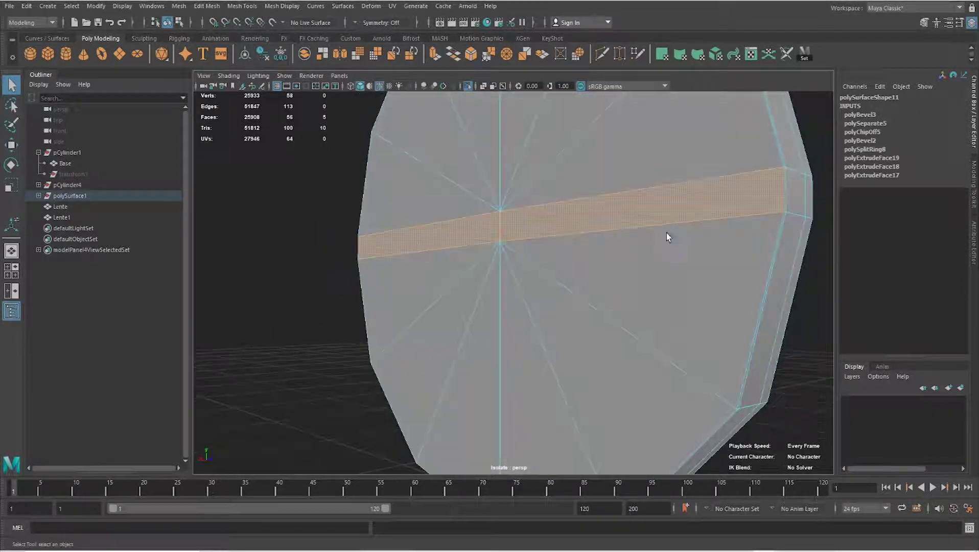
{"action": "middle_click_drag", "start_coordinate": [655, 238], "coordinate": [470, 229], "text": "alt"}
{"action": "key", "text": "f"}
{"action": "mouse_move", "coordinate": [493, 234]}
{"action": "left_mouse_down", "text": "alt"}
{"action": "mouse_move", "coordinate": [566, 242]}
{"action": "mouse_move", "coordinate": [504, 265]}
{"action": "left_mouse_up", "text": "alt"}
{"action": "key", "text": "Delete"}
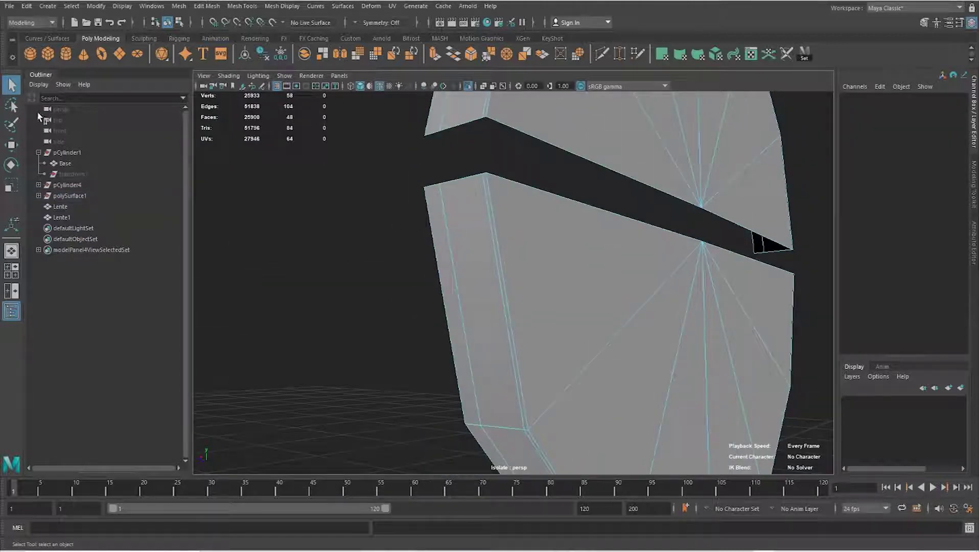
- Bridge the lower front edge to its facing edge, closing one side of the gap
{"action": "mouse_move", "coordinate": [385, 163]}
{"action": "left_mouse_down", "text": "alt"}
{"action": "mouse_move", "coordinate": [402, 168]}
{"action": "mouse_move", "coordinate": [389, 173]}
{"action": "left_mouse_up", "text": "alt"}
{"action": "right_click_drag", "start_coordinate": [409, 168], "coordinate": [415, 150]}
{"action": "left_click", "coordinate": [411, 174]}
{"action": "mouse_move", "coordinate": [441, 231]}
{"action": "left_mouse_down", "text": "alt"}
{"action": "mouse_move", "coordinate": [445, 171]}
{"action": "mouse_move", "coordinate": [470, 207]}
{"action": "mouse_move", "coordinate": [452, 206]}
{"action": "mouse_move", "coordinate": [382, 346]}
{"action": "left_mouse_up", "text": "alt"}
{"action": "key", "text": "t"}
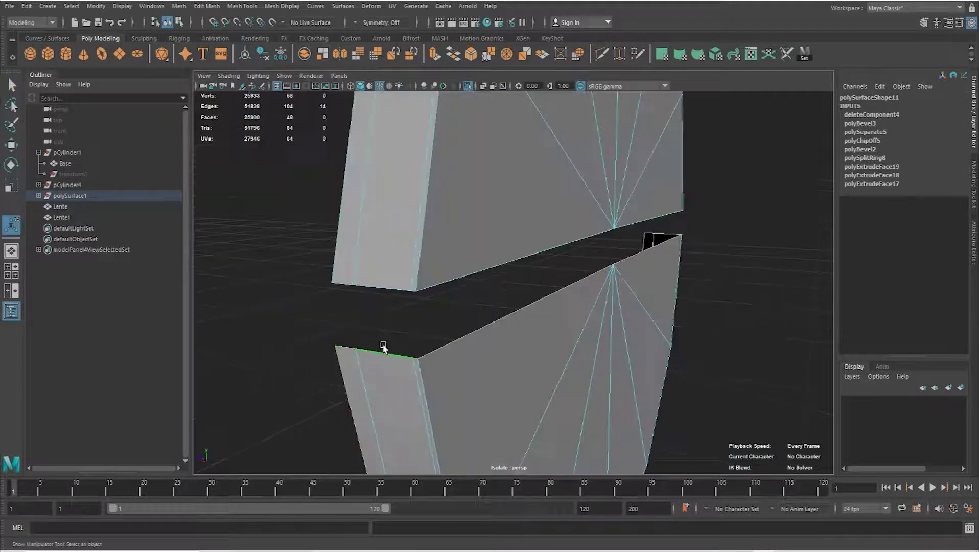
{"action": "left_click", "coordinate": [382, 345]}
{"action": "left_click", "coordinate": [374, 350]}
{"action": "mouse_move", "coordinate": [487, 307]}
{"action": "left_mouse_down", "text": "alt"}
{"action": "mouse_move", "coordinate": [316, 312]}
{"action": "mouse_move", "coordinate": [420, 311]}
{"action": "left_mouse_up", "text": "alt"}
{"action": "right_click", "coordinate": [562, 287], "text": "shift"}
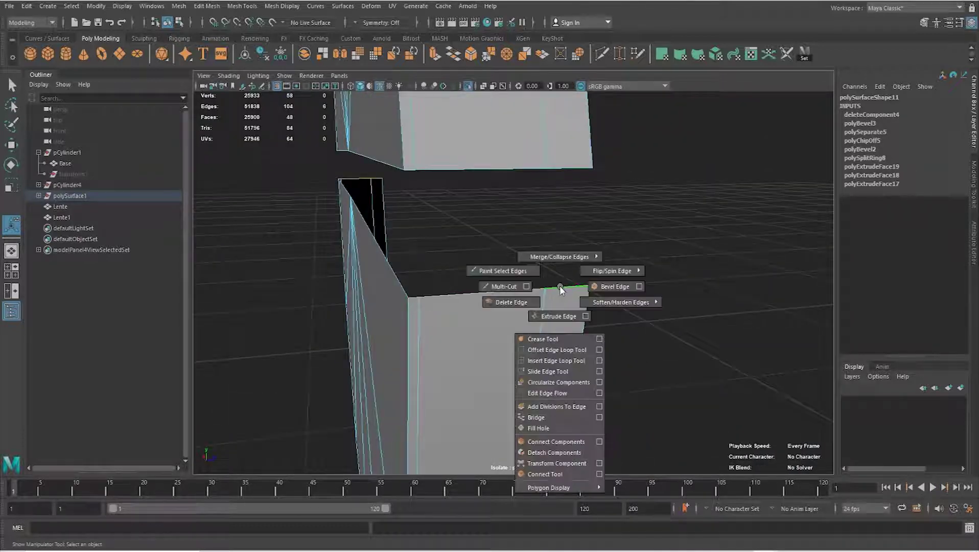
{"action": "left_click", "coordinate": [555, 418]}
- Bridge the two gap-corner edges into a second connecting face
{"action": "scroll", "coordinate": [478, 262], "scroll_direction": "up", "scroll_amount": 5}
{"action": "mouse_move", "coordinate": [469, 273]}
{"action": "left_mouse_down", "text": "alt"}
{"action": "mouse_move", "coordinate": [522, 283]}
{"action": "mouse_move", "coordinate": [505, 308]}
{"action": "left_mouse_up", "text": "alt"}
{"action": "middle_click_drag", "start_coordinate": [504, 308], "coordinate": [526, 297], "text": "alt"}
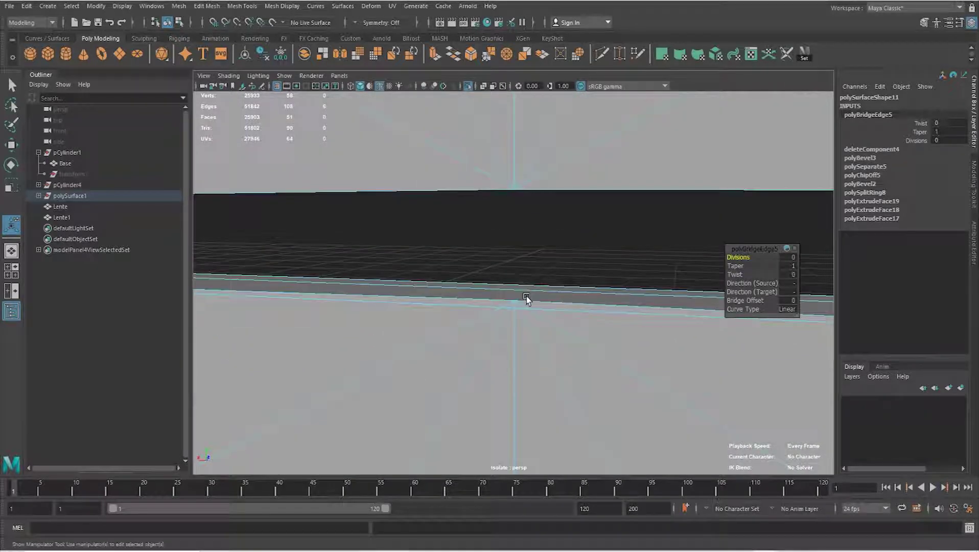
{"action": "scroll", "coordinate": [526, 300], "scroll_direction": "down", "scroll_amount": 5}
{"action": "mouse_move", "coordinate": [484, 298]}
{"action": "left_mouse_down", "text": "alt"}
{"action": "mouse_move", "coordinate": [546, 270]}
{"action": "mouse_move", "coordinate": [507, 282]}
{"action": "left_mouse_up", "text": "alt"}
{"action": "scroll", "coordinate": [507, 282], "scroll_direction": "up", "scroll_amount": 3}
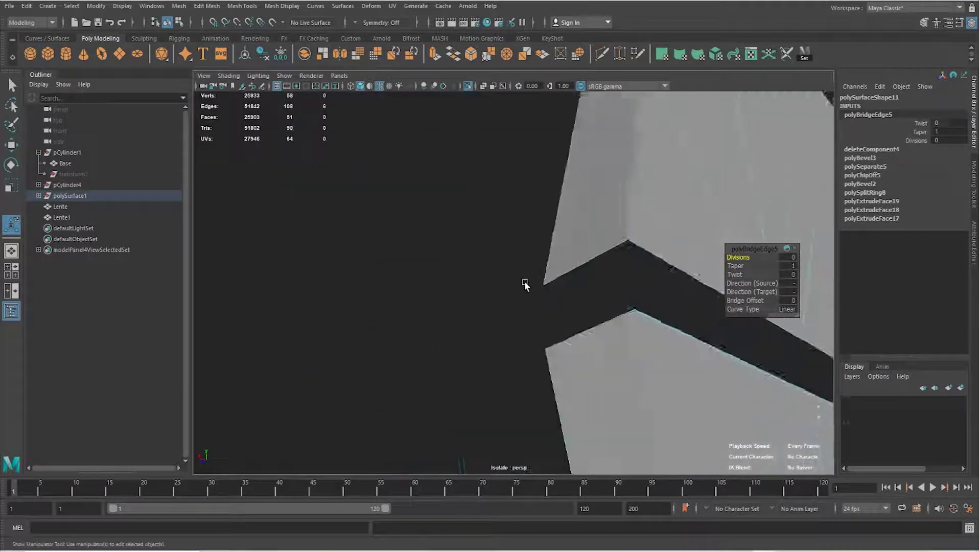
{"action": "scroll", "coordinate": [524, 283], "scroll_direction": "up", "scroll_amount": 2}
{"action": "left_click", "coordinate": [585, 277]}
{"action": "left_click_drag", "start_coordinate": [665, 245], "coordinate": [622, 251], "text": "alt"}
{"action": "left_click", "coordinate": [666, 258], "text": "shift"}
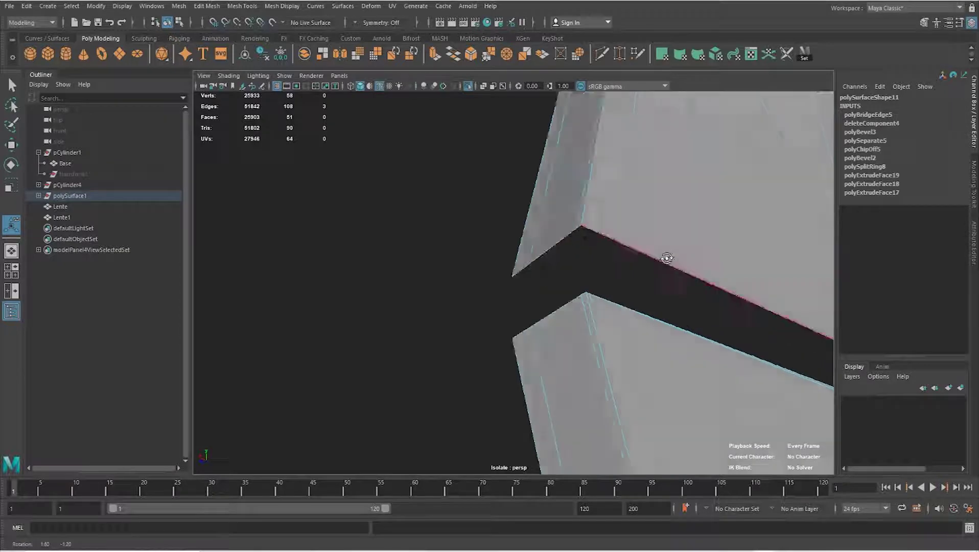
{"action": "scroll", "coordinate": [506, 262], "scroll_direction": "down", "scroll_amount": 3}
{"action": "left_click_drag", "start_coordinate": [507, 262], "coordinate": [498, 284], "text": "alt"}
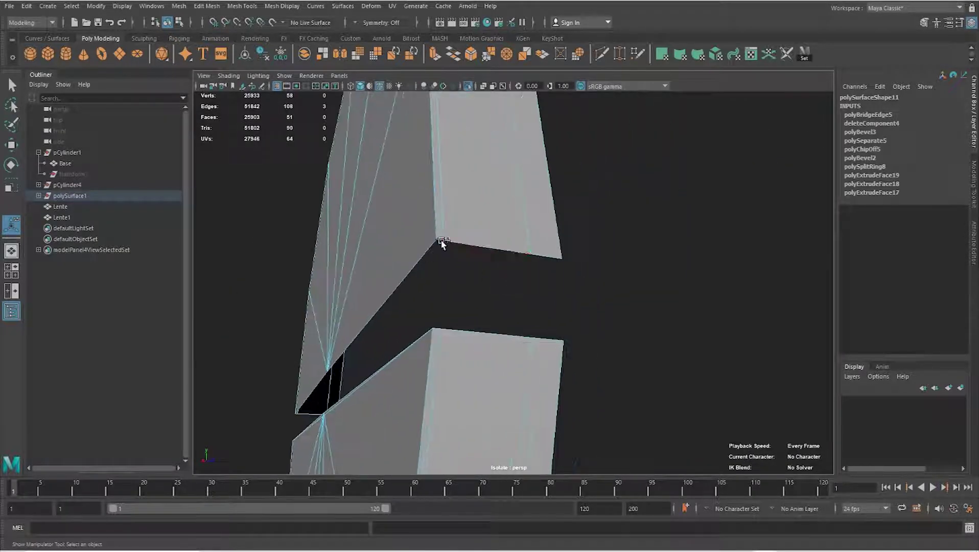
{"action": "right_click_drag", "start_coordinate": [543, 255], "coordinate": [535, 279], "text": "shift"}
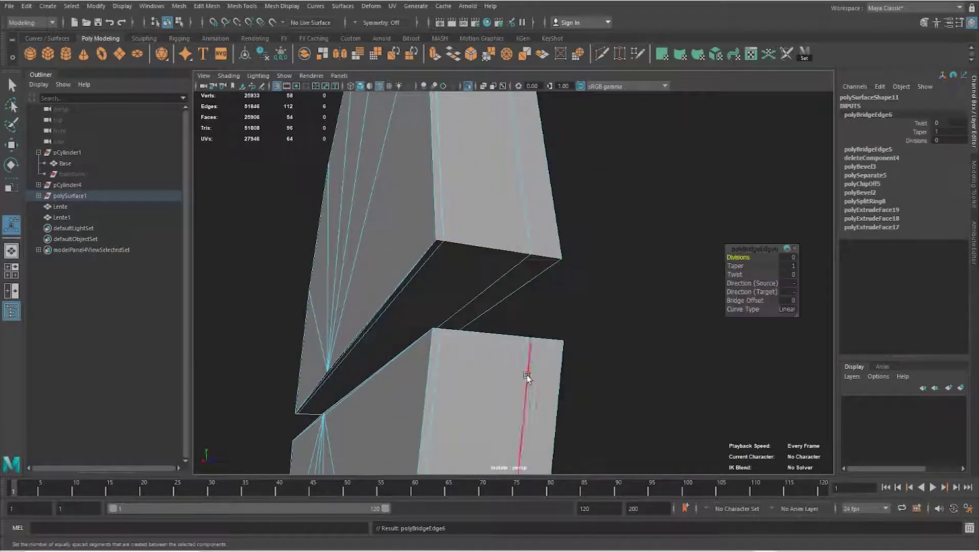
- Inspect the newly bridged strip from close up and several angles
{"action": "scroll", "coordinate": [527, 373], "scroll_direction": "up", "scroll_amount": 5}
{"action": "middle_click_drag", "start_coordinate": [476, 306], "coordinate": [518, 298], "text": "alt"}
{"action": "mouse_move", "coordinate": [518, 299]}
{"action": "left_mouse_down", "text": "alt"}
{"action": "mouse_move", "coordinate": [529, 306]}
{"action": "mouse_move", "coordinate": [536, 293]}
{"action": "mouse_move", "coordinate": [563, 289]}
{"action": "mouse_move", "coordinate": [546, 291]}
{"action": "left_mouse_up", "text": "alt"}
{"action": "key", "text": "t"}
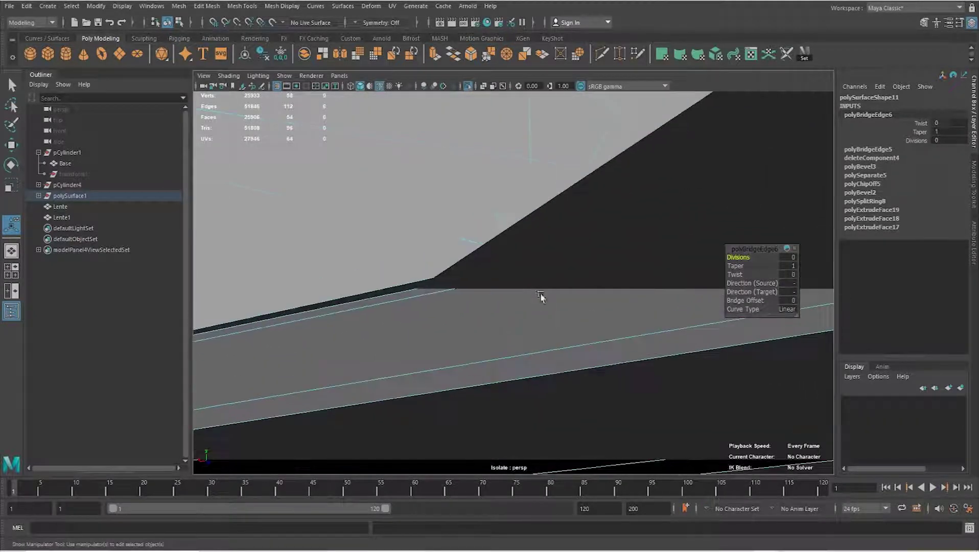
{"action": "mouse_move", "coordinate": [535, 305]}
{"action": "middle_mouse_down", "text": "alt"}
{"action": "mouse_move", "coordinate": [406, 324]}
{"action": "mouse_move", "coordinate": [531, 246]}
{"action": "mouse_move", "coordinate": [618, 273]}
{"action": "mouse_move", "coordinate": [577, 281]}
{"action": "middle_mouse_up", "text": "alt"}
{"action": "scroll", "coordinate": [577, 281], "scroll_direction": "up", "scroll_amount": 3}
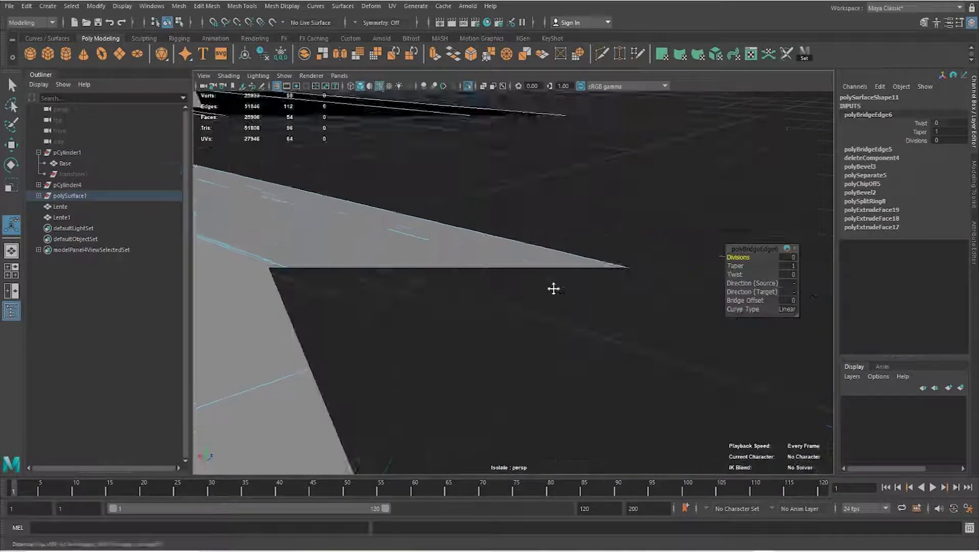
{"action": "scroll", "coordinate": [550, 289], "scroll_direction": "up", "scroll_amount": 2}
{"action": "scroll", "coordinate": [557, 286], "scroll_direction": "up", "scroll_amount": 2}
{"action": "scroll", "coordinate": [564, 297], "scroll_direction": "down", "scroll_amount": 3}
{"action": "middle_click_drag", "start_coordinate": [564, 295], "coordinate": [486, 315], "text": "alt"}
{"action": "mouse_move", "coordinate": [487, 314]}
{"action": "left_mouse_down", "text": "alt"}
{"action": "mouse_move", "coordinate": [607, 286]}
{"action": "mouse_move", "coordinate": [591, 267]}
{"action": "left_mouse_up", "text": "alt"}
- Select the edge loop running along the bridged band
{"action": "right_click_drag", "start_coordinate": [587, 250], "coordinate": [633, 229]}
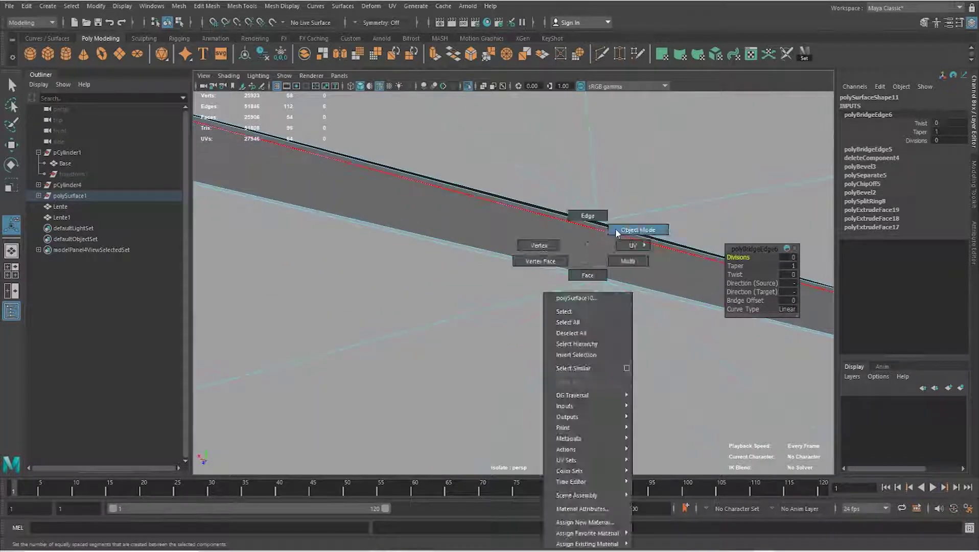
{"action": "mouse_move", "coordinate": [596, 246]}
{"action": "left_mouse_down", "text": "alt"}
{"action": "mouse_move", "coordinate": [585, 254]}
{"action": "mouse_move", "coordinate": [536, 233]}
{"action": "left_mouse_up", "text": "alt"}
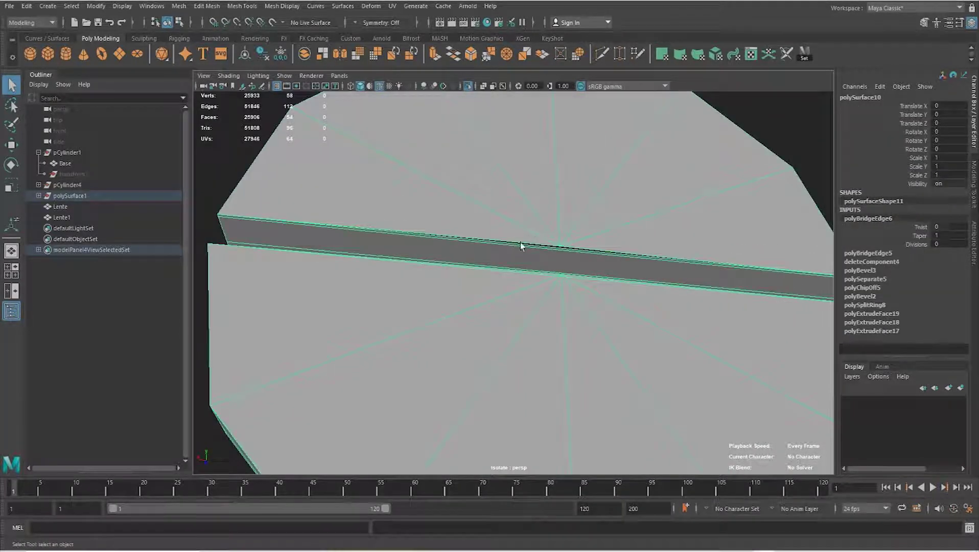
{"action": "scroll", "coordinate": [533, 239], "scroll_direction": "up", "scroll_amount": 3}
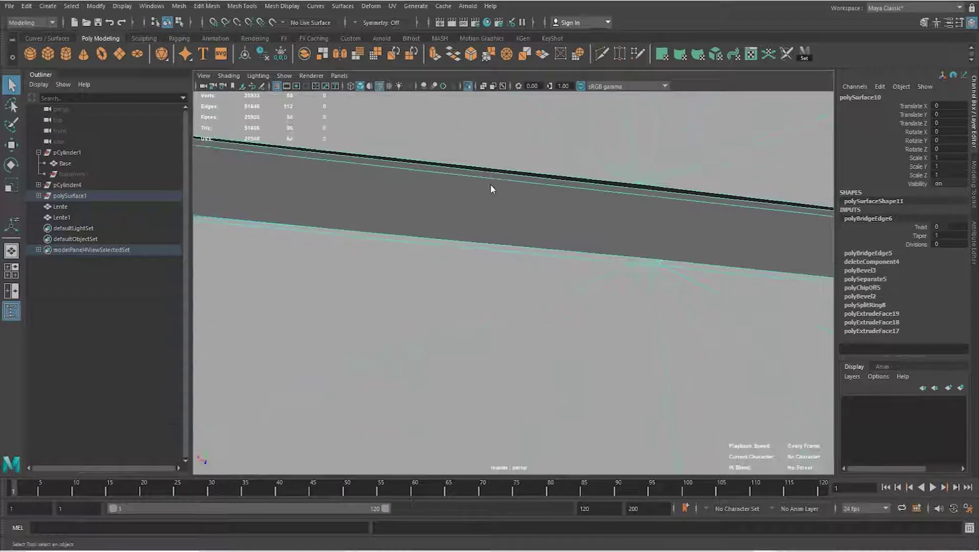
{"action": "right_click_drag", "start_coordinate": [490, 189], "coordinate": [481, 175]}
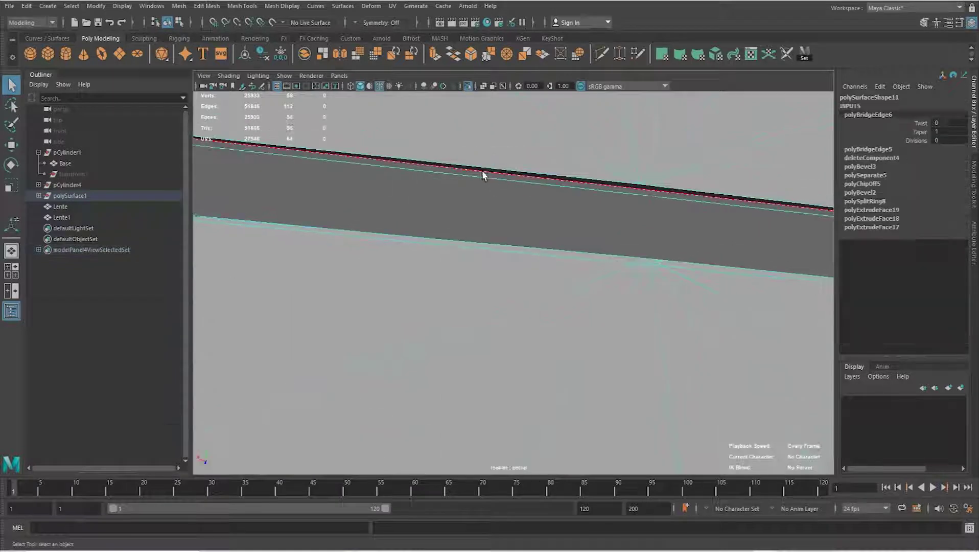
{"action": "double_click", "coordinate": [482, 175]}
{"action": "left_click_drag", "start_coordinate": [482, 175], "coordinate": [510, 234], "text": "alt"}
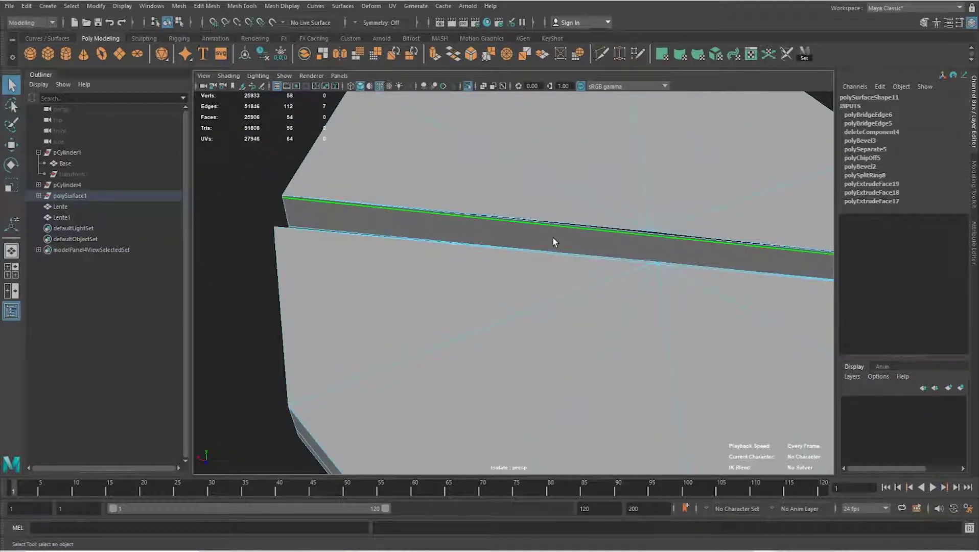
{"action": "mouse_move", "coordinate": [589, 254]}
{"action": "left_mouse_down", "text": "alt"}
{"action": "mouse_move", "coordinate": [581, 310]}
{"action": "mouse_move", "coordinate": [671, 294]}
{"action": "mouse_move", "coordinate": [650, 302]}
{"action": "left_mouse_up", "text": "alt"}
{"action": "mouse_move", "coordinate": [649, 302]}
{"action": "right_mouse_down", "text": "alt"}
{"action": "mouse_move", "coordinate": [522, 304]}
{"action": "mouse_move", "coordinate": [608, 290]}
{"action": "mouse_move", "coordinate": [581, 289]}
{"action": "mouse_move", "coordinate": [576, 263]}
{"action": "mouse_move", "coordinate": [588, 259]}
{"action": "mouse_move", "coordinate": [543, 255]}
{"action": "right_mouse_up", "text": "alt"}
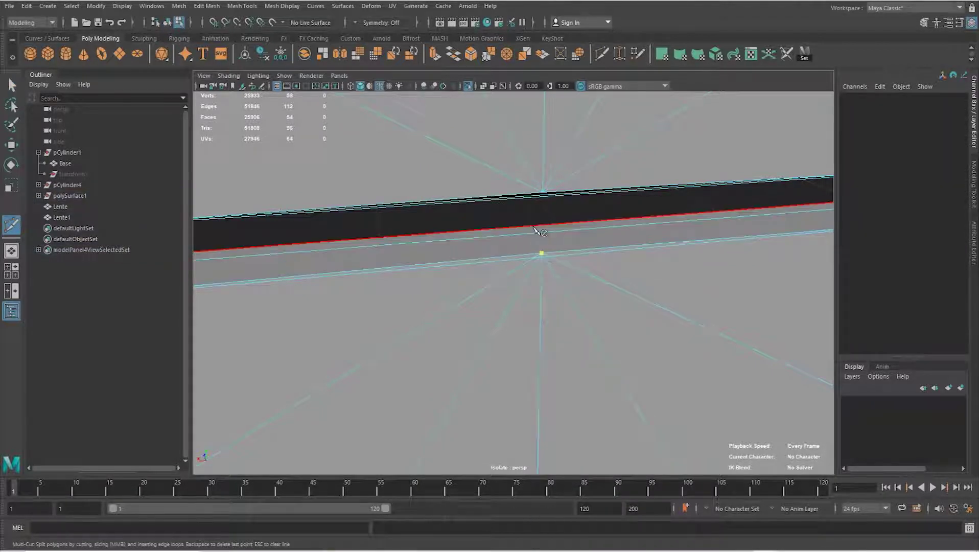
- Select a vertex on the strip's top edge with the Move Tool active
{"action": "mouse_move", "coordinate": [539, 271]}
{"action": "right_mouse_down", "text": "alt"}
{"action": "mouse_move", "coordinate": [557, 278]}
{"action": "mouse_move", "coordinate": [520, 293]}
{"action": "mouse_move", "coordinate": [522, 305]}
{"action": "right_mouse_up", "text": "alt"}
{"action": "left_click_drag", "start_coordinate": [519, 304], "coordinate": [489, 307], "text": "alt"}
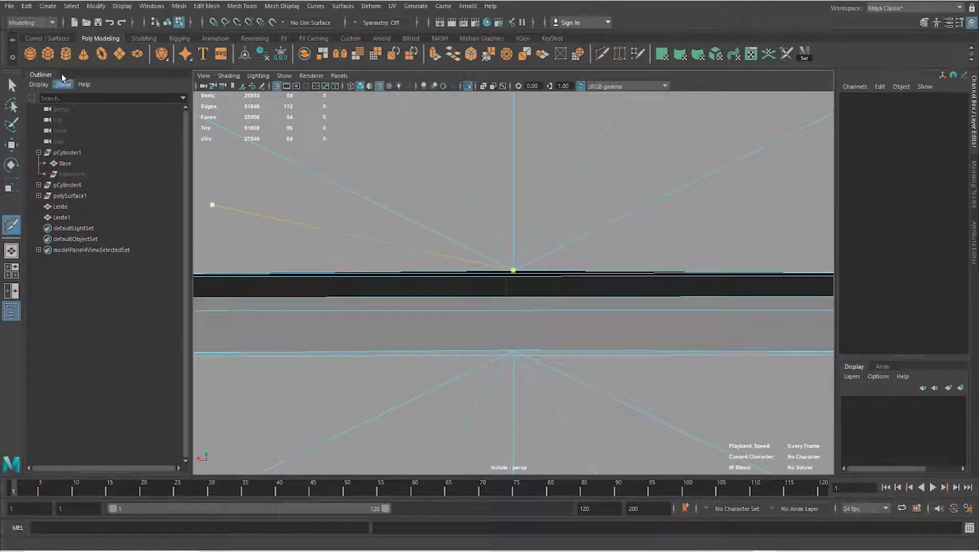
{"action": "right_click_drag", "start_coordinate": [514, 274], "coordinate": [517, 308]}
{"action": "left_click", "coordinate": [514, 351]}
{"action": "key", "text": "w"}
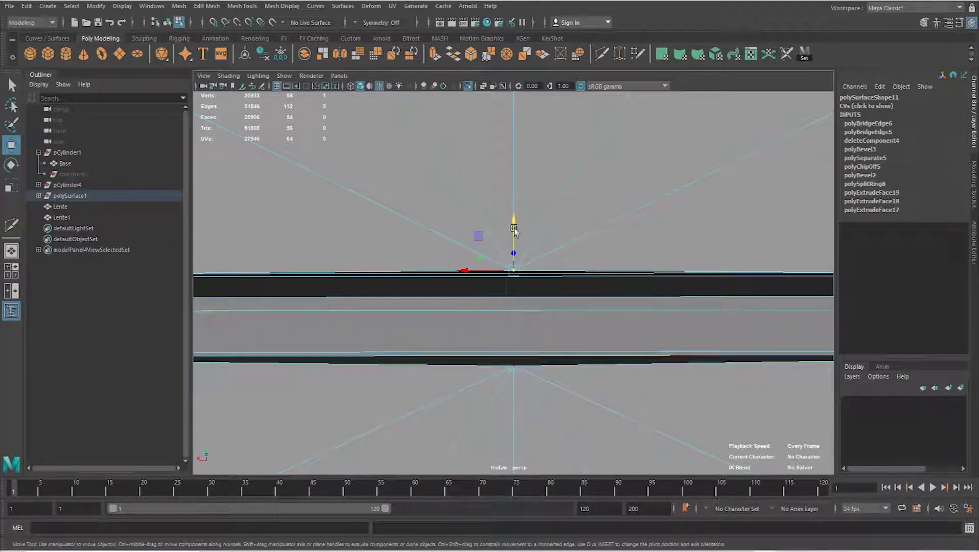
{"action": "mouse_move", "coordinate": [510, 205]}
{"action": "left_mouse_down", "text": "alt"}
{"action": "mouse_move", "coordinate": [518, 352]}
{"action": "mouse_move", "coordinate": [593, 341]}
{"action": "mouse_move", "coordinate": [521, 359]}
{"action": "left_mouse_up", "text": "alt"}
{"action": "scroll", "coordinate": [521, 359], "scroll_direction": "up", "scroll_amount": 5}
{"action": "mouse_move", "coordinate": [532, 286]}
{"action": "right_mouse_down"}
{"action": "mouse_move", "coordinate": [567, 263]}
{"action": "mouse_move", "coordinate": [503, 277]}
{"action": "right_mouse_up"}
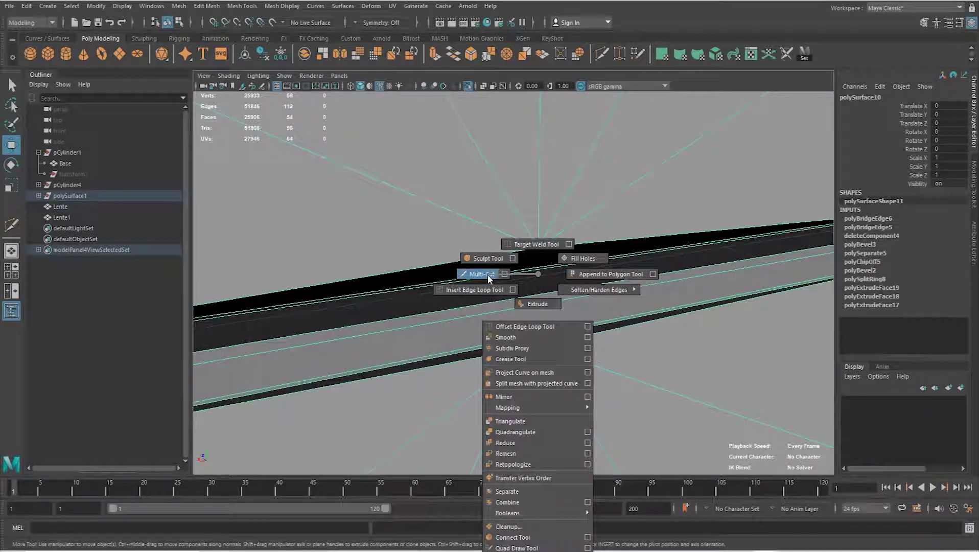
- Insert an edge loop along the bridged strip and select a vertex on it
{"action": "right_click_drag", "start_coordinate": [493, 294], "coordinate": [493, 293], "text": "shift"}
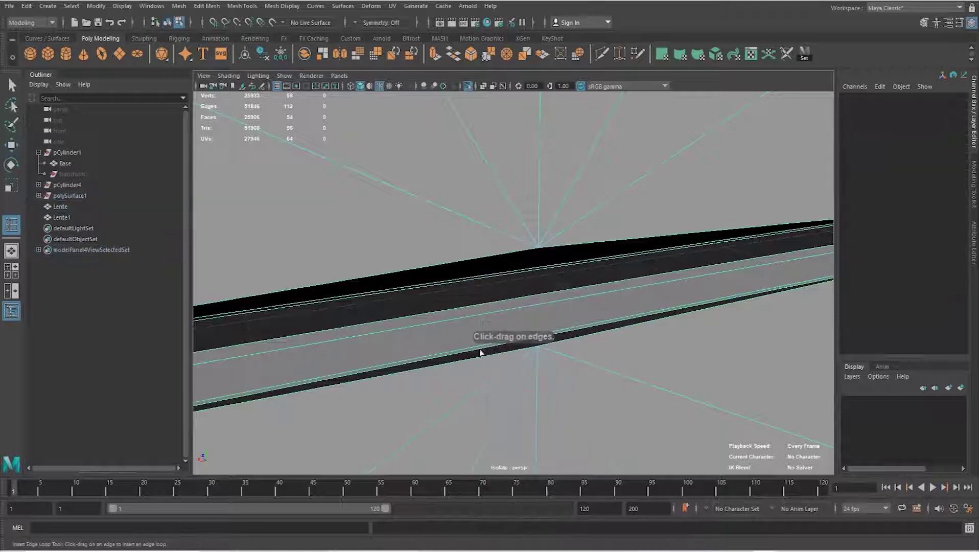
{"action": "left_click", "coordinate": [484, 352]}
{"action": "mouse_move", "coordinate": [485, 345]}
{"action": "left_mouse_down", "text": "alt"}
{"action": "mouse_move", "coordinate": [499, 352]}
{"action": "mouse_move", "coordinate": [535, 279]}
{"action": "mouse_move", "coordinate": [520, 232]}
{"action": "left_mouse_up", "text": "alt"}
{"action": "left_click", "coordinate": [517, 225]}
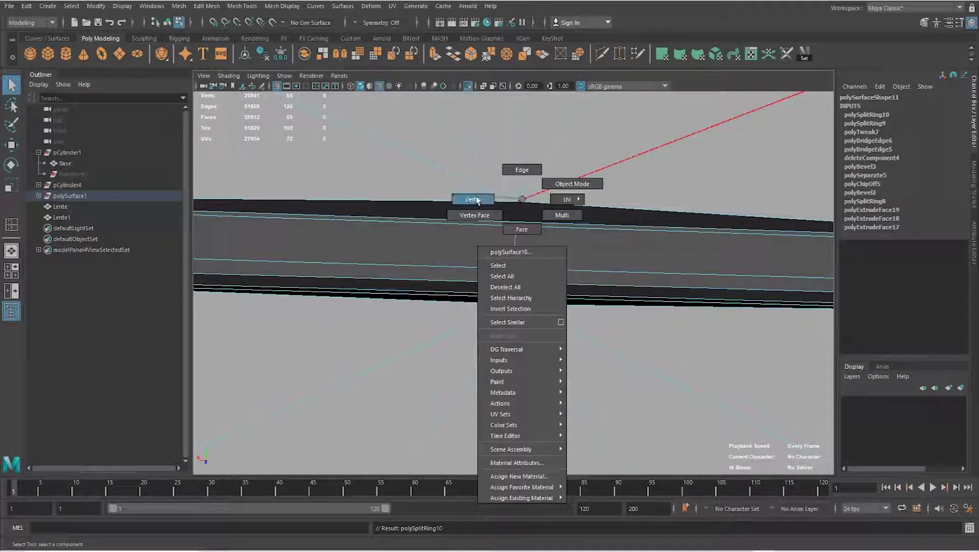
{"action": "right_click_drag", "start_coordinate": [517, 221], "coordinate": [552, 202]}
{"action": "mouse_move", "coordinate": [544, 218]}
{"action": "left_mouse_down", "text": "alt"}
{"action": "mouse_move", "coordinate": [524, 240]}
{"action": "mouse_move", "coordinate": [488, 168]}
{"action": "left_mouse_up", "text": "alt"}
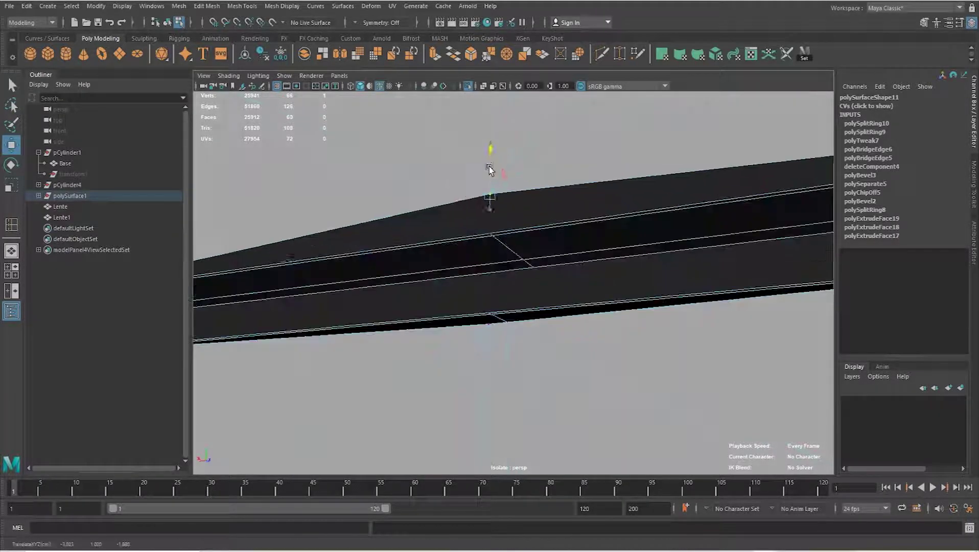
- Snap the stray vertex flat onto the strip and merge two pairs of overlapping vertices
{"action": "middle_click", "coordinate": [489, 233]}
{"action": "mouse_move", "coordinate": [490, 326]}
{"action": "middle_mouse_down"}
{"action": "mouse_move", "coordinate": [483, 345]}
{"action": "mouse_move", "coordinate": [490, 319]}
{"action": "middle_mouse_up"}
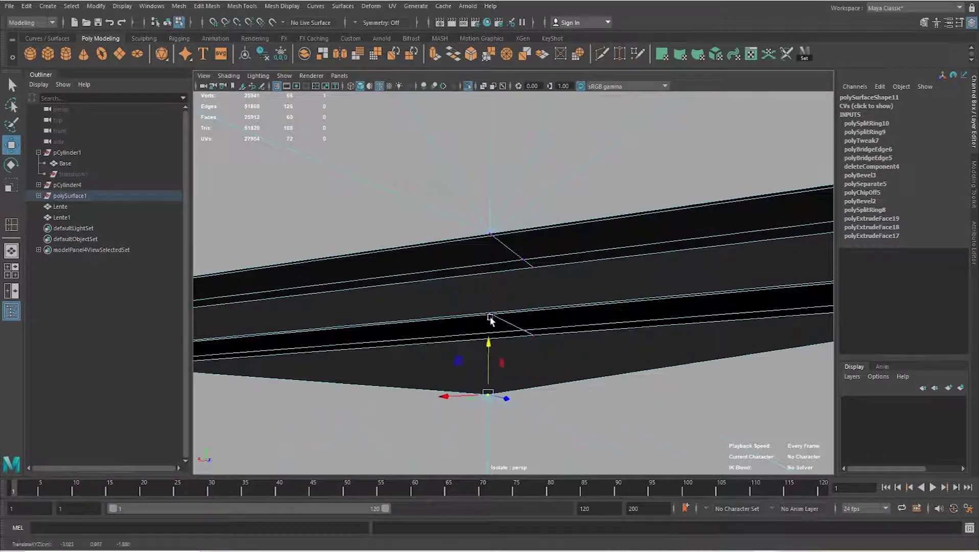
{"action": "middle_click", "coordinate": [488, 317]}
{"action": "mouse_move", "coordinate": [488, 316]}
{"action": "left_mouse_down", "text": "alt"}
{"action": "mouse_move", "coordinate": [424, 360]}
{"action": "mouse_move", "coordinate": [452, 339]}
{"action": "mouse_move", "coordinate": [481, 366]}
{"action": "left_mouse_up", "text": "alt"}
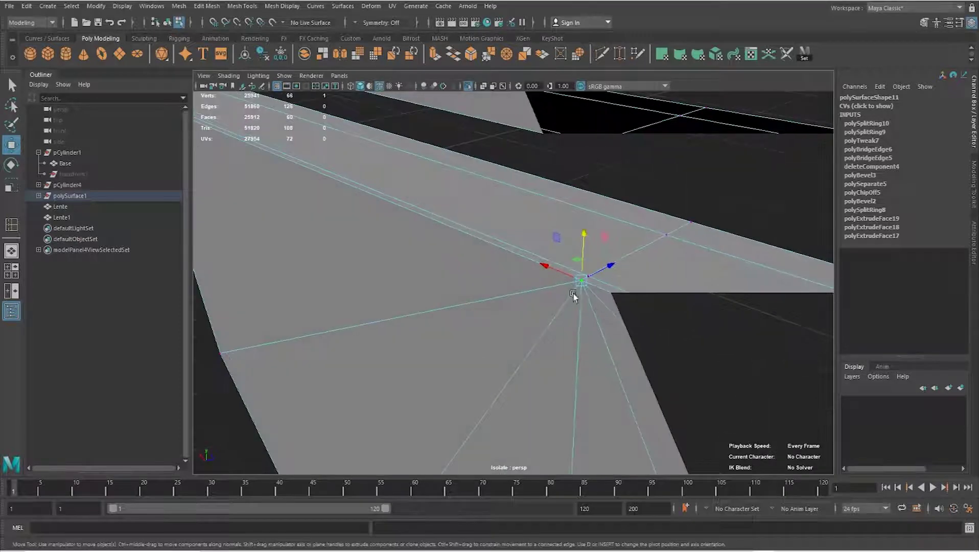
{"action": "right_click_drag", "start_coordinate": [583, 282], "coordinate": [612, 247], "text": "shift"}
{"action": "mouse_move", "coordinate": [612, 247]}
{"action": "left_mouse_down", "text": "alt"}
{"action": "mouse_move", "coordinate": [594, 247]}
{"action": "mouse_move", "coordinate": [577, 193]}
{"action": "left_mouse_up", "text": "alt"}
{"action": "mouse_move", "coordinate": [564, 205]}
{"action": "right_mouse_down", "text": "shift"}
{"action": "mouse_move", "coordinate": [587, 165]}
{"action": "mouse_move", "coordinate": [612, 153]}
{"action": "right_mouse_up", "text": "shift"}
{"action": "left_click_drag", "start_coordinate": [583, 256], "coordinate": [590, 261], "text": "alt"}
{"action": "right_click_drag", "start_coordinate": [590, 261], "coordinate": [465, 334], "text": "alt"}
{"action": "left_click_drag", "start_coordinate": [466, 334], "coordinate": [343, 196], "text": "alt"}
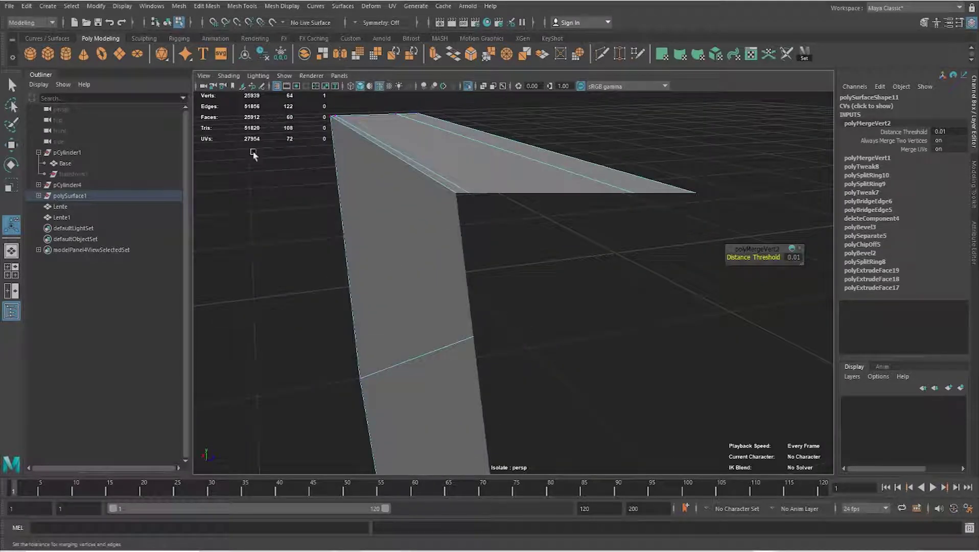
- Set the persp camera's Near Clip Plane to 0.010
{"action": "left_click", "coordinate": [677, 260]}
{"action": "key", "text": "ctrl+a"}
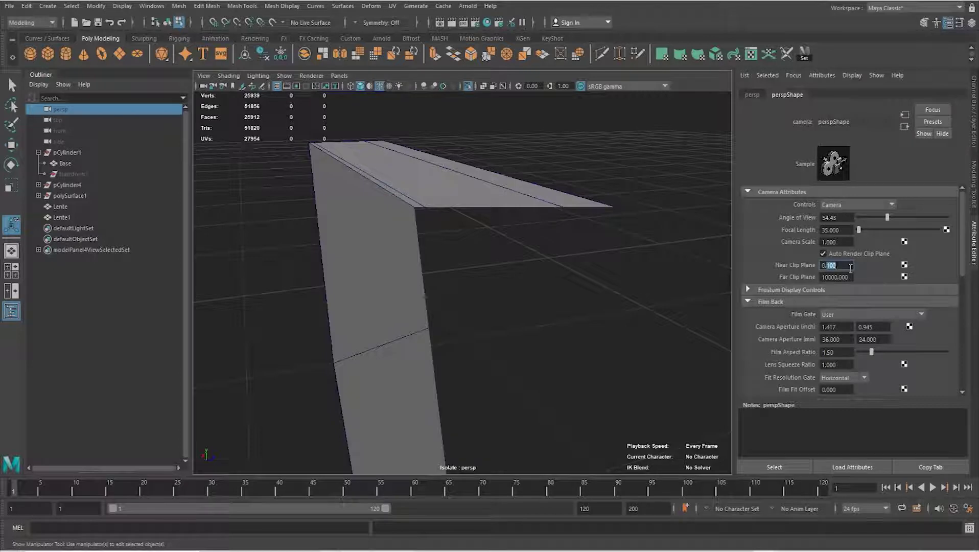
{"action": "type", "text": "01"}
{"action": "key", "text": "Return"}
- Select the edge loop along the split disc's open edge
{"action": "mouse_move", "coordinate": [575, 307]}
{"action": "left_mouse_down", "text": "alt"}
{"action": "mouse_move", "coordinate": [590, 323]}
{"action": "mouse_move", "coordinate": [631, 323]}
{"action": "left_mouse_up", "text": "alt"}
{"action": "right_click_drag", "start_coordinate": [475, 283], "coordinate": [479, 295]}
{"action": "scroll", "coordinate": [479, 295], "scroll_direction": "down", "scroll_amount": 3}
{"action": "key", "text": "q"}
{"action": "left_click_drag", "start_coordinate": [479, 295], "coordinate": [600, 325], "text": "alt"}
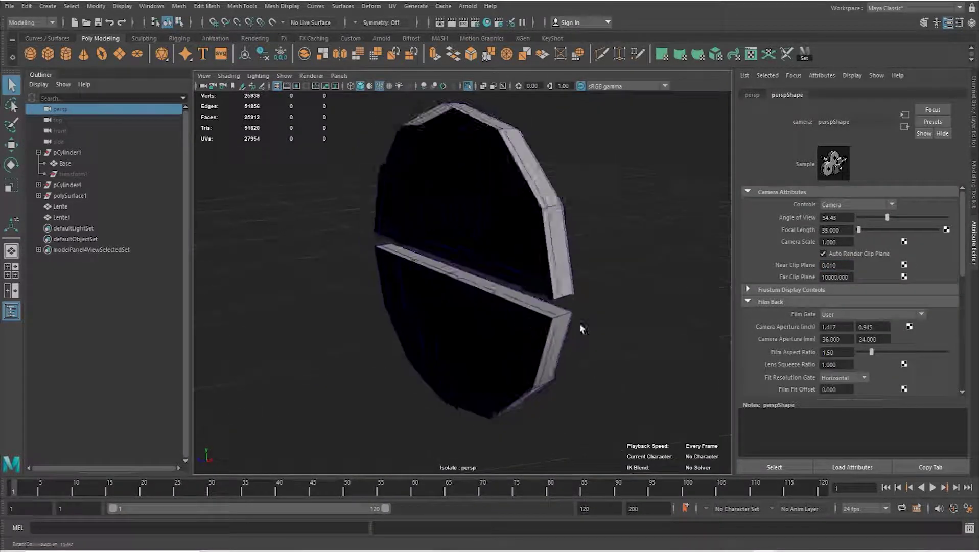
{"action": "scroll", "coordinate": [509, 327], "scroll_direction": "up", "scroll_amount": 3}
{"action": "right_click_drag", "start_coordinate": [499, 263], "coordinate": [502, 296]}
{"action": "left_click", "coordinate": [503, 327]}
{"action": "scroll", "coordinate": [513, 324], "scroll_direction": "up", "scroll_amount": 3}
{"action": "mouse_move", "coordinate": [513, 325]}
{"action": "left_mouse_down", "text": "alt"}
{"action": "mouse_move", "coordinate": [345, 301]}
{"action": "mouse_move", "coordinate": [507, 298]}
{"action": "mouse_move", "coordinate": [430, 262]}
{"action": "left_mouse_up", "text": "alt"}
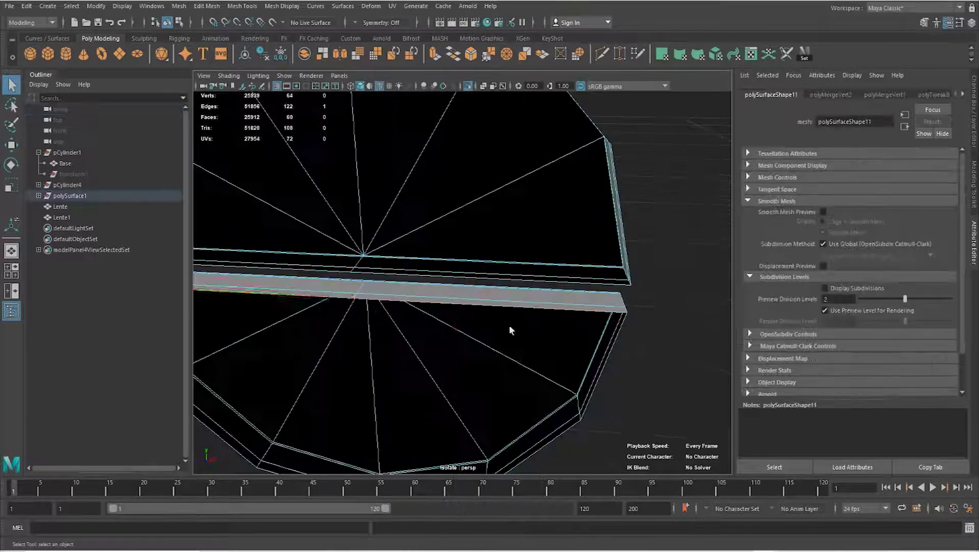
{"action": "double_click", "coordinate": [593, 308]}
{"action": "mouse_move", "coordinate": [593, 308]}
{"action": "left_mouse_down", "text": "alt"}
{"action": "mouse_move", "coordinate": [448, 302]}
{"action": "mouse_move", "coordinate": [430, 207]}
{"action": "left_mouse_up", "text": "alt"}
- Bridge the selected edge loop to close the disc's gap
{"action": "right_click", "coordinate": [434, 195], "text": "shift"}
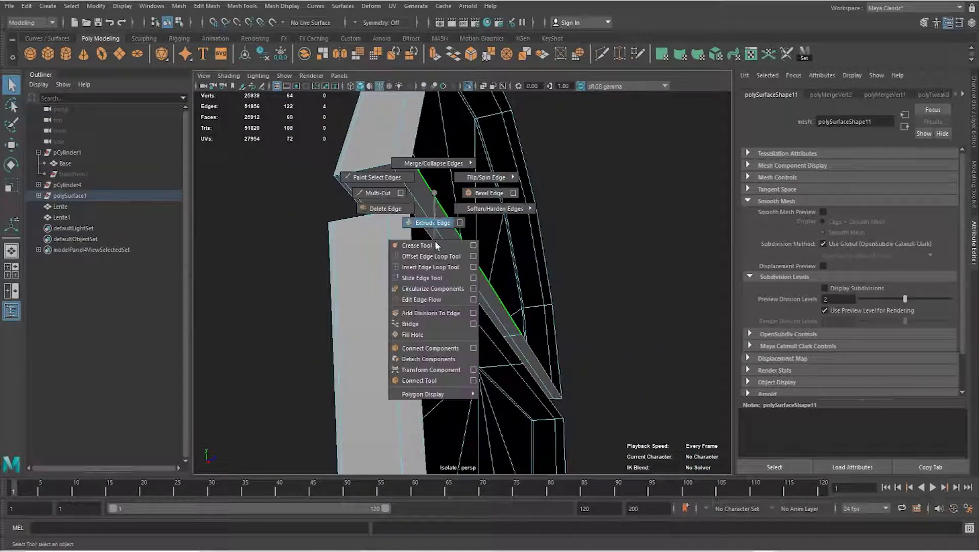
{"action": "left_click", "coordinate": [423, 328]}
{"action": "scroll", "coordinate": [437, 310], "scroll_direction": "up", "scroll_amount": 3}
{"action": "mouse_move", "coordinate": [437, 310]}
{"action": "left_mouse_down", "text": "alt"}
{"action": "mouse_move", "coordinate": [393, 274]}
{"action": "mouse_move", "coordinate": [455, 265]}
{"action": "left_mouse_up", "text": "alt"}
{"action": "scroll", "coordinate": [455, 265], "scroll_direction": "up", "scroll_amount": 5}
{"action": "mouse_move", "coordinate": [452, 299]}
{"action": "left_mouse_down", "text": "alt"}
{"action": "mouse_move", "coordinate": [399, 300]}
{"action": "mouse_move", "coordinate": [376, 251]}
{"action": "mouse_move", "coordinate": [431, 237]}
{"action": "left_mouse_up", "text": "alt"}
- Insert two supporting edge loops across the disc
{"action": "key", "text": "q"}
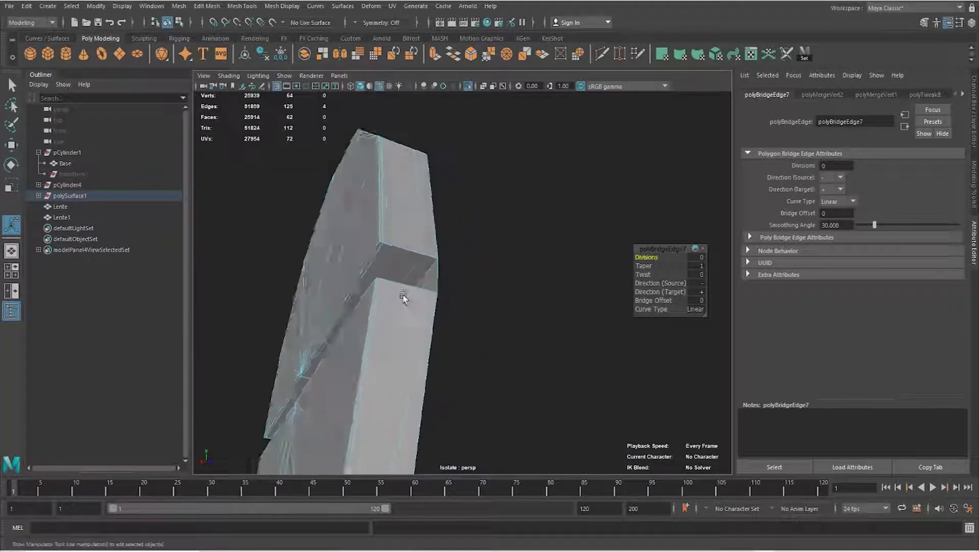
{"action": "left_click", "coordinate": [432, 237]}
{"action": "right_click_drag", "start_coordinate": [433, 262], "coordinate": [437, 276], "text": "shift"}
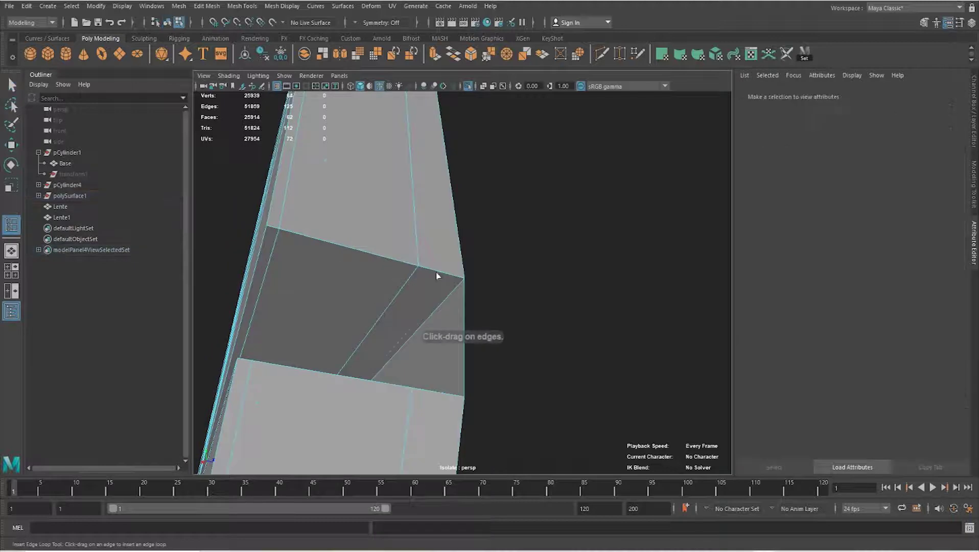
{"action": "left_click", "coordinate": [461, 279]}
{"action": "mouse_move", "coordinate": [461, 278]}
{"action": "left_mouse_down", "text": "alt"}
{"action": "mouse_move", "coordinate": [426, 376]}
{"action": "mouse_move", "coordinate": [426, 311]}
{"action": "mouse_move", "coordinate": [430, 328]}
{"action": "mouse_move", "coordinate": [422, 338]}
{"action": "mouse_move", "coordinate": [414, 305]}
{"action": "left_mouse_up", "text": "alt"}
{"action": "left_click", "coordinate": [478, 329]}
{"action": "key", "text": "q"}
{"action": "mouse_move", "coordinate": [413, 306]}
{"action": "right_mouse_down", "text": "alt"}
{"action": "mouse_move", "coordinate": [404, 296]}
{"action": "mouse_move", "coordinate": [427, 266]}
{"action": "right_mouse_up", "text": "alt"}
- Extrude the vertical slot edge with zero thickness and offset
{"action": "left_click", "coordinate": [427, 288]}
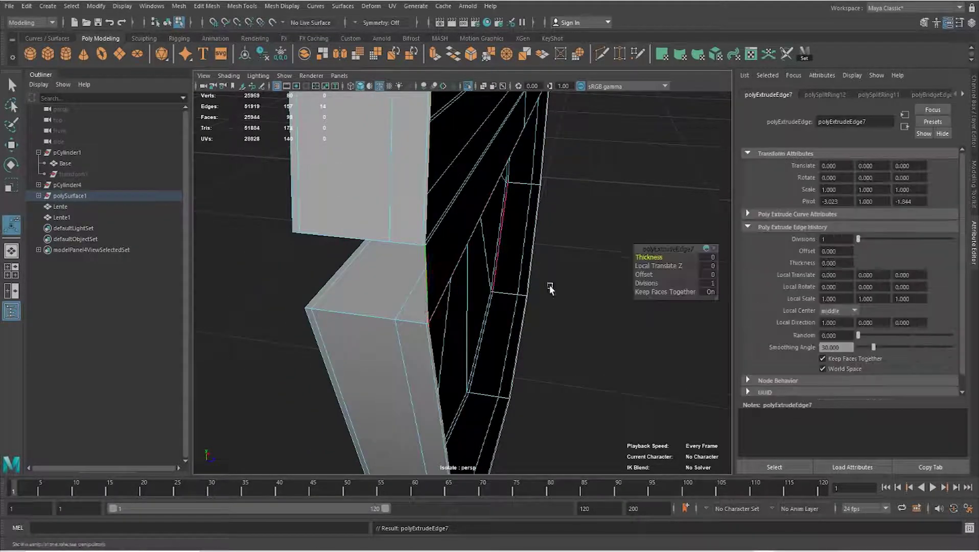
{"action": "left_click_drag", "start_coordinate": [546, 284], "coordinate": [523, 276], "text": "alt"}
{"action": "left_click_drag", "start_coordinate": [496, 159], "coordinate": [543, 266], "text": "alt"}
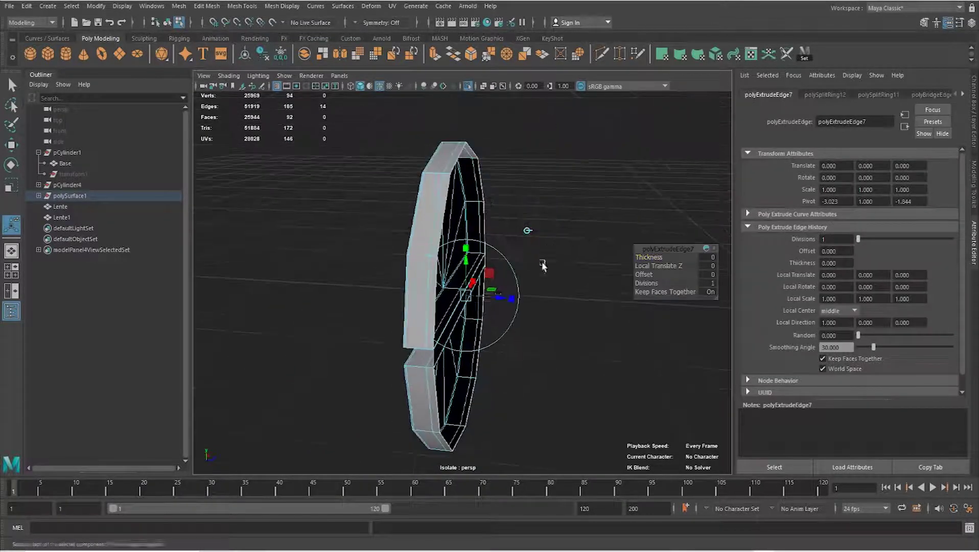
{"action": "mouse_move", "coordinate": [505, 300]}
{"action": "left_mouse_down", "text": "alt"}
{"action": "mouse_move", "coordinate": [485, 227]}
{"action": "mouse_move", "coordinate": [502, 244]}
{"action": "left_mouse_up", "text": "alt"}
- Check the disc in Smooth Mesh Preview (3) and return to the low-poly cage (1)
{"action": "key", "text": "F8"}
{"action": "key", "text": "q"}
{"action": "key", "text": "3"}
{"action": "mouse_move", "coordinate": [543, 218]}
{"action": "left_mouse_down", "text": "alt"}
{"action": "mouse_move", "coordinate": [380, 279]}
{"action": "mouse_move", "coordinate": [396, 264]}
{"action": "mouse_move", "coordinate": [447, 272]}
{"action": "mouse_move", "coordinate": [437, 271]}
{"action": "left_mouse_up", "text": "alt"}
{"action": "key", "text": "1"}
{"action": "scroll", "coordinate": [402, 275], "scroll_direction": "up", "scroll_amount": 3}
- Select both long slot edges on the disc and bevel them at fraction 0.2 with 2 segments
{"action": "scroll", "coordinate": [447, 271], "scroll_direction": "down", "scroll_amount": 3}
{"action": "scroll", "coordinate": [395, 270], "scroll_direction": "up", "scroll_amount": 2}
{"action": "scroll", "coordinate": [459, 276], "scroll_direction": "up", "scroll_amount": 3}
{"action": "scroll", "coordinate": [475, 286], "scroll_direction": "up", "scroll_amount": 2}
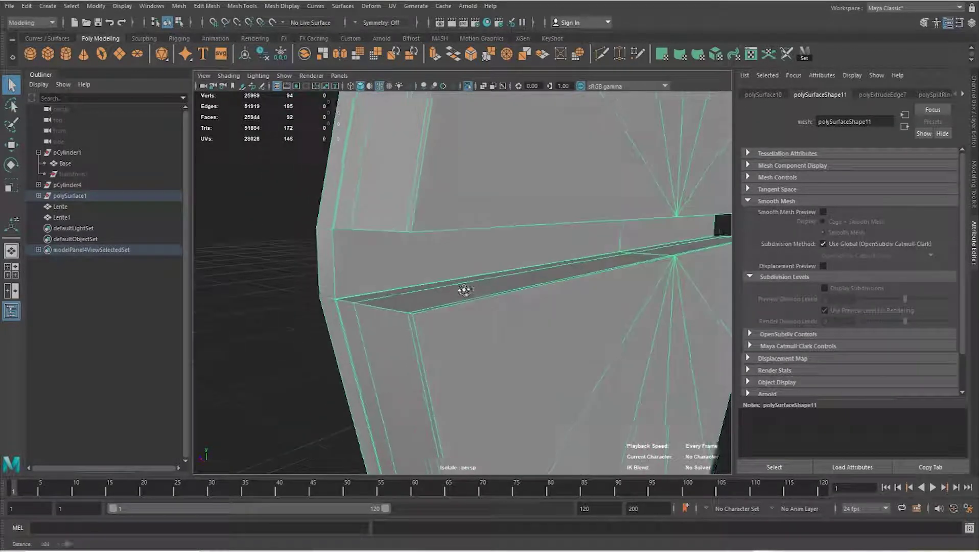
{"action": "scroll", "coordinate": [464, 292], "scroll_direction": "up", "scroll_amount": 1}
{"action": "right_click_drag", "start_coordinate": [399, 310], "coordinate": [378, 235]}
{"action": "left_click", "coordinate": [371, 311]}
{"action": "left_click", "coordinate": [376, 228], "text": "shift"}
{"action": "right_click_drag", "start_coordinate": [377, 231], "coordinate": [417, 230], "text": "shift"}
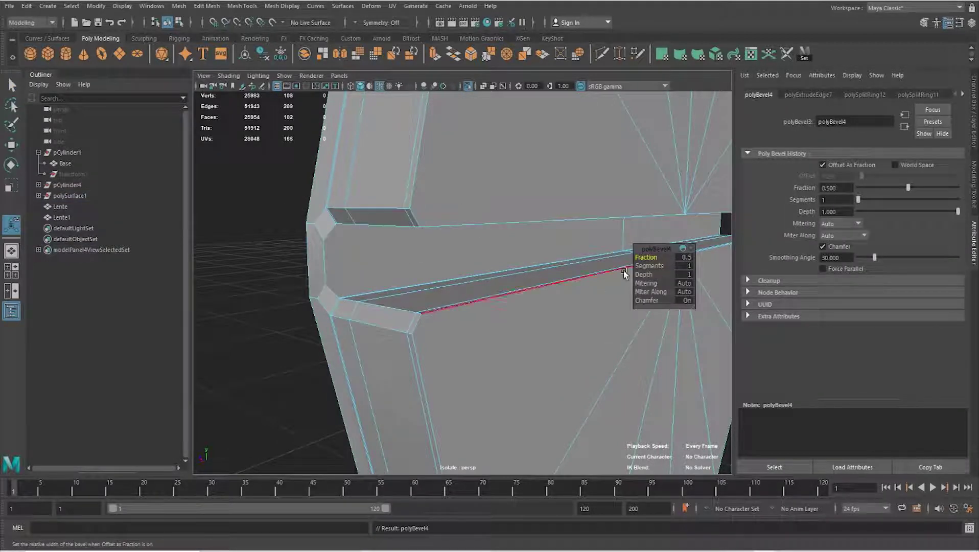
- Preview the bevelled slot smoothed, then orbit to view the disc face-on
{"action": "key", "text": "3"}
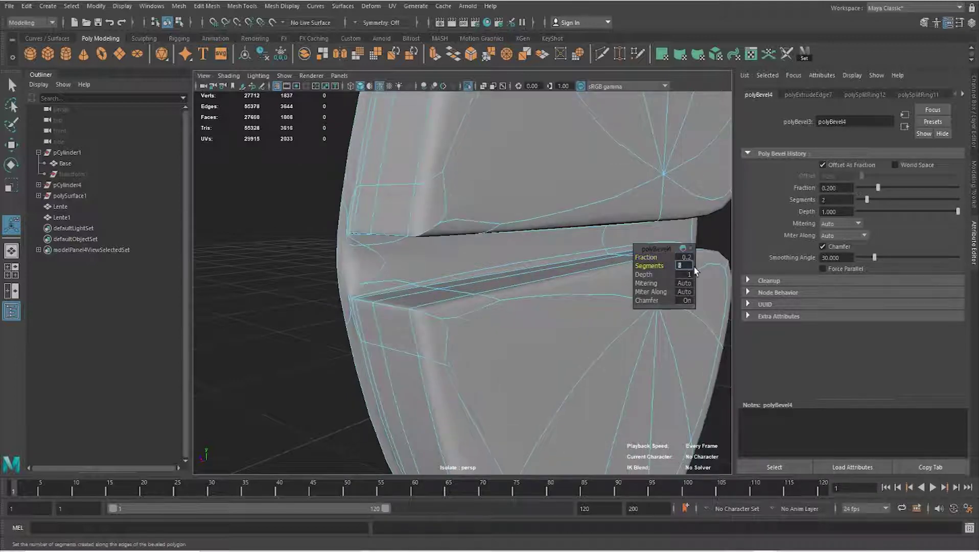
{"action": "key", "text": "f"}
{"action": "key", "text": "1"}
{"action": "mouse_move", "coordinate": [460, 314]}
{"action": "right_mouse_down", "text": "alt"}
{"action": "mouse_move", "coordinate": [462, 323]}
{"action": "mouse_move", "coordinate": [464, 272]}
{"action": "right_mouse_up", "text": "alt"}
{"action": "left_click", "coordinate": [354, 203]}
{"action": "mouse_move", "coordinate": [354, 203]}
{"action": "left_mouse_down", "text": "alt"}
{"action": "mouse_move", "coordinate": [427, 317]}
{"action": "mouse_move", "coordinate": [396, 319]}
{"action": "mouse_move", "coordinate": [597, 322]}
{"action": "mouse_move", "coordinate": [436, 323]}
{"action": "left_mouse_up", "text": "alt"}
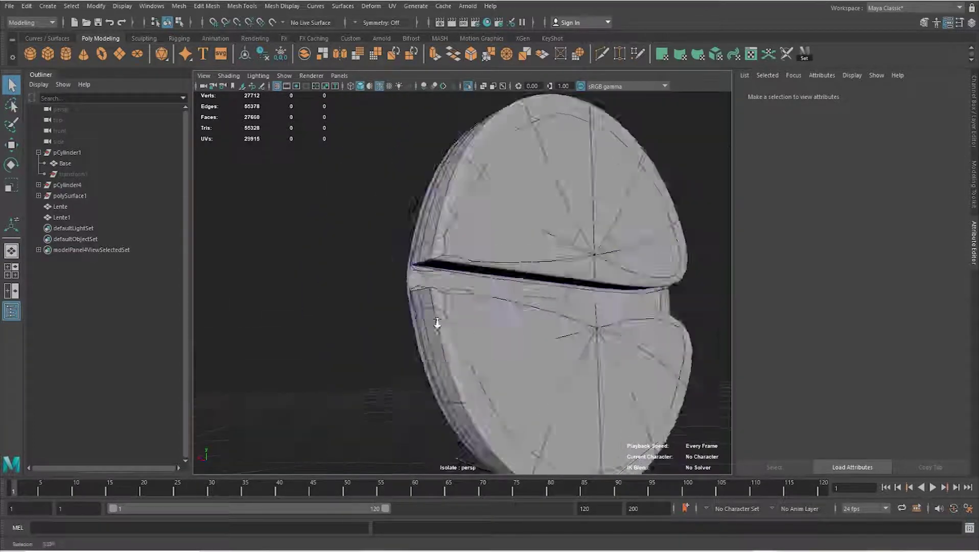
{"action": "right_click_drag", "start_coordinate": [436, 323], "coordinate": [391, 331], "text": "alt"}
- Bevel the edge loop at the slot's end with fraction 0.2
{"action": "left_click", "coordinate": [586, 246]}
{"action": "scroll", "coordinate": [579, 218], "scroll_direction": "up", "scroll_amount": 5}
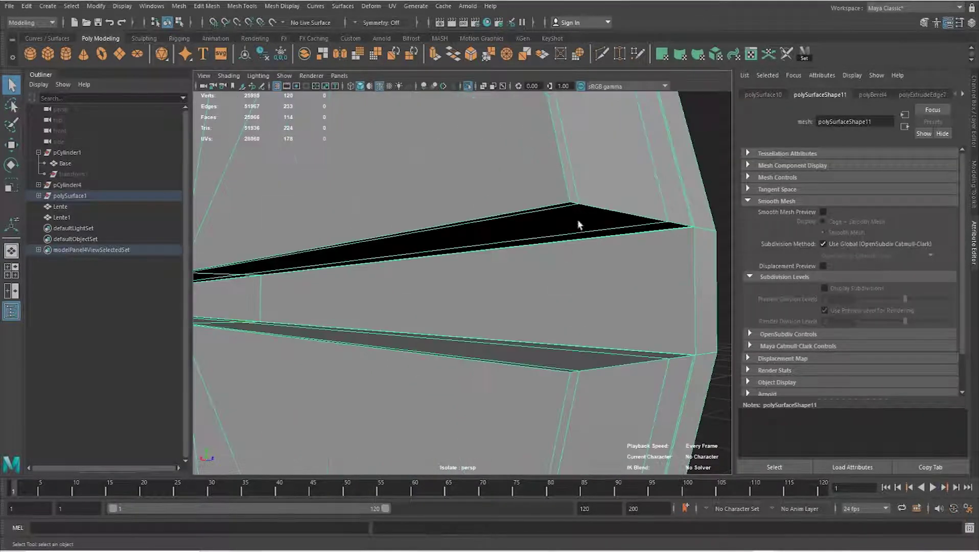
{"action": "right_click_drag", "start_coordinate": [578, 219], "coordinate": [592, 207]}
{"action": "double_click", "coordinate": [591, 207]}
{"action": "mouse_move", "coordinate": [627, 312]}
{"action": "left_mouse_down", "text": "alt"}
{"action": "mouse_move", "coordinate": [601, 338]}
{"action": "mouse_move", "coordinate": [562, 415]}
{"action": "left_mouse_up", "text": "alt"}
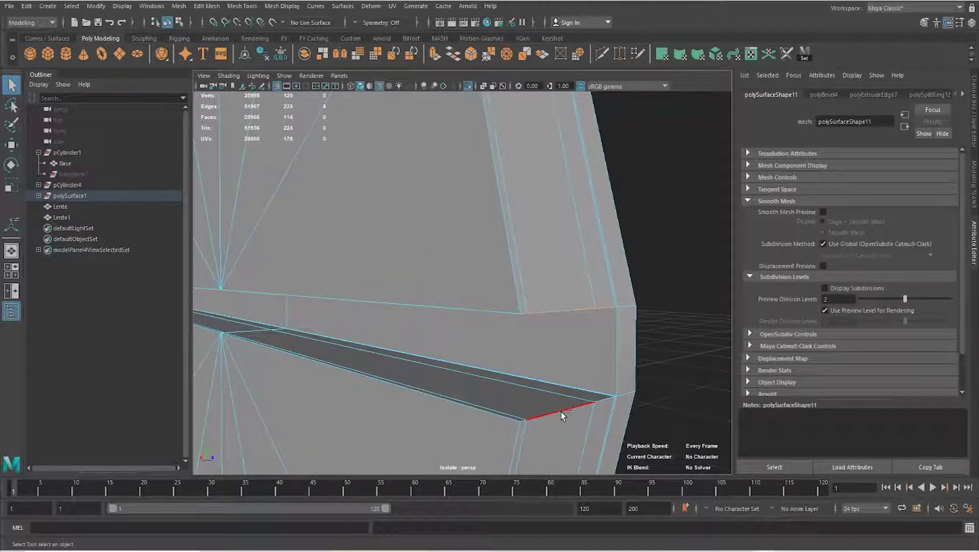
{"action": "right_click", "coordinate": [562, 414], "text": "shift"}
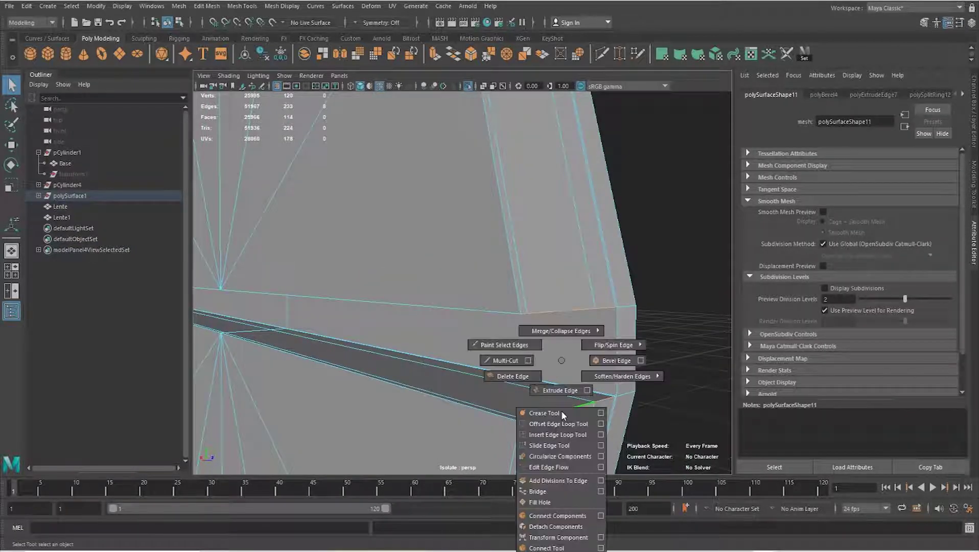
{"action": "left_click", "coordinate": [616, 360]}
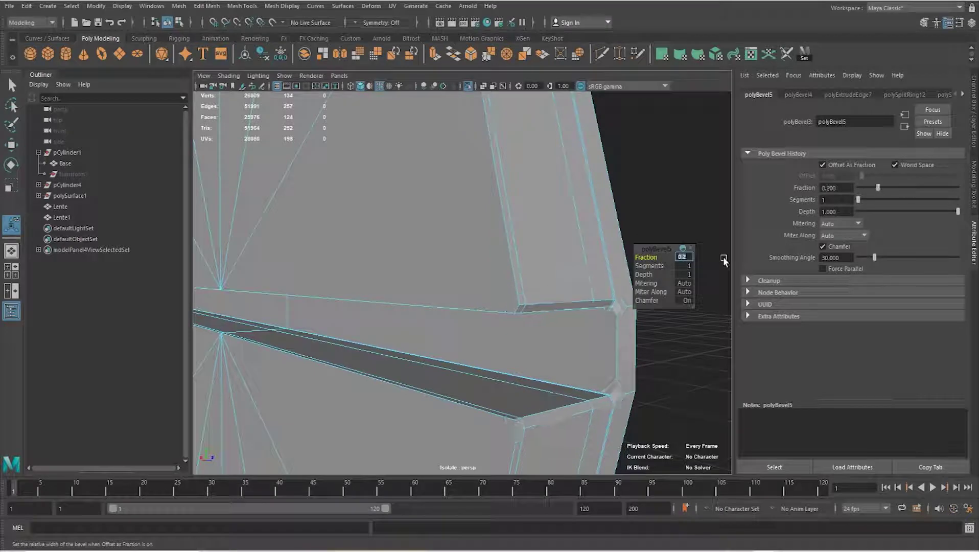
{"action": "left_click", "coordinate": [684, 266]}
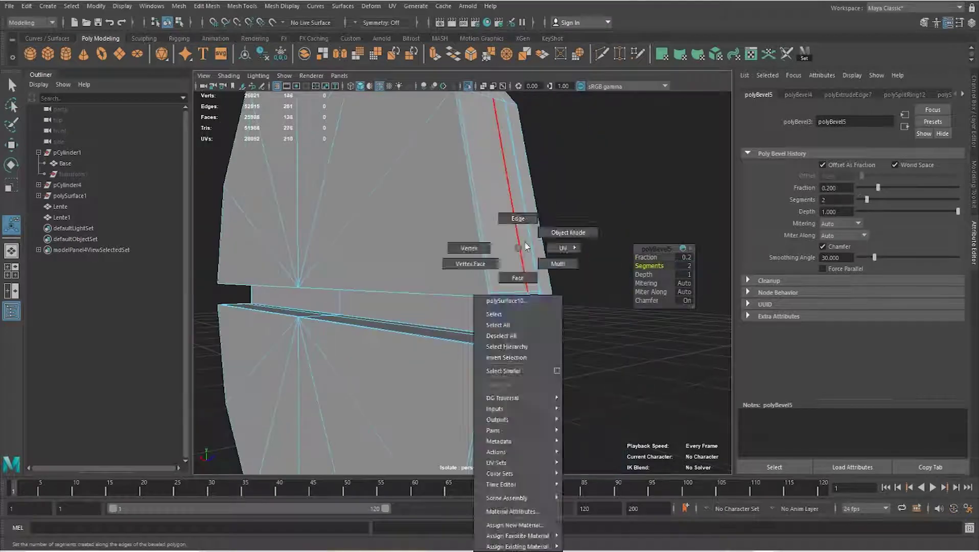
- Reselect the disc in edge mode, check its smoothed preview, and frame the edge strip
{"action": "mouse_move", "coordinate": [538, 299]}
{"action": "left_mouse_down", "text": "alt"}
{"action": "mouse_move", "coordinate": [479, 279]}
{"action": "mouse_move", "coordinate": [489, 270]}
{"action": "left_mouse_up", "text": "alt"}
{"action": "scroll", "coordinate": [497, 282], "scroll_direction": "up", "scroll_amount": 3}
{"action": "left_click", "coordinate": [496, 274]}
{"action": "right_click", "coordinate": [472, 243]}
{"action": "right_click_drag", "start_coordinate": [473, 243], "coordinate": [478, 224]}
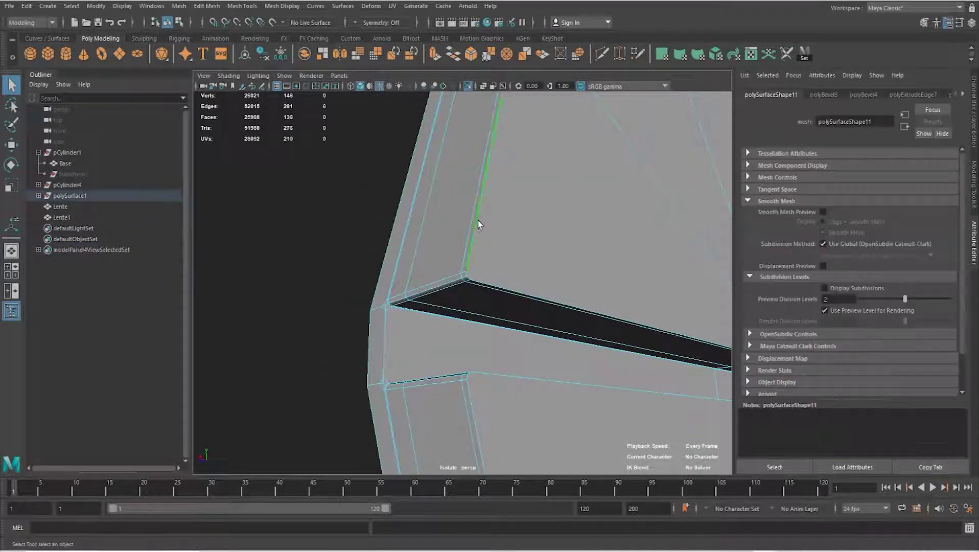
{"action": "mouse_move", "coordinate": [495, 288]}
{"action": "left_mouse_down", "text": "alt"}
{"action": "mouse_move", "coordinate": [491, 272]}
{"action": "mouse_move", "coordinate": [530, 234]}
{"action": "mouse_move", "coordinate": [540, 251]}
{"action": "left_mouse_up", "text": "alt"}
{"action": "key", "text": "3"}
{"action": "key", "text": "1"}
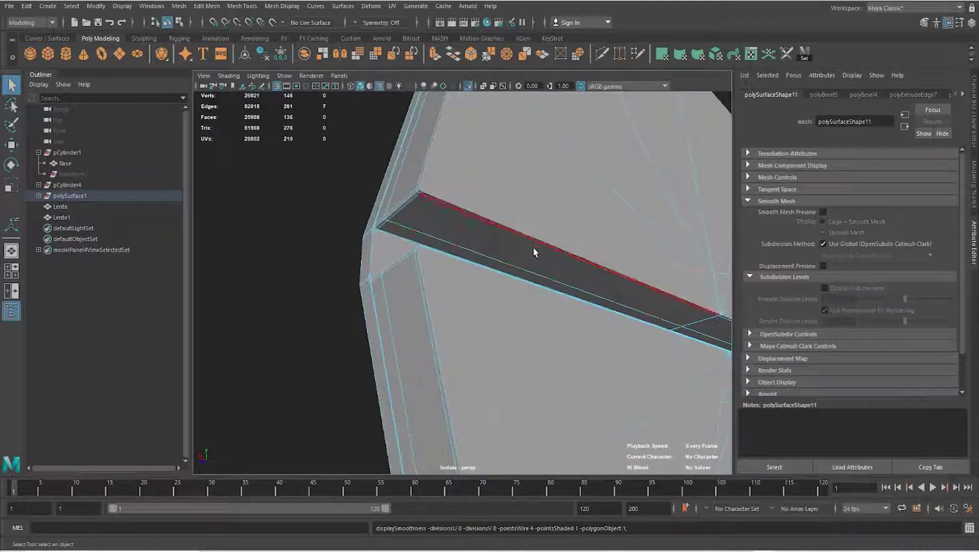
{"action": "key", "text": "f"}
- Add the remaining strip and corner edges around the slot to the selection
{"action": "left_click", "coordinate": [483, 242], "text": "shift"}
{"action": "mouse_move", "coordinate": [483, 251]}
{"action": "left_mouse_down", "text": "alt"}
{"action": "mouse_move", "coordinate": [459, 301]}
{"action": "mouse_move", "coordinate": [433, 280]}
{"action": "mouse_move", "coordinate": [473, 301]}
{"action": "left_mouse_up", "text": "alt"}
{"action": "left_click", "coordinate": [616, 321], "text": "shift"}
{"action": "mouse_move", "coordinate": [616, 320]}
{"action": "left_mouse_down", "text": "alt"}
{"action": "mouse_move", "coordinate": [516, 310]}
{"action": "mouse_move", "coordinate": [428, 282]}
{"action": "mouse_move", "coordinate": [493, 298]}
{"action": "left_mouse_up", "text": "alt"}
{"action": "scroll", "coordinate": [493, 298], "scroll_direction": "up", "scroll_amount": 2}
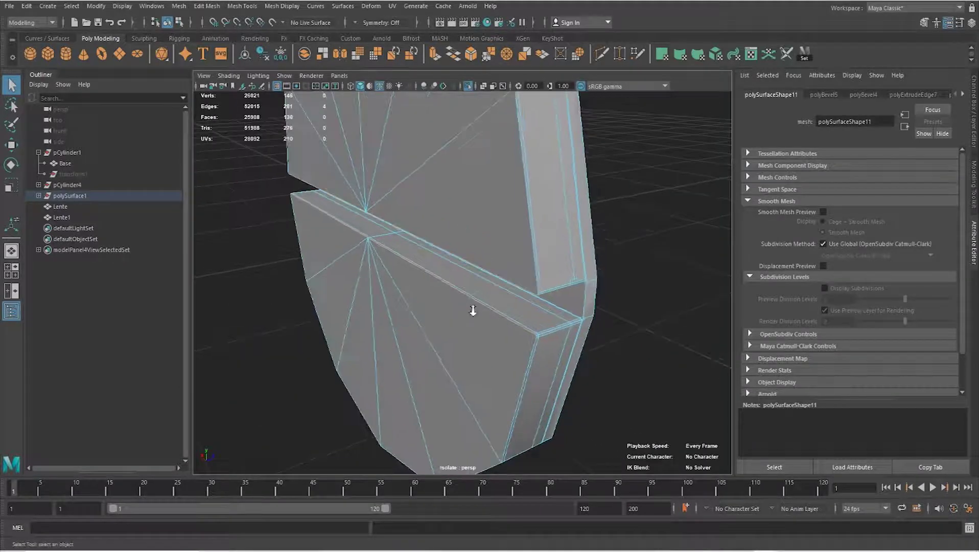
{"action": "scroll", "coordinate": [490, 305], "scroll_direction": "up", "scroll_amount": 2}
{"action": "scroll", "coordinate": [498, 312], "scroll_direction": "up", "scroll_amount": 1}
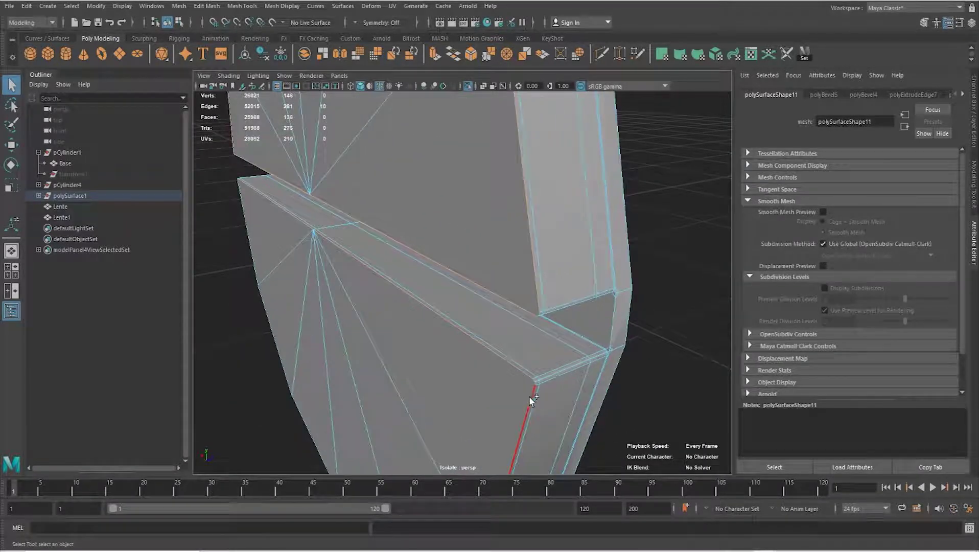
{"action": "left_click_drag", "start_coordinate": [547, 371], "coordinate": [482, 327], "text": "alt"}
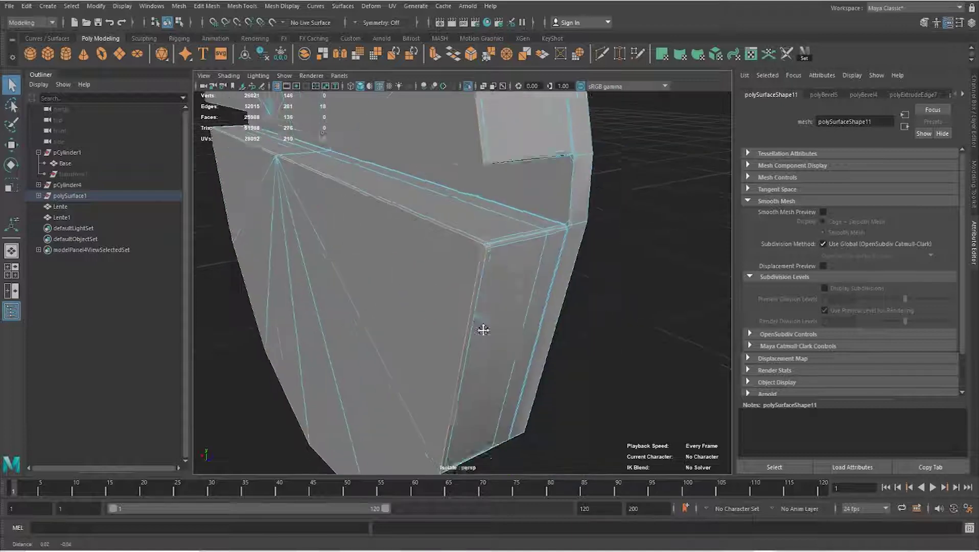
{"action": "scroll", "coordinate": [504, 273], "scroll_direction": "up", "scroll_amount": 3}
{"action": "mouse_move", "coordinate": [499, 257]}
{"action": "left_mouse_down", "text": "alt"}
{"action": "mouse_move", "coordinate": [508, 228]}
{"action": "mouse_move", "coordinate": [448, 270]}
{"action": "mouse_move", "coordinate": [543, 265]}
{"action": "mouse_move", "coordinate": [553, 247]}
{"action": "mouse_move", "coordinate": [535, 217]}
{"action": "left_mouse_up", "text": "alt"}
{"action": "left_click", "coordinate": [575, 220], "text": "shift"}
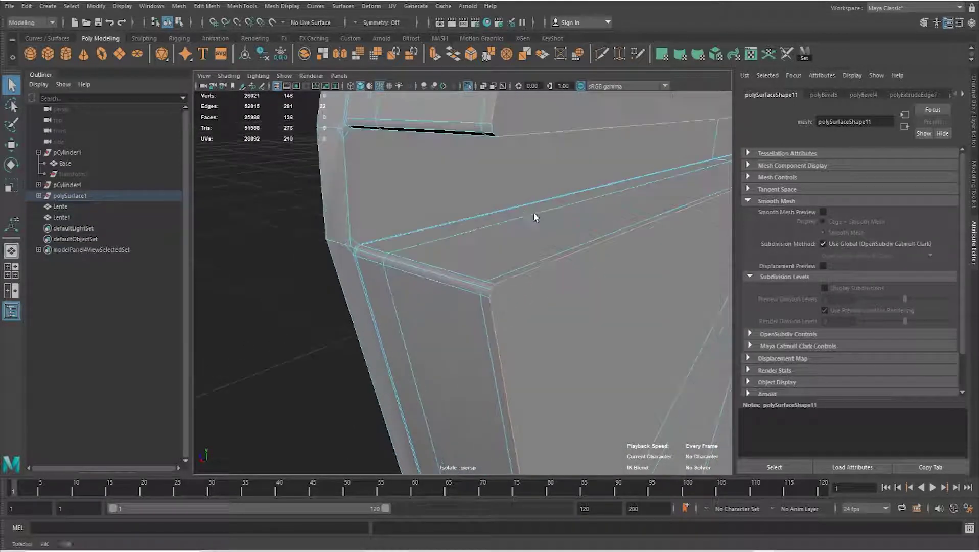
- Bevel the selected slot corner edges
{"action": "right_click_drag", "start_coordinate": [560, 228], "coordinate": [448, 227], "text": "alt"}
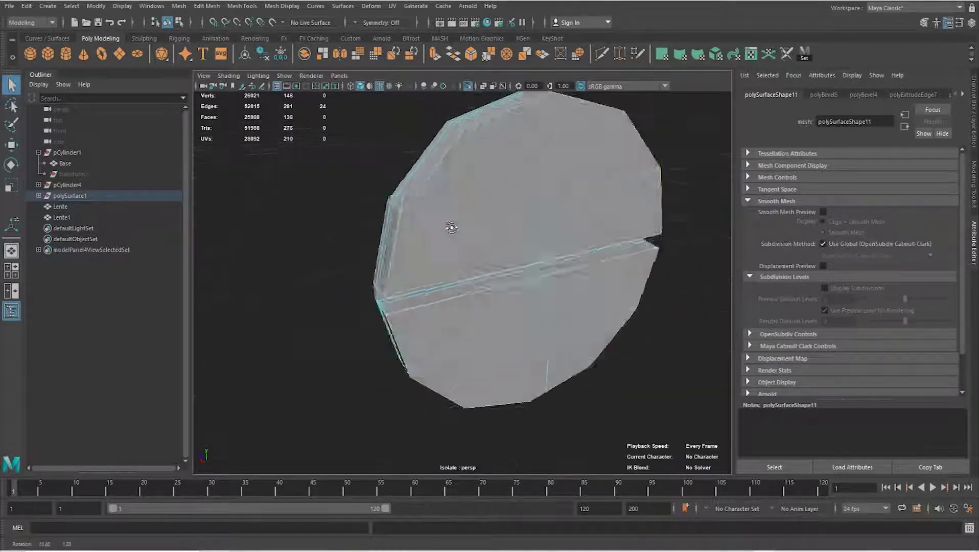
{"action": "mouse_move", "coordinate": [448, 227]}
{"action": "left_mouse_down", "text": "alt"}
{"action": "mouse_move", "coordinate": [450, 257]}
{"action": "mouse_move", "coordinate": [441, 192]}
{"action": "left_mouse_up", "text": "alt"}
{"action": "right_click_drag", "start_coordinate": [441, 192], "coordinate": [506, 210], "text": "alt"}
{"action": "mouse_move", "coordinate": [505, 209]}
{"action": "left_mouse_down", "text": "alt"}
{"action": "mouse_move", "coordinate": [463, 242]}
{"action": "mouse_move", "coordinate": [467, 292]}
{"action": "left_mouse_up", "text": "alt"}
{"action": "right_click_drag", "start_coordinate": [465, 351], "coordinate": [508, 357], "text": "shift"}
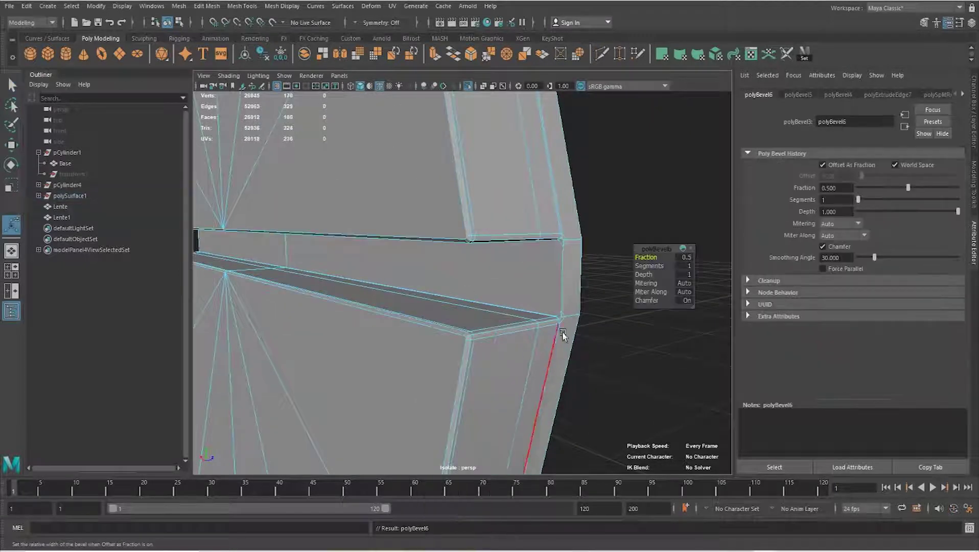
{"action": "scroll", "coordinate": [502, 362], "scroll_direction": "down", "scroll_amount": 2}
{"action": "scroll", "coordinate": [524, 212], "scroll_direction": "down", "scroll_amount": 2}
- Preview the bevelled disc smoothed, then turn preview off and frame the whole disc
{"action": "left_click", "coordinate": [600, 183]}
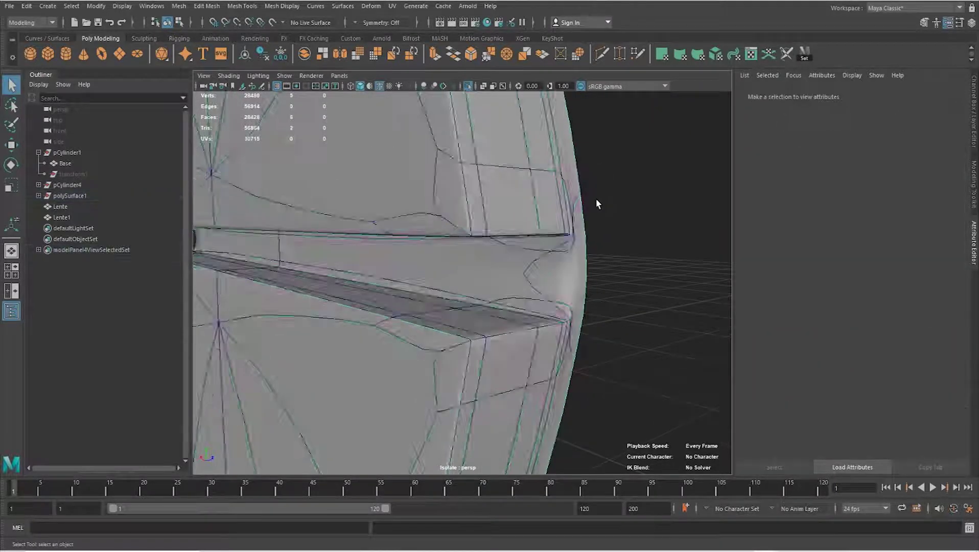
{"action": "key", "text": "f"}
{"action": "mouse_move", "coordinate": [495, 263]}
{"action": "left_mouse_down", "text": "alt"}
{"action": "mouse_move", "coordinate": [499, 276]}
{"action": "mouse_move", "coordinate": [572, 279]}
{"action": "left_mouse_up", "text": "alt"}
{"action": "scroll", "coordinate": [524, 284], "scroll_direction": "up", "scroll_amount": 2}
{"action": "scroll", "coordinate": [586, 275], "scroll_direction": "up", "scroll_amount": 4}
{"action": "left_click", "coordinate": [586, 275]}
{"action": "key", "text": "1"}
{"action": "scroll", "coordinate": [585, 273], "scroll_direction": "up", "scroll_amount": 2}
{"action": "scroll", "coordinate": [584, 272], "scroll_direction": "up", "scroll_amount": 2}
{"action": "scroll", "coordinate": [582, 272], "scroll_direction": "up", "scroll_amount": 1}
{"action": "key", "text": "f"}
- Orbit to a three-quarter view of the disc and select it
{"action": "left_click", "coordinate": [228, 75]}
{"action": "left_click", "coordinate": [372, 226]}
{"action": "mouse_move", "coordinate": [371, 227]}
{"action": "left_mouse_down", "text": "alt"}
{"action": "mouse_move", "coordinate": [322, 279]}
{"action": "mouse_move", "coordinate": [370, 280]}
{"action": "mouse_move", "coordinate": [317, 280]}
{"action": "left_mouse_up", "text": "alt"}
{"action": "scroll", "coordinate": [338, 273], "scroll_direction": "up", "scroll_amount": 3}
{"action": "scroll", "coordinate": [416, 290], "scroll_direction": "down", "scroll_amount": 3}
{"action": "mouse_move", "coordinate": [416, 290]}
{"action": "left_mouse_down", "text": "alt"}
{"action": "mouse_move", "coordinate": [404, 284]}
{"action": "mouse_move", "coordinate": [470, 284]}
{"action": "mouse_move", "coordinate": [353, 286]}
{"action": "mouse_move", "coordinate": [450, 276]}
{"action": "left_mouse_up", "text": "alt"}
{"action": "left_click", "coordinate": [450, 275]}
- Show the whole scene again and preview the outer disc smoothed
{"action": "key", "text": "ctrl+1"}
{"action": "left_click", "coordinate": [374, 238]}
{"action": "key", "text": "4"}
{"action": "key", "text": "5"}
{"action": "key", "text": "3"}
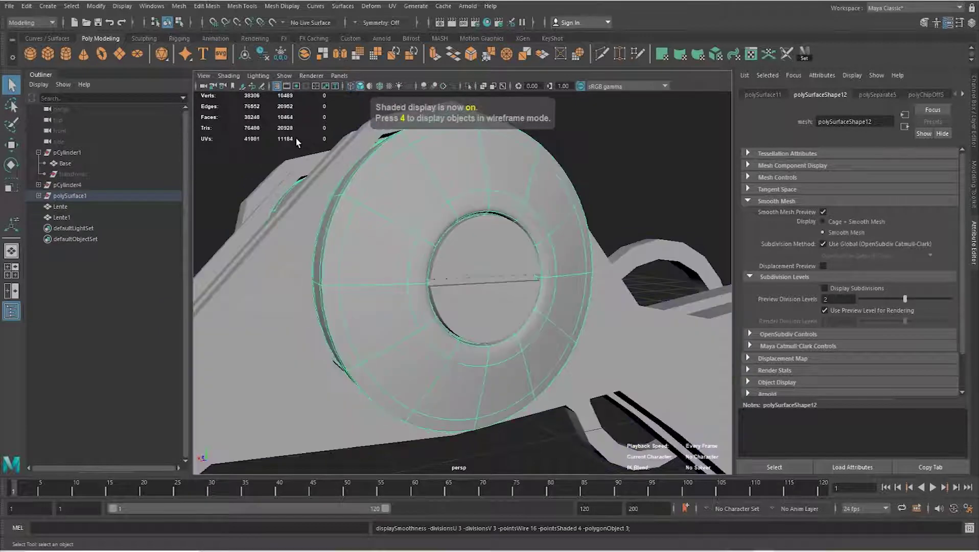
{"action": "left_click", "coordinate": [296, 143]}
{"action": "mouse_move", "coordinate": [564, 240]}
{"action": "left_mouse_down", "text": "alt"}
{"action": "mouse_move", "coordinate": [415, 299]}
{"action": "mouse_move", "coordinate": [494, 284]}
{"action": "mouse_move", "coordinate": [409, 298]}
{"action": "mouse_move", "coordinate": [487, 286]}
{"action": "mouse_move", "coordinate": [496, 297]}
{"action": "left_mouse_up", "text": "alt"}
{"action": "scroll", "coordinate": [505, 299], "scroll_direction": "up", "scroll_amount": 3}
{"action": "left_click", "coordinate": [489, 304]}
{"action": "scroll", "coordinate": [490, 304], "scroll_direction": "up", "scroll_amount": 2}
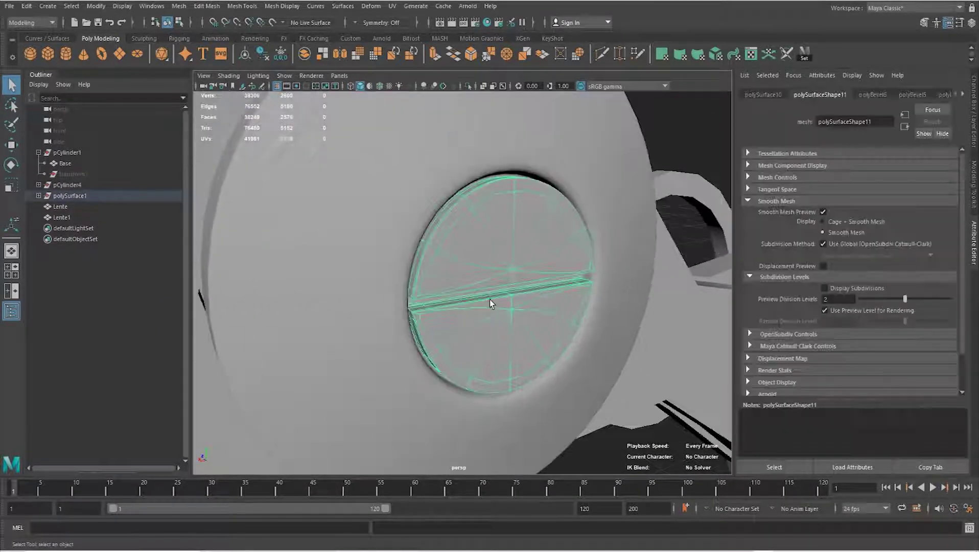
- Center the slotted disc's pivot and orbit so the slot lies horizontal
{"action": "left_click", "coordinate": [96, 5]}
{"action": "left_click", "coordinate": [122, 85]}
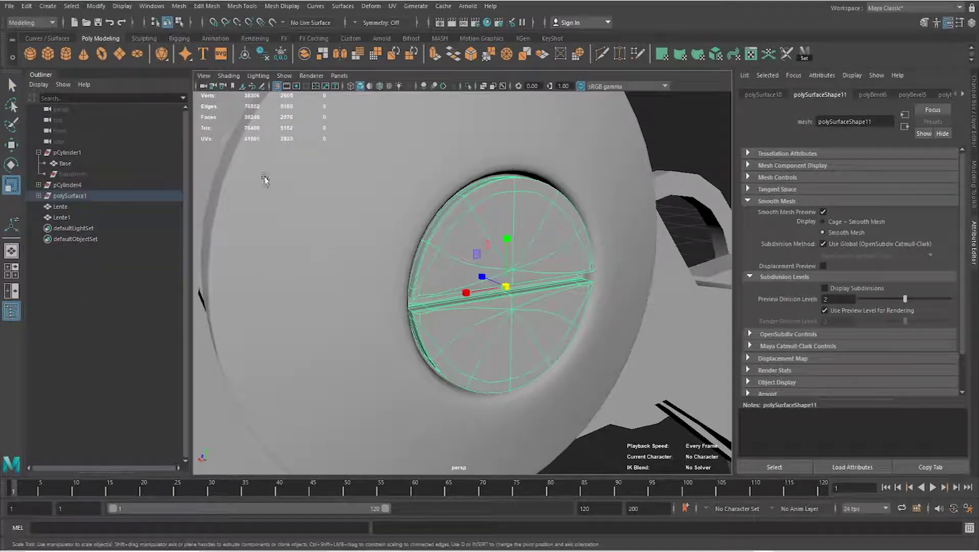
{"action": "mouse_move", "coordinate": [498, 288]}
{"action": "left_mouse_down", "text": "alt"}
{"action": "mouse_move", "coordinate": [455, 286]}
{"action": "mouse_move", "coordinate": [482, 282]}
{"action": "left_mouse_up", "text": "alt"}
{"action": "key", "text": "w"}
{"action": "left_click_drag", "start_coordinate": [474, 302], "coordinate": [490, 282], "text": "alt"}
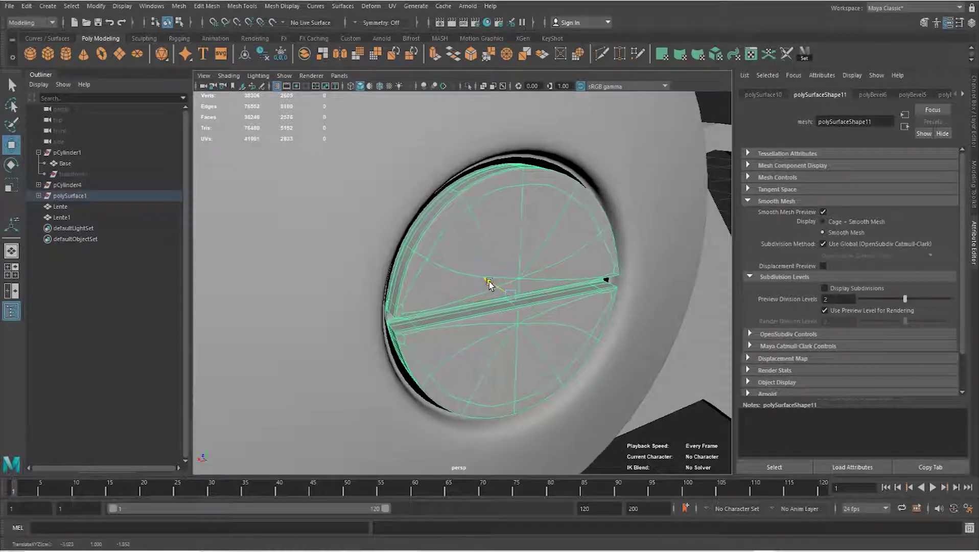
{"action": "scroll", "coordinate": [491, 284], "scroll_direction": "up", "scroll_amount": 5}
{"action": "left_click_drag", "start_coordinate": [510, 247], "coordinate": [443, 116], "text": "alt"}
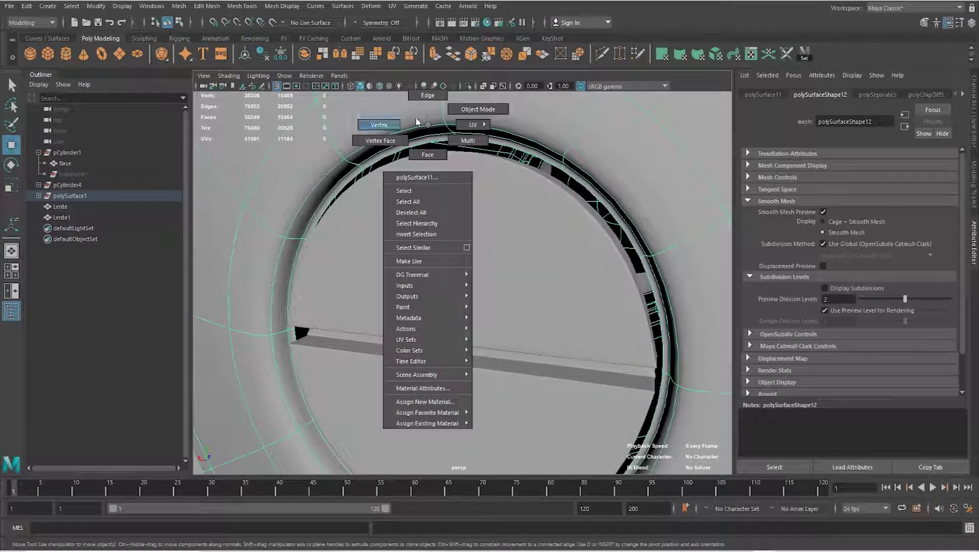
- Scale the ring's inner edge loop down to about 0.937, then return to object mode
{"action": "right_click_drag", "start_coordinate": [442, 116], "coordinate": [432, 131]}
{"action": "double_click", "coordinate": [425, 142]}
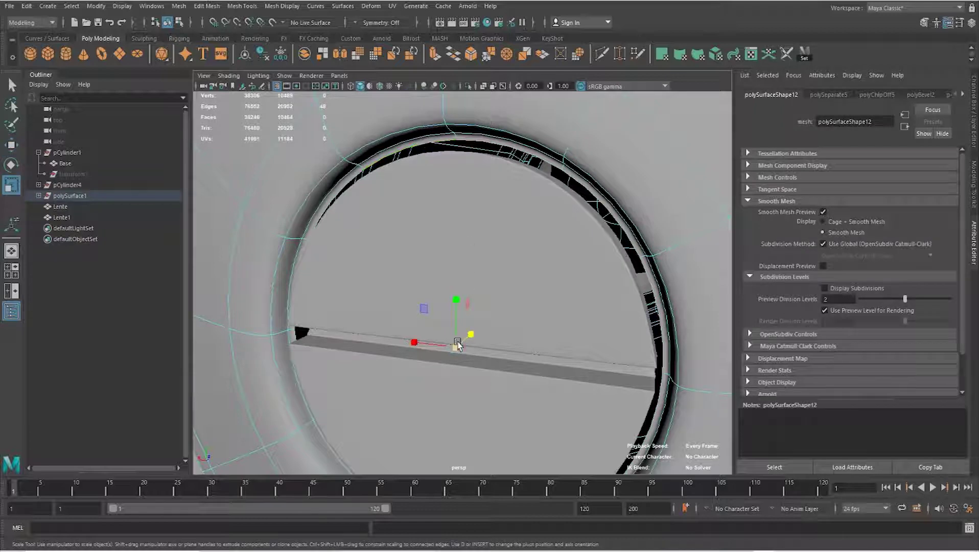
{"action": "left_click_drag", "start_coordinate": [461, 337], "coordinate": [444, 347]}
{"action": "scroll", "coordinate": [440, 341], "scroll_direction": "down", "scroll_amount": 5}
{"action": "left_click", "coordinate": [574, 212]}
{"action": "key", "text": "F8"}
{"action": "scroll", "coordinate": [525, 289], "scroll_direction": "up", "scroll_amount": 1}
{"action": "left_click_drag", "start_coordinate": [524, 289], "coordinate": [533, 283], "text": "alt"}
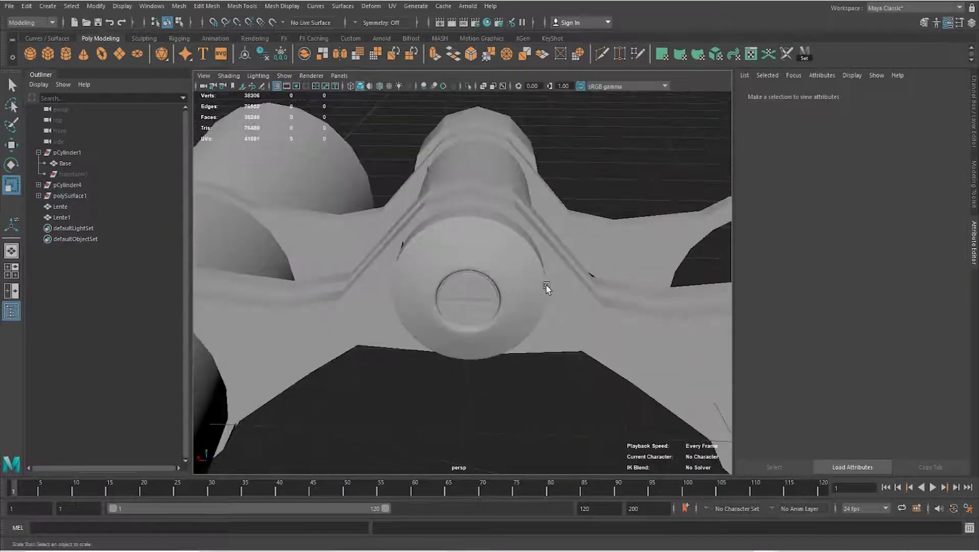
- Turn off the Base cylinder's smoothed preview and view the whole binoculars
{"action": "left_click", "coordinate": [574, 284]}
{"action": "mouse_move", "coordinate": [583, 258]}
{"action": "left_mouse_down", "text": "alt"}
{"action": "mouse_move", "coordinate": [601, 244]}
{"action": "mouse_move", "coordinate": [443, 246]}
{"action": "mouse_move", "coordinate": [448, 332]}
{"action": "mouse_move", "coordinate": [494, 303]}
{"action": "mouse_move", "coordinate": [481, 306]}
{"action": "mouse_move", "coordinate": [529, 304]}
{"action": "mouse_move", "coordinate": [542, 325]}
{"action": "left_mouse_up", "text": "alt"}
{"action": "left_click", "coordinate": [579, 267]}
{"action": "key", "text": "q"}
{"action": "scroll", "coordinate": [491, 308], "scroll_direction": "up", "scroll_amount": 2}
{"action": "left_click", "coordinate": [465, 305]}
{"action": "key", "text": "1"}
{"action": "mouse_move", "coordinate": [542, 324]}
{"action": "right_mouse_down", "text": "alt"}
{"action": "mouse_move", "coordinate": [506, 306]}
{"action": "mouse_move", "coordinate": [291, 294]}
{"action": "right_mouse_up", "text": "alt"}
{"action": "mouse_move", "coordinate": [291, 295]}
{"action": "left_mouse_down", "text": "alt"}
{"action": "mouse_move", "coordinate": [288, 325]}
{"action": "mouse_move", "coordinate": [491, 256]}
{"action": "mouse_move", "coordinate": [503, 269]}
{"action": "mouse_move", "coordinate": [382, 284]}
{"action": "mouse_move", "coordinate": [485, 321]}
{"action": "mouse_move", "coordinate": [361, 306]}
{"action": "mouse_move", "coordinate": [363, 324]}
{"action": "mouse_move", "coordinate": [382, 279]}
{"action": "mouse_move", "coordinate": [342, 301]}
{"action": "mouse_move", "coordinate": [498, 326]}
{"action": "left_mouse_up", "text": "alt"}
{"action": "left_click", "coordinate": [490, 255]}
{"action": "left_click", "coordinate": [542, 240]}
{"action": "left_click", "coordinate": [400, 284]}
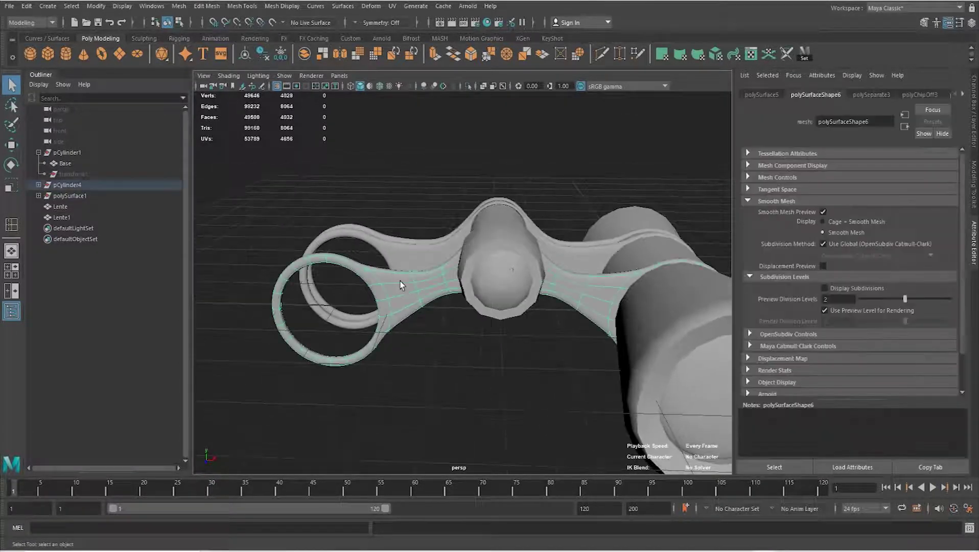
- Extrude a face on the ring and pull the extrusion out to the left
{"action": "key", "text": "1"}
{"action": "mouse_move", "coordinate": [408, 286]}
{"action": "left_mouse_down", "text": "alt"}
{"action": "mouse_move", "coordinate": [448, 302]}
{"action": "mouse_move", "coordinate": [409, 306]}
{"action": "mouse_move", "coordinate": [461, 287]}
{"action": "left_mouse_up", "text": "alt"}
{"action": "key", "text": "F11"}
{"action": "left_click", "coordinate": [443, 314]}
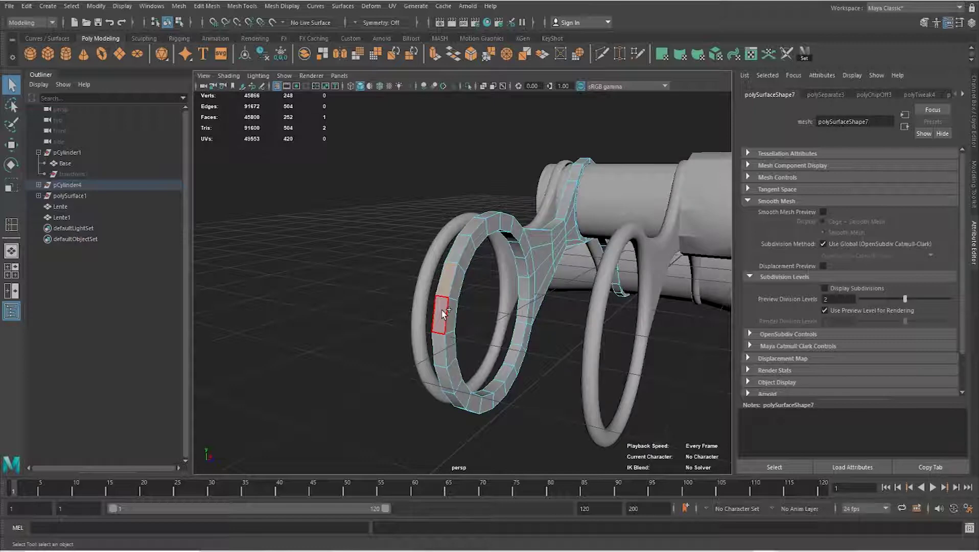
{"action": "left_click_drag", "start_coordinate": [442, 350], "coordinate": [408, 306], "text": "alt"}
{"action": "right_click_drag", "start_coordinate": [409, 306], "coordinate": [409, 332], "text": "shift"}
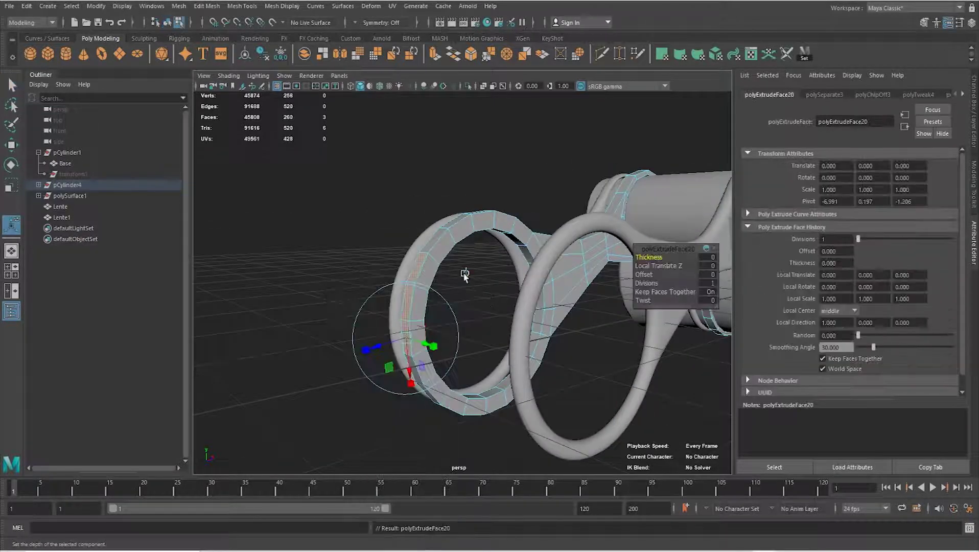
{"action": "scroll", "coordinate": [416, 302], "scroll_direction": "up", "scroll_amount": 5}
{"action": "left_click_drag", "start_coordinate": [416, 302], "coordinate": [350, 295]}
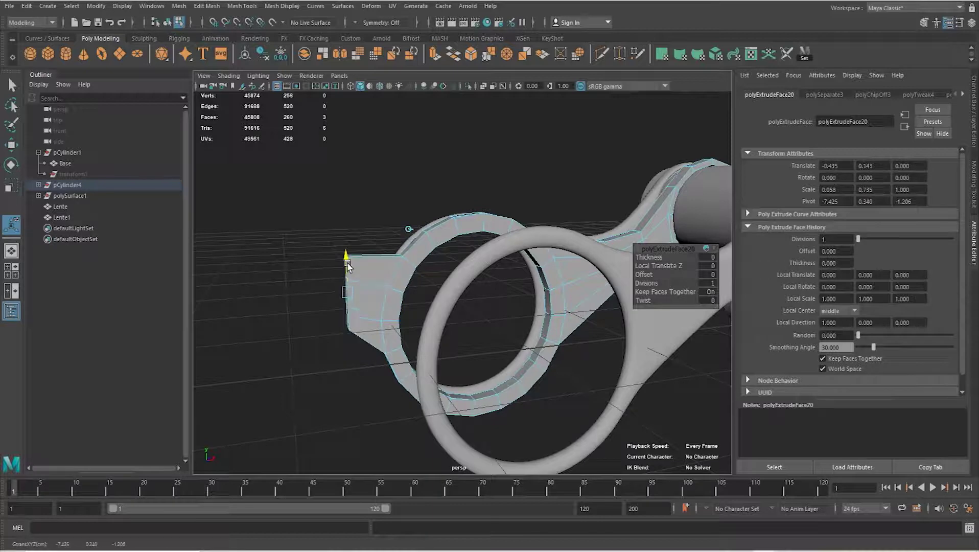
- Extrude again, moving the new faces further left and raising the end slightly
{"action": "key", "text": "ctrl+e"}
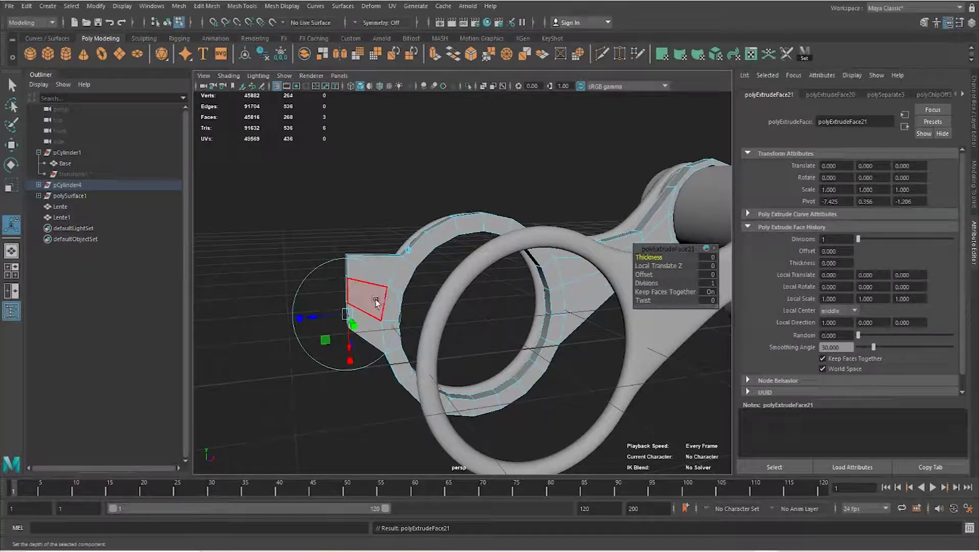
{"action": "left_click_drag", "start_coordinate": [383, 288], "coordinate": [338, 286]}
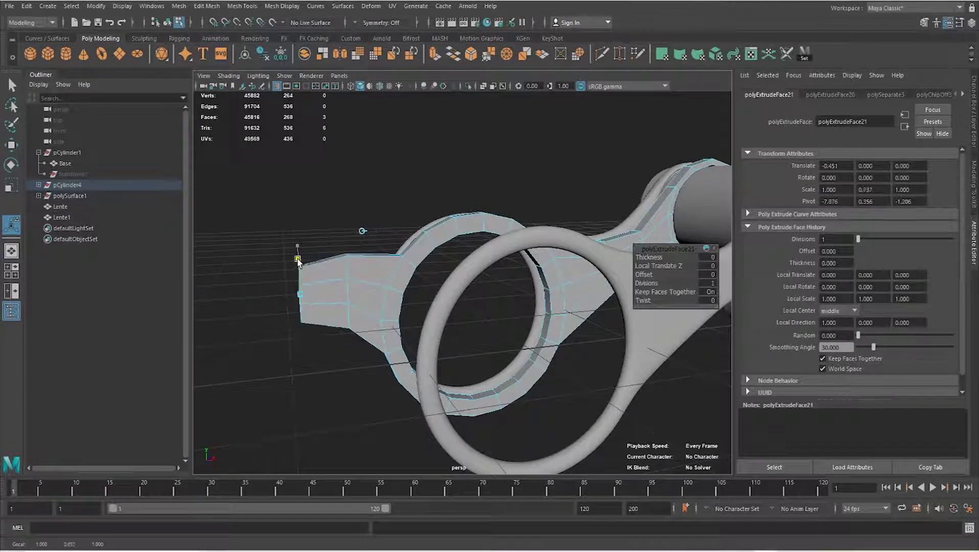
{"action": "left_click_drag", "start_coordinate": [300, 266], "coordinate": [318, 265], "text": "alt"}
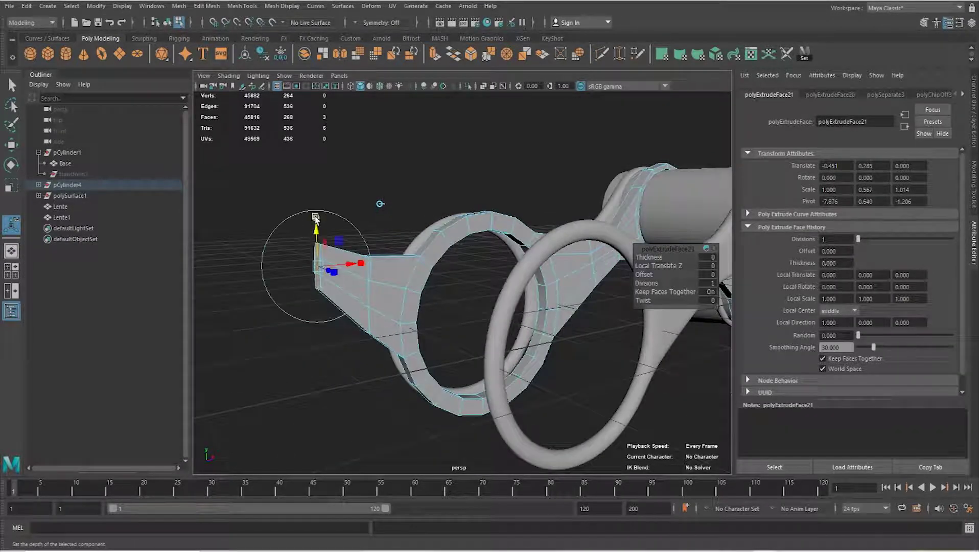
{"action": "mouse_move", "coordinate": [355, 244]}
{"action": "left_mouse_down", "text": "alt"}
{"action": "mouse_move", "coordinate": [356, 277]}
{"action": "mouse_move", "coordinate": [489, 323]}
{"action": "mouse_move", "coordinate": [376, 308]}
{"action": "left_mouse_up", "text": "alt"}
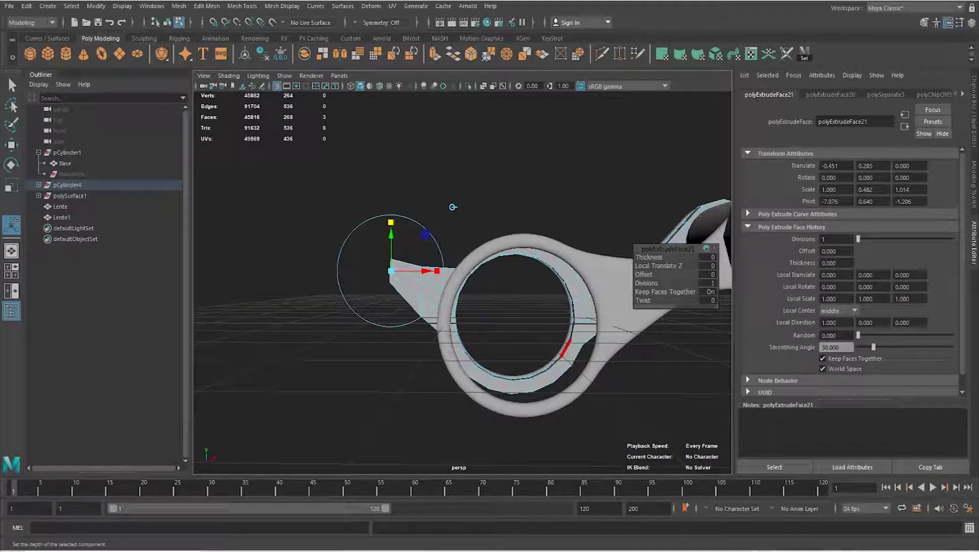
{"action": "mouse_move", "coordinate": [501, 326]}
{"action": "left_mouse_down", "text": "alt"}
{"action": "mouse_move", "coordinate": [491, 334]}
{"action": "mouse_move", "coordinate": [521, 342]}
{"action": "mouse_move", "coordinate": [464, 263]}
{"action": "mouse_move", "coordinate": [511, 296]}
{"action": "left_mouse_up", "text": "alt"}
{"action": "right_click_drag", "start_coordinate": [511, 296], "coordinate": [518, 227]}
- Scale the tab's top end edge down in Y to taper it
{"action": "left_click", "coordinate": [513, 309]}
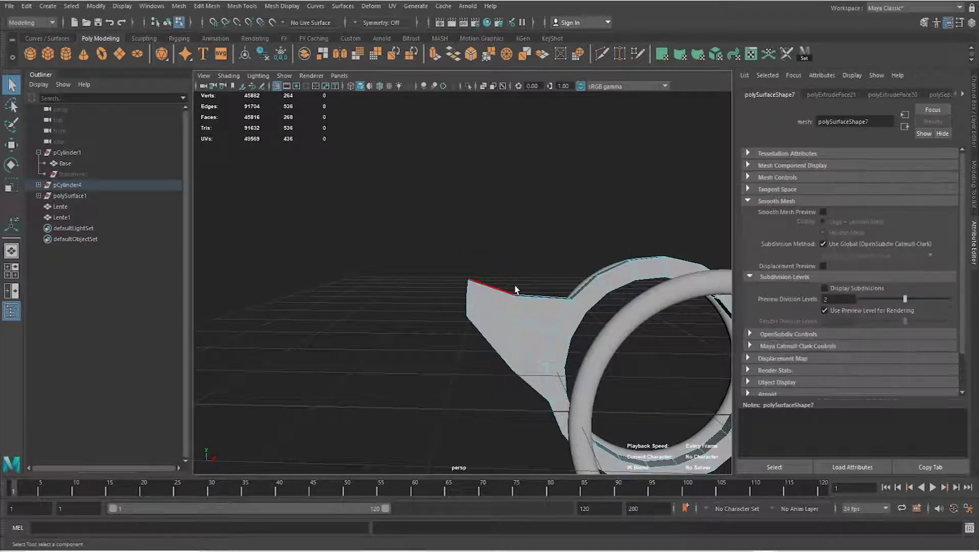
{"action": "key", "text": "w"}
{"action": "key", "text": "r"}
{"action": "left_click_drag", "start_coordinate": [514, 268], "coordinate": [512, 279]}
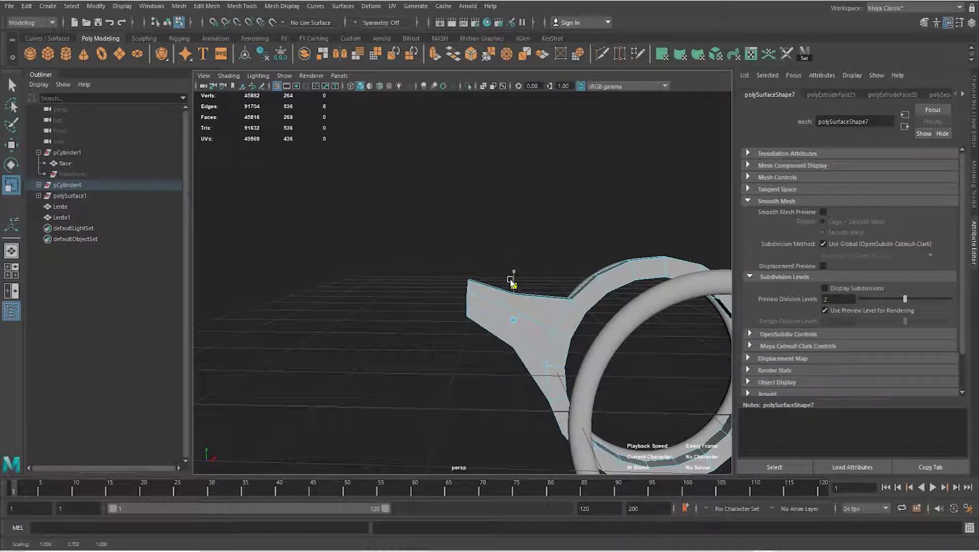
{"action": "mouse_move", "coordinate": [465, 321]}
{"action": "left_mouse_down", "text": "alt"}
{"action": "mouse_move", "coordinate": [498, 321]}
{"action": "mouse_move", "coordinate": [504, 309]}
{"action": "mouse_move", "coordinate": [500, 325]}
{"action": "left_mouse_up", "text": "alt"}
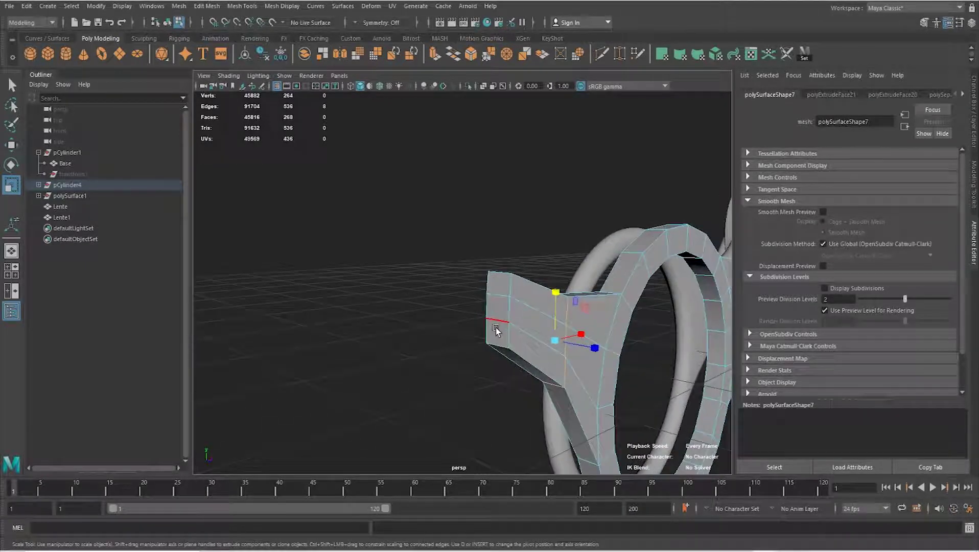
- Delete the tab's end-cap faces to leave it open
{"action": "left_click", "coordinate": [496, 326]}
{"action": "key", "text": "q"}
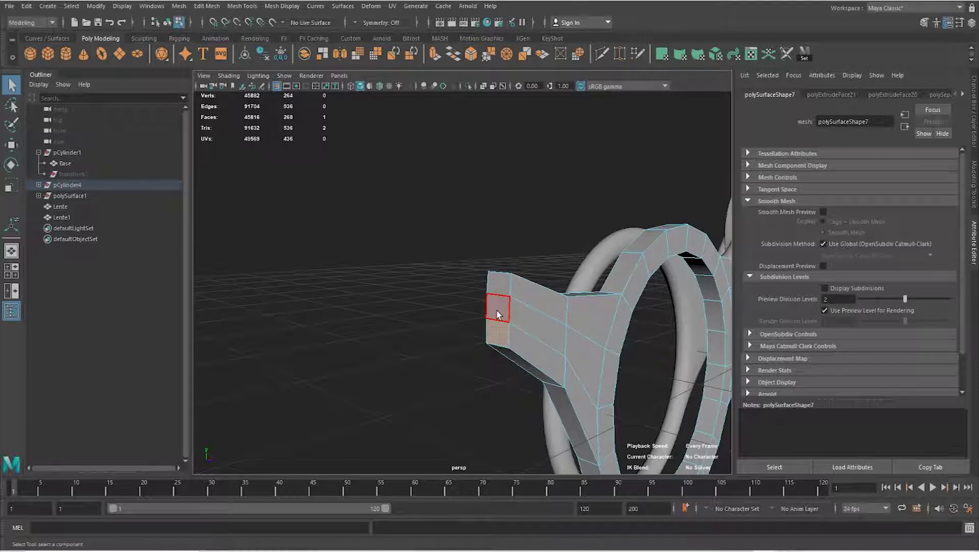
{"action": "left_click", "coordinate": [499, 290], "text": "shift"}
{"action": "key", "text": "Delete"}
{"action": "mouse_move", "coordinate": [517, 316]}
{"action": "left_mouse_down", "text": "alt"}
{"action": "mouse_move", "coordinate": [481, 342]}
{"action": "mouse_move", "coordinate": [511, 324]}
{"action": "mouse_move", "coordinate": [462, 304]}
{"action": "mouse_move", "coordinate": [503, 323]}
{"action": "left_mouse_up", "text": "alt"}
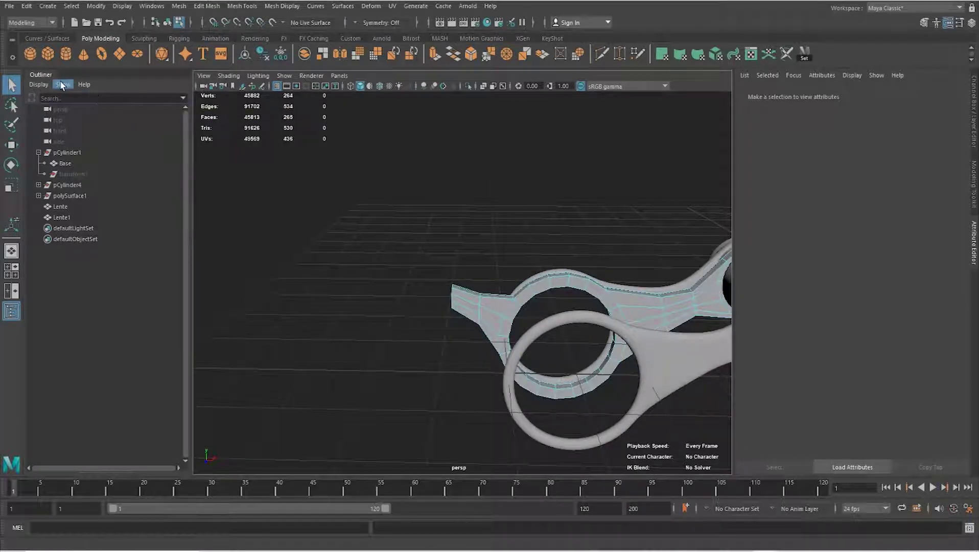
{"action": "left_click", "coordinate": [66, 53]}
- Shrink the new cylinder to about a quarter size and rotate it exactly 90° on X
{"action": "left_click_drag", "start_coordinate": [511, 286], "coordinate": [448, 290], "text": "alt"}
{"action": "key", "text": "w"}
{"action": "left_click_drag", "start_coordinate": [616, 303], "coordinate": [709, 324], "text": "alt"}
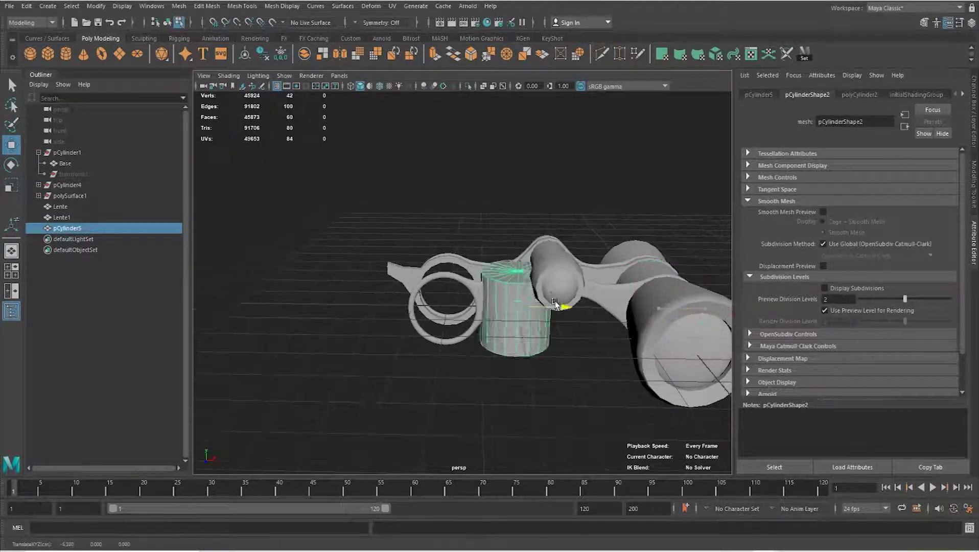
{"action": "scroll", "coordinate": [709, 324], "scroll_direction": "up", "scroll_amount": 5}
{"action": "key", "text": "r"}
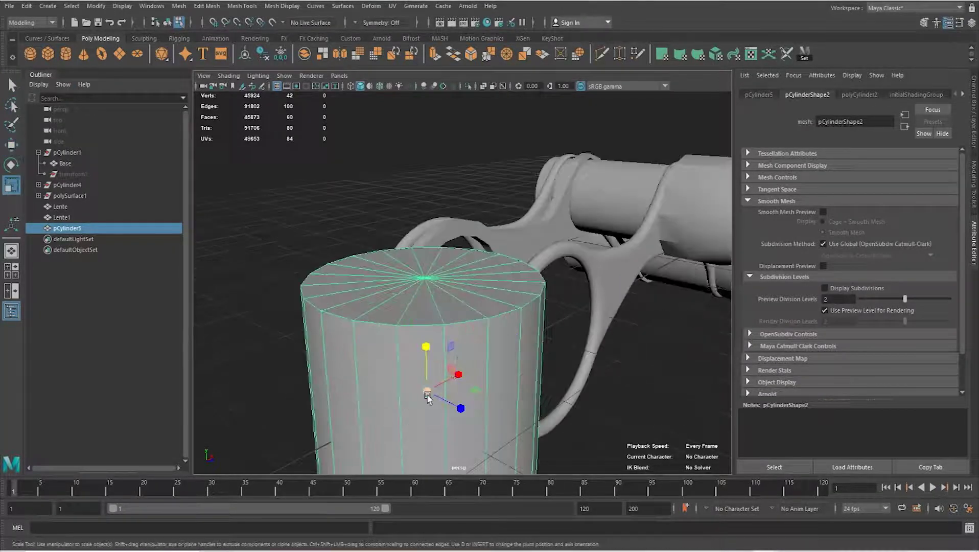
{"action": "left_click_drag", "start_coordinate": [428, 394], "coordinate": [408, 395]}
{"action": "key", "text": "e"}
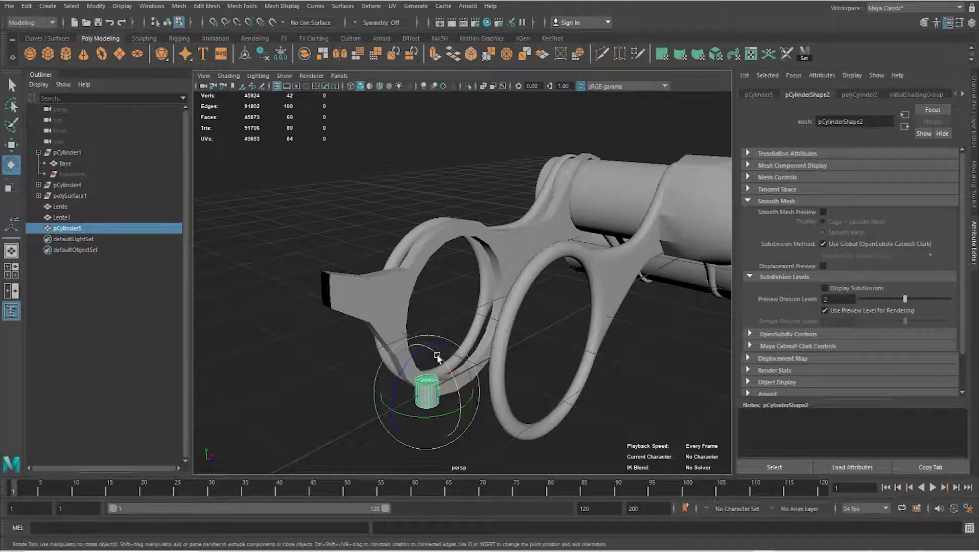
{"action": "left_click_drag", "start_coordinate": [440, 359], "coordinate": [453, 394]}
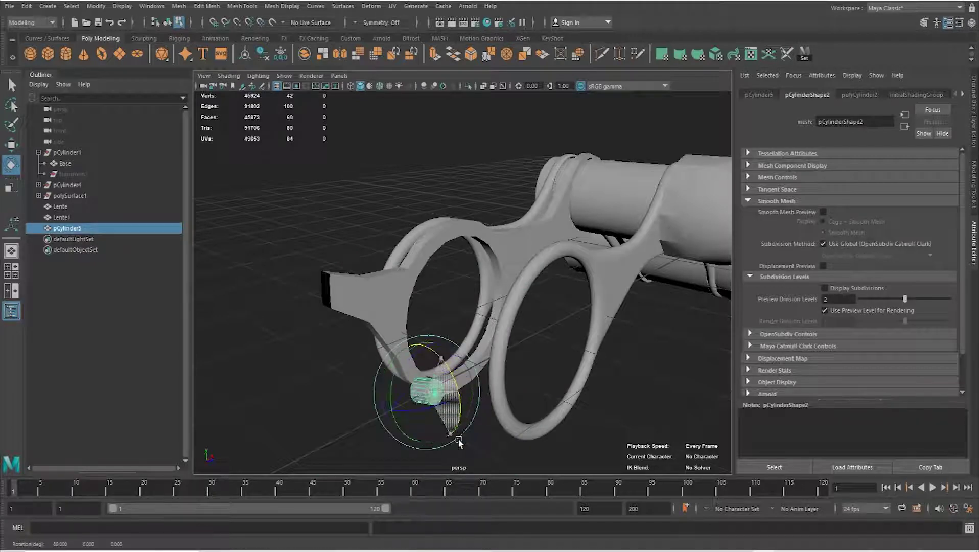
{"action": "key", "text": "ctrl+a"}
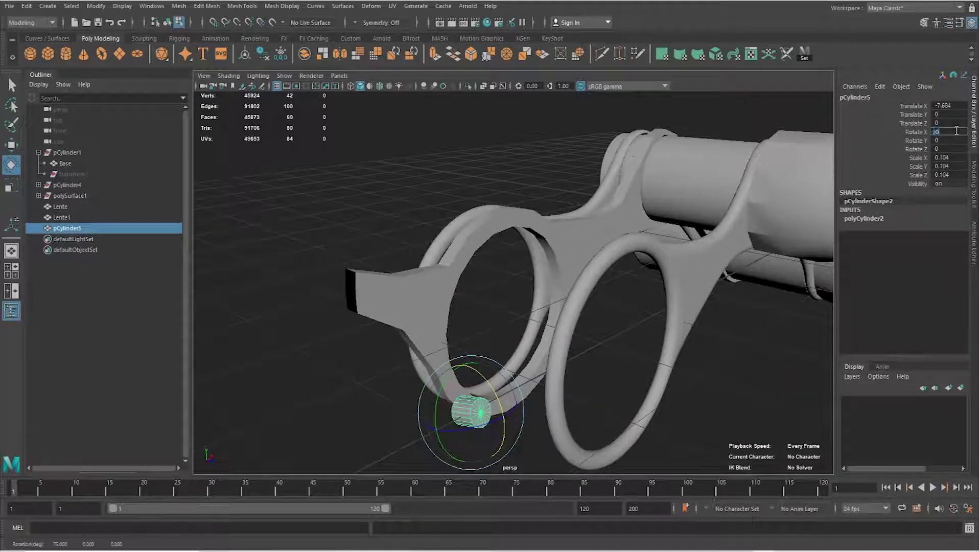
{"action": "key", "text": "Return"}
- Raise the cylinder near the lens, slide it toward the tab, and enlarge it slightly
{"action": "scroll", "coordinate": [464, 234], "scroll_direction": "up", "scroll_amount": 2}
{"action": "key", "text": "w"}
{"action": "mouse_move", "coordinate": [479, 431]}
{"action": "left_mouse_down"}
{"action": "mouse_move", "coordinate": [522, 274]}
{"action": "mouse_move", "coordinate": [425, 300]}
{"action": "mouse_move", "coordinate": [613, 347]}
{"action": "mouse_move", "coordinate": [704, 358]}
{"action": "mouse_move", "coordinate": [495, 296]}
{"action": "left_mouse_up"}
{"action": "mouse_move", "coordinate": [468, 339]}
{"action": "left_mouse_down", "text": "alt"}
{"action": "mouse_move", "coordinate": [553, 375]}
{"action": "mouse_move", "coordinate": [511, 310]}
{"action": "left_mouse_up", "text": "alt"}
{"action": "middle_click_drag", "start_coordinate": [511, 311], "coordinate": [536, 299]}
{"action": "key", "text": "r"}
{"action": "mouse_move", "coordinate": [489, 300]}
{"action": "left_mouse_down"}
{"action": "mouse_move", "coordinate": [507, 302]}
{"action": "mouse_move", "coordinate": [494, 356]}
{"action": "mouse_move", "coordinate": [448, 356]}
{"action": "mouse_move", "coordinate": [597, 356]}
{"action": "mouse_move", "coordinate": [585, 325]}
{"action": "mouse_move", "coordinate": [618, 376]}
{"action": "left_mouse_up"}
- Nudge the cylinder along Z and X so it sits level with the tab's open end
{"action": "left_click_drag", "start_coordinate": [479, 392], "coordinate": [530, 365], "text": "alt"}
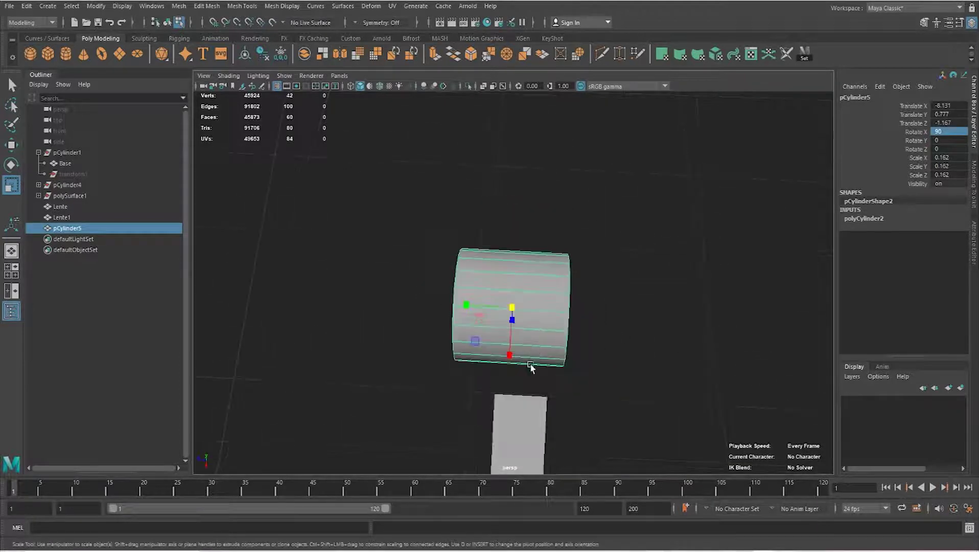
{"action": "key", "text": "w"}
{"action": "left_click_drag", "start_coordinate": [465, 307], "coordinate": [477, 307]}
{"action": "mouse_move", "coordinate": [518, 370]}
{"action": "left_mouse_down"}
{"action": "mouse_move", "coordinate": [527, 398]}
{"action": "mouse_move", "coordinate": [560, 349]}
{"action": "left_mouse_up"}
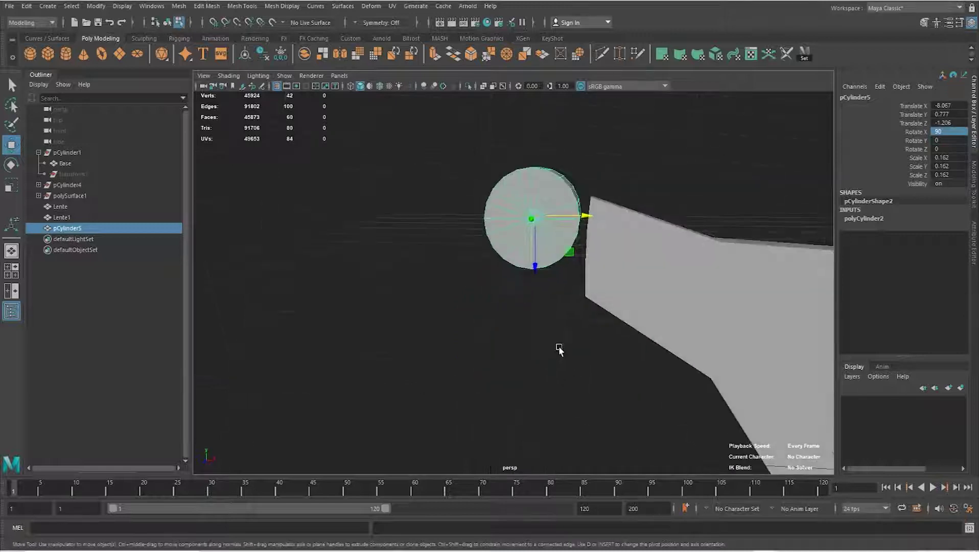
{"action": "mouse_move", "coordinate": [535, 258]}
{"action": "left_mouse_down"}
{"action": "mouse_move", "coordinate": [586, 244]}
{"action": "mouse_move", "coordinate": [535, 236]}
{"action": "mouse_move", "coordinate": [515, 246]}
{"action": "mouse_move", "coordinate": [523, 326]}
{"action": "mouse_move", "coordinate": [490, 340]}
{"action": "mouse_move", "coordinate": [529, 325]}
{"action": "mouse_move", "coordinate": [584, 275]}
{"action": "mouse_move", "coordinate": [596, 247]}
{"action": "mouse_move", "coordinate": [564, 245]}
{"action": "mouse_move", "coordinate": [698, 276]}
{"action": "left_mouse_up"}
{"action": "key", "text": "r"}
{"action": "key", "text": "w"}
{"action": "left_click", "coordinate": [863, 218]}
{"action": "left_click", "coordinate": [903, 252]}
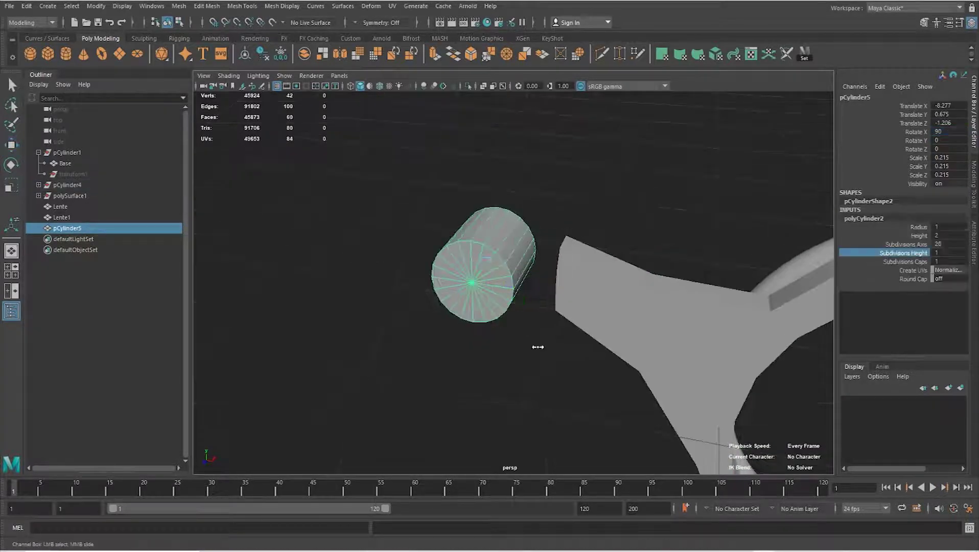
- Set the cylinder to 12 axis subdivisions and 3 height subdivisions
{"action": "scroll", "coordinate": [540, 348], "scroll_direction": "up", "scroll_amount": 2}
{"action": "left_click", "coordinate": [902, 244]}
{"action": "mouse_move", "coordinate": [746, 235]}
{"action": "middle_mouse_down"}
{"action": "mouse_move", "coordinate": [687, 201]}
{"action": "mouse_move", "coordinate": [596, 261]}
{"action": "middle_mouse_up"}
{"action": "mouse_move", "coordinate": [596, 262]}
{"action": "left_mouse_down", "text": "alt"}
{"action": "mouse_move", "coordinate": [629, 227]}
{"action": "mouse_move", "coordinate": [654, 225]}
{"action": "left_mouse_up", "text": "alt"}
{"action": "left_click", "coordinate": [638, 229]}
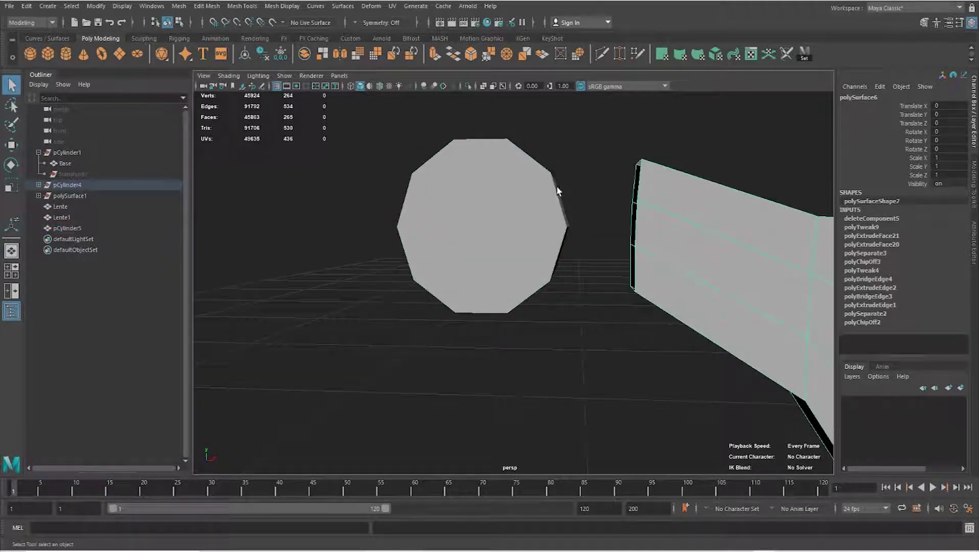
{"action": "left_click", "coordinate": [565, 212]}
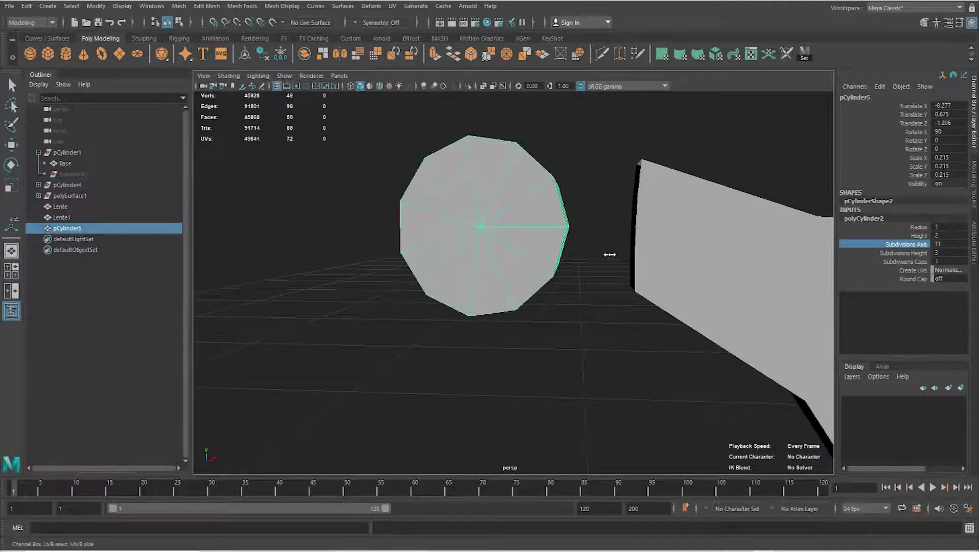
{"action": "middle_click_drag", "start_coordinate": [594, 250], "coordinate": [630, 253]}
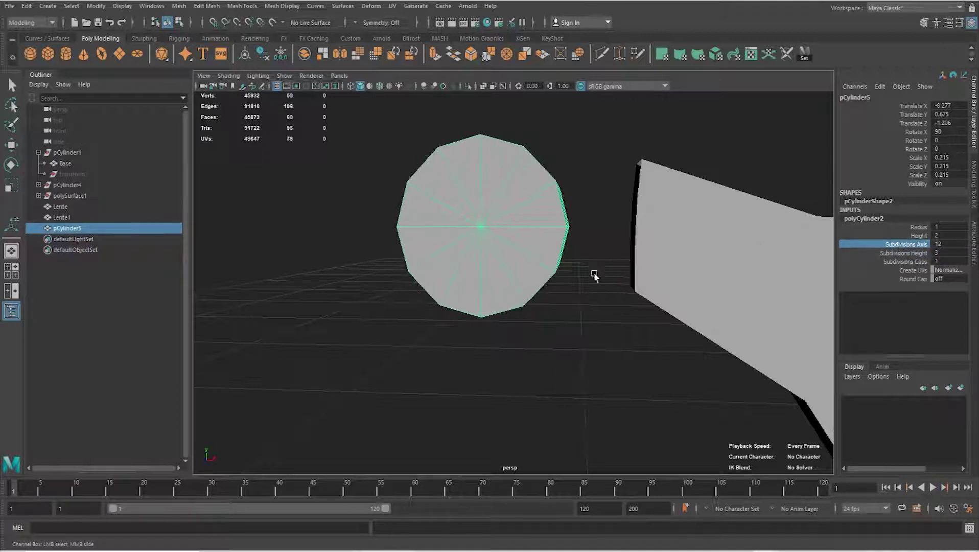
- Orbit to the cylinder's side and select an edge there in edge mode
{"action": "mouse_move", "coordinate": [570, 249]}
{"action": "left_mouse_down", "text": "alt"}
{"action": "mouse_move", "coordinate": [561, 274]}
{"action": "mouse_move", "coordinate": [512, 291]}
{"action": "left_mouse_up", "text": "alt"}
{"action": "right_click_drag", "start_coordinate": [511, 290], "coordinate": [483, 219]}
{"action": "key", "text": "q"}
{"action": "left_click", "coordinate": [519, 228]}
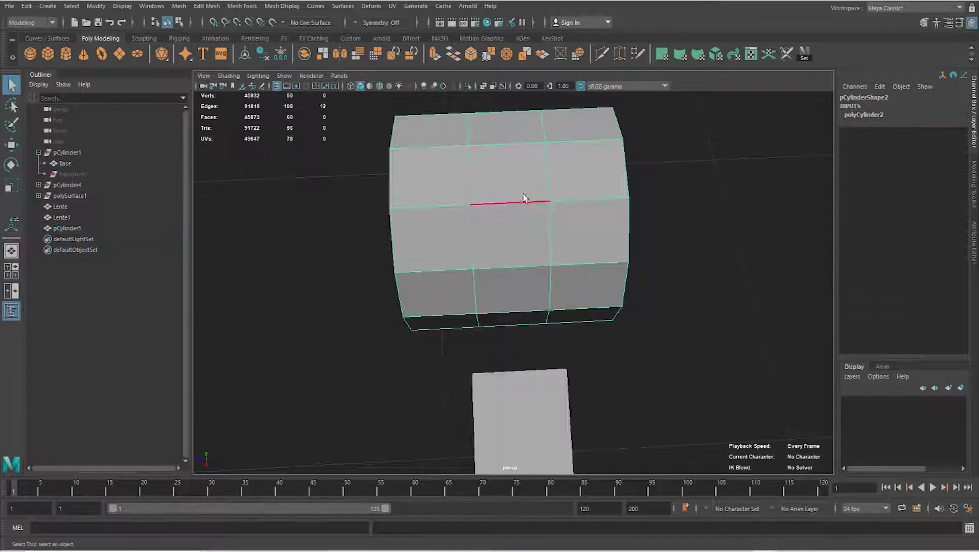
- Raise the cylinder slightly in the front orthographic view
{"action": "key", "text": "r"}
{"action": "mouse_move", "coordinate": [459, 246]}
{"action": "left_mouse_down", "text": "alt"}
{"action": "mouse_move", "coordinate": [601, 257]}
{"action": "mouse_move", "coordinate": [557, 192]}
{"action": "left_mouse_up", "text": "alt"}
{"action": "key", "text": "F8"}
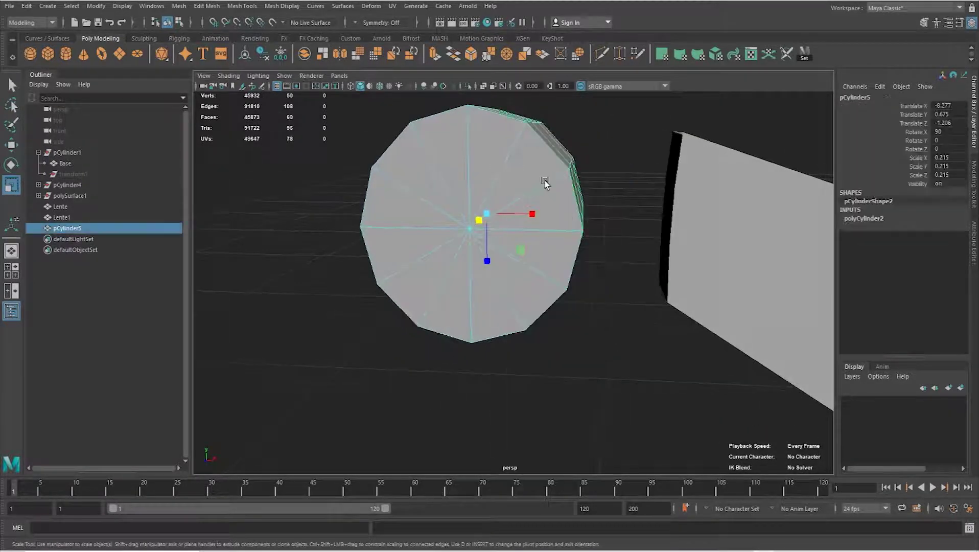
{"action": "key", "text": "w"}
{"action": "key", "text": "space"}
{"action": "key", "text": "space"}
{"action": "scroll", "coordinate": [457, 350], "scroll_direction": "down", "scroll_amount": 5}
{"action": "scroll", "coordinate": [492, 308], "scroll_direction": "down", "scroll_amount": 2}
{"action": "scroll", "coordinate": [487, 327], "scroll_direction": "up", "scroll_amount": 2}
{"action": "left_click_drag", "start_coordinate": [407, 310], "coordinate": [407, 298]}
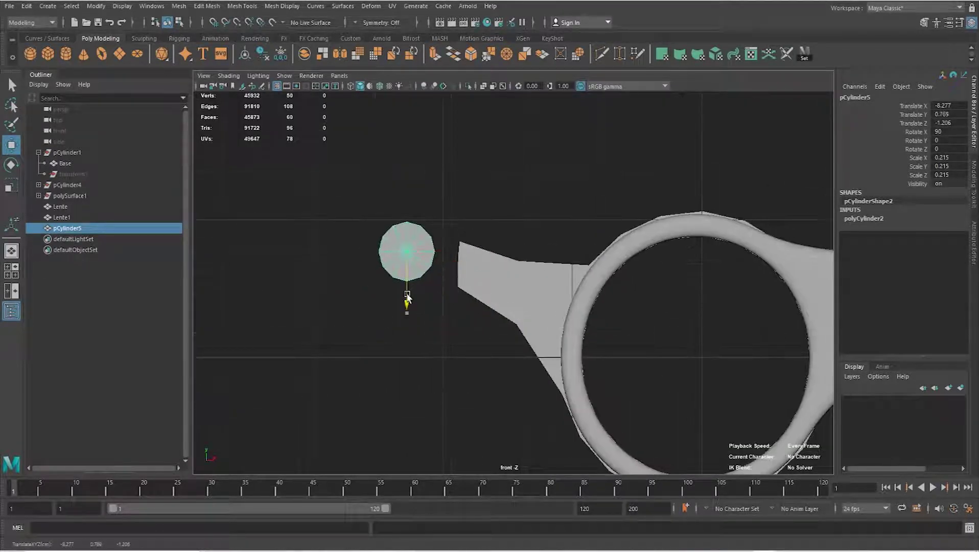
{"action": "key", "text": "space"}
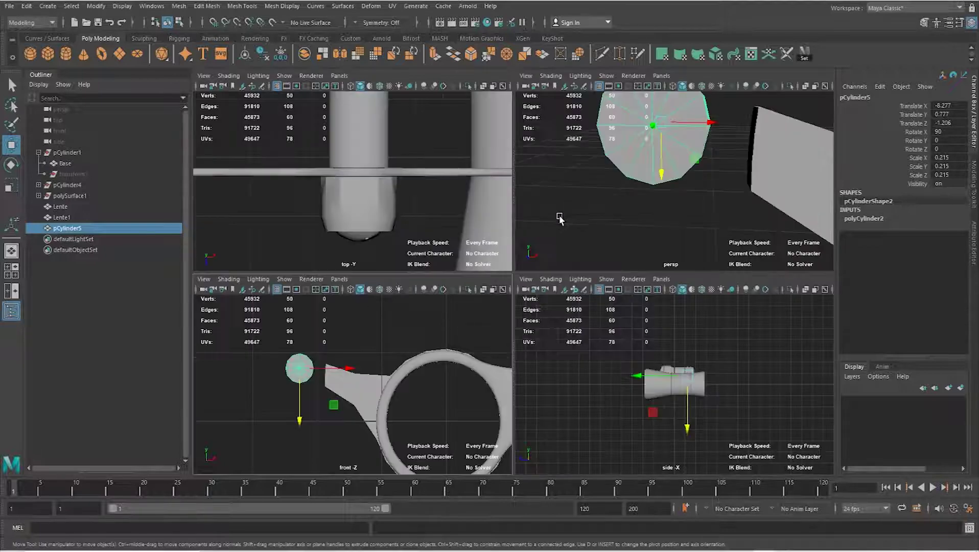
{"action": "key", "text": "space"}
- Delete the cylinder's side faces facing the tab and combine cylinder and tab into one mesh
{"action": "left_click_drag", "start_coordinate": [539, 258], "coordinate": [544, 184], "text": "alt"}
{"action": "left_click", "coordinate": [535, 228], "text": "shift"}
{"action": "key", "text": "Delete"}
{"action": "mouse_move", "coordinate": [531, 255]}
{"action": "left_mouse_down", "text": "alt"}
{"action": "mouse_move", "coordinate": [636, 250]}
{"action": "mouse_move", "coordinate": [548, 278]}
{"action": "left_mouse_up", "text": "alt"}
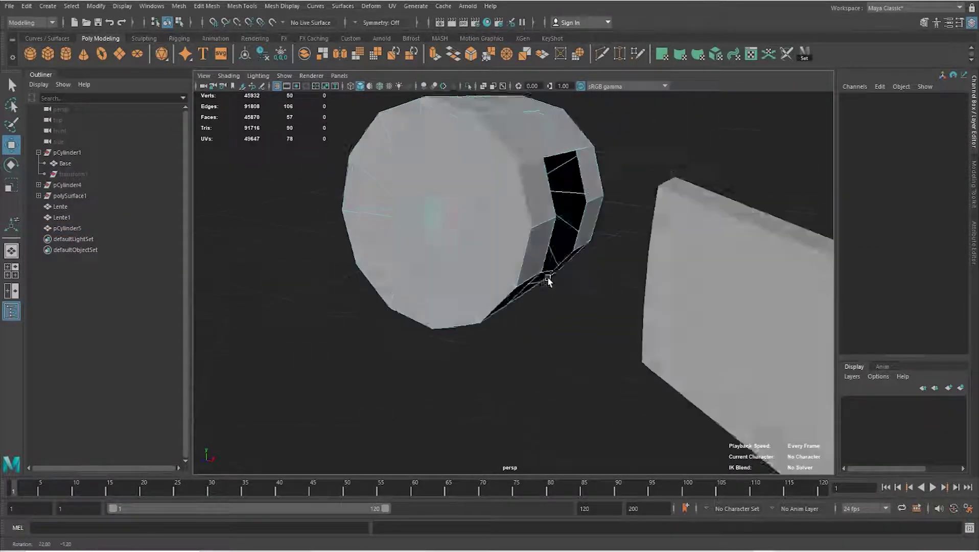
{"action": "right_click_drag", "start_coordinate": [548, 153], "coordinate": [555, 149]}
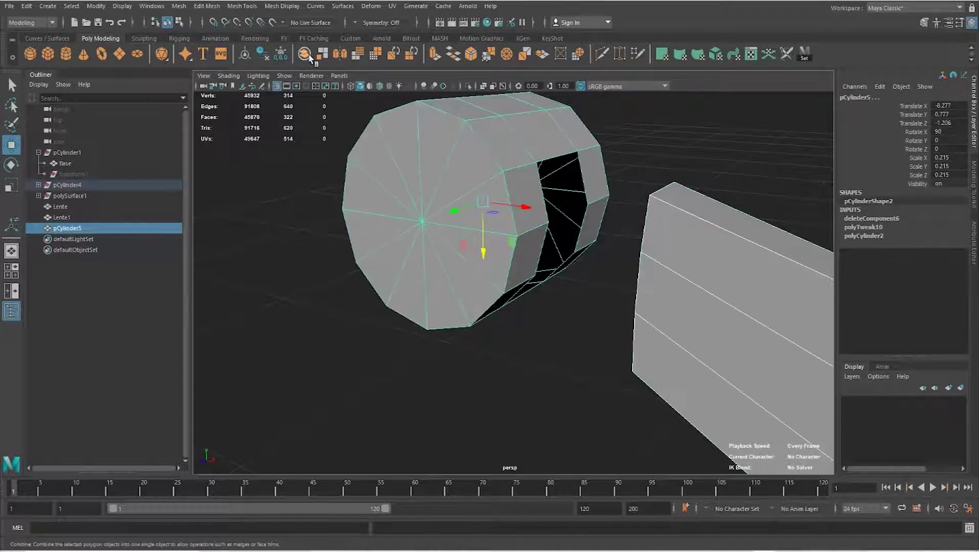
{"action": "left_click", "coordinate": [322, 54]}
- Move an edge of the tab's open end onto a vertex of the cylinder's hole
{"action": "left_click_drag", "start_coordinate": [544, 276], "coordinate": [648, 201], "text": "alt"}
{"action": "right_click_drag", "start_coordinate": [648, 201], "coordinate": [648, 173]}
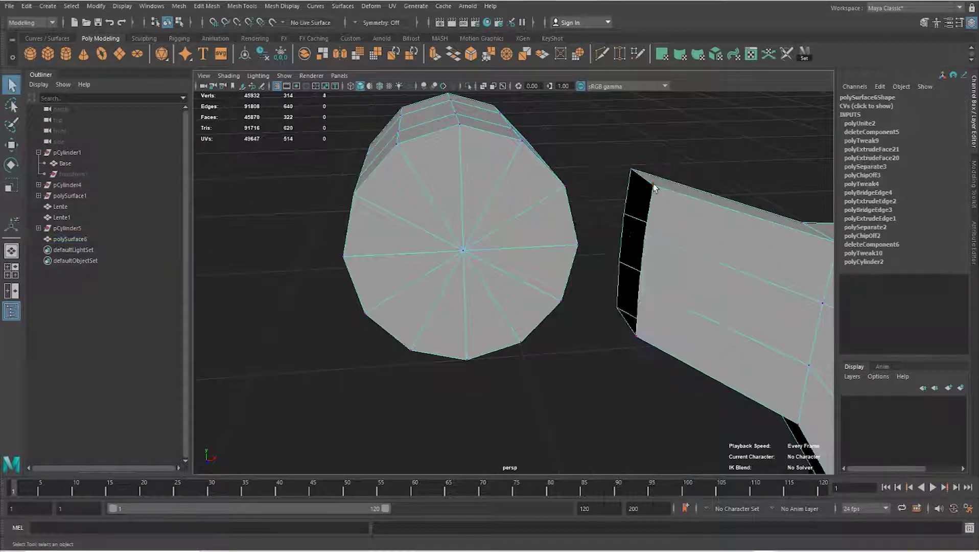
{"action": "left_click", "coordinate": [652, 213]}
{"action": "key", "text": "w"}
{"action": "left_click_drag", "start_coordinate": [652, 213], "coordinate": [495, 209], "text": "alt"}
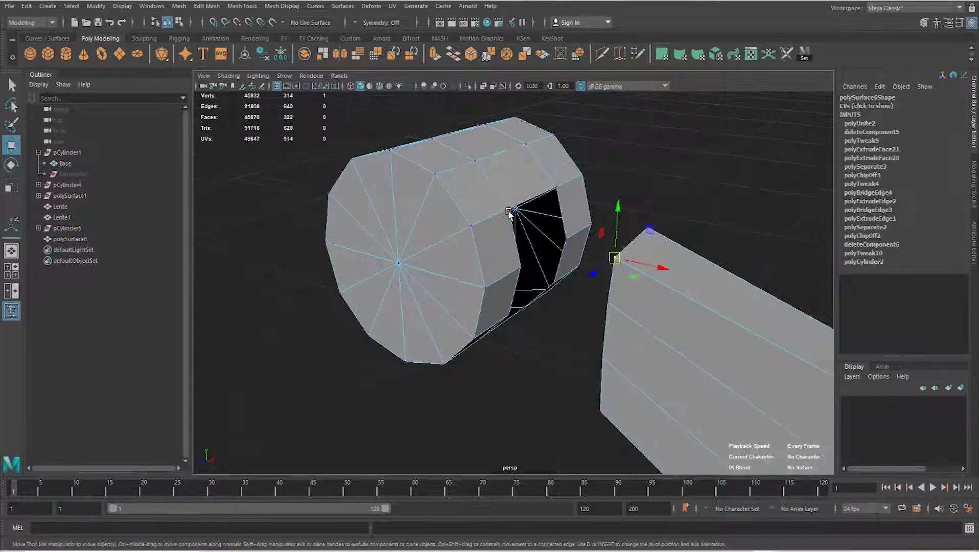
{"action": "middle_click_drag", "start_coordinate": [495, 210], "coordinate": [498, 209]}
{"action": "mouse_move", "coordinate": [498, 208]}
{"action": "left_mouse_down", "text": "alt"}
{"action": "mouse_move", "coordinate": [633, 262]}
{"action": "mouse_move", "coordinate": [639, 278]}
{"action": "left_mouse_up", "text": "alt"}
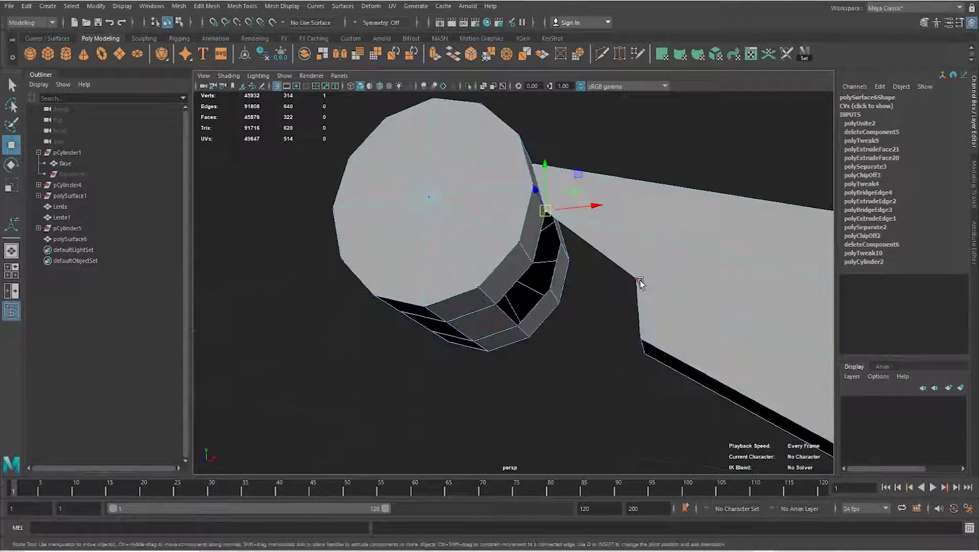
- Snap the arm's end edges onto the knob cylinder's vertices using vertex snapping
{"action": "middle_click_drag", "start_coordinate": [538, 267], "coordinate": [638, 334]}
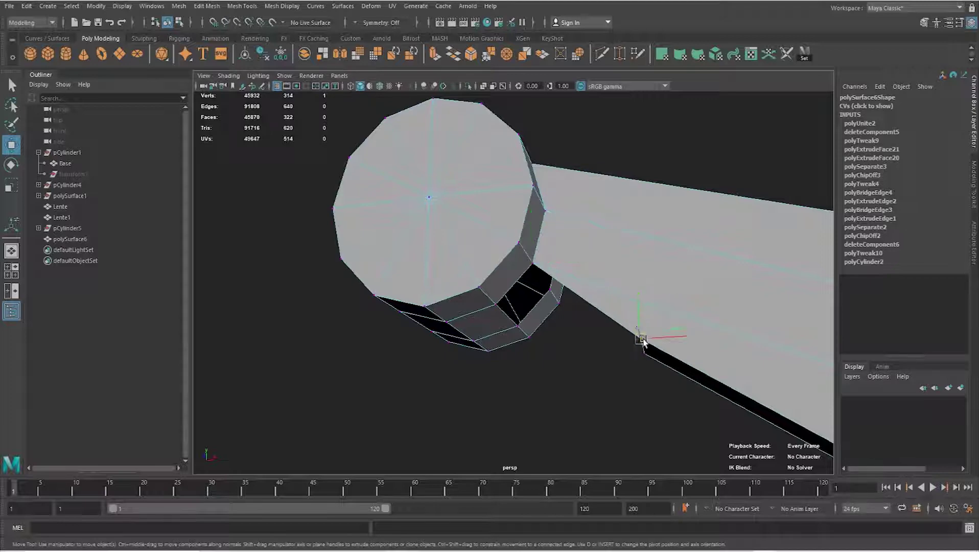
{"action": "middle_click_drag", "start_coordinate": [494, 305], "coordinate": [603, 244]}
{"action": "left_click_drag", "start_coordinate": [602, 245], "coordinate": [511, 231], "text": "alt"}
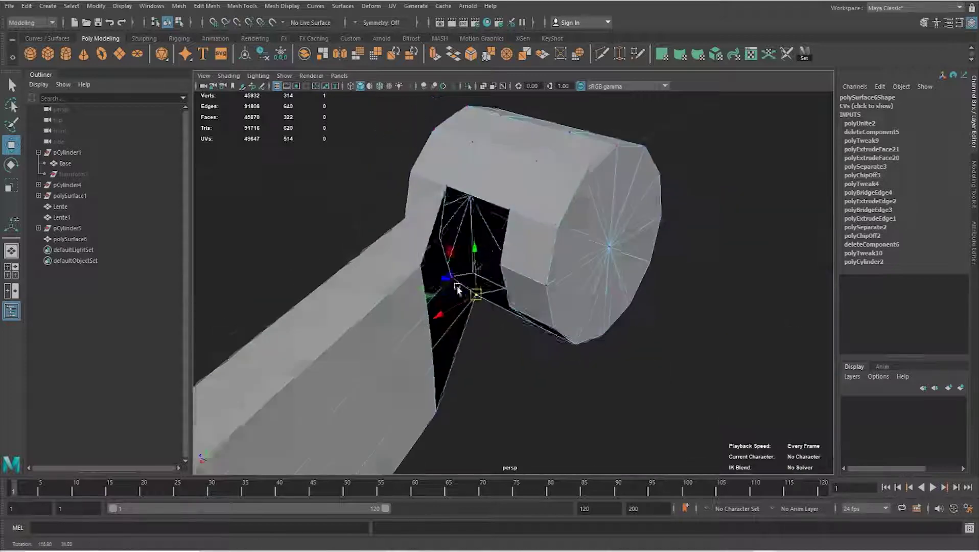
{"action": "middle_click_drag", "start_coordinate": [511, 230], "coordinate": [510, 218]}
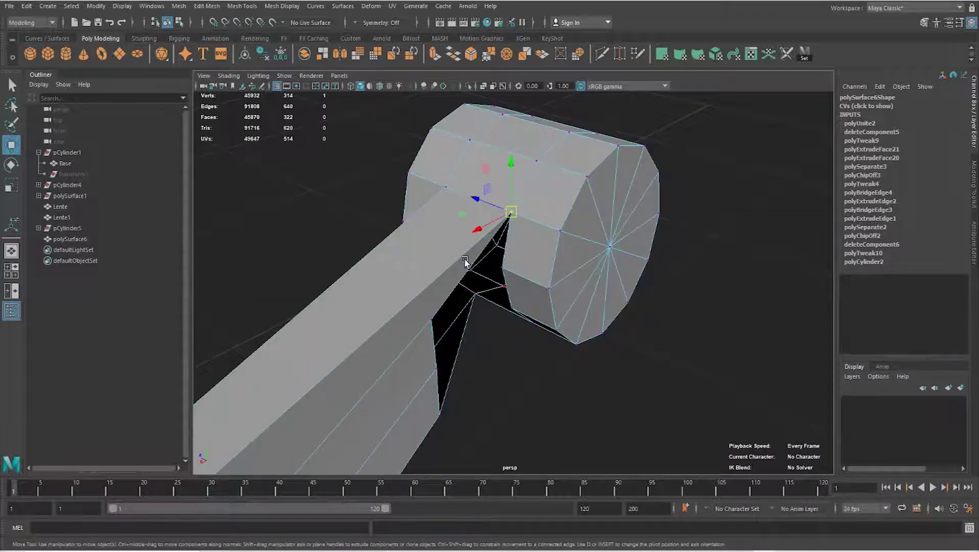
{"action": "left_click_drag", "start_coordinate": [465, 264], "coordinate": [407, 258], "text": "alt"}
{"action": "middle_click_drag", "start_coordinate": [407, 258], "coordinate": [410, 262]}
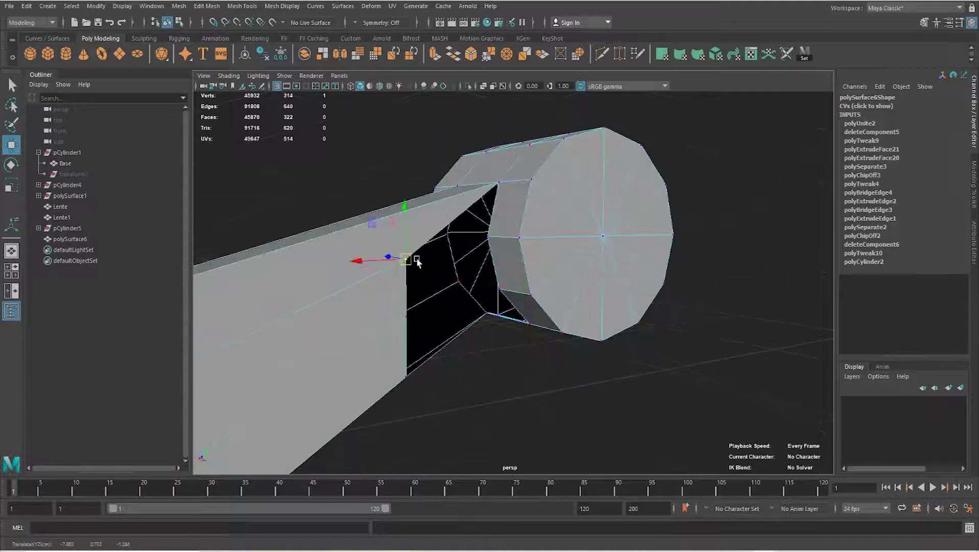
{"action": "middle_click_drag", "start_coordinate": [487, 248], "coordinate": [492, 250]}
- Undo a misplaced move and snap the remaining arm edges against the hole's rim
{"action": "key", "text": "ctrl+z"}
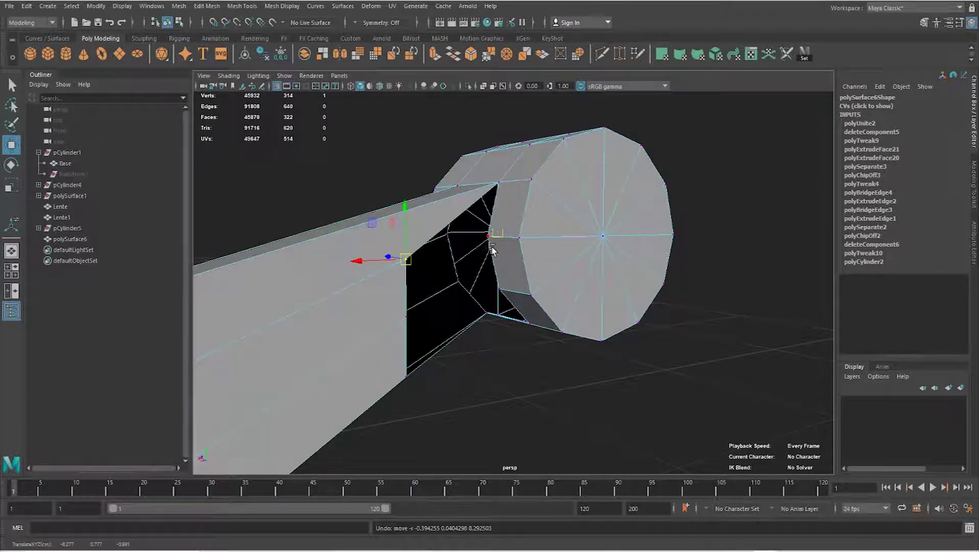
{"action": "middle_click_drag", "start_coordinate": [489, 239], "coordinate": [489, 239]}
{"action": "left_click_drag", "start_coordinate": [490, 239], "coordinate": [402, 290], "text": "alt"}
{"action": "middle_click_drag", "start_coordinate": [402, 290], "coordinate": [401, 287]}
{"action": "middle_click_drag", "start_coordinate": [492, 282], "coordinate": [493, 284]}
{"action": "left_click_drag", "start_coordinate": [493, 284], "coordinate": [382, 328], "text": "alt"}
{"action": "middle_click_drag", "start_coordinate": [382, 328], "coordinate": [386, 324]}
{"action": "middle_click_drag", "start_coordinate": [518, 310], "coordinate": [518, 308]}
{"action": "mouse_move", "coordinate": [519, 308]}
{"action": "left_mouse_down", "text": "alt"}
{"action": "mouse_move", "coordinate": [526, 276]}
{"action": "mouse_move", "coordinate": [515, 205]}
{"action": "left_mouse_up", "text": "alt"}
{"action": "right_click_drag", "start_coordinate": [511, 205], "coordinate": [525, 204], "text": "shift"}
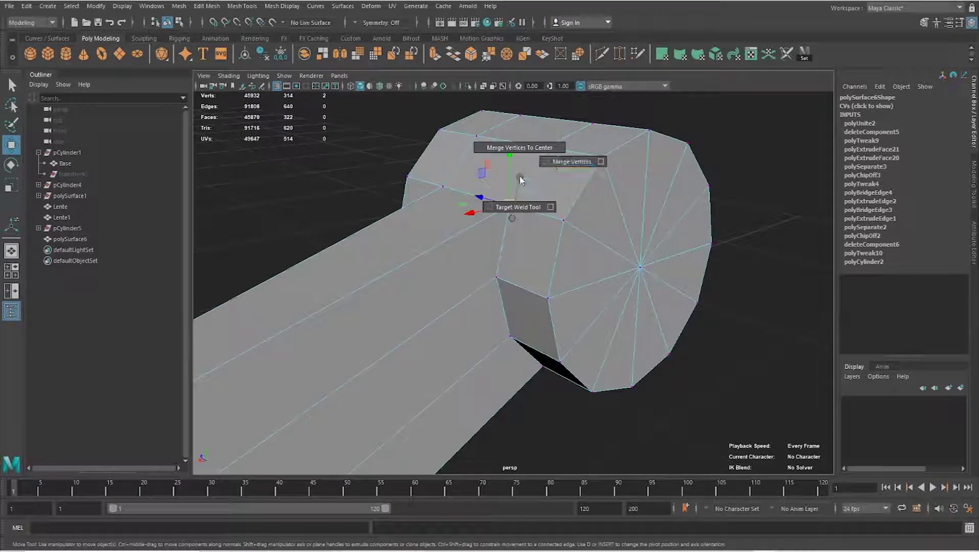
- Merge the first coincident vertex pairs where the arm meets the knob's rim
{"action": "left_click_drag", "start_coordinate": [491, 284], "coordinate": [485, 284]}
{"action": "right_click_drag", "start_coordinate": [485, 284], "coordinate": [498, 306], "text": "shift"}
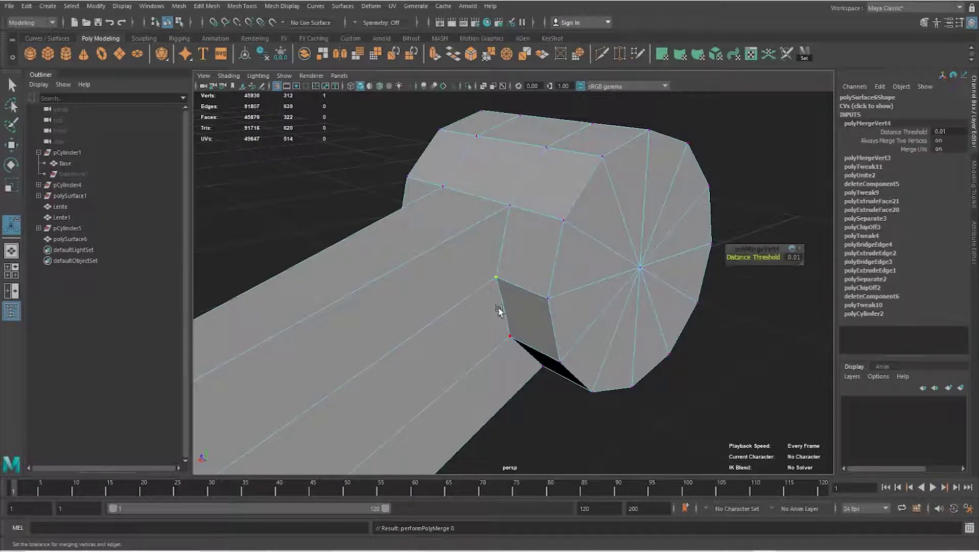
{"action": "left_click_drag", "start_coordinate": [498, 306], "coordinate": [511, 294], "text": "alt"}
{"action": "right_click_drag", "start_coordinate": [502, 307], "coordinate": [516, 305], "text": "shift"}
{"action": "left_click_drag", "start_coordinate": [515, 305], "coordinate": [531, 343], "text": "alt"}
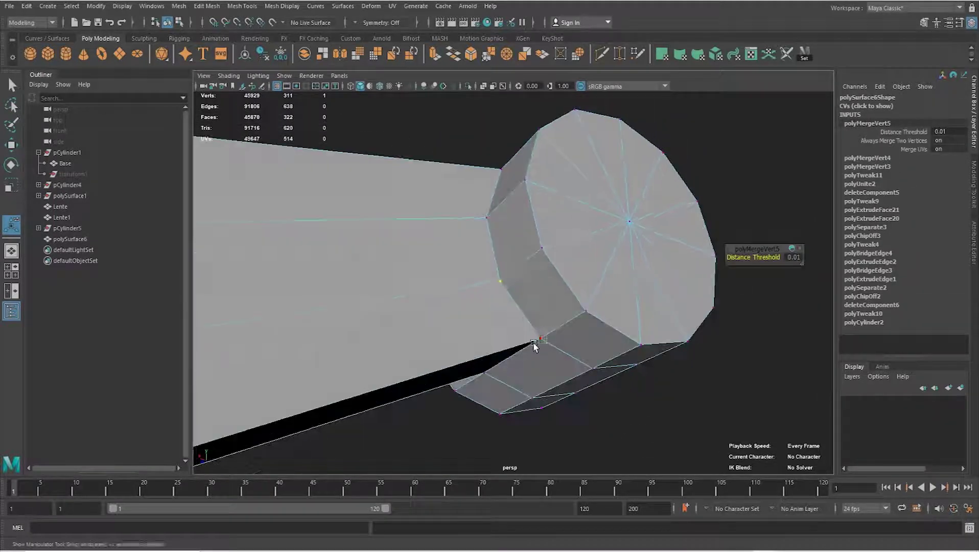
{"action": "right_click_drag", "start_coordinate": [531, 342], "coordinate": [529, 338], "text": "shift"}
{"action": "mouse_move", "coordinate": [529, 338]}
{"action": "left_mouse_down", "text": "alt"}
{"action": "mouse_move", "coordinate": [479, 308]}
{"action": "mouse_move", "coordinate": [518, 221]}
{"action": "left_mouse_up", "text": "alt"}
{"action": "mouse_move", "coordinate": [517, 221]}
{"action": "right_mouse_down", "text": "shift"}
{"action": "mouse_move", "coordinate": [494, 214]}
{"action": "mouse_move", "coordinate": [509, 277]}
{"action": "right_mouse_up", "text": "shift"}
- Merge the remaining vertex pairs, completing six merges at threshold 0.01
{"action": "left_click_drag", "start_coordinate": [507, 334], "coordinate": [498, 319], "text": "alt"}
{"action": "right_click_drag", "start_coordinate": [498, 319], "coordinate": [504, 321], "text": "shift"}
{"action": "left_click_drag", "start_coordinate": [504, 320], "coordinate": [472, 349], "text": "alt"}
{"action": "right_click_drag", "start_coordinate": [472, 349], "coordinate": [492, 323], "text": "shift"}
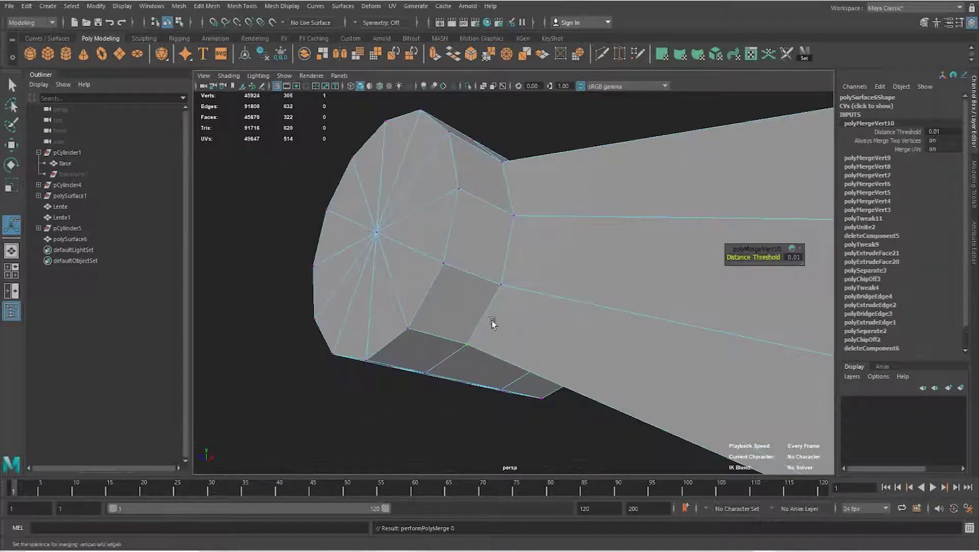
{"action": "left_click_drag", "start_coordinate": [492, 323], "coordinate": [544, 260], "text": "alt"}
{"action": "right_click_drag", "start_coordinate": [544, 261], "coordinate": [589, 186]}
- Check the joint in smooth preview, then select a triangle of the knob's end cap
{"action": "key", "text": "3"}
{"action": "mouse_move", "coordinate": [589, 186]}
{"action": "left_mouse_down", "text": "alt"}
{"action": "mouse_move", "coordinate": [623, 267]}
{"action": "mouse_move", "coordinate": [463, 284]}
{"action": "mouse_move", "coordinate": [536, 279]}
{"action": "mouse_move", "coordinate": [514, 288]}
{"action": "mouse_move", "coordinate": [586, 299]}
{"action": "mouse_move", "coordinate": [506, 356]}
{"action": "mouse_move", "coordinate": [507, 323]}
{"action": "mouse_move", "coordinate": [541, 320]}
{"action": "left_mouse_up", "text": "alt"}
{"action": "left_click", "coordinate": [536, 279]}
{"action": "key", "text": "1"}
{"action": "right_click_drag", "start_coordinate": [540, 320], "coordinate": [543, 300]}
{"action": "left_click", "coordinate": [552, 310]}
{"action": "left_click_drag", "start_coordinate": [552, 310], "coordinate": [566, 315], "text": "alt"}
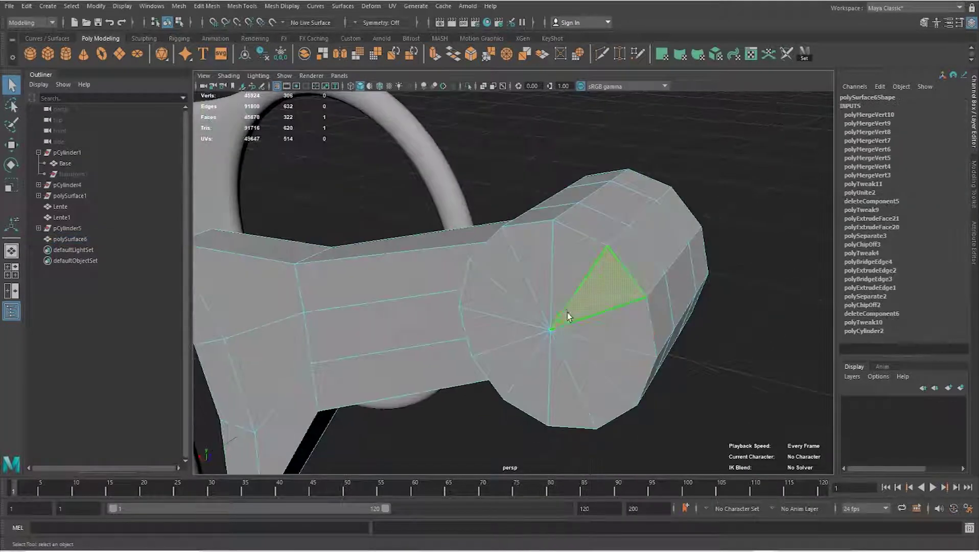
- Extrude the knob's twelve cap faces and scale them to 0.9
{"action": "double_click", "coordinate": [590, 347], "text": "shift"}
{"action": "left_click_drag", "start_coordinate": [590, 347], "coordinate": [433, 286], "text": "alt"}
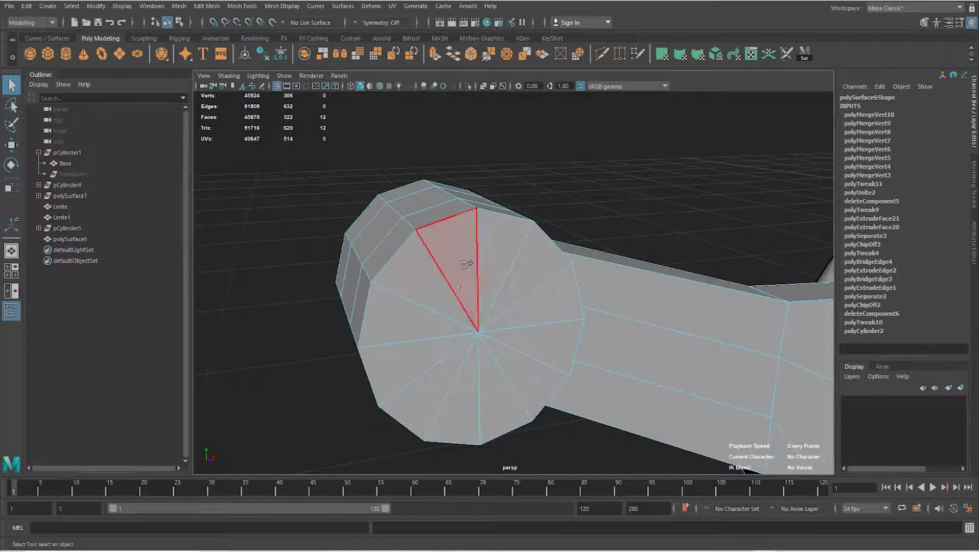
{"action": "key", "text": "ctrl+e"}
{"action": "mouse_move", "coordinate": [428, 312]}
{"action": "left_mouse_down", "text": "alt"}
{"action": "mouse_move", "coordinate": [483, 316]}
{"action": "mouse_move", "coordinate": [445, 298]}
{"action": "left_mouse_up", "text": "alt"}
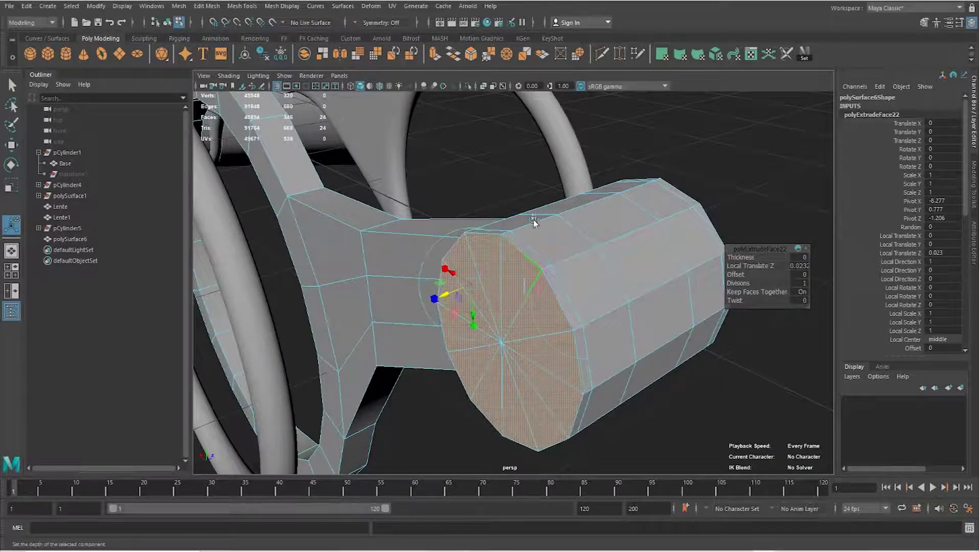
{"action": "mouse_move", "coordinate": [583, 303]}
{"action": "left_mouse_down"}
{"action": "mouse_move", "coordinate": [616, 287]}
{"action": "mouse_move", "coordinate": [540, 306]}
{"action": "mouse_move", "coordinate": [600, 312]}
{"action": "mouse_move", "coordinate": [517, 320]}
{"action": "left_mouse_up"}
- Bevel the knob's rim edge ring with a 0.2 fraction
{"action": "right_click_drag", "start_coordinate": [567, 250], "coordinate": [578, 222]}
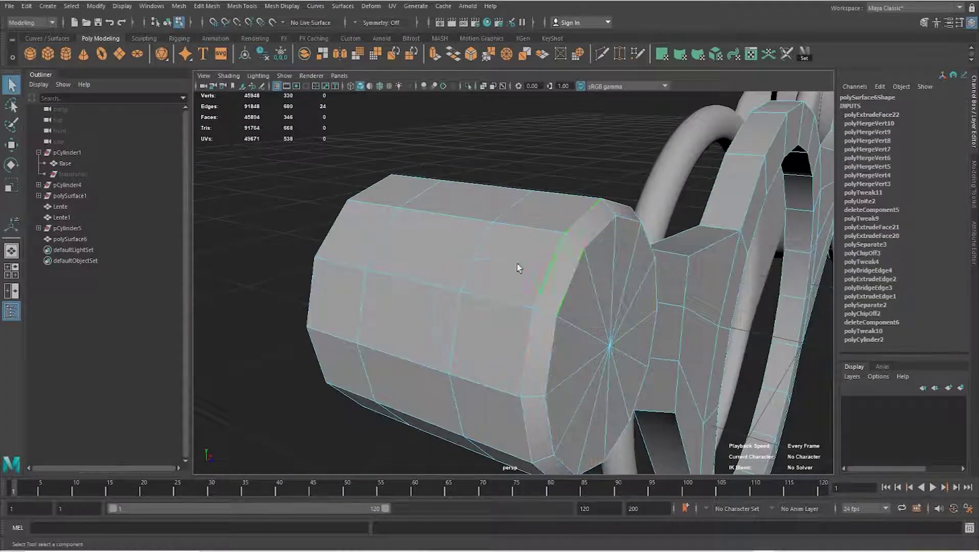
{"action": "left_click_drag", "start_coordinate": [570, 267], "coordinate": [564, 262], "text": "alt"}
{"action": "double_click", "coordinate": [545, 257]}
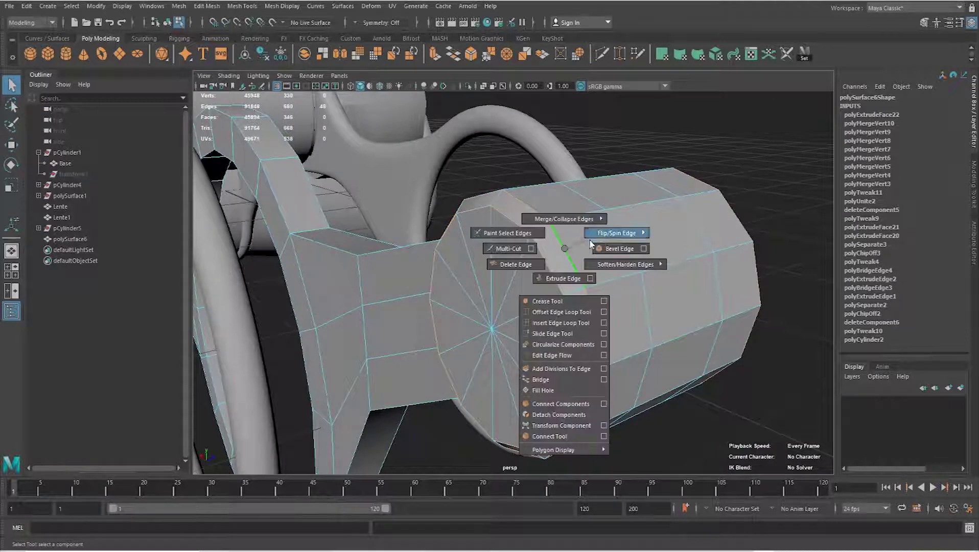
{"action": "right_click_drag", "start_coordinate": [564, 247], "coordinate": [605, 247], "text": "shift"}
{"action": "type", "text": "0.2"}
{"action": "key", "text": "Return"}
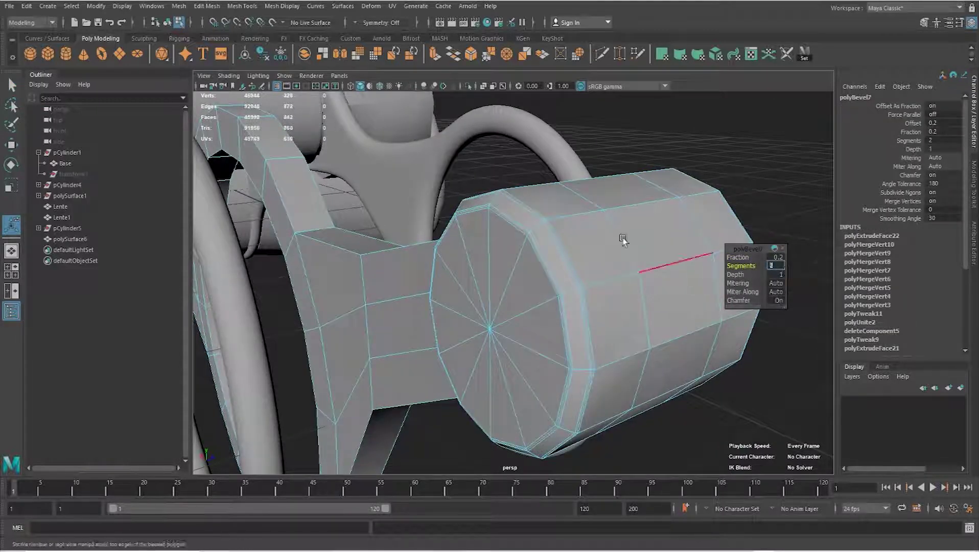
- Preview the binoculars smoothed and reselect the handle mesh
{"action": "right_click_drag", "start_coordinate": [575, 234], "coordinate": [638, 224]}
{"action": "key", "text": "3"}
{"action": "scroll", "coordinate": [608, 247], "scroll_direction": "down", "scroll_amount": 5}
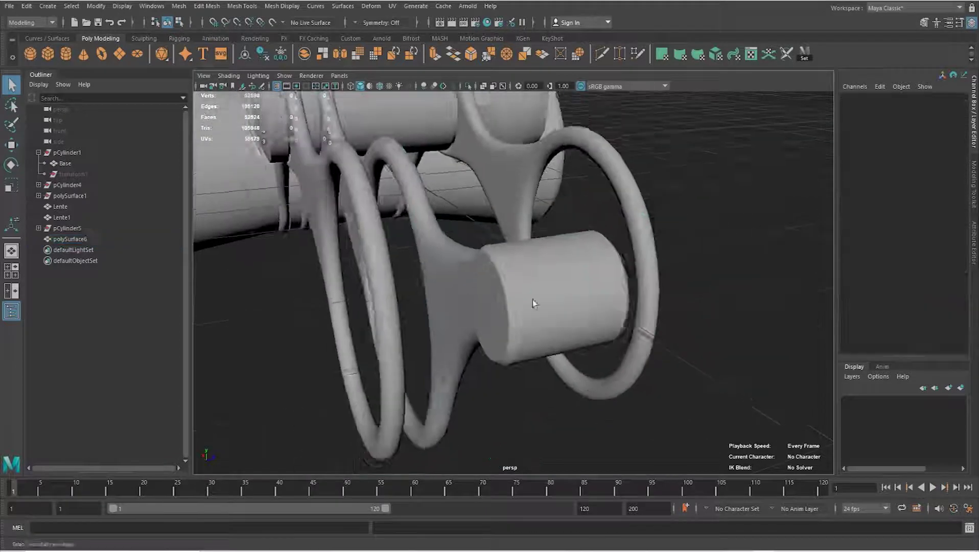
{"action": "mouse_move", "coordinate": [533, 299]}
{"action": "left_mouse_down", "text": "alt"}
{"action": "mouse_move", "coordinate": [455, 264]}
{"action": "mouse_move", "coordinate": [466, 271]}
{"action": "left_mouse_up", "text": "alt"}
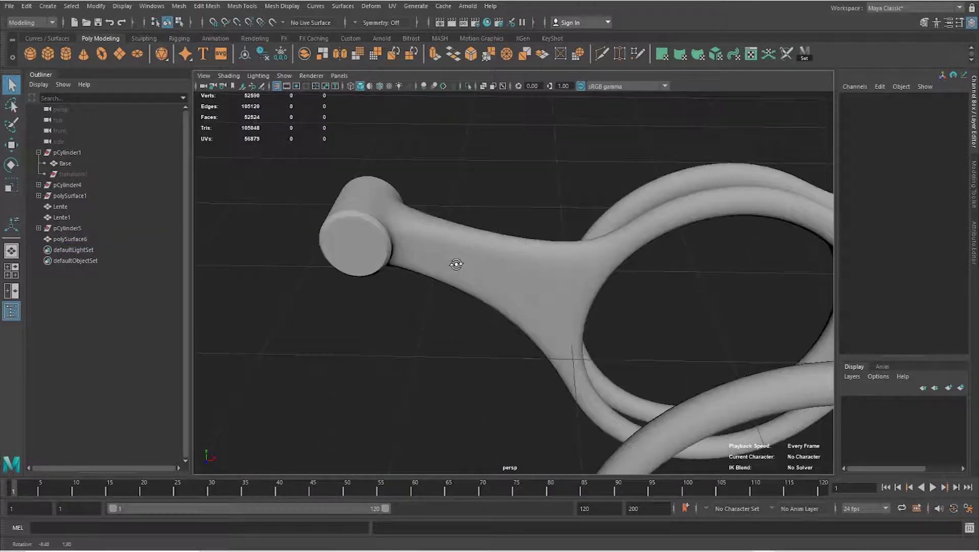
{"action": "left_click", "coordinate": [466, 271]}
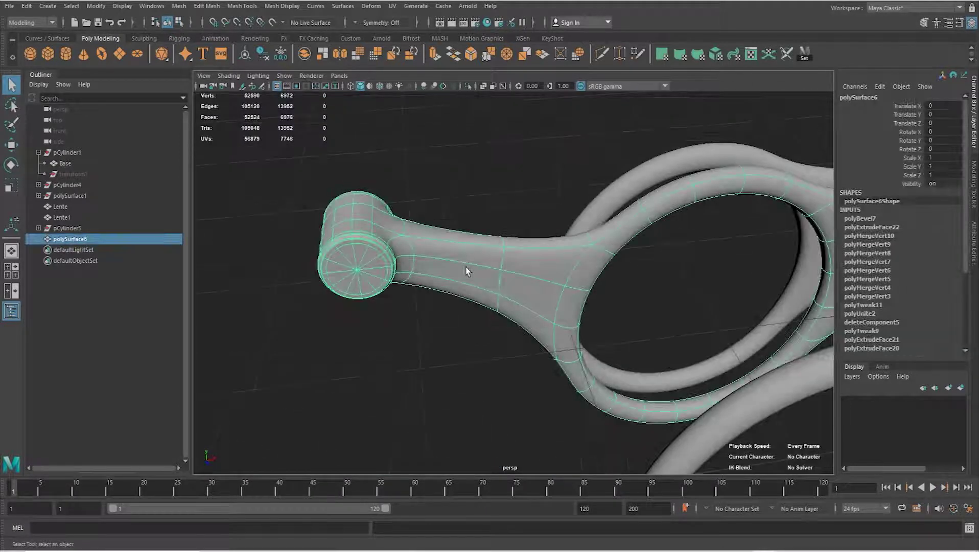
- Turn off smooth preview, isolate the handle mesh and zoom in on the ring's hole
{"action": "scroll", "coordinate": [598, 262], "scroll_direction": "down", "scroll_amount": 5}
{"action": "key", "text": "1"}
{"action": "key", "text": "ctrl+1"}
{"action": "mouse_move", "coordinate": [595, 262]}
{"action": "left_mouse_down", "text": "alt"}
{"action": "mouse_move", "coordinate": [475, 272]}
{"action": "mouse_move", "coordinate": [438, 289]}
{"action": "left_mouse_up", "text": "alt"}
{"action": "mouse_move", "coordinate": [437, 288]}
{"action": "right_mouse_down", "text": "alt"}
{"action": "mouse_move", "coordinate": [654, 274]}
{"action": "mouse_move", "coordinate": [657, 235]}
{"action": "mouse_move", "coordinate": [594, 213]}
{"action": "right_mouse_up", "text": "alt"}
- Bevel the ring-hole edge loop at fraction 0.2 with 16 segments
{"action": "double_click", "coordinate": [632, 230]}
{"action": "left_click_drag", "start_coordinate": [594, 214], "coordinate": [584, 146], "text": "alt"}
{"action": "right_click_drag", "start_coordinate": [584, 146], "coordinate": [640, 141], "text": "shift"}
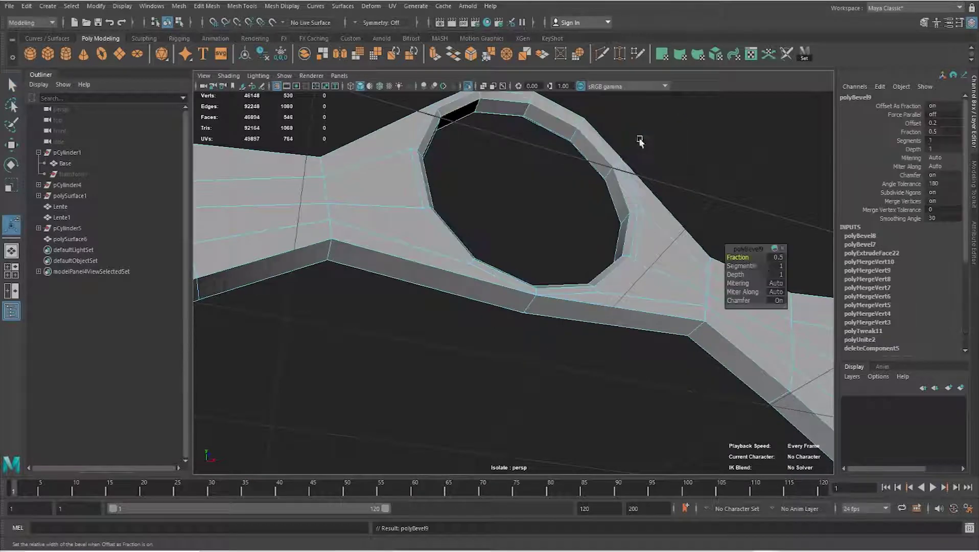
{"action": "left_click_drag", "start_coordinate": [769, 269], "coordinate": [696, 249], "text": "alt"}
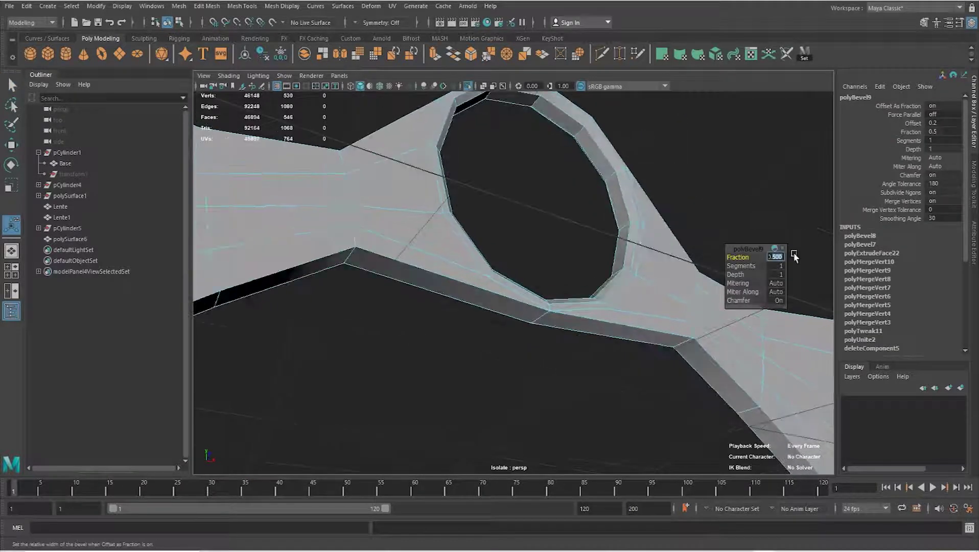
{"action": "type", "text": "0.2"}
{"action": "key", "text": "Return"}
{"action": "type", "text": "16"}
{"action": "key", "text": "Return"}
{"action": "left_click_drag", "start_coordinate": [653, 247], "coordinate": [564, 306], "text": "alt"}
{"action": "right_click_drag", "start_coordinate": [563, 306], "coordinate": [627, 327], "text": "alt"}
{"action": "left_click", "coordinate": [663, 242]}
- Bevel the ring's rim edge loop at fraction 0.2 with 2 segments
{"action": "right_click_drag", "start_coordinate": [656, 262], "coordinate": [648, 266]}
{"action": "mouse_move", "coordinate": [649, 266]}
{"action": "left_mouse_down", "text": "alt"}
{"action": "mouse_move", "coordinate": [623, 252]}
{"action": "mouse_move", "coordinate": [586, 290]}
{"action": "mouse_move", "coordinate": [630, 284]}
{"action": "mouse_move", "coordinate": [645, 299]}
{"action": "mouse_move", "coordinate": [564, 260]}
{"action": "mouse_move", "coordinate": [577, 255]}
{"action": "mouse_move", "coordinate": [577, 277]}
{"action": "left_mouse_up", "text": "alt"}
{"action": "left_click", "coordinate": [587, 250]}
{"action": "key", "text": "1"}
{"action": "right_click_drag", "start_coordinate": [577, 277], "coordinate": [619, 262]}
{"action": "double_click", "coordinate": [570, 271]}
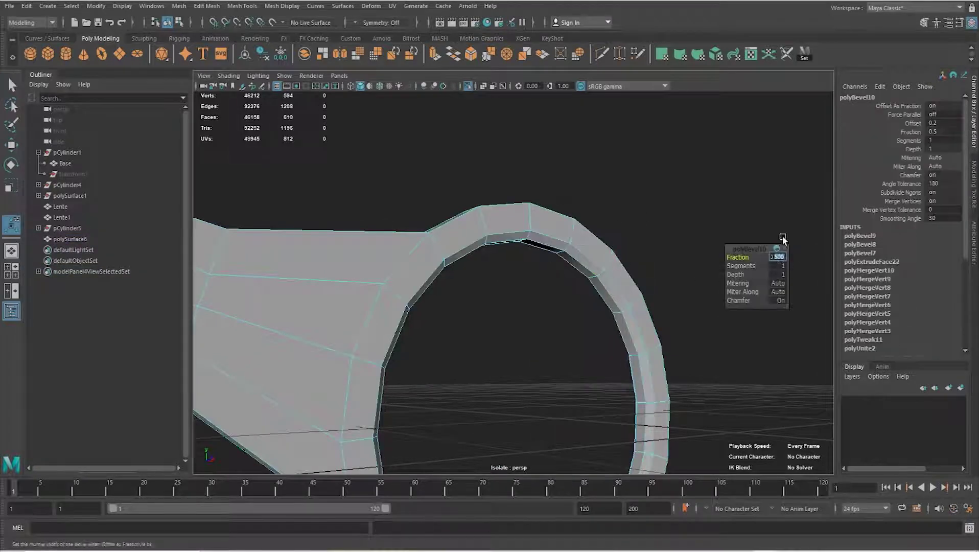
{"action": "type", "text": "0.2"}
{"action": "key", "text": "Return"}
{"action": "type", "text": "2"}
{"action": "key", "text": "Return"}
- Select another rim loop, the arm's top edge, the ring's outer edge and the knob's edge loop
{"action": "mouse_move", "coordinate": [715, 263]}
{"action": "left_mouse_down", "text": "alt"}
{"action": "mouse_move", "coordinate": [477, 262]}
{"action": "mouse_move", "coordinate": [539, 159]}
{"action": "mouse_move", "coordinate": [554, 166]}
{"action": "left_mouse_up", "text": "alt"}
{"action": "double_click", "coordinate": [554, 166]}
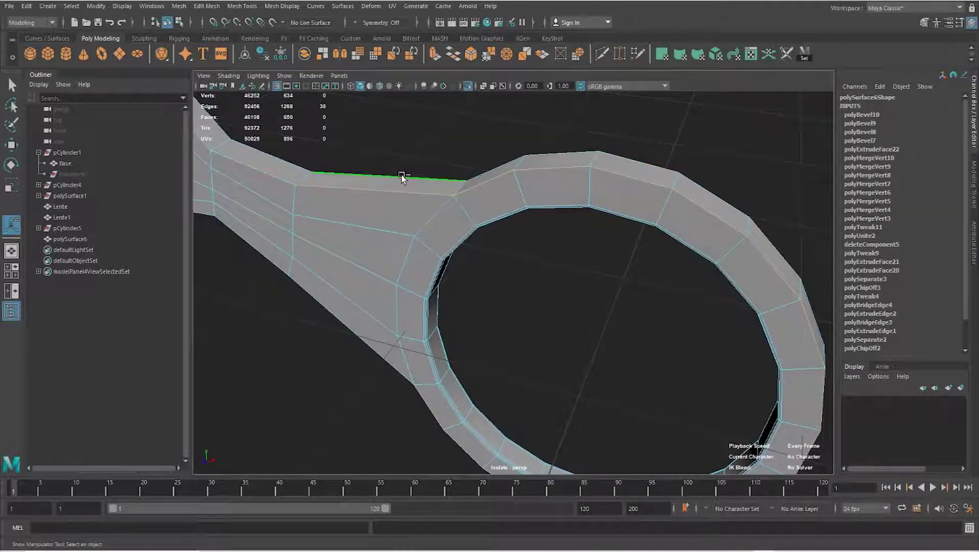
{"action": "mouse_move", "coordinate": [518, 212]}
{"action": "left_mouse_down", "text": "alt"}
{"action": "mouse_move", "coordinate": [542, 92]}
{"action": "mouse_move", "coordinate": [578, 268]}
{"action": "mouse_move", "coordinate": [452, 230]}
{"action": "mouse_move", "coordinate": [492, 246]}
{"action": "mouse_move", "coordinate": [676, 236]}
{"action": "mouse_move", "coordinate": [538, 200]}
{"action": "mouse_move", "coordinate": [508, 237]}
{"action": "mouse_move", "coordinate": [374, 224]}
{"action": "left_mouse_up", "text": "alt"}
{"action": "mouse_move", "coordinate": [373, 225]}
{"action": "right_mouse_down", "text": "alt"}
{"action": "mouse_move", "coordinate": [475, 222]}
{"action": "mouse_move", "coordinate": [429, 197]}
{"action": "right_mouse_up", "text": "alt"}
{"action": "left_click", "coordinate": [359, 187], "text": "shift"}
{"action": "mouse_move", "coordinate": [359, 187]}
{"action": "left_mouse_down", "text": "alt"}
{"action": "mouse_move", "coordinate": [535, 262]}
{"action": "mouse_move", "coordinate": [568, 256]}
{"action": "left_mouse_up", "text": "alt"}
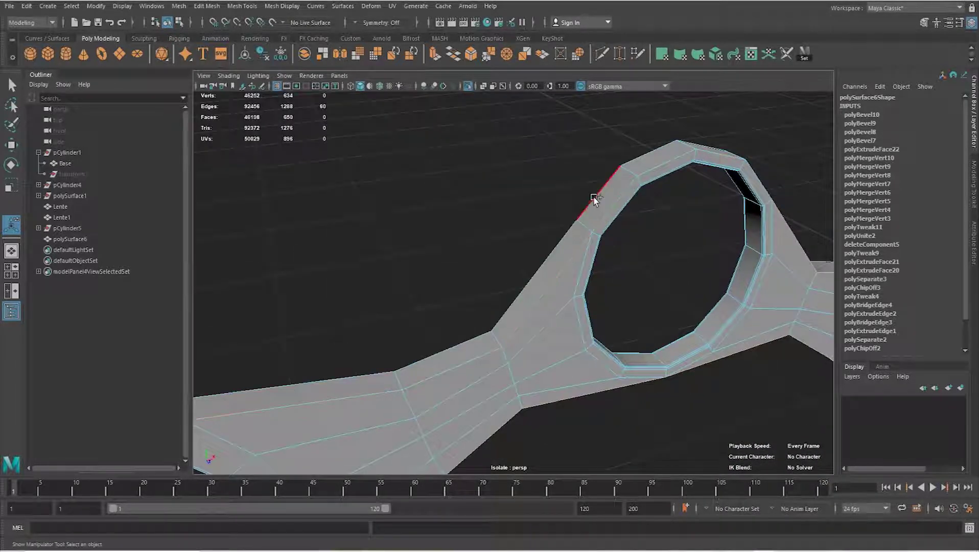
{"action": "mouse_move", "coordinate": [640, 288]}
{"action": "left_mouse_down", "text": "alt"}
{"action": "mouse_move", "coordinate": [540, 325]}
{"action": "mouse_move", "coordinate": [468, 280]}
{"action": "mouse_move", "coordinate": [554, 222]}
{"action": "mouse_move", "coordinate": [571, 258]}
{"action": "mouse_move", "coordinate": [668, 268]}
{"action": "mouse_move", "coordinate": [580, 250]}
{"action": "mouse_move", "coordinate": [630, 236]}
{"action": "mouse_move", "coordinate": [560, 169]}
{"action": "mouse_move", "coordinate": [588, 212]}
{"action": "left_mouse_up", "text": "alt"}
{"action": "left_click", "coordinate": [570, 256], "text": "shift"}
{"action": "left_click", "coordinate": [589, 167], "text": "shift"}
{"action": "mouse_move", "coordinate": [588, 167]}
{"action": "left_mouse_down", "text": "alt"}
{"action": "mouse_move", "coordinate": [622, 181]}
{"action": "mouse_move", "coordinate": [605, 225]}
{"action": "mouse_move", "coordinate": [581, 225]}
{"action": "mouse_move", "coordinate": [668, 157]}
{"action": "mouse_move", "coordinate": [640, 249]}
{"action": "mouse_move", "coordinate": [563, 230]}
{"action": "mouse_move", "coordinate": [585, 183]}
{"action": "mouse_move", "coordinate": [555, 181]}
{"action": "mouse_move", "coordinate": [540, 162]}
{"action": "mouse_move", "coordinate": [518, 212]}
{"action": "mouse_move", "coordinate": [544, 137]}
{"action": "mouse_move", "coordinate": [651, 209]}
{"action": "mouse_move", "coordinate": [604, 184]}
{"action": "left_mouse_up", "text": "alt"}
{"action": "double_click", "coordinate": [676, 175], "text": "shift"}
- Bevel the selected edges at fraction 0.2 and bring back the full binoculars scene
{"action": "right_click_drag", "start_coordinate": [605, 184], "coordinate": [648, 134], "text": "shift"}
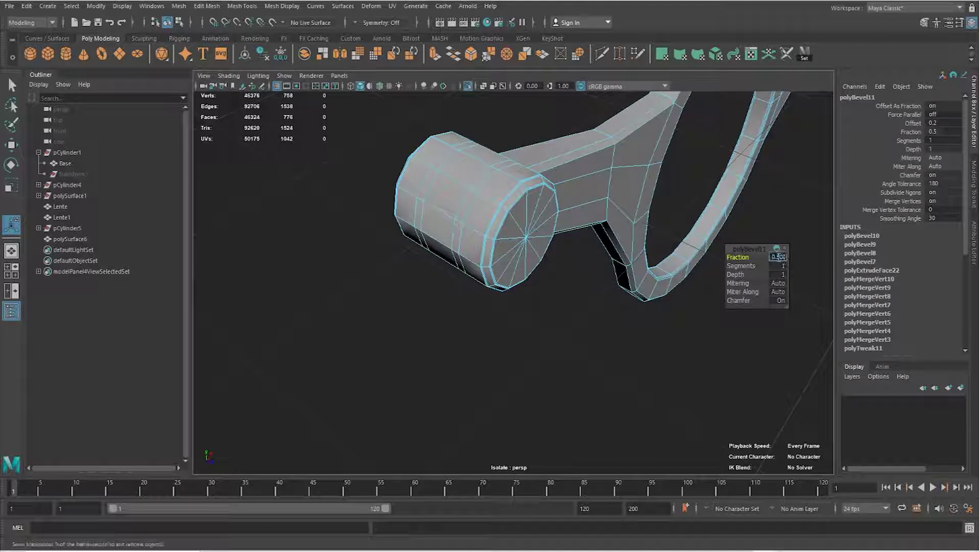
{"action": "type", "text": "0.2"}
{"action": "key", "text": "Return"}
{"action": "mouse_move", "coordinate": [780, 268]}
{"action": "left_mouse_down", "text": "alt"}
{"action": "mouse_move", "coordinate": [564, 247]}
{"action": "mouse_move", "coordinate": [470, 280]}
{"action": "mouse_move", "coordinate": [496, 366]}
{"action": "mouse_move", "coordinate": [559, 350]}
{"action": "mouse_move", "coordinate": [444, 345]}
{"action": "mouse_move", "coordinate": [563, 346]}
{"action": "mouse_move", "coordinate": [428, 332]}
{"action": "mouse_move", "coordinate": [532, 367]}
{"action": "mouse_move", "coordinate": [558, 323]}
{"action": "left_mouse_up", "text": "alt"}
{"action": "key", "text": "F8"}
{"action": "key", "text": "q"}
{"action": "left_click", "coordinate": [507, 240]}
{"action": "left_click", "coordinate": [557, 324]}
{"action": "key", "text": "ctrl+1"}
{"action": "left_click", "coordinate": [518, 245]}
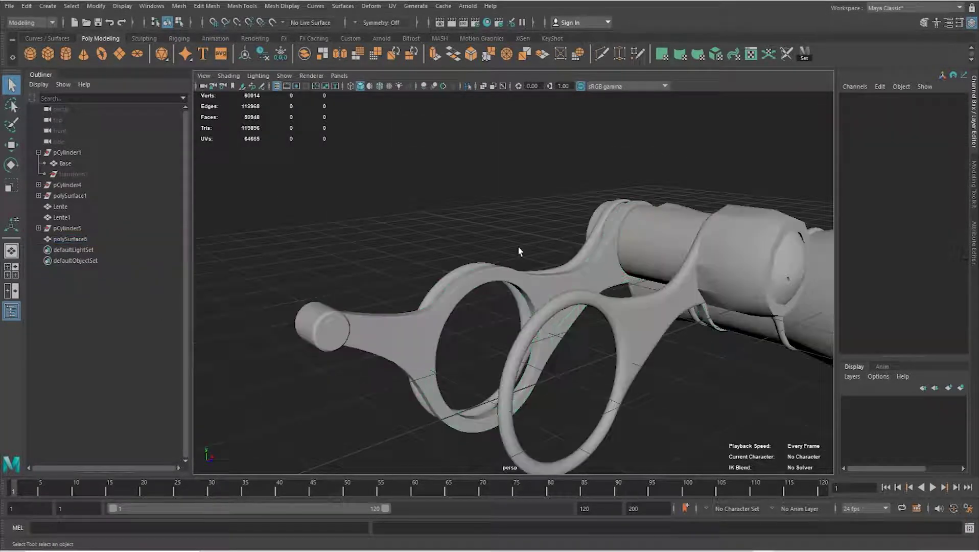
- Isolate the second handle piece, polySurface7, for edge work
{"action": "mouse_move", "coordinate": [627, 321]}
{"action": "left_mouse_down", "text": "alt"}
{"action": "mouse_move", "coordinate": [638, 306]}
{"action": "mouse_move", "coordinate": [576, 296]}
{"action": "mouse_move", "coordinate": [448, 319]}
{"action": "mouse_move", "coordinate": [494, 264]}
{"action": "left_mouse_up", "text": "alt"}
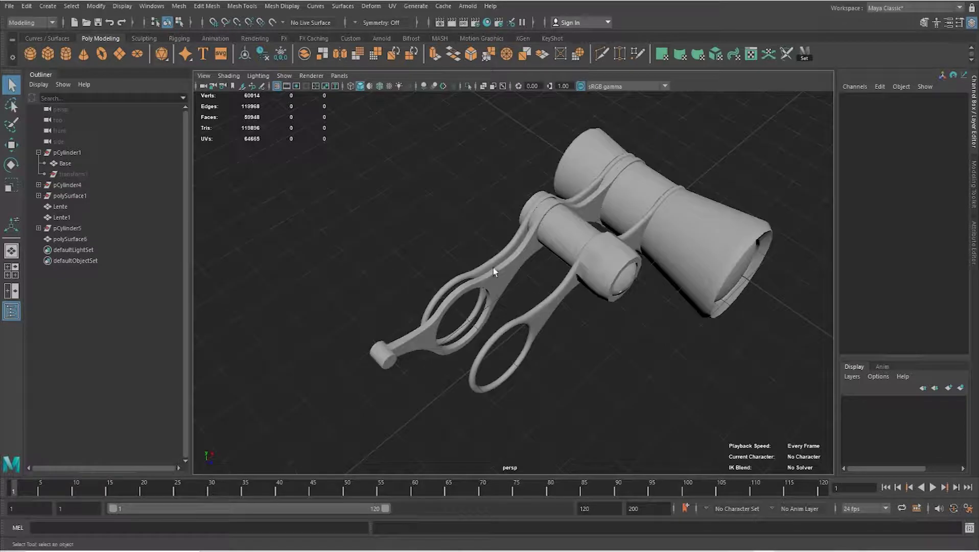
{"action": "left_click", "coordinate": [493, 264]}
{"action": "key", "text": "ctrl+1"}
{"action": "left_click_drag", "start_coordinate": [493, 261], "coordinate": [405, 344], "text": "alt"}
{"action": "scroll", "coordinate": [405, 344], "scroll_direction": "up", "scroll_amount": 5}
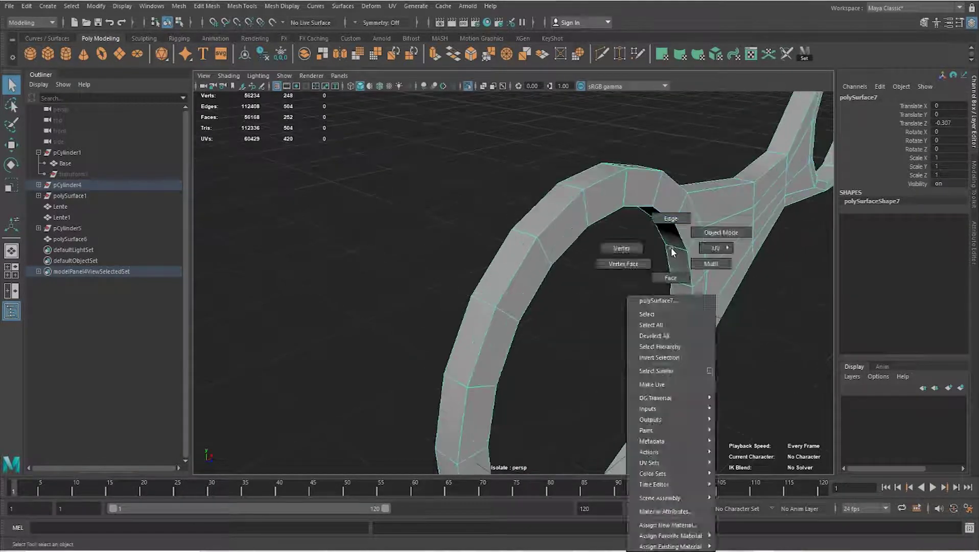
- Select the rim, inner and outer edge loops around both finger-ring holes
{"action": "right_click_drag", "start_coordinate": [662, 240], "coordinate": [679, 240]}
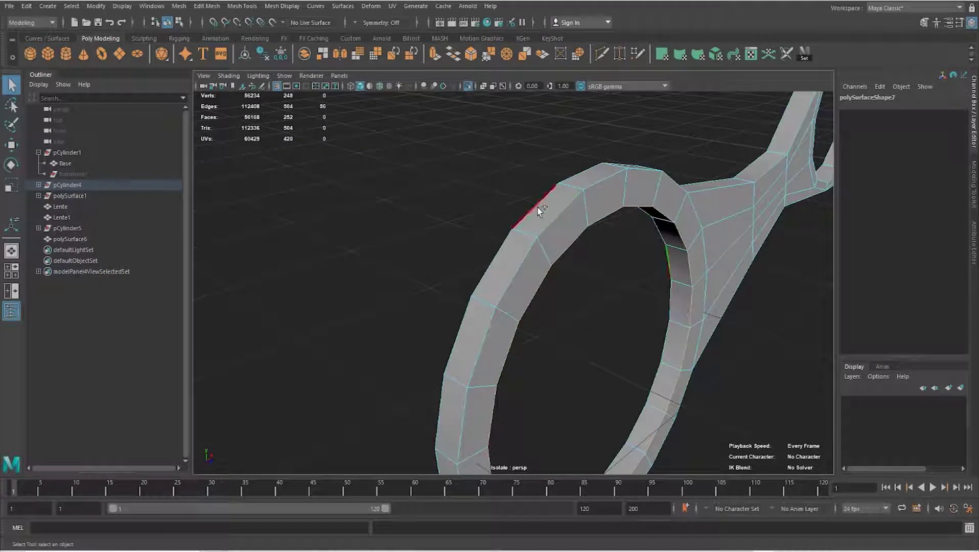
{"action": "left_click", "coordinate": [704, 186], "text": "shift"}
{"action": "mouse_move", "coordinate": [704, 186]}
{"action": "left_mouse_down", "text": "alt"}
{"action": "mouse_move", "coordinate": [612, 212]}
{"action": "mouse_move", "coordinate": [508, 156]}
{"action": "left_mouse_up", "text": "alt"}
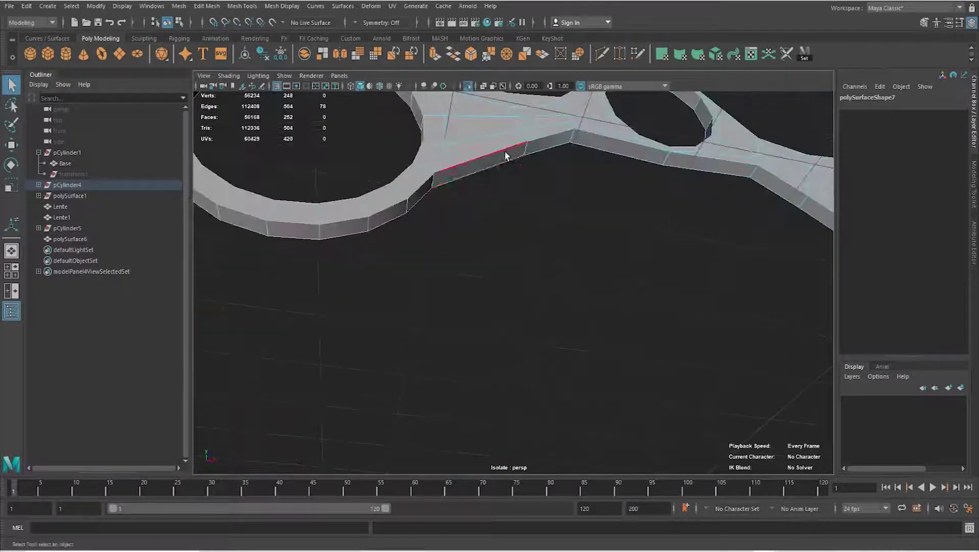
{"action": "double_click", "coordinate": [703, 167], "text": "shift"}
{"action": "mouse_move", "coordinate": [704, 167]}
{"action": "left_mouse_down", "text": "alt"}
{"action": "mouse_move", "coordinate": [666, 225]}
{"action": "mouse_move", "coordinate": [479, 256]}
{"action": "left_mouse_up", "text": "alt"}
{"action": "double_click", "coordinate": [504, 131], "text": "shift"}
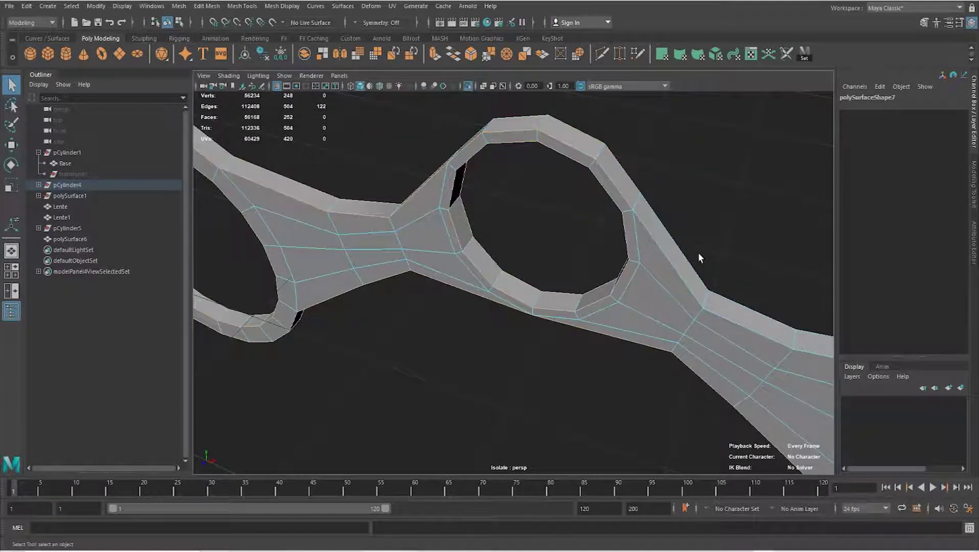
{"action": "double_click", "coordinate": [673, 251], "text": "shift"}
{"action": "mouse_move", "coordinate": [733, 327]}
{"action": "left_mouse_down", "text": "alt"}
{"action": "mouse_move", "coordinate": [518, 252]}
{"action": "mouse_move", "coordinate": [504, 257]}
{"action": "mouse_move", "coordinate": [484, 221]}
{"action": "left_mouse_up", "text": "alt"}
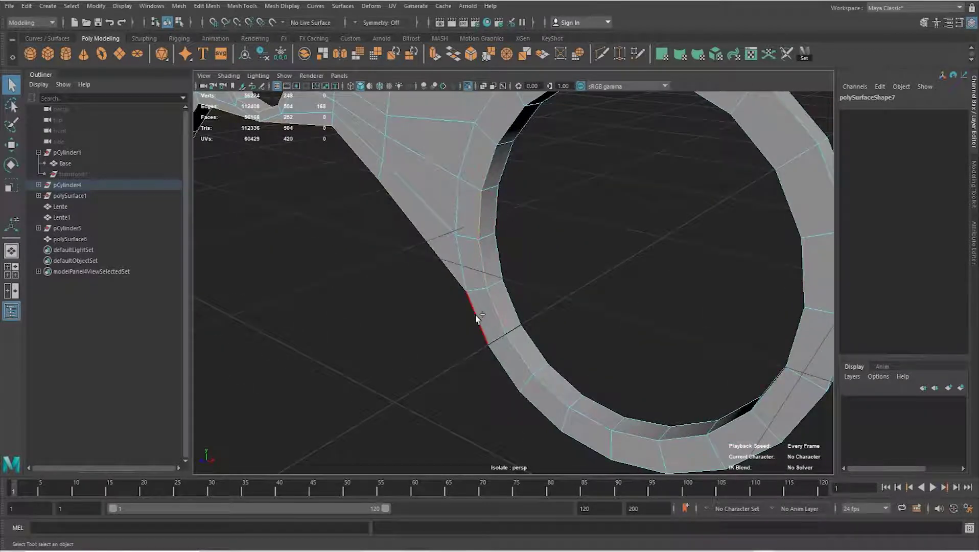
{"action": "right_click_drag", "start_coordinate": [589, 257], "coordinate": [541, 245], "text": "alt"}
{"action": "mouse_move", "coordinate": [542, 245]}
{"action": "left_mouse_down", "text": "alt"}
{"action": "mouse_move", "coordinate": [485, 284]}
{"action": "mouse_move", "coordinate": [533, 280]}
{"action": "left_mouse_up", "text": "alt"}
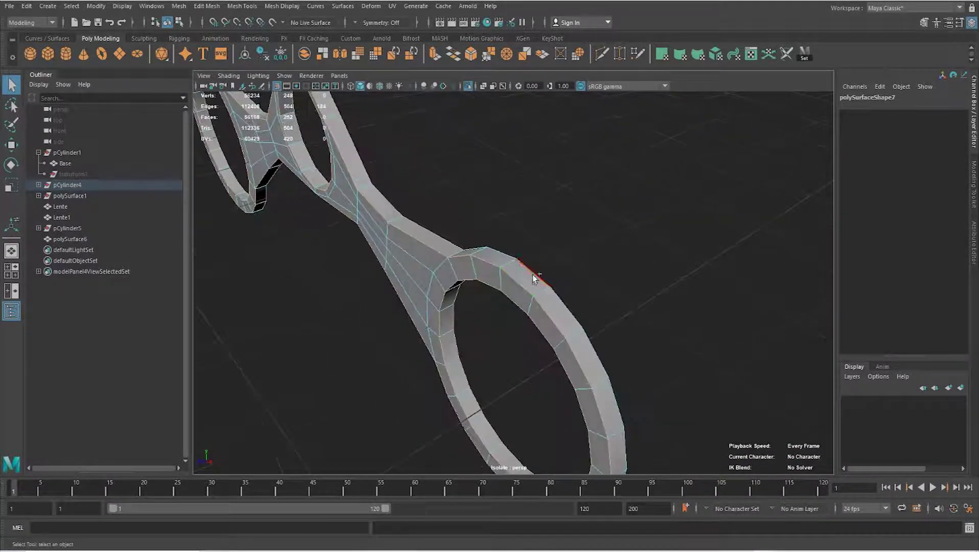
{"action": "right_click_drag", "start_coordinate": [578, 305], "coordinate": [522, 244], "text": "alt"}
{"action": "mouse_move", "coordinate": [522, 244]}
{"action": "left_mouse_down", "text": "alt"}
{"action": "mouse_move", "coordinate": [485, 231]}
{"action": "mouse_move", "coordinate": [486, 219]}
{"action": "mouse_move", "coordinate": [454, 203]}
{"action": "mouse_move", "coordinate": [444, 258]}
{"action": "mouse_move", "coordinate": [458, 271]}
{"action": "left_mouse_up", "text": "alt"}
{"action": "right_click_drag", "start_coordinate": [458, 271], "coordinate": [474, 303], "text": "alt"}
{"action": "left_click_drag", "start_coordinate": [474, 303], "coordinate": [506, 261], "text": "alt"}
{"action": "right_click_drag", "start_coordinate": [506, 260], "coordinate": [539, 219], "text": "alt"}
{"action": "left_click_drag", "start_coordinate": [539, 219], "coordinate": [533, 237], "text": "alt"}
{"action": "right_click_drag", "start_coordinate": [533, 236], "coordinate": [623, 216], "text": "alt"}
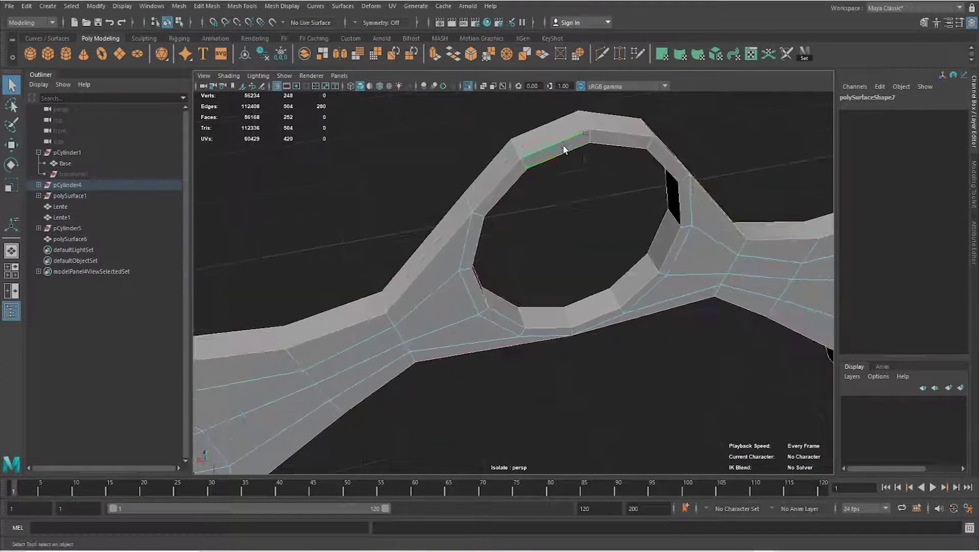
- Bevel the selected ring edges with Ctrl+B at fraction 0.2 and 2 segments
{"action": "key", "text": "ctrl+b"}
{"action": "type", "text": "0.2"}
{"action": "key", "text": "Return"}
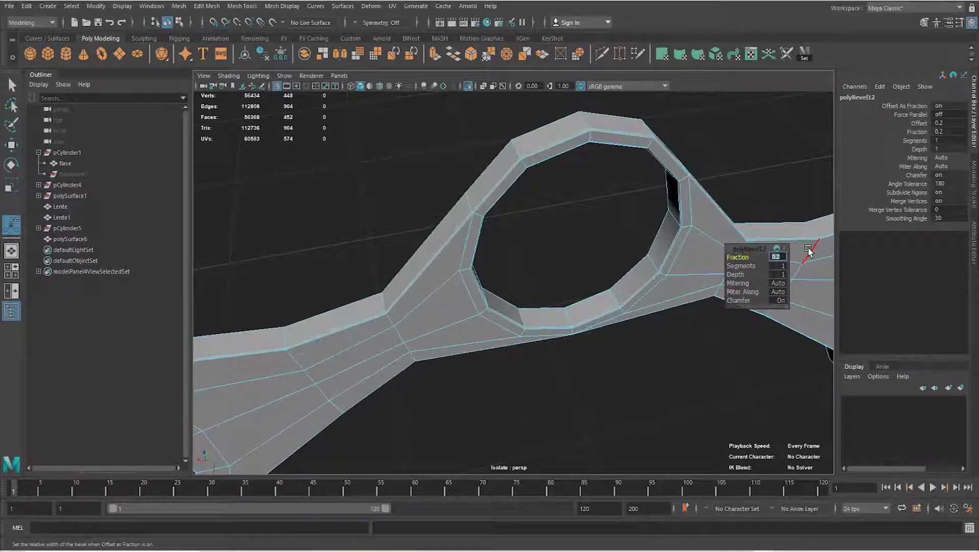
{"action": "key", "text": "Return"}
{"action": "left_click_drag", "start_coordinate": [638, 262], "coordinate": [597, 174], "text": "alt"}
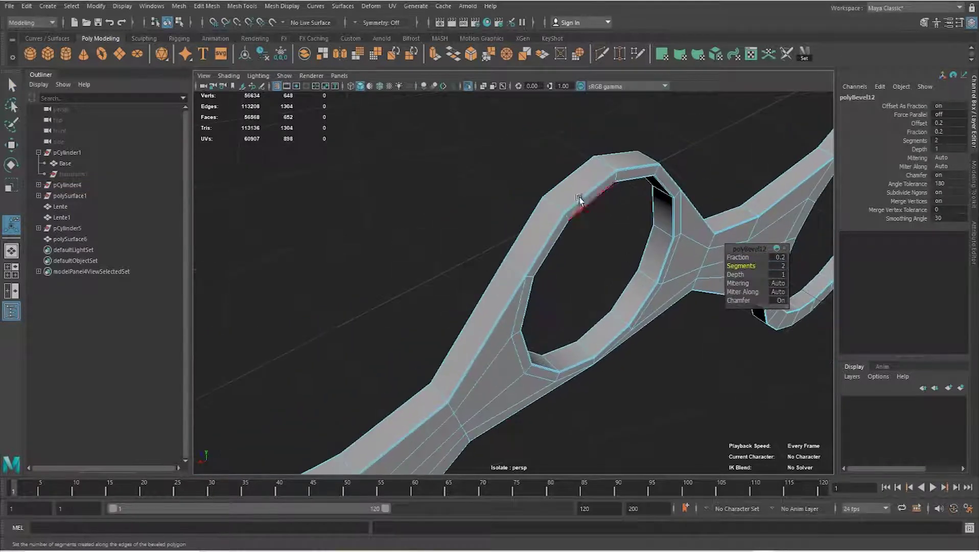
- Deselect the bevelled piece and show all the binocular parts again
{"action": "left_click", "coordinate": [520, 167]}
{"action": "left_click_drag", "start_coordinate": [520, 167], "coordinate": [672, 256], "text": "alt"}
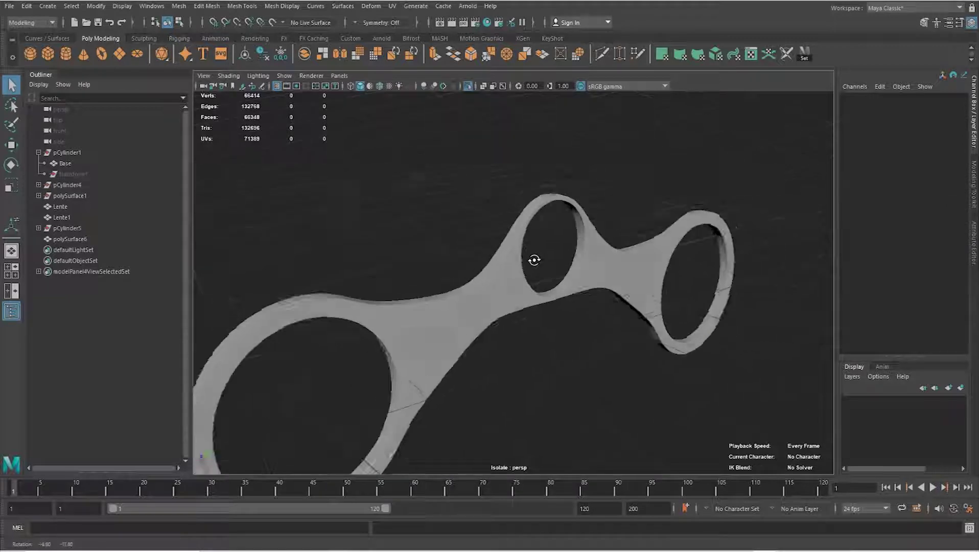
{"action": "middle_click_drag", "start_coordinate": [673, 256], "coordinate": [600, 242], "text": "alt"}
{"action": "left_click", "coordinate": [518, 274]}
{"action": "key", "text": "ctrl+1"}
- Isolate the glasses frame in low-poly view and switch to edge mode
{"action": "mouse_move", "coordinate": [518, 274]}
{"action": "left_mouse_down", "text": "alt"}
{"action": "mouse_move", "coordinate": [503, 310]}
{"action": "mouse_move", "coordinate": [634, 308]}
{"action": "mouse_move", "coordinate": [553, 325]}
{"action": "mouse_move", "coordinate": [542, 338]}
{"action": "left_mouse_up", "text": "alt"}
{"action": "left_click", "coordinate": [503, 310]}
{"action": "left_click", "coordinate": [542, 338]}
{"action": "key", "text": "ctrl+1"}
{"action": "key", "text": "1"}
{"action": "right_click_drag", "start_coordinate": [503, 349], "coordinate": [631, 305], "text": "alt"}
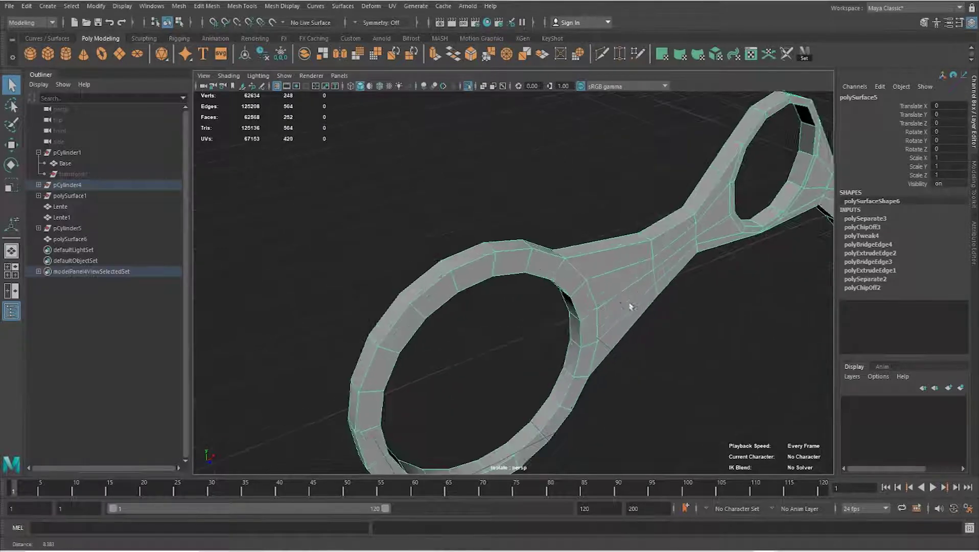
{"action": "key", "text": "F10"}
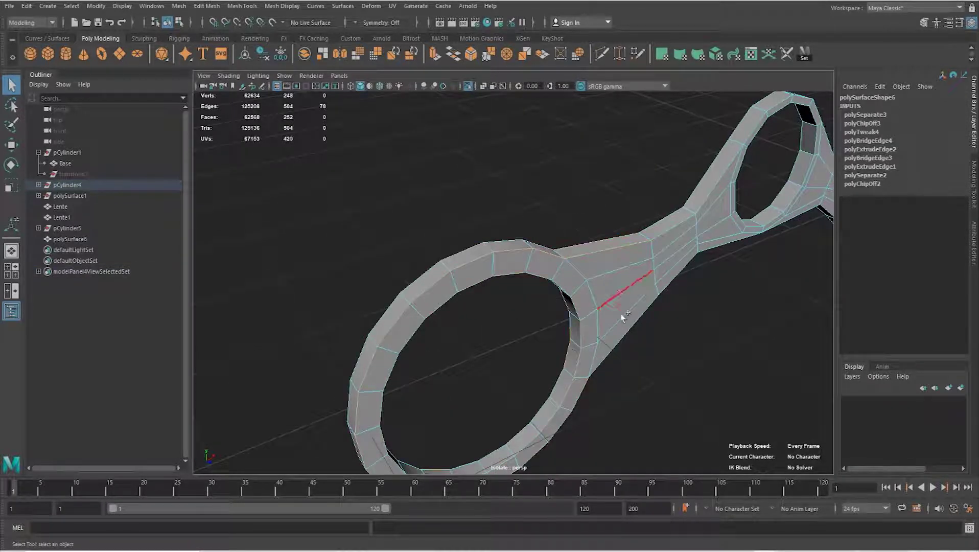
- Bevel the second lens ring and bridge edges at fraction 0.2 with 2 segments
{"action": "left_click_drag", "start_coordinate": [628, 335], "coordinate": [591, 252], "text": "alt"}
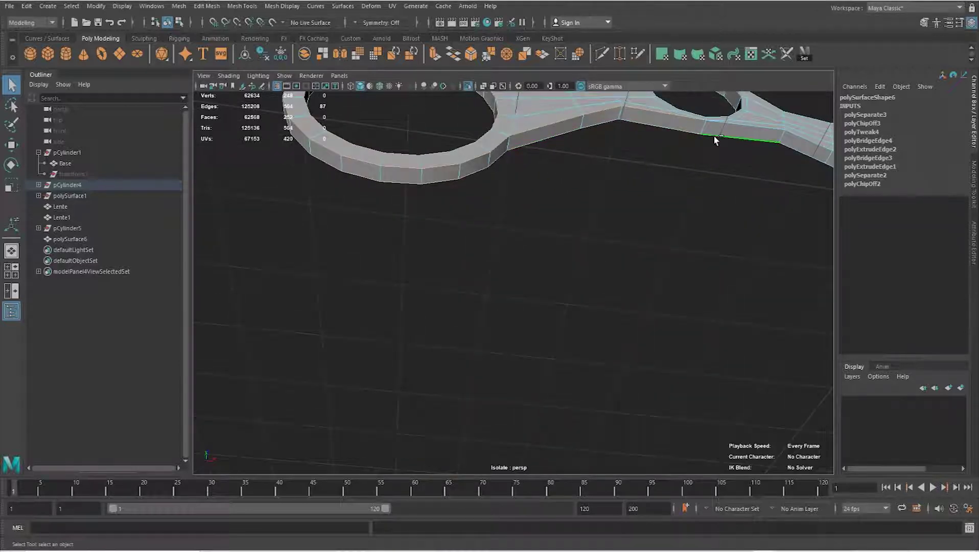
{"action": "mouse_move", "coordinate": [720, 133]}
{"action": "left_mouse_down", "text": "alt"}
{"action": "mouse_move", "coordinate": [614, 278]}
{"action": "mouse_move", "coordinate": [572, 288]}
{"action": "mouse_move", "coordinate": [496, 243]}
{"action": "left_mouse_up", "text": "alt"}
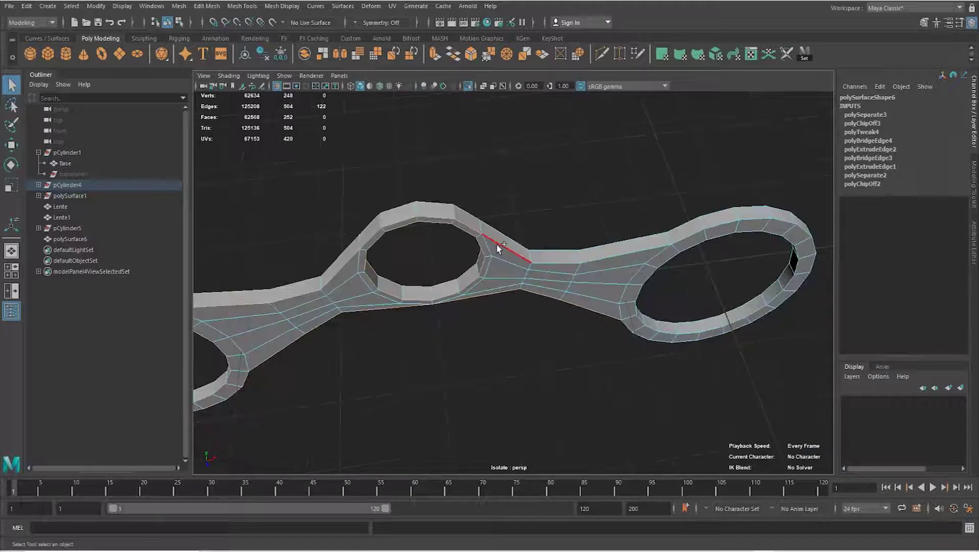
{"action": "left_click_drag", "start_coordinate": [558, 322], "coordinate": [588, 228], "text": "alt"}
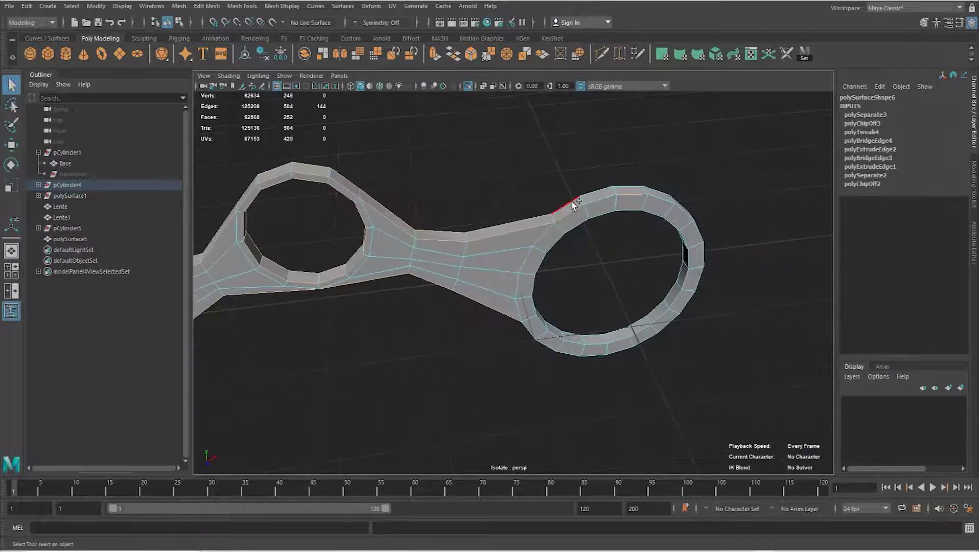
{"action": "mouse_move", "coordinate": [517, 318]}
{"action": "left_mouse_down", "text": "alt"}
{"action": "mouse_move", "coordinate": [509, 298]}
{"action": "mouse_move", "coordinate": [399, 316]}
{"action": "mouse_move", "coordinate": [526, 307]}
{"action": "mouse_move", "coordinate": [511, 286]}
{"action": "mouse_move", "coordinate": [470, 273]}
{"action": "mouse_move", "coordinate": [572, 223]}
{"action": "mouse_move", "coordinate": [563, 297]}
{"action": "left_mouse_up", "text": "alt"}
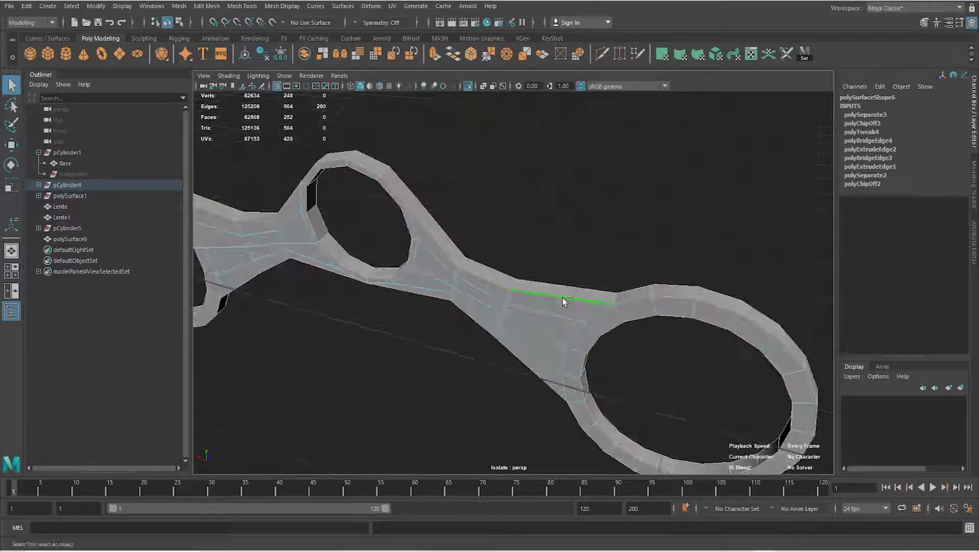
{"action": "right_click_drag", "start_coordinate": [563, 297], "coordinate": [628, 286], "text": "shift"}
{"action": "type", "text": "0.2"}
{"action": "key", "text": "Return"}
{"action": "type", "text": "2"}
{"action": "key", "text": "Return"}
- Inspect the new bevel and show the rest of the binoculars again
{"action": "left_click_drag", "start_coordinate": [780, 264], "coordinate": [691, 229], "text": "alt"}
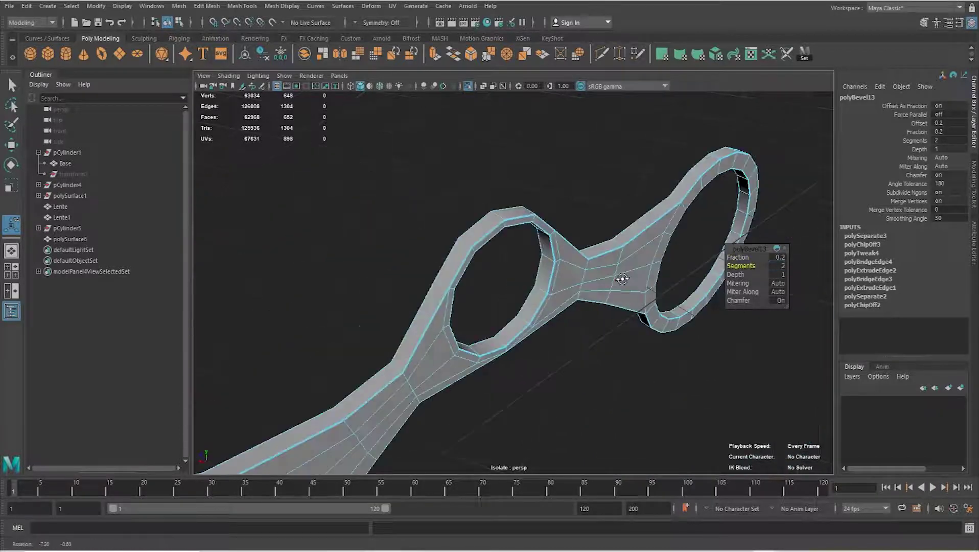
{"action": "key", "text": "q"}
{"action": "left_click", "coordinate": [678, 234]}
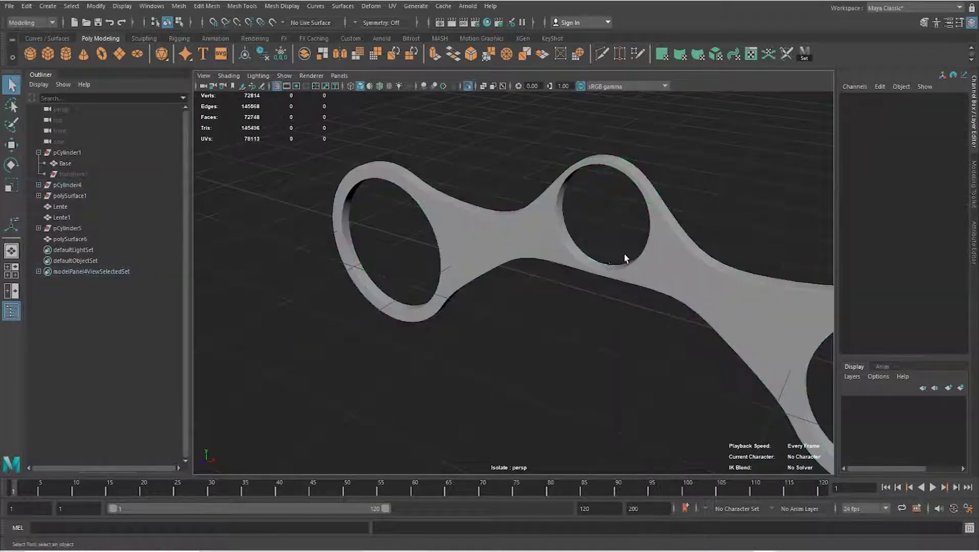
{"action": "left_click_drag", "start_coordinate": [628, 258], "coordinate": [578, 248], "text": "alt"}
{"action": "left_click", "coordinate": [578, 249]}
{"action": "key", "text": "ctrl+1"}
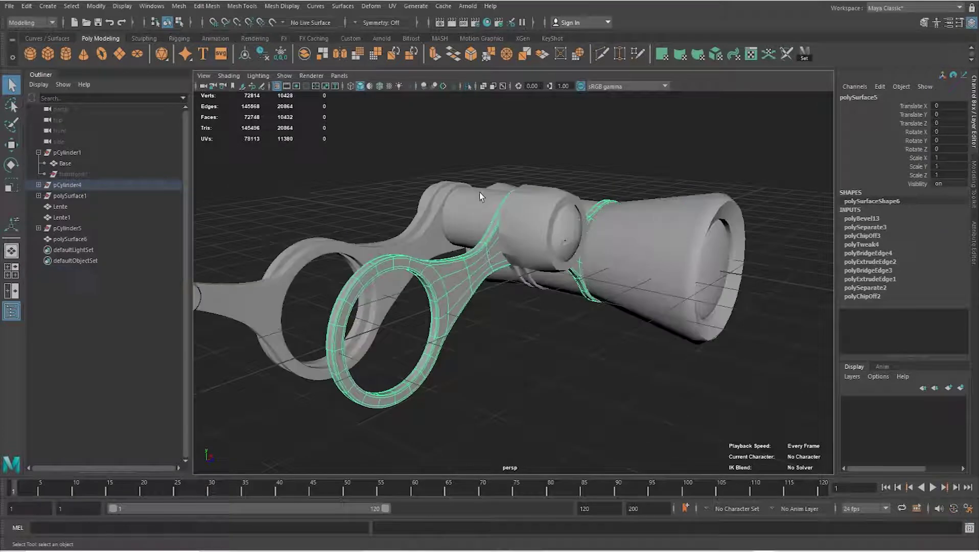
{"action": "left_click", "coordinate": [525, 261]}
{"action": "mouse_move", "coordinate": [536, 285]}
{"action": "left_mouse_down", "text": "alt"}
{"action": "mouse_move", "coordinate": [448, 317]}
{"action": "mouse_move", "coordinate": [437, 310]}
{"action": "mouse_move", "coordinate": [570, 349]}
{"action": "mouse_move", "coordinate": [542, 325]}
{"action": "mouse_move", "coordinate": [636, 333]}
{"action": "left_mouse_up", "text": "alt"}
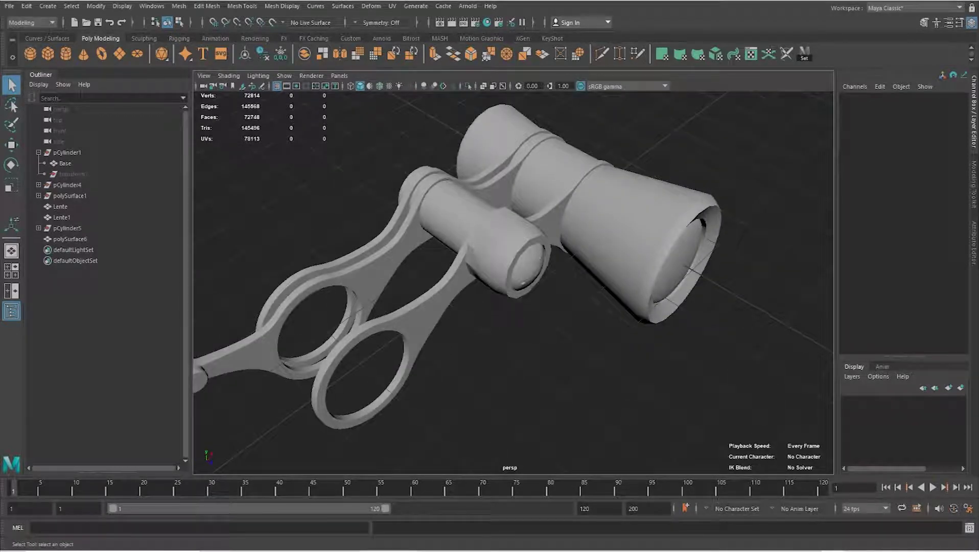
{"action": "mouse_move", "coordinate": [767, 352]}
{"action": "left_mouse_down", "text": "alt"}
{"action": "mouse_move", "coordinate": [450, 334]}
{"action": "mouse_move", "coordinate": [552, 332]}
{"action": "mouse_move", "coordinate": [731, 362]}
{"action": "left_mouse_up", "text": "alt"}
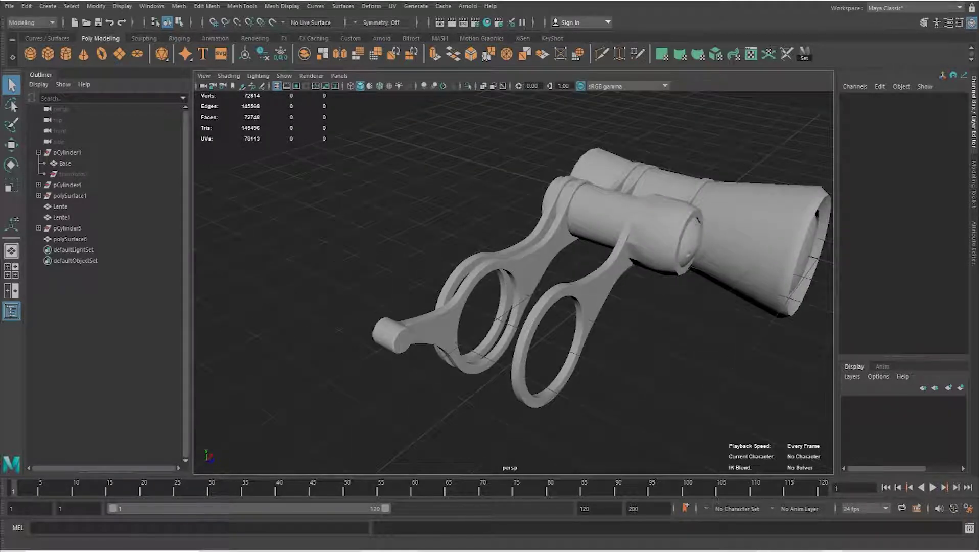
{"action": "left_click_drag", "start_coordinate": [527, 357], "coordinate": [466, 324], "text": "alt"}
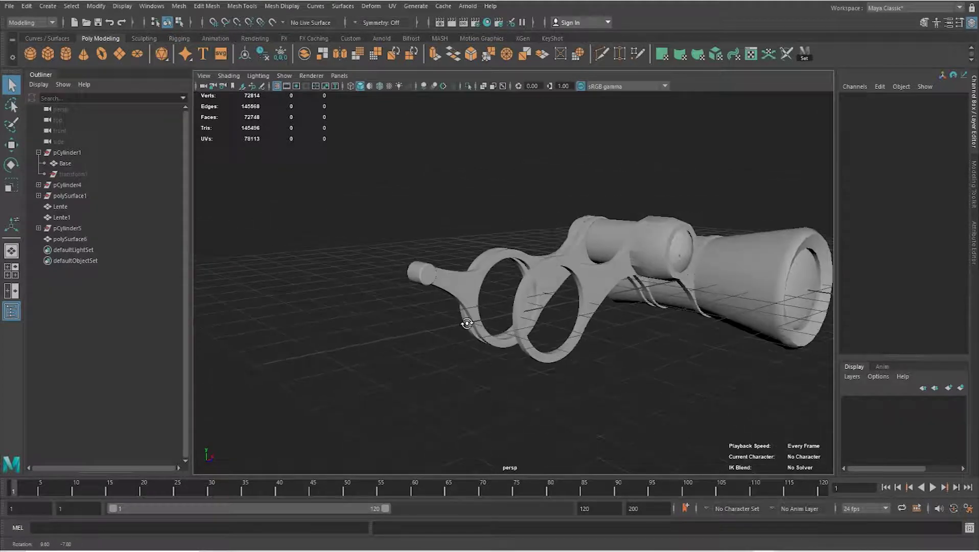
{"action": "scroll", "coordinate": [450, 332], "scroll_direction": "up", "scroll_amount": 3}
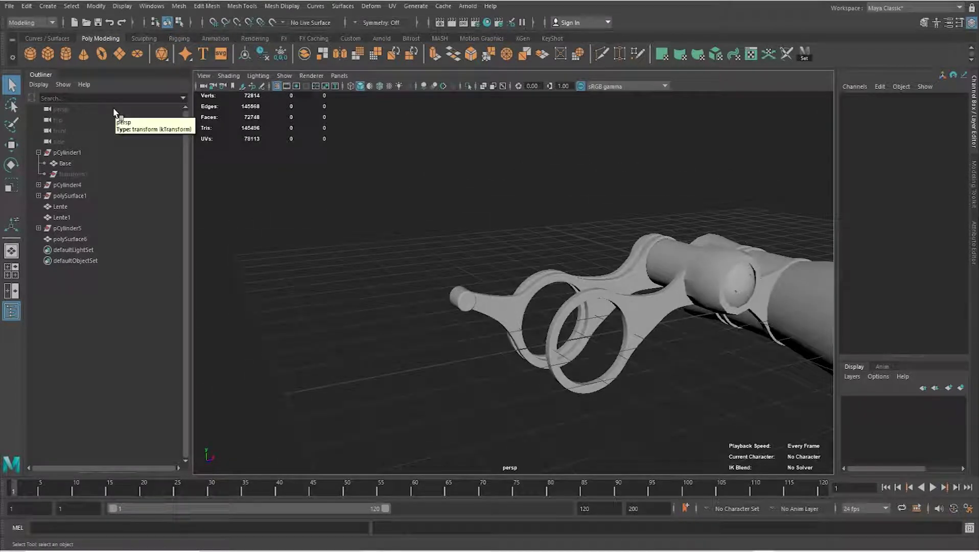
- Create a polygon cylinder and move it above the handle rod in front view
{"action": "left_click", "coordinate": [66, 54]}
{"action": "scroll", "coordinate": [566, 302], "scroll_direction": "down", "scroll_amount": 3}
{"action": "key", "text": "w"}
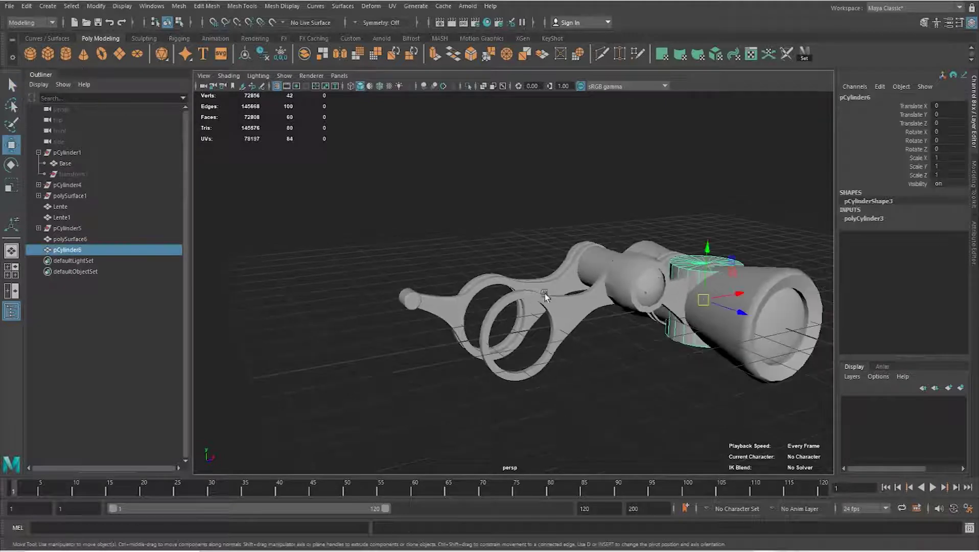
{"action": "mouse_move", "coordinate": [687, 301]}
{"action": "left_mouse_down"}
{"action": "mouse_move", "coordinate": [470, 301]}
{"action": "mouse_move", "coordinate": [490, 274]}
{"action": "left_mouse_up"}
{"action": "key", "text": "space"}
{"action": "left_click_drag", "start_coordinate": [535, 220], "coordinate": [508, 277]}
- Scale the cylinder down to 0.44 and lower it onto the rod's end
{"action": "key", "text": "r"}
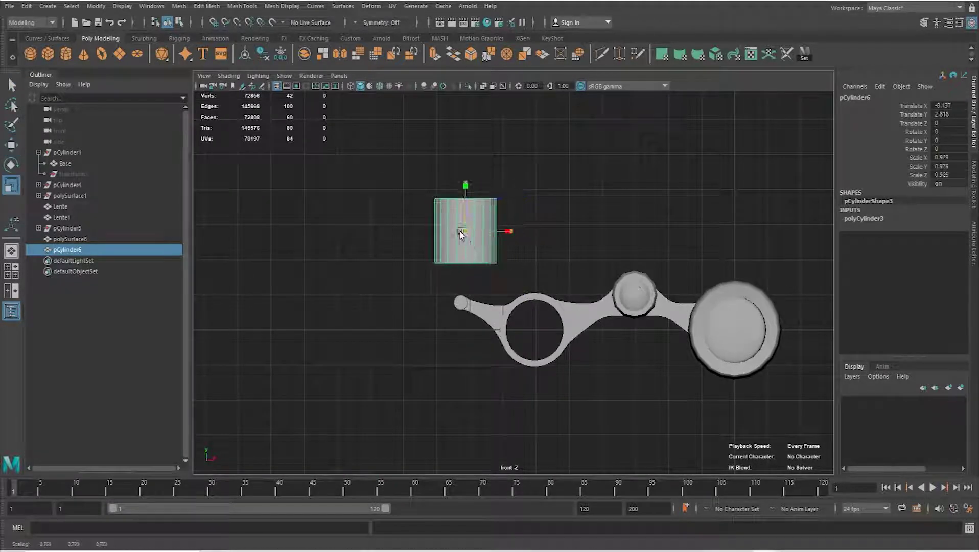
{"action": "left_click_drag", "start_coordinate": [465, 231], "coordinate": [441, 234]}
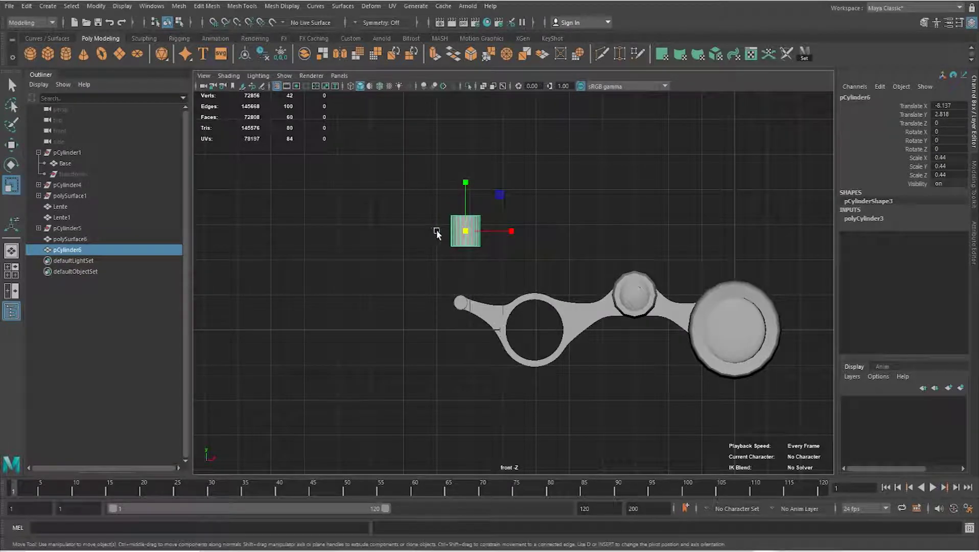
{"action": "key", "text": "w"}
{"action": "left_click_drag", "start_coordinate": [511, 233], "coordinate": [500, 233]}
{"action": "left_click_drag", "start_coordinate": [450, 211], "coordinate": [471, 269]}
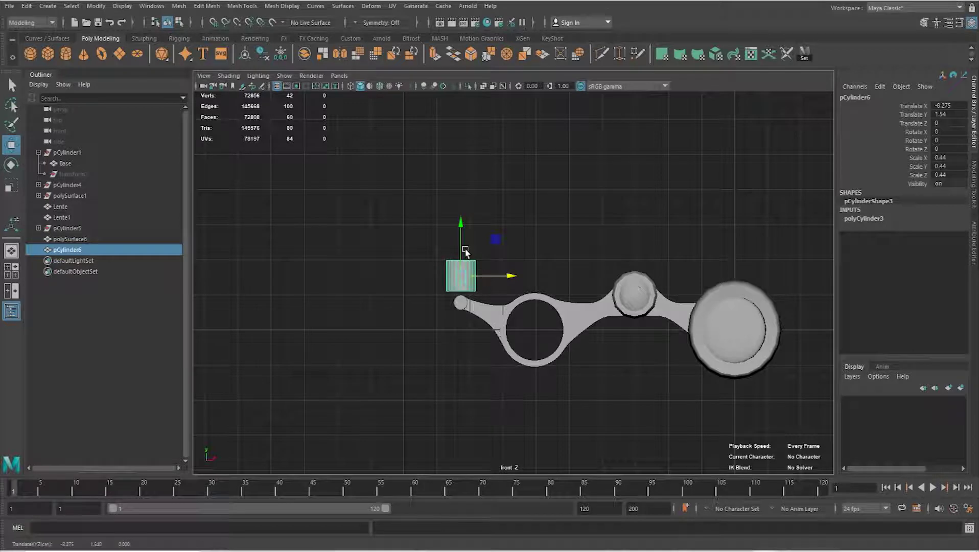
- Reduce the cylinder's Subdivisions Axis to 8 and duplicate it
{"action": "scroll", "coordinate": [472, 299], "scroll_direction": "up", "scroll_amount": 3}
{"action": "scroll", "coordinate": [460, 304], "scroll_direction": "up", "scroll_amount": 3}
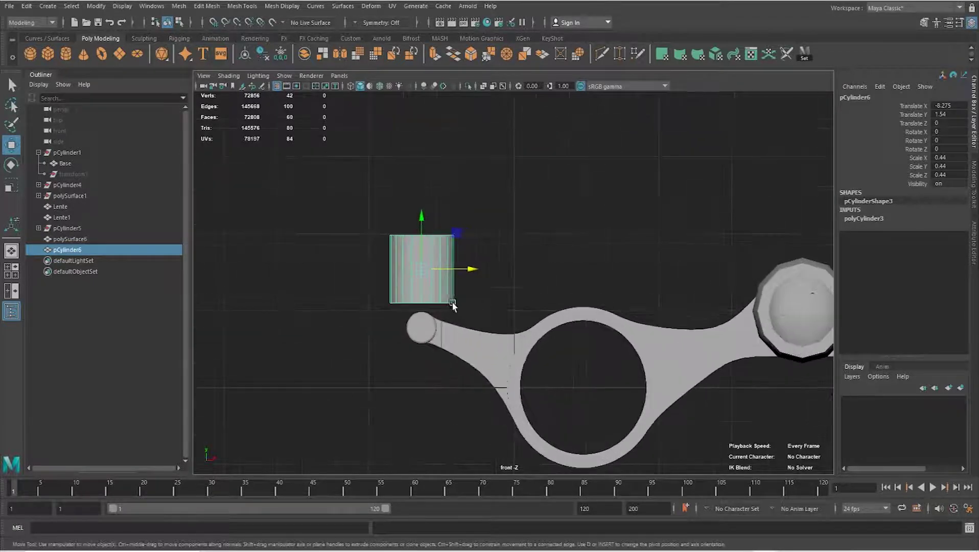
{"action": "scroll", "coordinate": [467, 298], "scroll_direction": "up", "scroll_amount": 3}
{"action": "scroll", "coordinate": [468, 299], "scroll_direction": "up", "scroll_amount": 2}
{"action": "left_click", "coordinate": [864, 218]}
{"action": "left_click", "coordinate": [905, 243]}
{"action": "middle_click_drag", "start_coordinate": [797, 249], "coordinate": [703, 248]}
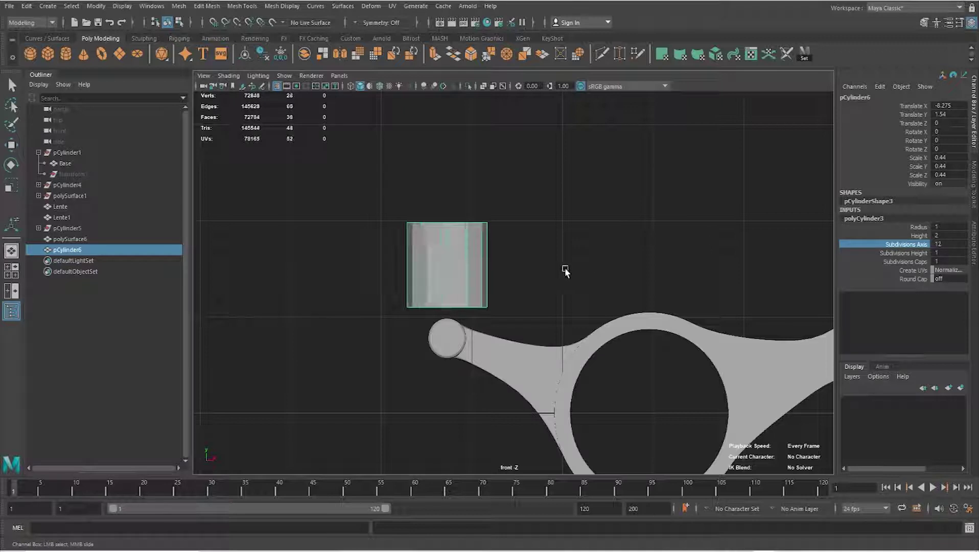
{"action": "scroll", "coordinate": [570, 269], "scroll_direction": "down", "scroll_amount": 1}
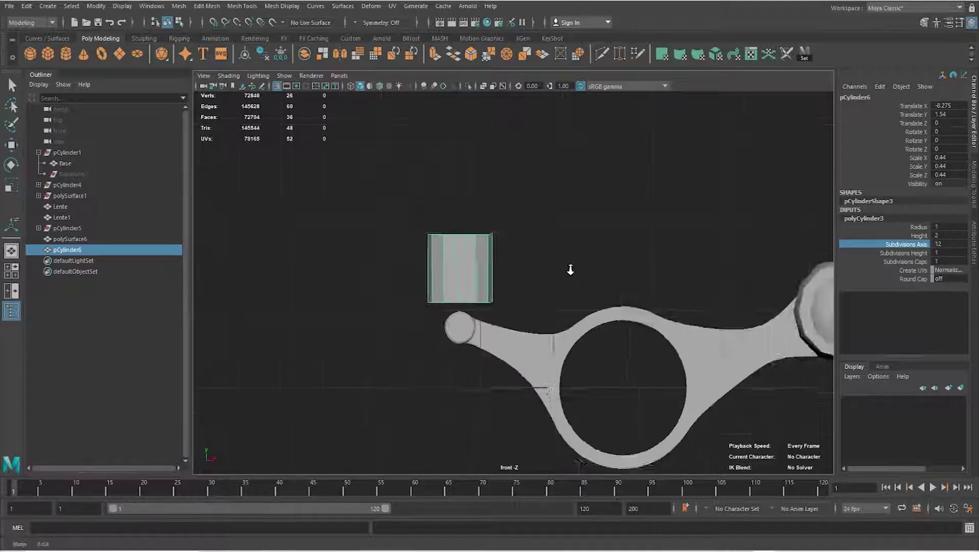
{"action": "scroll", "coordinate": [517, 272], "scroll_direction": "down", "scroll_amount": 4}
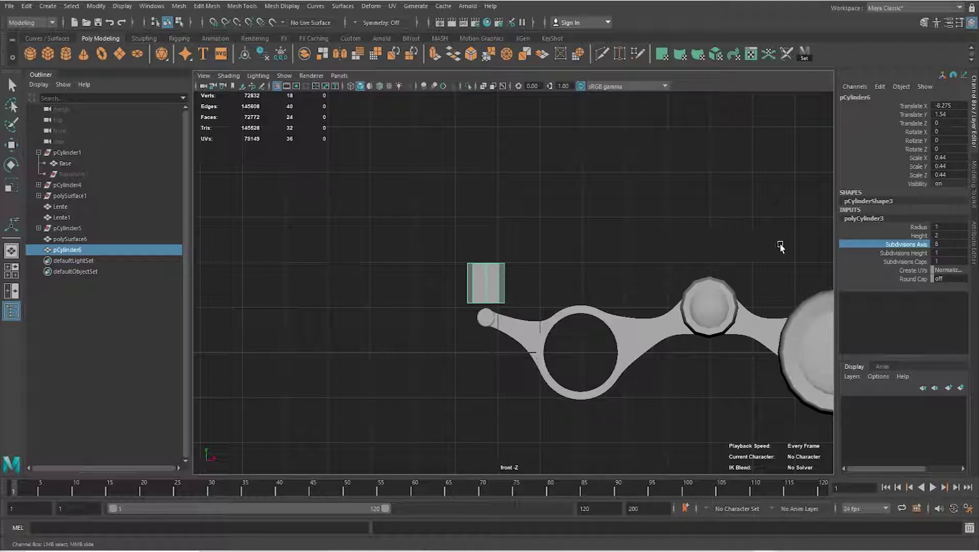
{"action": "key", "text": "ctrl+d"}
- Move the copied cylinder up, stretch it taller and shrink it into a stem
{"action": "key", "text": "w"}
{"action": "left_click_drag", "start_coordinate": [483, 241], "coordinate": [481, 162]}
{"action": "scroll", "coordinate": [482, 162], "scroll_direction": "down", "scroll_amount": 3}
{"action": "middle_click_drag", "start_coordinate": [481, 162], "coordinate": [492, 247], "text": "alt"}
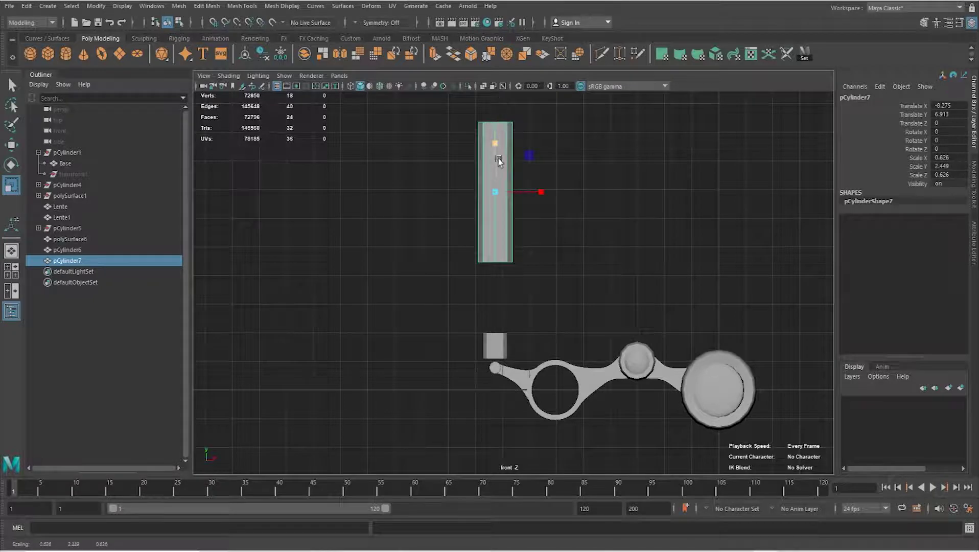
{"action": "left_click_drag", "start_coordinate": [495, 162], "coordinate": [494, 135]}
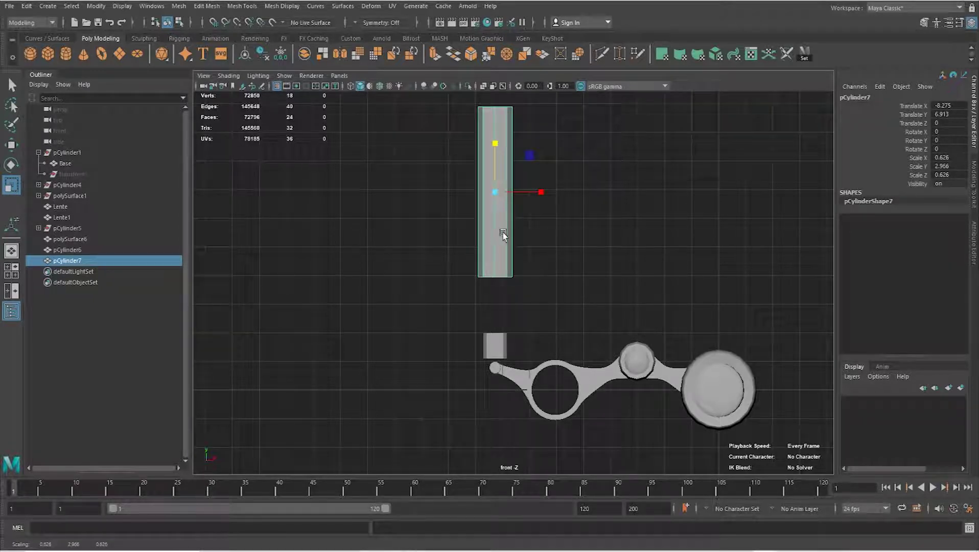
{"action": "scroll", "coordinate": [504, 235], "scroll_direction": "up", "scroll_amount": 1}
{"action": "key", "text": "w"}
{"action": "left_click_drag", "start_coordinate": [502, 171], "coordinate": [494, 197]}
{"action": "key", "text": "r"}
{"action": "left_click_drag", "start_coordinate": [494, 232], "coordinate": [490, 232]}
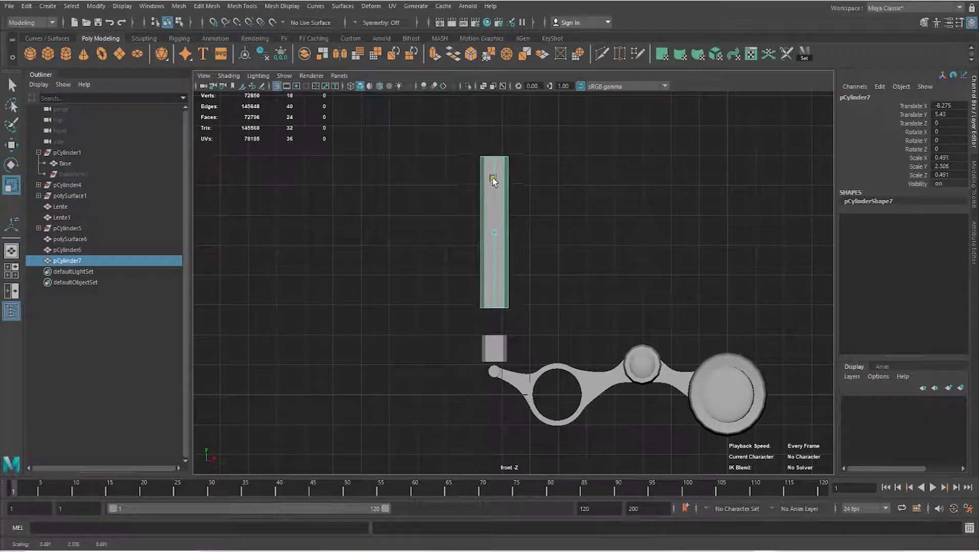
{"action": "key", "text": "f"}
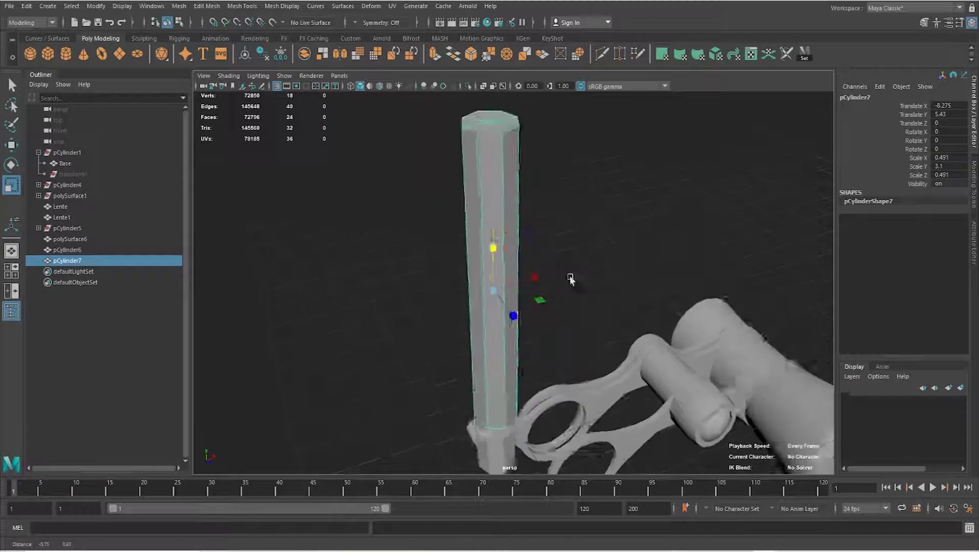
- Give the lower handle cylinder pCylinder6 12 axis subdivisions
{"action": "left_click", "coordinate": [509, 156]}
{"action": "mouse_move", "coordinate": [531, 147]}
{"action": "left_mouse_down", "text": "alt"}
{"action": "mouse_move", "coordinate": [514, 220]}
{"action": "mouse_move", "coordinate": [564, 252]}
{"action": "left_mouse_up", "text": "alt"}
{"action": "right_click_drag", "start_coordinate": [565, 253], "coordinate": [496, 271], "text": "alt"}
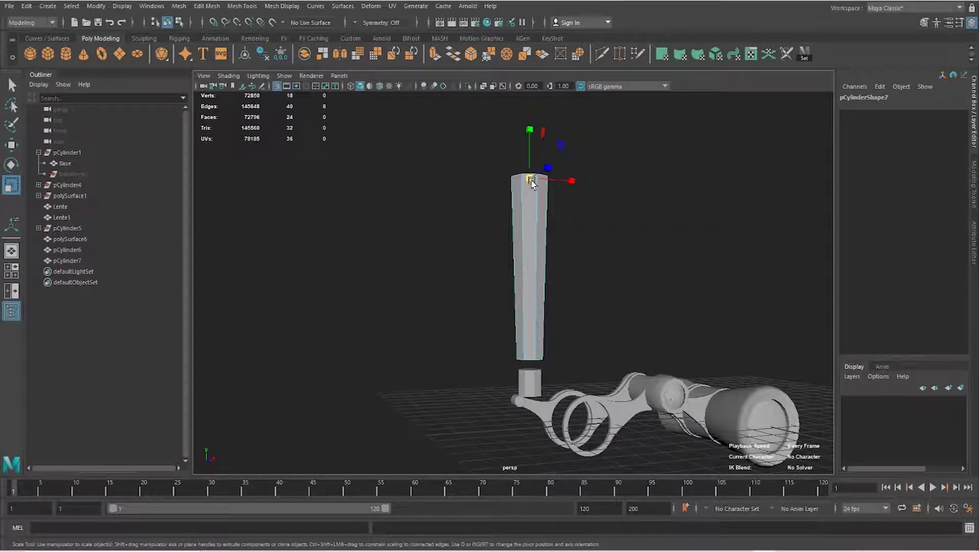
{"action": "left_click_drag", "start_coordinate": [498, 251], "coordinate": [536, 159], "text": "alt"}
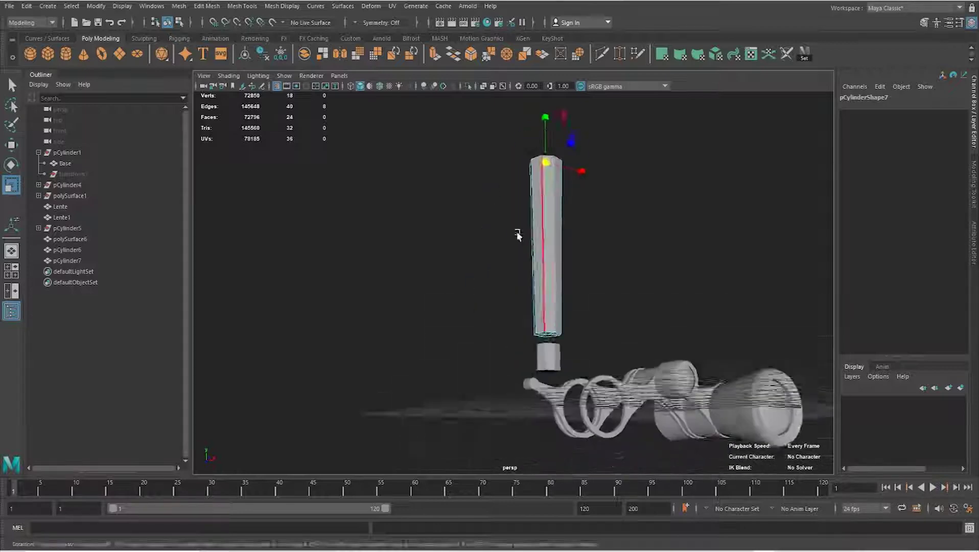
{"action": "scroll", "coordinate": [459, 218], "scroll_direction": "up", "scroll_amount": 3}
{"action": "right_click_drag", "start_coordinate": [459, 218], "coordinate": [565, 238], "text": "alt"}
{"action": "mouse_move", "coordinate": [565, 238]}
{"action": "left_mouse_down", "text": "alt"}
{"action": "mouse_move", "coordinate": [539, 224]}
{"action": "mouse_move", "coordinate": [481, 264]}
{"action": "left_mouse_up", "text": "alt"}
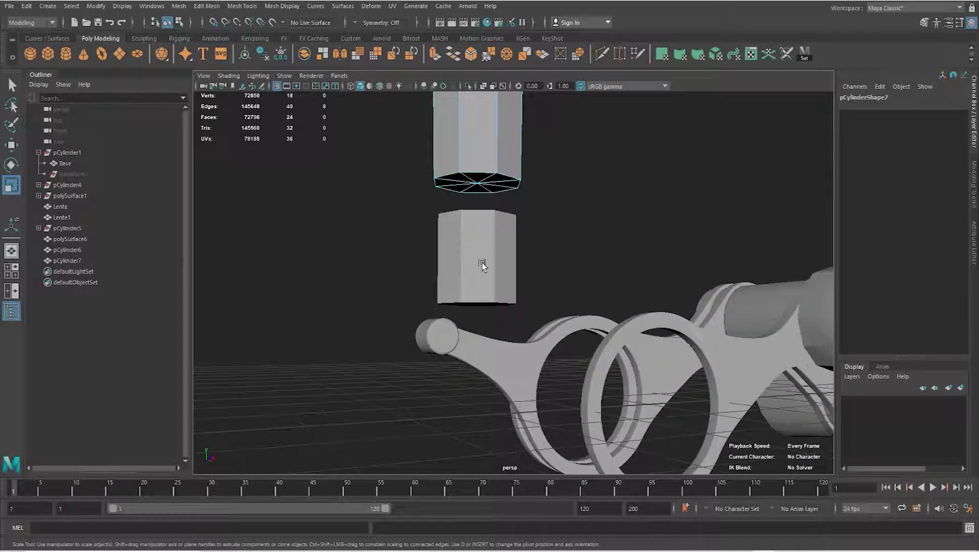
{"action": "left_click", "coordinate": [481, 264]}
{"action": "scroll", "coordinate": [469, 263], "scroll_direction": "up", "scroll_amount": 3}
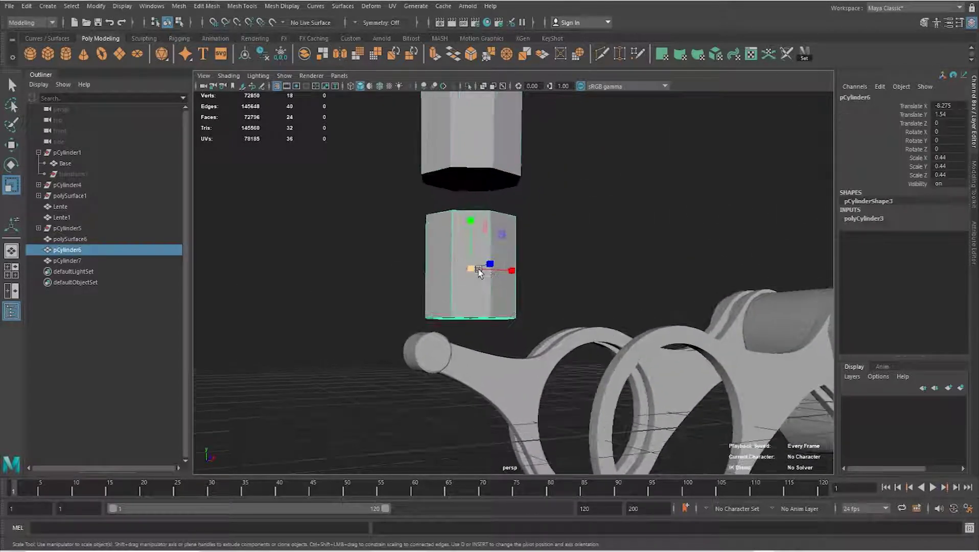
{"action": "left_click", "coordinate": [859, 220]}
{"action": "left_click", "coordinate": [900, 244]}
{"action": "middle_click_drag", "start_coordinate": [900, 244], "coordinate": [729, 240]}
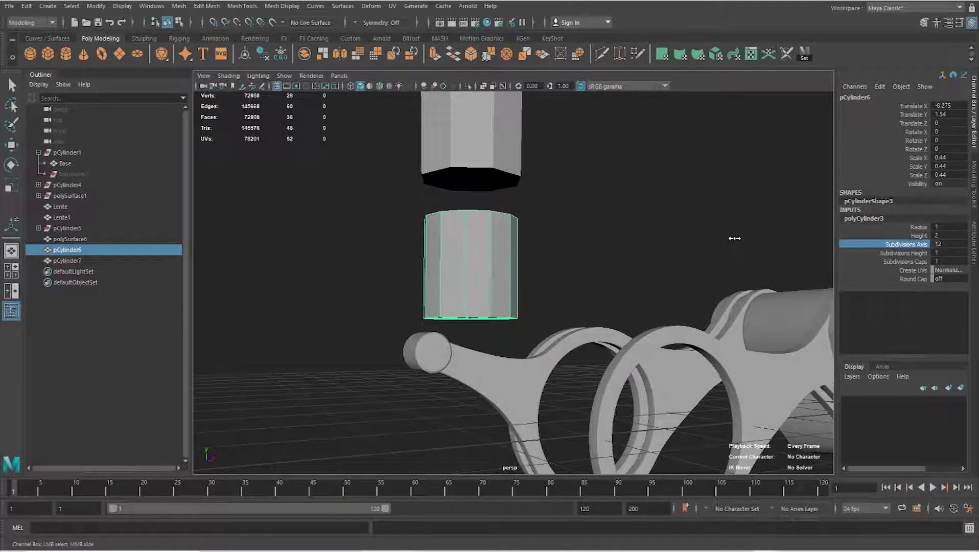
{"action": "scroll", "coordinate": [583, 272], "scroll_direction": "up", "scroll_amount": 1}
- Duplicate pCylinder6, then move and scale the copy into a 0.375 collar under the stem
{"action": "key", "text": "ctrl+d"}
{"action": "key", "text": "w"}
{"action": "left_click_drag", "start_coordinate": [466, 219], "coordinate": [465, 185]}
{"action": "key", "text": "r"}
{"action": "left_click_drag", "start_coordinate": [466, 231], "coordinate": [464, 230]}
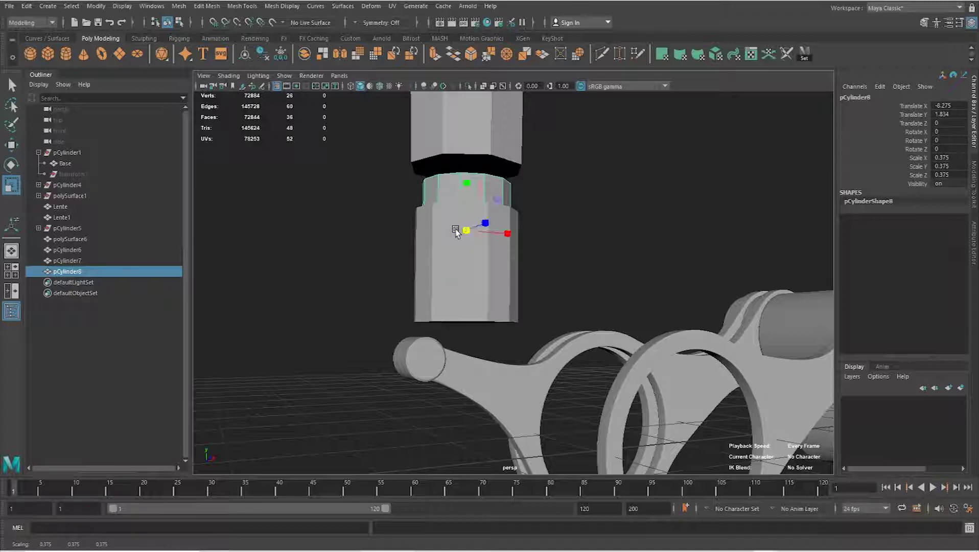
{"action": "key", "text": "w"}
{"action": "left_click_drag", "start_coordinate": [466, 185], "coordinate": [468, 177]}
- Shrink pCylinder6 to scale 0.234 to form the narrow tip
{"action": "left_click", "coordinate": [463, 259]}
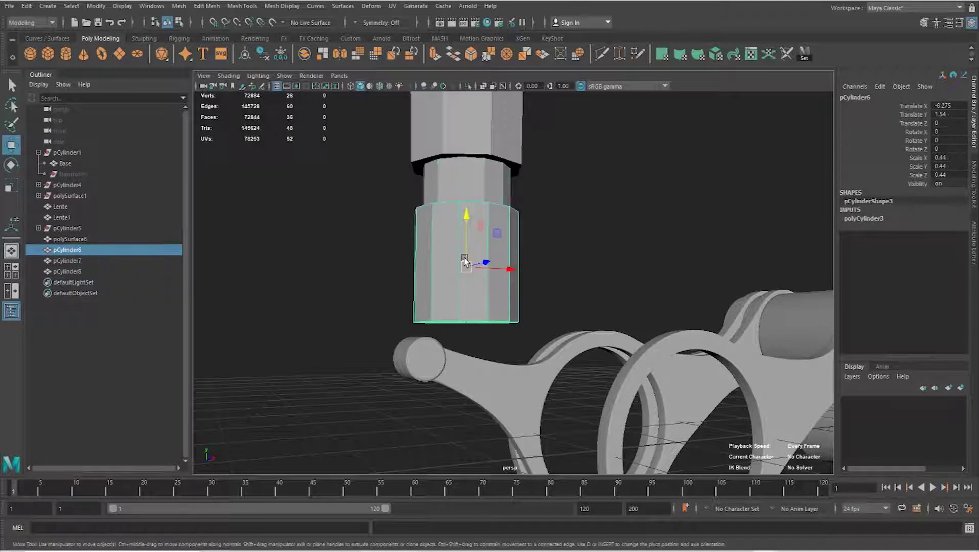
{"action": "left_click_drag", "start_coordinate": [464, 266], "coordinate": [440, 275]}
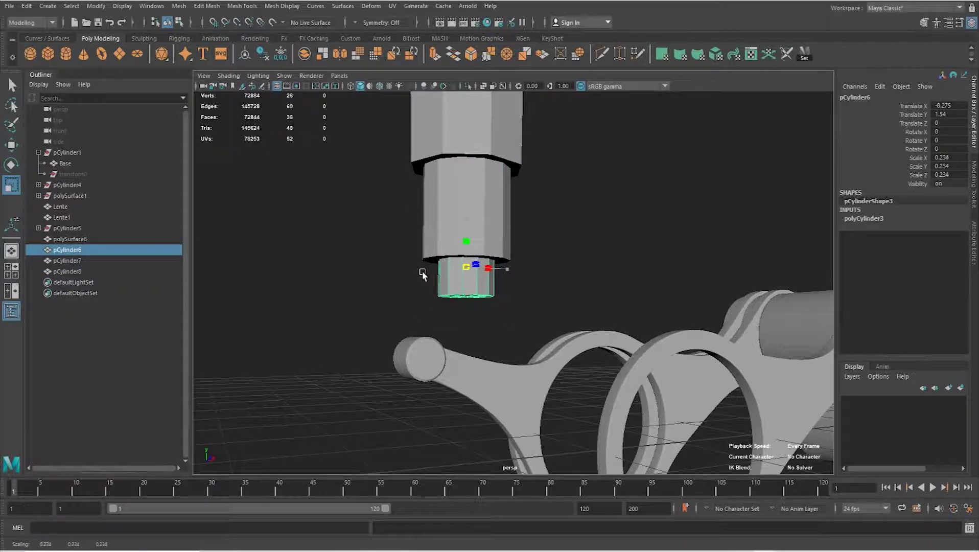
{"action": "mouse_move", "coordinate": [482, 285]}
{"action": "left_mouse_down", "text": "alt"}
{"action": "mouse_move", "coordinate": [472, 278]}
{"action": "mouse_move", "coordinate": [502, 286]}
{"action": "mouse_move", "coordinate": [534, 241]}
{"action": "left_mouse_up", "text": "alt"}
{"action": "mouse_move", "coordinate": [513, 282]}
{"action": "left_mouse_down", "text": "alt"}
{"action": "mouse_move", "coordinate": [477, 266]}
{"action": "mouse_move", "coordinate": [501, 302]}
{"action": "mouse_move", "coordinate": [536, 286]}
{"action": "left_mouse_up", "text": "alt"}
- Create a polygon sphere and move it under the handle stem
{"action": "key", "text": "g"}
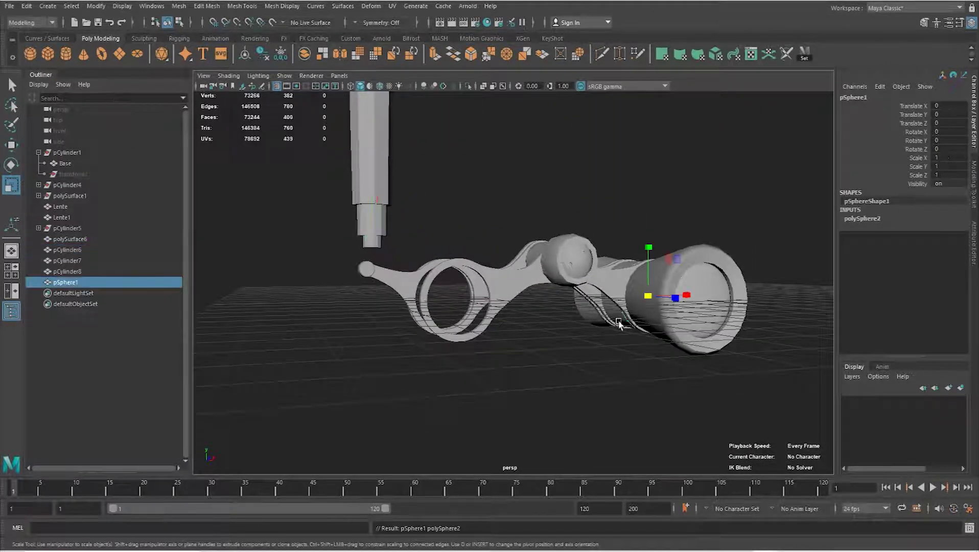
{"action": "left_click_drag", "start_coordinate": [677, 321], "coordinate": [379, 319], "text": "alt"}
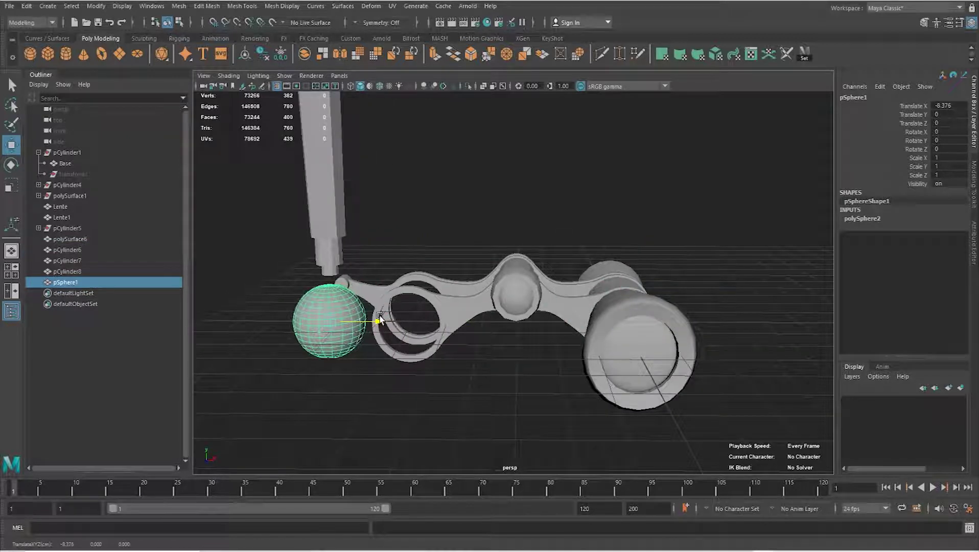
{"action": "left_click", "coordinate": [862, 218]}
{"action": "left_click", "coordinate": [897, 236]}
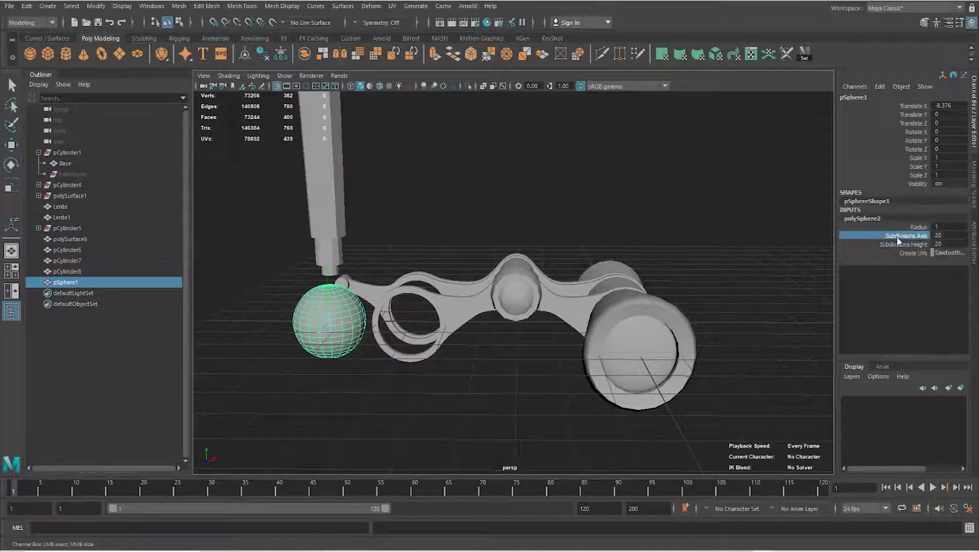
{"action": "key", "text": "f"}
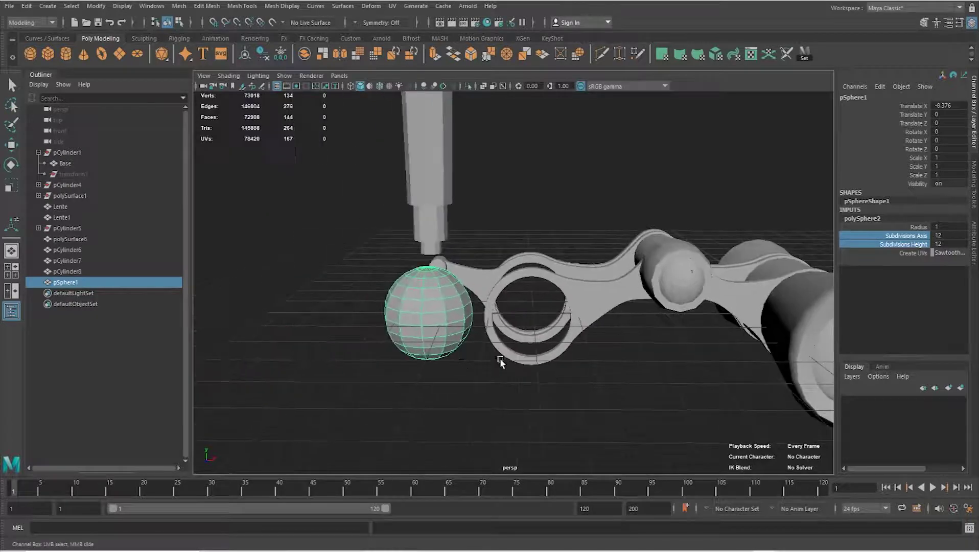
{"action": "scroll", "coordinate": [509, 351], "scroll_direction": "up", "scroll_amount": 4}
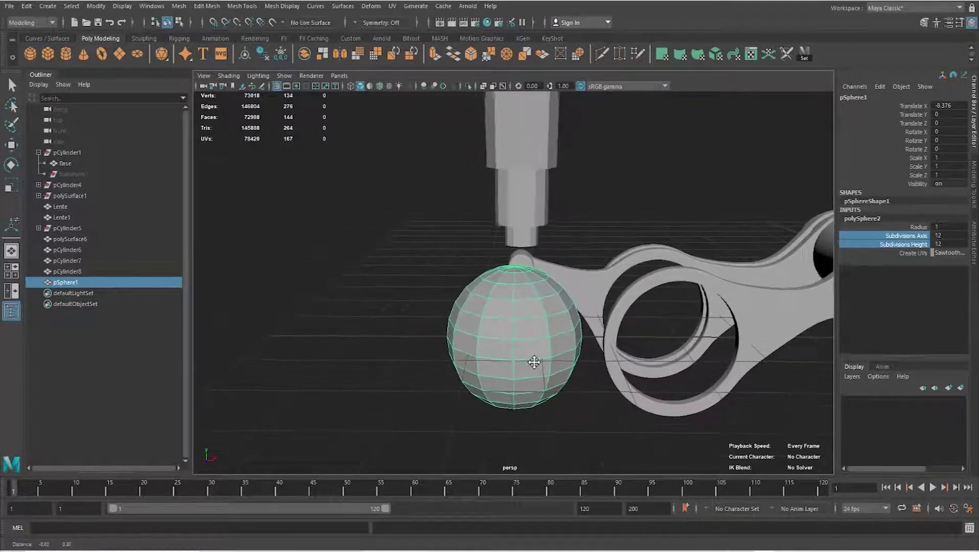
{"action": "scroll", "coordinate": [531, 349], "scroll_direction": "up", "scroll_amount": 3}
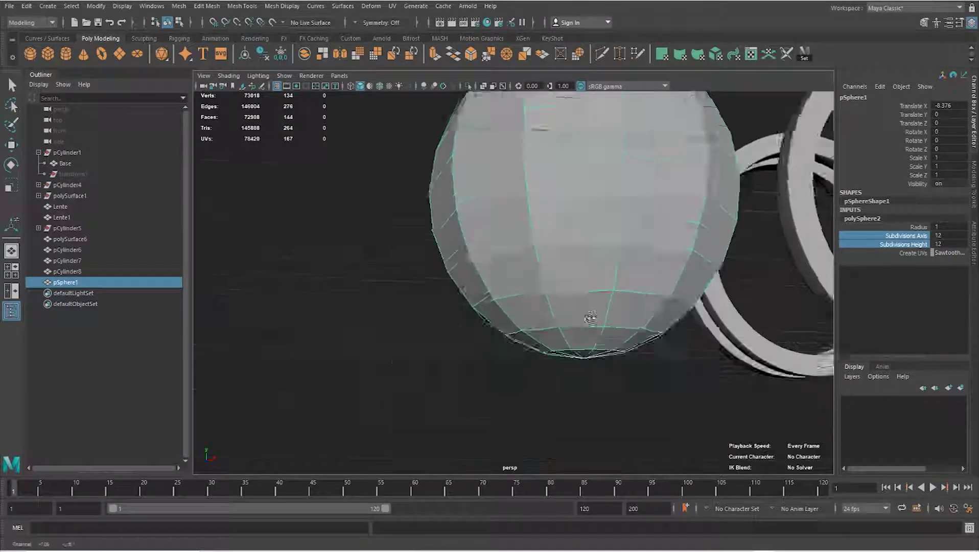
{"action": "scroll", "coordinate": [570, 306], "scroll_direction": "up", "scroll_amount": 3}
- Check the stem tip cylinder's settings, reselect the sphere and work in an enlarged front view
{"action": "left_click", "coordinate": [541, 217]}
{"action": "key", "text": "w"}
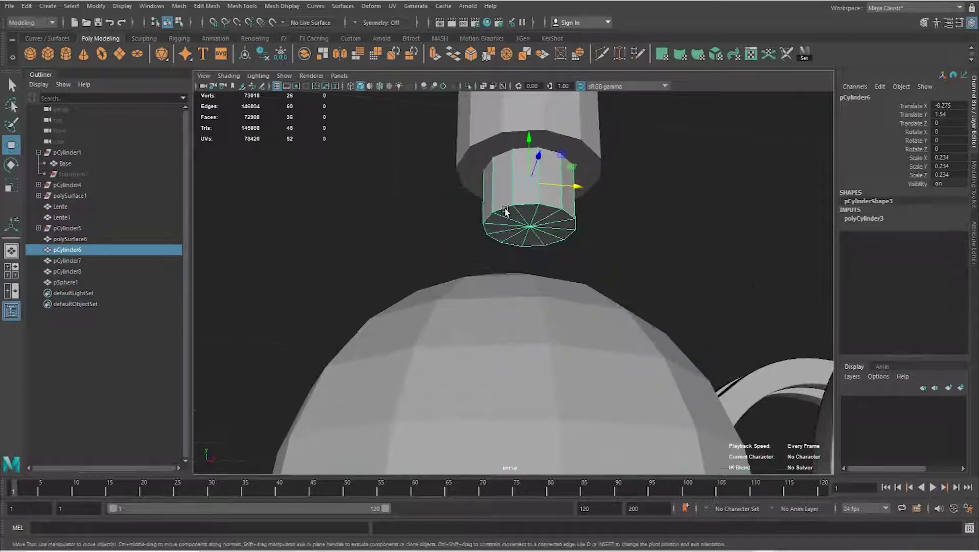
{"action": "left_click", "coordinate": [850, 225]}
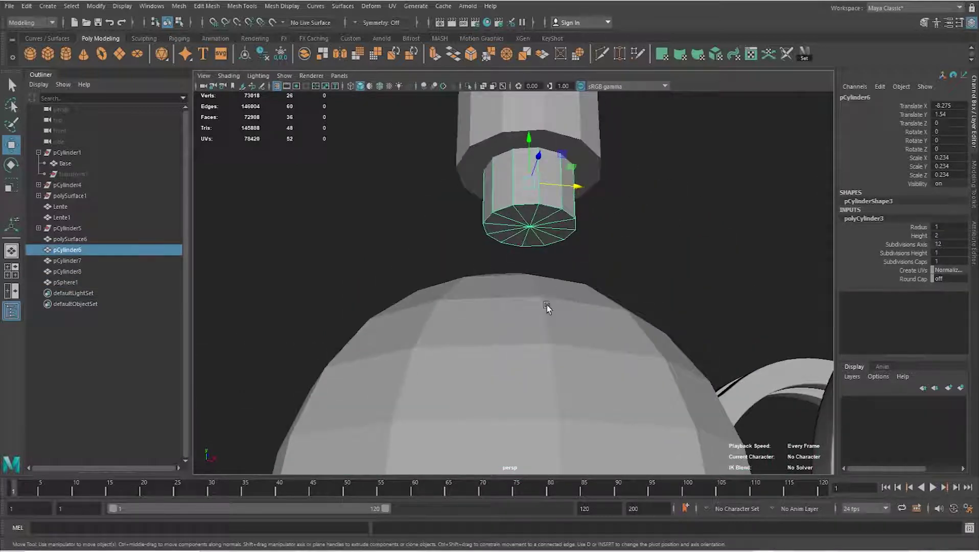
{"action": "left_click", "coordinate": [531, 316]}
{"action": "mouse_move", "coordinate": [531, 319]}
{"action": "left_mouse_down", "text": "alt"}
{"action": "mouse_move", "coordinate": [499, 300]}
{"action": "mouse_move", "coordinate": [520, 341]}
{"action": "mouse_move", "coordinate": [448, 356]}
{"action": "mouse_move", "coordinate": [124, 313]}
{"action": "left_mouse_up", "text": "alt"}
{"action": "key", "text": "r"}
{"action": "left_click", "coordinate": [12, 270]}
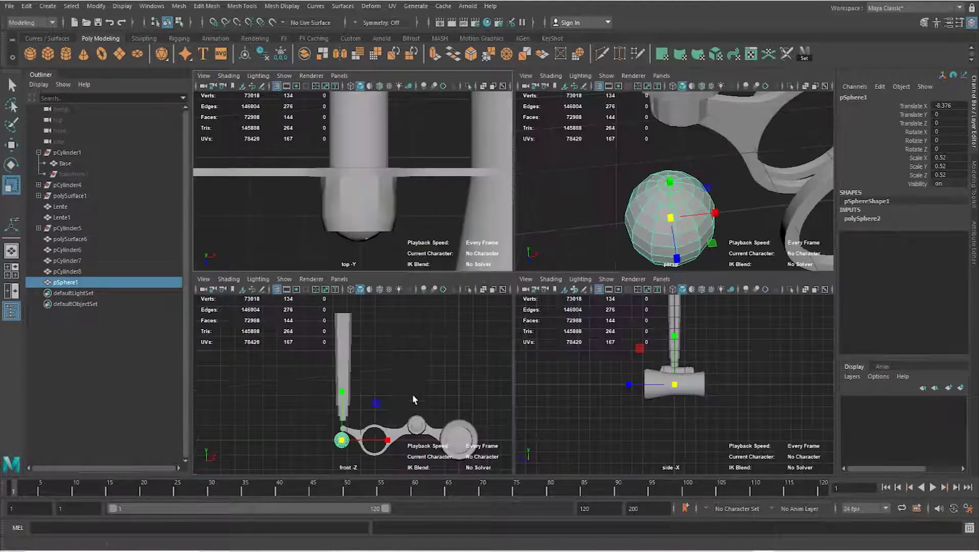
{"action": "key", "text": "space"}
{"action": "scroll", "coordinate": [392, 392], "scroll_direction": "up", "scroll_amount": 1}
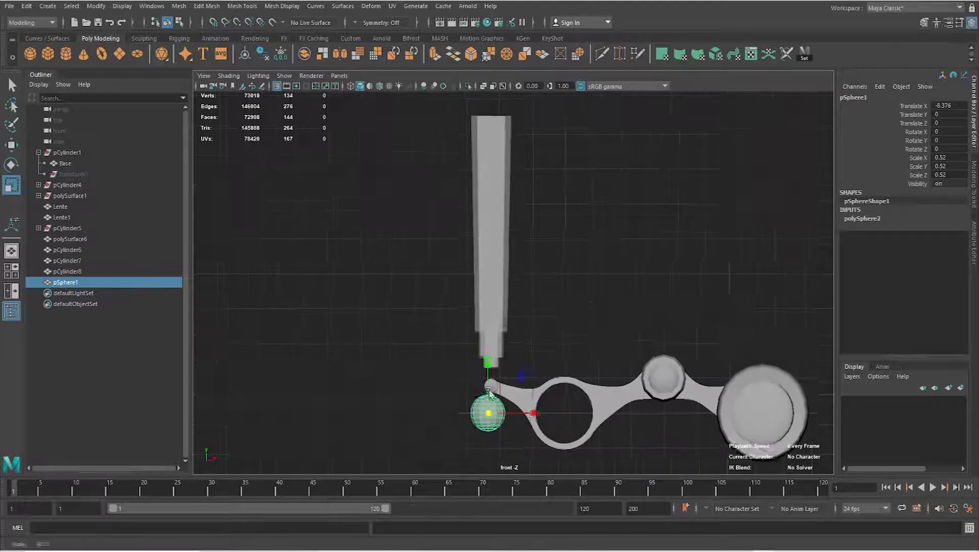
{"action": "scroll", "coordinate": [465, 393], "scroll_direction": "up", "scroll_amount": 3}
{"action": "scroll", "coordinate": [629, 343], "scroll_direction": "up", "scroll_amount": 3}
{"action": "scroll", "coordinate": [463, 323], "scroll_direction": "up", "scroll_amount": 3}
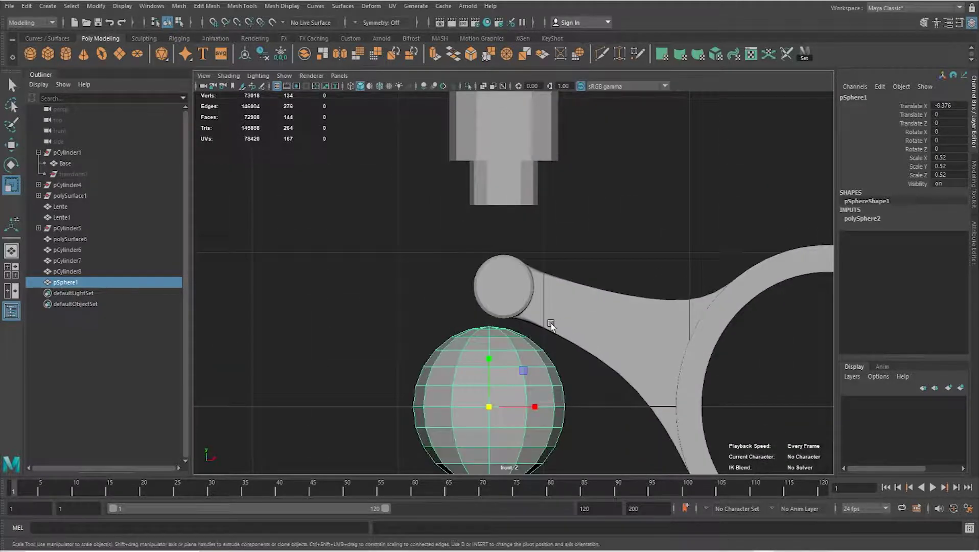
- Rotate the sphere to 90 degrees on X
{"action": "key", "text": "e"}
{"action": "left_click", "coordinate": [913, 149]}
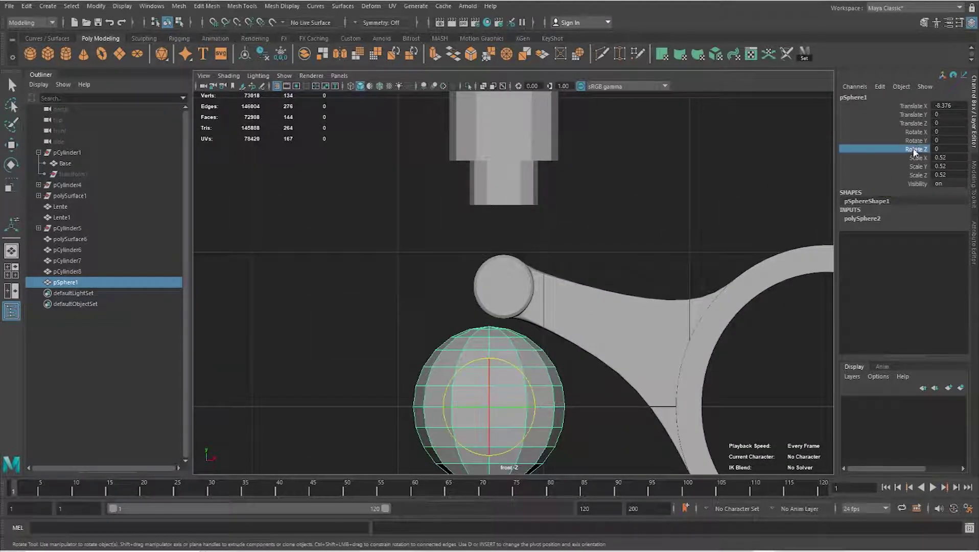
{"action": "left_click", "coordinate": [914, 132]}
{"action": "middle_click_drag", "start_coordinate": [914, 132], "coordinate": [953, 135]}
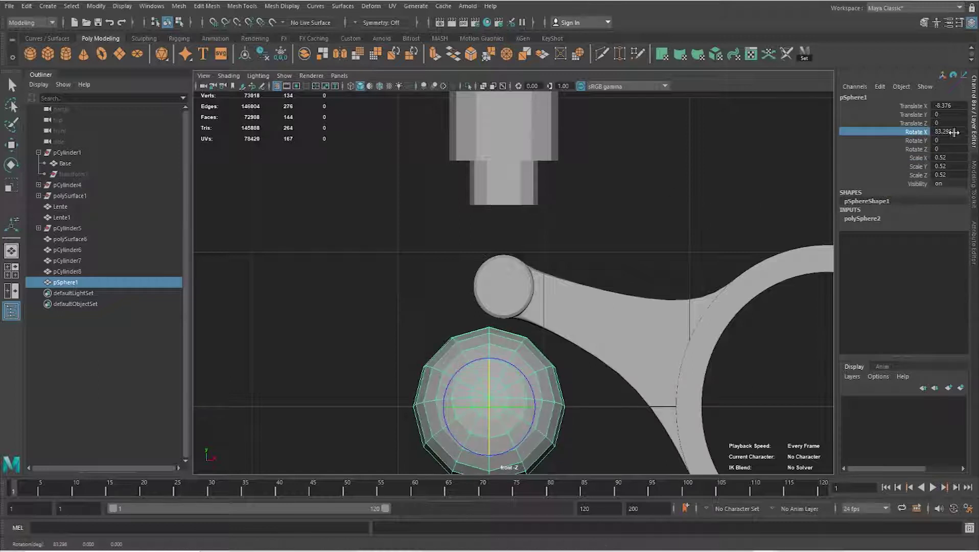
{"action": "type", "text": "0"}
{"action": "key", "text": "Return"}
{"action": "middle_click_drag", "start_coordinate": [555, 354], "coordinate": [575, 308], "text": "alt"}
- Move the sphere up beneath the stem tip and scale it to 0.5
{"action": "key", "text": "w"}
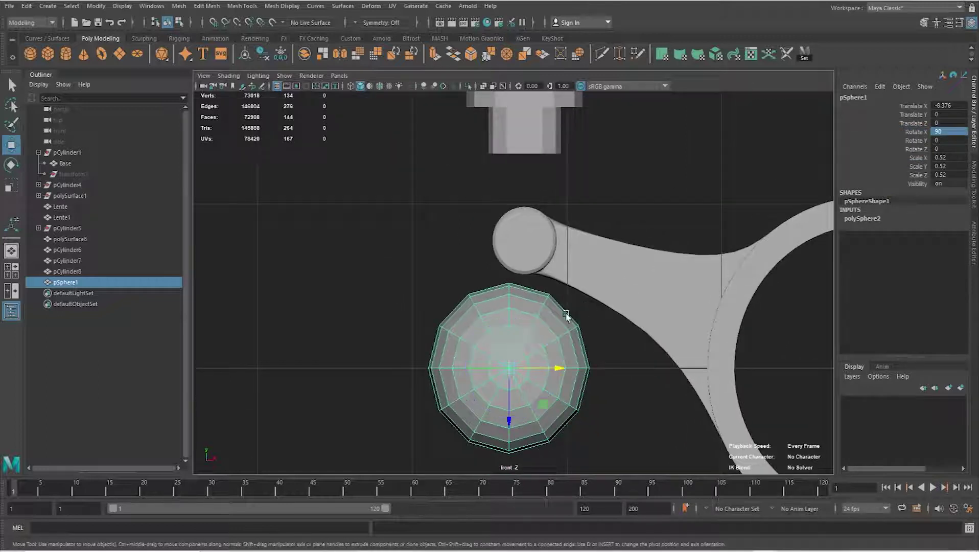
{"action": "left_click_drag", "start_coordinate": [508, 413], "coordinate": [519, 276]}
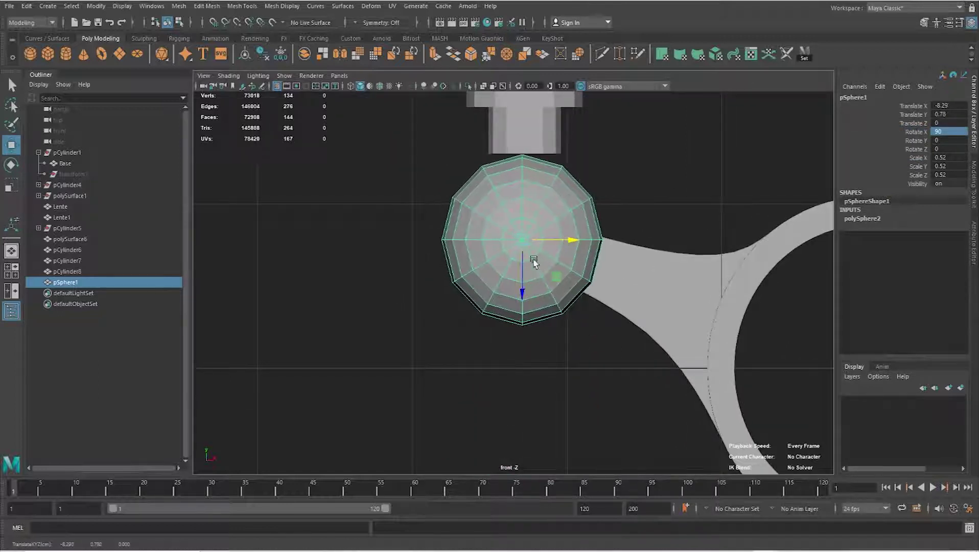
{"action": "key", "text": "r"}
{"action": "mouse_move", "coordinate": [519, 276]}
{"action": "middle_mouse_down"}
{"action": "mouse_move", "coordinate": [428, 249]}
{"action": "mouse_move", "coordinate": [521, 258]}
{"action": "middle_mouse_up"}
{"action": "type", "text": ".5"}
{"action": "key", "text": "Return"}
- Raise the sphere's axis subdivisions to 24
{"action": "scroll", "coordinate": [575, 342], "scroll_direction": "down", "scroll_amount": 3}
{"action": "key", "text": "space"}
{"action": "key", "text": "space"}
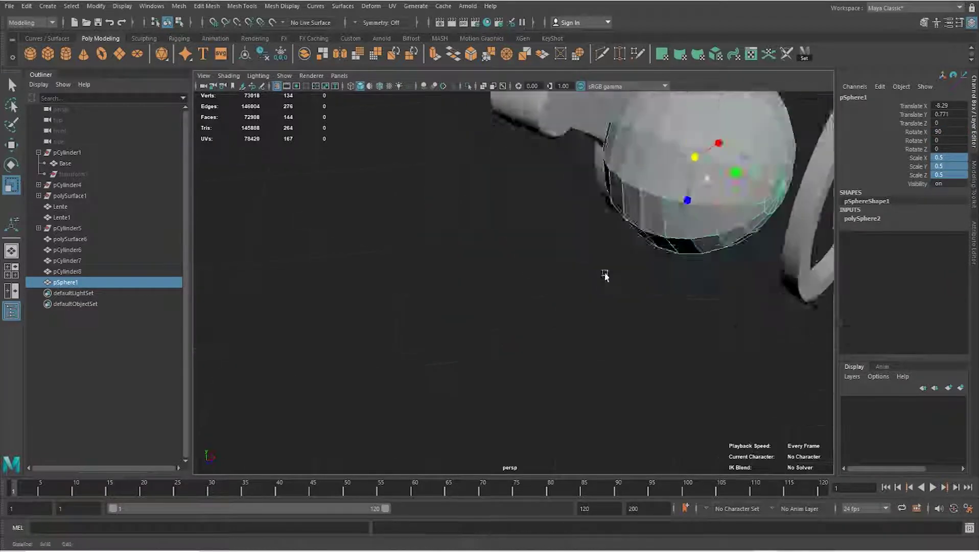
{"action": "scroll", "coordinate": [604, 276], "scroll_direction": "down", "scroll_amount": 3}
{"action": "mouse_move", "coordinate": [546, 308]}
{"action": "left_mouse_down", "text": "alt"}
{"action": "mouse_move", "coordinate": [585, 273]}
{"action": "mouse_move", "coordinate": [601, 275]}
{"action": "mouse_move", "coordinate": [568, 301]}
{"action": "mouse_move", "coordinate": [642, 321]}
{"action": "mouse_move", "coordinate": [667, 316]}
{"action": "mouse_move", "coordinate": [515, 310]}
{"action": "mouse_move", "coordinate": [485, 280]}
{"action": "mouse_move", "coordinate": [502, 295]}
{"action": "left_mouse_up", "text": "alt"}
{"action": "scroll", "coordinate": [629, 277], "scroll_direction": "up", "scroll_amount": 3}
{"action": "scroll", "coordinate": [502, 294], "scroll_direction": "up", "scroll_amount": 2}
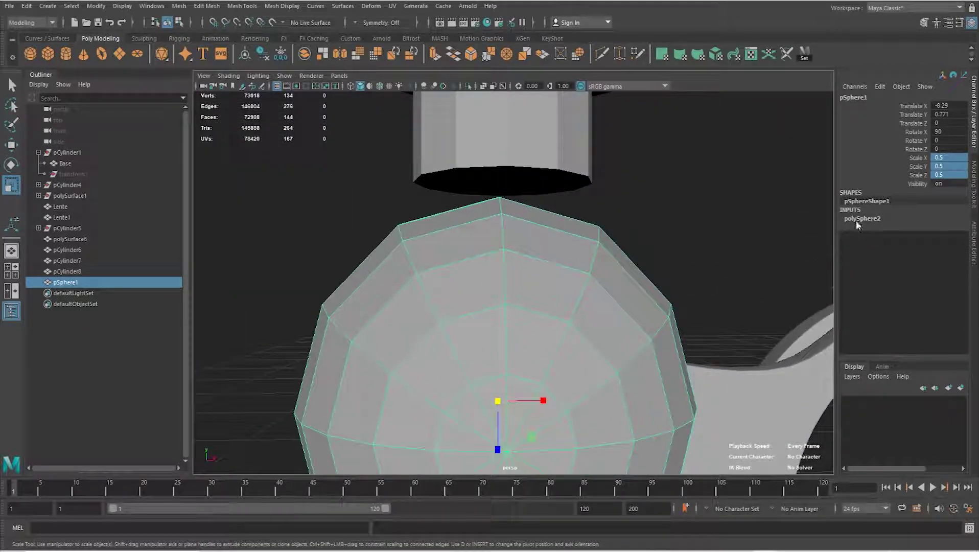
{"action": "left_click", "coordinate": [857, 223]}
{"action": "left_click", "coordinate": [893, 235]}
{"action": "mouse_move", "coordinate": [756, 216]}
{"action": "middle_mouse_down"}
{"action": "mouse_move", "coordinate": [734, 216]}
{"action": "mouse_move", "coordinate": [766, 217]}
{"action": "mouse_move", "coordinate": [708, 235]}
{"action": "middle_mouse_up"}
{"action": "mouse_move", "coordinate": [708, 236]}
{"action": "left_mouse_down", "text": "alt"}
{"action": "mouse_move", "coordinate": [520, 253]}
{"action": "mouse_move", "coordinate": [594, 247]}
{"action": "mouse_move", "coordinate": [581, 227]}
{"action": "mouse_move", "coordinate": [588, 242]}
{"action": "left_mouse_up", "text": "alt"}
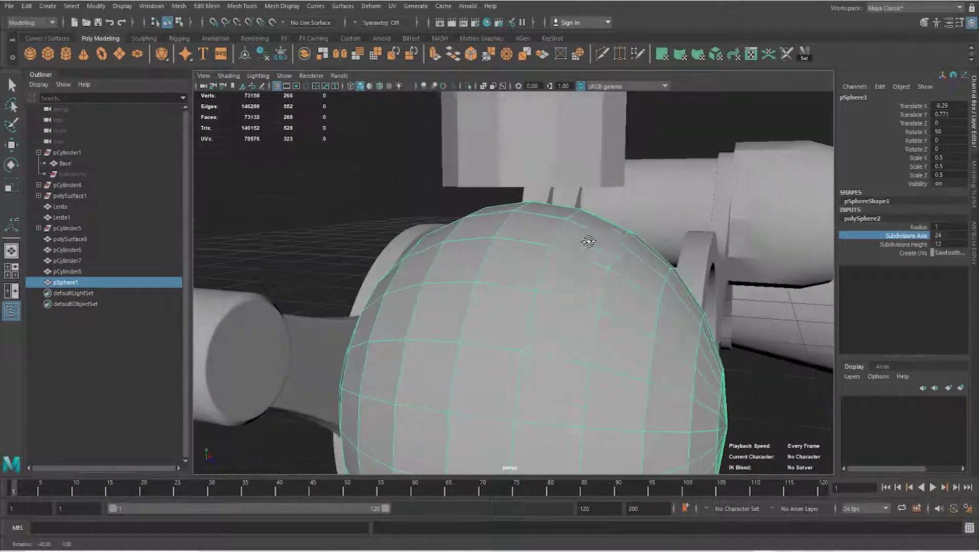
- Raise the sphere up against the stem tip and nudge it sideways into line
{"action": "key", "text": "w"}
{"action": "mouse_move", "coordinate": [535, 408]}
{"action": "left_mouse_down", "text": "alt"}
{"action": "mouse_move", "coordinate": [531, 415]}
{"action": "mouse_move", "coordinate": [547, 368]}
{"action": "mouse_move", "coordinate": [697, 376]}
{"action": "left_mouse_up", "text": "alt"}
{"action": "mouse_move", "coordinate": [477, 329]}
{"action": "left_mouse_down"}
{"action": "mouse_move", "coordinate": [485, 317]}
{"action": "mouse_move", "coordinate": [307, 317]}
{"action": "mouse_move", "coordinate": [426, 328]}
{"action": "left_mouse_up"}
{"action": "right_click_drag", "start_coordinate": [416, 321], "coordinate": [505, 327], "text": "alt"}
- Delete four sphere faces around the stem tip to open a hole
{"action": "right_click_drag", "start_coordinate": [544, 268], "coordinate": [543, 292]}
{"action": "left_click", "coordinate": [535, 279]}
{"action": "key", "text": "5"}
{"action": "scroll", "coordinate": [514, 290], "scroll_direction": "up", "scroll_amount": 2}
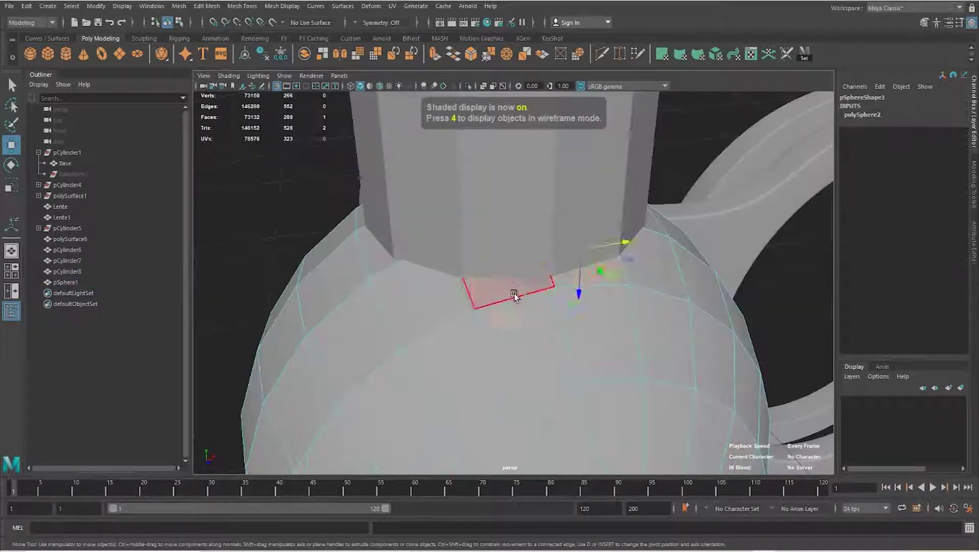
{"action": "key", "text": "Delete"}
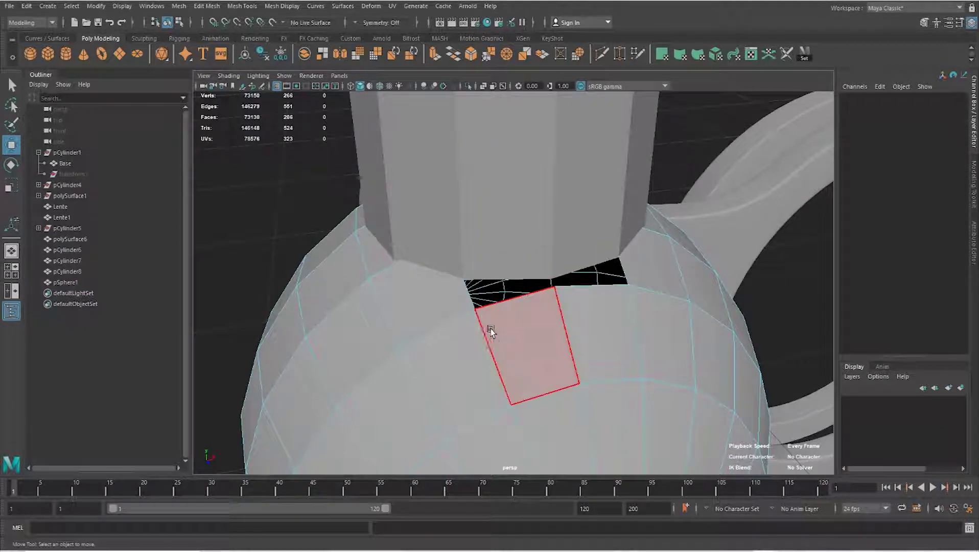
{"action": "mouse_move", "coordinate": [459, 343]}
{"action": "left_mouse_down", "text": "alt"}
{"action": "mouse_move", "coordinate": [550, 306]}
{"action": "mouse_move", "coordinate": [585, 327]}
{"action": "left_mouse_up", "text": "alt"}
{"action": "left_click", "coordinate": [547, 291]}
{"action": "key", "text": "Delete"}
{"action": "left_click", "coordinate": [509, 260]}
{"action": "key", "text": "Delete"}
{"action": "mouse_move", "coordinate": [480, 306]}
{"action": "left_mouse_down", "text": "alt"}
{"action": "mouse_move", "coordinate": [504, 312]}
{"action": "mouse_move", "coordinate": [402, 273]}
{"action": "left_mouse_up", "text": "alt"}
{"action": "left_click", "coordinate": [408, 276]}
{"action": "key", "text": "Delete"}
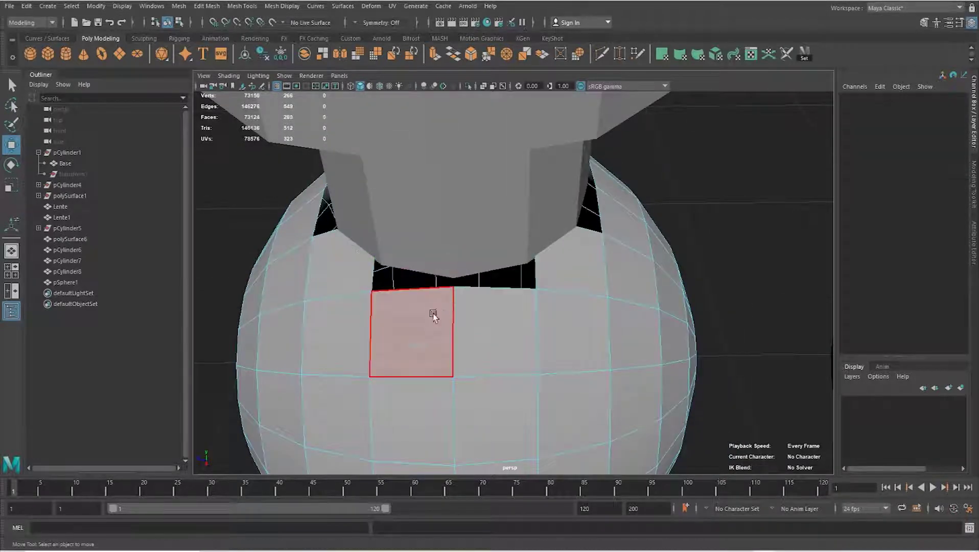
{"action": "left_click_drag", "start_coordinate": [433, 316], "coordinate": [488, 331], "text": "alt"}
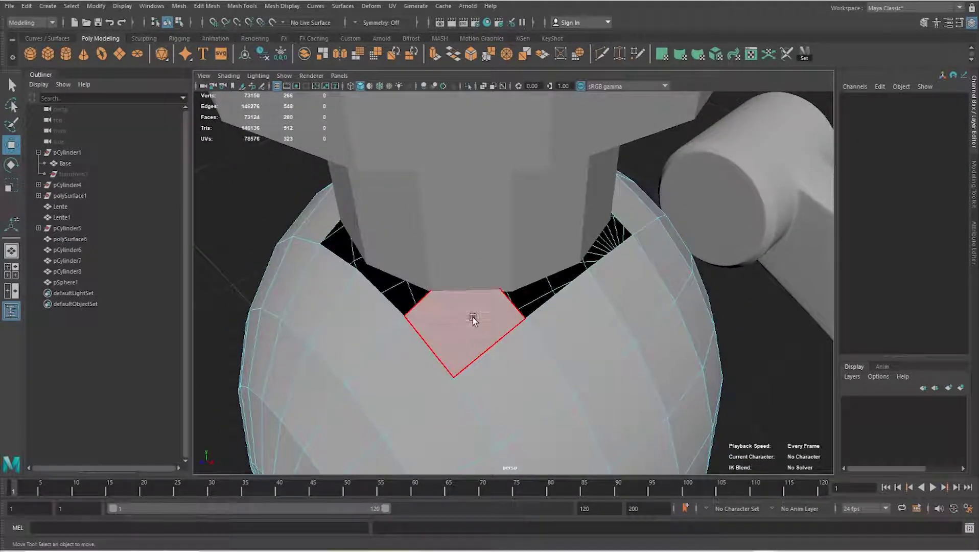
- Return to object mode and select both the stem tip cylinder and the sphere
{"action": "key", "text": "F8"}
{"action": "left_click", "coordinate": [489, 253]}
{"action": "left_click", "coordinate": [555, 324], "text": "shift"}
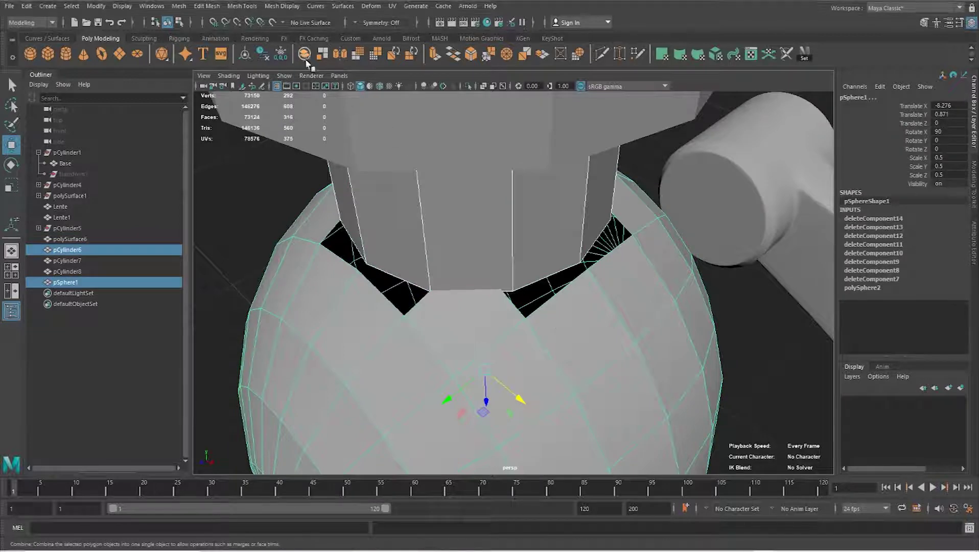
- Combine the stem cylinder and sphere into one mesh and snap the first gap vertex into place
{"action": "left_click", "coordinate": [306, 60]}
{"action": "left_click_drag", "start_coordinate": [465, 327], "coordinate": [466, 268], "text": "alt"}
{"action": "right_click_drag", "start_coordinate": [466, 266], "coordinate": [436, 299]}
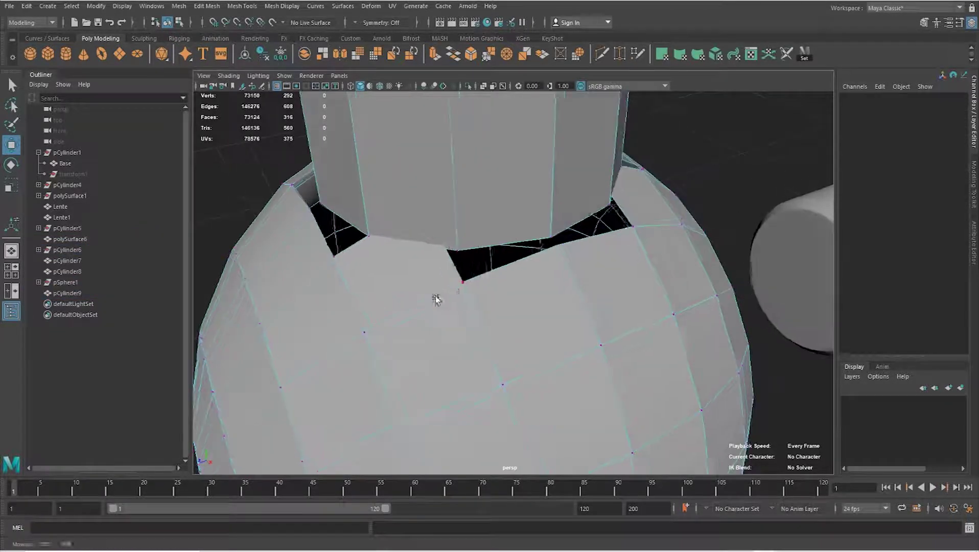
{"action": "left_click", "coordinate": [461, 281]}
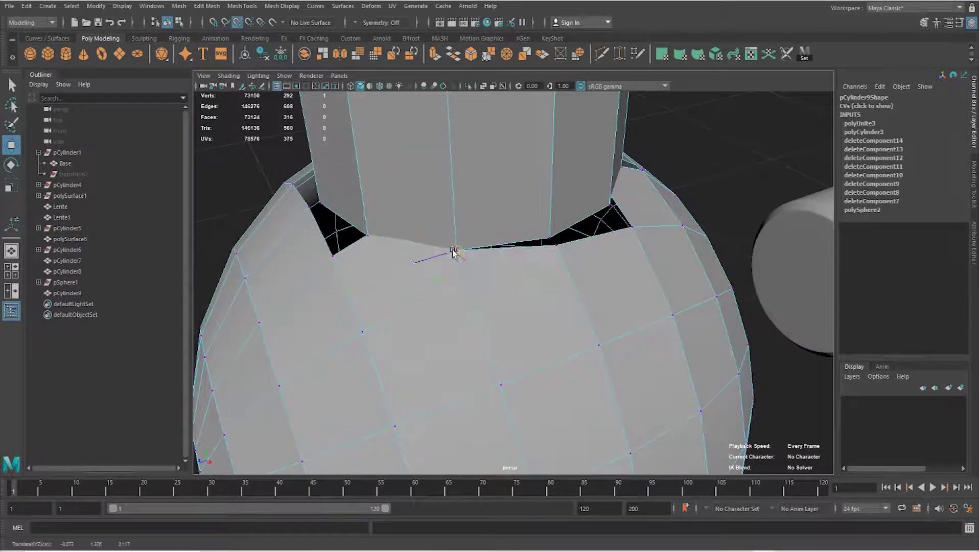
{"action": "middle_click_drag", "start_coordinate": [556, 247], "coordinate": [513, 259]}
- Pull the remaining gap vertices down onto the sphere's ring
{"action": "mouse_move", "coordinate": [451, 306]}
{"action": "left_mouse_down", "text": "alt"}
{"action": "mouse_move", "coordinate": [527, 306]}
{"action": "mouse_move", "coordinate": [514, 308]}
{"action": "mouse_move", "coordinate": [516, 319]}
{"action": "left_mouse_up", "text": "alt"}
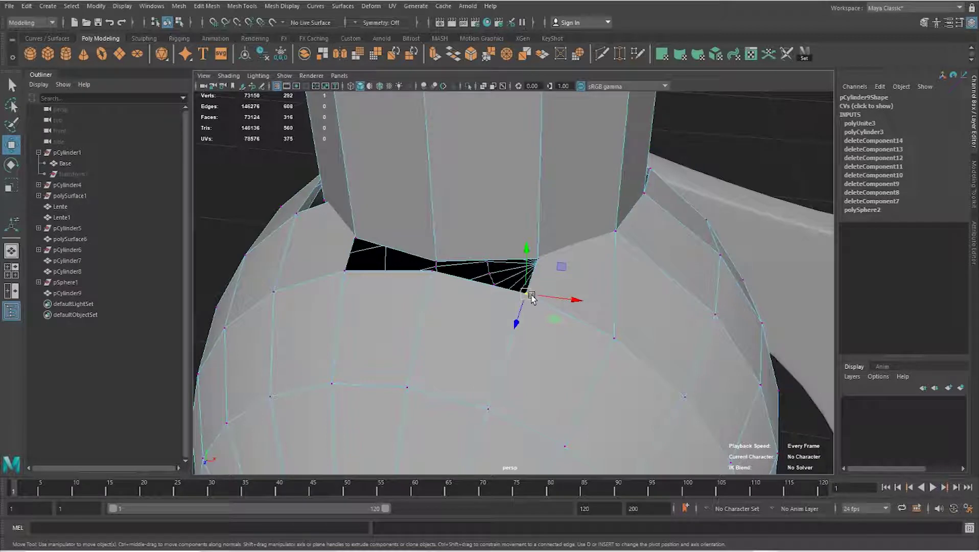
{"action": "mouse_move", "coordinate": [491, 285]}
{"action": "left_mouse_down", "text": "alt"}
{"action": "mouse_move", "coordinate": [551, 301]}
{"action": "mouse_move", "coordinate": [524, 320]}
{"action": "mouse_move", "coordinate": [493, 306]}
{"action": "mouse_move", "coordinate": [480, 321]}
{"action": "mouse_move", "coordinate": [555, 320]}
{"action": "left_mouse_up", "text": "alt"}
{"action": "left_click_drag", "start_coordinate": [656, 294], "coordinate": [668, 295]}
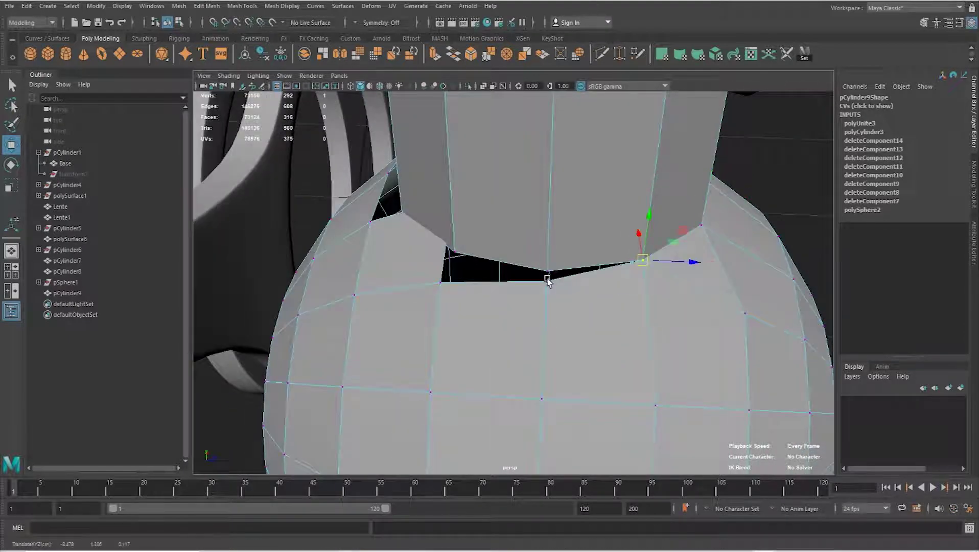
{"action": "left_click_drag", "start_coordinate": [546, 277], "coordinate": [560, 306]}
{"action": "left_click_drag", "start_coordinate": [547, 274], "coordinate": [547, 271]}
{"action": "left_click_drag", "start_coordinate": [440, 282], "coordinate": [450, 300]}
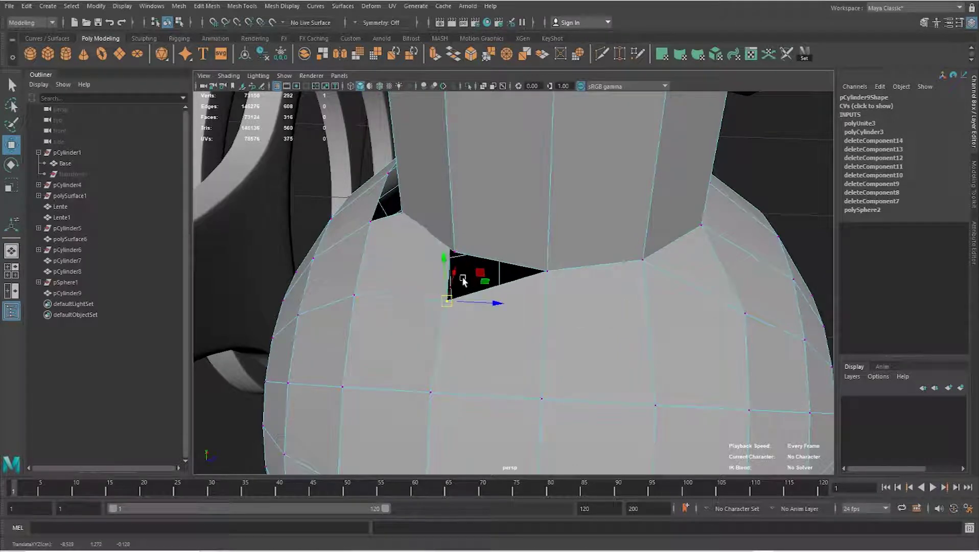
- Snap the last gap-corner vertex onto the ring and pick a cylinder cap triangle
{"action": "left_click_drag", "start_coordinate": [455, 252], "coordinate": [564, 306], "text": "alt"}
{"action": "left_click", "coordinate": [610, 283]}
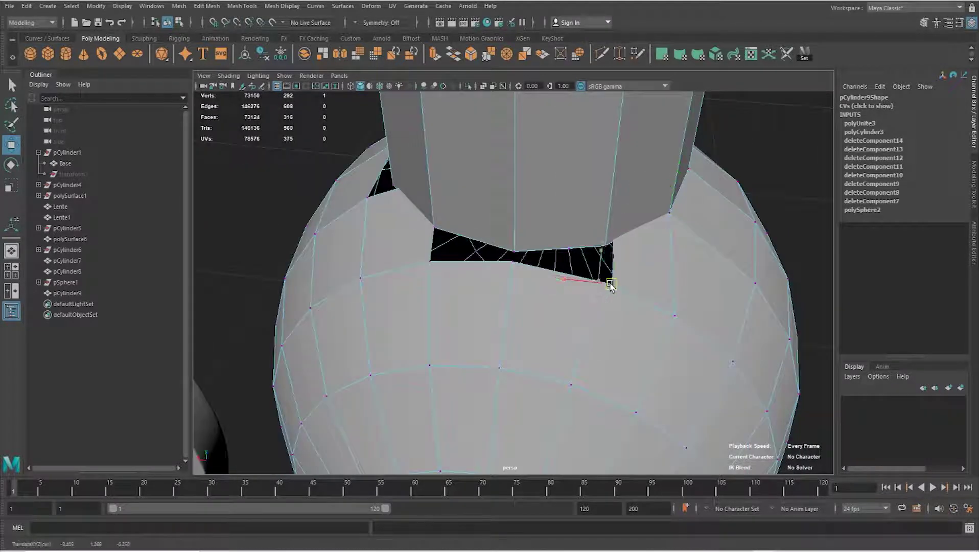
{"action": "mouse_move", "coordinate": [512, 265]}
{"action": "left_mouse_down"}
{"action": "mouse_move", "coordinate": [515, 279]}
{"action": "mouse_move", "coordinate": [546, 263]}
{"action": "mouse_move", "coordinate": [553, 298]}
{"action": "left_mouse_up"}
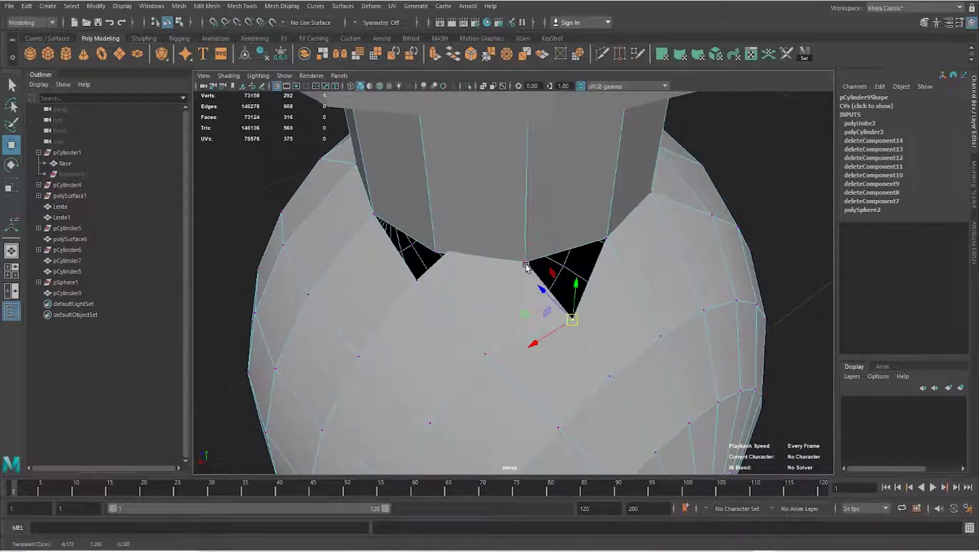
{"action": "middle_click_drag", "start_coordinate": [526, 265], "coordinate": [522, 258]}
{"action": "left_click_drag", "start_coordinate": [503, 311], "coordinate": [571, 272], "text": "alt"}
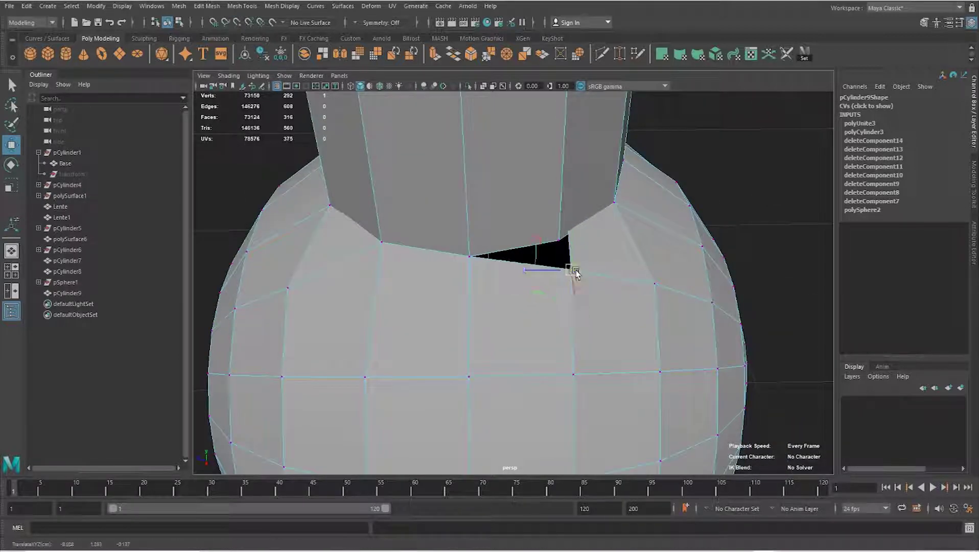
{"action": "mouse_move", "coordinate": [452, 292]}
{"action": "left_mouse_down", "text": "alt"}
{"action": "mouse_move", "coordinate": [522, 308]}
{"action": "mouse_move", "coordinate": [509, 295]}
{"action": "mouse_move", "coordinate": [549, 362]}
{"action": "mouse_move", "coordinate": [530, 292]}
{"action": "mouse_move", "coordinate": [514, 330]}
{"action": "mouse_move", "coordinate": [563, 335]}
{"action": "mouse_move", "coordinate": [590, 316]}
{"action": "mouse_move", "coordinate": [582, 306]}
{"action": "mouse_move", "coordinate": [583, 338]}
{"action": "mouse_move", "coordinate": [551, 256]}
{"action": "mouse_move", "coordinate": [607, 330]}
{"action": "mouse_move", "coordinate": [511, 334]}
{"action": "mouse_move", "coordinate": [565, 350]}
{"action": "mouse_move", "coordinate": [500, 279]}
{"action": "mouse_move", "coordinate": [544, 286]}
{"action": "mouse_move", "coordinate": [645, 275]}
{"action": "mouse_move", "coordinate": [684, 306]}
{"action": "mouse_move", "coordinate": [686, 282]}
{"action": "mouse_move", "coordinate": [568, 231]}
{"action": "left_mouse_up", "text": "alt"}
{"action": "left_click", "coordinate": [544, 232]}
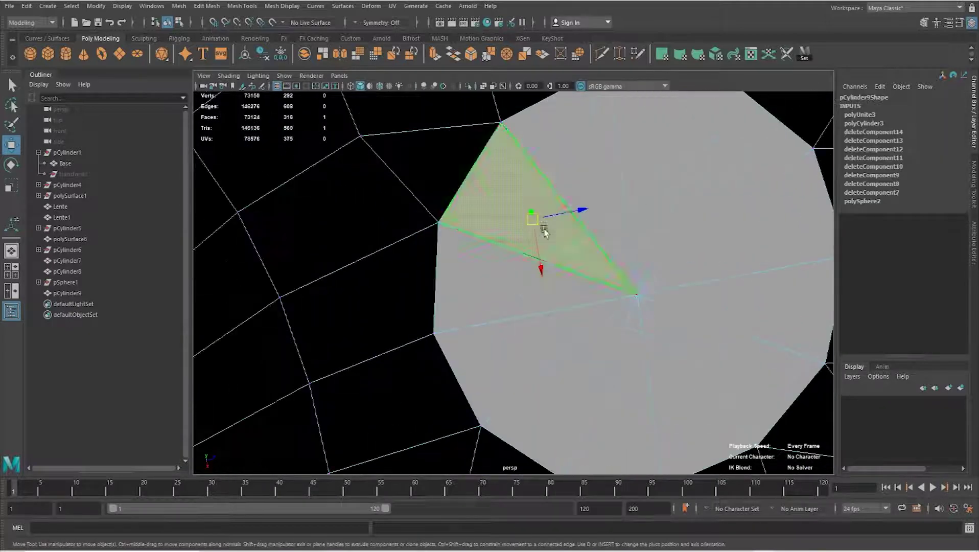
- Delete the cylinder stem's flat end cap faces
{"action": "mouse_move", "coordinate": [577, 181]}
{"action": "left_mouse_down", "text": "shift"}
{"action": "mouse_move", "coordinate": [688, 179]}
{"action": "mouse_move", "coordinate": [750, 300]}
{"action": "mouse_move", "coordinate": [628, 378]}
{"action": "mouse_move", "coordinate": [498, 303]}
{"action": "left_mouse_up", "text": "shift"}
{"action": "key", "text": "Delete"}
{"action": "mouse_move", "coordinate": [583, 295]}
{"action": "left_mouse_down", "text": "alt"}
{"action": "mouse_move", "coordinate": [538, 303]}
{"action": "mouse_move", "coordinate": [564, 279]}
{"action": "mouse_move", "coordinate": [525, 246]}
{"action": "left_mouse_up", "text": "alt"}
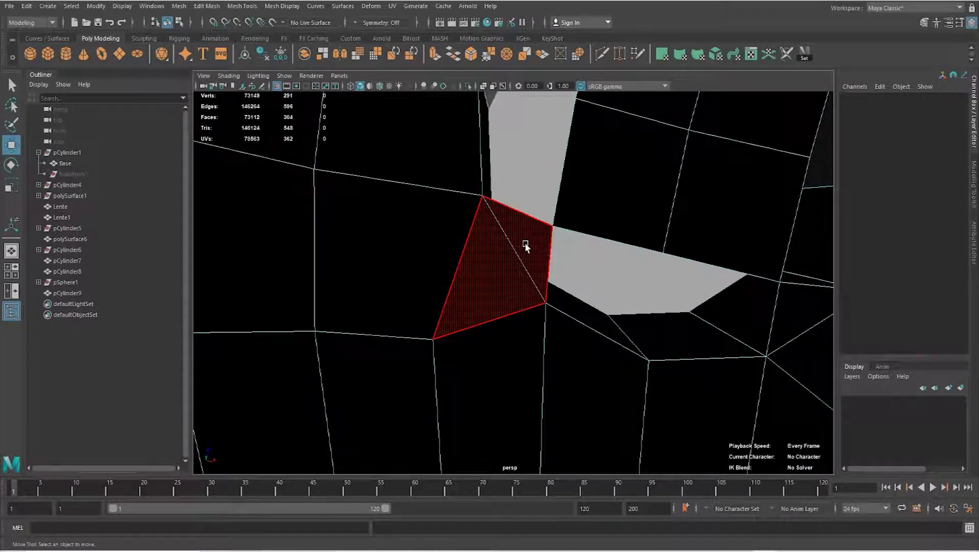
- Delete the six stray faces left inside the sphere knob
{"action": "left_click", "coordinate": [525, 246]}
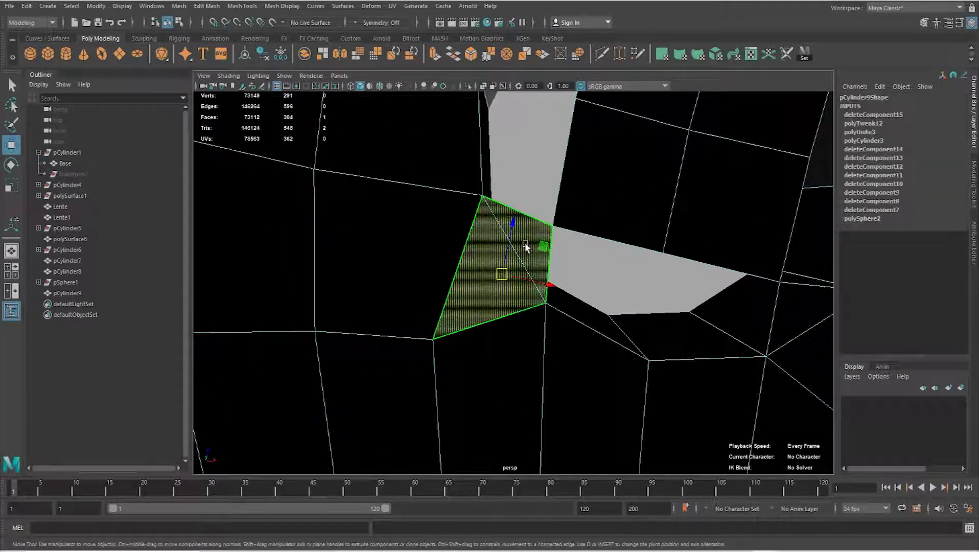
{"action": "key", "text": "Delete"}
{"action": "mouse_move", "coordinate": [577, 282]}
{"action": "left_mouse_down", "text": "alt"}
{"action": "mouse_move", "coordinate": [638, 262]}
{"action": "mouse_move", "coordinate": [533, 236]}
{"action": "mouse_move", "coordinate": [491, 249]}
{"action": "mouse_move", "coordinate": [579, 236]}
{"action": "mouse_move", "coordinate": [447, 286]}
{"action": "left_mouse_up", "text": "alt"}
{"action": "left_click", "coordinate": [447, 286]}
{"action": "key", "text": "Delete"}
{"action": "left_click", "coordinate": [481, 221]}
{"action": "key", "text": "Delete"}
{"action": "left_click", "coordinate": [397, 245]}
{"action": "key", "text": "Delete"}
{"action": "left_click", "coordinate": [260, 317]}
{"action": "key", "text": "Delete"}
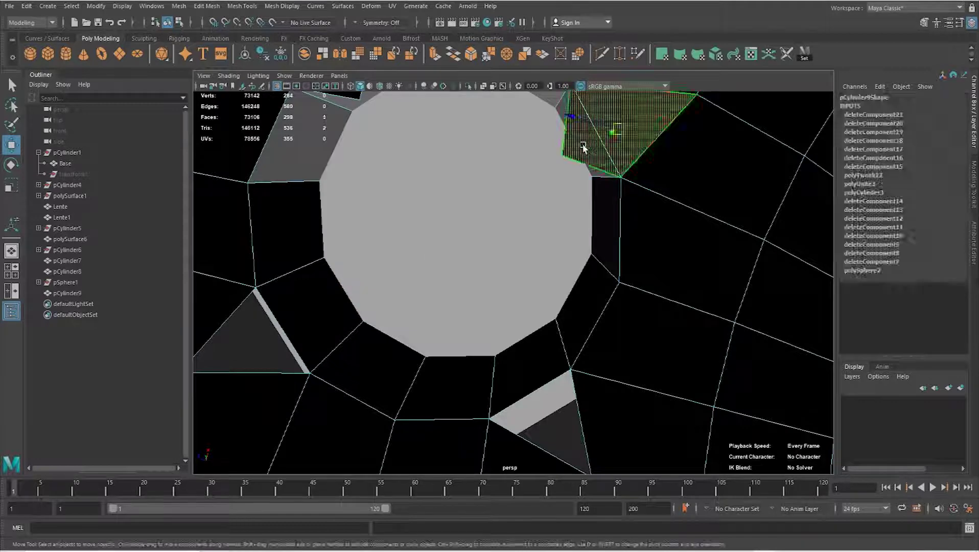
{"action": "left_click_drag", "start_coordinate": [461, 168], "coordinate": [466, 170], "text": "alt"}
{"action": "left_click", "coordinate": [466, 170]}
{"action": "key", "text": "Delete"}
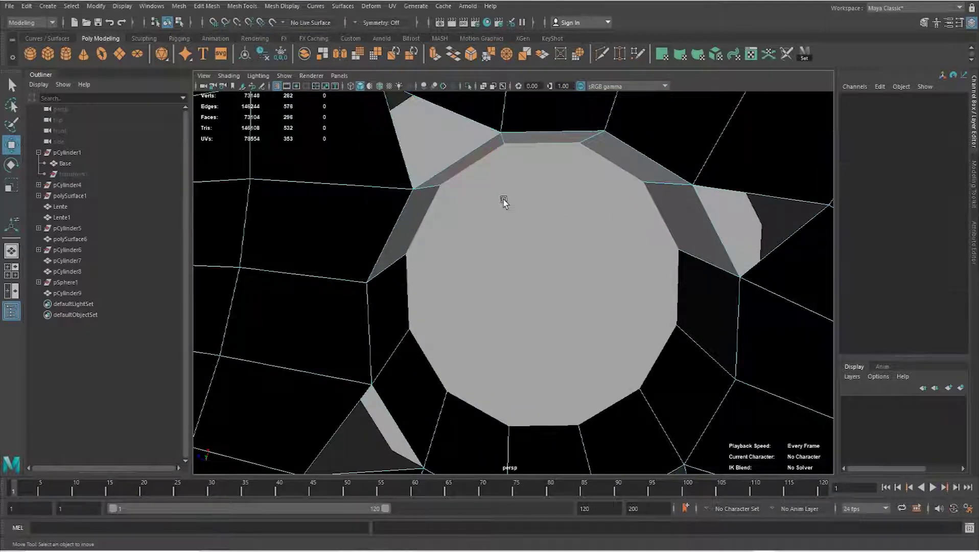
{"action": "scroll", "coordinate": [511, 255], "scroll_direction": "down", "scroll_amount": 5}
{"action": "mouse_move", "coordinate": [520, 304]}
{"action": "left_mouse_down", "text": "alt"}
{"action": "mouse_move", "coordinate": [473, 248]}
{"action": "mouse_move", "coordinate": [618, 240]}
{"action": "mouse_move", "coordinate": [437, 244]}
{"action": "left_mouse_up", "text": "alt"}
- Weld the first stem-base vertices onto matching sphere knob vertices along the seam
{"action": "right_click_drag", "start_coordinate": [437, 244], "coordinate": [426, 214]}
{"action": "left_click", "coordinate": [425, 231]}
{"action": "mouse_move", "coordinate": [426, 214]}
{"action": "left_mouse_down", "text": "alt"}
{"action": "mouse_move", "coordinate": [421, 247]}
{"action": "mouse_move", "coordinate": [406, 240]}
{"action": "left_mouse_up", "text": "alt"}
{"action": "right_click_drag", "start_coordinate": [406, 240], "coordinate": [396, 236], "text": "shift"}
{"action": "left_click_drag", "start_coordinate": [396, 236], "coordinate": [432, 245], "text": "alt"}
{"action": "right_click_drag", "start_coordinate": [429, 258], "coordinate": [409, 253], "text": "shift"}
{"action": "left_click_drag", "start_coordinate": [409, 253], "coordinate": [408, 246], "text": "alt"}
{"action": "right_click_drag", "start_coordinate": [408, 245], "coordinate": [409, 240], "text": "shift"}
{"action": "left_click_drag", "start_coordinate": [409, 240], "coordinate": [424, 239], "text": "alt"}
- Weld the remaining seam vertex pairs, leaving two small triangular gaps
{"action": "right_click_drag", "start_coordinate": [424, 239], "coordinate": [409, 245], "text": "shift"}
{"action": "left_click_drag", "start_coordinate": [409, 245], "coordinate": [431, 251], "text": "alt"}
{"action": "right_click_drag", "start_coordinate": [431, 252], "coordinate": [400, 245], "text": "shift"}
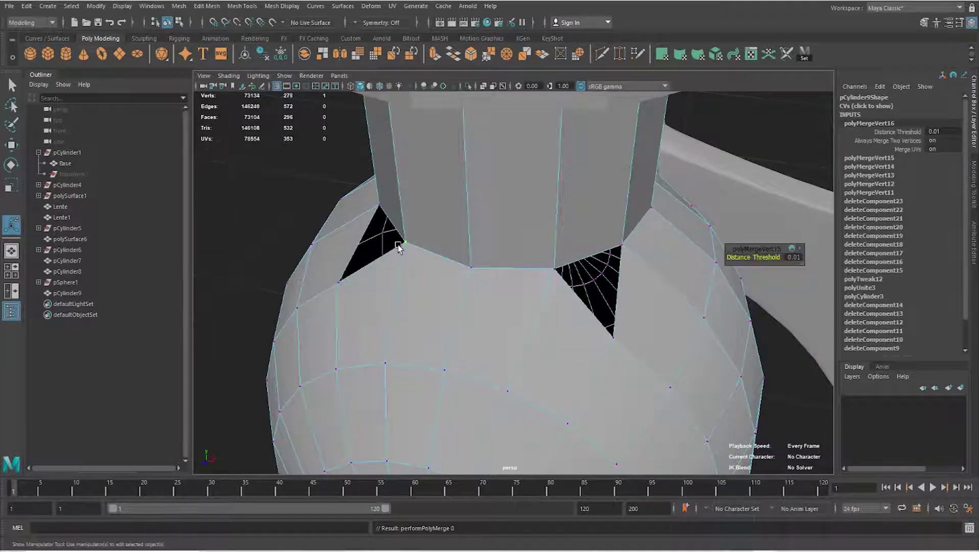
{"action": "left_click_drag", "start_coordinate": [399, 245], "coordinate": [409, 258], "text": "alt"}
{"action": "right_click_drag", "start_coordinate": [408, 257], "coordinate": [400, 257], "text": "shift"}
{"action": "mouse_move", "coordinate": [400, 257]}
{"action": "left_mouse_down", "text": "alt"}
{"action": "mouse_move", "coordinate": [428, 251]}
{"action": "mouse_move", "coordinate": [408, 267]}
{"action": "left_mouse_up", "text": "alt"}
{"action": "right_click_drag", "start_coordinate": [409, 266], "coordinate": [389, 258], "text": "shift"}
{"action": "left_click_drag", "start_coordinate": [389, 258], "coordinate": [439, 264], "text": "alt"}
{"action": "mouse_move", "coordinate": [423, 265]}
{"action": "left_mouse_down"}
{"action": "mouse_move", "coordinate": [437, 284]}
{"action": "mouse_move", "coordinate": [426, 280]}
{"action": "mouse_move", "coordinate": [448, 272]}
{"action": "mouse_move", "coordinate": [424, 277]}
{"action": "mouse_move", "coordinate": [444, 273]}
{"action": "mouse_move", "coordinate": [433, 282]}
{"action": "mouse_move", "coordinate": [437, 269]}
{"action": "mouse_move", "coordinate": [430, 276]}
{"action": "mouse_move", "coordinate": [466, 279]}
{"action": "mouse_move", "coordinate": [415, 274]}
{"action": "mouse_move", "coordinate": [454, 274]}
{"action": "mouse_move", "coordinate": [445, 279]}
{"action": "mouse_move", "coordinate": [498, 261]}
{"action": "mouse_move", "coordinate": [493, 244]}
{"action": "left_mouse_up"}
- Preview the smoothed mesh, then reselect the stem-and-knob mesh in low-poly display
{"action": "key", "text": "3"}
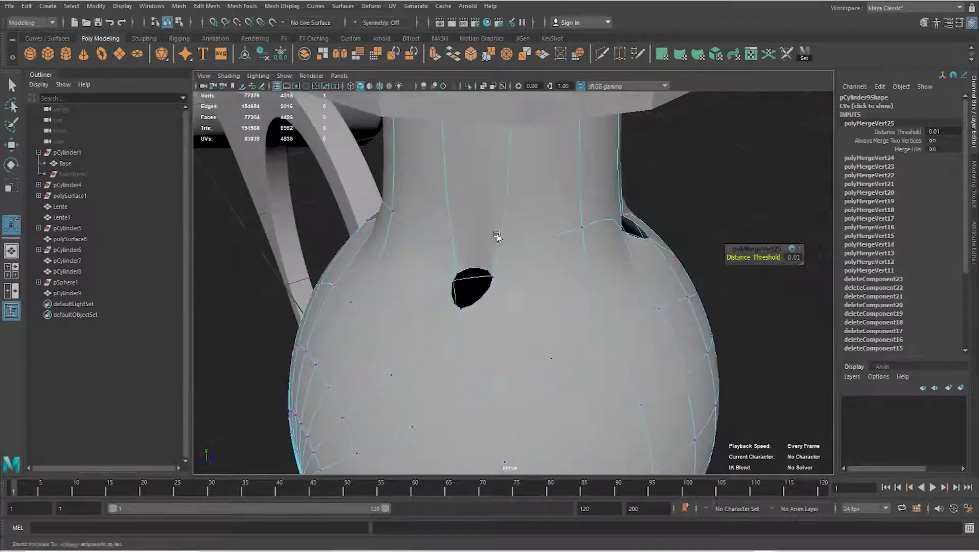
{"action": "key", "text": "q"}
{"action": "left_click", "coordinate": [694, 218]}
{"action": "mouse_move", "coordinate": [695, 218]}
{"action": "left_mouse_down", "text": "alt"}
{"action": "mouse_move", "coordinate": [428, 313]}
{"action": "mouse_move", "coordinate": [548, 310]}
{"action": "left_mouse_up", "text": "alt"}
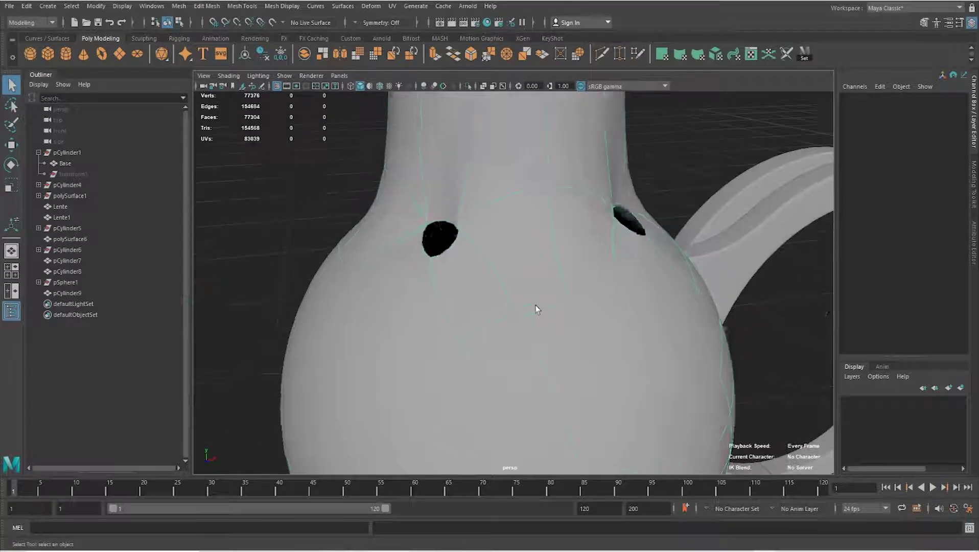
{"action": "left_click", "coordinate": [548, 309]}
{"action": "key", "text": "1"}
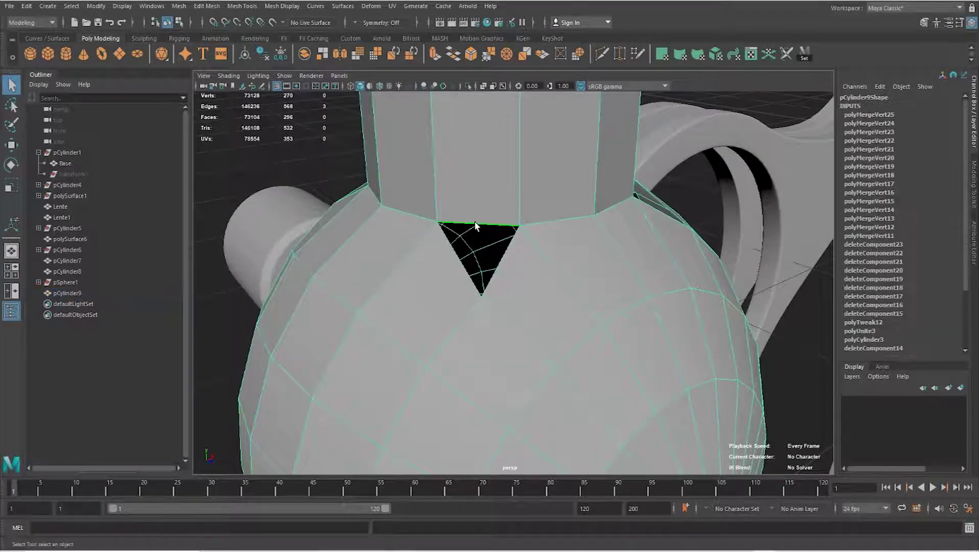
- Fill each triangular hole at the stem-knob joint with Fill Hole
{"action": "right_click", "coordinate": [475, 225], "text": "shift"}
{"action": "left_click", "coordinate": [453, 363]}
{"action": "left_click_drag", "start_coordinate": [441, 320], "coordinate": [502, 302], "text": "alt"}
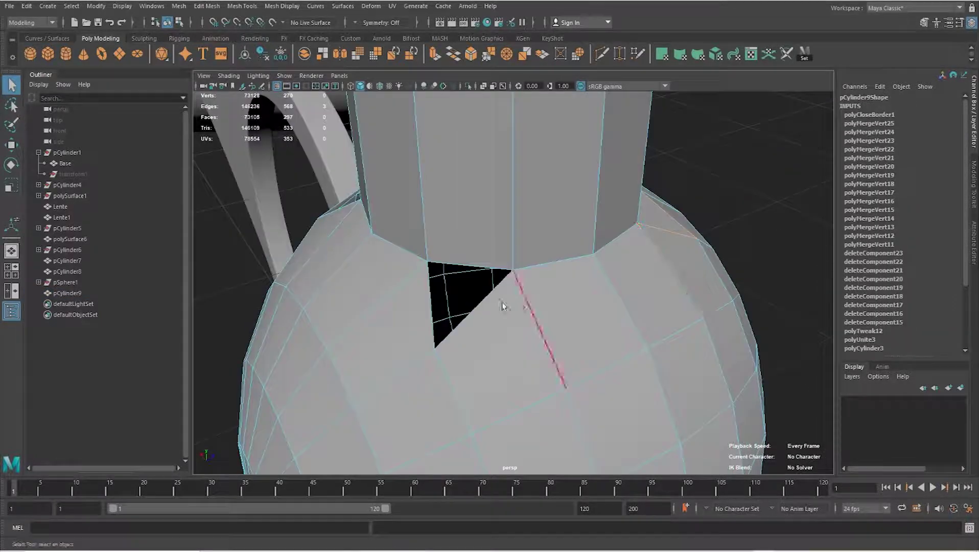
{"action": "key", "text": "g"}
{"action": "mouse_move", "coordinate": [403, 289]}
{"action": "left_mouse_down", "text": "alt"}
{"action": "mouse_move", "coordinate": [478, 320]}
{"action": "mouse_move", "coordinate": [506, 306]}
{"action": "mouse_move", "coordinate": [416, 266]}
{"action": "mouse_move", "coordinate": [553, 279]}
{"action": "mouse_move", "coordinate": [544, 228]}
{"action": "mouse_move", "coordinate": [315, 236]}
{"action": "mouse_move", "coordinate": [494, 286]}
{"action": "mouse_move", "coordinate": [613, 292]}
{"action": "mouse_move", "coordinate": [509, 308]}
{"action": "mouse_move", "coordinate": [541, 320]}
{"action": "left_mouse_up", "text": "alt"}
{"action": "key", "text": "g"}
{"action": "key", "text": "g"}
{"action": "left_click", "coordinate": [524, 316]}
- Scale pCylinder9 uniformly to 0.78 with its pivot at the sphere's pole
{"action": "scroll", "coordinate": [542, 319], "scroll_direction": "up", "scroll_amount": 3}
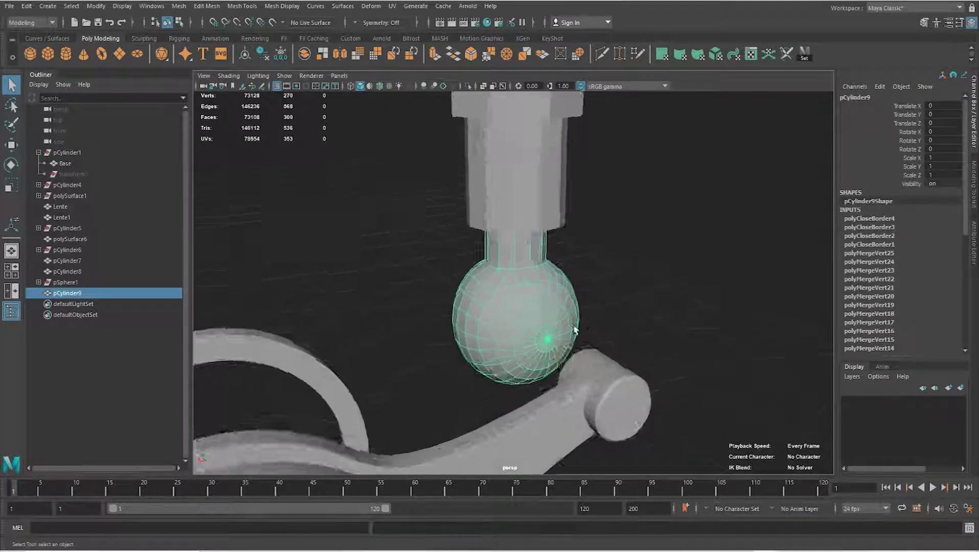
{"action": "scroll", "coordinate": [595, 290], "scroll_direction": "up", "scroll_amount": 4}
{"action": "mouse_move", "coordinate": [595, 290]}
{"action": "left_mouse_down", "text": "alt"}
{"action": "mouse_move", "coordinate": [601, 328]}
{"action": "mouse_move", "coordinate": [677, 332]}
{"action": "mouse_move", "coordinate": [656, 334]}
{"action": "mouse_move", "coordinate": [627, 306]}
{"action": "mouse_move", "coordinate": [647, 317]}
{"action": "left_mouse_up", "text": "alt"}
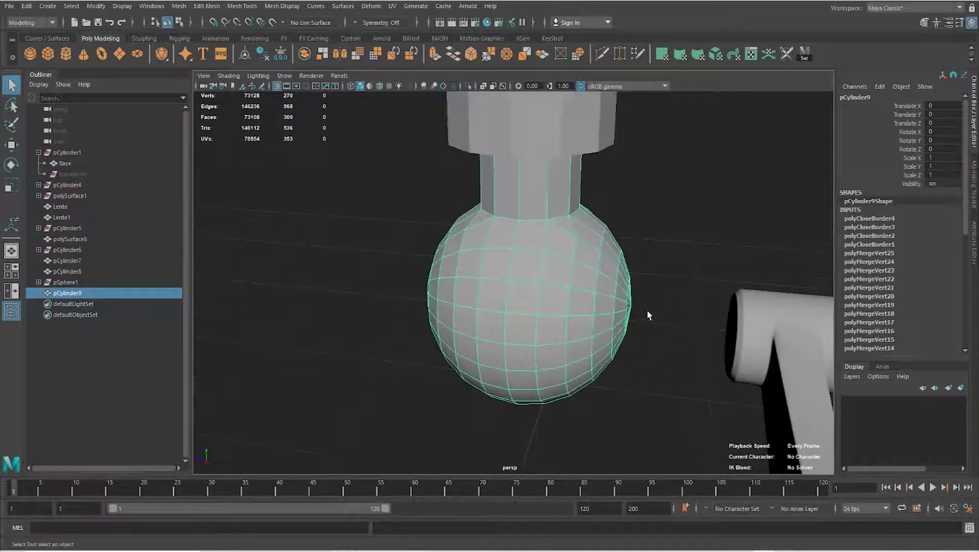
{"action": "scroll", "coordinate": [646, 317], "scroll_direction": "down", "scroll_amount": 5}
{"action": "left_click_drag", "start_coordinate": [447, 306], "coordinate": [397, 313], "text": "alt"}
{"action": "scroll", "coordinate": [516, 302], "scroll_direction": "up", "scroll_amount": 3}
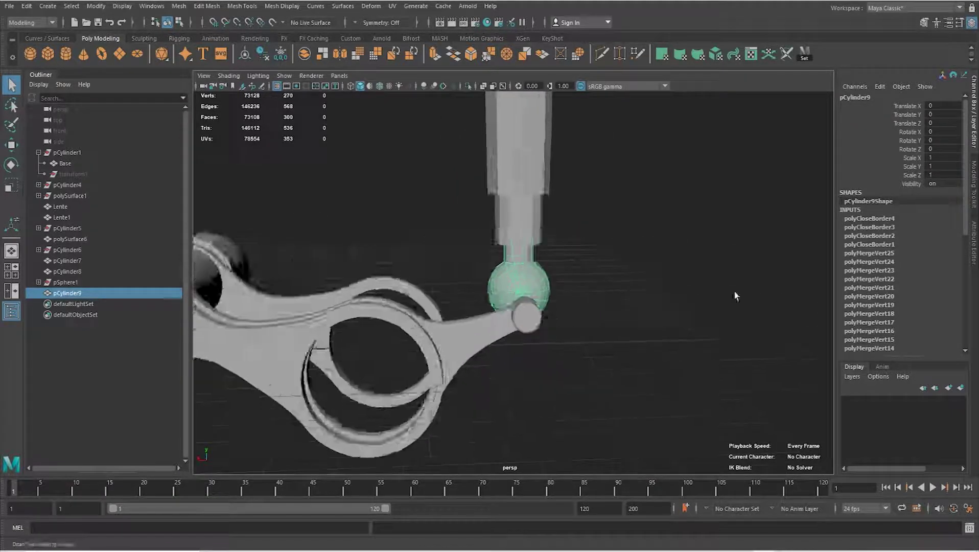
{"action": "scroll", "coordinate": [564, 306], "scroll_direction": "up", "scroll_amount": 2}
{"action": "scroll", "coordinate": [554, 301], "scroll_direction": "up", "scroll_amount": 2}
{"action": "scroll", "coordinate": [562, 303], "scroll_direction": "up", "scroll_amount": 2}
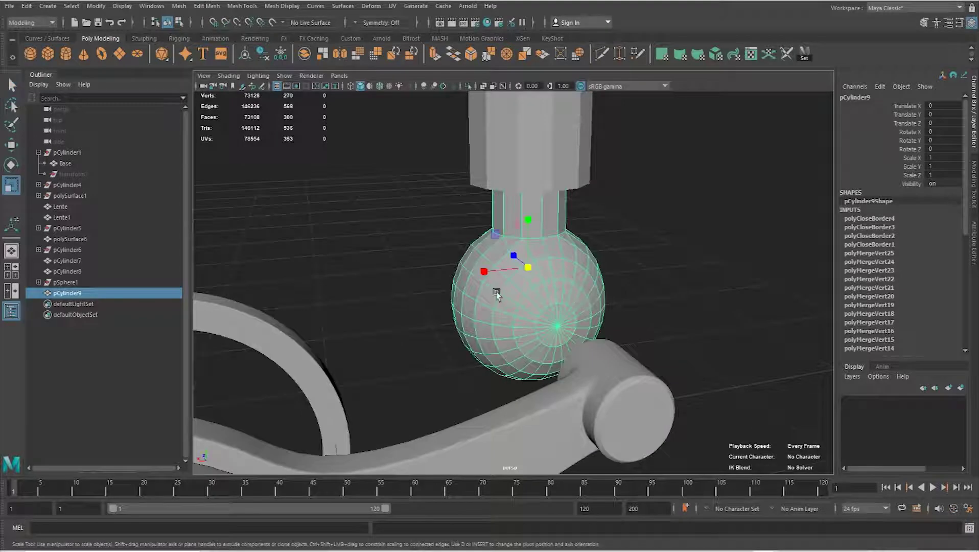
{"action": "scroll", "coordinate": [549, 305], "scroll_direction": "up", "scroll_amount": 1}
{"action": "key", "text": "d"}
{"action": "mouse_move", "coordinate": [562, 306]}
{"action": "left_mouse_down"}
{"action": "mouse_move", "coordinate": [572, 338]}
{"action": "mouse_move", "coordinate": [506, 339]}
{"action": "mouse_move", "coordinate": [422, 320]}
{"action": "mouse_move", "coordinate": [372, 326]}
{"action": "mouse_move", "coordinate": [423, 308]}
{"action": "left_mouse_up"}
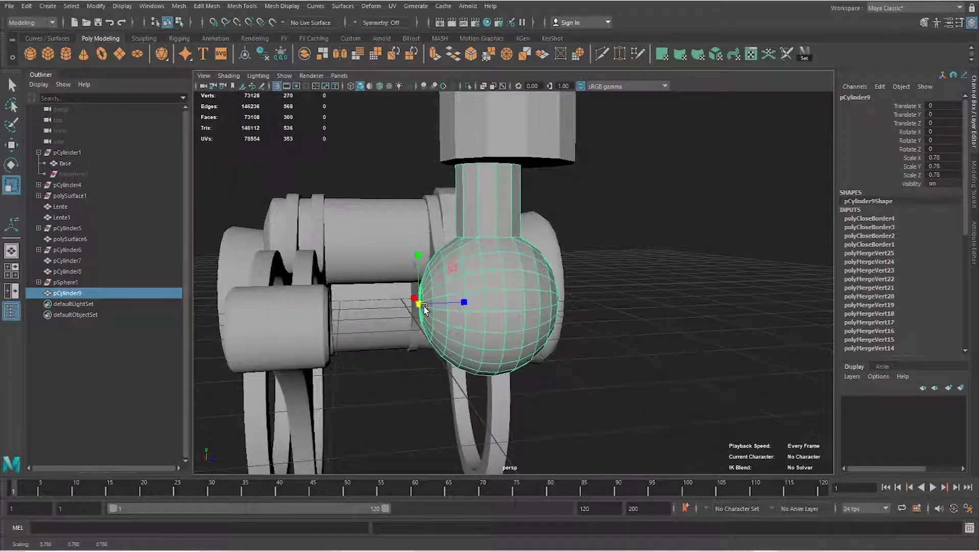
- Move pCylinder9 down to Y -0.078 and back to Z -0.445
{"action": "key", "text": "w"}
{"action": "left_click_drag", "start_coordinate": [417, 255], "coordinate": [417, 268]}
{"action": "mouse_move", "coordinate": [468, 317]}
{"action": "left_mouse_down"}
{"action": "mouse_move", "coordinate": [383, 322]}
{"action": "mouse_move", "coordinate": [443, 334]}
{"action": "mouse_move", "coordinate": [481, 305]}
{"action": "mouse_move", "coordinate": [196, 277]}
{"action": "left_mouse_up"}
{"action": "key", "text": "space"}
{"action": "key", "text": "space"}
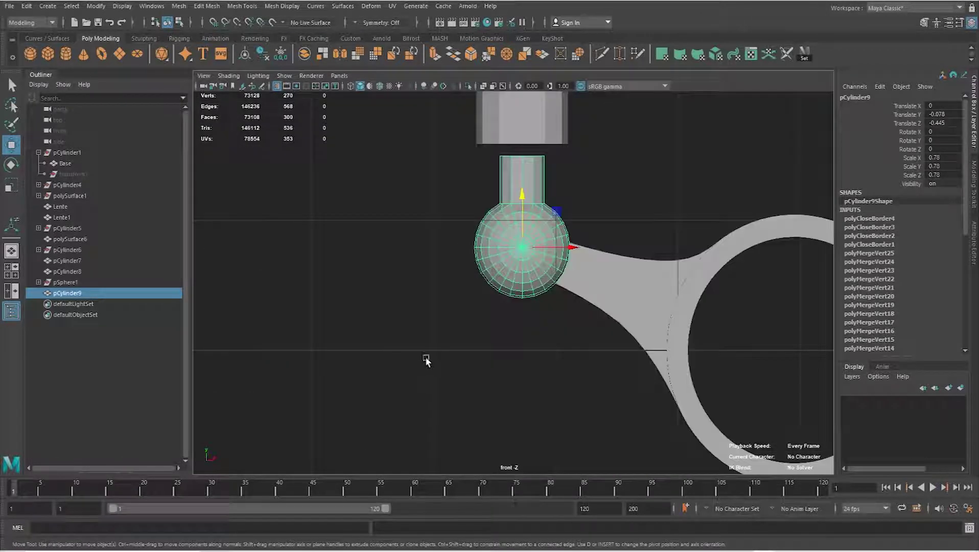
- In wireframe front view, centre the pCylinder9 knob on the hinge pin
{"action": "key", "text": "4"}
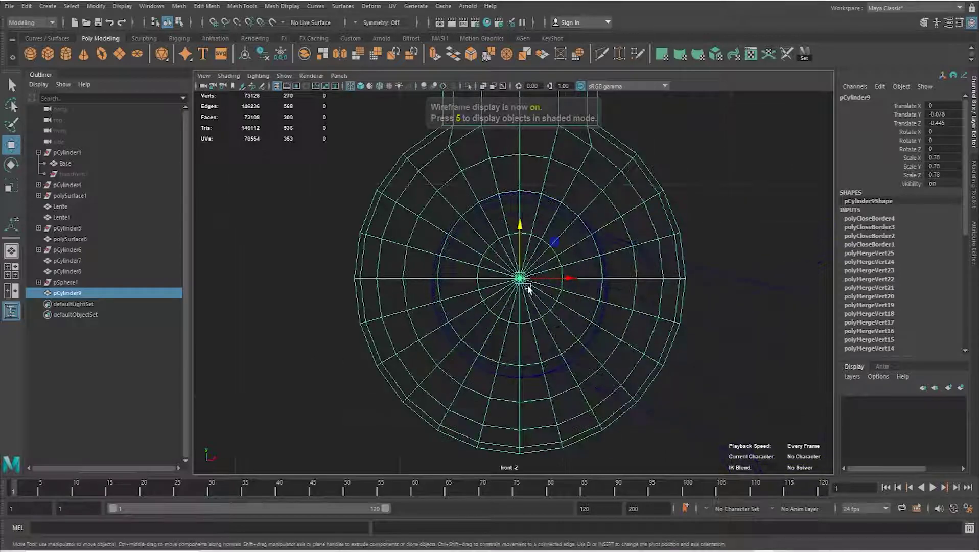
{"action": "left_click_drag", "start_coordinate": [520, 280], "coordinate": [339, 267]}
{"action": "scroll", "coordinate": [395, 291], "scroll_direction": "up", "scroll_amount": 3}
{"action": "middle_click_drag", "start_coordinate": [510, 299], "coordinate": [524, 289]}
{"action": "key", "text": "space"}
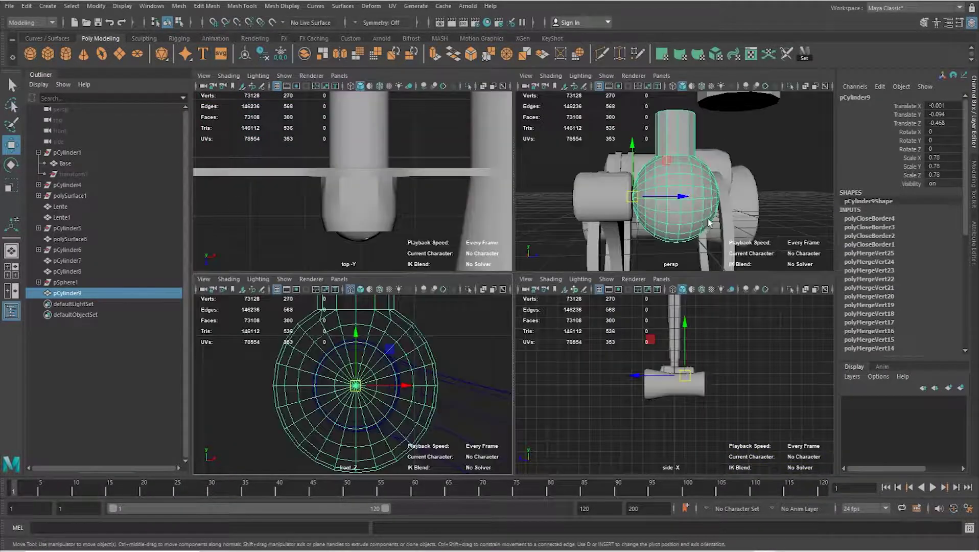
- Move the knob along Z to X -0.001, Y -0.094, Z -0.468, clear of the hinge
{"action": "key", "text": "space"}
{"action": "mouse_move", "coordinate": [529, 331]}
{"action": "left_mouse_down", "text": "alt"}
{"action": "mouse_move", "coordinate": [607, 295]}
{"action": "mouse_move", "coordinate": [528, 323]}
{"action": "left_mouse_up", "text": "alt"}
{"action": "right_click_drag", "start_coordinate": [503, 298], "coordinate": [501, 289]}
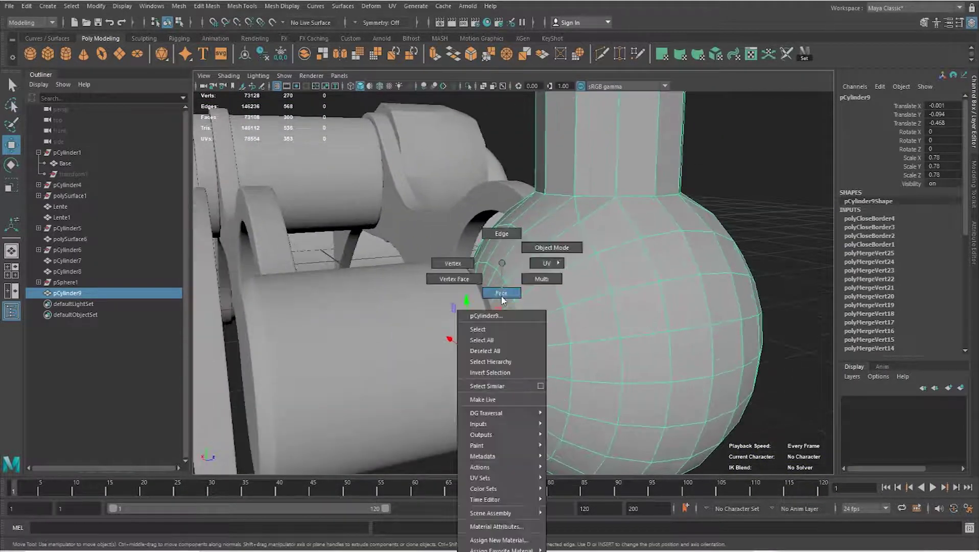
{"action": "left_click", "coordinate": [502, 301]}
{"action": "double_click", "coordinate": [504, 313]}
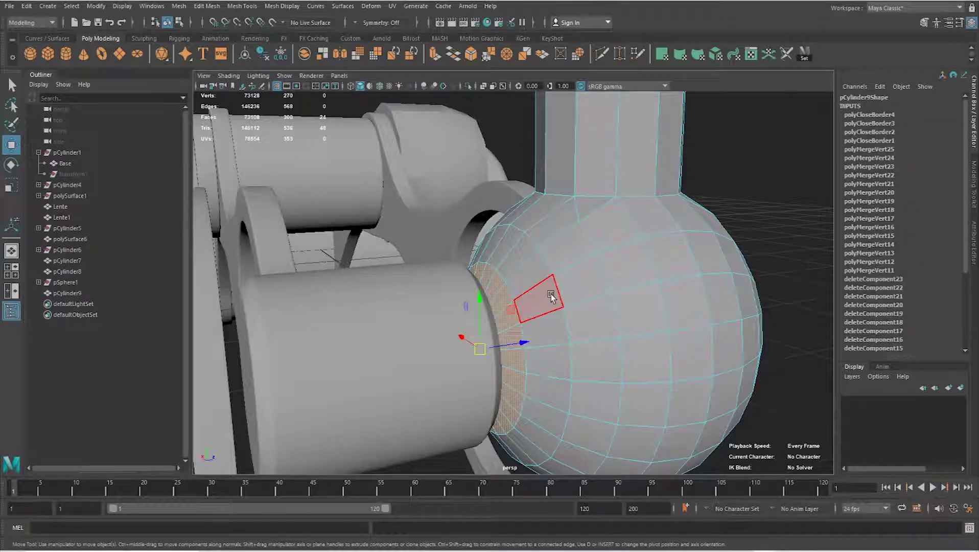
{"action": "right_click_drag", "start_coordinate": [561, 261], "coordinate": [588, 248]}
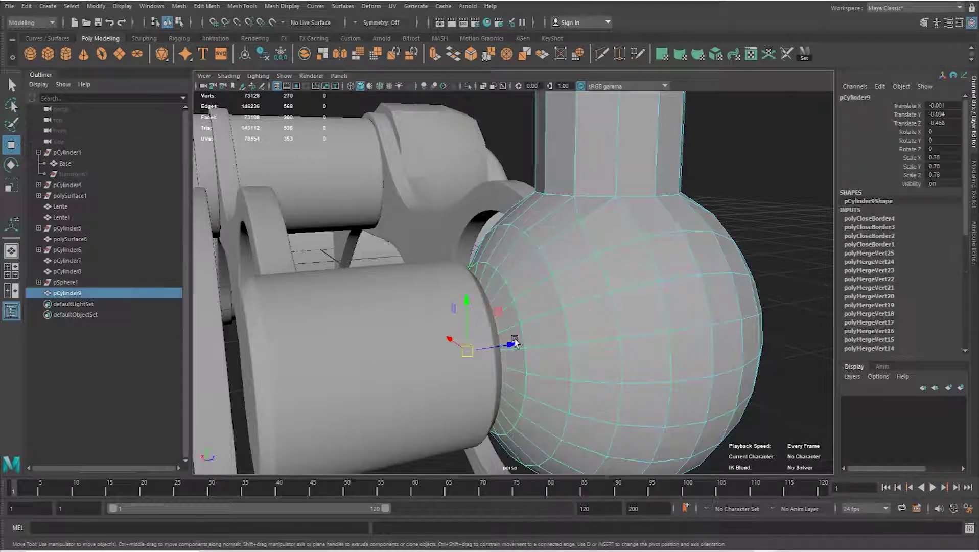
{"action": "left_click_drag", "start_coordinate": [577, 256], "coordinate": [583, 327], "text": "alt"}
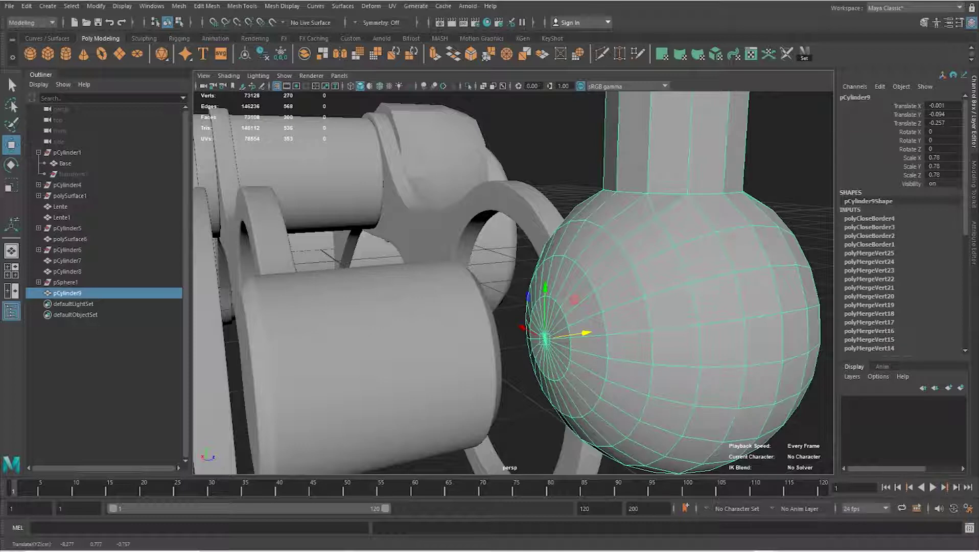
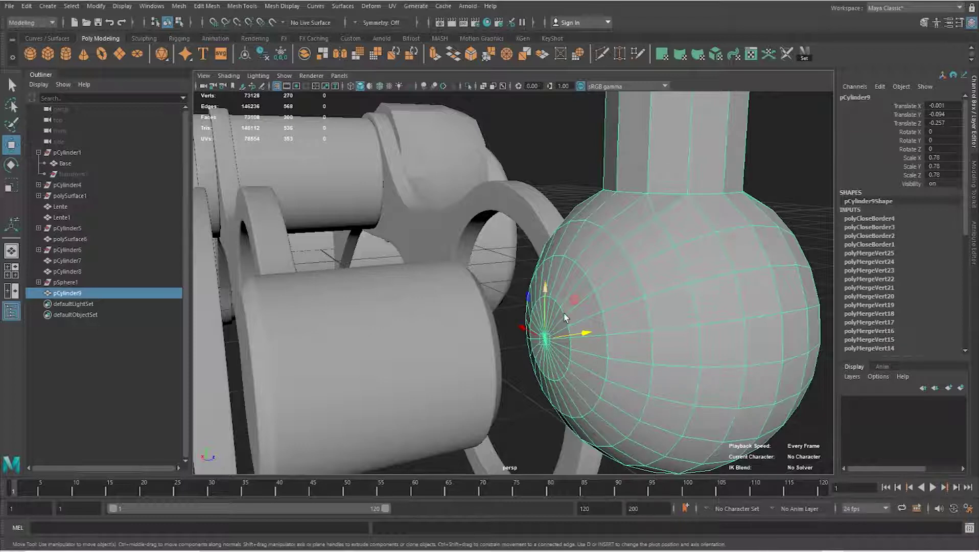
- Switch the ball joint to face mode and box-select the circular side disc faces
{"action": "mouse_move", "coordinate": [550, 347]}
{"action": "right_mouse_down", "text": "alt"}
{"action": "mouse_move", "coordinate": [572, 328]}
{"action": "mouse_move", "coordinate": [617, 315]}
{"action": "right_mouse_up", "text": "alt"}
{"action": "right_click_drag", "start_coordinate": [656, 268], "coordinate": [656, 289]}
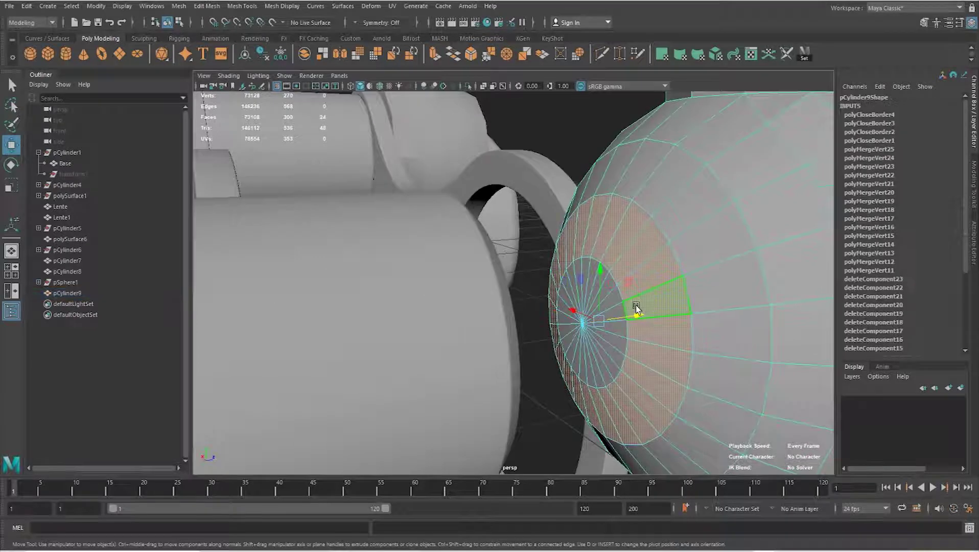
{"action": "key", "text": "q"}
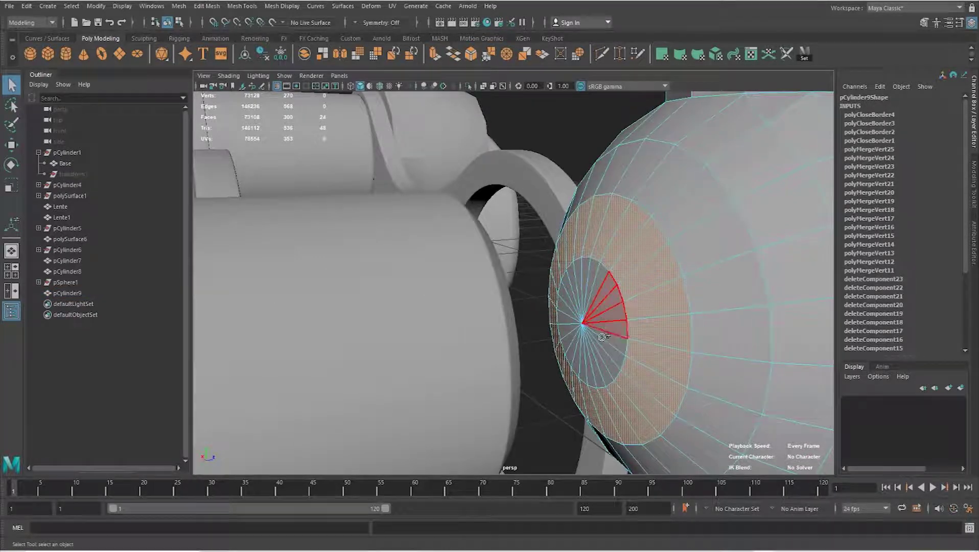
{"action": "left_click", "coordinate": [605, 295]}
{"action": "left_click_drag", "start_coordinate": [616, 352], "coordinate": [612, 349]}
{"action": "key", "text": "ctrl+z"}
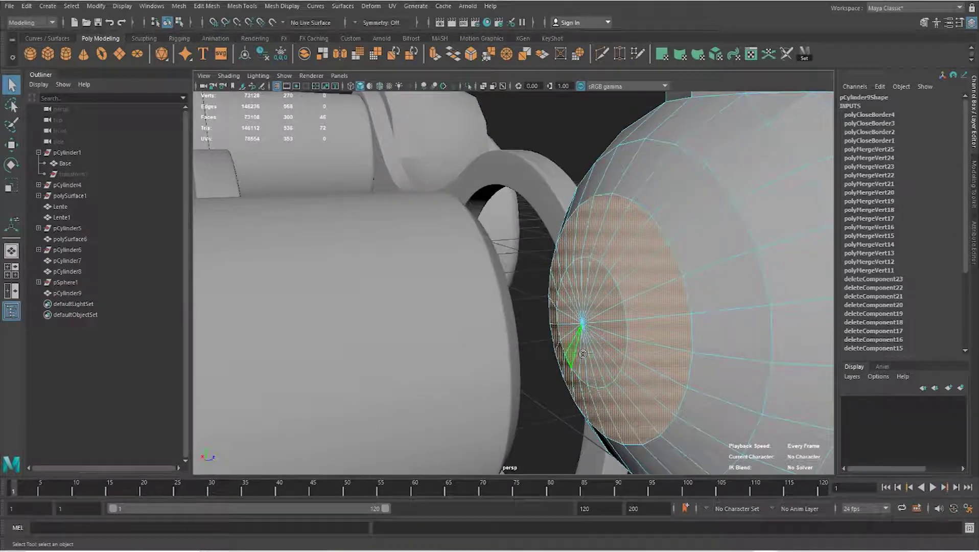
- Orbit to check the disc from several angles and start scaling the selected faces
{"action": "left_click_drag", "start_coordinate": [570, 352], "coordinate": [479, 270], "text": "alt"}
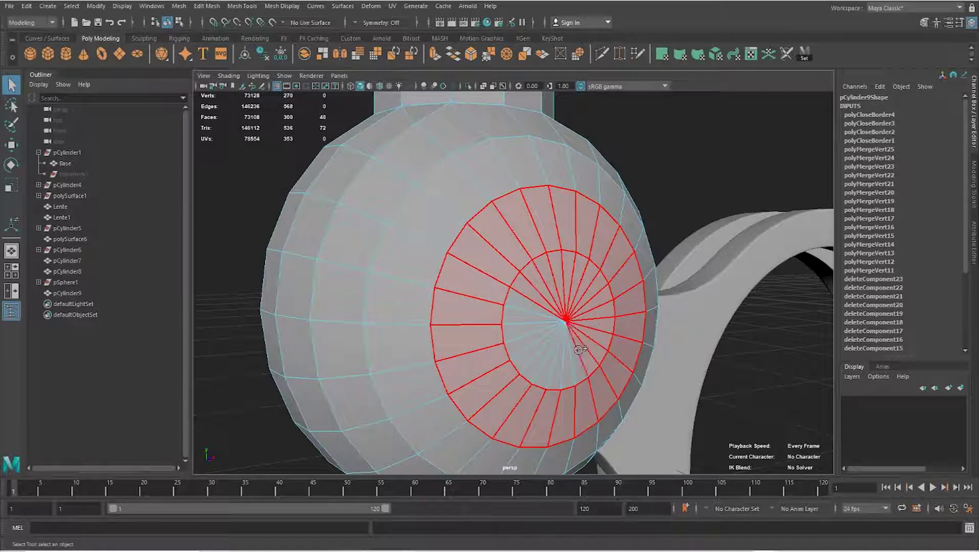
{"action": "left_click_drag", "start_coordinate": [544, 302], "coordinate": [594, 321], "text": "alt"}
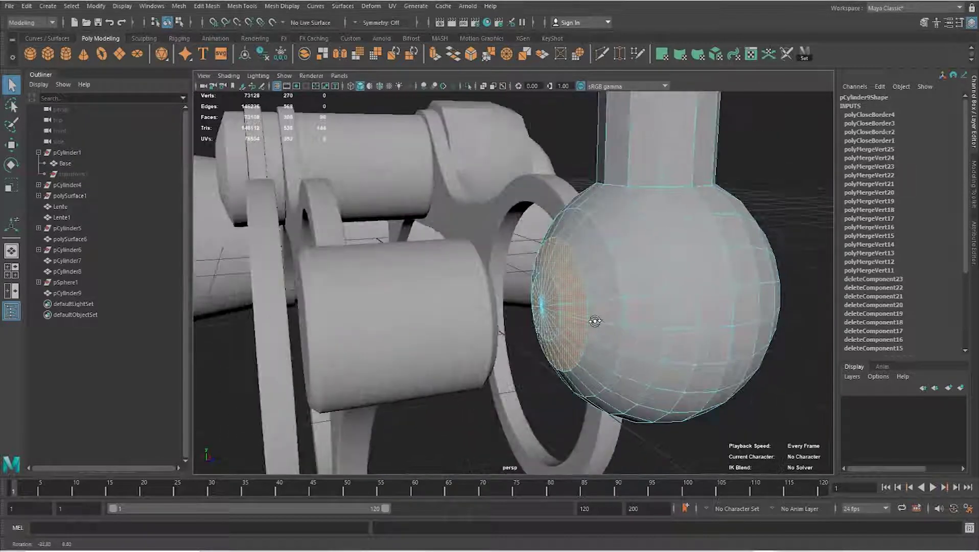
{"action": "mouse_move", "coordinate": [594, 315]}
{"action": "left_mouse_down", "text": "alt"}
{"action": "mouse_move", "coordinate": [504, 315]}
{"action": "mouse_move", "coordinate": [555, 323]}
{"action": "mouse_move", "coordinate": [607, 304]}
{"action": "mouse_move", "coordinate": [529, 330]}
{"action": "mouse_move", "coordinate": [579, 330]}
{"action": "mouse_move", "coordinate": [568, 332]}
{"action": "mouse_move", "coordinate": [583, 340]}
{"action": "left_mouse_up", "text": "alt"}
{"action": "key", "text": "r"}
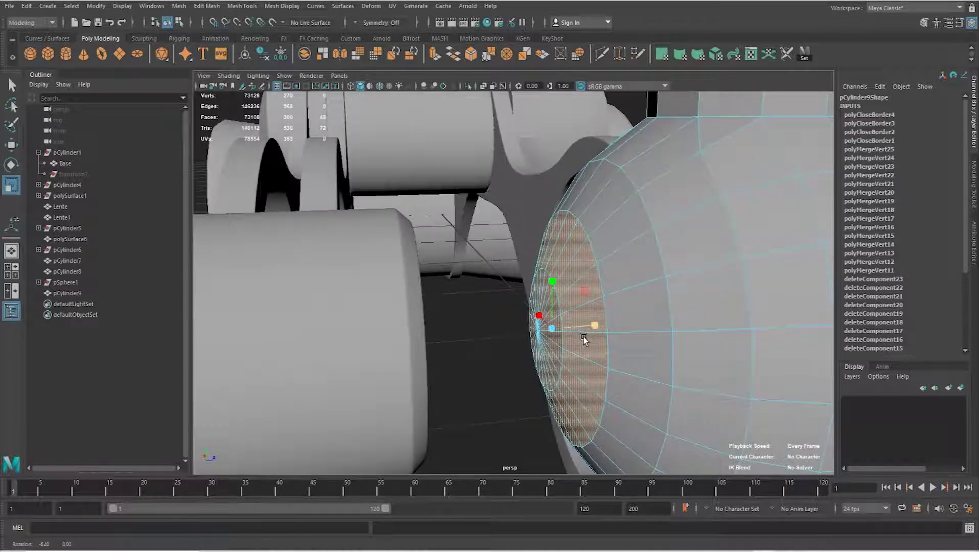
- Extrude the disc faces and push the extrusion into the ball
{"action": "key", "text": "ctrl+e"}
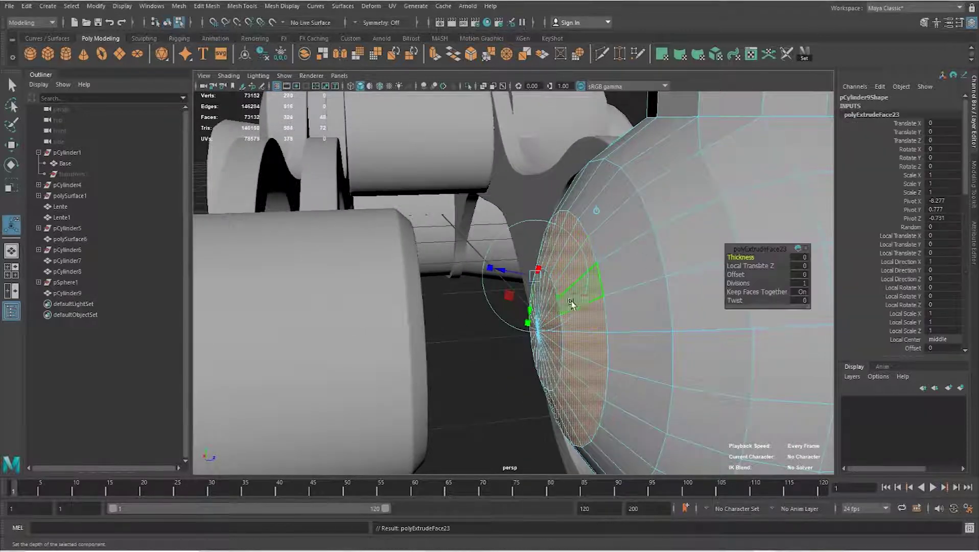
{"action": "mouse_move", "coordinate": [552, 329]}
{"action": "left_mouse_down"}
{"action": "mouse_move", "coordinate": [613, 317]}
{"action": "mouse_move", "coordinate": [604, 328]}
{"action": "left_mouse_up"}
{"action": "key", "text": "ctrl+z"}
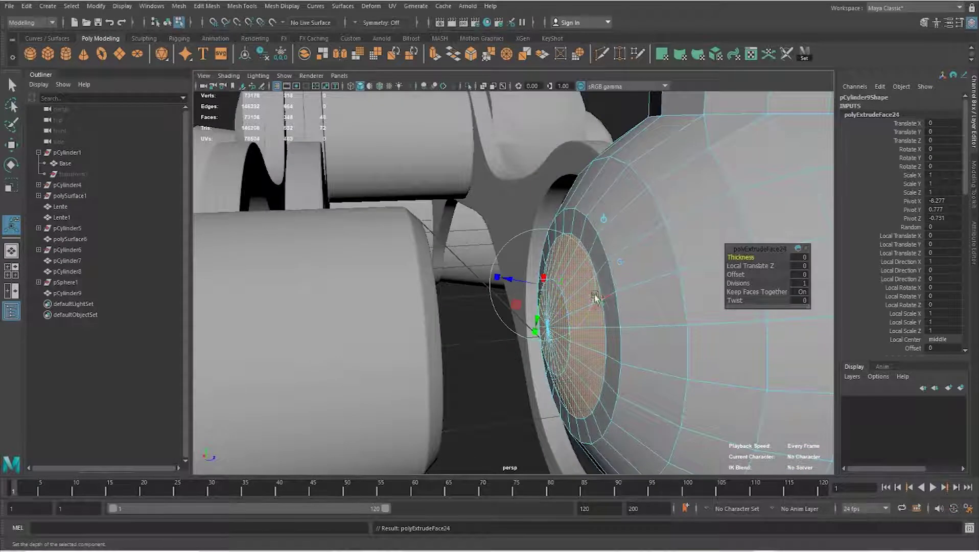
{"action": "key", "text": "ctrl+e"}
{"action": "left_click_drag", "start_coordinate": [587, 322], "coordinate": [647, 320]}
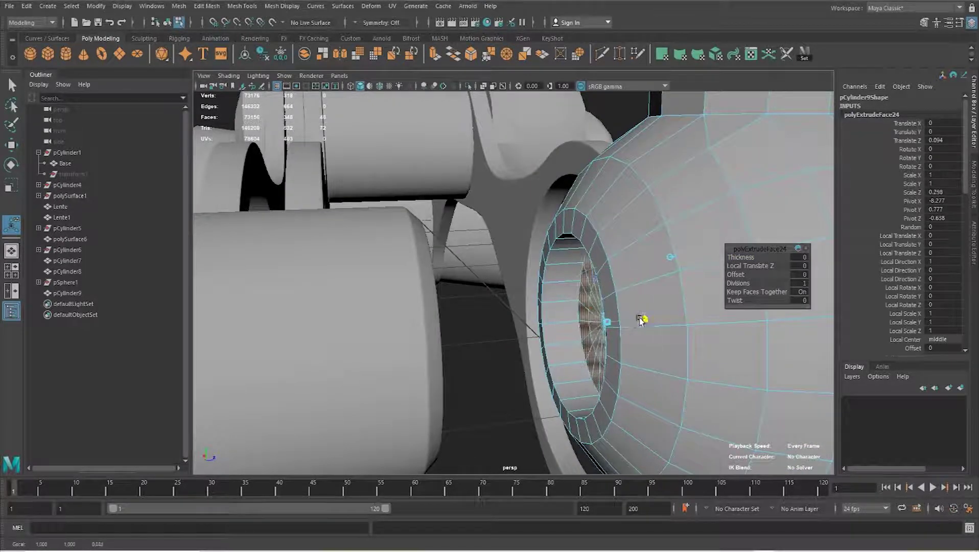
- Select the circular cap faces, extrude them, and push the cap deeper into the ball
{"action": "mouse_move", "coordinate": [569, 325]}
{"action": "left_mouse_down", "text": "alt"}
{"action": "mouse_move", "coordinate": [664, 276]}
{"action": "mouse_move", "coordinate": [669, 262]}
{"action": "mouse_move", "coordinate": [516, 263]}
{"action": "left_mouse_up", "text": "alt"}
{"action": "key", "text": "F8"}
{"action": "key", "text": "F11"}
{"action": "left_click", "coordinate": [514, 248]}
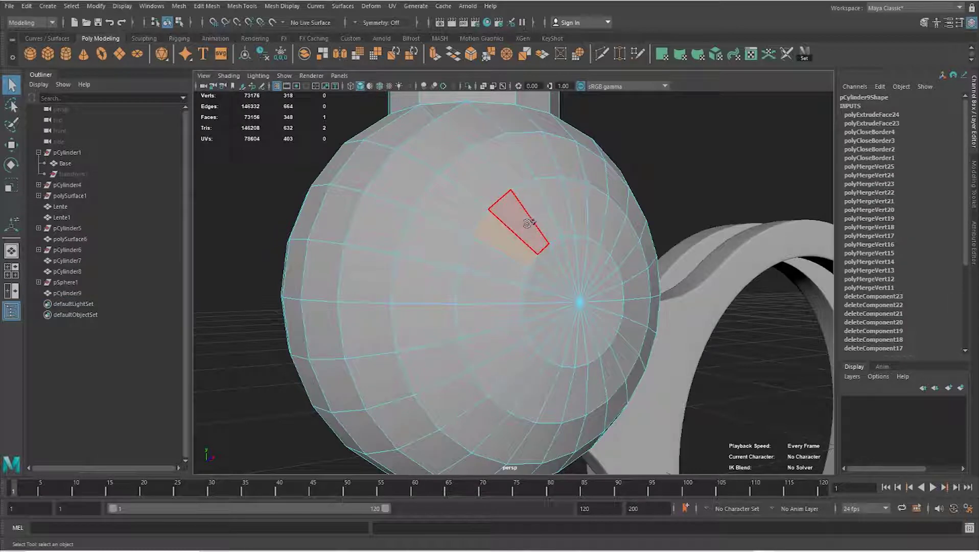
{"action": "left_click", "coordinate": [544, 285]}
{"action": "key", "text": "ctrl+e"}
{"action": "mouse_move", "coordinate": [699, 197]}
{"action": "left_mouse_down", "text": "alt"}
{"action": "mouse_move", "coordinate": [651, 302]}
{"action": "mouse_move", "coordinate": [577, 310]}
{"action": "mouse_move", "coordinate": [703, 251]}
{"action": "left_mouse_up", "text": "alt"}
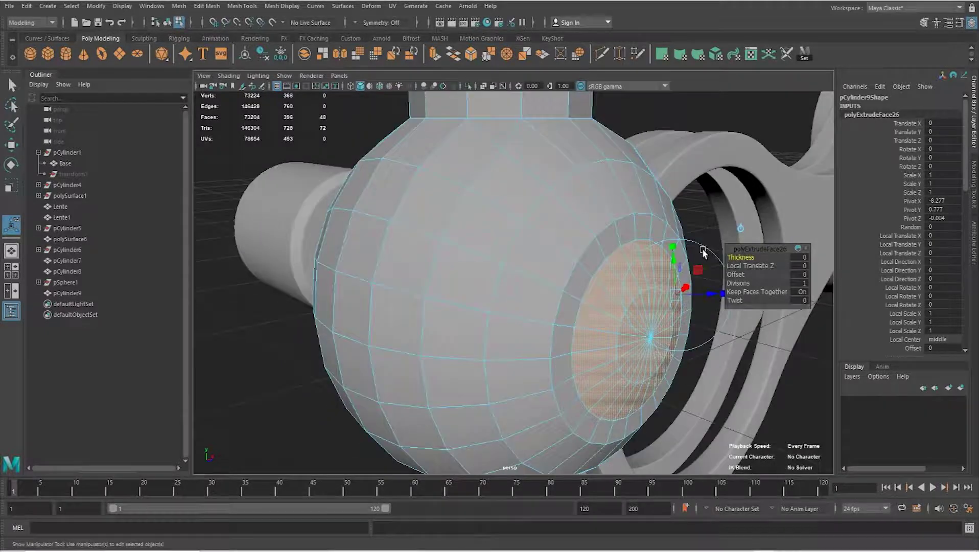
{"action": "mouse_move", "coordinate": [688, 306]}
{"action": "left_mouse_down", "text": "alt"}
{"action": "mouse_move", "coordinate": [542, 274]}
{"action": "mouse_move", "coordinate": [564, 275]}
{"action": "mouse_move", "coordinate": [548, 262]}
{"action": "mouse_move", "coordinate": [591, 293]}
{"action": "left_mouse_up", "text": "alt"}
- Preview the ball joint smoothed and reselect the ball joint object
{"action": "right_click_drag", "start_coordinate": [591, 293], "coordinate": [651, 135]}
{"action": "mouse_move", "coordinate": [572, 276]}
{"action": "left_mouse_down", "text": "alt"}
{"action": "mouse_move", "coordinate": [550, 257]}
{"action": "mouse_move", "coordinate": [605, 267]}
{"action": "left_mouse_up", "text": "alt"}
{"action": "key", "text": "2"}
{"action": "left_click", "coordinate": [685, 238]}
{"action": "mouse_move", "coordinate": [692, 242]}
{"action": "left_mouse_down", "text": "alt"}
{"action": "mouse_move", "coordinate": [597, 284]}
{"action": "mouse_move", "coordinate": [509, 273]}
{"action": "mouse_move", "coordinate": [585, 282]}
{"action": "left_mouse_up", "text": "alt"}
{"action": "left_click", "coordinate": [584, 282]}
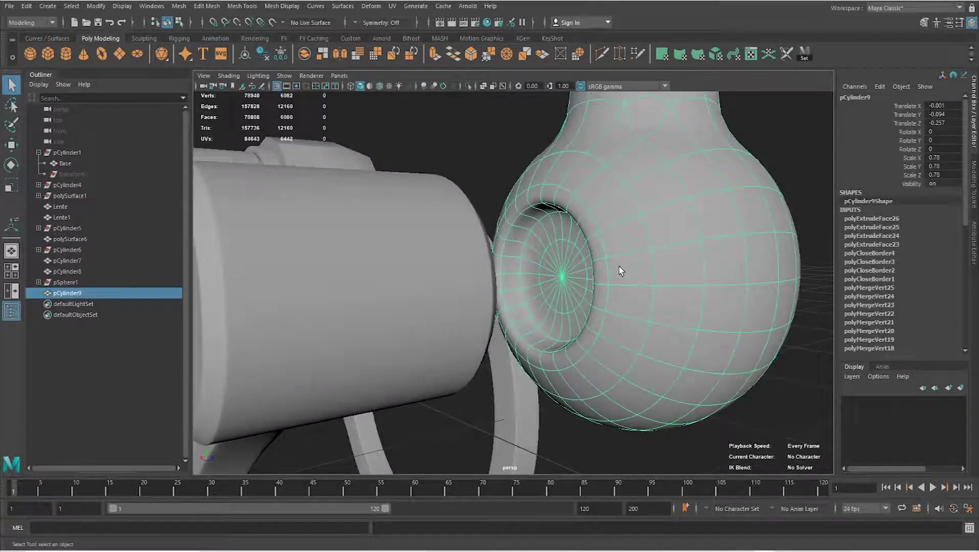
- Insert a supporting edge loop near the socket rim and preview the smoothed result
{"action": "scroll", "coordinate": [618, 266], "scroll_direction": "up", "scroll_amount": 3}
{"action": "left_click_drag", "start_coordinate": [658, 257], "coordinate": [563, 267], "text": "alt"}
{"action": "scroll", "coordinate": [591, 265], "scroll_direction": "up", "scroll_amount": 3}
{"action": "right_click_drag", "start_coordinate": [563, 267], "coordinate": [516, 263], "text": "shift"}
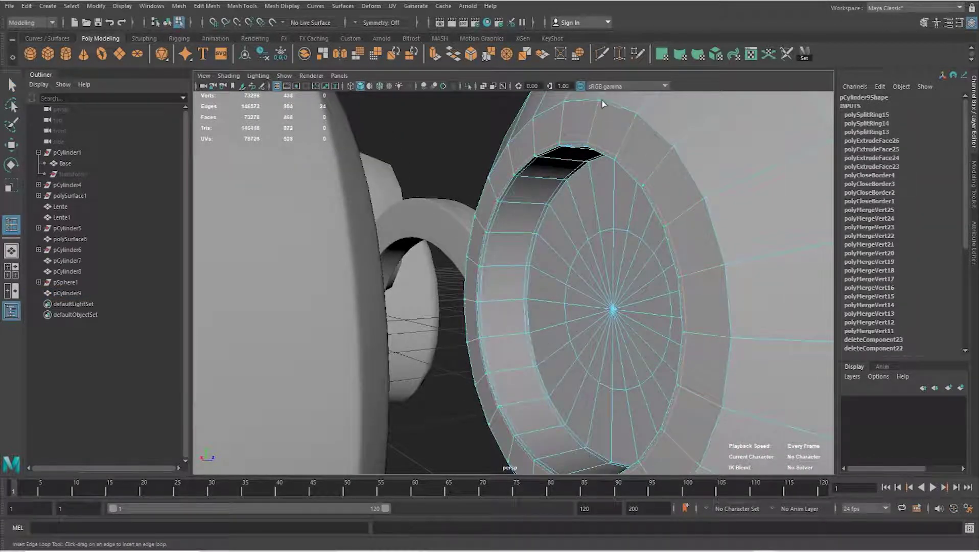
{"action": "mouse_move", "coordinate": [650, 140]}
{"action": "left_mouse_down", "text": "alt"}
{"action": "mouse_move", "coordinate": [583, 148]}
{"action": "mouse_move", "coordinate": [646, 163]}
{"action": "left_mouse_up", "text": "alt"}
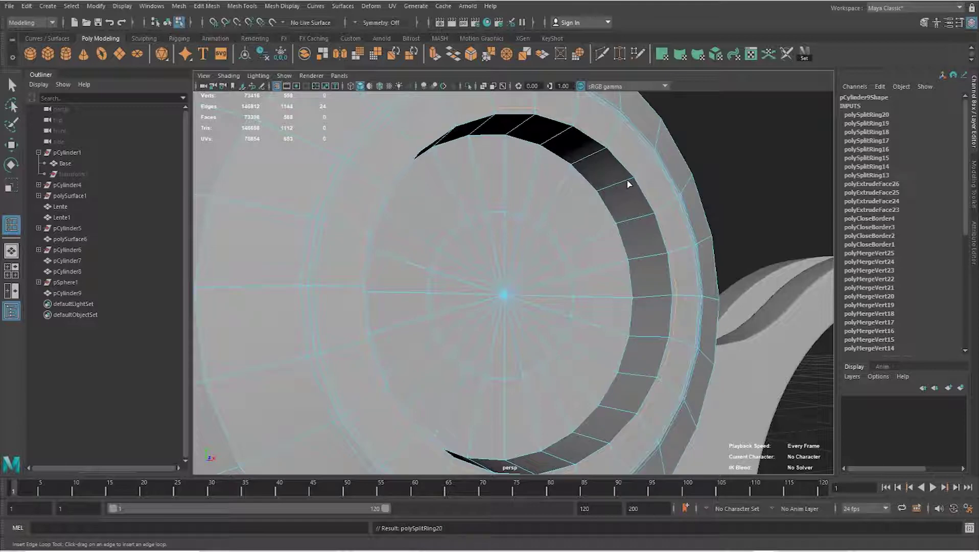
{"action": "left_click", "coordinate": [601, 196]}
{"action": "mouse_move", "coordinate": [601, 196]}
{"action": "right_mouse_down", "text": "alt"}
{"action": "mouse_move", "coordinate": [464, 196]}
{"action": "mouse_move", "coordinate": [570, 164]}
{"action": "right_mouse_up", "text": "alt"}
{"action": "key", "text": "3"}
- Add another supporting edge loop near the neck top of pCylinder9
{"action": "mouse_move", "coordinate": [578, 155]}
{"action": "left_mouse_down", "text": "alt"}
{"action": "mouse_move", "coordinate": [385, 180]}
{"action": "mouse_move", "coordinate": [555, 237]}
{"action": "left_mouse_up", "text": "alt"}
{"action": "left_click", "coordinate": [385, 180]}
{"action": "left_click", "coordinate": [556, 241]}
{"action": "key", "text": "1"}
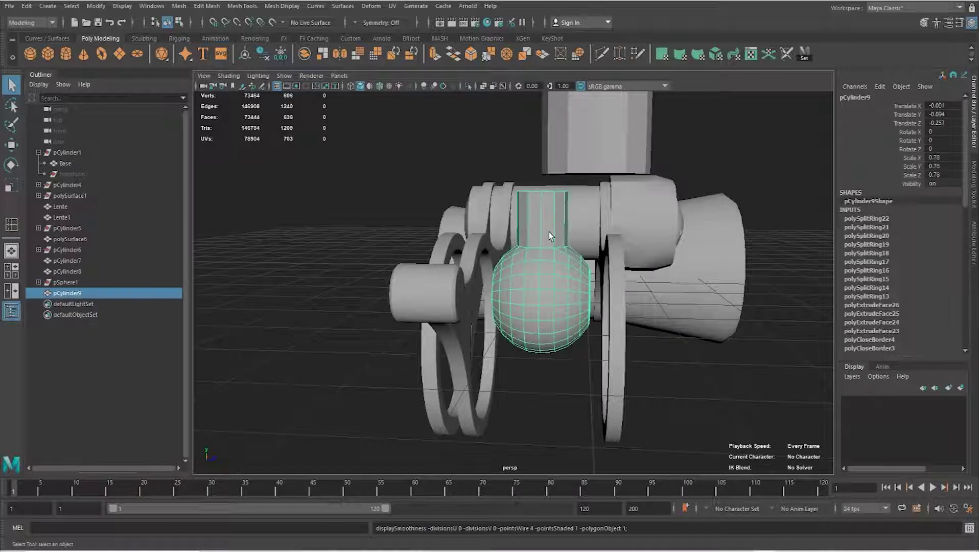
{"action": "scroll", "coordinate": [615, 243], "scroll_direction": "up", "scroll_amount": 3}
{"action": "scroll", "coordinate": [615, 243], "scroll_direction": "up", "scroll_amount": 3}
{"action": "right_click_drag", "start_coordinate": [615, 239], "coordinate": [582, 189], "text": "shift"}
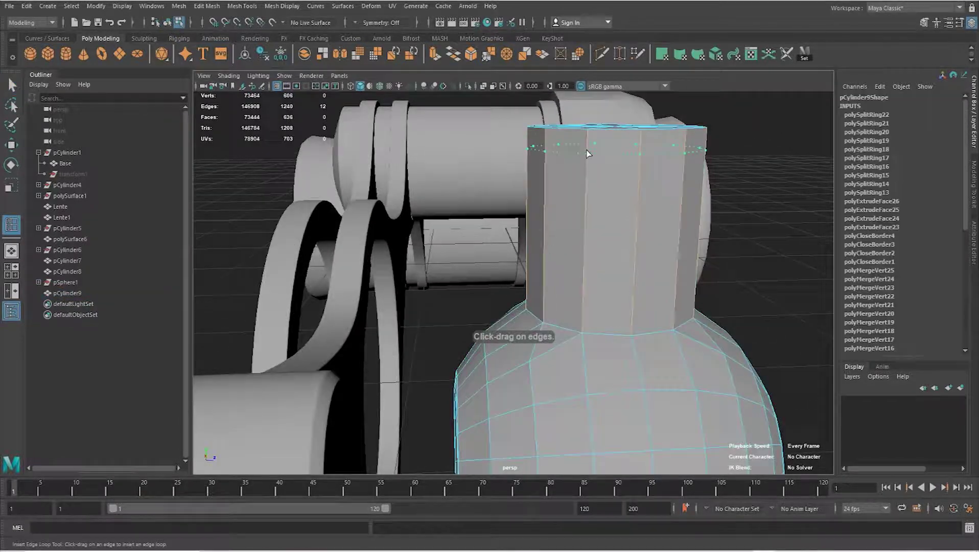
{"action": "key", "text": "3"}
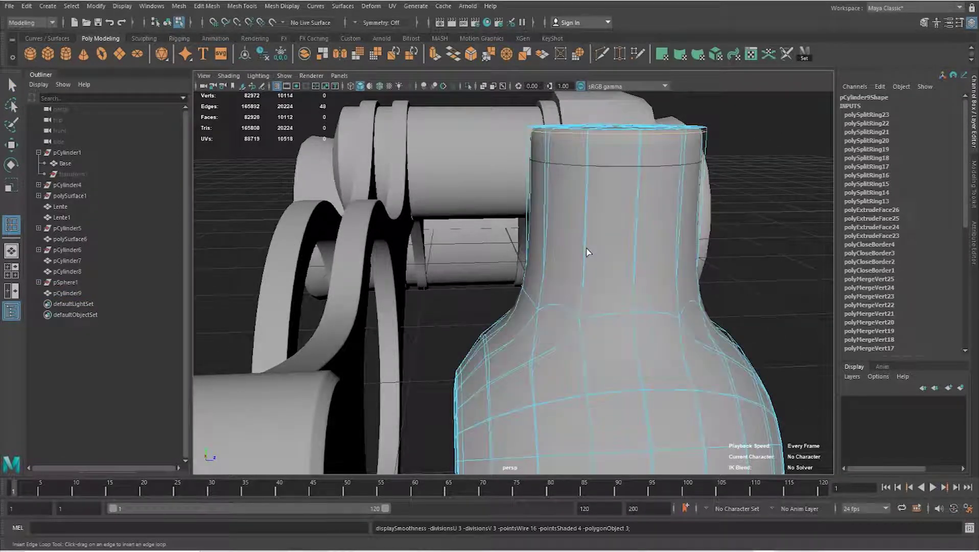
- Centre the pivot on the ball joint pCylinder9
{"action": "left_click", "coordinate": [12, 91]}
{"action": "key", "text": "F8"}
{"action": "left_click", "coordinate": [658, 275]}
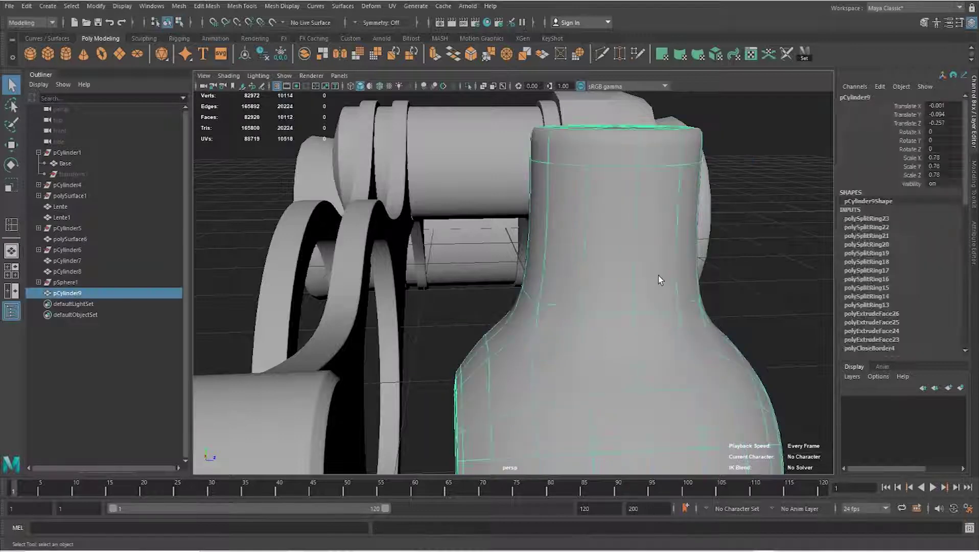
{"action": "key", "text": "w"}
{"action": "scroll", "coordinate": [662, 288], "scroll_direction": "down", "scroll_amount": 5}
{"action": "mouse_move", "coordinate": [578, 321]}
{"action": "left_mouse_down", "text": "alt"}
{"action": "mouse_move", "coordinate": [543, 340]}
{"action": "mouse_move", "coordinate": [516, 327]}
{"action": "left_mouse_up", "text": "alt"}
{"action": "left_click", "coordinate": [96, 5]}
{"action": "left_click", "coordinate": [109, 88]}
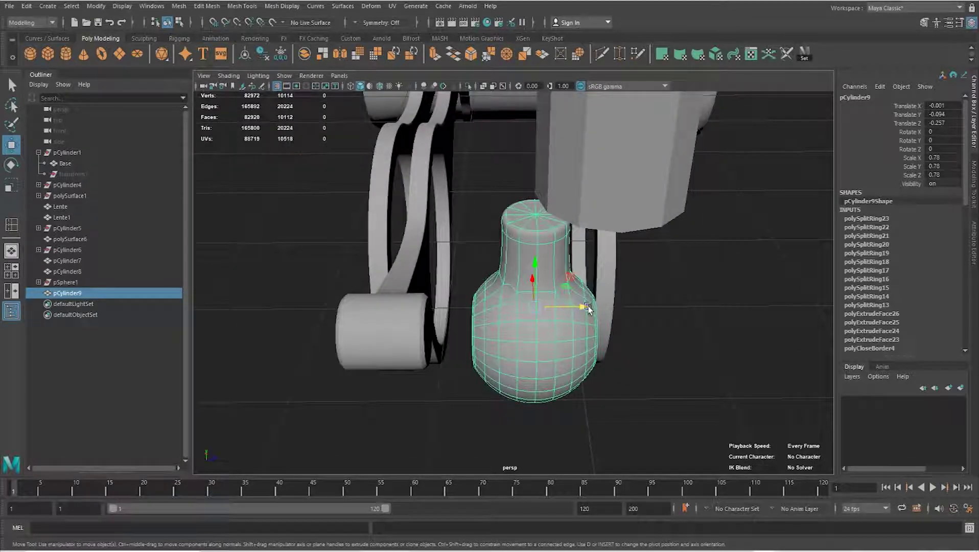
- Move the ball joint to Translate Z -1.101, checking it in the wireframe top view
{"action": "mouse_move", "coordinate": [579, 306]}
{"action": "left_mouse_down"}
{"action": "mouse_move", "coordinate": [436, 305]}
{"action": "mouse_move", "coordinate": [464, 327]}
{"action": "mouse_move", "coordinate": [640, 317]}
{"action": "mouse_move", "coordinate": [618, 349]}
{"action": "left_mouse_up"}
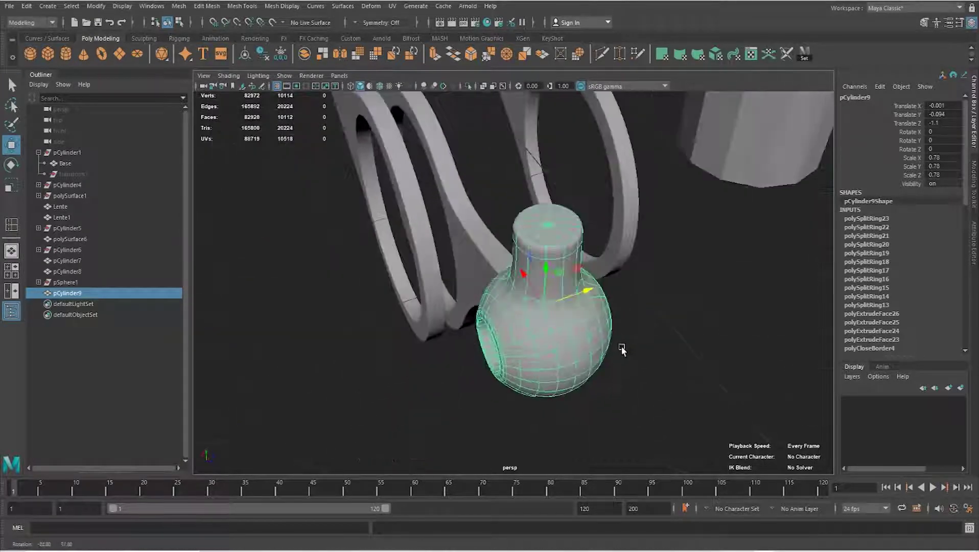
{"action": "key", "text": "space"}
{"action": "key", "text": "space"}
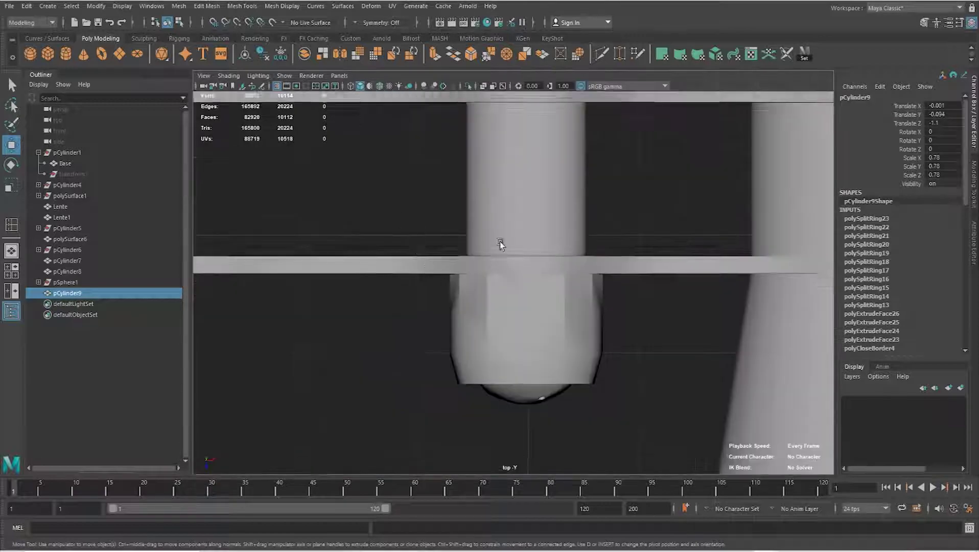
{"action": "scroll", "coordinate": [489, 357], "scroll_direction": "down", "scroll_amount": 3}
{"action": "key", "text": "4"}
{"action": "scroll", "coordinate": [451, 296], "scroll_direction": "down", "scroll_amount": 10}
{"action": "key", "text": "f"}
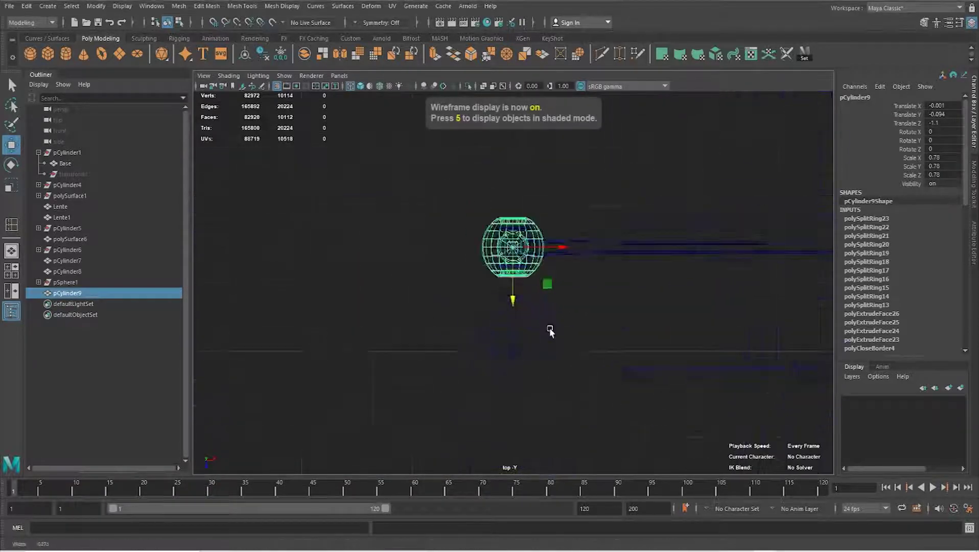
{"action": "left_click_drag", "start_coordinate": [520, 331], "coordinate": [509, 330]}
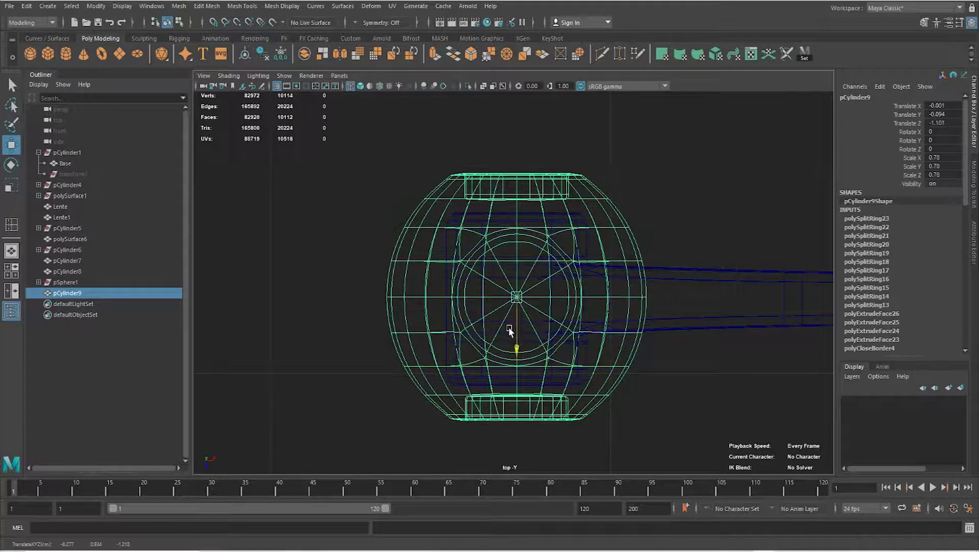
- Select handle piece polySurface6 and isolate it in the view
{"action": "mouse_move", "coordinate": [679, 228]}
{"action": "left_mouse_down", "text": "alt"}
{"action": "mouse_move", "coordinate": [720, 310]}
{"action": "mouse_move", "coordinate": [465, 286]}
{"action": "mouse_move", "coordinate": [554, 267]}
{"action": "left_mouse_up", "text": "alt"}
{"action": "scroll", "coordinate": [554, 268], "scroll_direction": "up", "scroll_amount": 10}
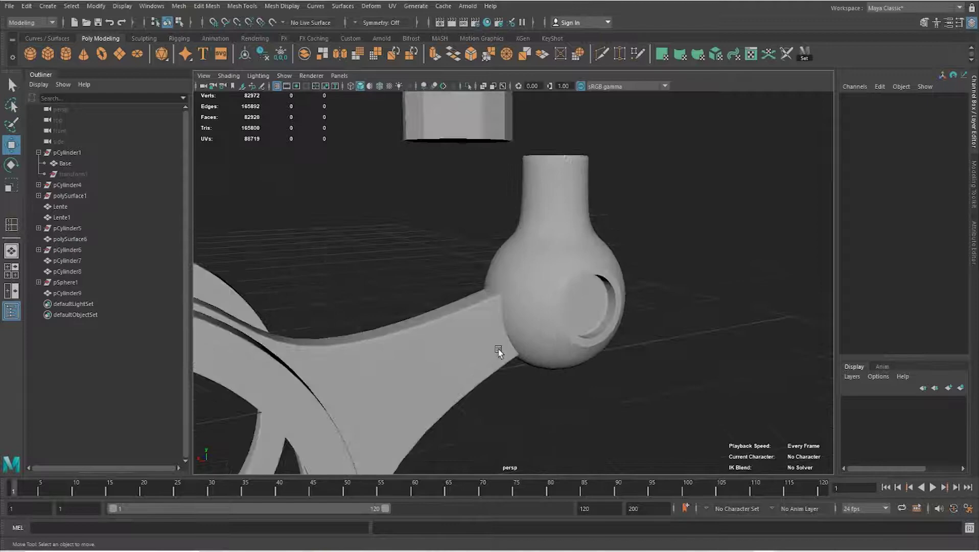
{"action": "left_click", "coordinate": [498, 338]}
{"action": "mouse_move", "coordinate": [498, 337]}
{"action": "left_mouse_down", "text": "alt"}
{"action": "mouse_move", "coordinate": [586, 333]}
{"action": "mouse_move", "coordinate": [533, 306]}
{"action": "mouse_move", "coordinate": [480, 320]}
{"action": "mouse_move", "coordinate": [631, 272]}
{"action": "left_mouse_up", "text": "alt"}
{"action": "key", "text": "ctrl+1"}
- Select the vertices on the left end of polySurface6, checking them in wireframe
{"action": "scroll", "coordinate": [466, 323], "scroll_direction": "up", "scroll_amount": 5}
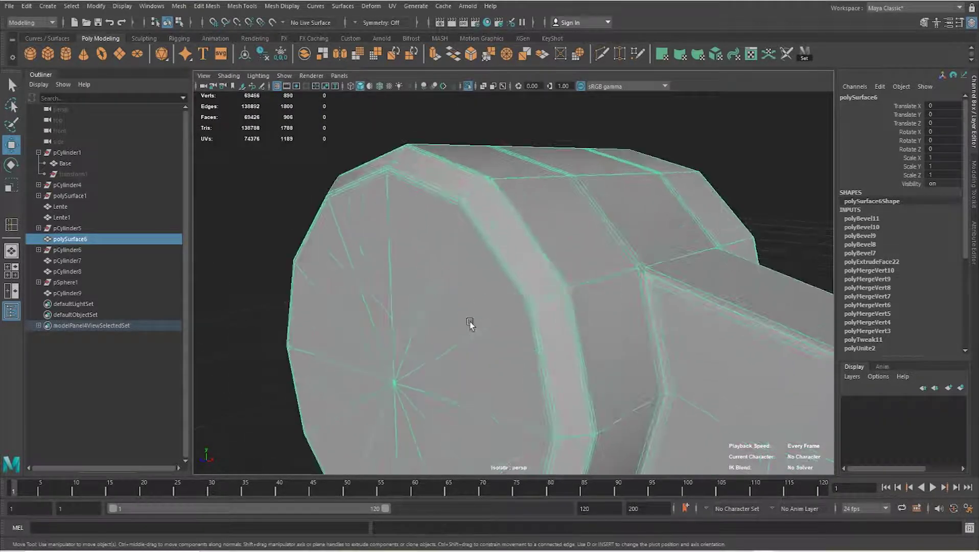
{"action": "right_click_drag", "start_coordinate": [490, 316], "coordinate": [489, 302]}
{"action": "left_click_drag", "start_coordinate": [489, 303], "coordinate": [380, 306], "text": "alt"}
{"action": "left_click_drag", "start_coordinate": [430, 174], "coordinate": [476, 410]}
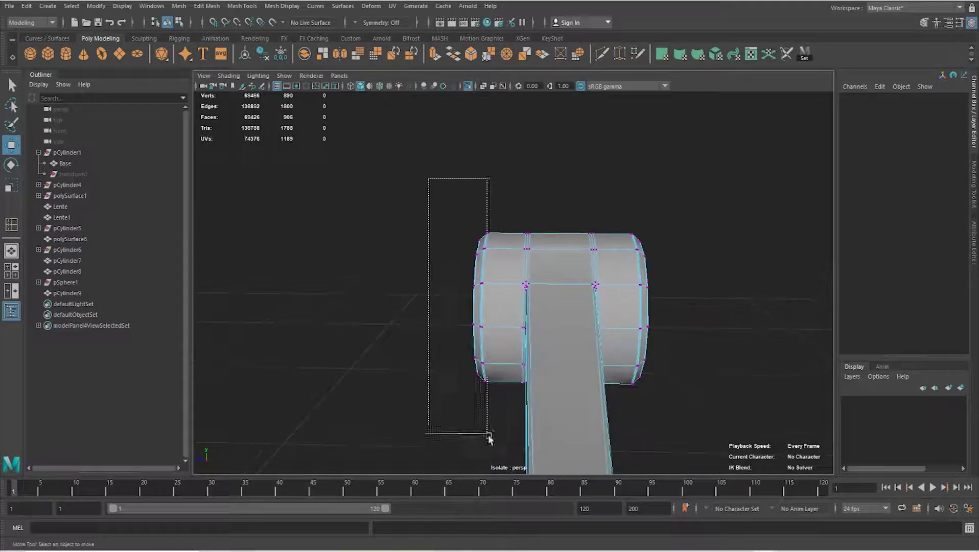
{"action": "mouse_move", "coordinate": [725, 433]}
{"action": "left_mouse_down", "text": "alt"}
{"action": "mouse_move", "coordinate": [503, 387]}
{"action": "mouse_move", "coordinate": [524, 319]}
{"action": "mouse_move", "coordinate": [308, 402]}
{"action": "mouse_move", "coordinate": [424, 386]}
{"action": "mouse_move", "coordinate": [583, 400]}
{"action": "mouse_move", "coordinate": [560, 406]}
{"action": "mouse_move", "coordinate": [566, 386]}
{"action": "mouse_move", "coordinate": [618, 372]}
{"action": "mouse_move", "coordinate": [545, 360]}
{"action": "left_mouse_up", "text": "alt"}
{"action": "key", "text": "4"}
{"action": "key", "text": "5"}
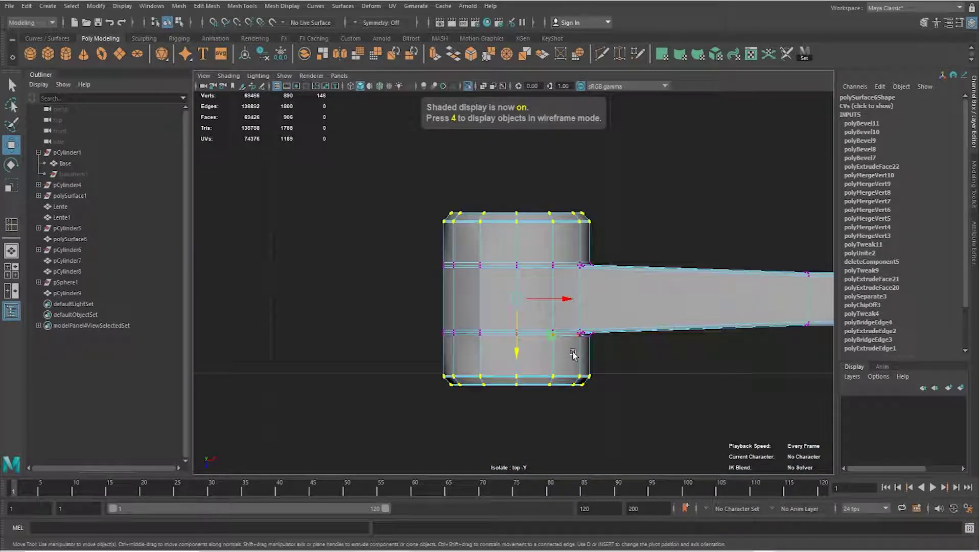
{"action": "key", "text": "space"}
{"action": "key", "text": "space"}
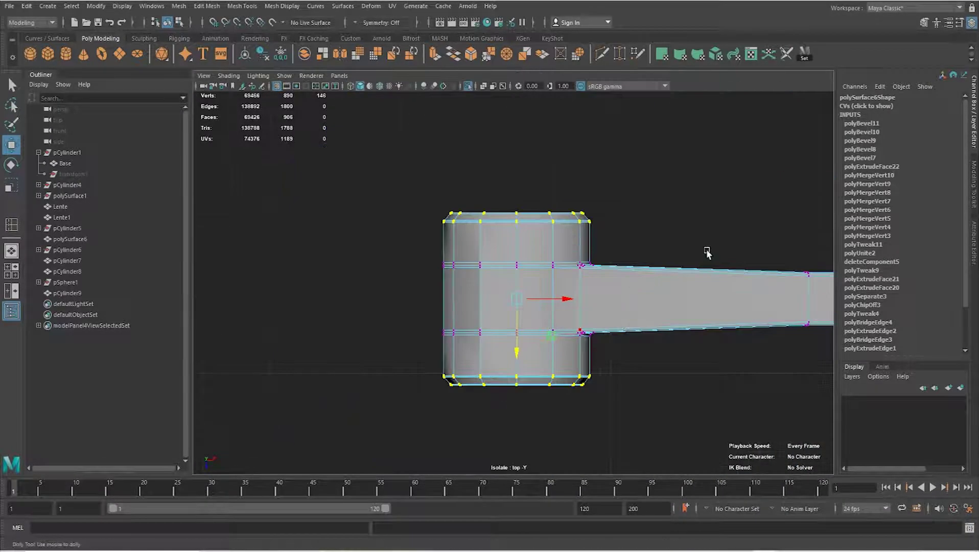
- Restore the other scene objects and preview the ball joint and handle smoothed
{"action": "key", "text": "space"}
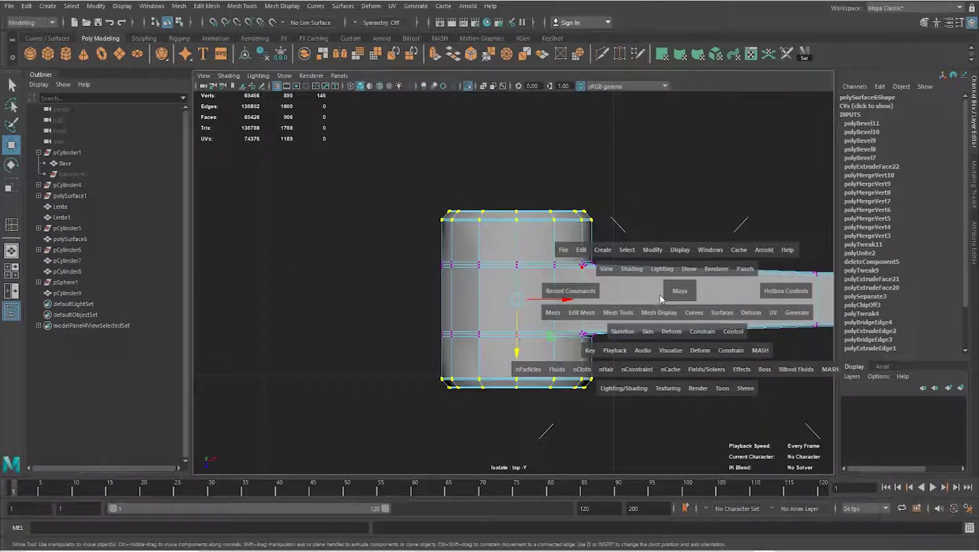
{"action": "left_click_drag", "start_coordinate": [648, 287], "coordinate": [611, 300]}
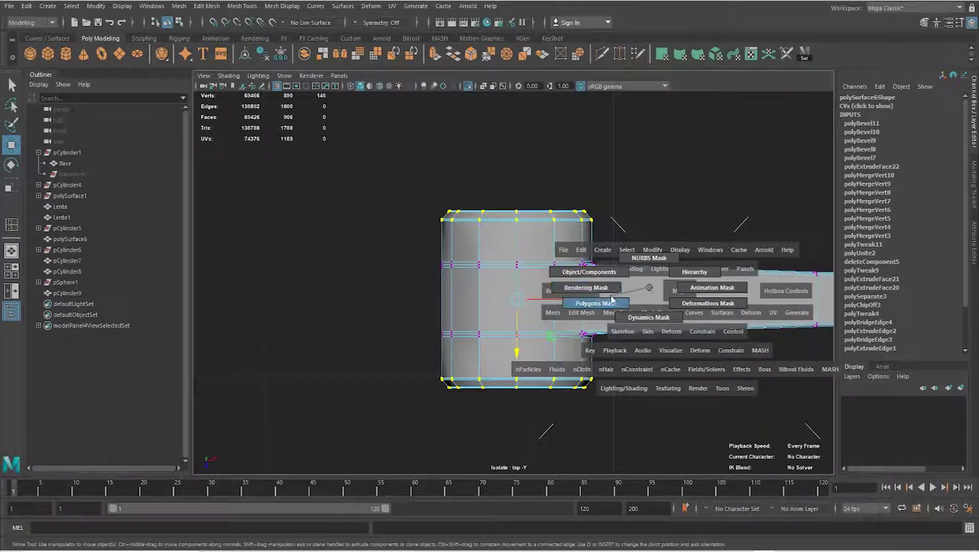
{"action": "mouse_move", "coordinate": [648, 291]}
{"action": "left_mouse_down"}
{"action": "mouse_move", "coordinate": [614, 289]}
{"action": "mouse_move", "coordinate": [445, 334]}
{"action": "left_mouse_up"}
{"action": "key", "text": "space"}
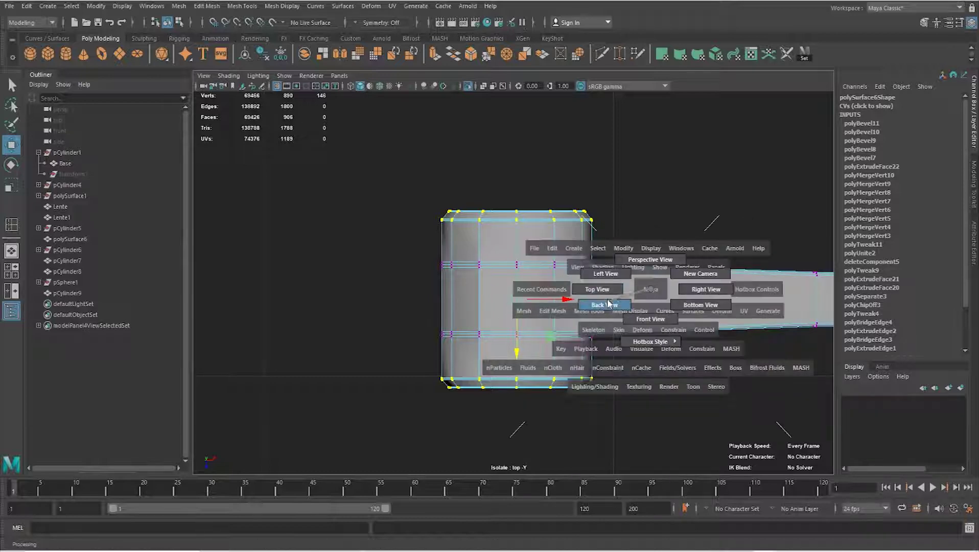
{"action": "mouse_move", "coordinate": [587, 316]}
{"action": "left_mouse_down", "text": "alt"}
{"action": "mouse_move", "coordinate": [634, 339]}
{"action": "mouse_move", "coordinate": [530, 373]}
{"action": "mouse_move", "coordinate": [500, 359]}
{"action": "left_mouse_up", "text": "alt"}
{"action": "mouse_move", "coordinate": [460, 277]}
{"action": "left_mouse_down", "text": "alt"}
{"action": "mouse_move", "coordinate": [426, 301]}
{"action": "mouse_move", "coordinate": [470, 305]}
{"action": "left_mouse_up", "text": "alt"}
{"action": "key", "text": "ctrl+1"}
{"action": "mouse_move", "coordinate": [573, 322]}
{"action": "left_mouse_down", "text": "alt"}
{"action": "mouse_move", "coordinate": [510, 301]}
{"action": "mouse_move", "coordinate": [550, 302]}
{"action": "mouse_move", "coordinate": [555, 321]}
{"action": "left_mouse_up", "text": "alt"}
{"action": "key", "text": "3"}
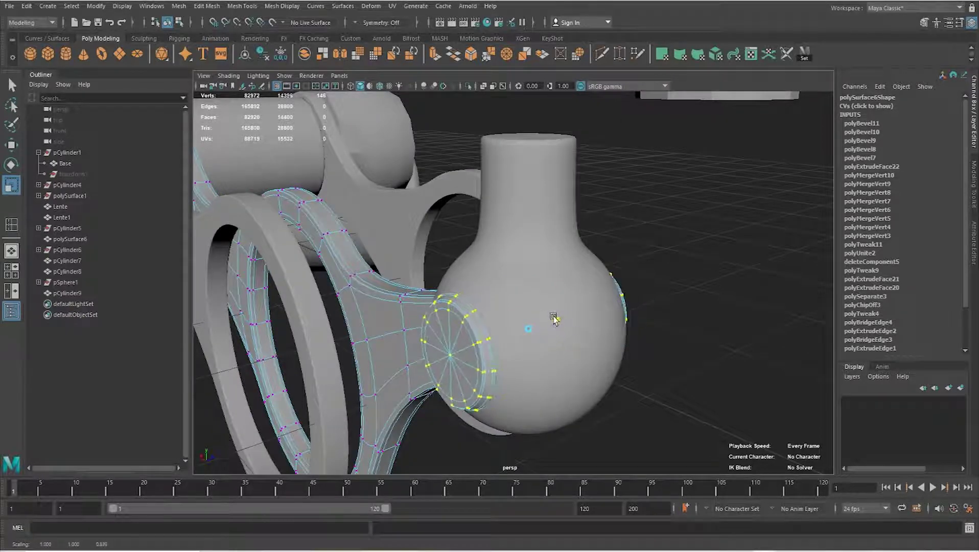
- Scale the selected vertex ring down slightly on Z at the handle-ball junction
{"action": "left_click_drag", "start_coordinate": [554, 320], "coordinate": [528, 329], "text": "alt"}
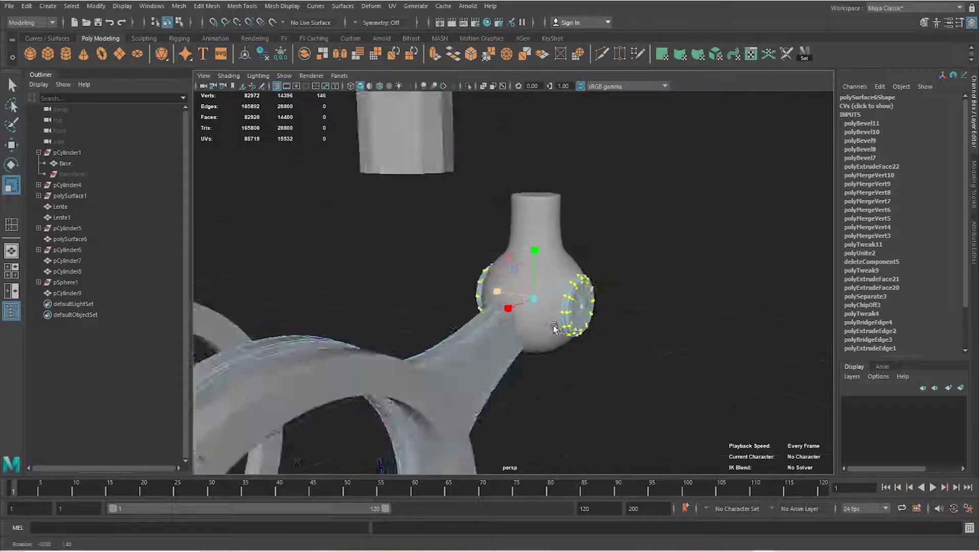
{"action": "scroll", "coordinate": [526, 328], "scroll_direction": "up", "scroll_amount": 2}
{"action": "scroll", "coordinate": [526, 328], "scroll_direction": "up", "scroll_amount": 3}
{"action": "scroll", "coordinate": [526, 328], "scroll_direction": "up", "scroll_amount": 2}
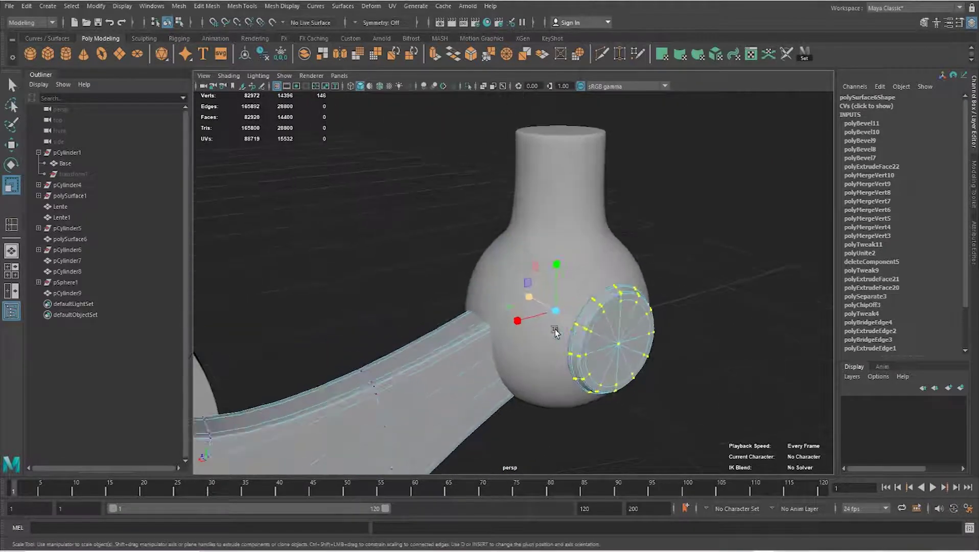
{"action": "scroll", "coordinate": [526, 329], "scroll_direction": "up", "scroll_amount": 1}
{"action": "mouse_move", "coordinate": [521, 334]}
{"action": "left_mouse_down", "text": "alt"}
{"action": "mouse_move", "coordinate": [554, 317]}
{"action": "mouse_move", "coordinate": [539, 316]}
{"action": "mouse_move", "coordinate": [561, 322]}
{"action": "left_mouse_up", "text": "alt"}
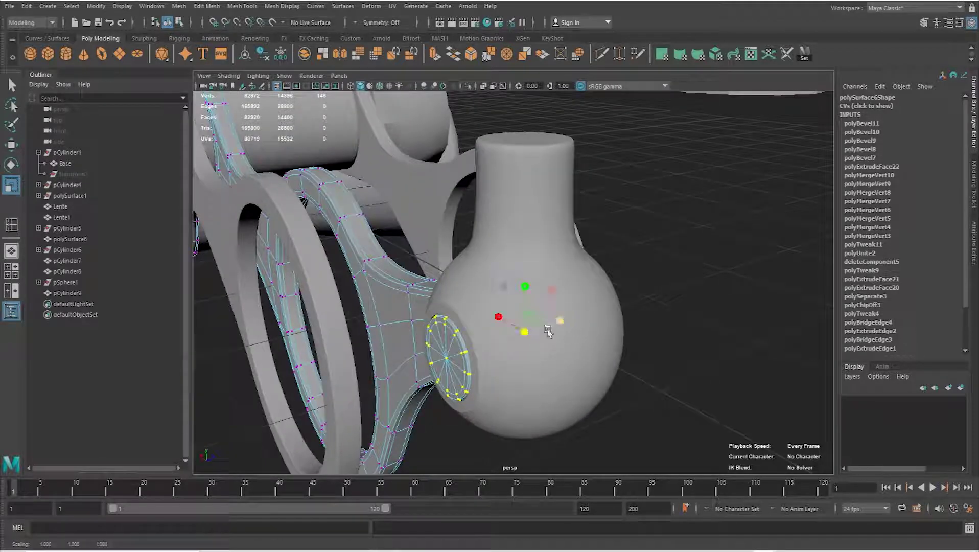
- Leave vertex mode, then select and frame the handle arm
{"action": "mouse_move", "coordinate": [523, 333]}
{"action": "left_mouse_down", "text": "alt"}
{"action": "mouse_move", "coordinate": [448, 317]}
{"action": "mouse_move", "coordinate": [520, 198]}
{"action": "left_mouse_up", "text": "alt"}
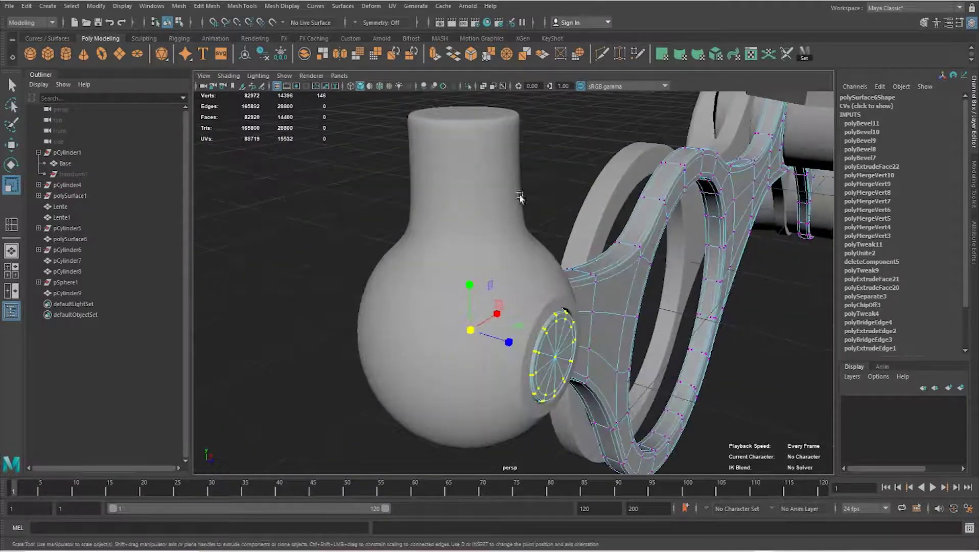
{"action": "right_click_drag", "start_coordinate": [552, 327], "coordinate": [572, 246]}
{"action": "mouse_move", "coordinate": [572, 246]}
{"action": "left_mouse_down", "text": "alt"}
{"action": "mouse_move", "coordinate": [568, 284]}
{"action": "mouse_move", "coordinate": [602, 285]}
{"action": "mouse_move", "coordinate": [503, 312]}
{"action": "mouse_move", "coordinate": [461, 337]}
{"action": "mouse_move", "coordinate": [614, 334]}
{"action": "mouse_move", "coordinate": [374, 356]}
{"action": "mouse_move", "coordinate": [574, 343]}
{"action": "mouse_move", "coordinate": [513, 323]}
{"action": "mouse_move", "coordinate": [584, 313]}
{"action": "mouse_move", "coordinate": [485, 271]}
{"action": "mouse_move", "coordinate": [528, 274]}
{"action": "mouse_move", "coordinate": [566, 251]}
{"action": "mouse_move", "coordinate": [527, 297]}
{"action": "mouse_move", "coordinate": [509, 308]}
{"action": "mouse_move", "coordinate": [508, 296]}
{"action": "left_mouse_up", "text": "alt"}
{"action": "left_click", "coordinate": [486, 323]}
{"action": "key", "text": "ctrl+1"}
{"action": "key", "text": "ctrl+1"}
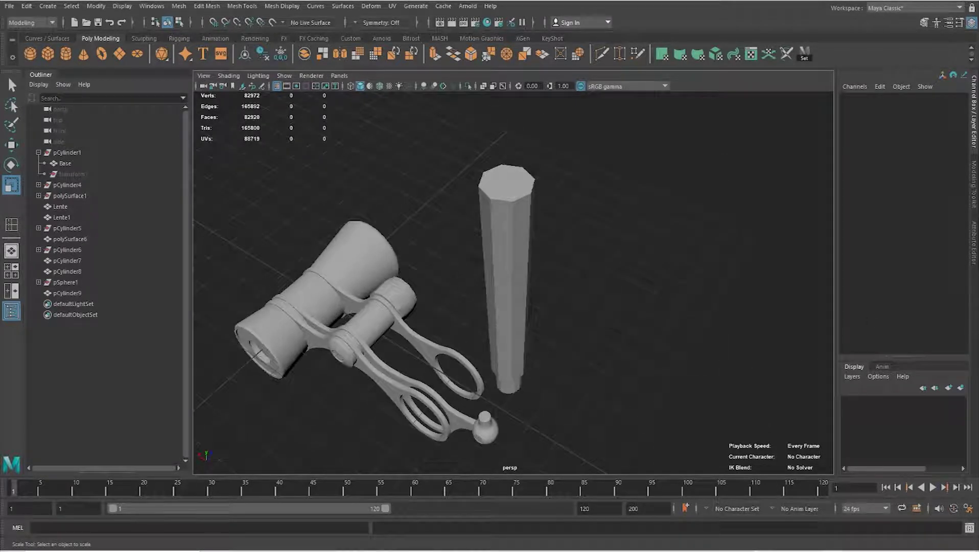
- Select pCylinder7 and move its top rim vertices down along Y below the cap
{"action": "scroll", "coordinate": [514, 329], "scroll_direction": "up", "scroll_amount": 2}
{"action": "scroll", "coordinate": [617, 332], "scroll_direction": "up", "scroll_amount": 3}
{"action": "left_click", "coordinate": [618, 332]}
{"action": "scroll", "coordinate": [587, 346], "scroll_direction": "up", "scroll_amount": 3}
{"action": "mouse_move", "coordinate": [578, 263]}
{"action": "right_mouse_down"}
{"action": "mouse_move", "coordinate": [577, 290]}
{"action": "mouse_move", "coordinate": [554, 263]}
{"action": "right_mouse_up"}
{"action": "left_click", "coordinate": [462, 292]}
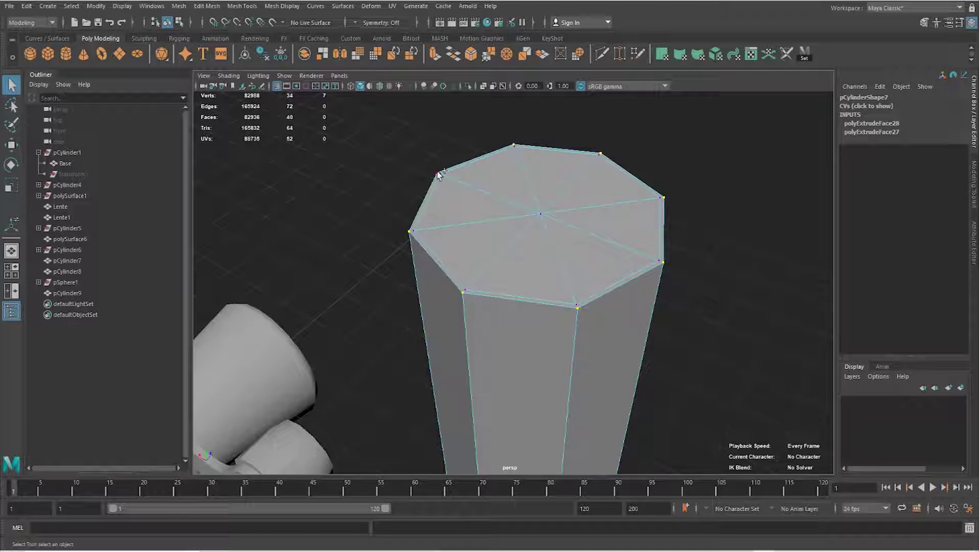
{"action": "key", "text": "w"}
{"action": "left_click_drag", "start_coordinate": [543, 166], "coordinate": [542, 185]}
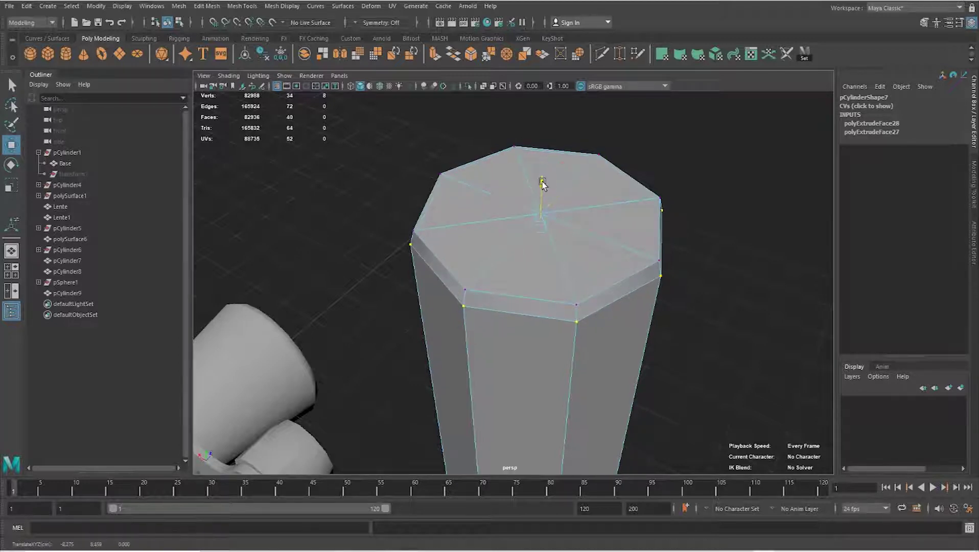
- Return pCylinder7 to object mode and zoom in on its octagonal top
{"action": "mouse_move", "coordinate": [649, 328]}
{"action": "left_mouse_down", "text": "alt"}
{"action": "mouse_move", "coordinate": [544, 211]}
{"action": "mouse_move", "coordinate": [610, 332]}
{"action": "mouse_move", "coordinate": [578, 286]}
{"action": "mouse_move", "coordinate": [522, 265]}
{"action": "mouse_move", "coordinate": [603, 284]}
{"action": "left_mouse_up", "text": "alt"}
{"action": "right_click_drag", "start_coordinate": [564, 223], "coordinate": [613, 194]}
{"action": "left_click_drag", "start_coordinate": [544, 201], "coordinate": [493, 220], "text": "alt"}
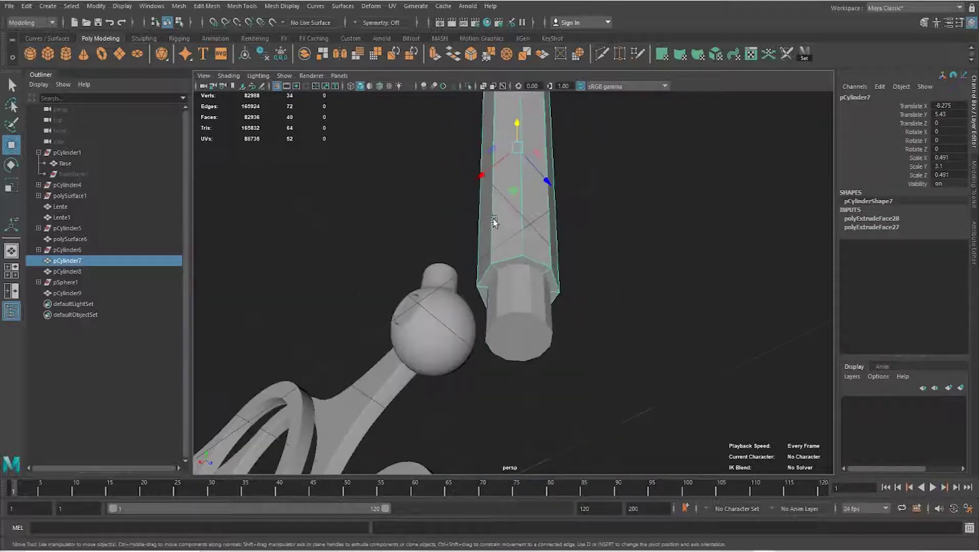
{"action": "right_click_drag", "start_coordinate": [493, 220], "coordinate": [519, 212], "text": "alt"}
{"action": "left_click_drag", "start_coordinate": [572, 234], "coordinate": [529, 253], "text": "alt"}
{"action": "mouse_move", "coordinate": [528, 254]}
{"action": "right_mouse_down", "text": "alt"}
{"action": "mouse_move", "coordinate": [489, 212]}
{"action": "mouse_move", "coordinate": [471, 133]}
{"action": "right_mouse_up", "text": "alt"}
{"action": "mouse_move", "coordinate": [605, 372]}
{"action": "left_mouse_down", "text": "ctrl+alt"}
{"action": "mouse_move", "coordinate": [583, 323]}
{"action": "mouse_move", "coordinate": [570, 396]}
{"action": "mouse_move", "coordinate": [656, 362]}
{"action": "mouse_move", "coordinate": [567, 269]}
{"action": "left_mouse_up", "text": "ctrl+alt"}
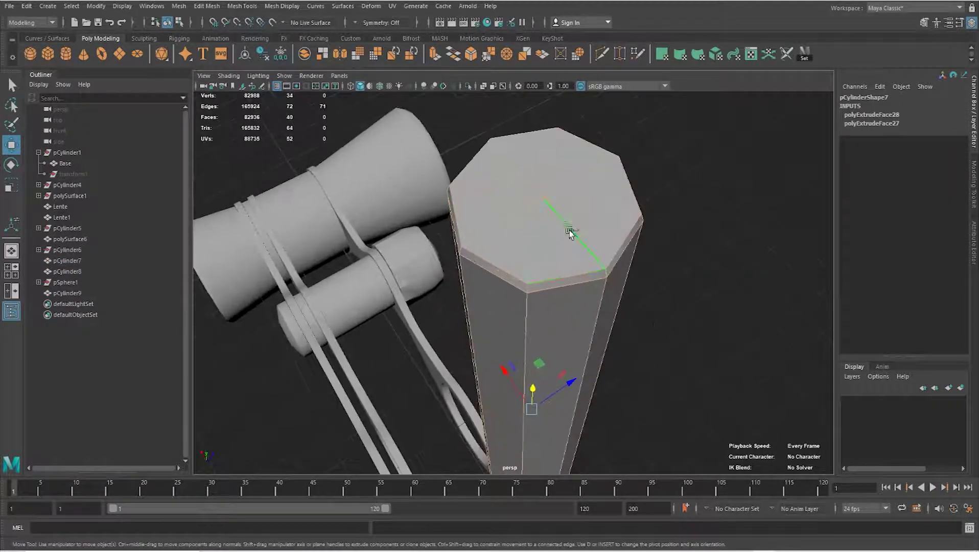
- Orbit and zoom around the tall cylinder to inspect it from below
{"action": "mouse_move", "coordinate": [552, 311]}
{"action": "left_mouse_down", "text": "alt"}
{"action": "mouse_move", "coordinate": [541, 216]}
{"action": "mouse_move", "coordinate": [569, 221]}
{"action": "left_mouse_up", "text": "alt"}
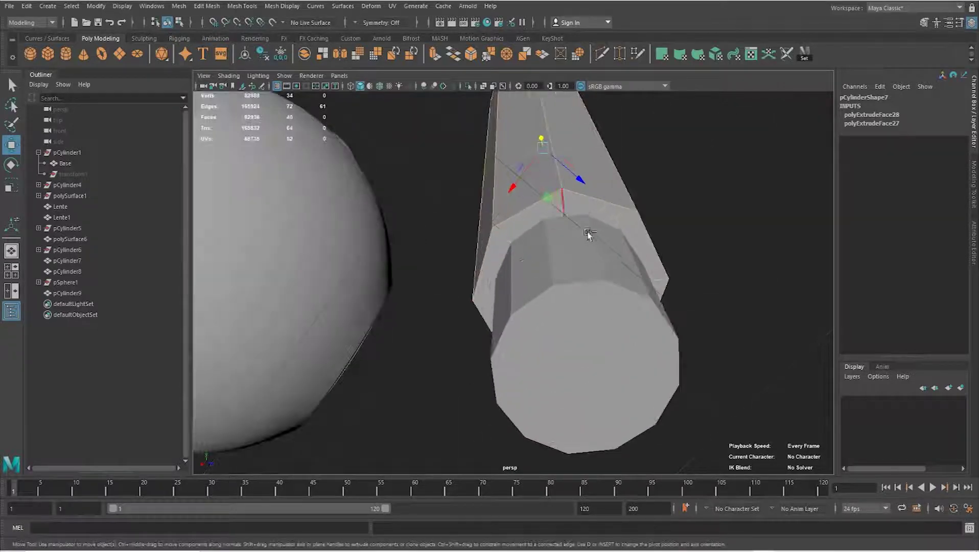
{"action": "mouse_move", "coordinate": [659, 284]}
{"action": "left_mouse_down", "text": "alt"}
{"action": "mouse_move", "coordinate": [557, 265]}
{"action": "mouse_move", "coordinate": [601, 284]}
{"action": "mouse_move", "coordinate": [581, 284]}
{"action": "mouse_move", "coordinate": [593, 190]}
{"action": "left_mouse_up", "text": "alt"}
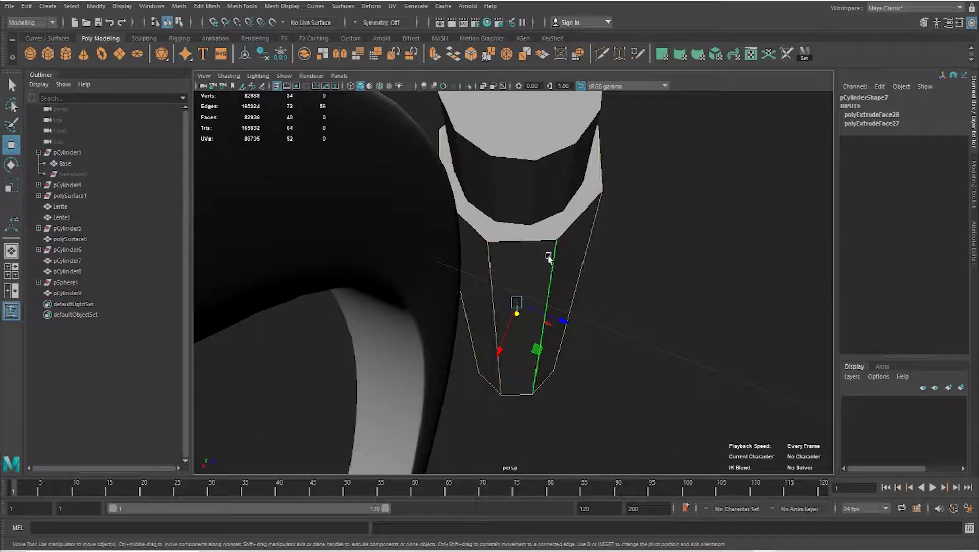
{"action": "left_click_drag", "start_coordinate": [548, 257], "coordinate": [617, 316], "text": "alt"}
{"action": "scroll", "coordinate": [579, 295], "scroll_direction": "up", "scroll_amount": 3}
{"action": "right_click_drag", "start_coordinate": [579, 295], "coordinate": [622, 302], "text": "shift"}
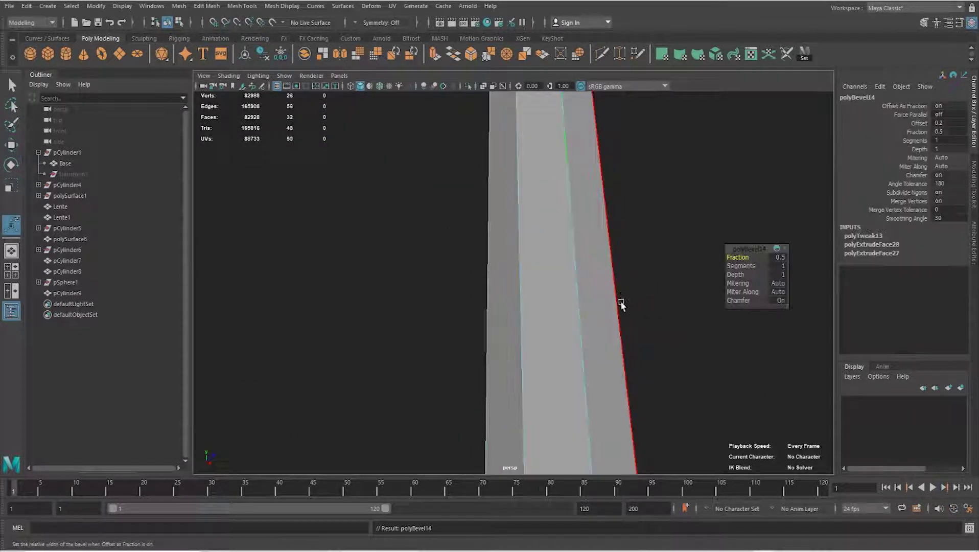
{"action": "left_click_drag", "start_coordinate": [621, 301], "coordinate": [586, 341], "text": "alt"}
{"action": "scroll", "coordinate": [507, 306], "scroll_direction": "down", "scroll_amount": 5}
- Check the cylinder's top in wireframe, then return to the shaded view
{"action": "left_click_drag", "start_coordinate": [506, 306], "coordinate": [507, 324], "text": "alt"}
{"action": "scroll", "coordinate": [529, 245], "scroll_direction": "up", "scroll_amount": 6}
{"action": "mouse_move", "coordinate": [529, 245]}
{"action": "left_mouse_down", "text": "alt"}
{"action": "mouse_move", "coordinate": [538, 228]}
{"action": "mouse_move", "coordinate": [518, 260]}
{"action": "mouse_move", "coordinate": [520, 322]}
{"action": "mouse_move", "coordinate": [492, 306]}
{"action": "mouse_move", "coordinate": [612, 297]}
{"action": "mouse_move", "coordinate": [503, 289]}
{"action": "left_mouse_up", "text": "alt"}
{"action": "key", "text": "4"}
{"action": "mouse_move", "coordinate": [583, 334]}
{"action": "left_mouse_down", "text": "alt"}
{"action": "mouse_move", "coordinate": [581, 256]}
{"action": "mouse_move", "coordinate": [524, 278]}
{"action": "mouse_move", "coordinate": [542, 286]}
{"action": "mouse_move", "coordinate": [557, 324]}
{"action": "mouse_move", "coordinate": [563, 313]}
{"action": "mouse_move", "coordinate": [583, 317]}
{"action": "left_mouse_up", "text": "alt"}
{"action": "key", "text": "5"}
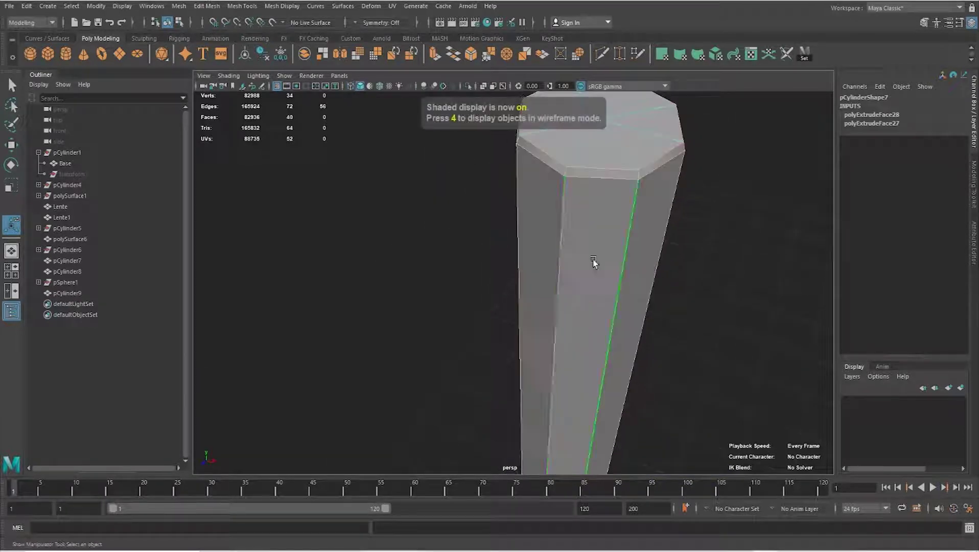
{"action": "left_click_drag", "start_coordinate": [590, 275], "coordinate": [563, 298], "text": "alt"}
- Bevel the edge loop just below the cylinder's cap with fraction 0.2 and 2 segments
{"action": "double_click", "coordinate": [542, 269]}
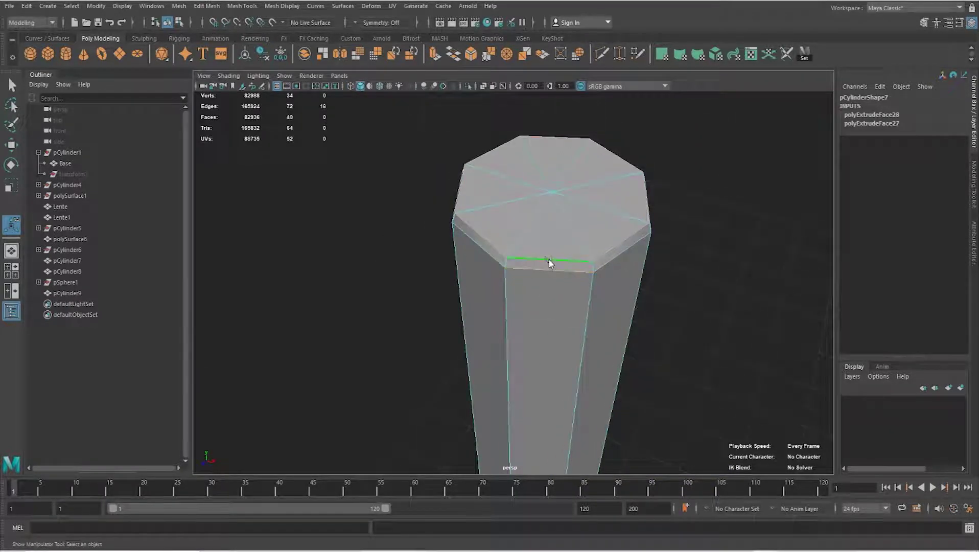
{"action": "right_click", "coordinate": [549, 262], "text": "shift"}
{"action": "left_click", "coordinate": [590, 260]}
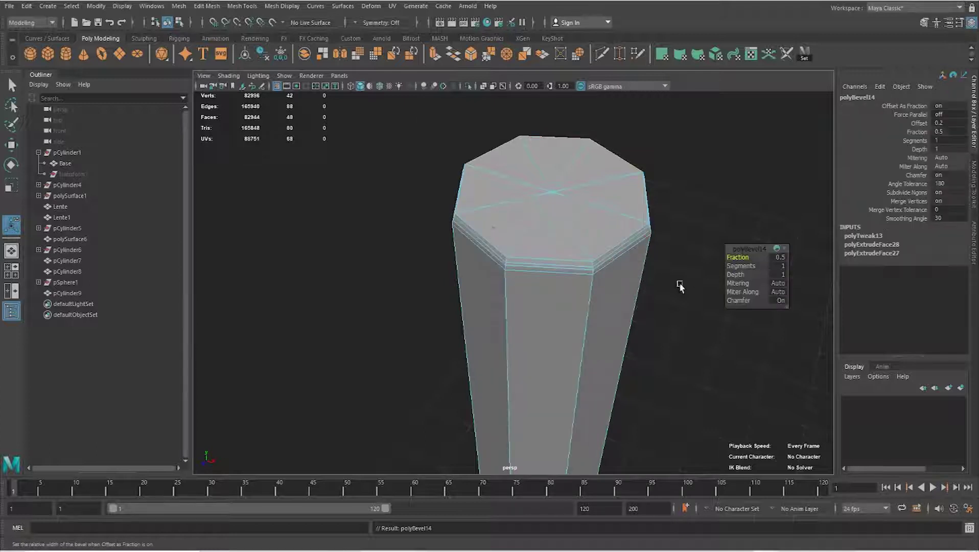
{"action": "key", "text": "3"}
{"action": "key", "text": "1"}
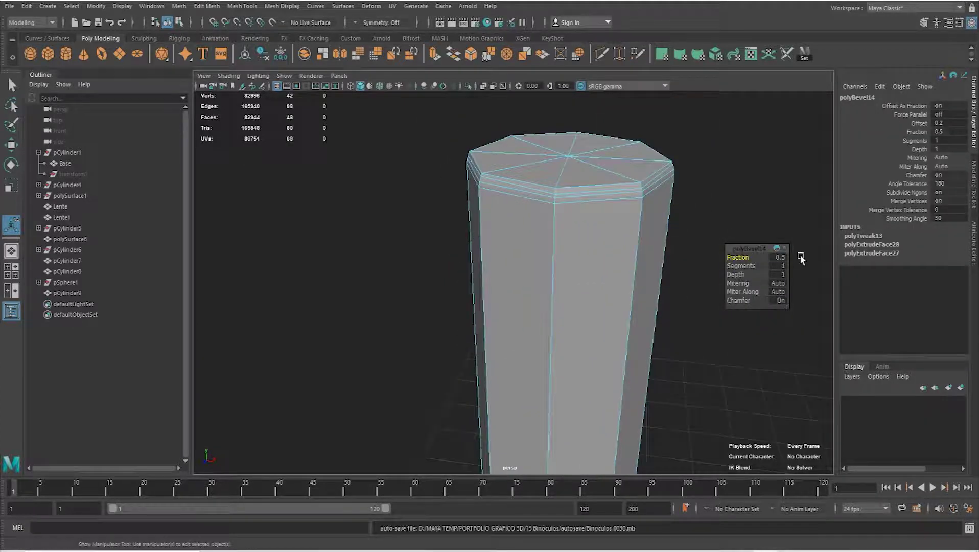
{"action": "key", "text": "2"}
{"action": "type", "text": "0.2"}
{"action": "key", "text": "Return"}
{"action": "left_click", "coordinate": [782, 264]}
{"action": "type", "text": "2"}
{"action": "key", "text": "Return"}
- Review the cylinder's polyBevel14 settings in the Channel Box, confirming the 0.2 fraction
{"action": "left_click_drag", "start_coordinate": [761, 271], "coordinate": [584, 267], "text": "alt"}
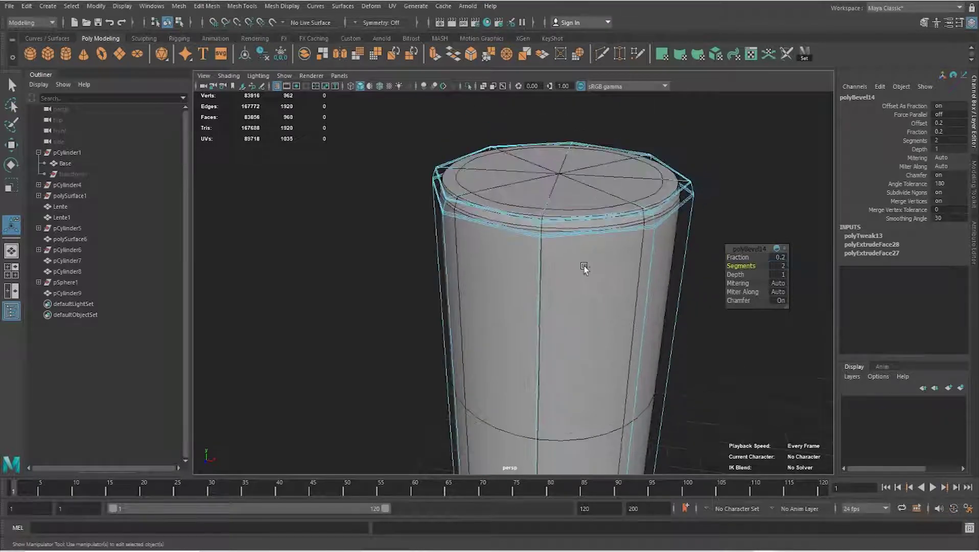
{"action": "right_click_drag", "start_coordinate": [583, 198], "coordinate": [618, 160]}
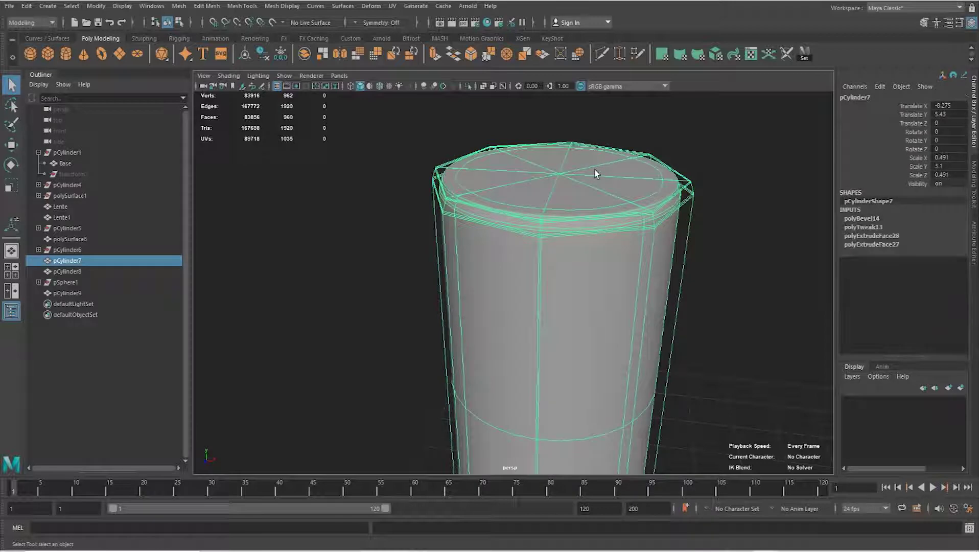
{"action": "key", "text": "5"}
{"action": "left_click", "coordinate": [740, 229]}
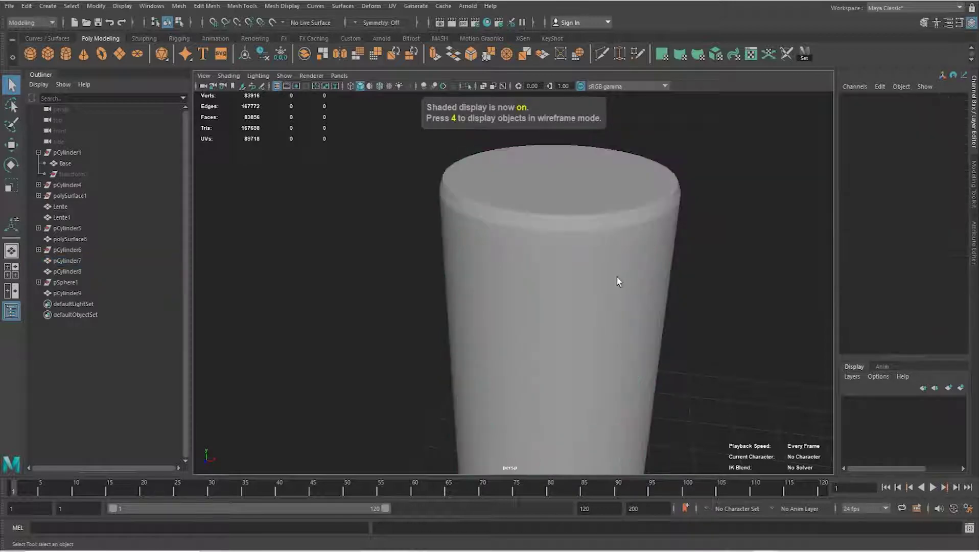
{"action": "scroll", "coordinate": [638, 294], "scroll_direction": "up", "scroll_amount": 2}
{"action": "left_click", "coordinate": [651, 293]}
{"action": "left_click", "coordinate": [873, 220]}
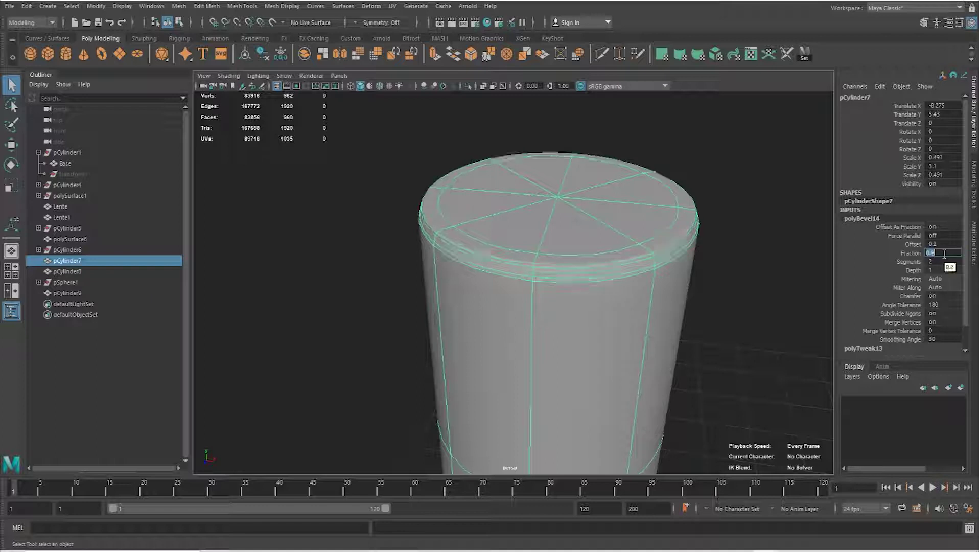
{"action": "key", "text": "Return"}
- Reselect the cylinder without smooth preview and zoom in on its narrowing point
{"action": "left_click", "coordinate": [711, 199]}
{"action": "scroll", "coordinate": [607, 300], "scroll_direction": "down", "scroll_amount": 2}
{"action": "left_click", "coordinate": [606, 300]}
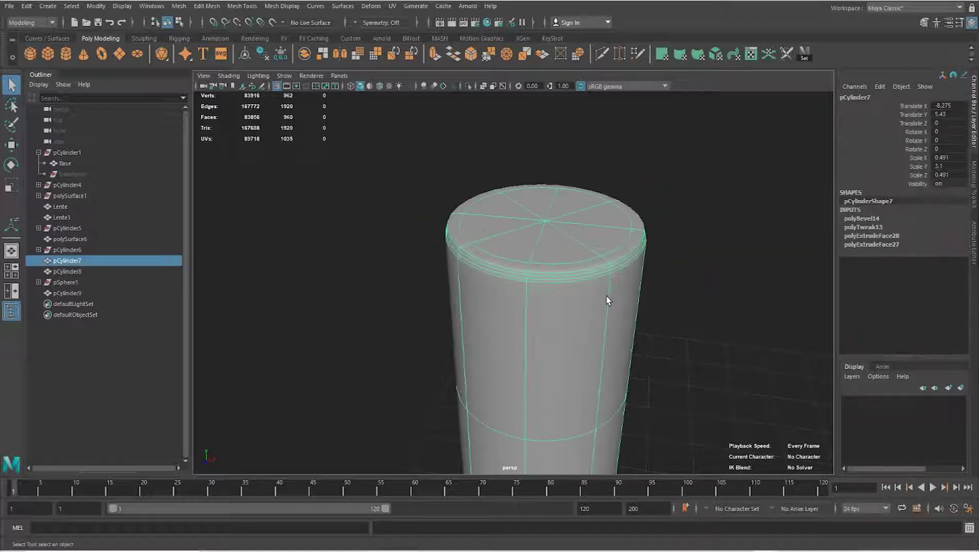
{"action": "key", "text": "1"}
{"action": "scroll", "coordinate": [606, 300], "scroll_direction": "up", "scroll_amount": 5}
{"action": "left_click_drag", "start_coordinate": [636, 293], "coordinate": [582, 245], "text": "alt"}
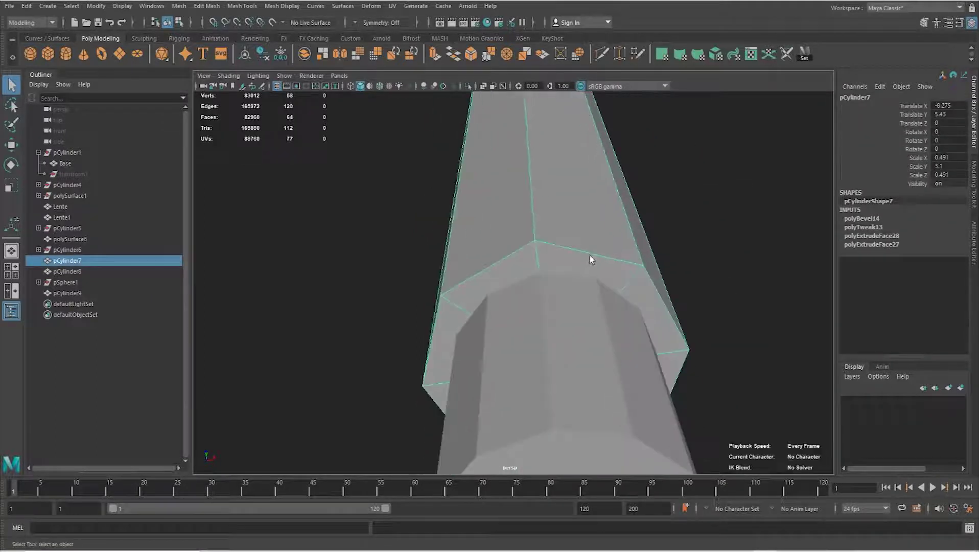
- Bevel the edge loop at the cylinder's narrowing point with a 0.1 fraction
{"action": "double_click", "coordinate": [586, 254]}
{"action": "mouse_move", "coordinate": [589, 258]}
{"action": "right_mouse_down"}
{"action": "mouse_move", "coordinate": [585, 223]}
{"action": "mouse_move", "coordinate": [621, 256]}
{"action": "right_mouse_up"}
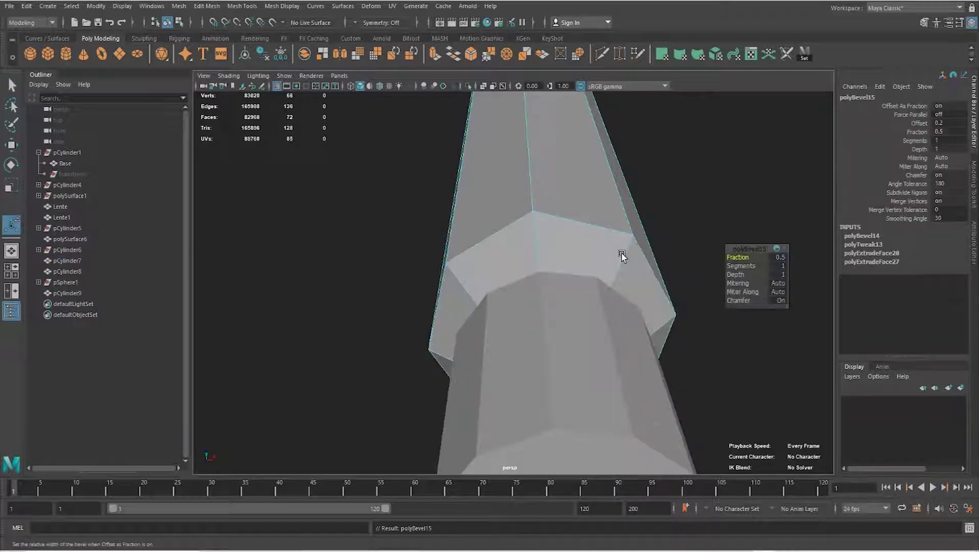
{"action": "type", "text": "0.2"}
{"action": "key", "text": "Return"}
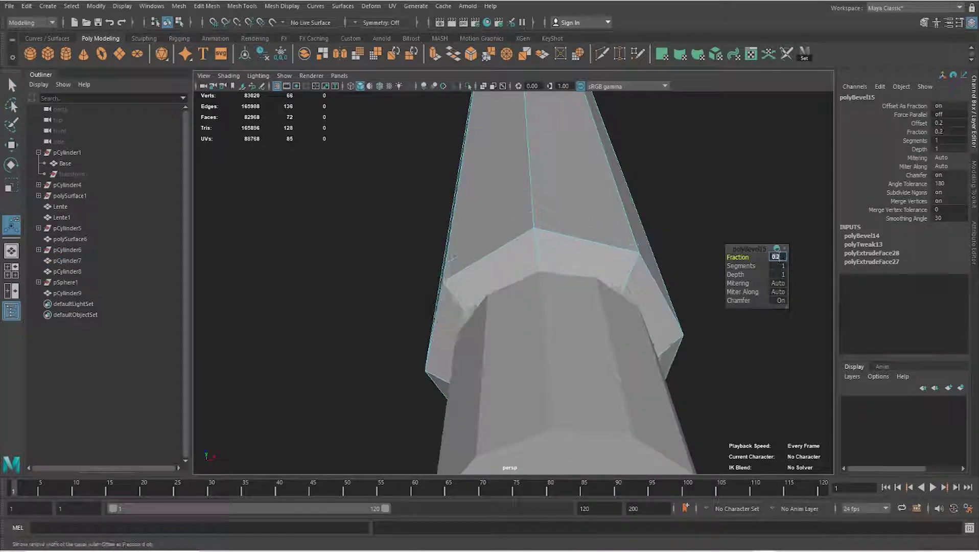
{"action": "type", "text": "0.1"}
{"action": "key", "text": "Return"}
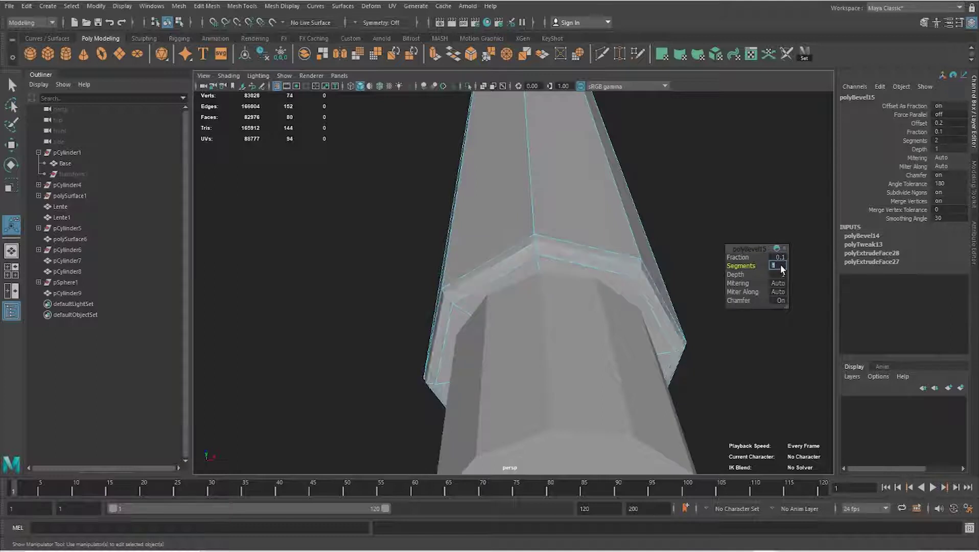
{"action": "key", "text": "F8"}
- Preview the smoothed cylinder from above, then turn smoothing off
{"action": "key", "text": "3"}
{"action": "mouse_move", "coordinate": [675, 209]}
{"action": "left_mouse_down", "text": "alt"}
{"action": "mouse_move", "coordinate": [577, 309]}
{"action": "mouse_move", "coordinate": [567, 283]}
{"action": "left_mouse_up", "text": "alt"}
{"action": "scroll", "coordinate": [578, 308], "scroll_direction": "up", "scroll_amount": 3}
{"action": "key", "text": "1"}
- Select the post's vertical edges from several angles
{"action": "right_click_drag", "start_coordinate": [565, 256], "coordinate": [564, 226]}
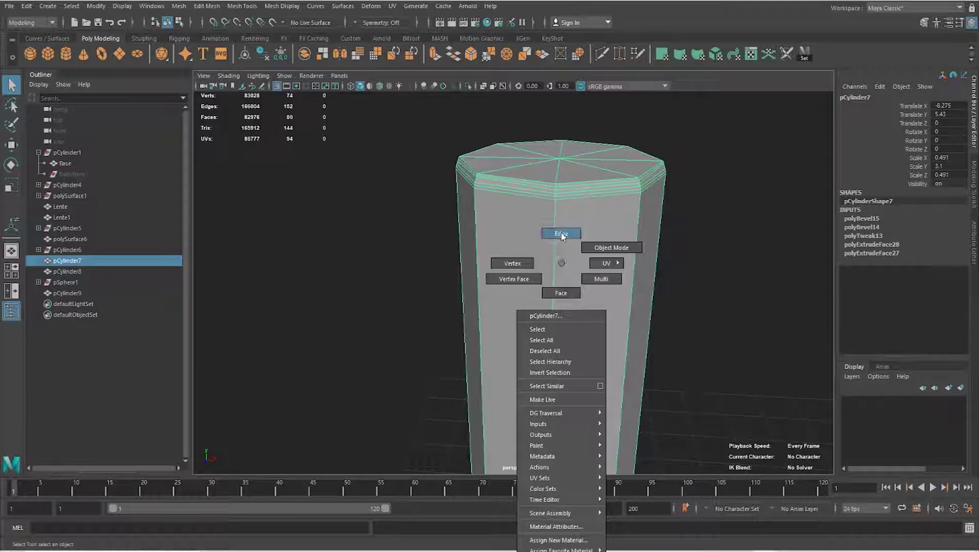
{"action": "left_click", "coordinate": [637, 262], "text": "shift"}
{"action": "mouse_move", "coordinate": [637, 262]}
{"action": "left_mouse_down", "text": "alt"}
{"action": "mouse_move", "coordinate": [663, 263]}
{"action": "mouse_move", "coordinate": [655, 270]}
{"action": "mouse_move", "coordinate": [651, 218]}
{"action": "mouse_move", "coordinate": [344, 251]}
{"action": "mouse_move", "coordinate": [531, 279]}
{"action": "mouse_move", "coordinate": [551, 273]}
{"action": "mouse_move", "coordinate": [563, 204]}
{"action": "mouse_move", "coordinate": [546, 253]}
{"action": "mouse_move", "coordinate": [563, 264]}
{"action": "mouse_move", "coordinate": [552, 365]}
{"action": "left_mouse_up", "text": "alt"}
{"action": "left_click", "coordinate": [663, 263], "text": "shift"}
{"action": "left_click", "coordinate": [343, 251], "text": "shift"}
{"action": "mouse_move", "coordinate": [553, 364]}
{"action": "right_mouse_down", "text": "alt"}
{"action": "mouse_move", "coordinate": [640, 312]}
{"action": "mouse_move", "coordinate": [560, 287]}
{"action": "right_mouse_up", "text": "alt"}
- Bevel the selected vertical edges with a fraction of 1
{"action": "right_click_drag", "start_coordinate": [574, 250], "coordinate": [605, 253], "text": "shift"}
{"action": "left_click_drag", "start_coordinate": [684, 285], "coordinate": [611, 273], "text": "alt"}
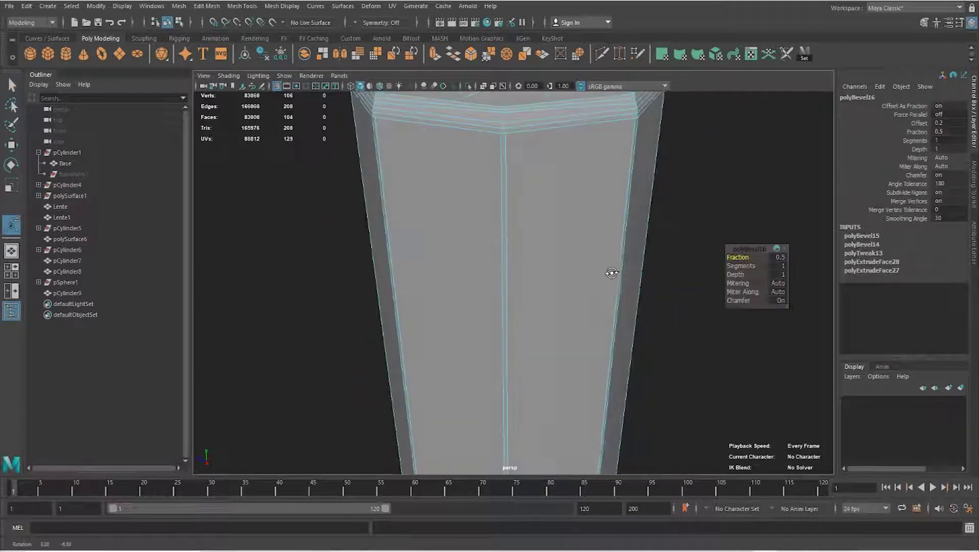
{"action": "type", "text": "1"}
{"action": "key", "text": "Return"}
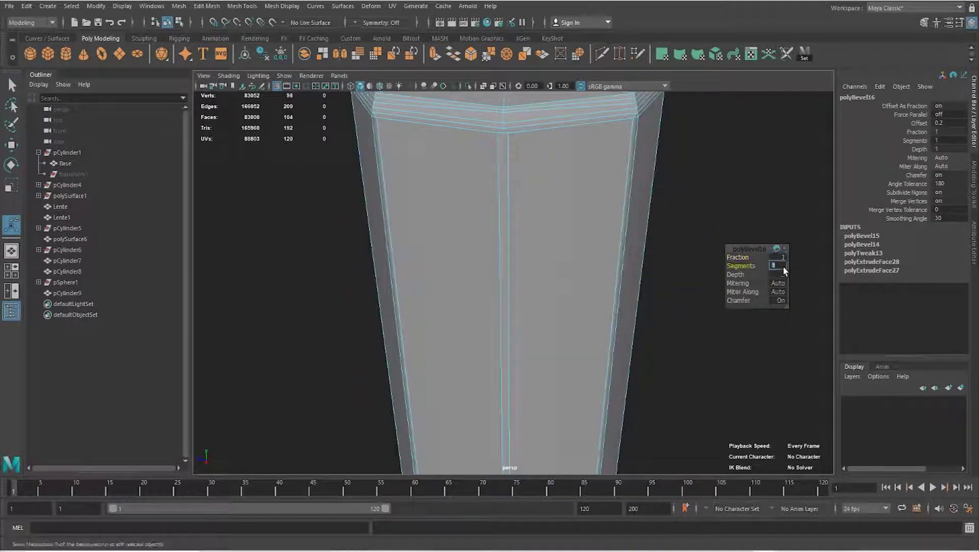
{"action": "scroll", "coordinate": [542, 225], "scroll_direction": "down", "scroll_amount": 3}
{"action": "key", "text": "q"}
{"action": "key", "text": "F8"}
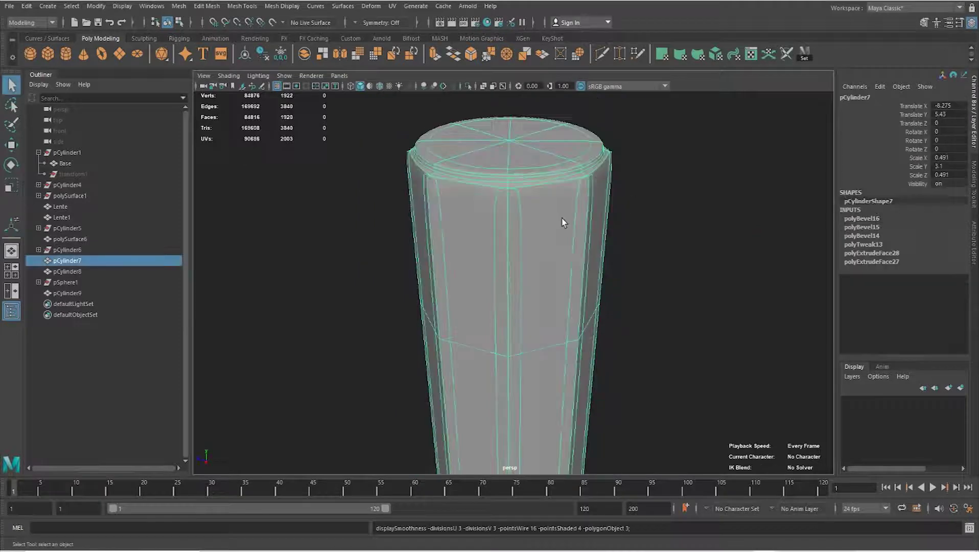
- Orbit and zoom around the post to inspect its lower step
{"action": "left_click", "coordinate": [408, 294]}
{"action": "scroll", "coordinate": [409, 294], "scroll_direction": "down", "scroll_amount": 3}
{"action": "left_click_drag", "start_coordinate": [524, 354], "coordinate": [589, 252], "text": "alt"}
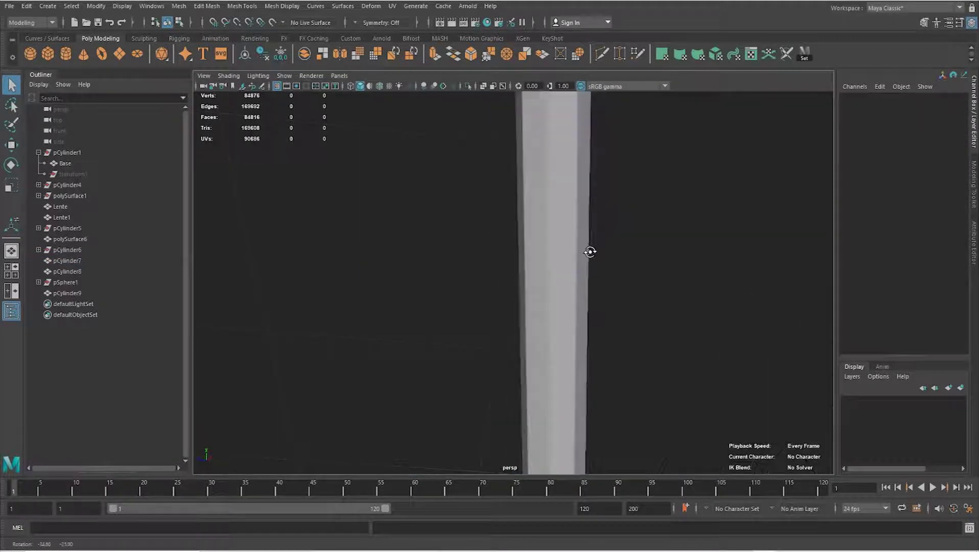
{"action": "scroll", "coordinate": [590, 251], "scroll_direction": "down", "scroll_amount": 5}
{"action": "mouse_move", "coordinate": [535, 312]}
{"action": "left_mouse_down", "text": "alt"}
{"action": "mouse_move", "coordinate": [546, 252]}
{"action": "mouse_move", "coordinate": [584, 247]}
{"action": "mouse_move", "coordinate": [504, 266]}
{"action": "mouse_move", "coordinate": [514, 266]}
{"action": "left_mouse_up", "text": "alt"}
{"action": "scroll", "coordinate": [546, 251], "scroll_direction": "up", "scroll_amount": 3}
{"action": "scroll", "coordinate": [518, 219], "scroll_direction": "up", "scroll_amount": 2}
- Adjust the post's latest bevel fraction in the Channel Box and preview it smoothed
{"action": "left_click", "coordinate": [592, 242]}
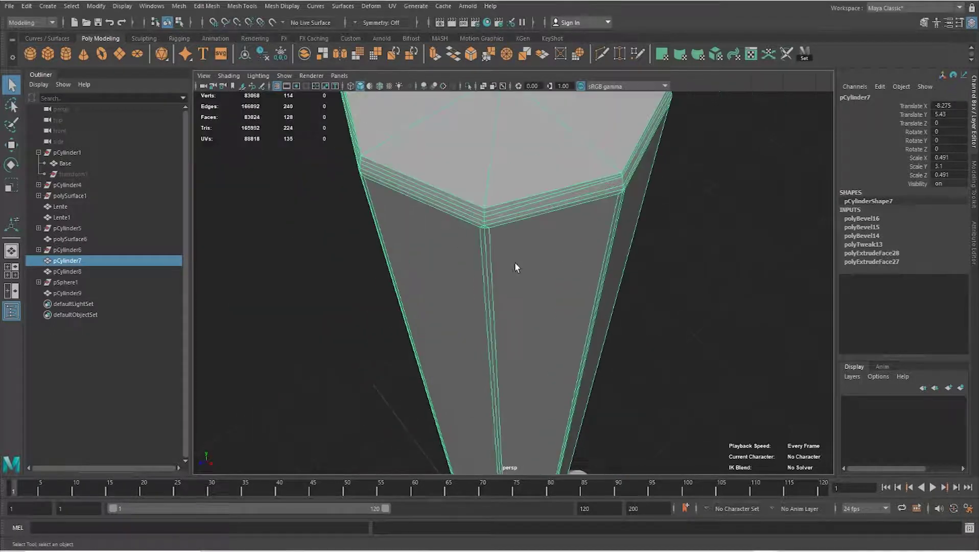
{"action": "left_click", "coordinate": [873, 220]}
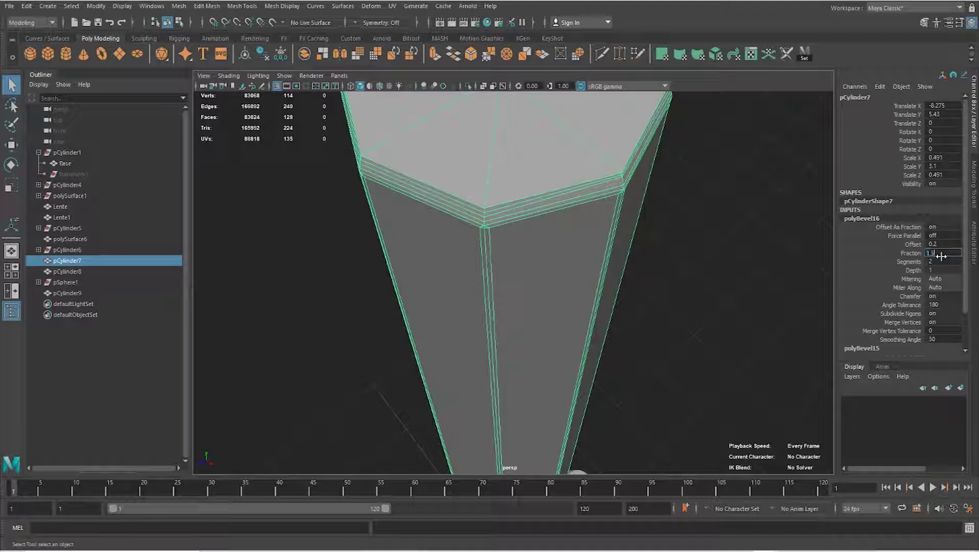
{"action": "key", "text": "Return"}
{"action": "right_click_drag", "start_coordinate": [564, 243], "coordinate": [557, 259], "text": "shift"}
- Inspect the post's side up close with the smooth preview turned off
{"action": "left_click", "coordinate": [658, 262]}
{"action": "right_click_drag", "start_coordinate": [658, 262], "coordinate": [467, 273], "text": "alt"}
{"action": "left_click_drag", "start_coordinate": [467, 273], "coordinate": [488, 224], "text": "alt"}
{"action": "mouse_move", "coordinate": [487, 224]}
{"action": "right_mouse_down", "text": "alt"}
{"action": "mouse_move", "coordinate": [484, 256]}
{"action": "mouse_move", "coordinate": [581, 253]}
{"action": "right_mouse_up", "text": "alt"}
{"action": "left_click", "coordinate": [566, 249]}
{"action": "left_click", "coordinate": [408, 225]}
{"action": "left_click", "coordinate": [536, 245]}
{"action": "key", "text": "1"}
{"action": "mouse_move", "coordinate": [522, 248]}
{"action": "right_mouse_down", "text": "alt"}
{"action": "mouse_move", "coordinate": [492, 272]}
{"action": "mouse_move", "coordinate": [524, 288]}
{"action": "right_mouse_up", "text": "alt"}
- Undo the vertical-edge bevel so the post's corners are sharp again
{"action": "key", "text": "ctrl+z"}
{"action": "key", "text": "ctrl+z"}
{"action": "key", "text": "ctrl+z"}
{"action": "key", "text": "ctrl+z"}
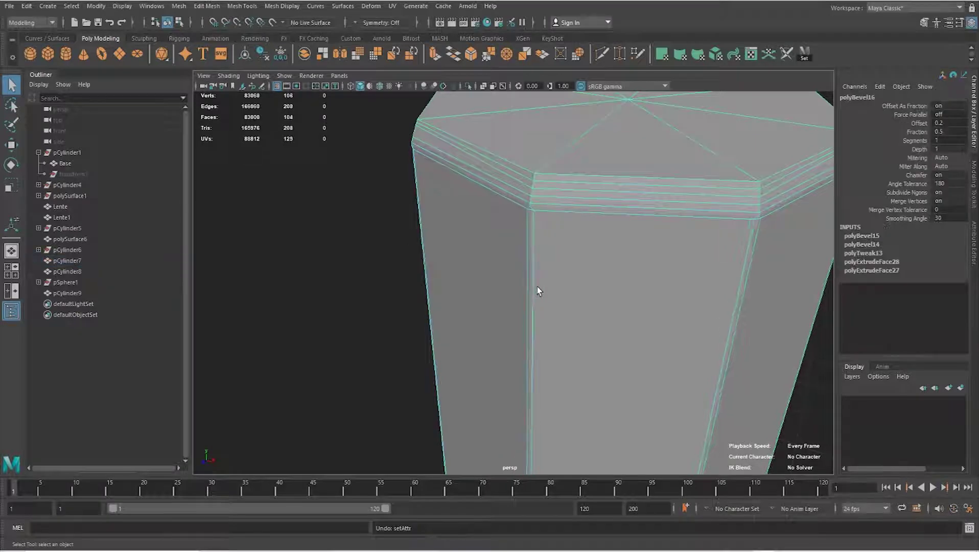
{"action": "key", "text": "ctrl+z"}
{"action": "left_click", "coordinate": [537, 291]}
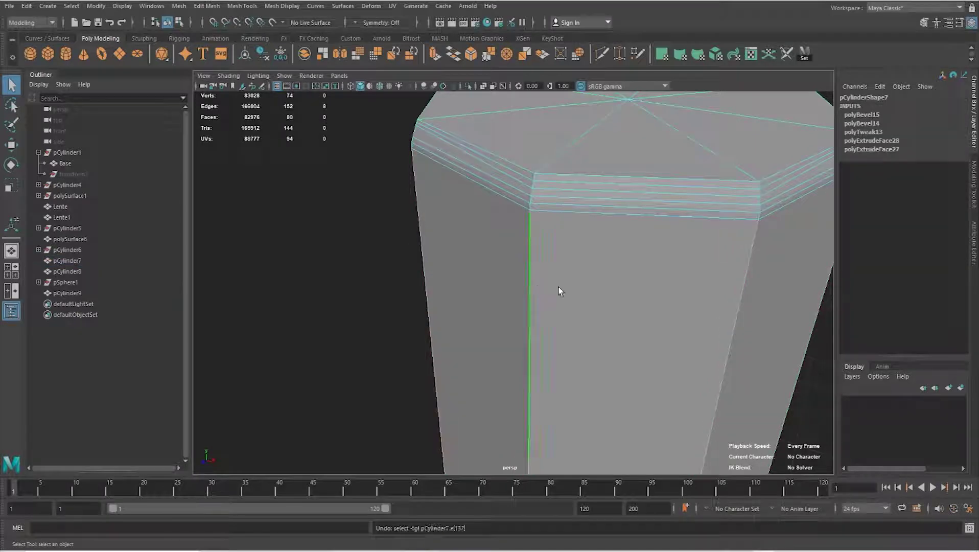
- Refine the selection of the post's cap and vertical edges near its corner
{"action": "mouse_move", "coordinate": [419, 262]}
{"action": "left_mouse_down", "text": "alt"}
{"action": "mouse_move", "coordinate": [605, 281]}
{"action": "mouse_move", "coordinate": [583, 286]}
{"action": "mouse_move", "coordinate": [601, 240]}
{"action": "mouse_move", "coordinate": [468, 246]}
{"action": "mouse_move", "coordinate": [446, 266]}
{"action": "mouse_move", "coordinate": [387, 264]}
{"action": "mouse_move", "coordinate": [428, 263]}
{"action": "mouse_move", "coordinate": [406, 304]}
{"action": "mouse_move", "coordinate": [455, 258]}
{"action": "left_mouse_up", "text": "alt"}
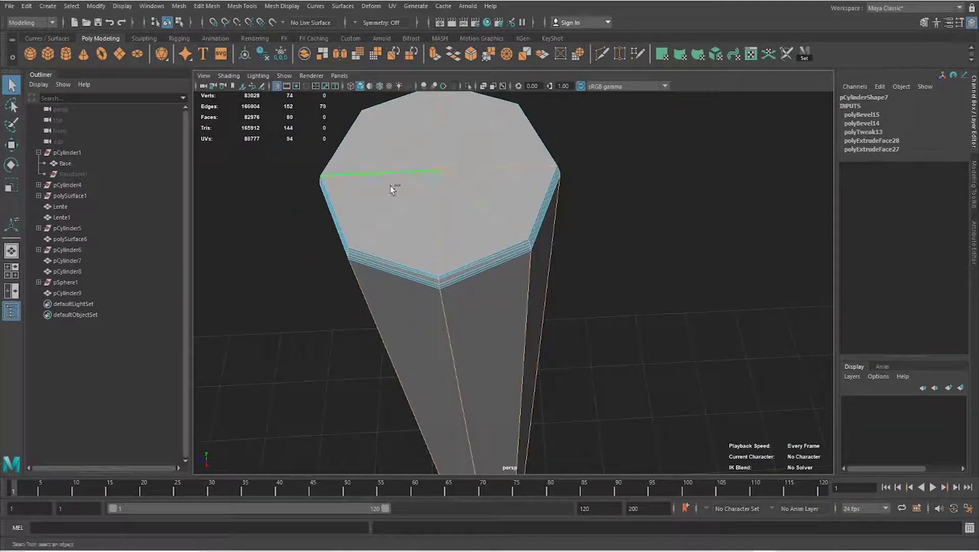
{"action": "mouse_move", "coordinate": [474, 210]}
{"action": "right_mouse_down", "text": "alt"}
{"action": "mouse_move", "coordinate": [500, 244]}
{"action": "mouse_move", "coordinate": [472, 264]}
{"action": "mouse_move", "coordinate": [492, 255]}
{"action": "mouse_move", "coordinate": [472, 254]}
{"action": "mouse_move", "coordinate": [483, 327]}
{"action": "right_mouse_up", "text": "alt"}
{"action": "mouse_move", "coordinate": [483, 327]}
{"action": "left_mouse_down", "text": "alt"}
{"action": "mouse_move", "coordinate": [546, 219]}
{"action": "mouse_move", "coordinate": [535, 324]}
{"action": "left_mouse_up", "text": "alt"}
{"action": "right_click_drag", "start_coordinate": [535, 323], "coordinate": [526, 317], "text": "alt"}
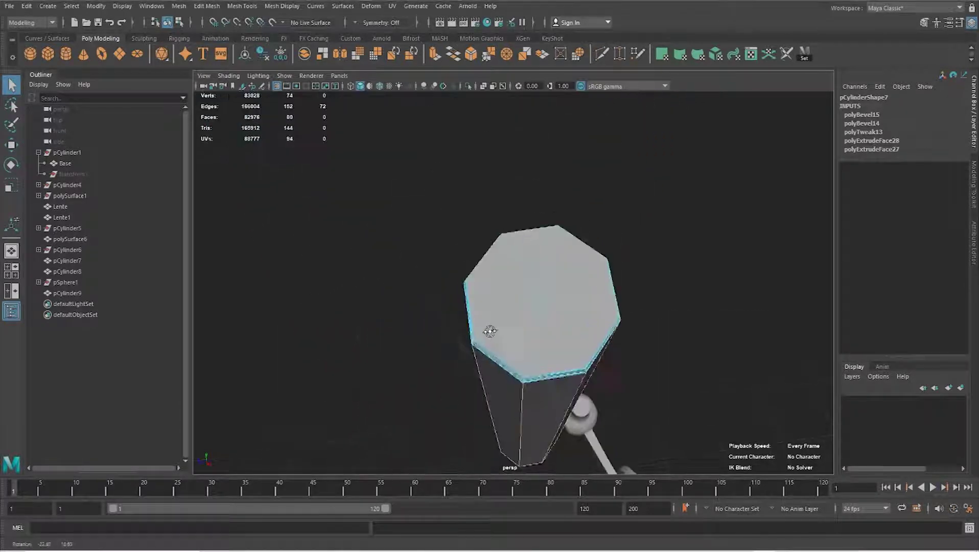
{"action": "left_click", "coordinate": [526, 317], "text": "ctrl"}
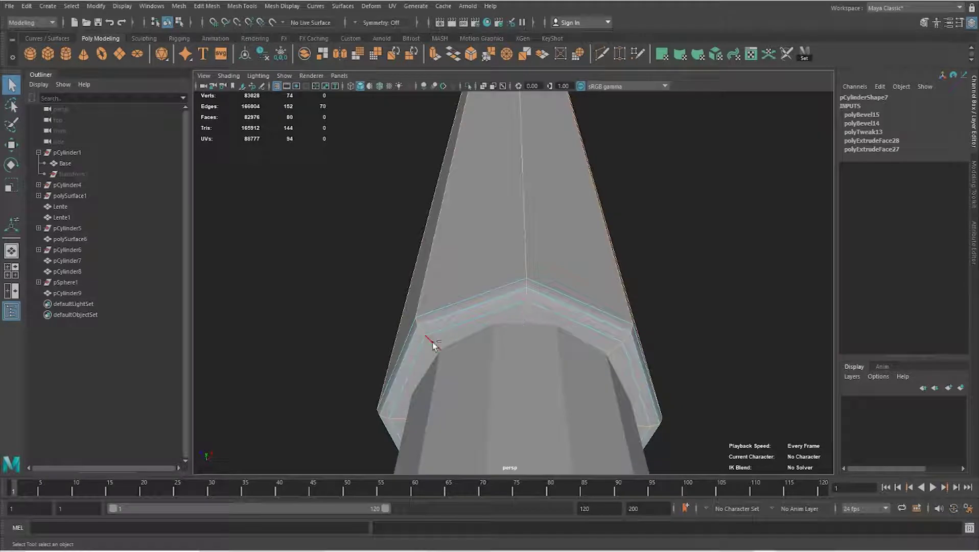
{"action": "left_click", "coordinate": [610, 351], "text": "ctrl"}
{"action": "mouse_move", "coordinate": [611, 352]}
{"action": "left_mouse_down", "text": "alt"}
{"action": "mouse_move", "coordinate": [459, 201]}
{"action": "mouse_move", "coordinate": [563, 228]}
{"action": "mouse_move", "coordinate": [542, 304]}
{"action": "mouse_move", "coordinate": [728, 272]}
{"action": "left_mouse_up", "text": "alt"}
- Bevel the selected cap and vertical edges with a fraction of 0.2
{"action": "key", "text": "ctrl+b"}
{"action": "type", "text": "0.2"}
{"action": "key", "text": "Return"}
{"action": "left_click_drag", "start_coordinate": [584, 288], "coordinate": [604, 282], "text": "alt"}
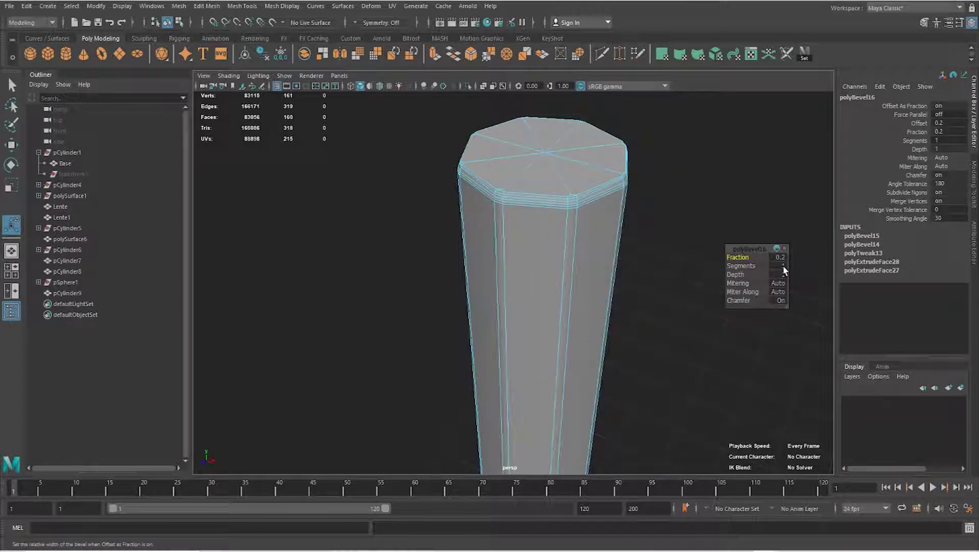
{"action": "left_click_drag", "start_coordinate": [784, 270], "coordinate": [579, 265], "text": "alt"}
{"action": "key", "text": "F8"}
- Check the post's new polyBevel16 settings in the Channel Box
{"action": "left_click", "coordinate": [615, 266]}
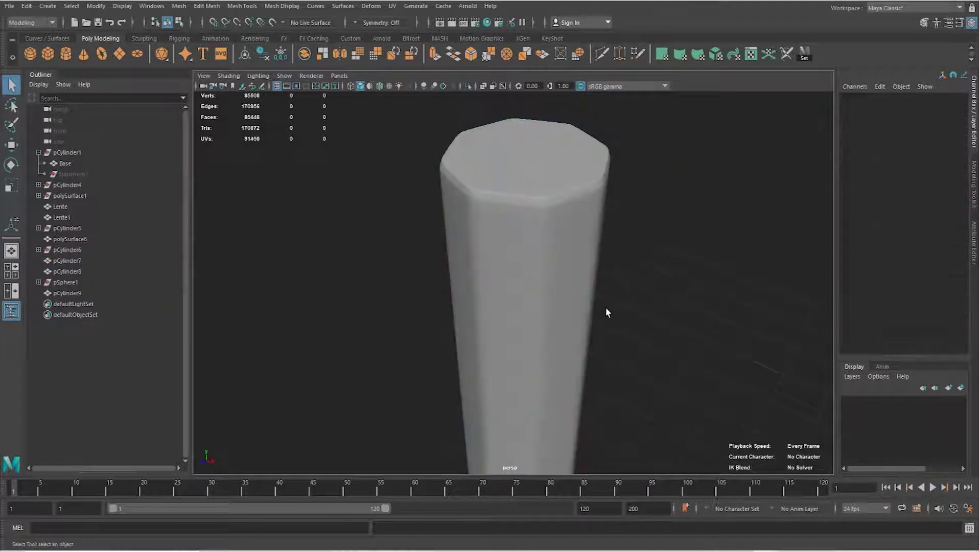
{"action": "scroll", "coordinate": [616, 297], "scroll_direction": "down", "scroll_amount": 5}
{"action": "left_click_drag", "start_coordinate": [516, 312], "coordinate": [485, 282], "text": "alt"}
{"action": "scroll", "coordinate": [511, 281], "scroll_direction": "up", "scroll_amount": 3}
{"action": "left_click", "coordinate": [536, 281]}
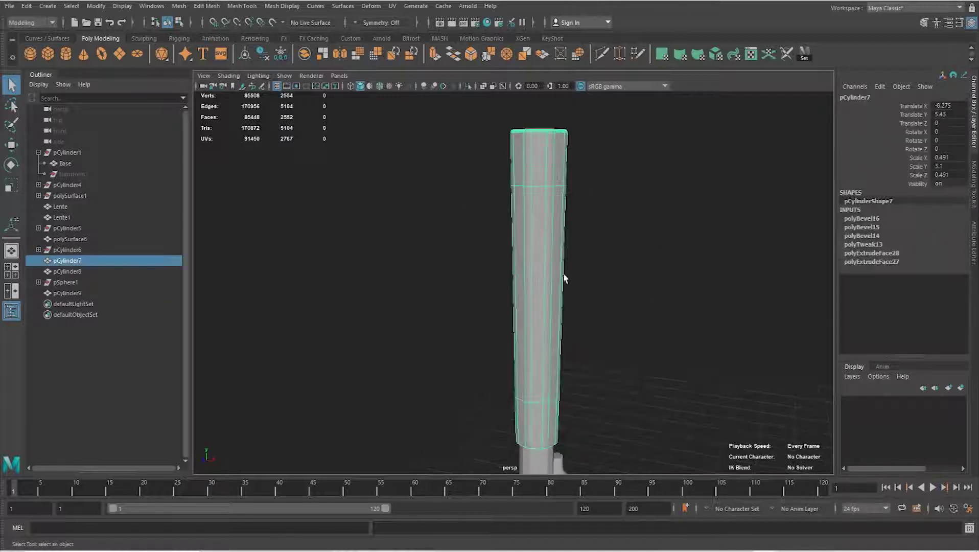
{"action": "left_click", "coordinate": [868, 219]}
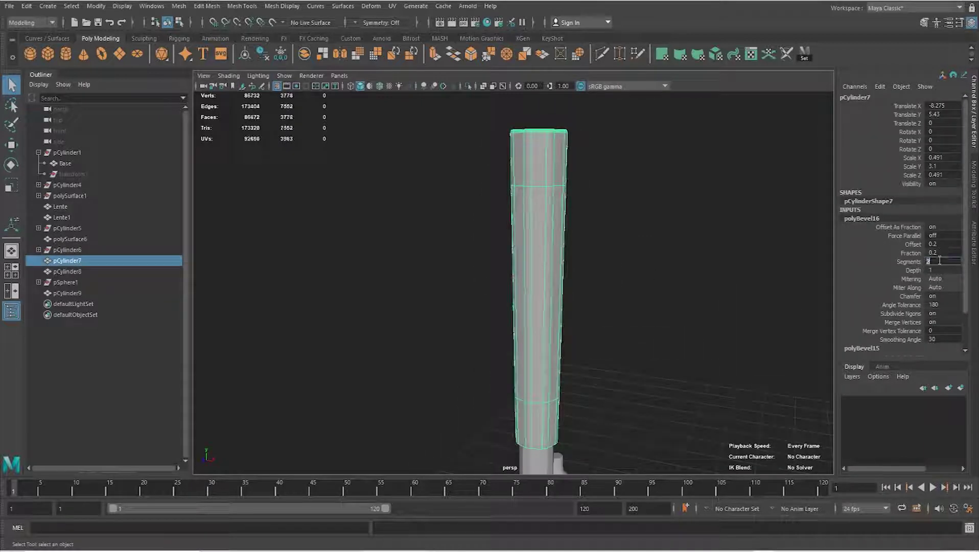
{"action": "left_click", "coordinate": [655, 279]}
- Review the bevelled post top up close, then create a new default cylinder
{"action": "mouse_move", "coordinate": [656, 279]}
{"action": "left_mouse_down", "text": "alt"}
{"action": "mouse_move", "coordinate": [660, 325]}
{"action": "mouse_move", "coordinate": [580, 266]}
{"action": "mouse_move", "coordinate": [637, 269]}
{"action": "mouse_move", "coordinate": [577, 305]}
{"action": "left_mouse_up", "text": "alt"}
{"action": "right_click_drag", "start_coordinate": [577, 305], "coordinate": [708, 262], "text": "alt"}
{"action": "left_click_drag", "start_coordinate": [708, 261], "coordinate": [623, 326], "text": "alt"}
{"action": "mouse_move", "coordinate": [623, 326]}
{"action": "right_mouse_down", "text": "alt"}
{"action": "mouse_move", "coordinate": [562, 304]}
{"action": "mouse_move", "coordinate": [583, 316]}
{"action": "right_mouse_up", "text": "alt"}
{"action": "left_click_drag", "start_coordinate": [583, 316], "coordinate": [535, 305], "text": "alt"}
{"action": "right_click_drag", "start_coordinate": [535, 306], "coordinate": [557, 316], "text": "alt"}
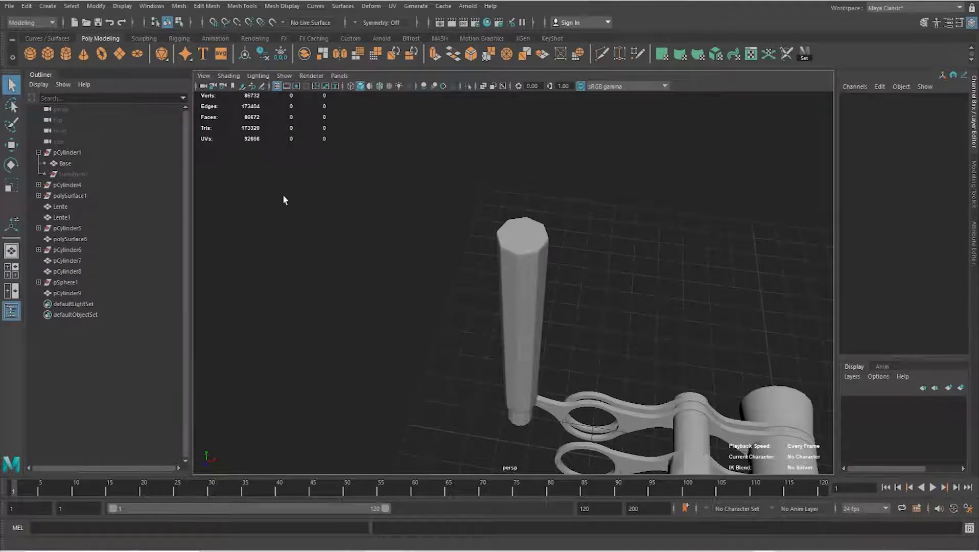
{"action": "key", "text": "g"}
{"action": "left_click_drag", "start_coordinate": [285, 200], "coordinate": [571, 281], "text": "alt"}
- Give the new cylinder 30 axis subdivisions and move it above the assembly
{"action": "left_click", "coordinate": [864, 218]}
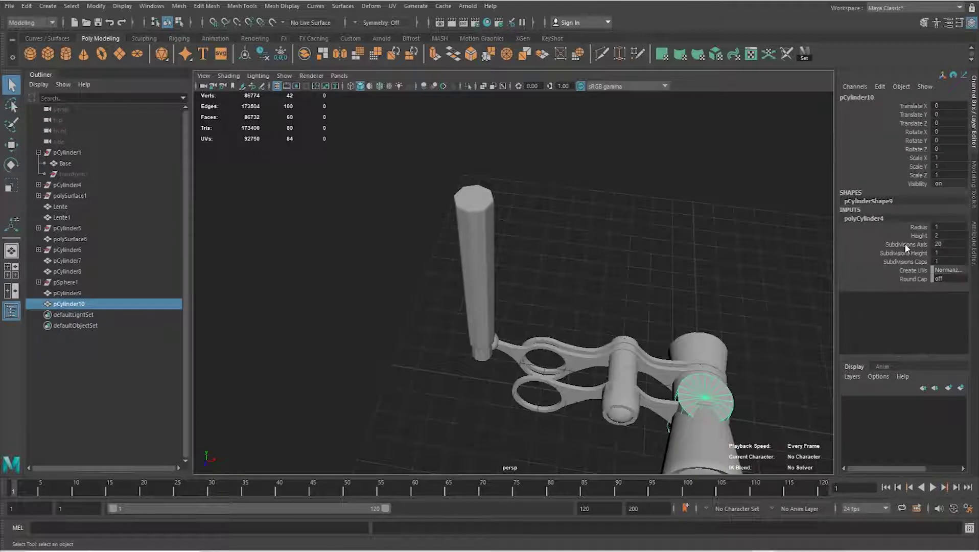
{"action": "left_click", "coordinate": [904, 245]}
{"action": "left_click_drag", "start_coordinate": [742, 265], "coordinate": [726, 286], "text": "alt"}
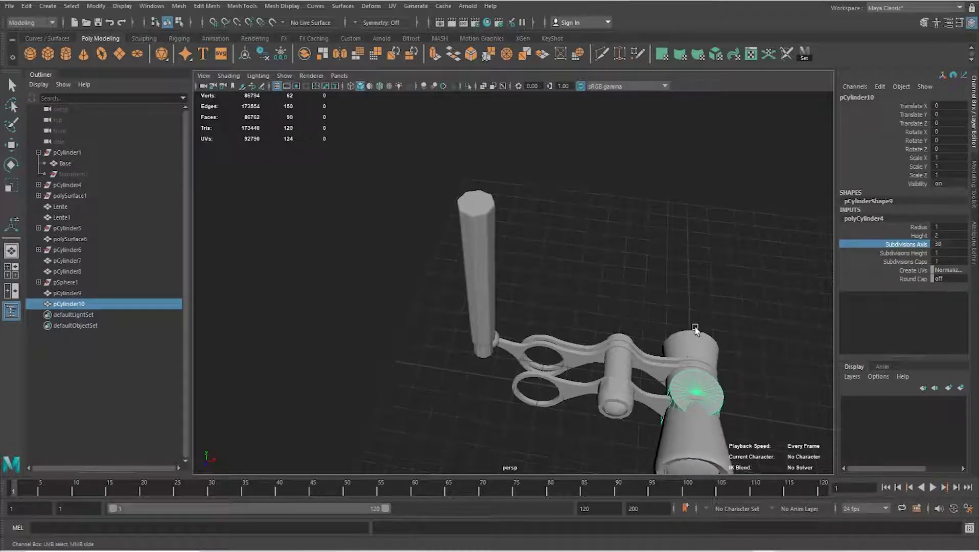
{"action": "key", "text": "w"}
{"action": "mouse_move", "coordinate": [710, 377]}
{"action": "left_mouse_down"}
{"action": "mouse_move", "coordinate": [748, 245]}
{"action": "mouse_move", "coordinate": [689, 230]}
{"action": "mouse_move", "coordinate": [580, 294]}
{"action": "left_mouse_up"}
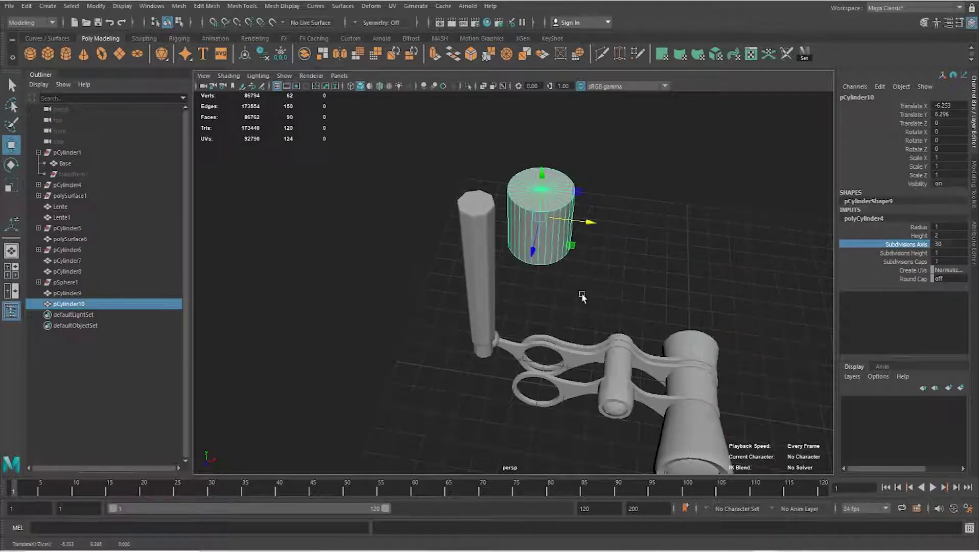
{"action": "scroll", "coordinate": [564, 323], "scroll_direction": "up", "scroll_amount": 5}
{"action": "scroll", "coordinate": [586, 273], "scroll_direction": "up", "scroll_amount": 4}
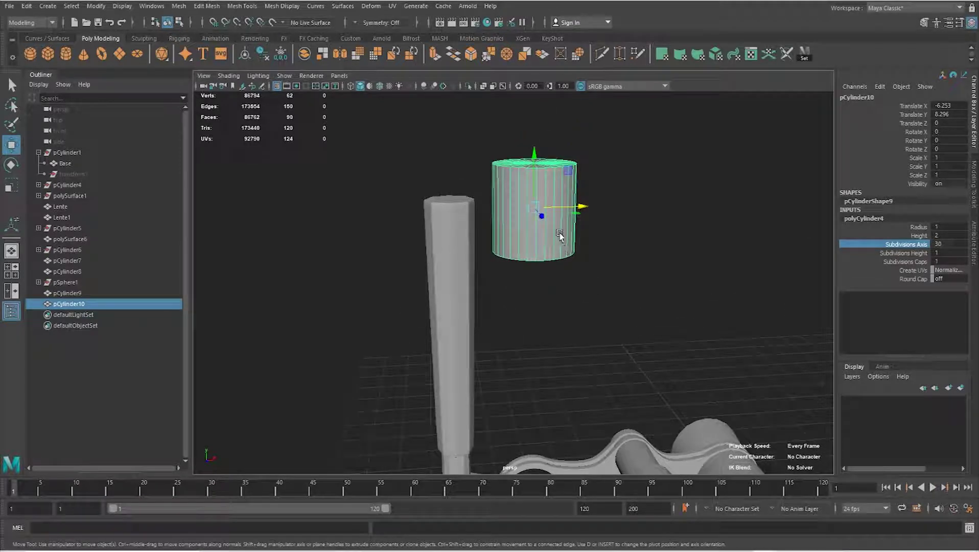
- Flatten the cylinder into a thin disk and frame it in the top view
{"action": "key", "text": "r"}
{"action": "left_click_drag", "start_coordinate": [534, 159], "coordinate": [517, 294]}
{"action": "left_click", "coordinate": [11, 269]}
{"action": "key", "text": "space"}
{"action": "key", "text": "f"}
{"action": "scroll", "coordinate": [367, 280], "scroll_direction": "down", "scroll_amount": 3}
{"action": "scroll", "coordinate": [496, 291], "scroll_direction": "up", "scroll_amount": 2}
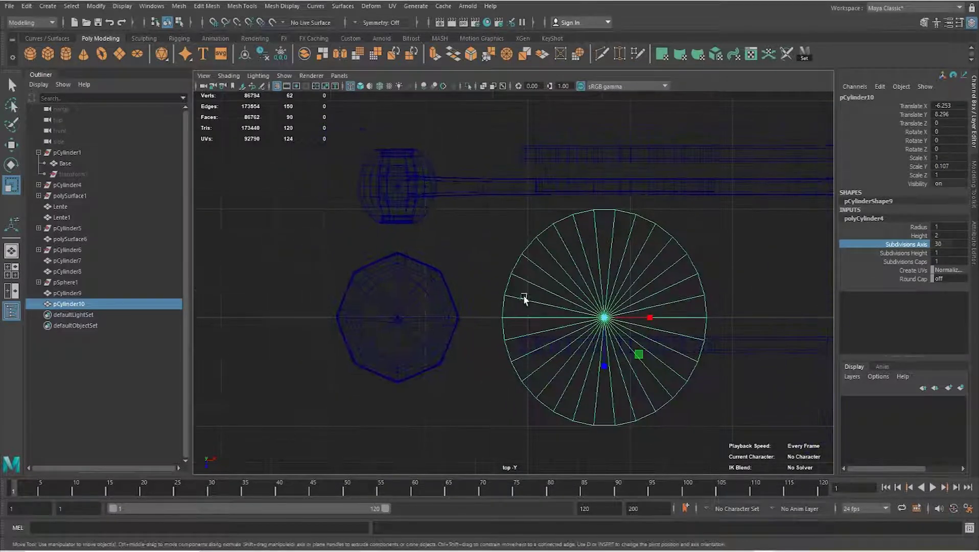
- Snap the disk to the octagon's centre and scale it to fit the octagonal top
{"action": "key", "text": "w"}
{"action": "left_click_drag", "start_coordinate": [609, 318], "coordinate": [607, 319]}
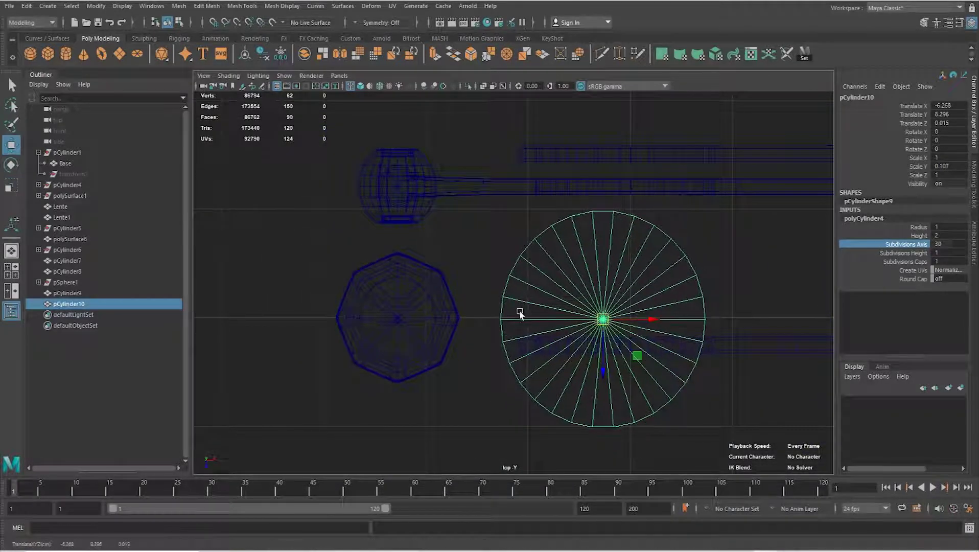
{"action": "middle_click", "coordinate": [403, 319]}
{"action": "key", "text": "r"}
{"action": "left_click_drag", "start_coordinate": [397, 318], "coordinate": [340, 320]}
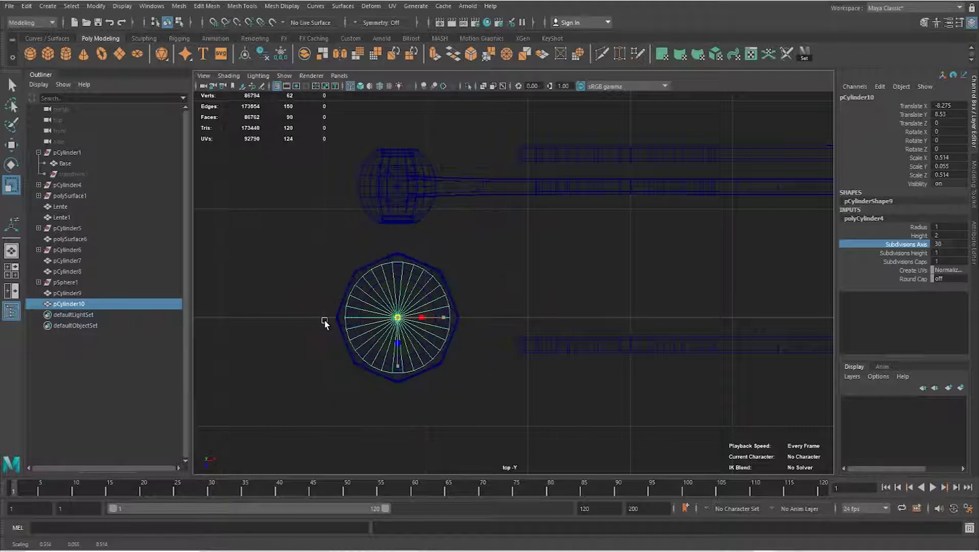
{"action": "key", "text": "space"}
{"action": "key", "text": "space"}
{"action": "key", "text": "f"}
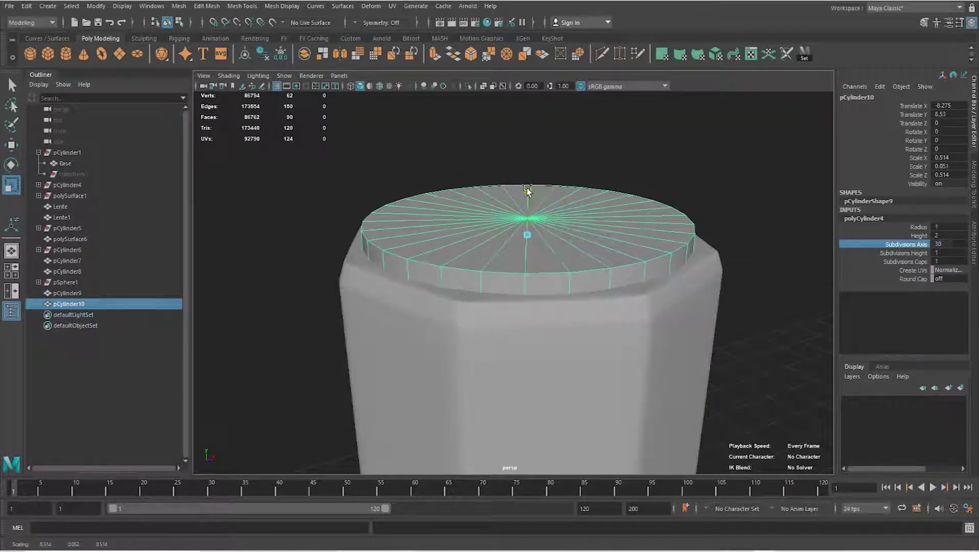
- Position the thin disk so it sits on top of the post
{"action": "key", "text": "w"}
{"action": "mouse_move", "coordinate": [526, 179]}
{"action": "left_mouse_down"}
{"action": "mouse_move", "coordinate": [526, 155]}
{"action": "mouse_move", "coordinate": [529, 176]}
{"action": "left_mouse_up"}
{"action": "key", "text": "r"}
{"action": "key", "text": "w"}
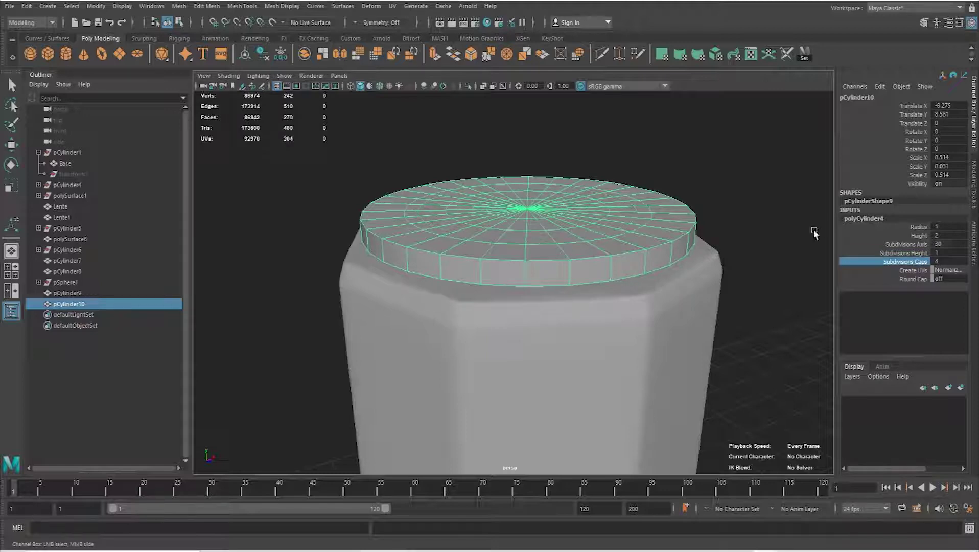
- Select the geometry at the disk's centre and raise it upward
{"action": "scroll", "coordinate": [560, 257], "scroll_direction": "up", "scroll_amount": 3}
{"action": "left_click", "coordinate": [534, 244]}
{"action": "key", "text": "w"}
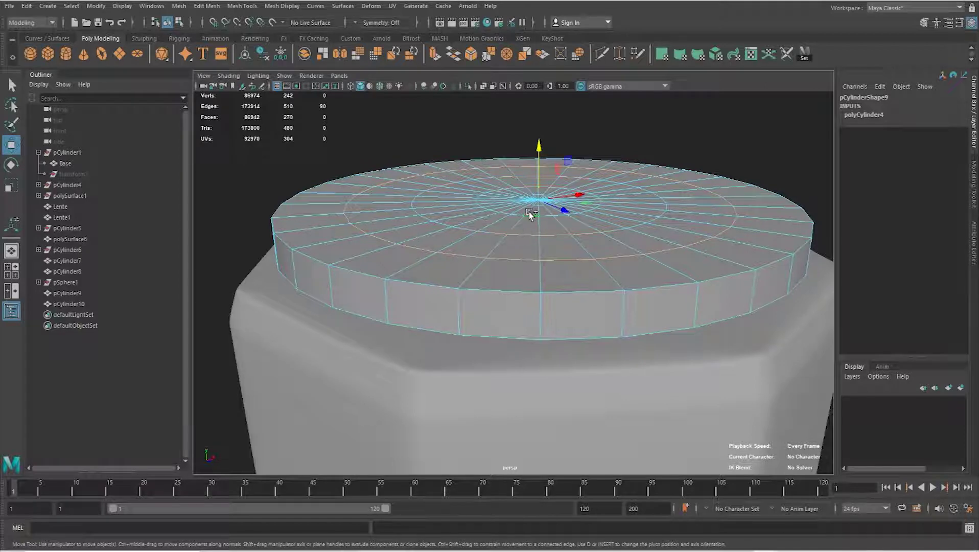
{"action": "left_click_drag", "start_coordinate": [540, 149], "coordinate": [526, 217]}
{"action": "left_click_drag", "start_coordinate": [541, 139], "coordinate": [542, 128]}
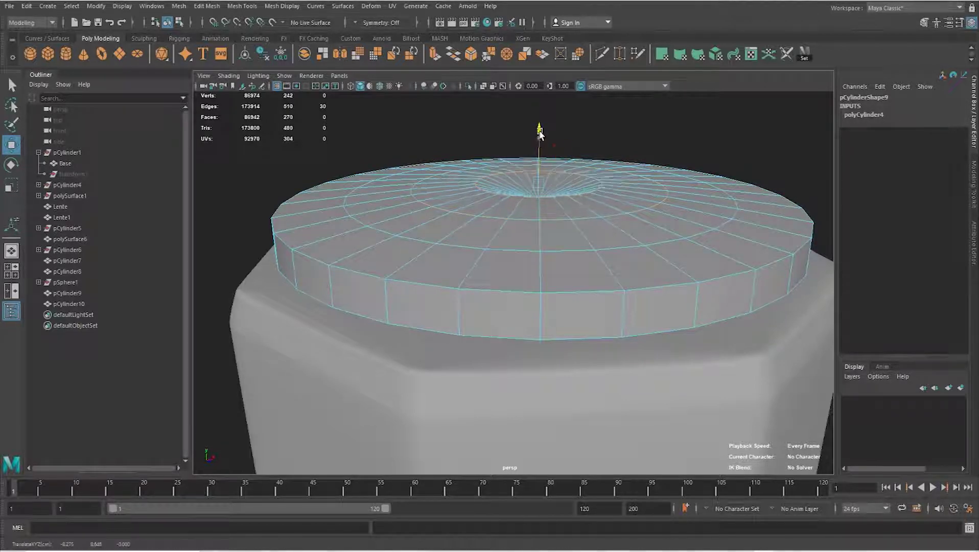
- Select the disk's centre vertex in vertex mode and view it from a low side angle
{"action": "scroll", "coordinate": [553, 258], "scroll_direction": "up", "scroll_amount": 5}
{"action": "right_click_drag", "start_coordinate": [553, 271], "coordinate": [539, 234]}
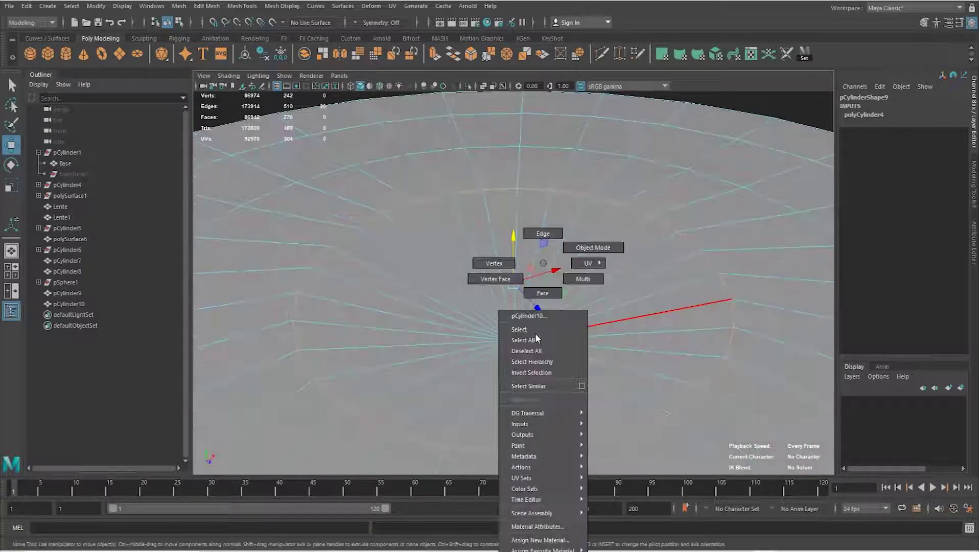
{"action": "left_click", "coordinate": [513, 334]}
{"action": "left_click_drag", "start_coordinate": [514, 334], "coordinate": [516, 218], "text": "alt"}
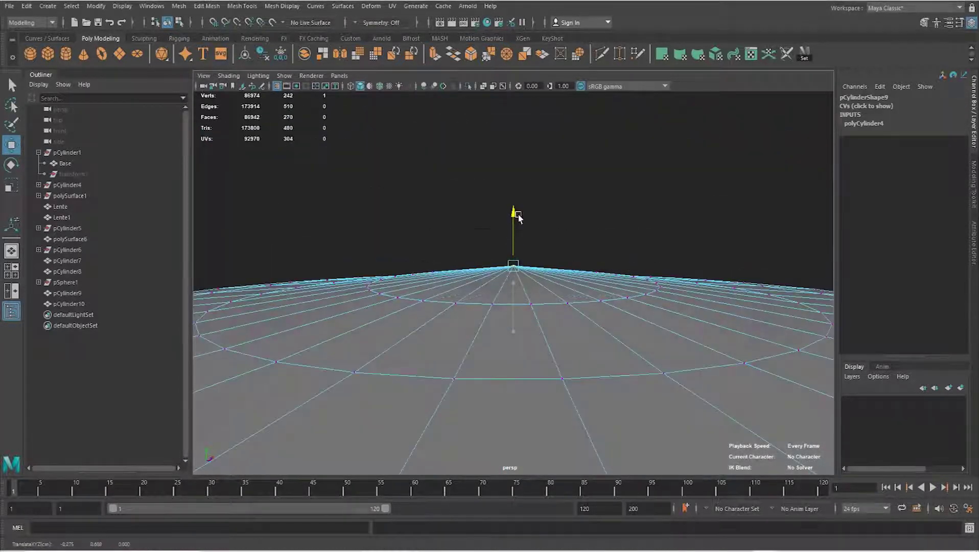
{"action": "scroll", "coordinate": [520, 248], "scroll_direction": "down", "scroll_amount": 3}
{"action": "scroll", "coordinate": [540, 280], "scroll_direction": "down", "scroll_amount": 3}
{"action": "scroll", "coordinate": [521, 193], "scroll_direction": "down", "scroll_amount": 2}
- Toggle the smooth preview on (3) and off (1), then select the disk's ring of side faces
{"action": "key", "text": "3"}
{"action": "key", "text": "1"}
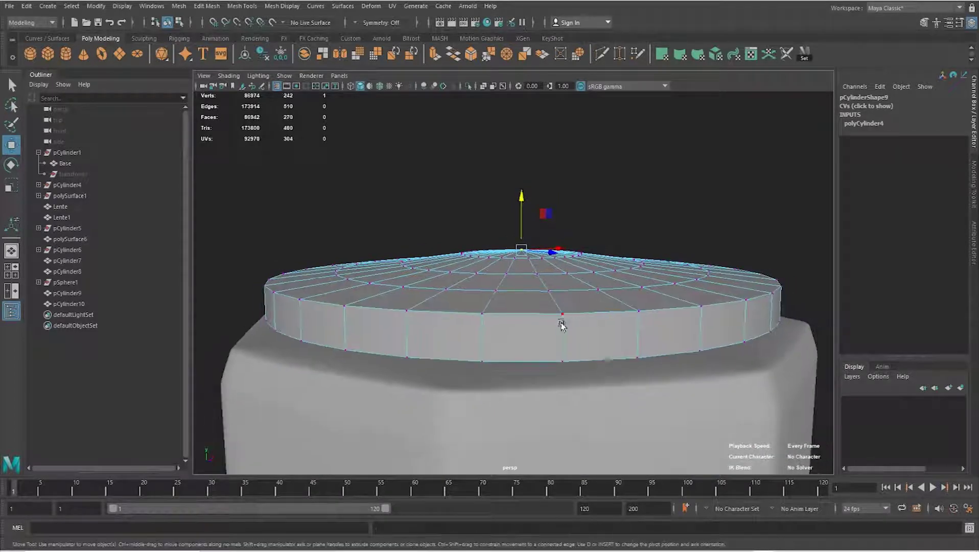
{"action": "scroll", "coordinate": [553, 322], "scroll_direction": "down", "scroll_amount": 1}
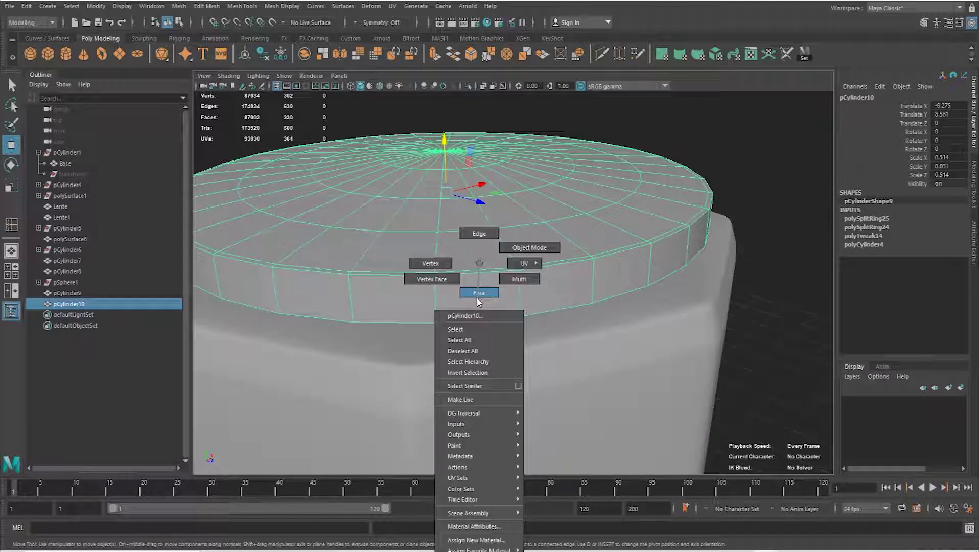
{"action": "right_click_drag", "start_coordinate": [480, 268], "coordinate": [480, 291]}
{"action": "double_click", "coordinate": [557, 280]}
- Extrude the disk's side faces as separate panels and narrow them horizontally
{"action": "right_click_drag", "start_coordinate": [556, 278], "coordinate": [558, 303], "text": "shift"}
{"action": "left_click", "coordinate": [559, 302]}
{"action": "mouse_move", "coordinate": [667, 289]}
{"action": "left_mouse_down", "text": "alt"}
{"action": "mouse_move", "coordinate": [526, 253]}
{"action": "mouse_move", "coordinate": [483, 275]}
{"action": "mouse_move", "coordinate": [500, 286]}
{"action": "left_mouse_up", "text": "alt"}
{"action": "left_click", "coordinate": [801, 293]}
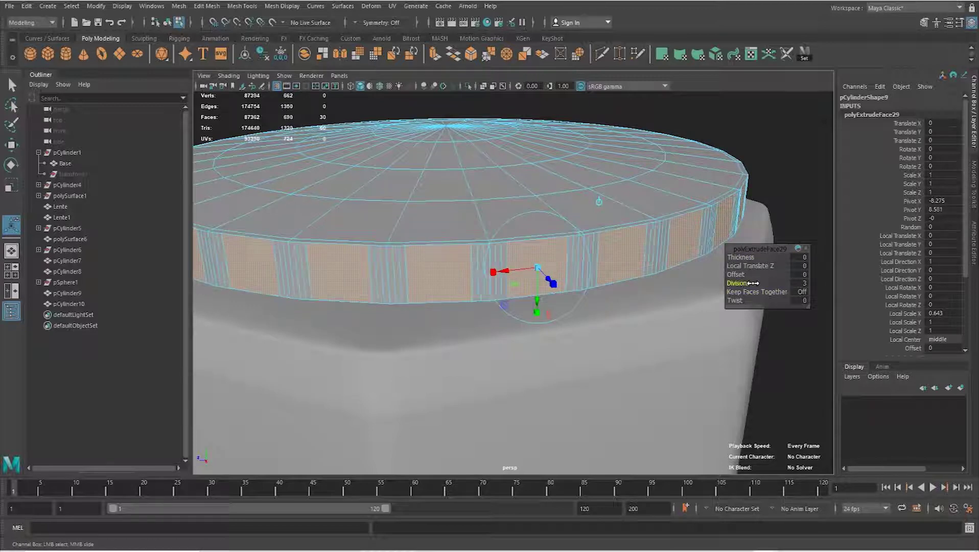
{"action": "mouse_move", "coordinate": [493, 276]}
{"action": "left_mouse_down"}
{"action": "mouse_move", "coordinate": [517, 276]}
{"action": "mouse_move", "coordinate": [466, 323]}
{"action": "left_mouse_up"}
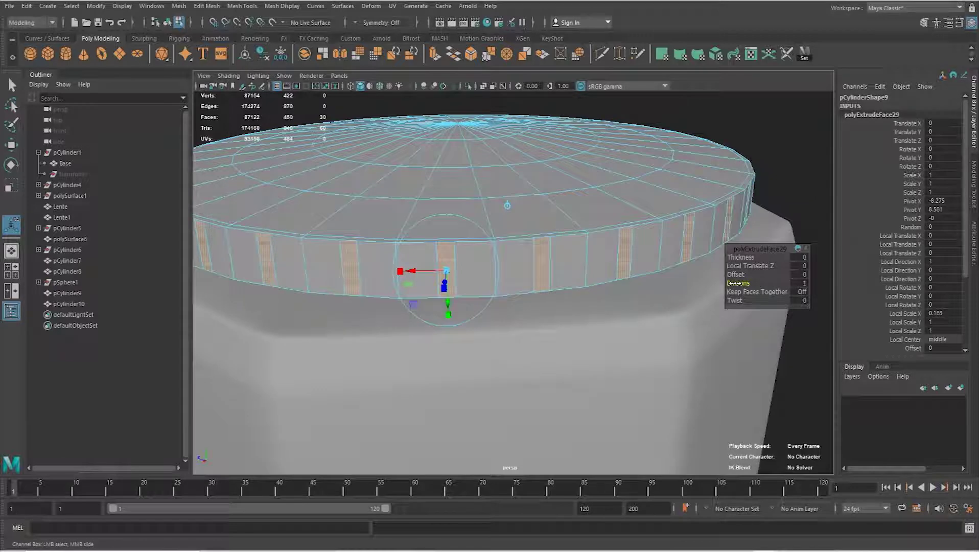
{"action": "left_click_drag", "start_coordinate": [328, 276], "coordinate": [372, 281]}
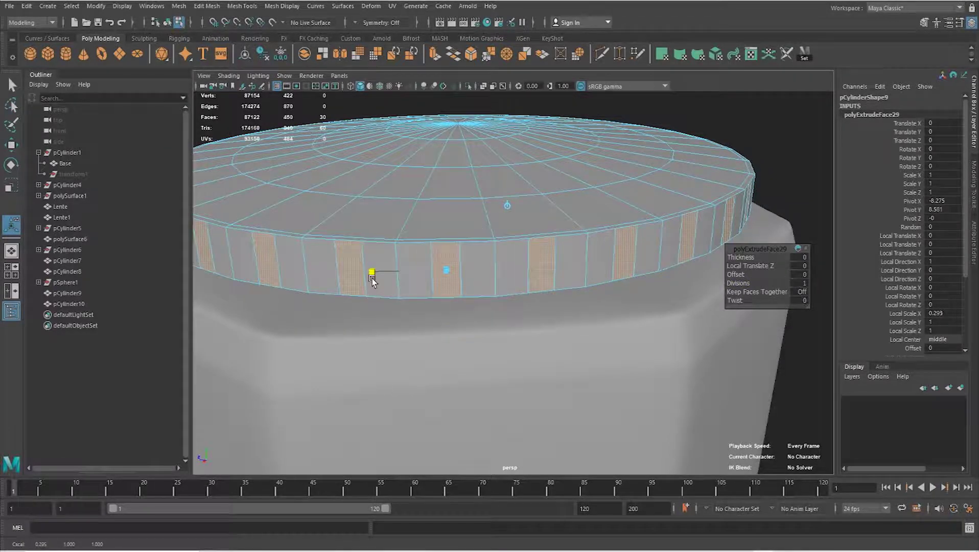
- Extrude the ring of rim faces again and push them outward about 0.008 into grip ridges
{"action": "left_click", "coordinate": [413, 274]}
{"action": "left_click_drag", "start_coordinate": [426, 274], "coordinate": [466, 278], "text": "alt"}
{"action": "double_click", "coordinate": [443, 277]}
{"action": "key", "text": "ctrl+e"}
{"action": "mouse_move", "coordinate": [547, 276]}
{"action": "left_mouse_down", "text": "alt"}
{"action": "mouse_move", "coordinate": [630, 307]}
{"action": "mouse_move", "coordinate": [649, 258]}
{"action": "mouse_move", "coordinate": [669, 254]}
{"action": "left_mouse_up", "text": "alt"}
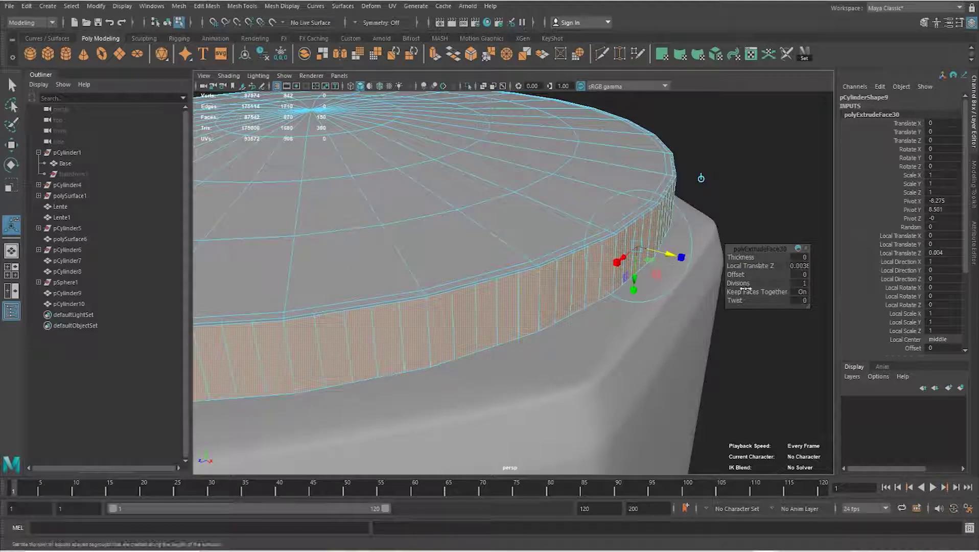
{"action": "left_click_drag", "start_coordinate": [618, 263], "coordinate": [622, 262]}
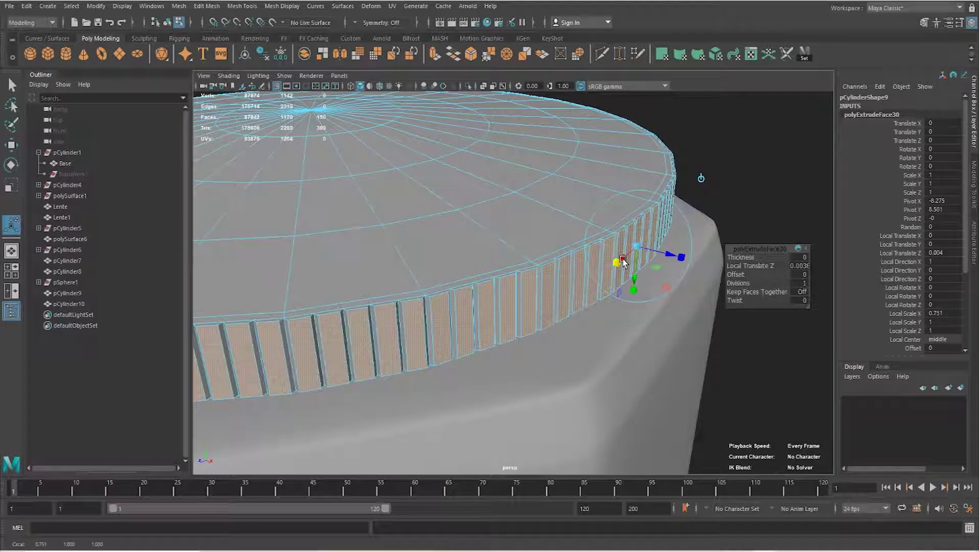
{"action": "mouse_move", "coordinate": [671, 254]}
{"action": "left_mouse_down"}
{"action": "mouse_move", "coordinate": [452, 301]}
{"action": "mouse_move", "coordinate": [520, 260]}
{"action": "left_mouse_up"}
{"action": "key", "text": "F8"}
{"action": "right_click_drag", "start_coordinate": [511, 259], "coordinate": [452, 279], "text": "shift"}
{"action": "left_click", "coordinate": [452, 278]}
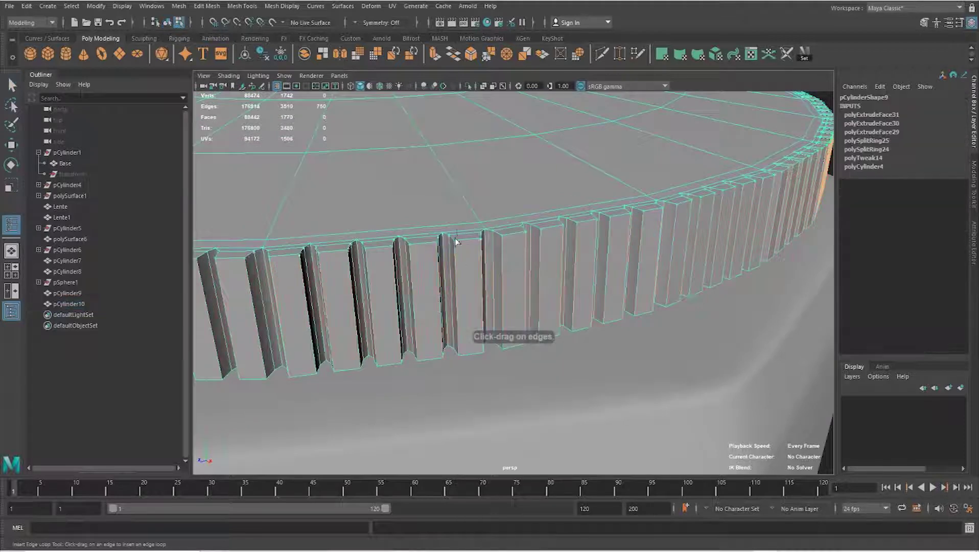
- Insert an edge loop near the ridges' bottom, preview smoothed, and select cap pCylinder10
{"action": "left_click_drag", "start_coordinate": [456, 247], "coordinate": [459, 356]}
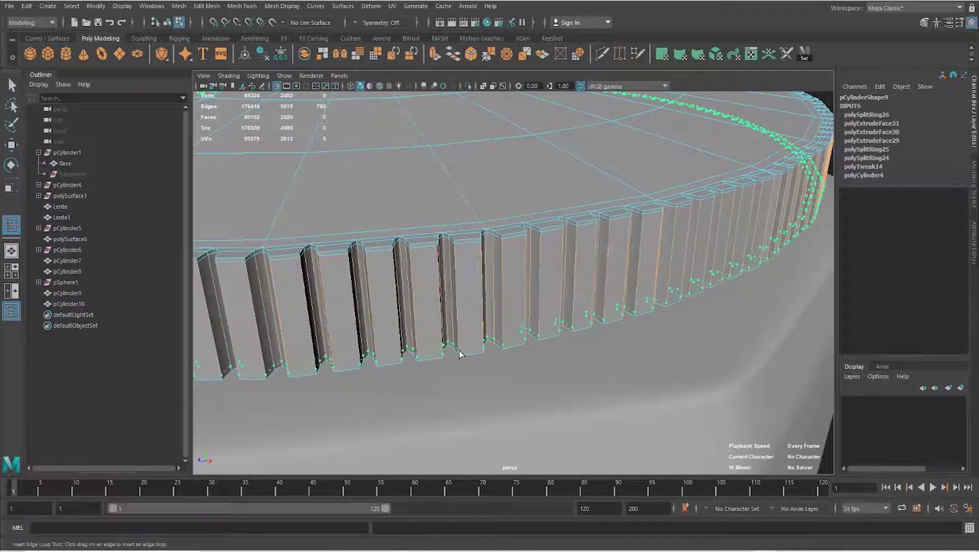
{"action": "key", "text": "3"}
{"action": "key", "text": "q"}
{"action": "right_click_drag", "start_coordinate": [404, 184], "coordinate": [444, 164]}
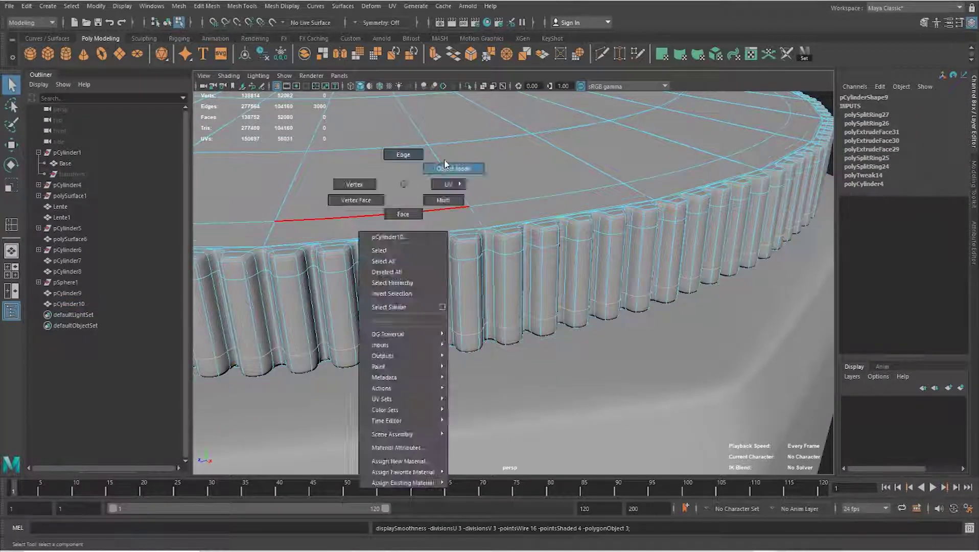
{"action": "key", "text": "f"}
{"action": "mouse_move", "coordinate": [444, 164]}
{"action": "left_mouse_down", "text": "alt"}
{"action": "mouse_move", "coordinate": [382, 210]}
{"action": "mouse_move", "coordinate": [378, 221]}
{"action": "mouse_move", "coordinate": [396, 233]}
{"action": "left_mouse_up", "text": "alt"}
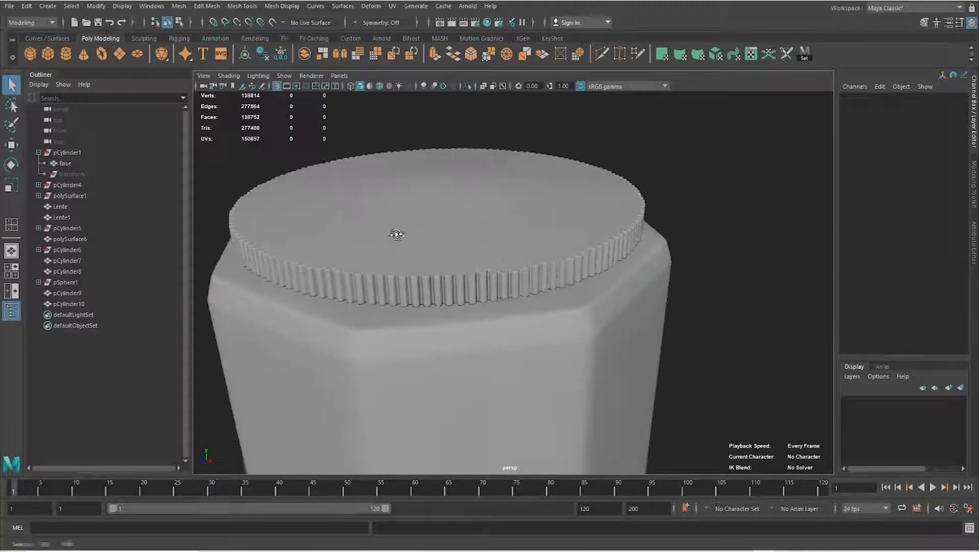
{"action": "left_click", "coordinate": [396, 234]}
- Select a rim edge of the cap and raise it slightly upward
{"action": "scroll", "coordinate": [350, 245], "scroll_direction": "up", "scroll_amount": 2}
{"action": "scroll", "coordinate": [452, 236], "scroll_direction": "up", "scroll_amount": 2}
{"action": "scroll", "coordinate": [490, 262], "scroll_direction": "up", "scroll_amount": 2}
{"action": "scroll", "coordinate": [492, 238], "scroll_direction": "up", "scroll_amount": 2}
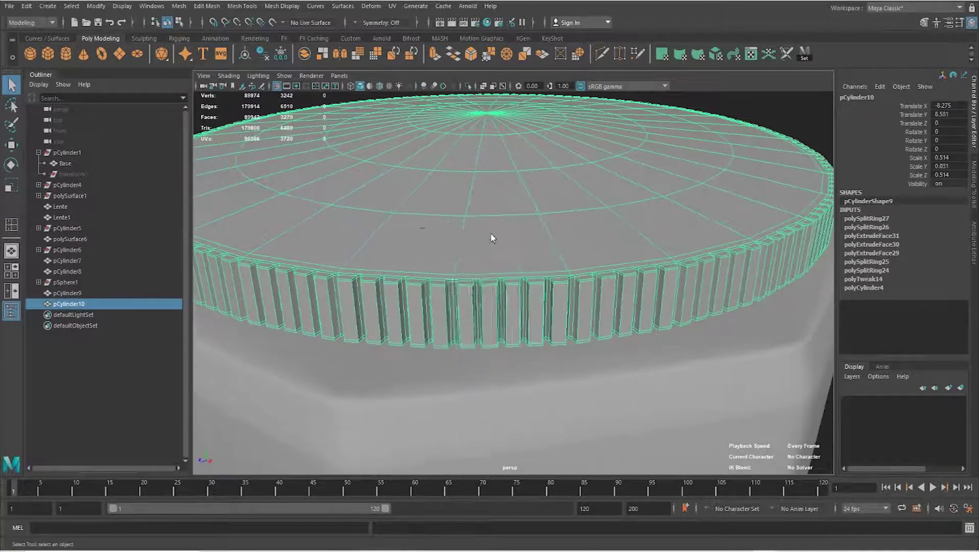
{"action": "key", "text": "F10"}
{"action": "scroll", "coordinate": [489, 232], "scroll_direction": "down", "scroll_amount": 1}
{"action": "scroll", "coordinate": [460, 232], "scroll_direction": "up", "scroll_amount": 2}
{"action": "left_click", "coordinate": [446, 228]}
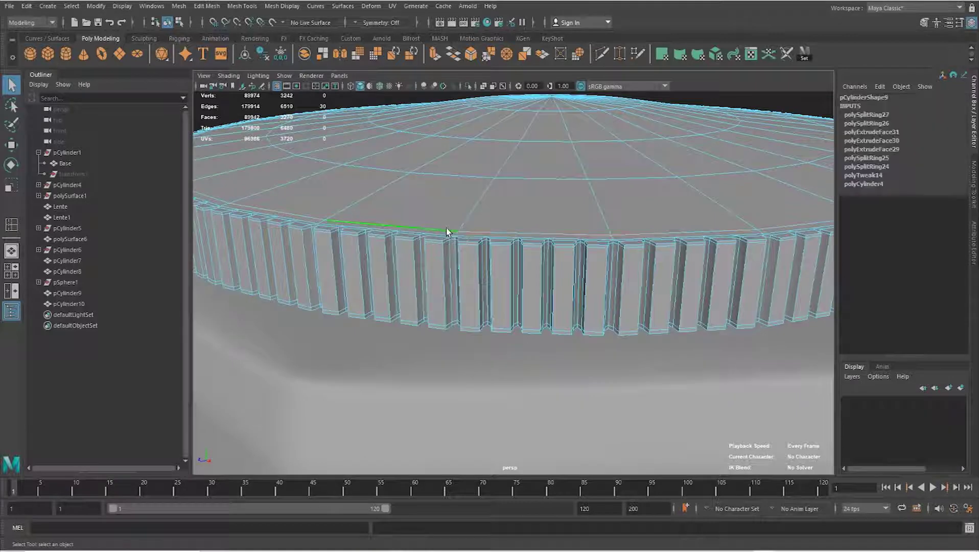
{"action": "double_click", "coordinate": [446, 228]}
{"action": "key", "text": "w"}
{"action": "scroll", "coordinate": [460, 230], "scroll_direction": "down", "scroll_amount": 3}
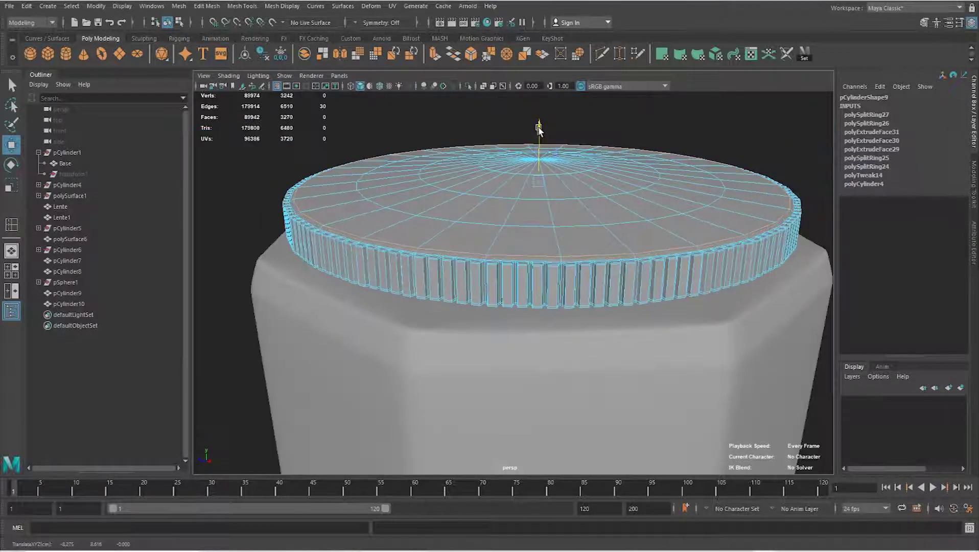
{"action": "left_click", "coordinate": [470, 224]}
{"action": "left_click_drag", "start_coordinate": [539, 129], "coordinate": [540, 122]}
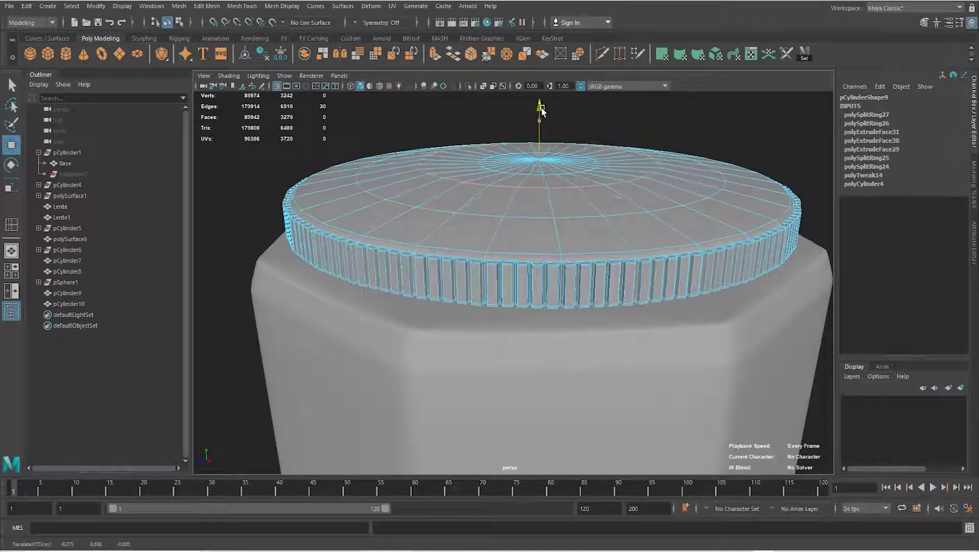
- Inspect the cap from above and the side, then clear the vertex and cap selection
{"action": "left_click_drag", "start_coordinate": [539, 122], "coordinate": [535, 117], "text": "alt"}
{"action": "mouse_move", "coordinate": [501, 175]}
{"action": "left_mouse_down", "text": "alt"}
{"action": "mouse_move", "coordinate": [490, 208]}
{"action": "mouse_move", "coordinate": [515, 188]}
{"action": "left_mouse_up", "text": "alt"}
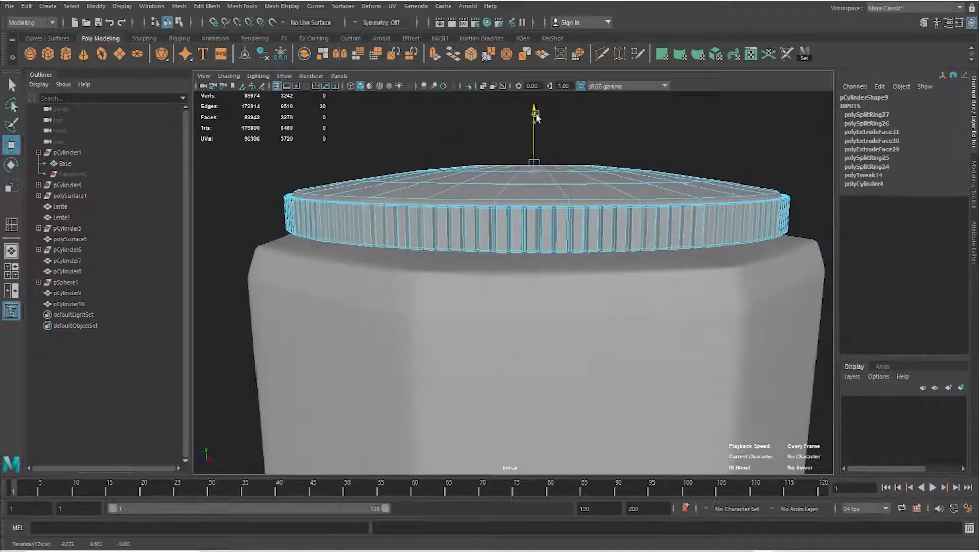
{"action": "left_click_drag", "start_coordinate": [538, 113], "coordinate": [582, 204], "text": "alt"}
{"action": "right_click_drag", "start_coordinate": [556, 155], "coordinate": [531, 158]}
{"action": "mouse_move", "coordinate": [564, 174]}
{"action": "left_mouse_down", "text": "alt"}
{"action": "mouse_move", "coordinate": [556, 146]}
{"action": "mouse_move", "coordinate": [540, 137]}
{"action": "mouse_move", "coordinate": [543, 122]}
{"action": "left_mouse_up", "text": "alt"}
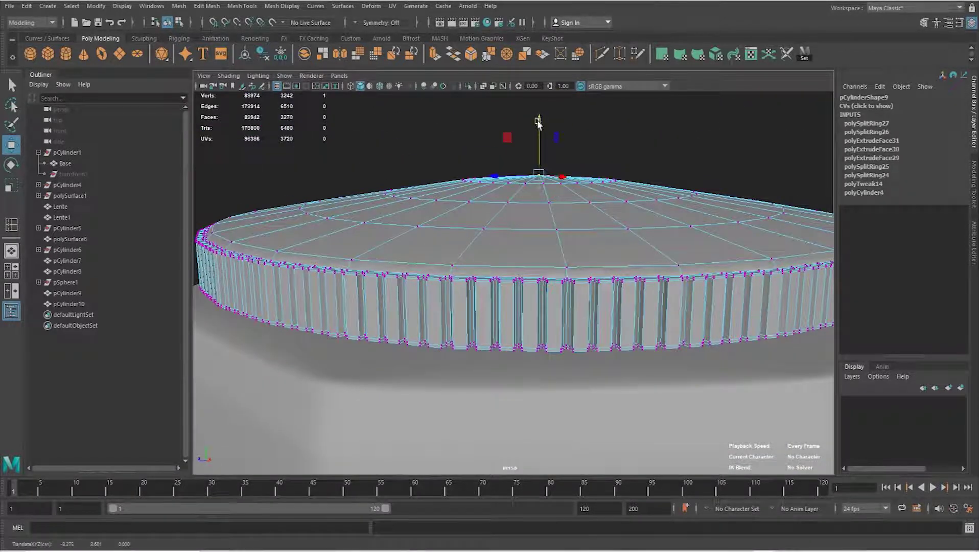
{"action": "scroll", "coordinate": [573, 224], "scroll_direction": "down", "scroll_amount": 5}
{"action": "left_click", "coordinate": [638, 203]}
{"action": "mouse_move", "coordinate": [638, 203]}
{"action": "left_mouse_down", "text": "alt"}
{"action": "mouse_move", "coordinate": [562, 227]}
{"action": "mouse_move", "coordinate": [524, 221]}
{"action": "mouse_move", "coordinate": [524, 211]}
{"action": "mouse_move", "coordinate": [563, 215]}
{"action": "left_mouse_up", "text": "alt"}
{"action": "left_click", "coordinate": [564, 220]}
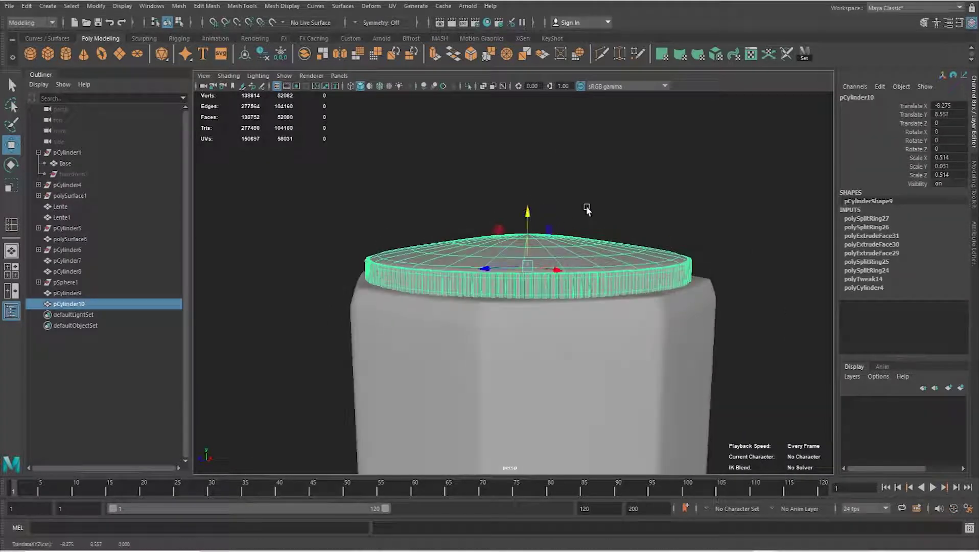
{"action": "left_click", "coordinate": [562, 214]}
{"action": "mouse_move", "coordinate": [498, 244]}
{"action": "left_mouse_down", "text": "alt"}
{"action": "mouse_move", "coordinate": [360, 319]}
{"action": "mouse_move", "coordinate": [568, 321]}
{"action": "left_mouse_up", "text": "alt"}
{"action": "scroll", "coordinate": [397, 306], "scroll_direction": "down", "scroll_amount": 5}
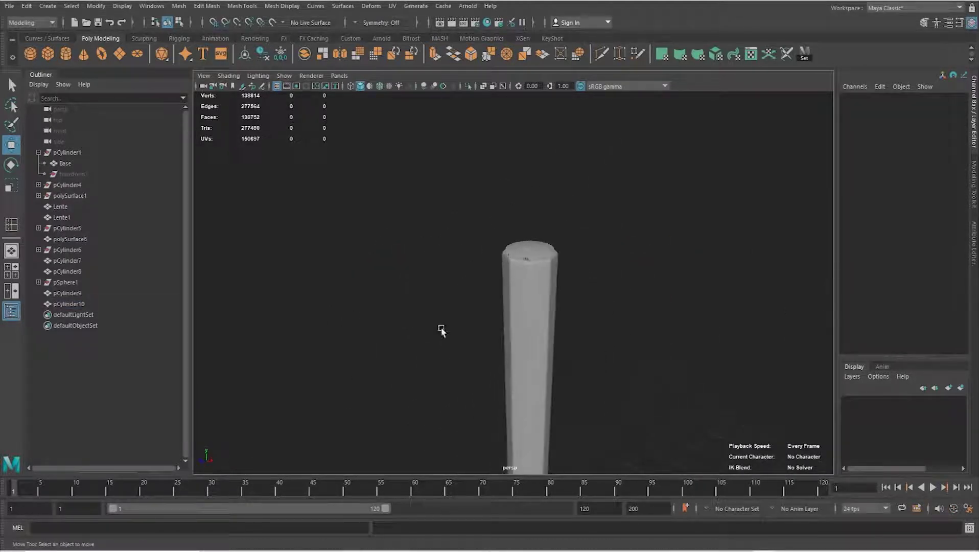
- Select all model parts and delete their construction history via Edit > Delete by Type
{"action": "left_click_drag", "start_coordinate": [398, 306], "coordinate": [511, 332], "text": "alt"}
{"action": "scroll", "coordinate": [439, 273], "scroll_direction": "down", "scroll_amount": 3}
{"action": "left_click_drag", "start_coordinate": [741, 450], "coordinate": [277, 210]}
{"action": "left_click", "coordinate": [27, 6]}
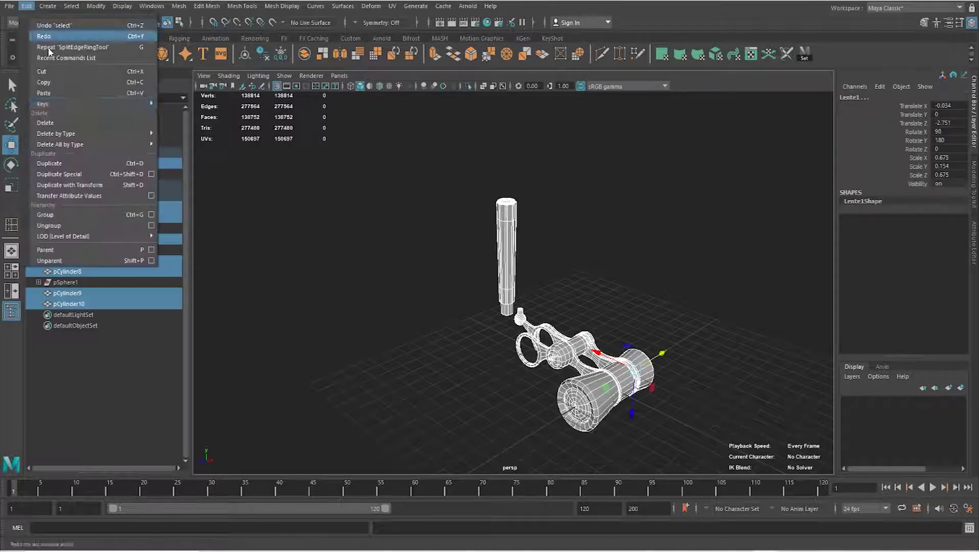
{"action": "left_click", "coordinate": [214, 132]}
{"action": "left_click", "coordinate": [367, 269]}
- Scale the connector cylinder pCylinder8 down in Y to shorten it
{"action": "mouse_move", "coordinate": [367, 269]}
{"action": "left_mouse_down", "text": "alt"}
{"action": "mouse_move", "coordinate": [437, 300]}
{"action": "mouse_move", "coordinate": [565, 301]}
{"action": "mouse_move", "coordinate": [578, 315]}
{"action": "left_mouse_up", "text": "alt"}
{"action": "scroll", "coordinate": [638, 312], "scroll_direction": "up", "scroll_amount": 2}
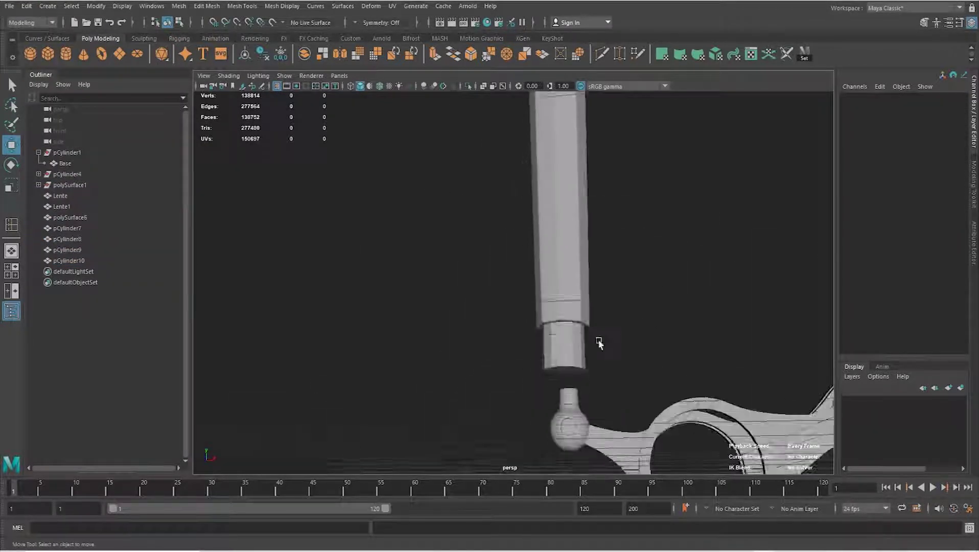
{"action": "scroll", "coordinate": [652, 323], "scroll_direction": "up", "scroll_amount": 2}
{"action": "scroll", "coordinate": [652, 323], "scroll_direction": "up", "scroll_amount": 2}
{"action": "left_click", "coordinate": [604, 343]}
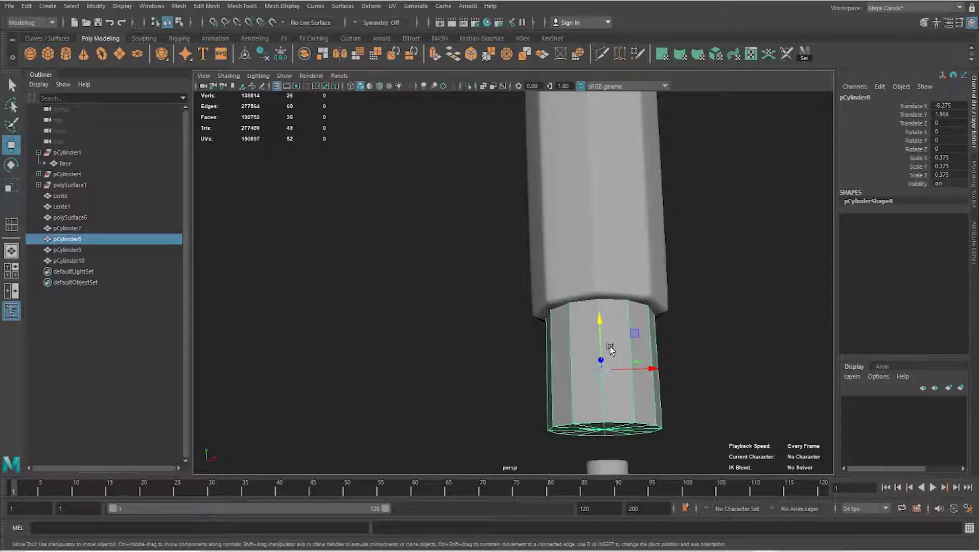
{"action": "key", "text": "r"}
{"action": "scroll", "coordinate": [593, 349], "scroll_direction": "down", "scroll_amount": 3}
{"action": "mouse_move", "coordinate": [579, 349]}
{"action": "left_mouse_down", "text": "alt"}
{"action": "mouse_move", "coordinate": [564, 385]}
{"action": "mouse_move", "coordinate": [532, 320]}
{"action": "mouse_move", "coordinate": [594, 306]}
{"action": "mouse_move", "coordinate": [585, 295]}
{"action": "left_mouse_up", "text": "alt"}
{"action": "right_click_drag", "start_coordinate": [578, 271], "coordinate": [628, 313], "text": "alt"}
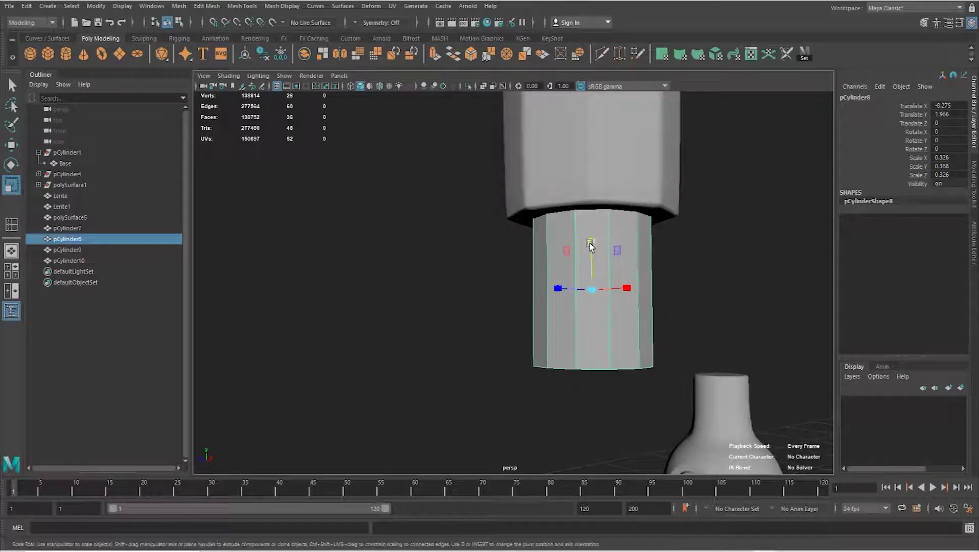
{"action": "left_click_drag", "start_coordinate": [590, 245], "coordinate": [592, 254]}
- Insert an edge loop on the connector and delete its top cap faces
{"action": "right_click_drag", "start_coordinate": [588, 239], "coordinate": [520, 250], "text": "shift"}
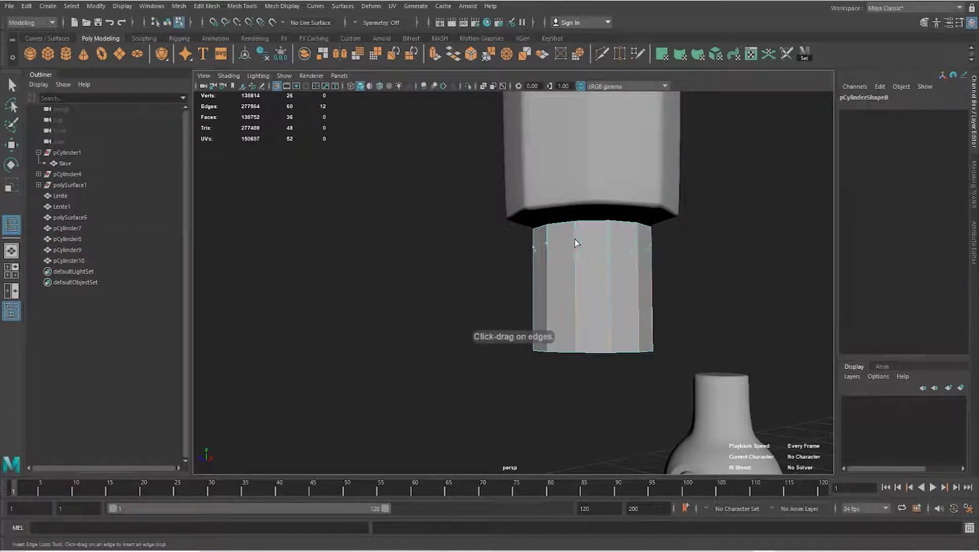
{"action": "left_click", "coordinate": [13, 86]}
{"action": "scroll", "coordinate": [648, 279], "scroll_direction": "up", "scroll_amount": 4}
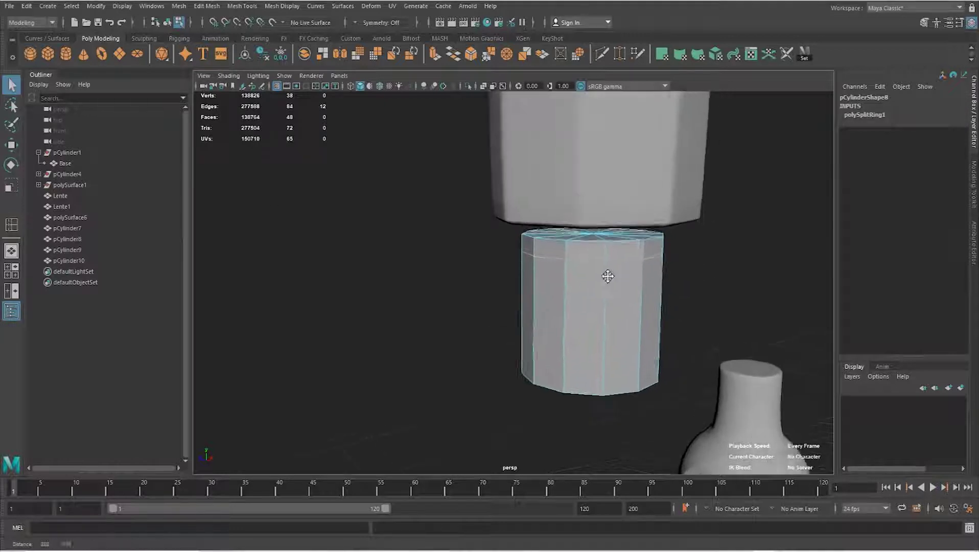
{"action": "scroll", "coordinate": [605, 277], "scroll_direction": "up", "scroll_amount": 4}
{"action": "right_click_drag", "start_coordinate": [583, 260], "coordinate": [572, 276]}
{"action": "left_click", "coordinate": [548, 241]}
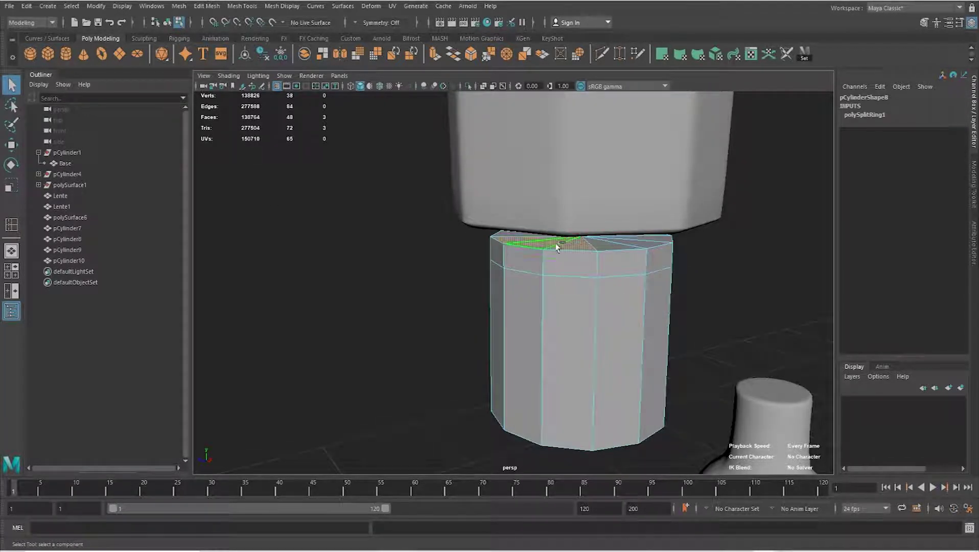
{"action": "key", "text": "f"}
{"action": "mouse_move", "coordinate": [573, 248]}
{"action": "left_mouse_down", "text": "alt"}
{"action": "mouse_move", "coordinate": [483, 245]}
{"action": "mouse_move", "coordinate": [496, 235]}
{"action": "mouse_move", "coordinate": [633, 239]}
{"action": "left_mouse_up", "text": "alt"}
{"action": "key", "text": "Delete"}
- Extrude the connector's top band of faces outward into a collar
{"action": "left_click", "coordinate": [558, 249]}
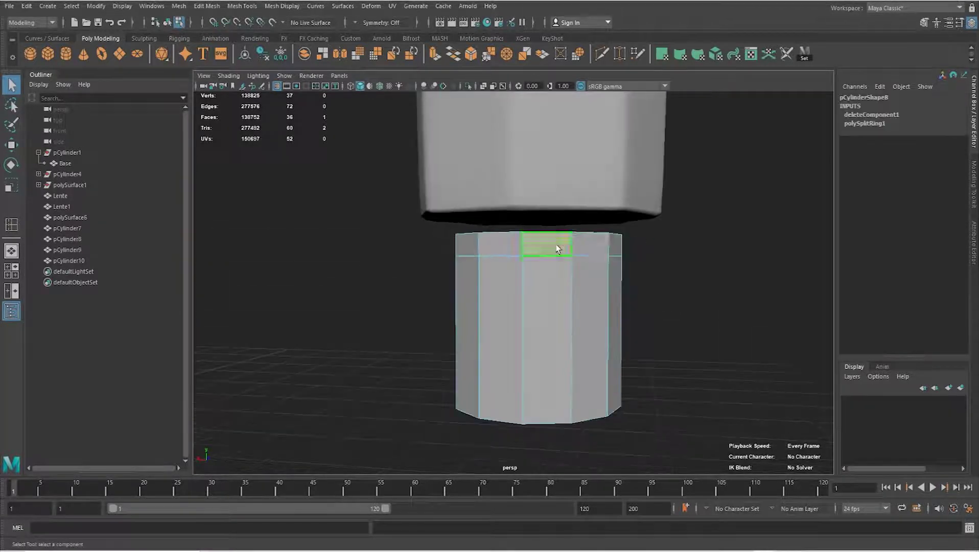
{"action": "right_click_drag", "start_coordinate": [592, 249], "coordinate": [582, 225], "text": "shift"}
{"action": "mouse_move", "coordinate": [705, 277]}
{"action": "left_mouse_down", "text": "alt"}
{"action": "mouse_move", "coordinate": [448, 260]}
{"action": "mouse_move", "coordinate": [536, 305]}
{"action": "left_mouse_up", "text": "alt"}
- Move the collar face upward in Y
{"action": "key", "text": "w"}
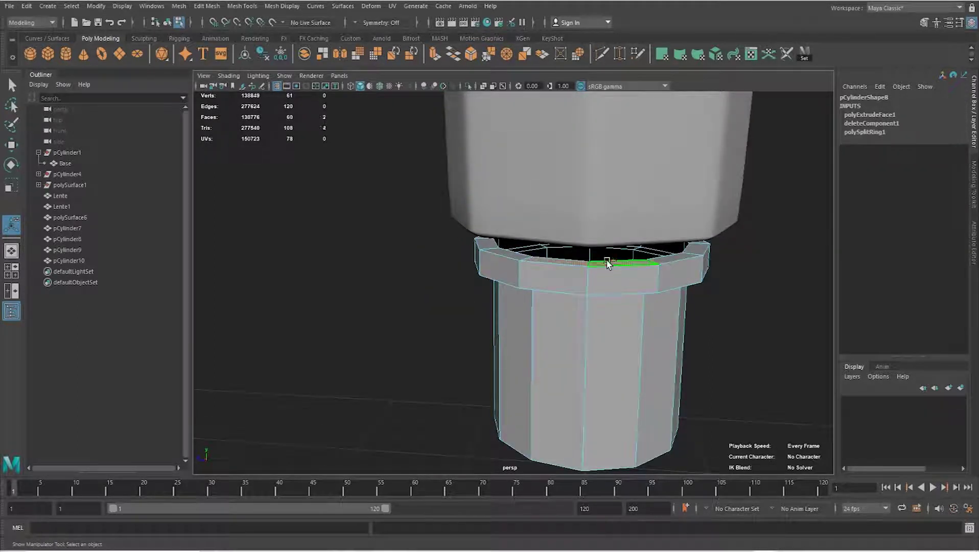
{"action": "left_click_drag", "start_coordinate": [611, 267], "coordinate": [626, 270], "text": "alt"}
{"action": "left_click", "coordinate": [627, 270]}
{"action": "left_click_drag", "start_coordinate": [585, 203], "coordinate": [585, 192]}
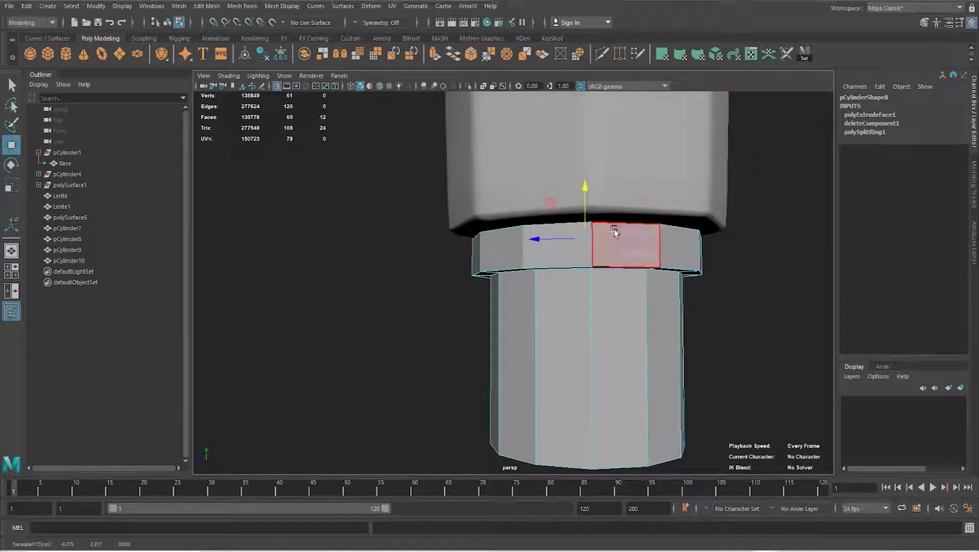
- Insert an edge loop near the connector's bottom
{"action": "mouse_move", "coordinate": [590, 333]}
{"action": "left_mouse_down", "text": "alt"}
{"action": "mouse_move", "coordinate": [642, 330]}
{"action": "mouse_move", "coordinate": [592, 276]}
{"action": "left_mouse_up", "text": "alt"}
{"action": "right_click_drag", "start_coordinate": [592, 277], "coordinate": [602, 277]}
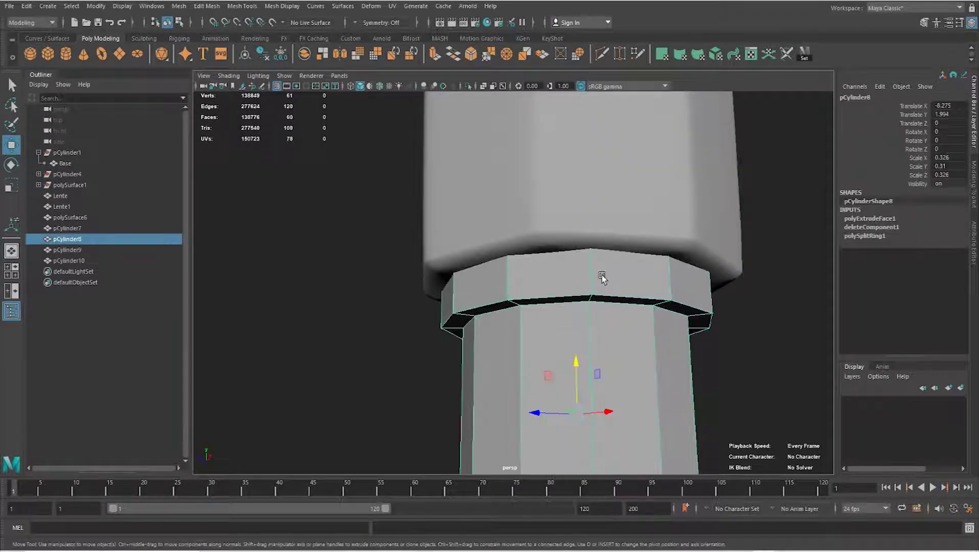
{"action": "right_click_drag", "start_coordinate": [670, 320], "coordinate": [575, 284], "text": "alt"}
{"action": "mouse_move", "coordinate": [575, 284]}
{"action": "left_mouse_down", "text": "alt"}
{"action": "mouse_move", "coordinate": [583, 319]}
{"action": "mouse_move", "coordinate": [586, 271]}
{"action": "left_mouse_up", "text": "alt"}
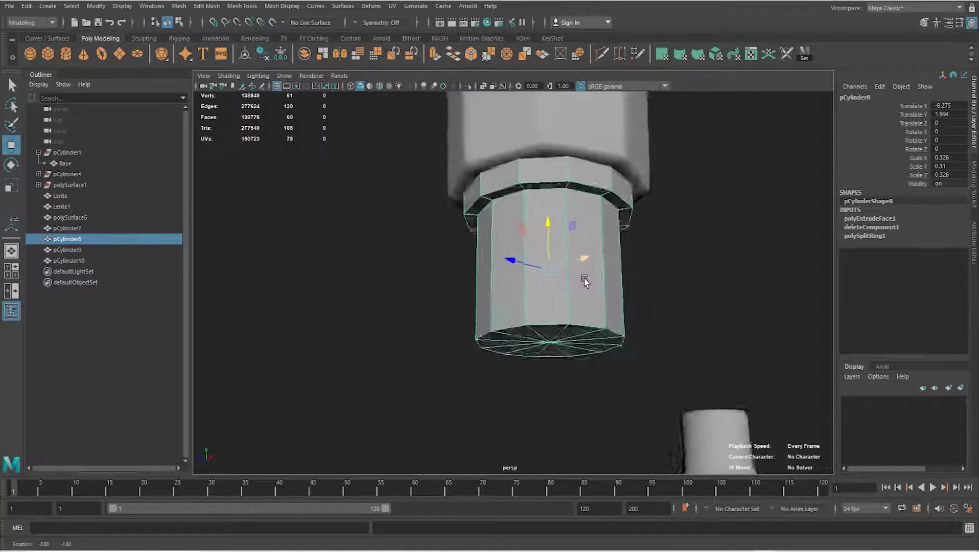
{"action": "right_click_drag", "start_coordinate": [585, 271], "coordinate": [618, 291], "text": "alt"}
{"action": "left_click_drag", "start_coordinate": [618, 291], "coordinate": [568, 279], "text": "alt"}
{"action": "right_click_drag", "start_coordinate": [559, 276], "coordinate": [532, 279], "text": "shift"}
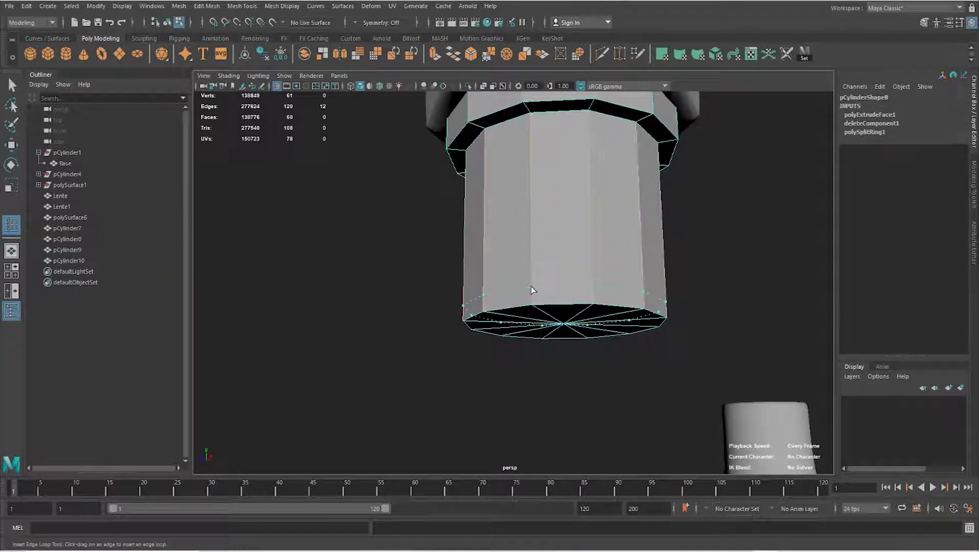
{"action": "left_click", "coordinate": [531, 289]}
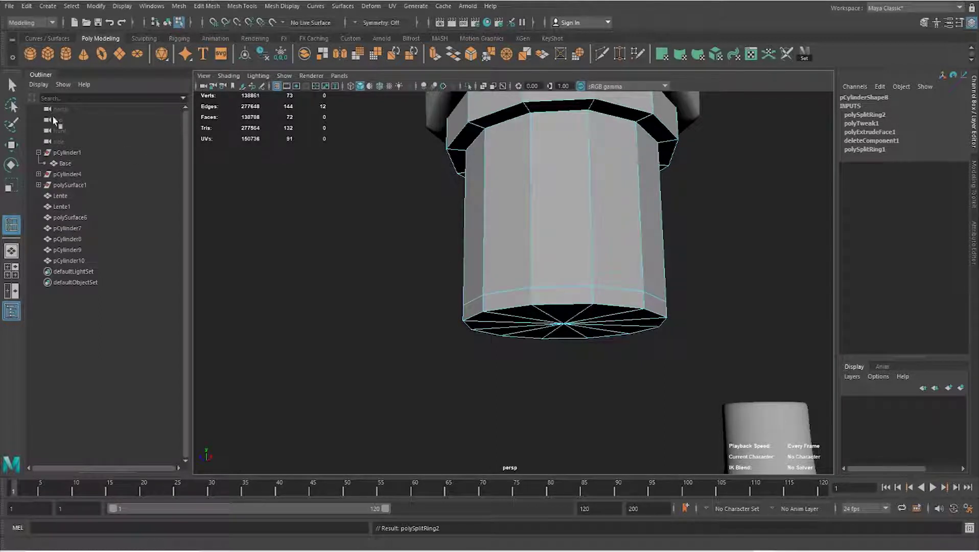
- Extrude the connector's base faces outward at Local Translate Z 0.018, then select the bottle neck cylinder
{"action": "mouse_move", "coordinate": [563, 262]}
{"action": "right_mouse_down"}
{"action": "mouse_move", "coordinate": [563, 291]}
{"action": "mouse_move", "coordinate": [531, 323]}
{"action": "right_mouse_up"}
{"action": "left_click", "coordinate": [593, 313]}
{"action": "middle_click_drag", "start_coordinate": [591, 318], "coordinate": [482, 305], "text": "alt"}
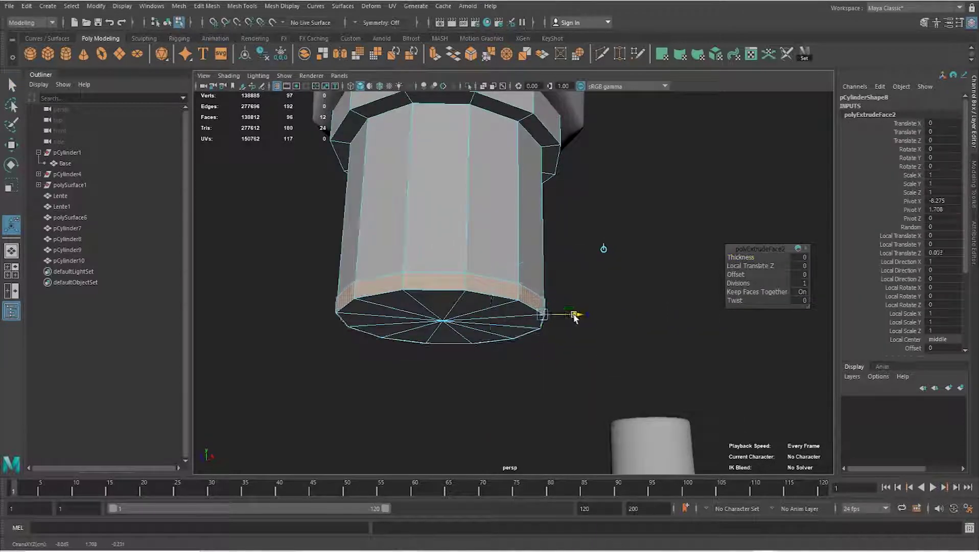
{"action": "mouse_move", "coordinate": [578, 317]}
{"action": "left_mouse_down", "text": "alt"}
{"action": "mouse_move", "coordinate": [508, 304]}
{"action": "mouse_move", "coordinate": [465, 269]}
{"action": "left_mouse_up", "text": "alt"}
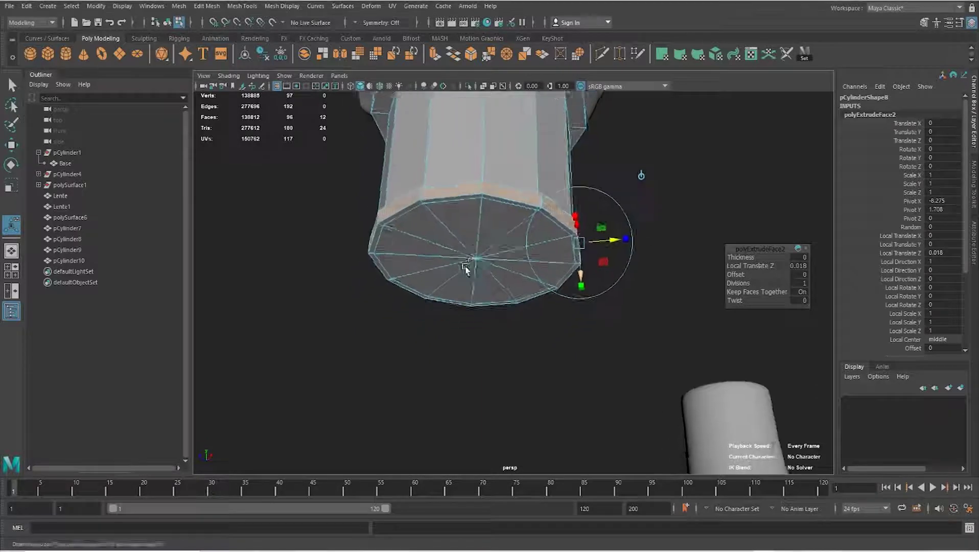
{"action": "left_click_drag", "start_coordinate": [466, 269], "coordinate": [356, 269], "text": "alt"}
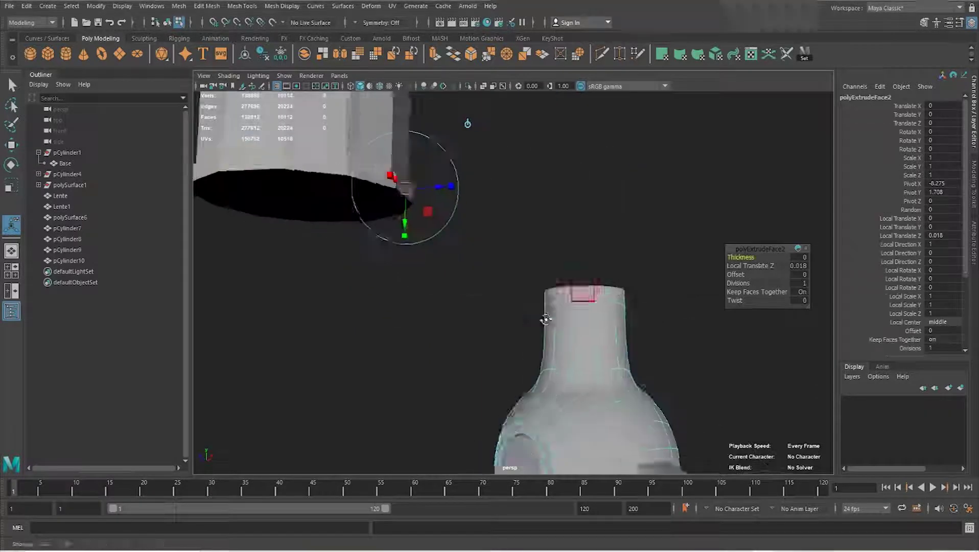
{"action": "left_click_drag", "start_coordinate": [545, 319], "coordinate": [519, 285], "text": "alt"}
{"action": "left_click", "coordinate": [519, 285]}
{"action": "mouse_move", "coordinate": [519, 285]}
{"action": "right_mouse_down", "text": "alt"}
{"action": "mouse_move", "coordinate": [537, 299]}
{"action": "mouse_move", "coordinate": [498, 272]}
{"action": "mouse_move", "coordinate": [562, 290]}
{"action": "mouse_move", "coordinate": [317, 269]}
{"action": "mouse_move", "coordinate": [395, 284]}
{"action": "right_mouse_up", "text": "alt"}
- Group the tall column and connector, rename group1 to Cabo, and centre its pivot
{"action": "left_click_drag", "start_coordinate": [395, 283], "coordinate": [472, 279], "text": "alt"}
{"action": "left_click", "coordinate": [513, 208]}
{"action": "key", "text": "f"}
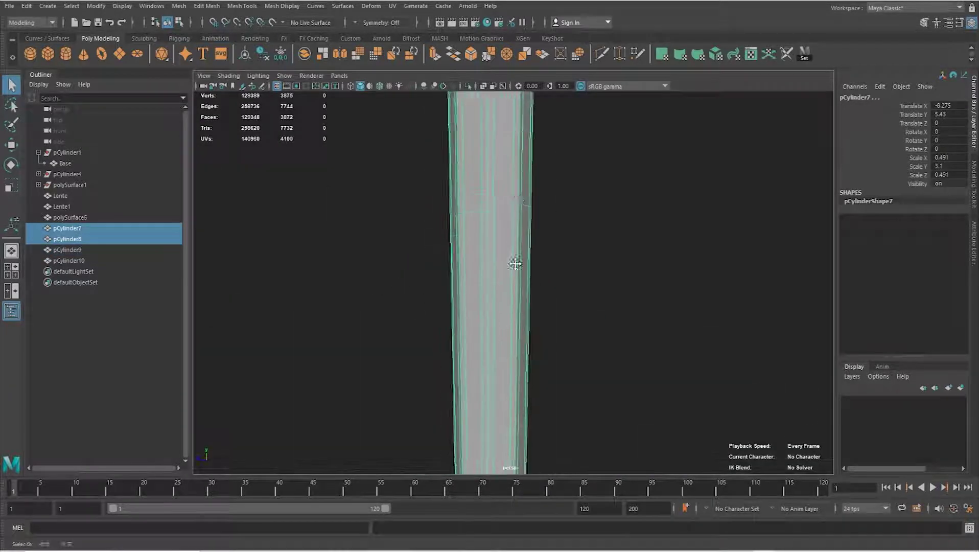
{"action": "key", "text": "ctrl+g"}
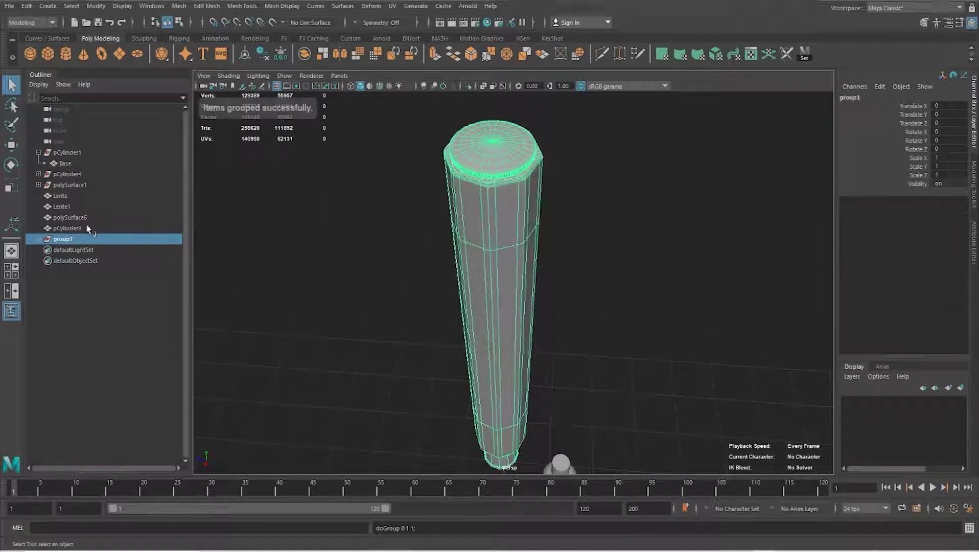
{"action": "double_click", "coordinate": [68, 237]}
{"action": "type", "text": "Cabo"}
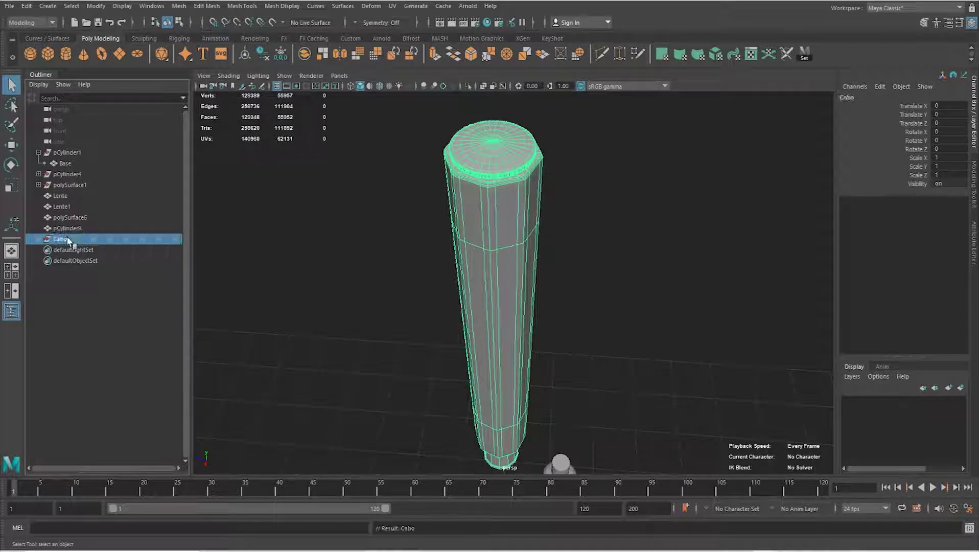
{"action": "key", "text": "w"}
{"action": "left_click", "coordinate": [96, 6]}
{"action": "left_click", "coordinate": [120, 83]}
- Move Cabo over the ball joint to about X -0.001, Y -0.156, Z -1.212
{"action": "mouse_move", "coordinate": [459, 358]}
{"action": "left_mouse_down", "text": "alt"}
{"action": "mouse_move", "coordinate": [543, 161]}
{"action": "mouse_move", "coordinate": [511, 173]}
{"action": "left_mouse_up", "text": "alt"}
{"action": "left_click_drag", "start_coordinate": [425, 286], "coordinate": [425, 250]}
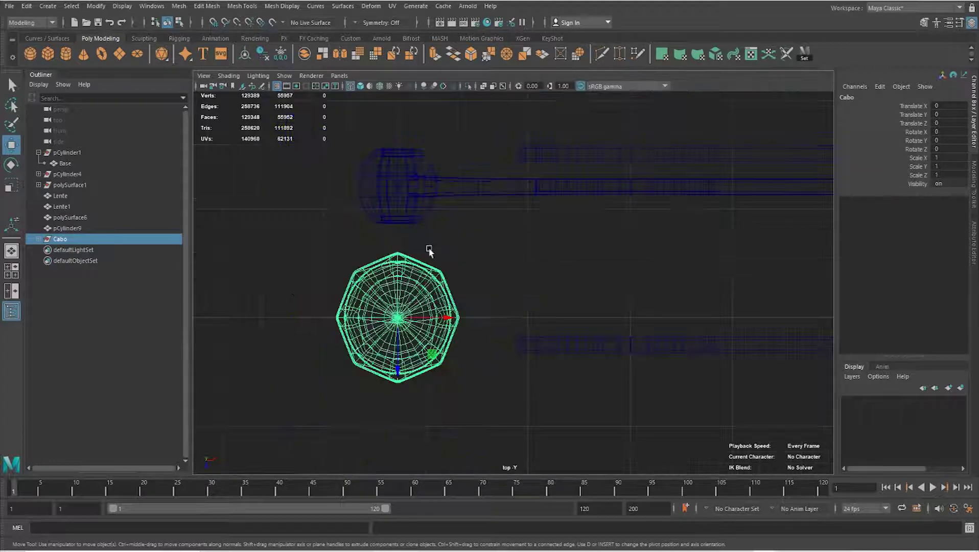
{"action": "left_click_drag", "start_coordinate": [399, 349], "coordinate": [397, 238]}
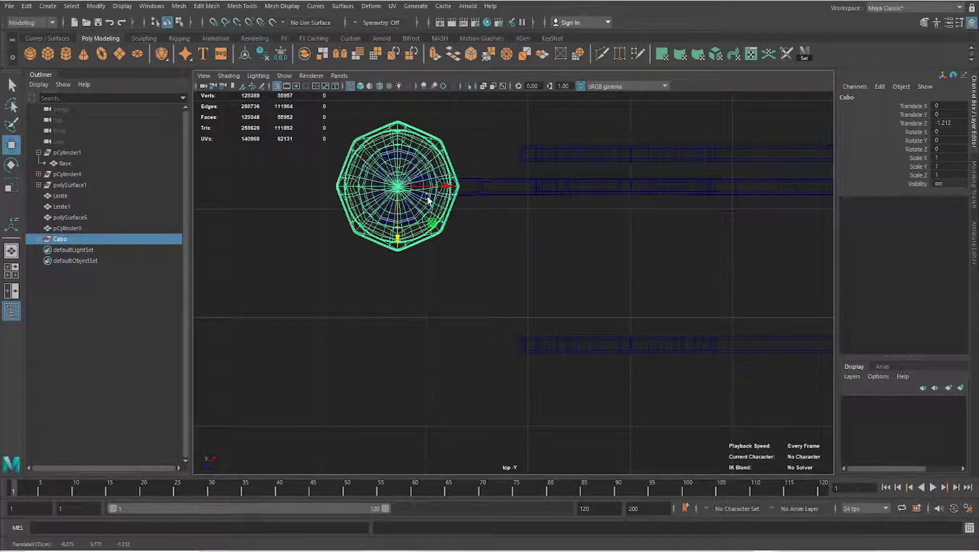
{"action": "left_click_drag", "start_coordinate": [447, 186], "coordinate": [337, 186]}
{"action": "middle_click_drag", "start_coordinate": [398, 189], "coordinate": [653, 197]}
{"action": "left_click_drag", "start_coordinate": [653, 196], "coordinate": [642, 236]}
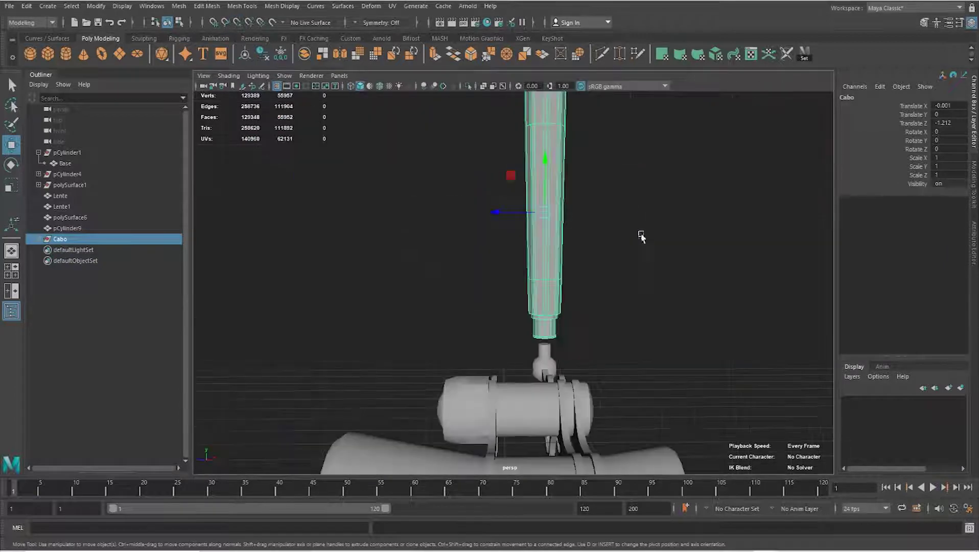
{"action": "left_click_drag", "start_coordinate": [618, 290], "coordinate": [542, 287], "text": "alt"}
{"action": "left_click_drag", "start_coordinate": [550, 120], "coordinate": [550, 129]}
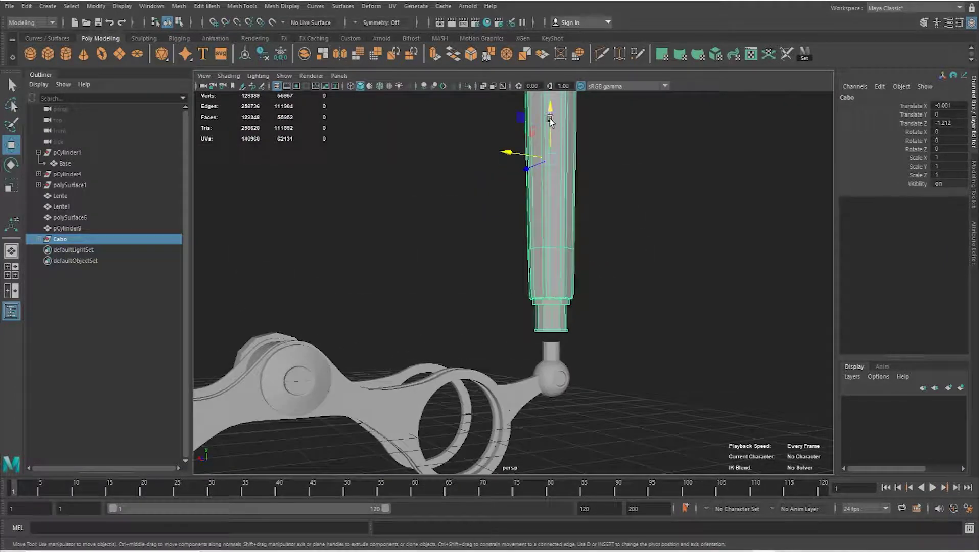
{"action": "scroll", "coordinate": [622, 179], "scroll_direction": "up", "scroll_amount": 3}
{"action": "scroll", "coordinate": [605, 245], "scroll_direction": "up", "scroll_amount": 2}
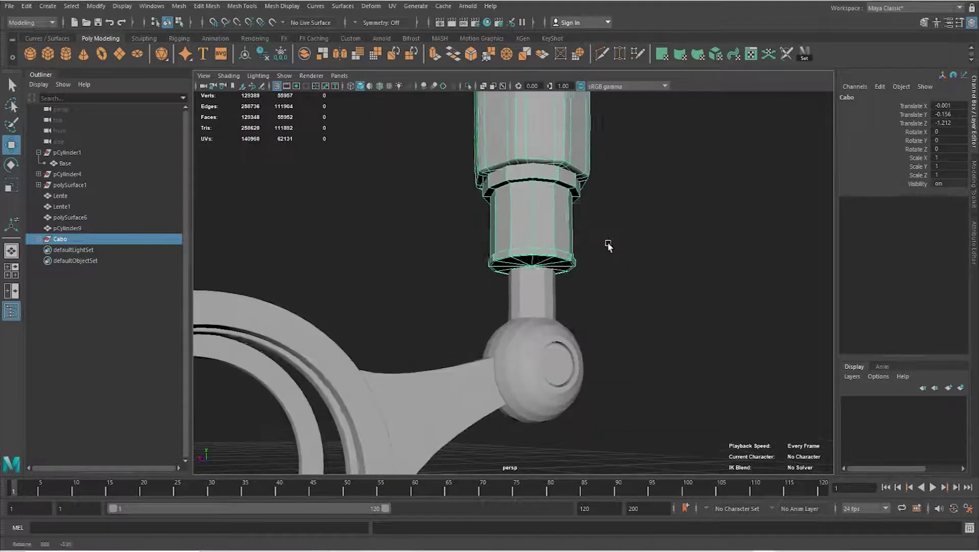
{"action": "scroll", "coordinate": [617, 313], "scroll_direction": "up", "scroll_amount": 3}
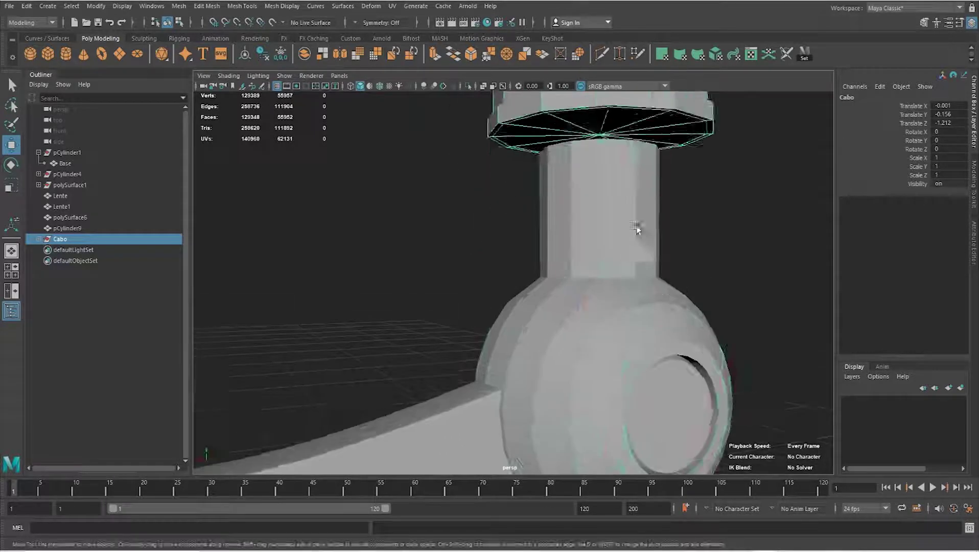
- Insert an edge loop on pCylinder9's neck and scale it in to pinch the stem
{"action": "left_click", "coordinate": [564, 279]}
{"action": "right_click_drag", "start_coordinate": [560, 274], "coordinate": [499, 289], "text": "shift"}
{"action": "left_click", "coordinate": [564, 292]}
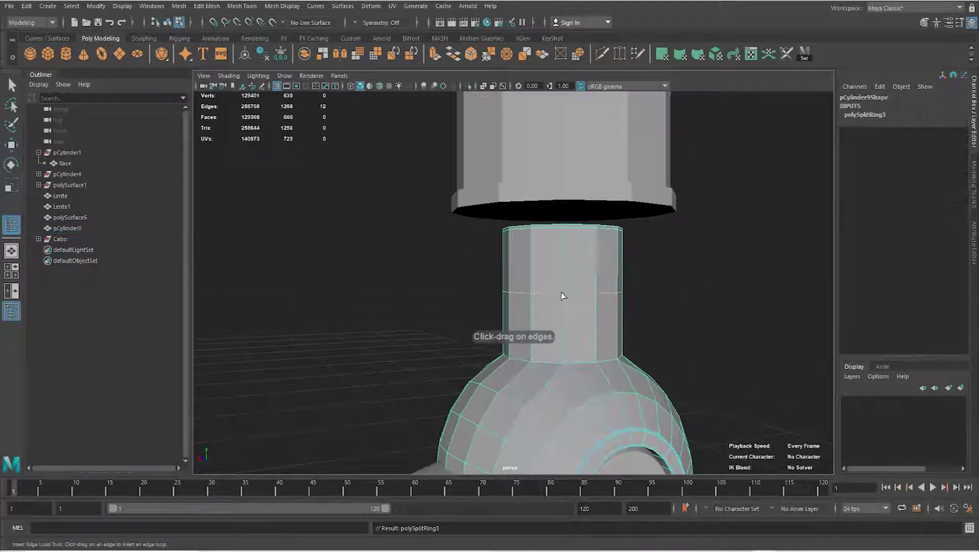
{"action": "mouse_move", "coordinate": [561, 295]}
{"action": "left_mouse_down"}
{"action": "mouse_move", "coordinate": [542, 296]}
{"action": "mouse_move", "coordinate": [557, 271]}
{"action": "left_mouse_up"}
{"action": "scroll", "coordinate": [551, 285], "scroll_direction": "up", "scroll_amount": 3}
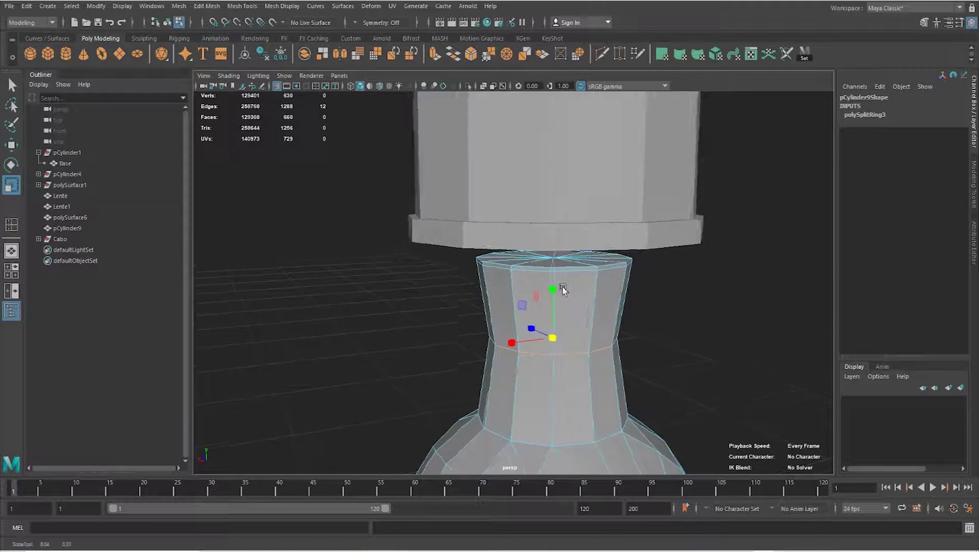
- Select the neck's top cap face, then clear it and bring the hidden model parts back
{"action": "right_click", "coordinate": [556, 271]}
{"action": "left_click", "coordinate": [555, 293]}
{"action": "left_click", "coordinate": [544, 264]}
{"action": "key", "text": "q"}
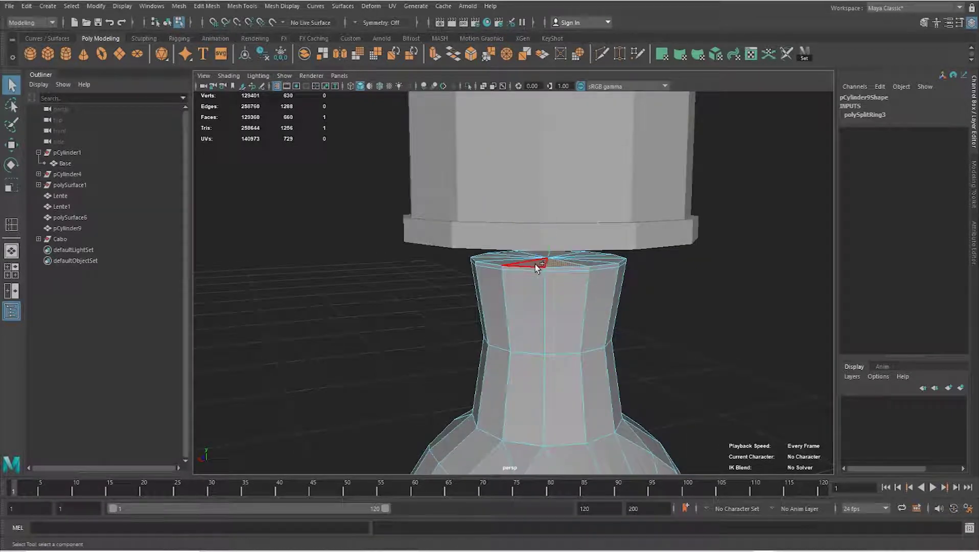
{"action": "left_click", "coordinate": [660, 328]}
{"action": "mouse_move", "coordinate": [660, 328]}
{"action": "left_mouse_down", "text": "alt"}
{"action": "mouse_move", "coordinate": [603, 328]}
{"action": "mouse_move", "coordinate": [565, 313]}
{"action": "left_mouse_up", "text": "alt"}
{"action": "key", "text": "ctrl+1"}
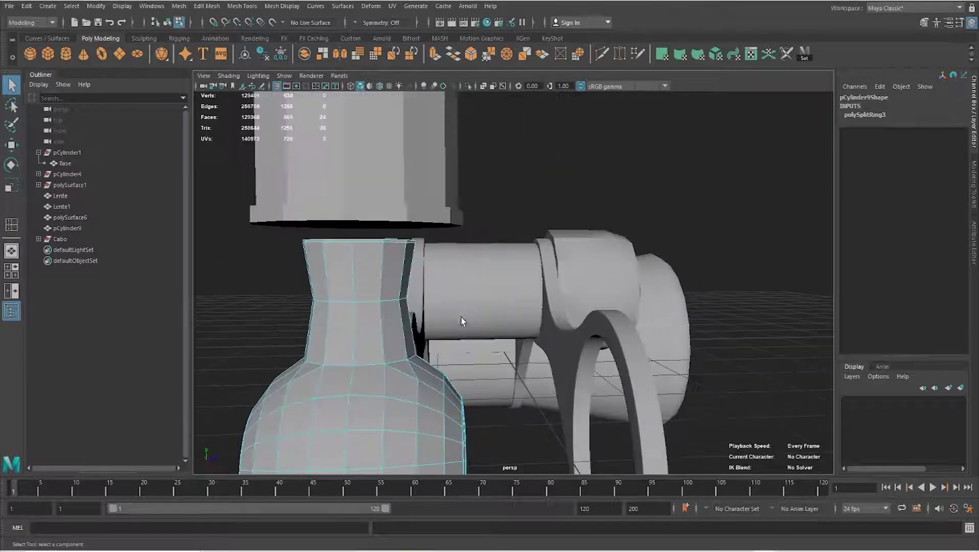
{"action": "right_click_drag", "start_coordinate": [476, 311], "coordinate": [628, 307], "text": "alt"}
{"action": "mouse_move", "coordinate": [629, 307]}
{"action": "left_mouse_down", "text": "alt"}
{"action": "mouse_move", "coordinate": [602, 277]}
{"action": "mouse_move", "coordinate": [524, 273]}
{"action": "left_mouse_up", "text": "alt"}
- Select the neck's rim edge loop and scale it outward
{"action": "right_click_drag", "start_coordinate": [524, 273], "coordinate": [528, 265]}
{"action": "double_click", "coordinate": [528, 265]}
{"action": "key", "text": "r"}
{"action": "mouse_move", "coordinate": [530, 258]}
{"action": "left_mouse_down"}
{"action": "mouse_move", "coordinate": [521, 238]}
{"action": "mouse_move", "coordinate": [541, 246]}
{"action": "mouse_move", "coordinate": [519, 238]}
{"action": "mouse_move", "coordinate": [546, 269]}
{"action": "left_mouse_up"}
{"action": "key", "text": "w"}
{"action": "key", "text": "r"}
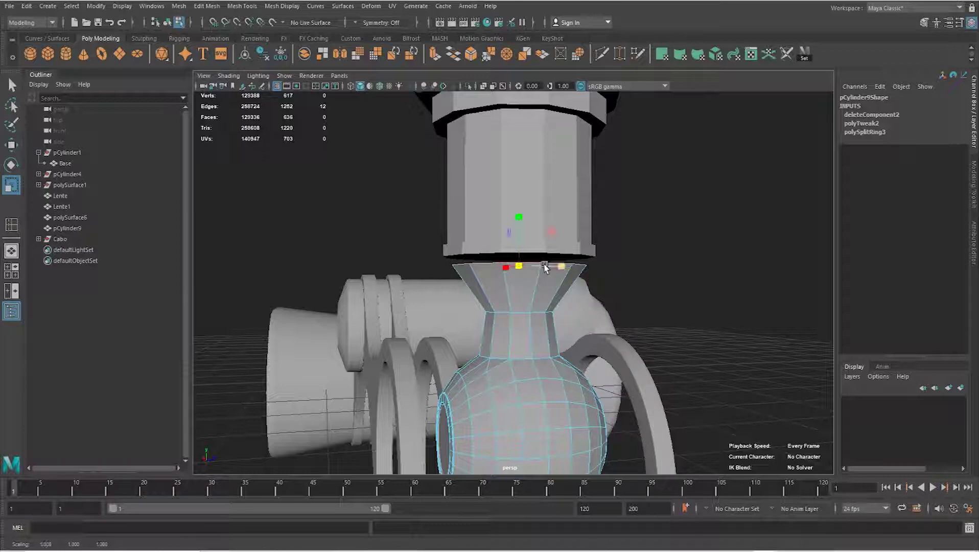
- Extrude the rim edge up toward the handle's base and preview it smoothed
{"action": "right_click_drag", "start_coordinate": [463, 264], "coordinate": [511, 246], "text": "shift"}
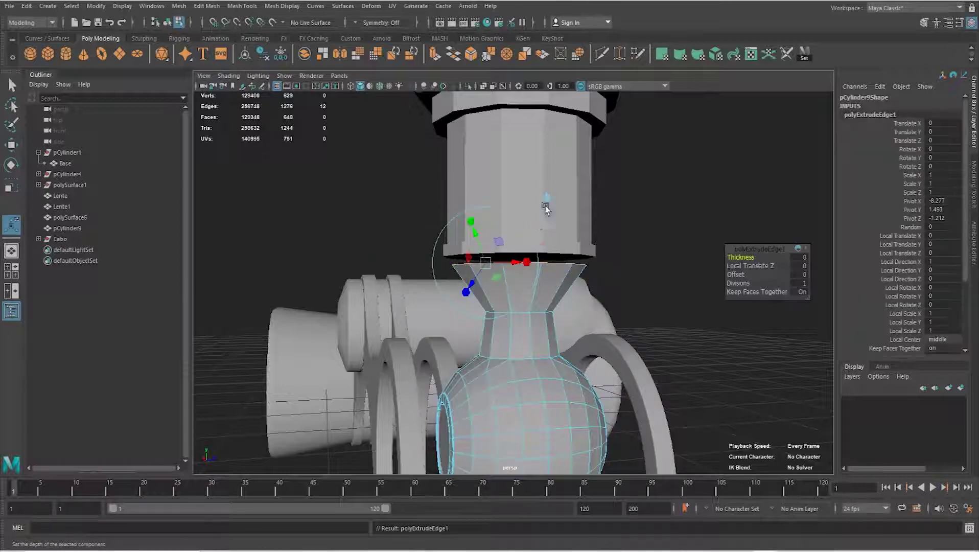
{"action": "left_click_drag", "start_coordinate": [519, 230], "coordinate": [531, 265]}
{"action": "right_click_drag", "start_coordinate": [531, 266], "coordinate": [601, 249]}
{"action": "key", "text": "3"}
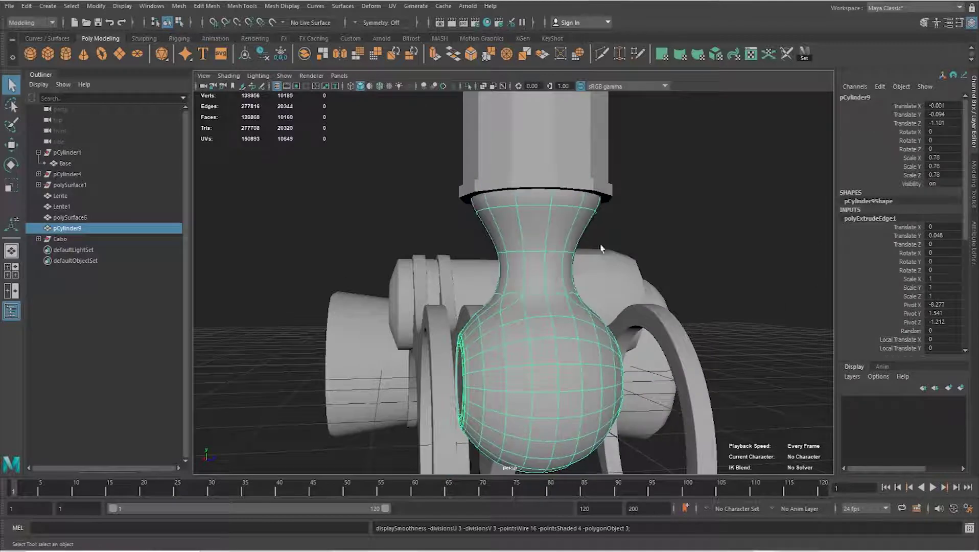
- Reselect the neck cylinder and turn the smooth preview off
{"action": "left_click", "coordinate": [601, 249]}
{"action": "left_click_drag", "start_coordinate": [601, 249], "coordinate": [488, 229], "text": "alt"}
{"action": "left_click", "coordinate": [489, 229]}
{"action": "key", "text": "1"}
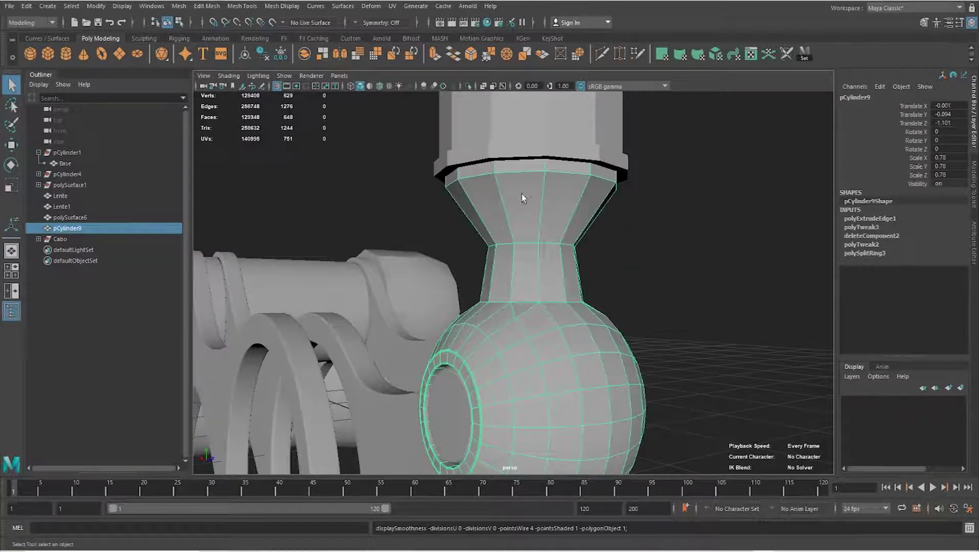
{"action": "scroll", "coordinate": [521, 197], "scroll_direction": "up", "scroll_amount": 3}
{"action": "scroll", "coordinate": [529, 238], "scroll_direction": "up", "scroll_amount": 2}
- Bevel the flare's top edge loop on pCylinder9 with 2 segments and a 0.2 fraction
{"action": "mouse_move", "coordinate": [528, 239]}
{"action": "right_mouse_down"}
{"action": "mouse_move", "coordinate": [521, 217]}
{"action": "mouse_move", "coordinate": [580, 221]}
{"action": "right_mouse_up"}
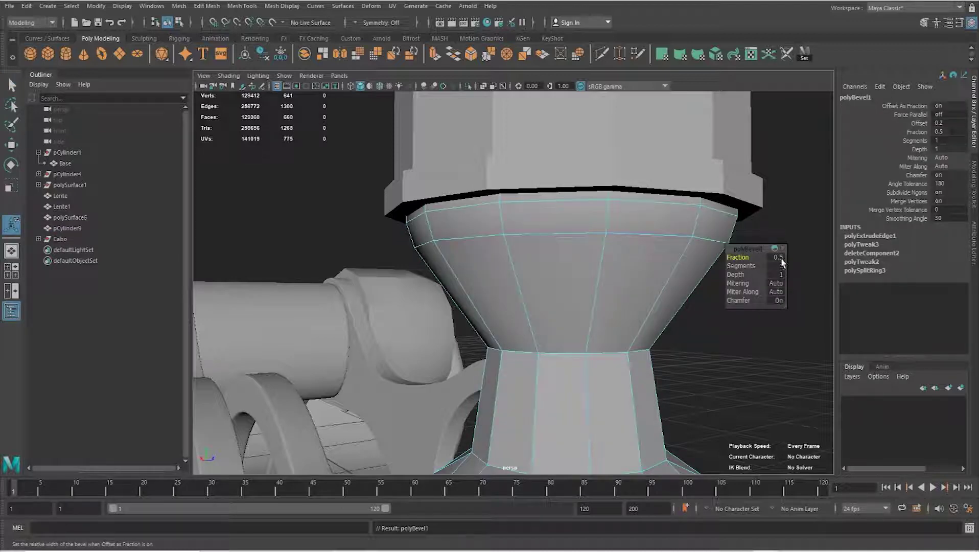
{"action": "key", "text": "Return"}
{"action": "key", "text": "3"}
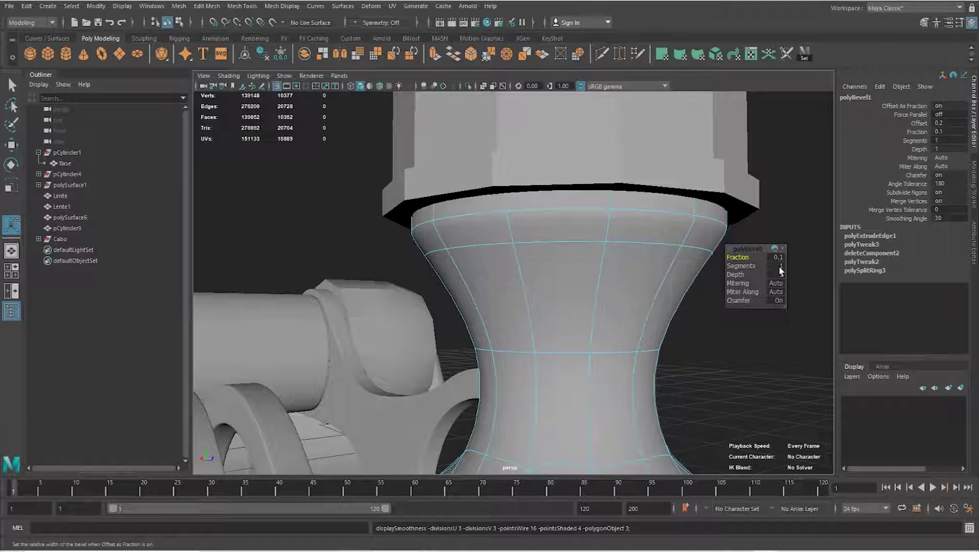
{"action": "scroll", "coordinate": [601, 245], "scroll_direction": "down", "scroll_amount": 2}
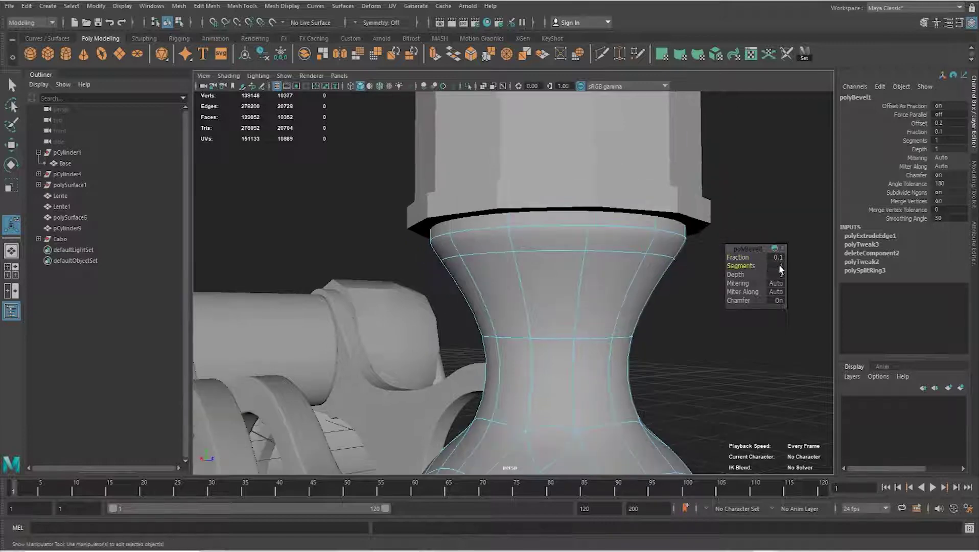
{"action": "key", "text": "Return"}
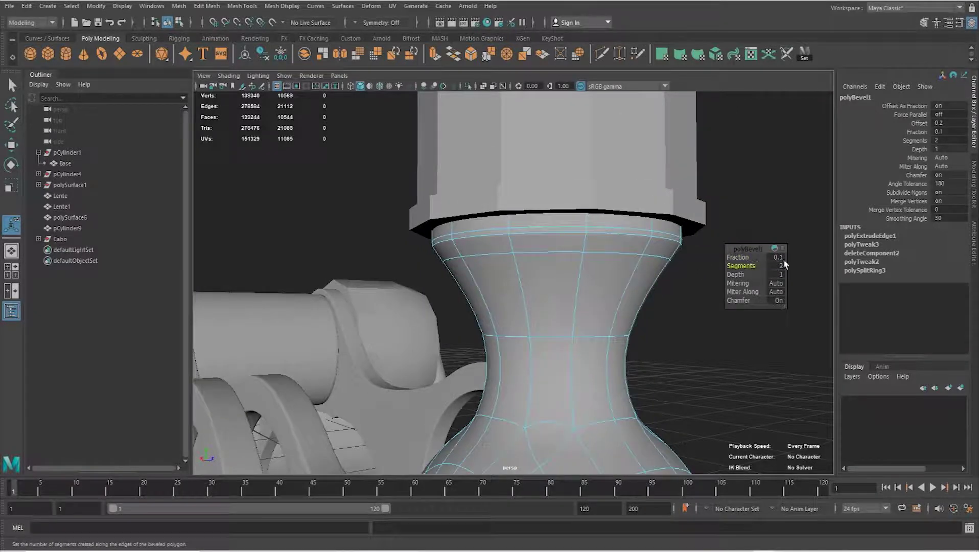
{"action": "type", "text": "0.2"}
{"action": "key", "text": "Return"}
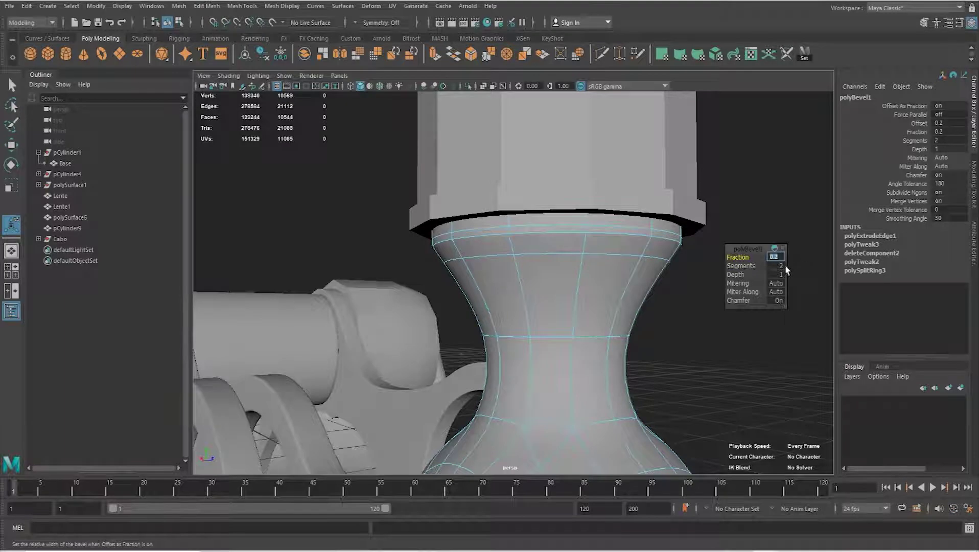
{"action": "key", "text": "F8"}
{"action": "left_click", "coordinate": [723, 192]}
{"action": "mouse_move", "coordinate": [723, 192]}
{"action": "left_mouse_down", "text": "alt"}
{"action": "mouse_move", "coordinate": [513, 266]}
{"action": "mouse_move", "coordinate": [531, 240]}
{"action": "left_mouse_up", "text": "alt"}
- Select pCylinder8 and insert two edge loops around its collar
{"action": "left_click", "coordinate": [531, 240]}
{"action": "scroll", "coordinate": [530, 241], "scroll_direction": "up", "scroll_amount": 3}
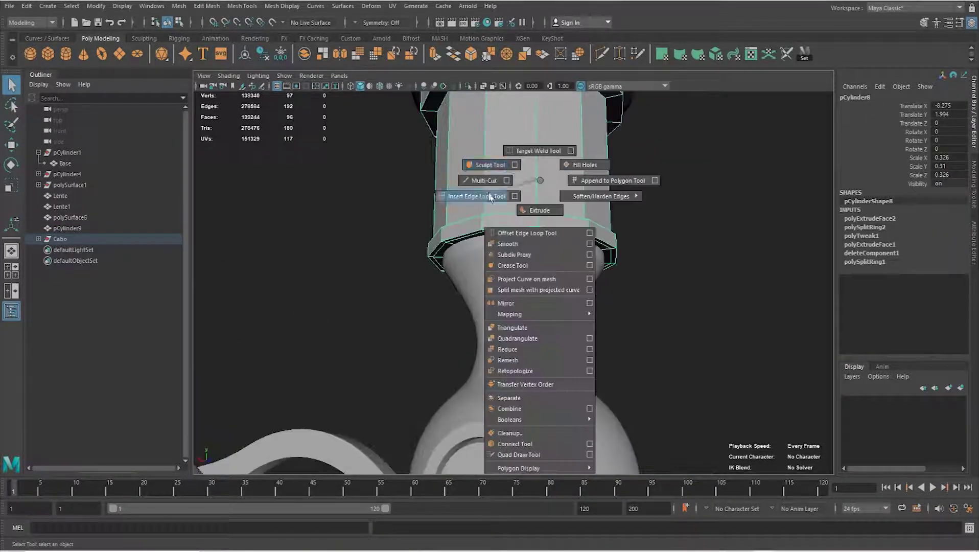
{"action": "right_click_drag", "start_coordinate": [536, 180], "coordinate": [515, 228], "text": "shift"}
{"action": "scroll", "coordinate": [556, 308], "scroll_direction": "up", "scroll_amount": 3}
{"action": "left_click_drag", "start_coordinate": [522, 220], "coordinate": [521, 214]}
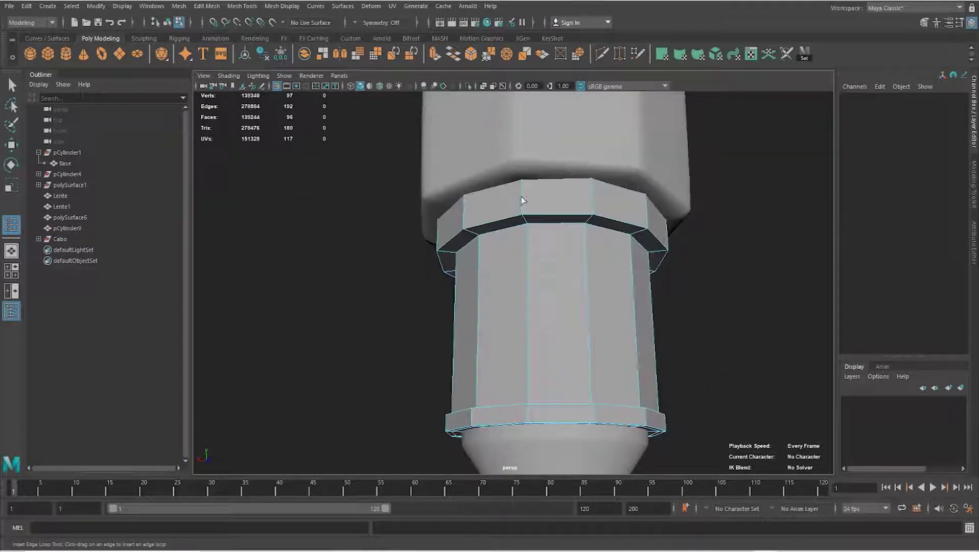
{"action": "scroll", "coordinate": [501, 282], "scroll_direction": "up", "scroll_amount": 3}
{"action": "scroll", "coordinate": [561, 269], "scroll_direction": "up", "scroll_amount": 3}
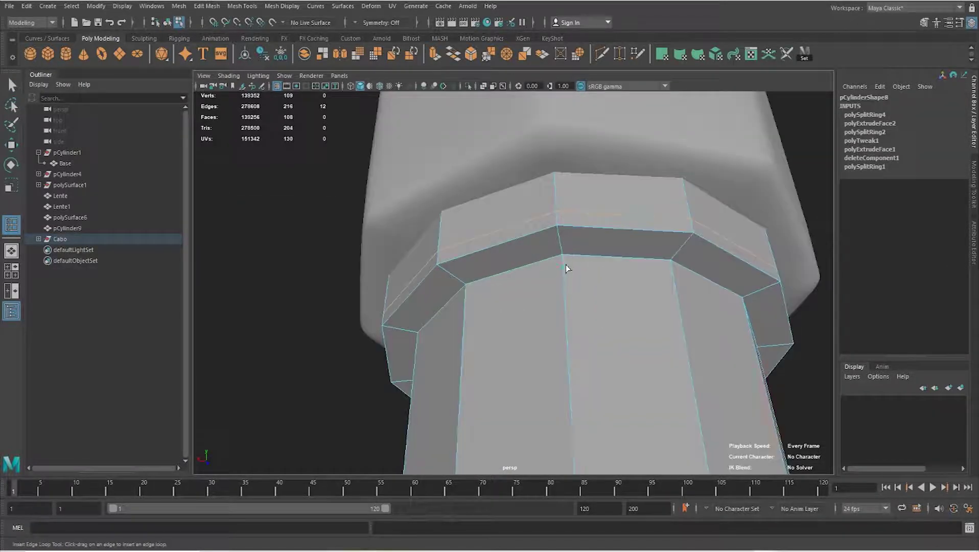
{"action": "left_click", "coordinate": [564, 250]}
- Preview the collar smoothed, then orbit to a level side view of it
{"action": "key", "text": "3"}
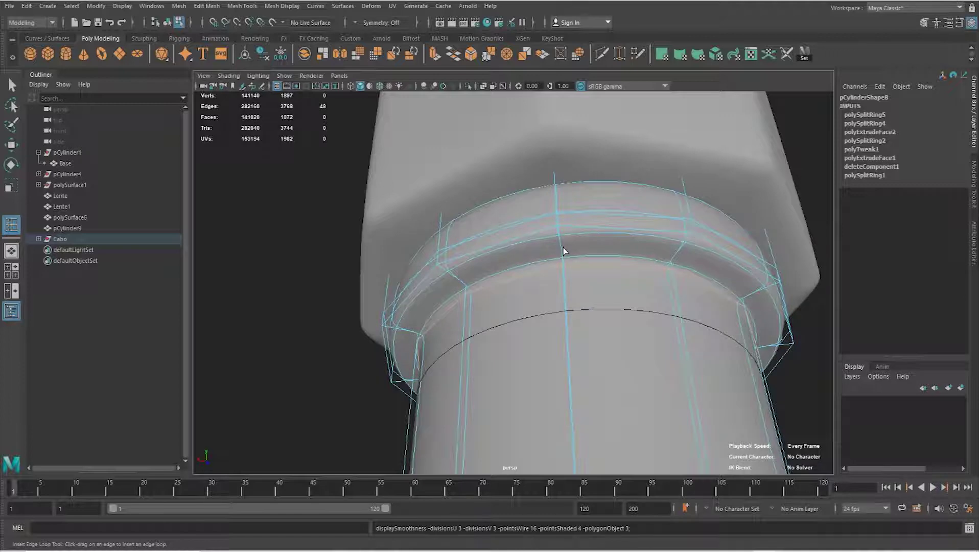
{"action": "scroll", "coordinate": [622, 318], "scroll_direction": "down", "scroll_amount": 3}
{"action": "left_click_drag", "start_coordinate": [622, 319], "coordinate": [539, 310], "text": "alt"}
{"action": "scroll", "coordinate": [561, 275], "scroll_direction": "up", "scroll_amount": 3}
{"action": "scroll", "coordinate": [657, 351], "scroll_direction": "up", "scroll_amount": 5}
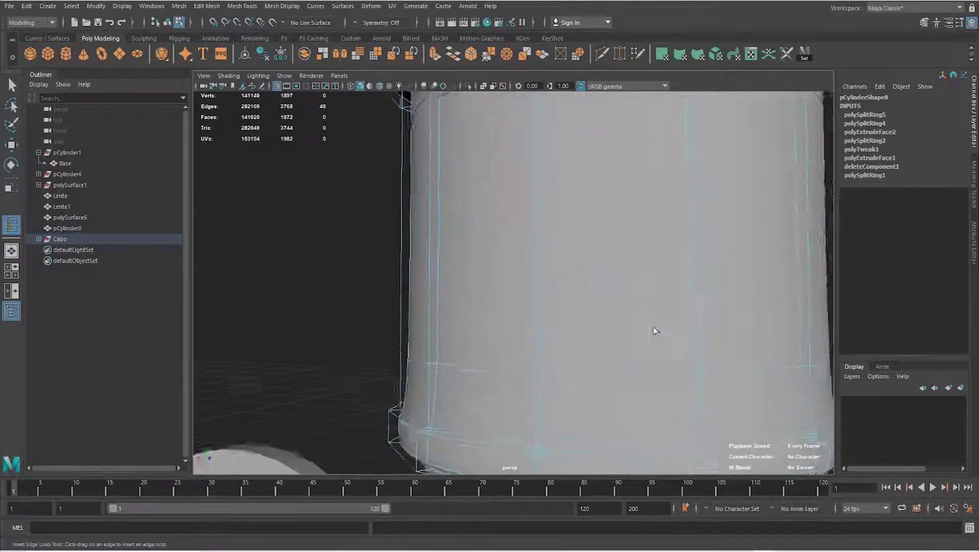
{"action": "key", "text": "1"}
{"action": "scroll", "coordinate": [657, 350], "scroll_direction": "down", "scroll_amount": 5}
{"action": "mouse_move", "coordinate": [644, 290]}
{"action": "left_mouse_down", "text": "alt"}
{"action": "mouse_move", "coordinate": [596, 345]}
{"action": "mouse_move", "coordinate": [603, 376]}
{"action": "left_mouse_up", "text": "alt"}
{"action": "scroll", "coordinate": [642, 269], "scroll_direction": "up", "scroll_amount": 3}
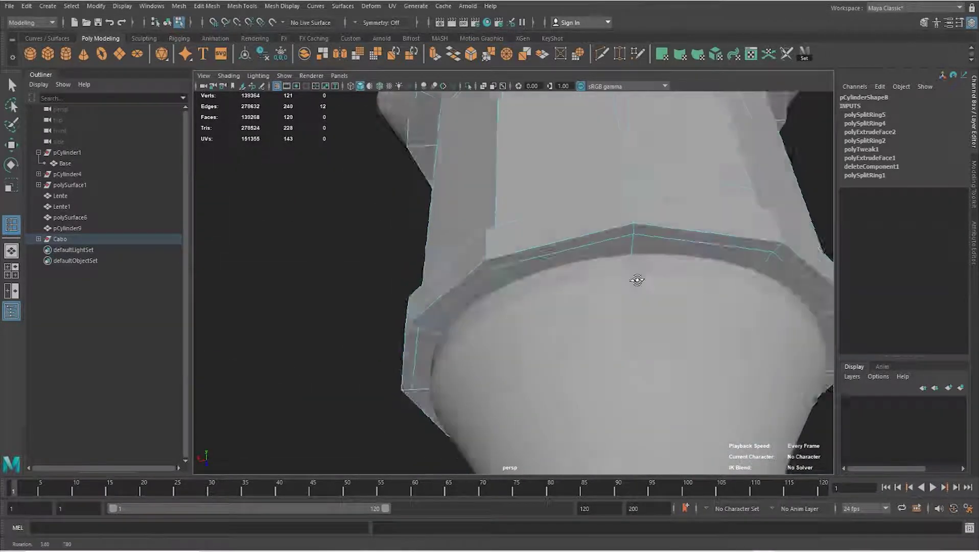
{"action": "left_click_drag", "start_coordinate": [642, 269], "coordinate": [626, 390], "text": "alt"}
- Insert further support loops on the collar, checking each with the smooth preview
{"action": "left_click", "coordinate": [627, 385]}
{"action": "left_click", "coordinate": [628, 385]}
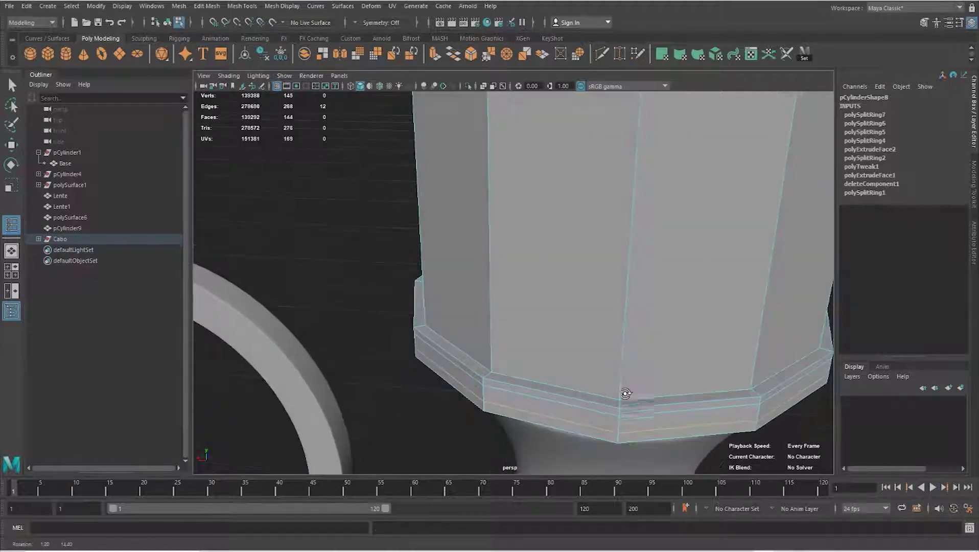
{"action": "key", "text": "3"}
{"action": "key", "text": "1"}
{"action": "left_click", "coordinate": [620, 386]}
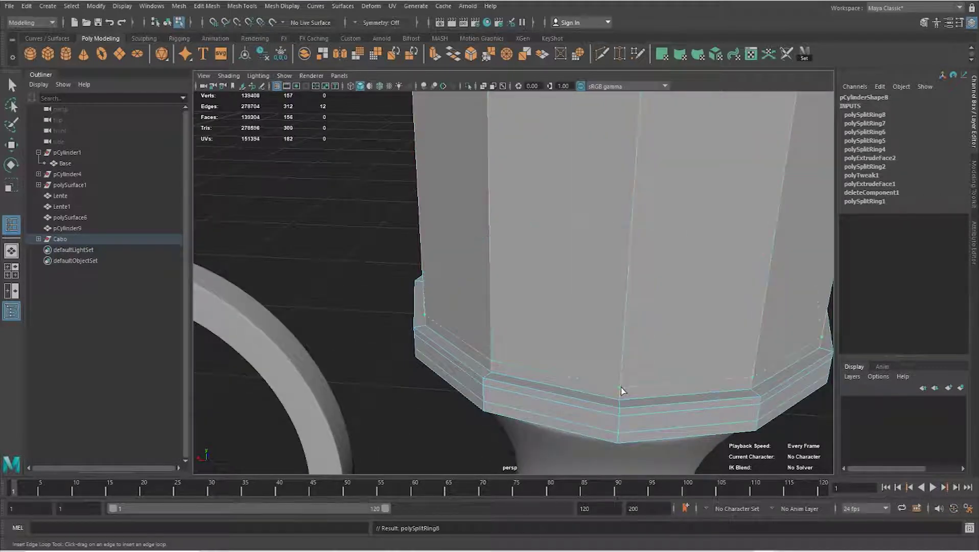
{"action": "key", "text": "3"}
{"action": "key", "text": "q"}
{"action": "scroll", "coordinate": [537, 244], "scroll_direction": "down", "scroll_amount": 5}
{"action": "left_click", "coordinate": [621, 335]}
{"action": "mouse_move", "coordinate": [620, 336]}
{"action": "left_mouse_down", "text": "alt"}
{"action": "mouse_move", "coordinate": [506, 292]}
{"action": "mouse_move", "coordinate": [384, 324]}
{"action": "mouse_move", "coordinate": [476, 319]}
{"action": "left_mouse_up", "text": "alt"}
{"action": "scroll", "coordinate": [482, 277], "scroll_direction": "down", "scroll_amount": 5}
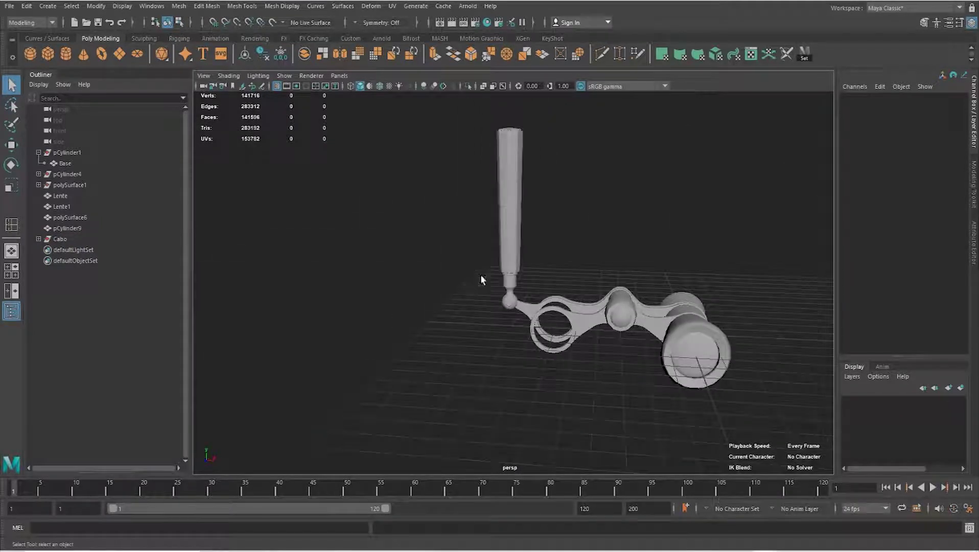
- Select the Base eyepiece cylinder and isolate it in the view
{"action": "left_click_drag", "start_coordinate": [483, 278], "coordinate": [562, 276], "text": "alt"}
{"action": "scroll", "coordinate": [596, 272], "scroll_direction": "up", "scroll_amount": 10}
{"action": "left_click", "coordinate": [596, 272]}
{"action": "key", "text": "ctrl+1"}
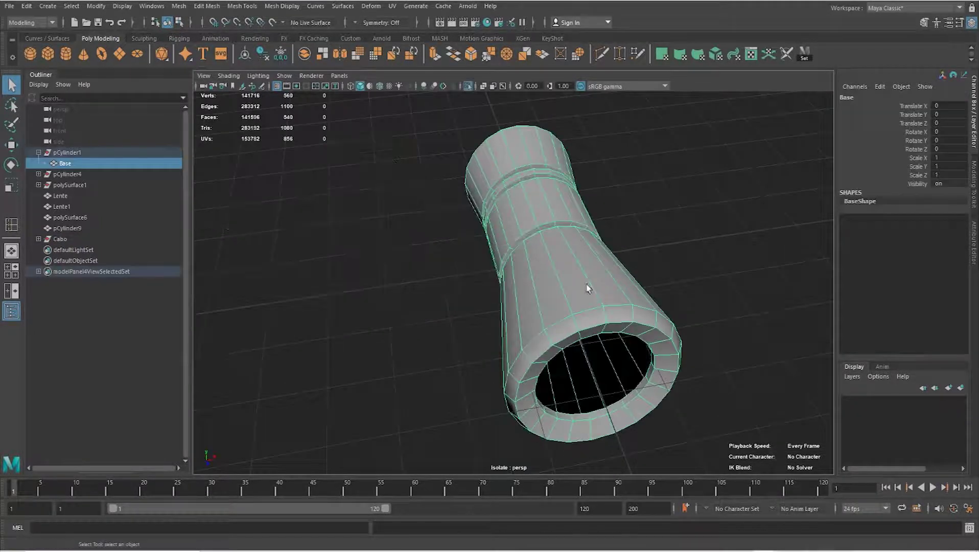
{"action": "mouse_move", "coordinate": [455, 286]}
{"action": "left_mouse_down", "text": "alt"}
{"action": "mouse_move", "coordinate": [387, 302]}
{"action": "mouse_move", "coordinate": [627, 257]}
{"action": "left_mouse_up", "text": "alt"}
{"action": "scroll", "coordinate": [622, 282], "scroll_direction": "up", "scroll_amount": 5}
- Put the Base tube into edge selection mode
{"action": "right_click_drag", "start_coordinate": [582, 276], "coordinate": [551, 287], "text": "shift"}
{"action": "scroll", "coordinate": [551, 286], "scroll_direction": "down", "scroll_amount": 3}
{"action": "left_click_drag", "start_coordinate": [579, 283], "coordinate": [518, 210], "text": "alt"}
{"action": "key", "text": "q"}
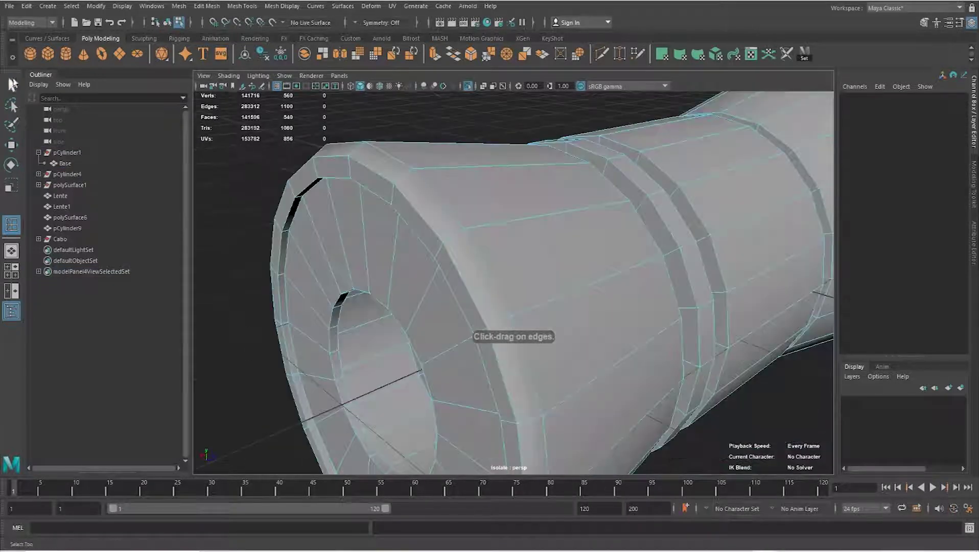
{"action": "right_click", "coordinate": [519, 207]}
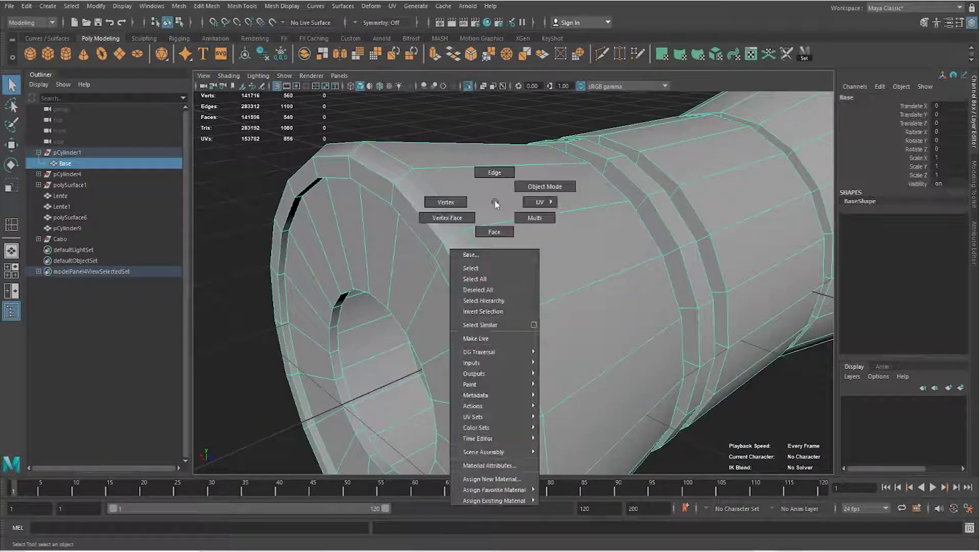
{"action": "left_click", "coordinate": [494, 172]}
{"action": "mouse_move", "coordinate": [574, 238]}
{"action": "left_mouse_down", "text": "alt"}
{"action": "mouse_move", "coordinate": [466, 207]}
{"action": "mouse_move", "coordinate": [632, 248]}
{"action": "mouse_move", "coordinate": [535, 220]}
{"action": "mouse_move", "coordinate": [615, 203]}
{"action": "left_mouse_up", "text": "alt"}
- Select the three groove edge loops on the Base tube and check the selection
{"action": "double_click", "coordinate": [465, 207]}
{"action": "double_click", "coordinate": [548, 228], "text": "shift"}
{"action": "double_click", "coordinate": [623, 234], "text": "shift"}
{"action": "right_click_drag", "start_coordinate": [639, 199], "coordinate": [487, 245], "text": "alt"}
{"action": "mouse_move", "coordinate": [488, 245]}
{"action": "left_mouse_down", "text": "alt"}
{"action": "mouse_move", "coordinate": [507, 251]}
{"action": "mouse_move", "coordinate": [616, 234]}
{"action": "mouse_move", "coordinate": [527, 251]}
{"action": "left_mouse_up", "text": "alt"}
{"action": "scroll", "coordinate": [500, 262], "scroll_direction": "up", "scroll_amount": 3}
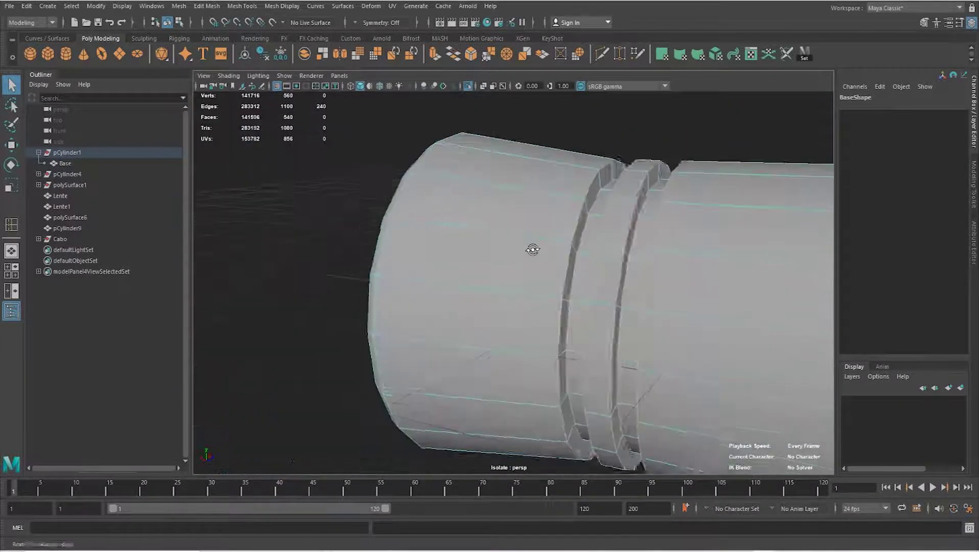
{"action": "scroll", "coordinate": [591, 219], "scroll_direction": "up", "scroll_amount": 2}
- Bevel the groove edge loops with fraction 0.2 and 2 segments
{"action": "right_click_drag", "start_coordinate": [591, 219], "coordinate": [660, 223], "text": "shift"}
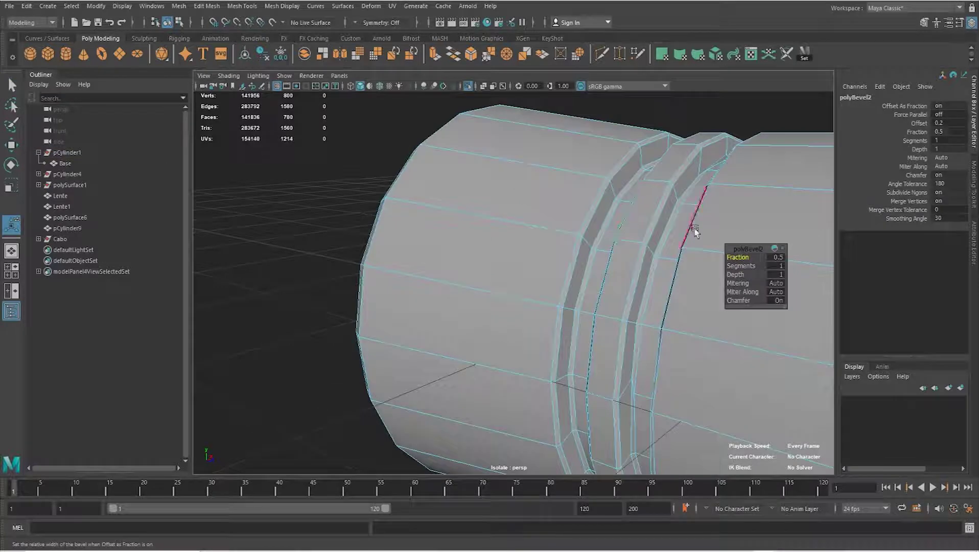
{"action": "type", "text": "0.2"}
{"action": "key", "text": "Return"}
{"action": "left_click", "coordinate": [784, 264]}
{"action": "left_click_drag", "start_coordinate": [681, 260], "coordinate": [563, 256], "text": "alt"}
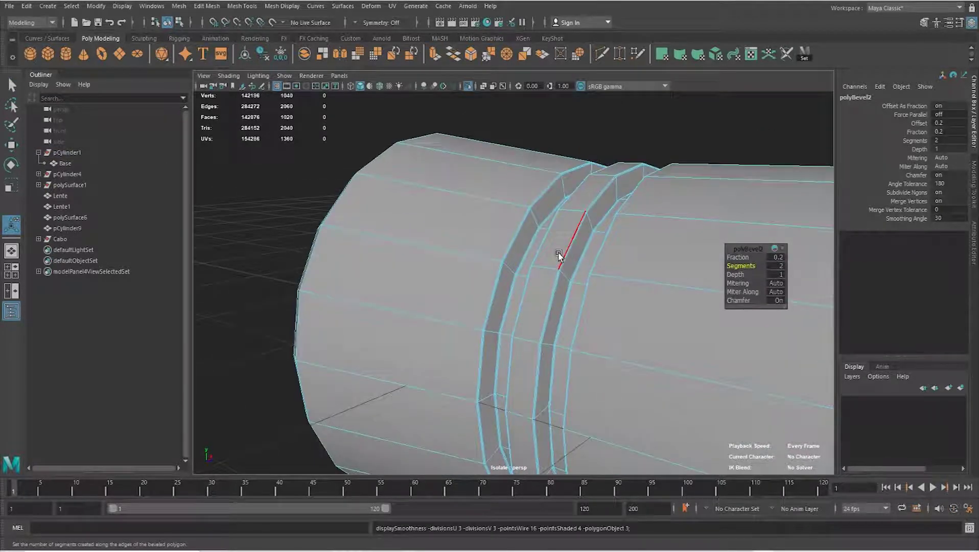
- Preview the bevelled tube smoothed, then reselect it and turn the preview off
{"action": "key", "text": "3"}
{"action": "key", "text": "q"}
{"action": "left_click", "coordinate": [596, 153]}
{"action": "mouse_move", "coordinate": [607, 339]}
{"action": "left_mouse_down", "text": "alt"}
{"action": "mouse_move", "coordinate": [458, 321]}
{"action": "mouse_move", "coordinate": [540, 313]}
{"action": "mouse_move", "coordinate": [727, 382]}
{"action": "mouse_move", "coordinate": [712, 338]}
{"action": "mouse_move", "coordinate": [663, 360]}
{"action": "mouse_move", "coordinate": [681, 365]}
{"action": "left_mouse_up", "text": "alt"}
{"action": "left_click", "coordinate": [713, 338]}
{"action": "key", "text": "1"}
{"action": "scroll", "coordinate": [682, 364], "scroll_direction": "up", "scroll_amount": 3}
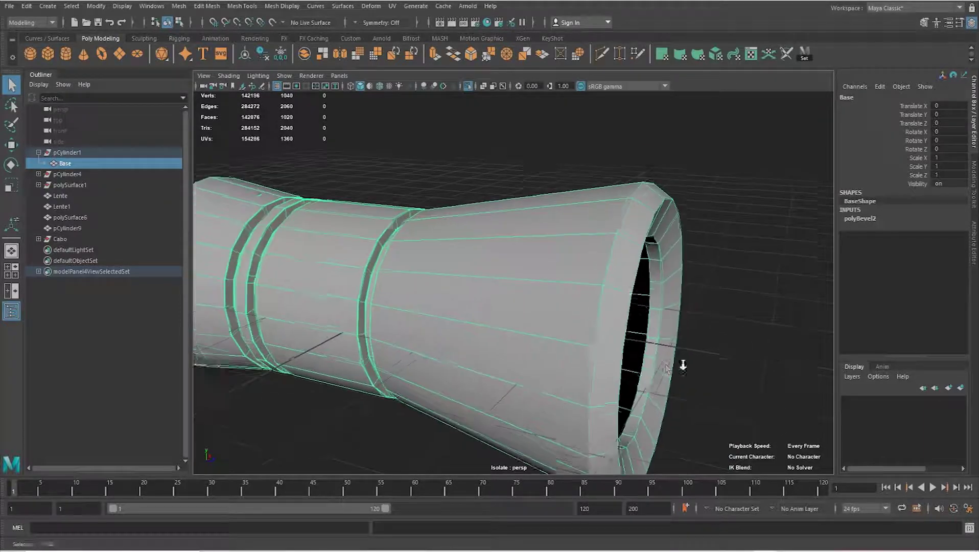
- Select the rim edge loop at the open end and move it outward to widen the flare
{"action": "scroll", "coordinate": [658, 290], "scroll_direction": "up", "scroll_amount": 2}
{"action": "right_click_drag", "start_coordinate": [646, 258], "coordinate": [643, 241]}
{"action": "left_click_drag", "start_coordinate": [643, 241], "coordinate": [601, 218], "text": "alt"}
{"action": "double_click", "coordinate": [598, 214]}
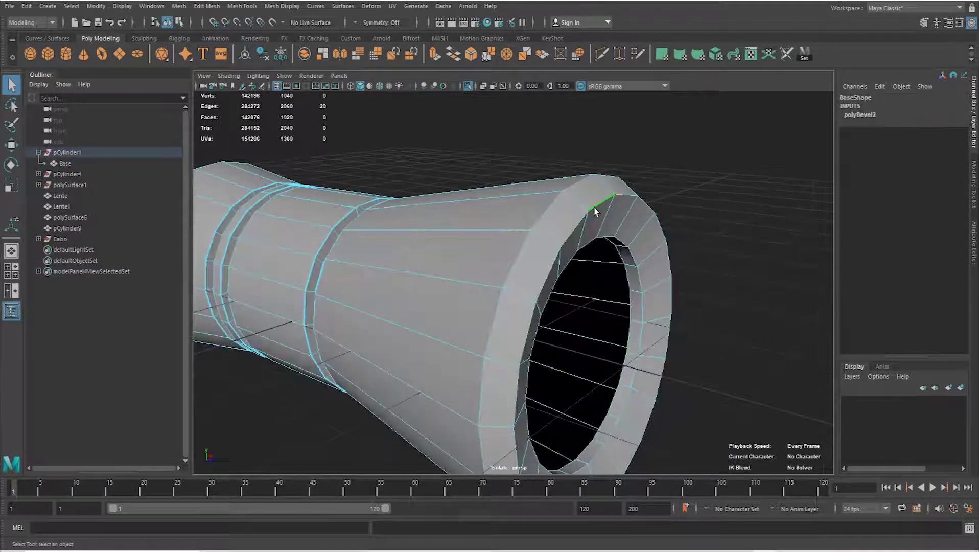
{"action": "key", "text": "w"}
{"action": "left_click_drag", "start_coordinate": [573, 350], "coordinate": [559, 325]}
{"action": "mouse_move", "coordinate": [596, 263]}
{"action": "right_mouse_down"}
{"action": "mouse_move", "coordinate": [597, 248]}
{"action": "mouse_move", "coordinate": [645, 242]}
{"action": "right_mouse_up"}
- Bevel the rim edge loop at fraction 0.1 with 2 segments and preview it smoothed
{"action": "left_click", "coordinate": [776, 257]}
{"action": "type", "text": "0.1"}
{"action": "key", "text": "Return"}
{"action": "key", "text": "Tab"}
{"action": "key", "text": "Return"}
{"action": "key", "text": "3"}
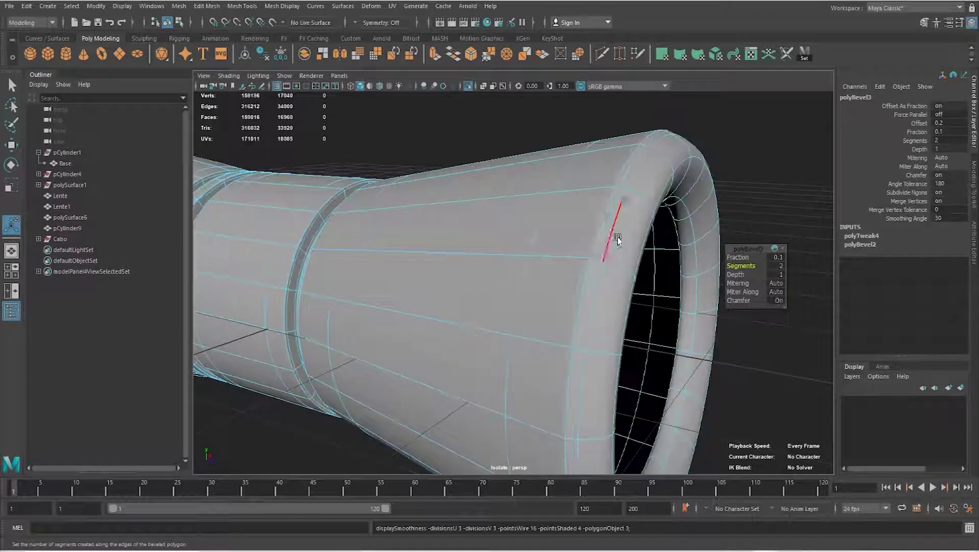
{"action": "key", "text": "q"}
- Reselect the tube and change the rim bevel's fraction to 0.05
{"action": "left_click", "coordinate": [727, 142]}
{"action": "mouse_move", "coordinate": [673, 230]}
{"action": "left_mouse_down", "text": "alt"}
{"action": "mouse_move", "coordinate": [586, 247]}
{"action": "mouse_move", "coordinate": [596, 246]}
{"action": "left_mouse_up", "text": "alt"}
{"action": "left_click", "coordinate": [596, 246]}
{"action": "left_click", "coordinate": [872, 221]}
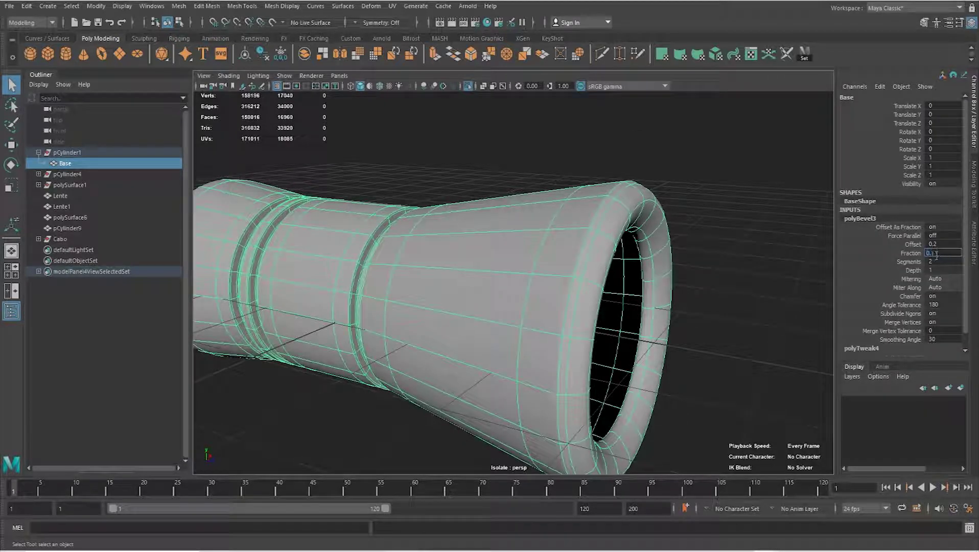
{"action": "left_click", "coordinate": [942, 252]}
{"action": "type", "text": "0.8"}
{"action": "key", "text": "Return"}
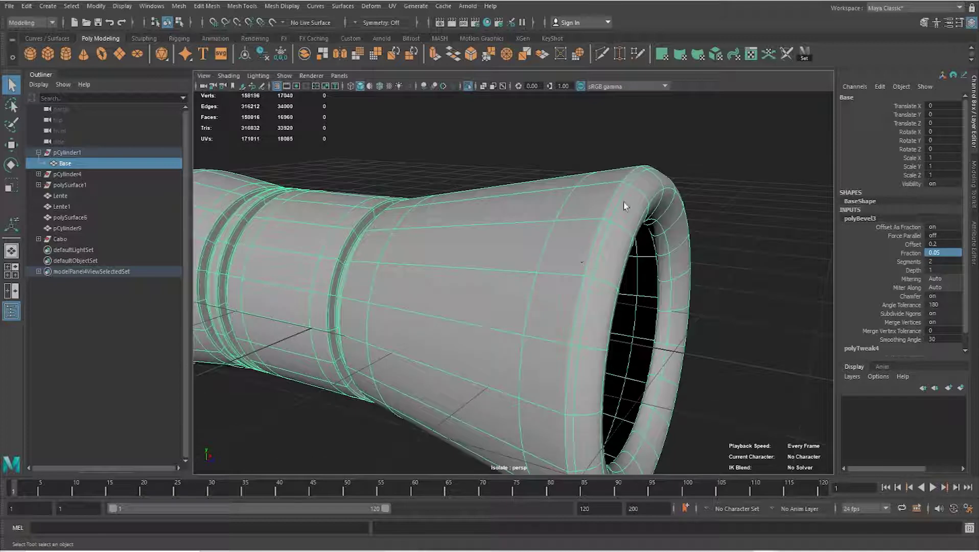
{"action": "left_click", "coordinate": [695, 203]}
- Bevel another rim edge loop at fraction 0.05 with 2 segments
{"action": "left_click", "coordinate": [596, 273]}
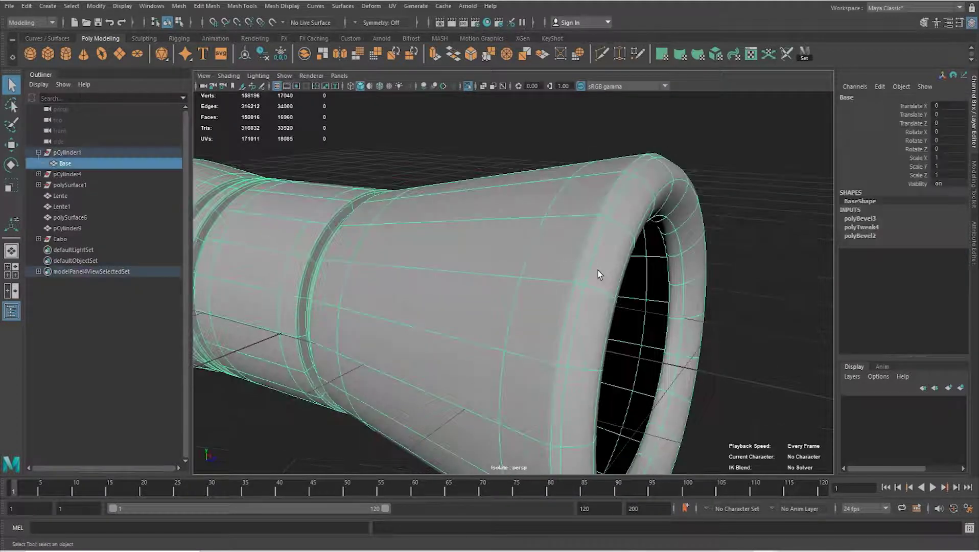
{"action": "scroll", "coordinate": [601, 252], "scroll_direction": "up", "scroll_amount": 3}
{"action": "right_click_drag", "start_coordinate": [584, 192], "coordinate": [584, 168]}
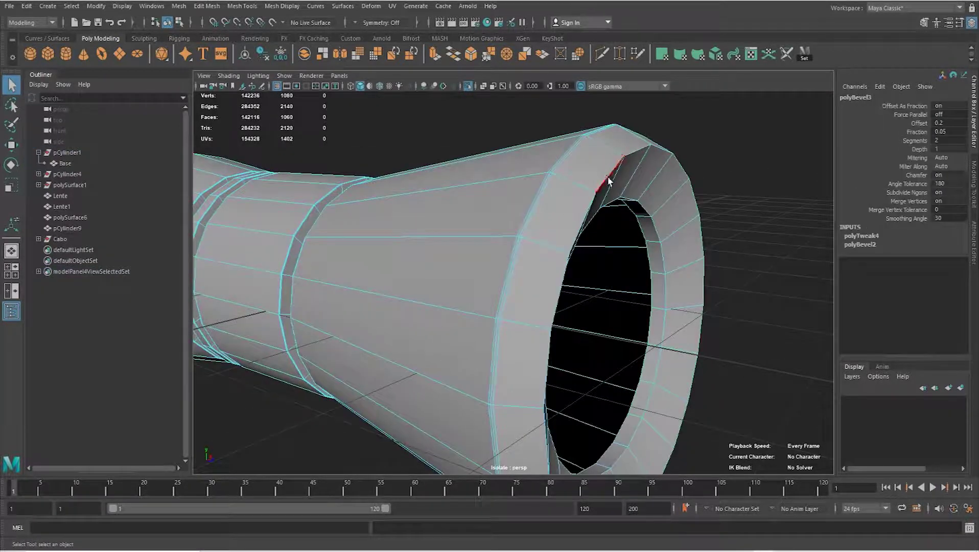
{"action": "double_click", "coordinate": [583, 192]}
{"action": "key", "text": "ctrl+b"}
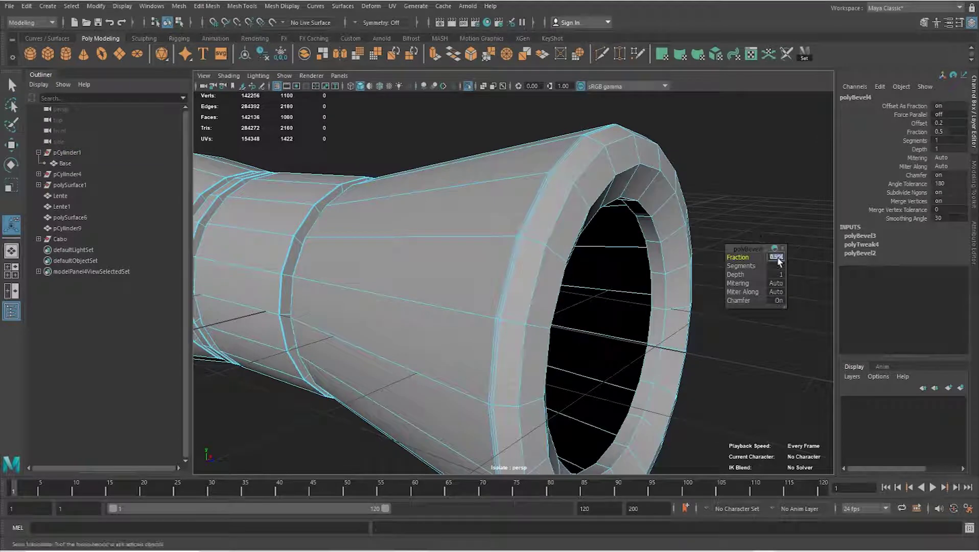
{"action": "key", "text": "Return"}
{"action": "type", "text": "2"}
{"action": "key", "text": "Return"}
- Bevel the inner lip edge loop at fraction 0.05, then reselect the whole tube
{"action": "left_click_drag", "start_coordinate": [630, 229], "coordinate": [579, 225], "text": "alt"}
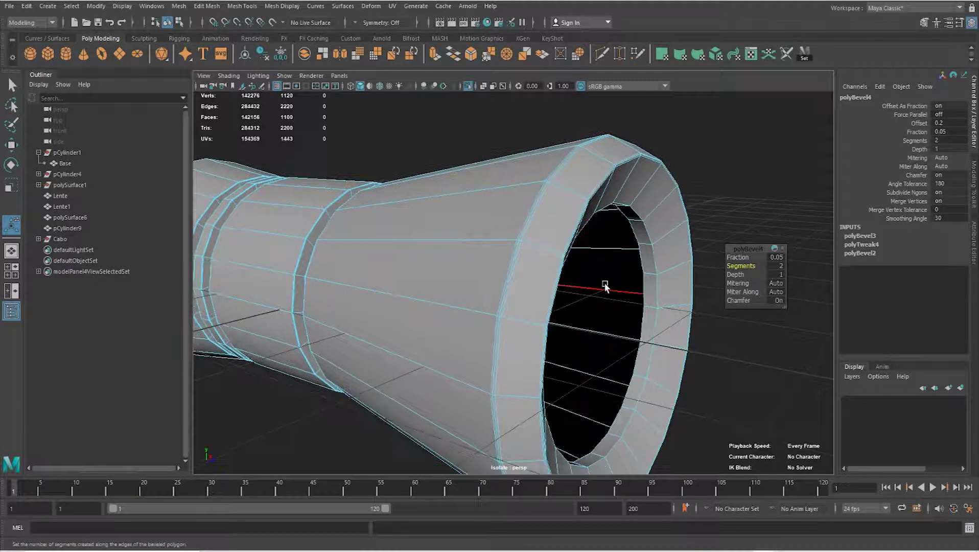
{"action": "left_click_drag", "start_coordinate": [605, 287], "coordinate": [662, 267], "text": "alt"}
{"action": "double_click", "coordinate": [658, 262]}
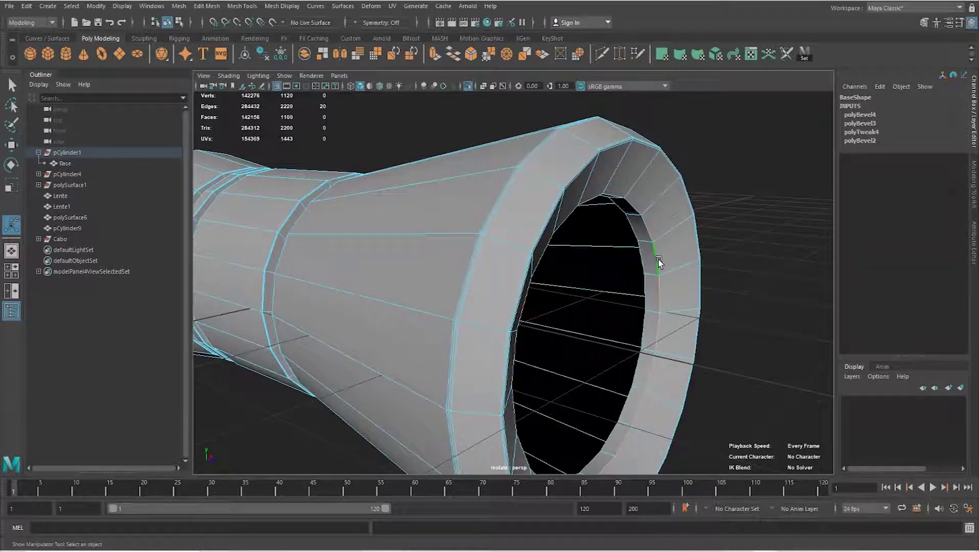
{"action": "key", "text": "ctrl+b"}
{"action": "middle_click_drag", "start_coordinate": [818, 246], "coordinate": [829, 234]}
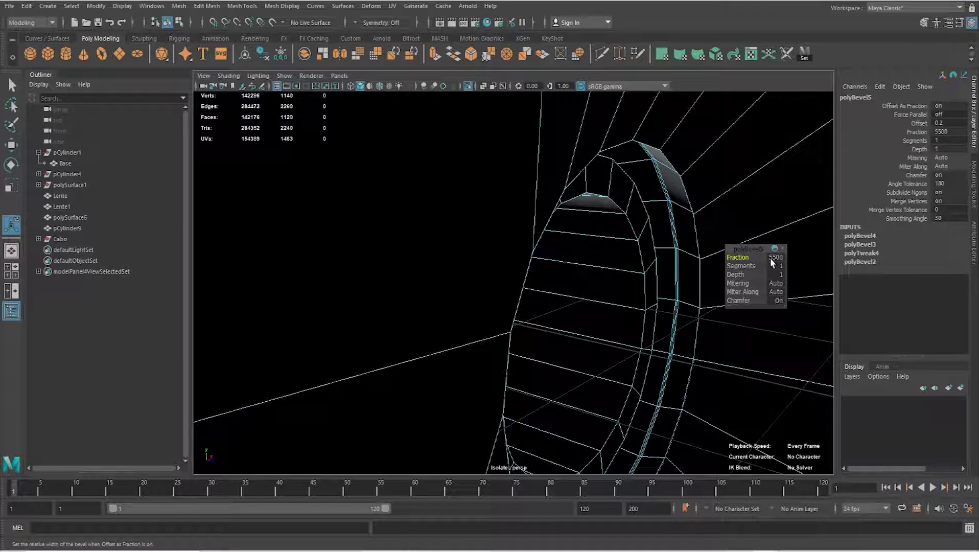
{"action": "key", "text": "ctrl+z"}
{"action": "type", "text": "0.05"}
{"action": "key", "text": "Return"}
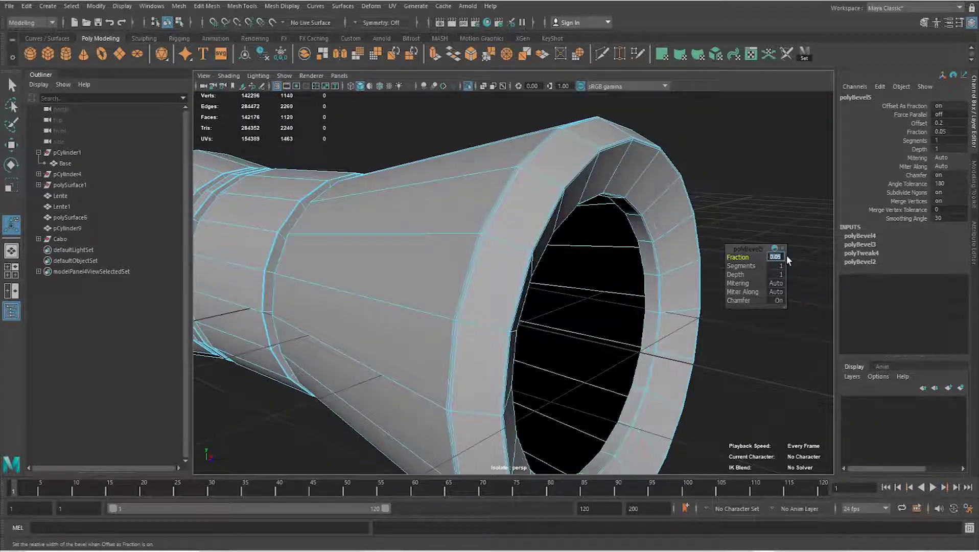
{"action": "left_click", "coordinate": [778, 265]}
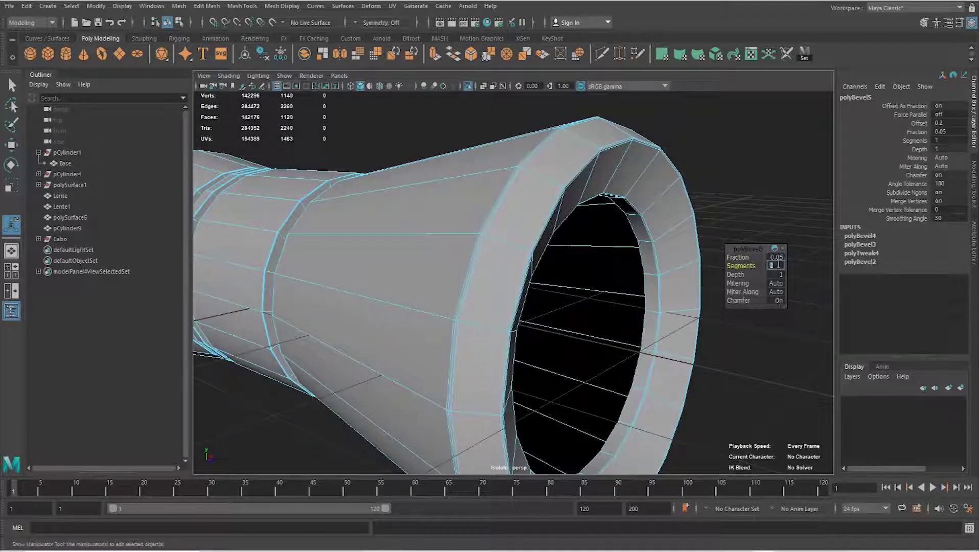
{"action": "left_click", "coordinate": [644, 263]}
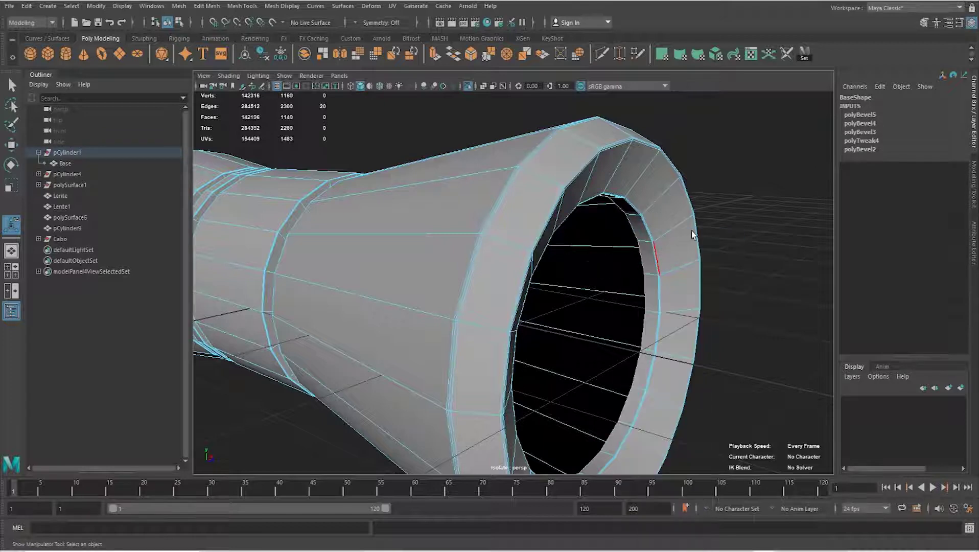
{"action": "key", "text": "q"}
{"action": "mouse_move", "coordinate": [631, 240]}
{"action": "left_mouse_down", "text": "alt"}
{"action": "mouse_move", "coordinate": [588, 239]}
{"action": "mouse_move", "coordinate": [631, 229]}
{"action": "mouse_move", "coordinate": [529, 245]}
{"action": "left_mouse_up", "text": "alt"}
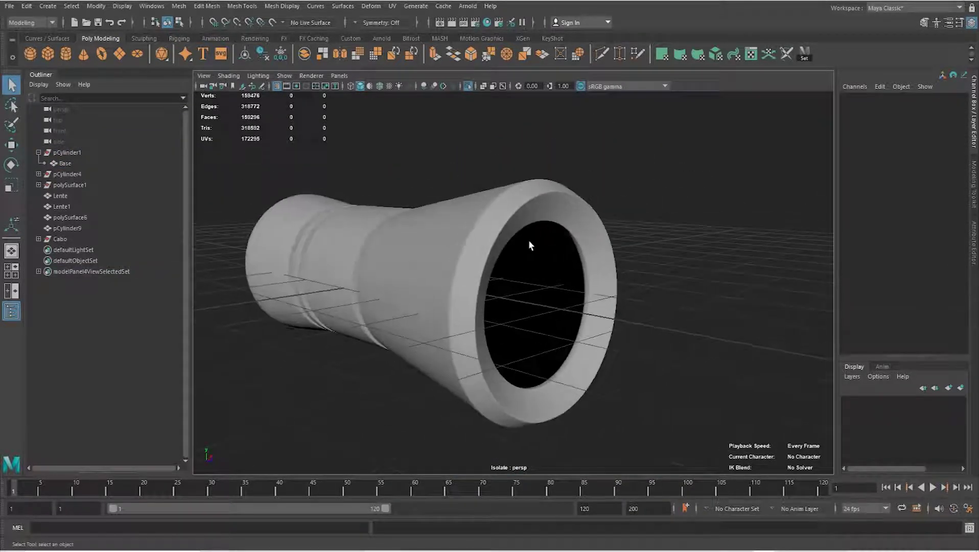
{"action": "left_click", "coordinate": [533, 241]}
- Turn off the smooth preview and insert an edge loop across the rim face
{"action": "key", "text": "1"}
{"action": "scroll", "coordinate": [623, 245], "scroll_direction": "up", "scroll_amount": 2}
{"action": "scroll", "coordinate": [641, 250], "scroll_direction": "up", "scroll_amount": 1}
{"action": "mouse_move", "coordinate": [644, 251]}
{"action": "left_mouse_down", "text": "alt"}
{"action": "mouse_move", "coordinate": [634, 266]}
{"action": "mouse_move", "coordinate": [607, 262]}
{"action": "mouse_move", "coordinate": [642, 254]}
{"action": "left_mouse_up", "text": "alt"}
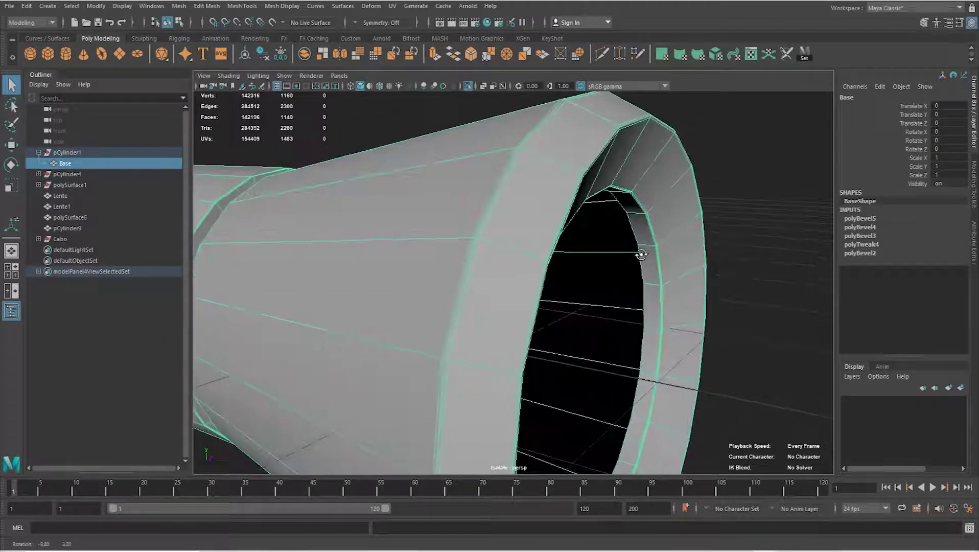
{"action": "scroll", "coordinate": [642, 258], "scroll_direction": "up", "scroll_amount": 2}
{"action": "mouse_move", "coordinate": [652, 241]}
{"action": "right_mouse_down"}
{"action": "mouse_move", "coordinate": [665, 226]}
{"action": "mouse_move", "coordinate": [659, 255]}
{"action": "right_mouse_up"}
{"action": "left_click", "coordinate": [665, 226]}
{"action": "right_click", "coordinate": [665, 227], "text": "shift"}
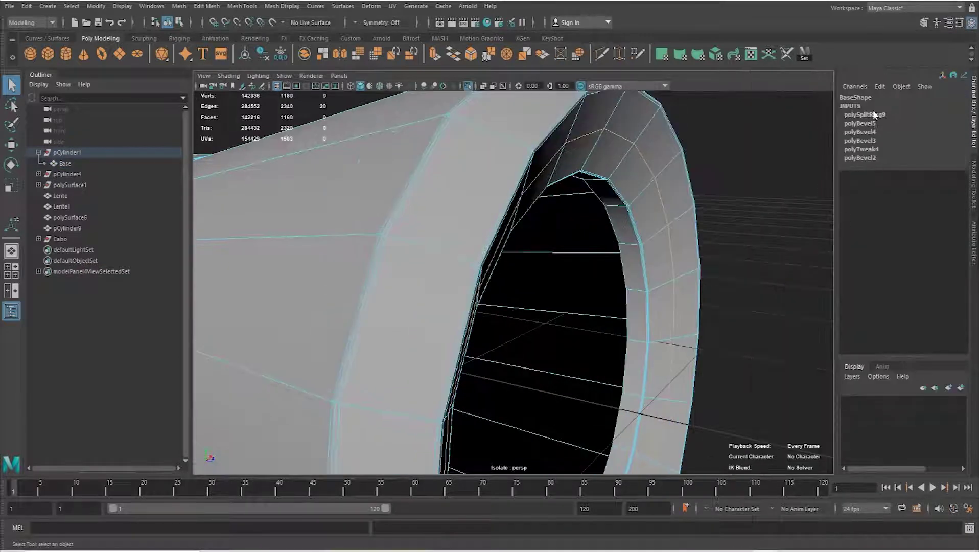
- Set the edge loop to a Multi split with 6 divisions, then bevel a rim edge
{"action": "left_click", "coordinate": [873, 115]}
{"action": "left_click", "coordinate": [944, 148]}
{"action": "left_click", "coordinate": [940, 175]}
{"action": "left_click", "coordinate": [920, 158]}
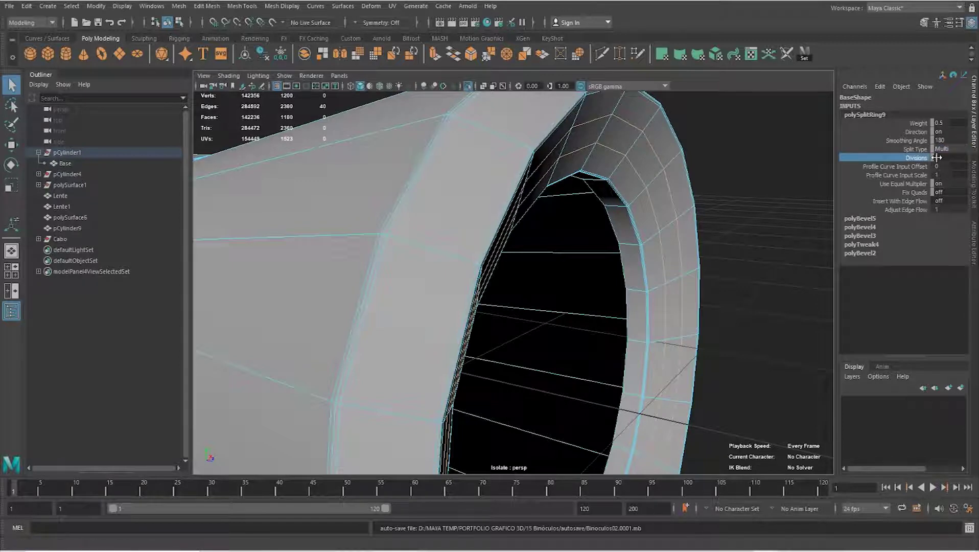
{"action": "double_click", "coordinate": [941, 158]}
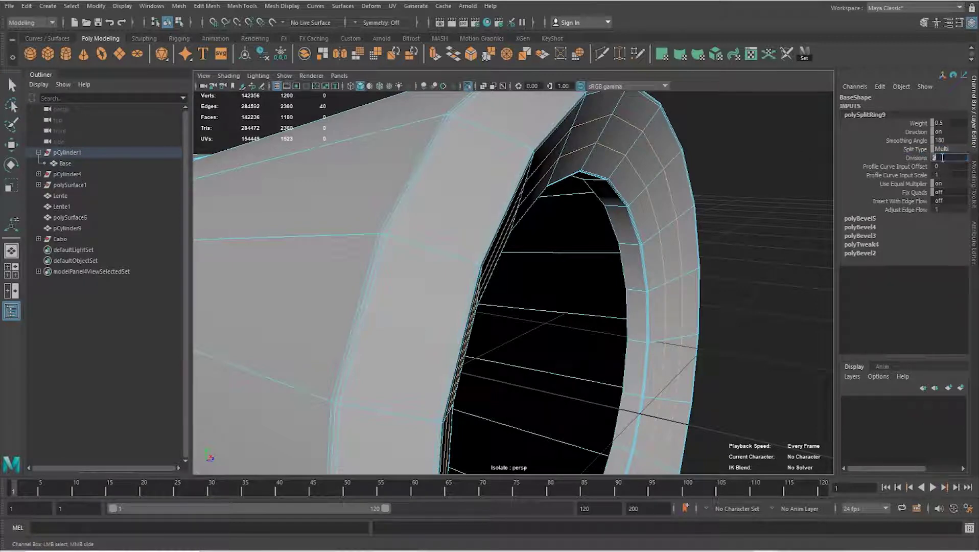
{"action": "type", "text": "4"}
{"action": "key", "text": "Return"}
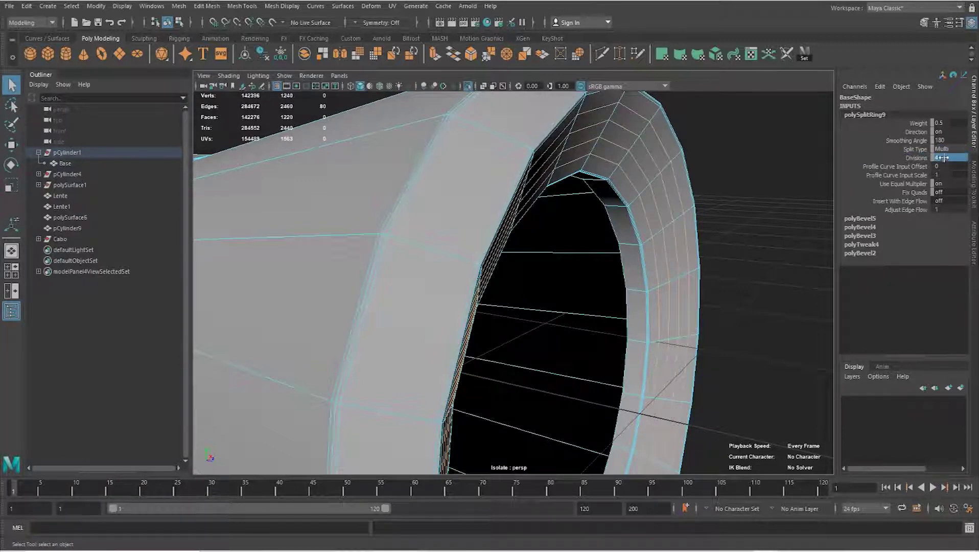
{"action": "type", "text": "6"}
{"action": "key", "text": "Return"}
{"action": "mouse_move", "coordinate": [722, 218]}
{"action": "left_mouse_down", "text": "alt"}
{"action": "mouse_move", "coordinate": [687, 231]}
{"action": "mouse_move", "coordinate": [682, 246]}
{"action": "mouse_move", "coordinate": [694, 254]}
{"action": "left_mouse_up", "text": "alt"}
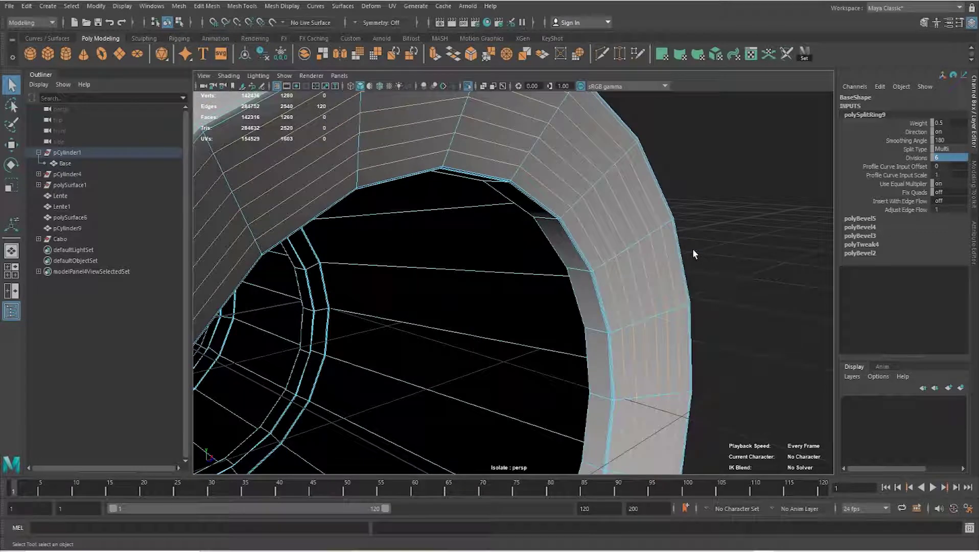
{"action": "right_click_drag", "start_coordinate": [599, 227], "coordinate": [643, 229], "text": "shift"}
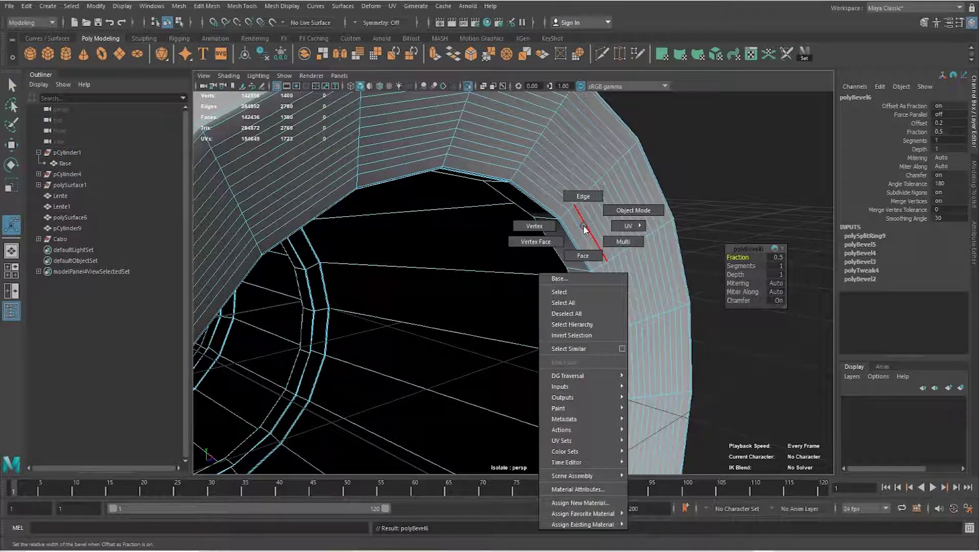
- Select five face loops around the tube's rim in Face mode
{"action": "right_click_drag", "start_coordinate": [591, 228], "coordinate": [589, 240]}
{"action": "left_click", "coordinate": [587, 236]}
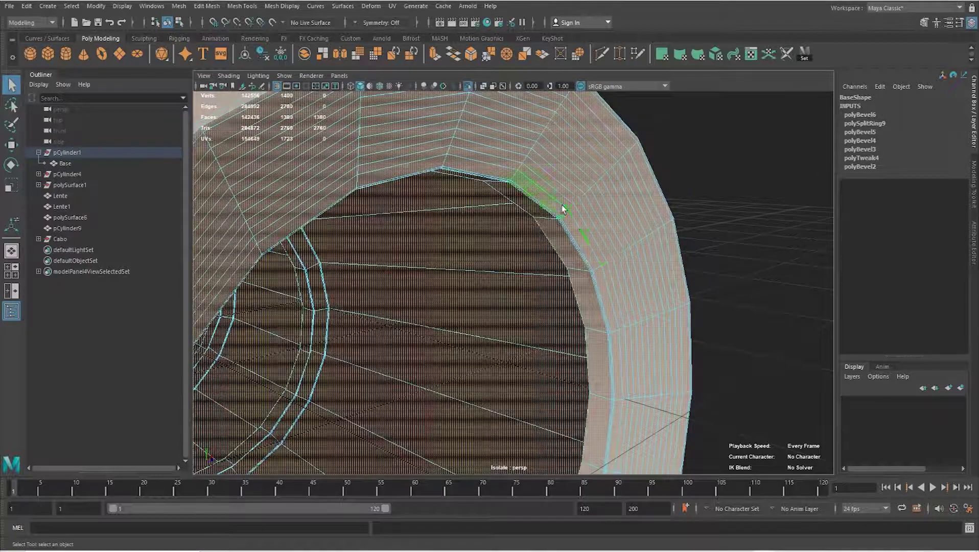
{"action": "key", "text": "F11"}
{"action": "double_click", "coordinate": [588, 219]}
{"action": "double_click", "coordinate": [596, 197], "text": "shift"}
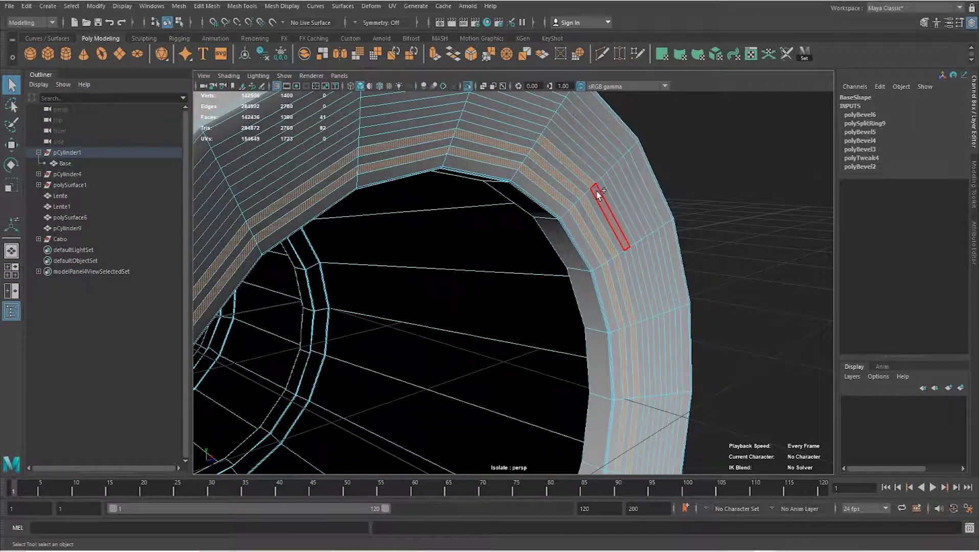
{"action": "double_click", "coordinate": [607, 185], "text": "shift"}
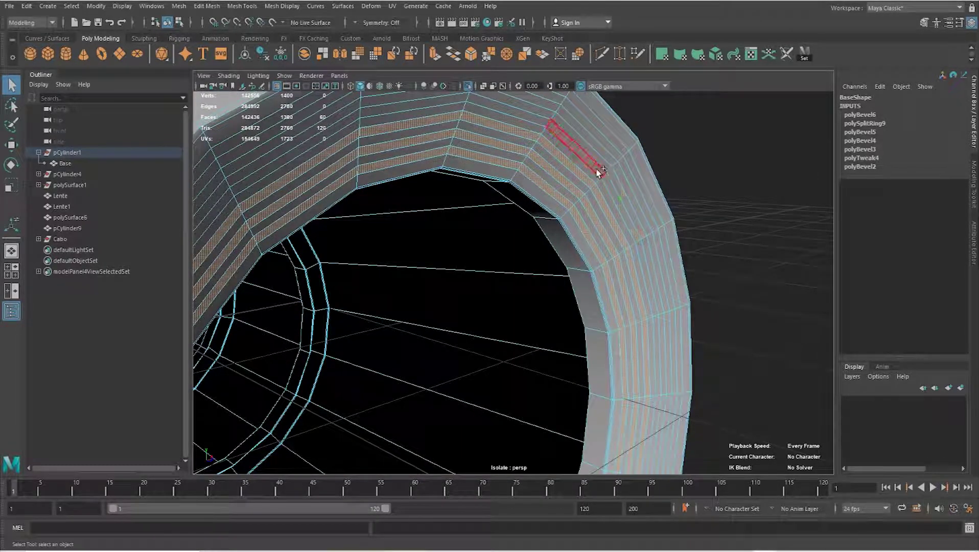
{"action": "double_click", "coordinate": [597, 169], "text": "shift"}
{"action": "double_click", "coordinate": [619, 153], "text": "shift"}
- Extrude the rim face bands outward twice with Local Translate Z 0.015 to form ridges
{"action": "right_click_drag", "start_coordinate": [624, 158], "coordinate": [659, 159], "text": "shift"}
{"action": "scroll", "coordinate": [641, 283], "scroll_direction": "down", "scroll_amount": 3}
{"action": "scroll", "coordinate": [600, 273], "scroll_direction": "down", "scroll_amount": 2}
{"action": "left_click_drag", "start_coordinate": [628, 278], "coordinate": [629, 284]}
{"action": "key", "text": "ctrl+e"}
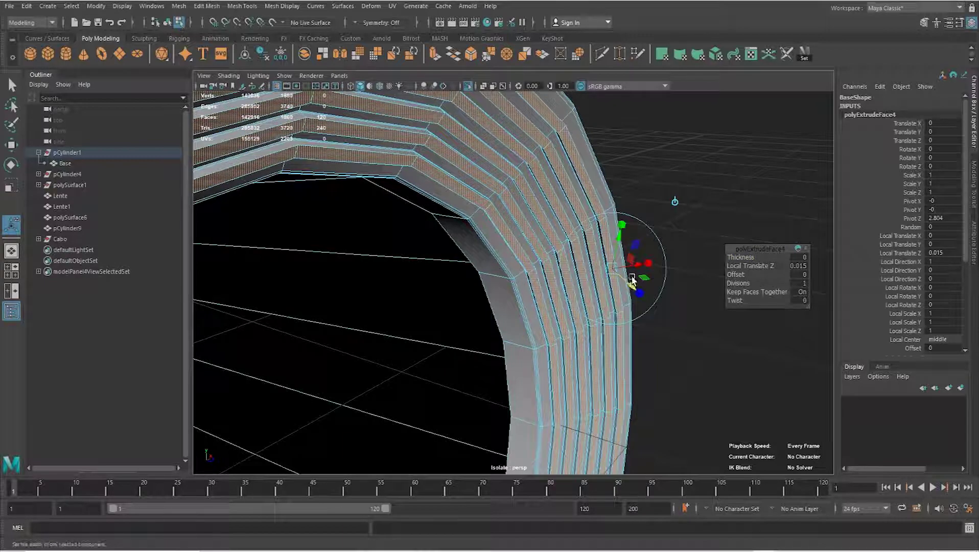
{"action": "scroll", "coordinate": [630, 282], "scroll_direction": "down", "scroll_amount": 2}
{"action": "right_click_drag", "start_coordinate": [612, 194], "coordinate": [610, 154]}
{"action": "mouse_move", "coordinate": [594, 295]}
{"action": "left_mouse_down", "text": "alt"}
{"action": "mouse_move", "coordinate": [463, 280]}
{"action": "mouse_move", "coordinate": [547, 279]}
{"action": "left_mouse_up", "text": "alt"}
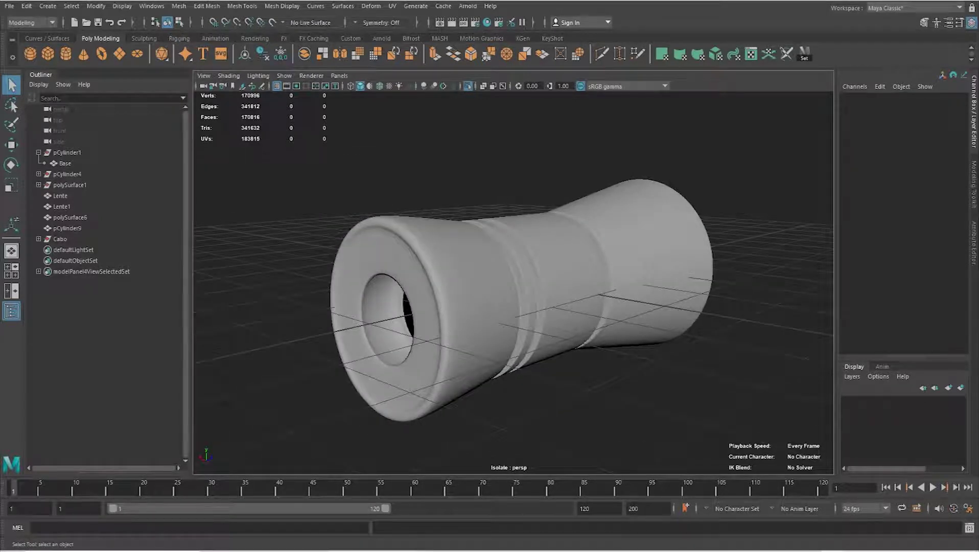
{"action": "left_click", "coordinate": [496, 282]}
- Bevel a rim edge of the tube at fraction 0.2
{"action": "scroll", "coordinate": [531, 291], "scroll_direction": "up", "scroll_amount": 2}
{"action": "mouse_move", "coordinate": [530, 291]}
{"action": "left_mouse_down", "text": "alt"}
{"action": "mouse_move", "coordinate": [455, 277]}
{"action": "mouse_move", "coordinate": [491, 265]}
{"action": "left_mouse_up", "text": "alt"}
{"action": "scroll", "coordinate": [531, 253], "scroll_direction": "up", "scroll_amount": 3}
{"action": "scroll", "coordinate": [467, 229], "scroll_direction": "up", "scroll_amount": 2}
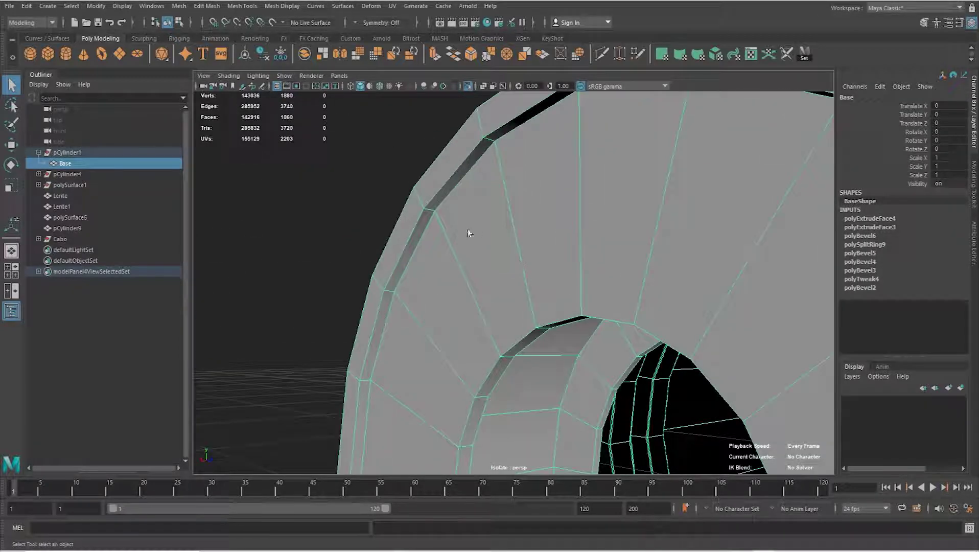
{"action": "left_click", "coordinate": [442, 176]}
{"action": "right_click_drag", "start_coordinate": [443, 176], "coordinate": [480, 184], "text": "shift"}
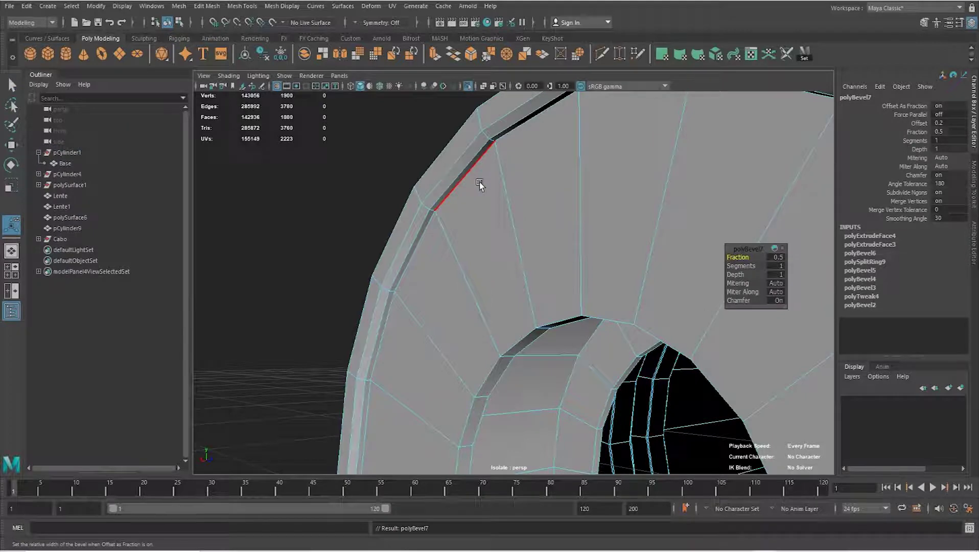
{"action": "scroll", "coordinate": [480, 182], "scroll_direction": "down", "scroll_amount": 2}
{"action": "key", "text": "3"}
{"action": "mouse_move", "coordinate": [480, 181]}
{"action": "left_mouse_down", "text": "alt"}
{"action": "mouse_move", "coordinate": [491, 218]}
{"action": "mouse_move", "coordinate": [787, 266]}
{"action": "left_mouse_up", "text": "alt"}
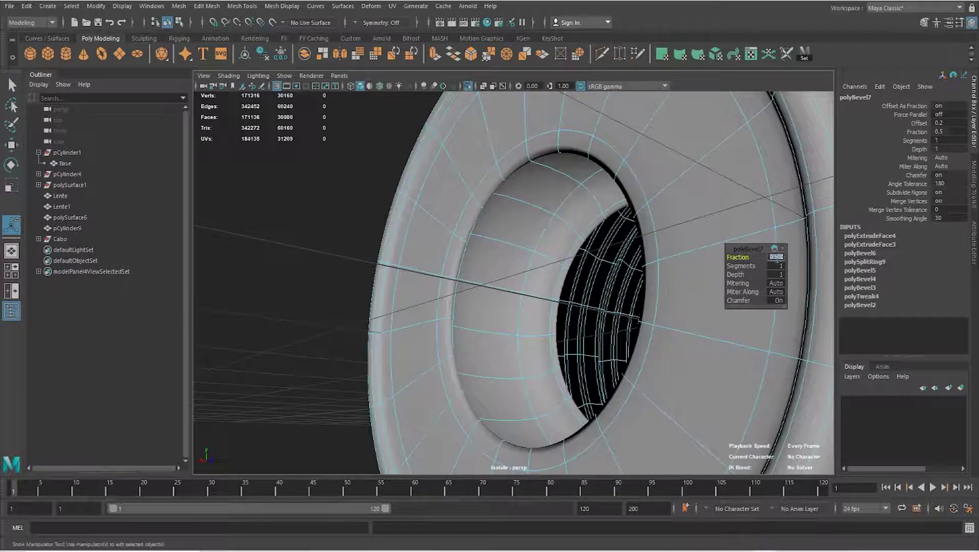
{"action": "type", "text": "0.2"}
{"action": "key", "text": "Return"}
- Bevel the whole edge loop around the tube's rim
{"action": "mouse_move", "coordinate": [760, 230]}
{"action": "left_mouse_down", "text": "alt"}
{"action": "mouse_move", "coordinate": [485, 277]}
{"action": "mouse_move", "coordinate": [469, 227]}
{"action": "mouse_move", "coordinate": [506, 296]}
{"action": "mouse_move", "coordinate": [465, 299]}
{"action": "mouse_move", "coordinate": [476, 303]}
{"action": "left_mouse_up", "text": "alt"}
{"action": "key", "text": "1"}
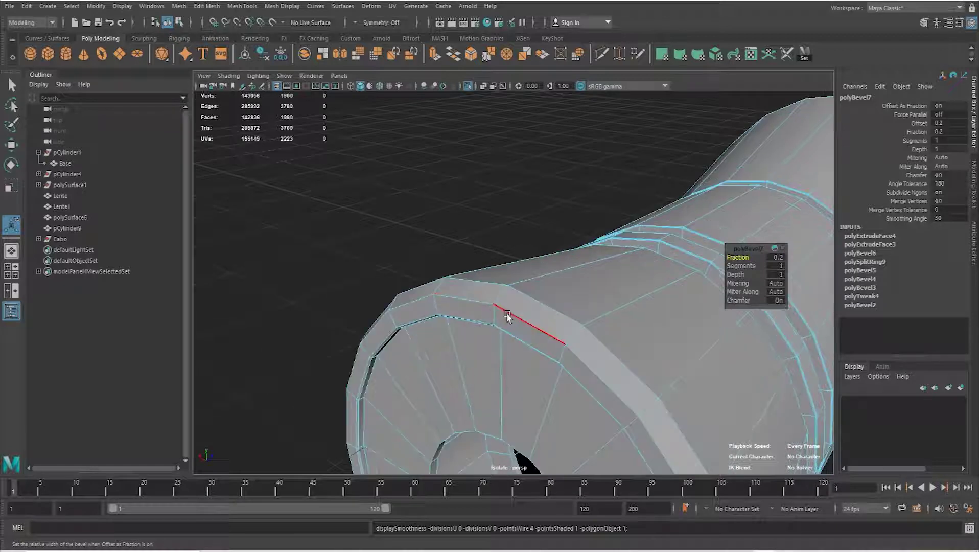
{"action": "double_click", "coordinate": [508, 319]}
{"action": "key", "text": "ctrl+b"}
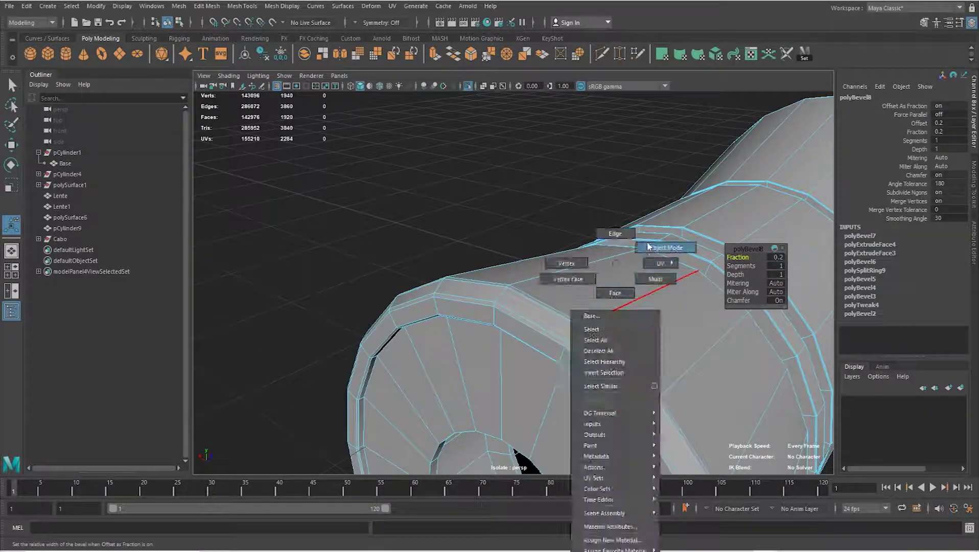
{"action": "right_click_drag", "start_coordinate": [615, 265], "coordinate": [572, 214]}
{"action": "left_click", "coordinate": [573, 214]}
- Zoom into the end face's hole and bevel the edges around it
{"action": "key", "text": "3"}
{"action": "mouse_move", "coordinate": [501, 293]}
{"action": "left_mouse_down", "text": "alt"}
{"action": "mouse_move", "coordinate": [622, 276]}
{"action": "mouse_move", "coordinate": [542, 291]}
{"action": "mouse_move", "coordinate": [694, 301]}
{"action": "left_mouse_up", "text": "alt"}
{"action": "left_click", "coordinate": [693, 299]}
{"action": "scroll", "coordinate": [694, 302], "scroll_direction": "up", "scroll_amount": 3}
{"action": "scroll", "coordinate": [663, 305], "scroll_direction": "up", "scroll_amount": 3}
{"action": "scroll", "coordinate": [634, 300], "scroll_direction": "up", "scroll_amount": 3}
{"action": "scroll", "coordinate": [601, 303], "scroll_direction": "up", "scroll_amount": 3}
{"action": "mouse_move", "coordinate": [602, 303]}
{"action": "right_mouse_down"}
{"action": "mouse_move", "coordinate": [571, 234]}
{"action": "mouse_move", "coordinate": [607, 238]}
{"action": "right_mouse_up"}
{"action": "left_click", "coordinate": [571, 234]}
{"action": "left_click_drag", "start_coordinate": [580, 241], "coordinate": [581, 258], "text": "alt"}
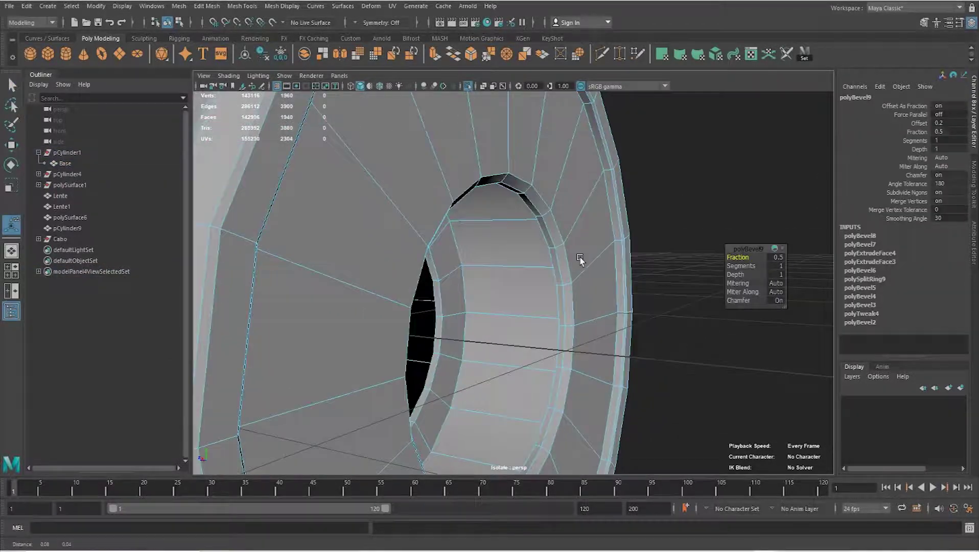
{"action": "left_click", "coordinate": [559, 219]}
- Bevel the full edge loop around the end-face hole
{"action": "right_click_drag", "start_coordinate": [559, 219], "coordinate": [777, 263], "text": "shift"}
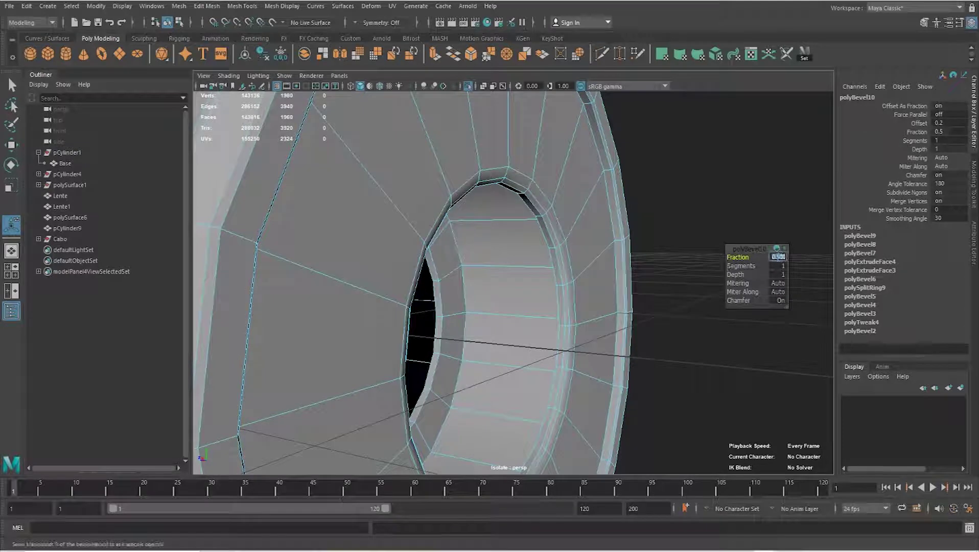
{"action": "left_click_drag", "start_coordinate": [583, 246], "coordinate": [570, 266], "text": "alt"}
{"action": "double_click", "coordinate": [558, 263]}
{"action": "right_click", "coordinate": [557, 262], "text": "shift"}
{"action": "right_click_drag", "start_coordinate": [557, 262], "coordinate": [610, 259], "text": "shift"}
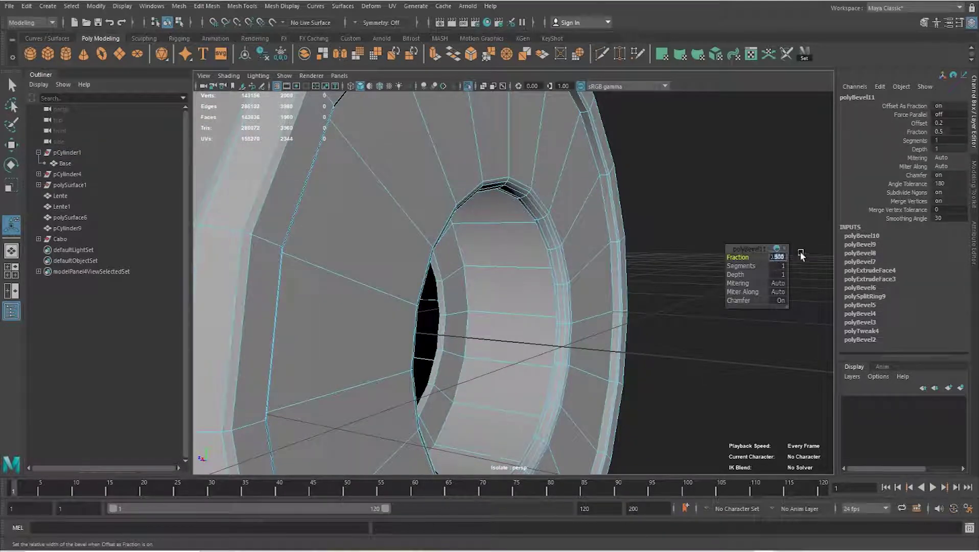
{"action": "key", "text": "F8"}
- Review the latest and previous polyBevel settings in the Channel Box, then view the whole tube
{"action": "key", "text": "3"}
{"action": "left_click", "coordinate": [861, 218]}
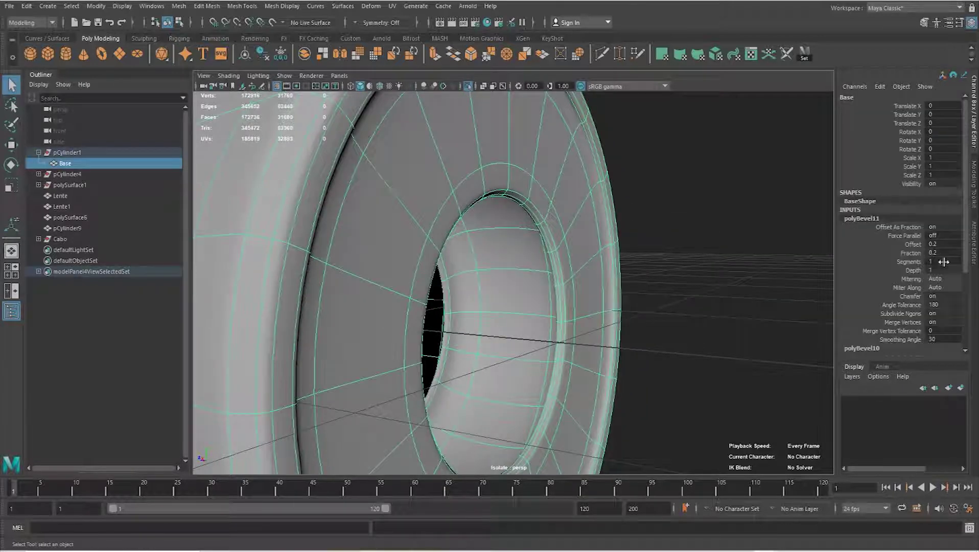
{"action": "left_click", "coordinate": [861, 348]}
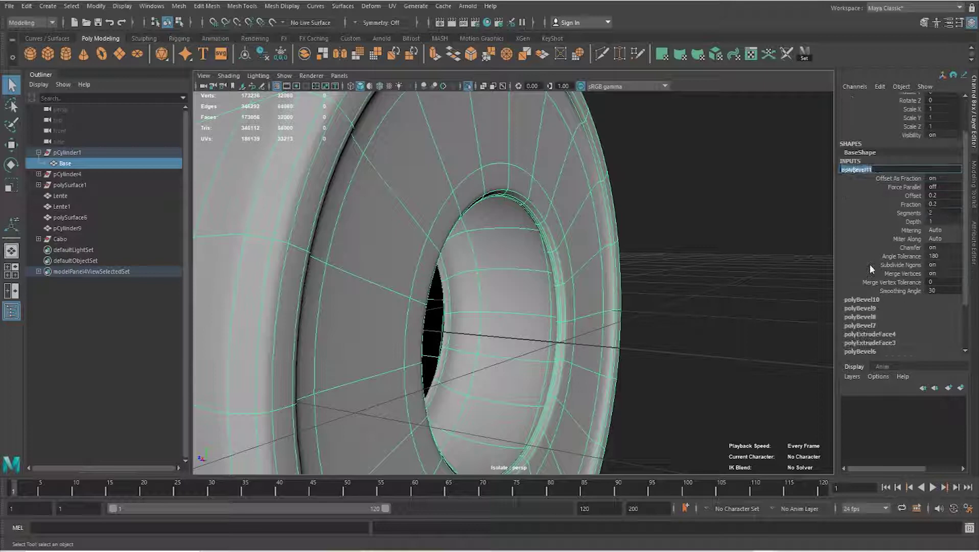
{"action": "right_click_drag", "start_coordinate": [483, 214], "coordinate": [572, 153]}
{"action": "left_click", "coordinate": [613, 321]}
{"action": "left_click_drag", "start_coordinate": [613, 321], "coordinate": [459, 319], "text": "alt"}
{"action": "middle_click_drag", "start_coordinate": [459, 319], "coordinate": [400, 289], "text": "alt"}
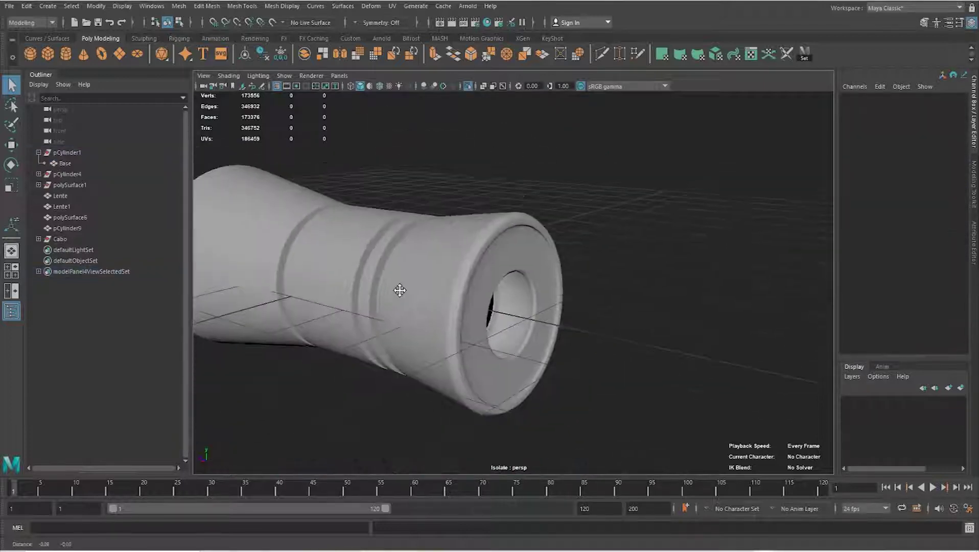
- Exit Isolate Select with Ctrl+1 so the full opera glasses reappear, then orbit around the model
{"action": "left_click_drag", "start_coordinate": [400, 290], "coordinate": [559, 284], "text": "alt"}
{"action": "left_click", "coordinate": [588, 280]}
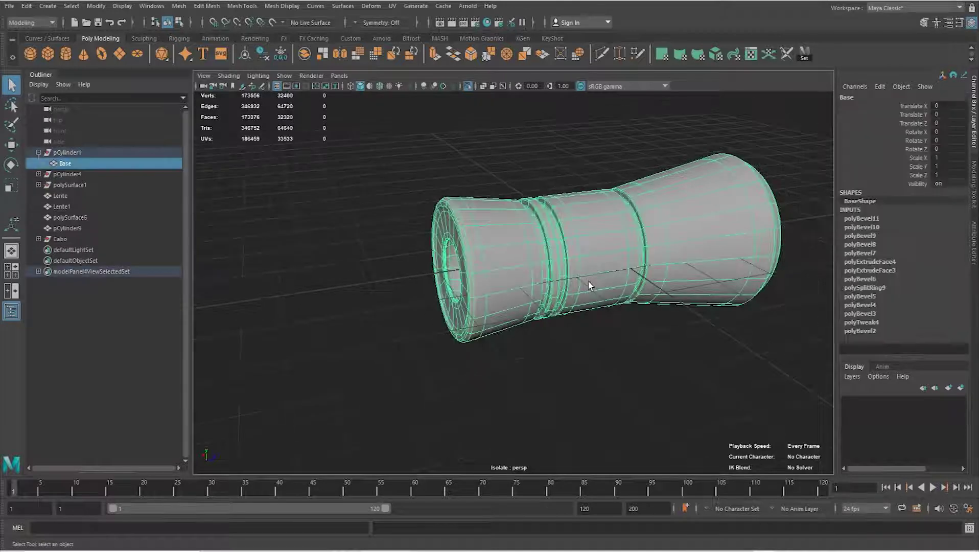
{"action": "key", "text": "ctrl+1"}
{"action": "left_click", "coordinate": [557, 351]}
{"action": "mouse_move", "coordinate": [557, 350]}
{"action": "left_mouse_down", "text": "alt"}
{"action": "mouse_move", "coordinate": [667, 349]}
{"action": "mouse_move", "coordinate": [515, 356]}
{"action": "mouse_move", "coordinate": [470, 329]}
{"action": "left_mouse_up", "text": "alt"}
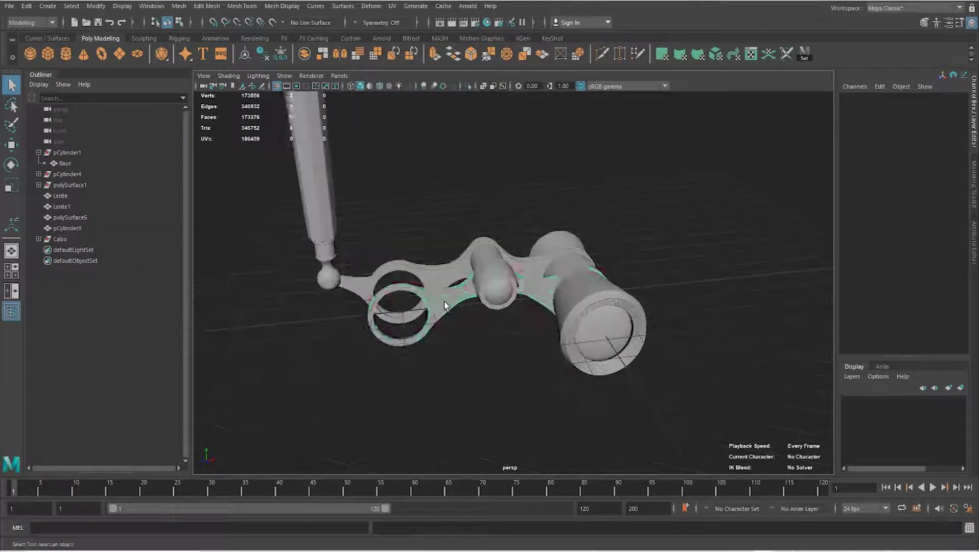
{"action": "left_click", "coordinate": [470, 327]}
{"action": "mouse_move", "coordinate": [470, 329]}
{"action": "left_mouse_down", "text": "alt"}
{"action": "mouse_move", "coordinate": [594, 328]}
{"action": "mouse_move", "coordinate": [856, 363]}
{"action": "left_mouse_up", "text": "alt"}
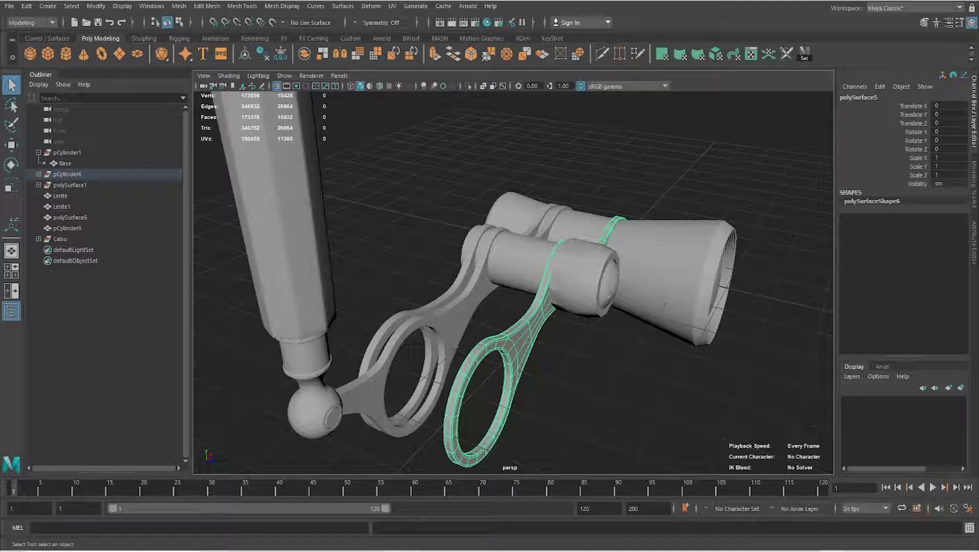
{"action": "left_click_drag", "start_coordinate": [466, 301], "coordinate": [539, 299], "text": "alt"}
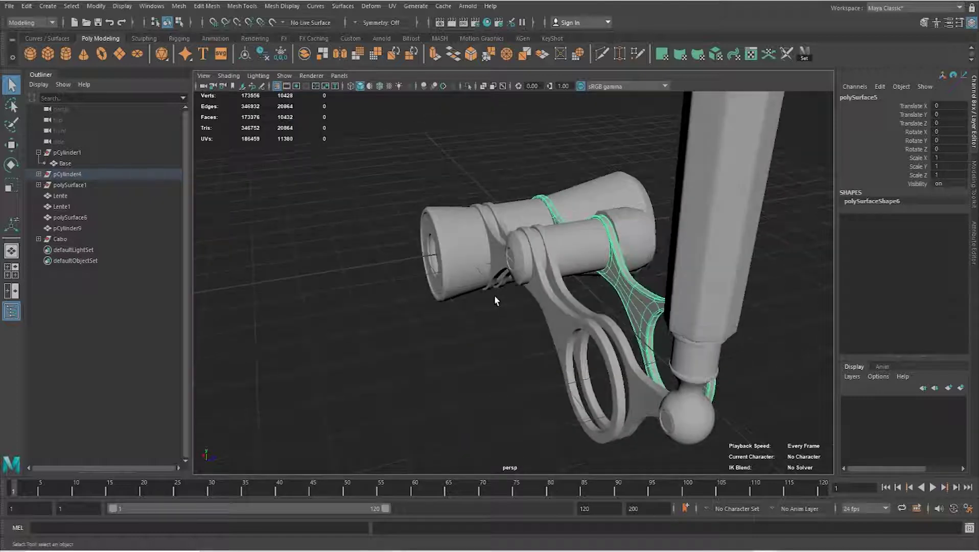
- Select the front tube's ring and preview it smoothed with key 3
{"action": "scroll", "coordinate": [496, 295], "scroll_direction": "up", "scroll_amount": 5}
{"action": "scroll", "coordinate": [605, 299], "scroll_direction": "up", "scroll_amount": 4}
{"action": "scroll", "coordinate": [549, 314], "scroll_direction": "up", "scroll_amount": 3}
{"action": "left_click", "coordinate": [536, 305]}
{"action": "scroll", "coordinate": [536, 307], "scroll_direction": "up", "scroll_amount": 3}
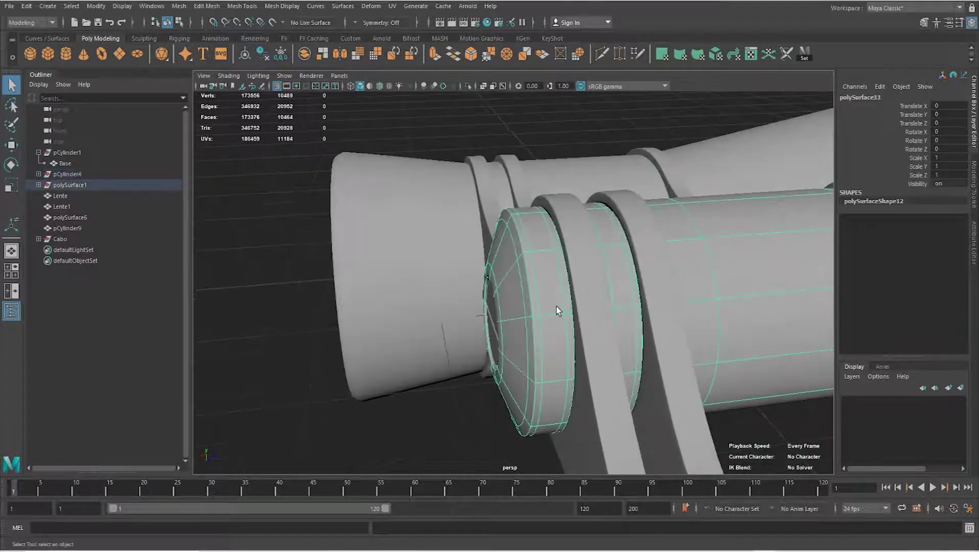
{"action": "scroll", "coordinate": [546, 319], "scroll_direction": "up", "scroll_amount": 2}
{"action": "scroll", "coordinate": [547, 319], "scroll_direction": "up", "scroll_amount": 2}
{"action": "scroll", "coordinate": [563, 306], "scroll_direction": "up", "scroll_amount": 3}
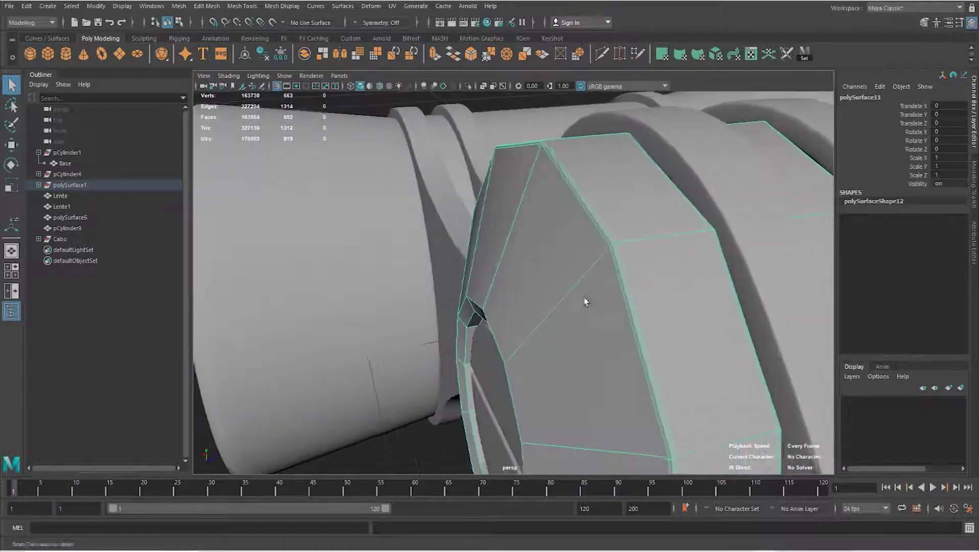
{"action": "scroll", "coordinate": [585, 302], "scroll_direction": "up", "scroll_amount": 2}
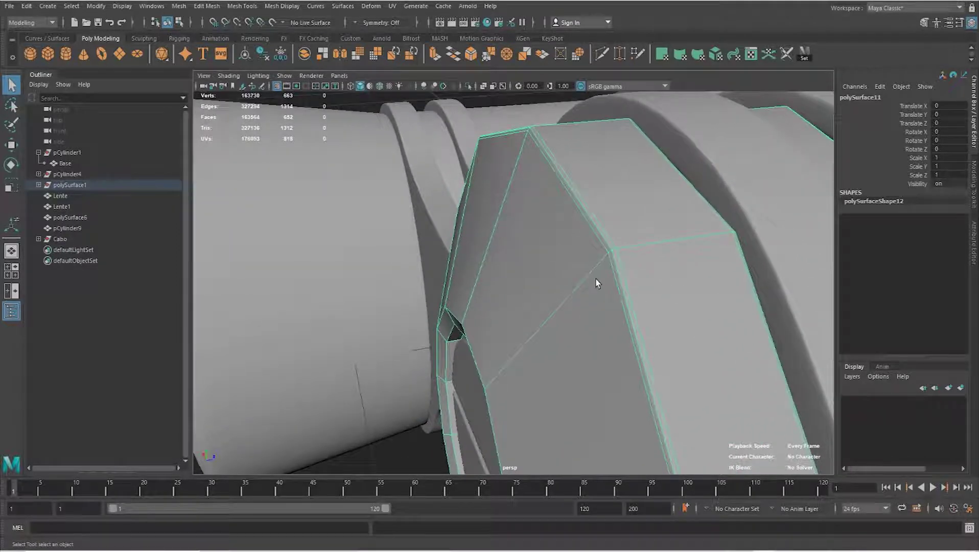
{"action": "left_click_drag", "start_coordinate": [641, 287], "coordinate": [605, 280], "text": "alt"}
{"action": "left_click_drag", "start_coordinate": [527, 300], "coordinate": [567, 305], "text": "alt"}
{"action": "key", "text": "3"}
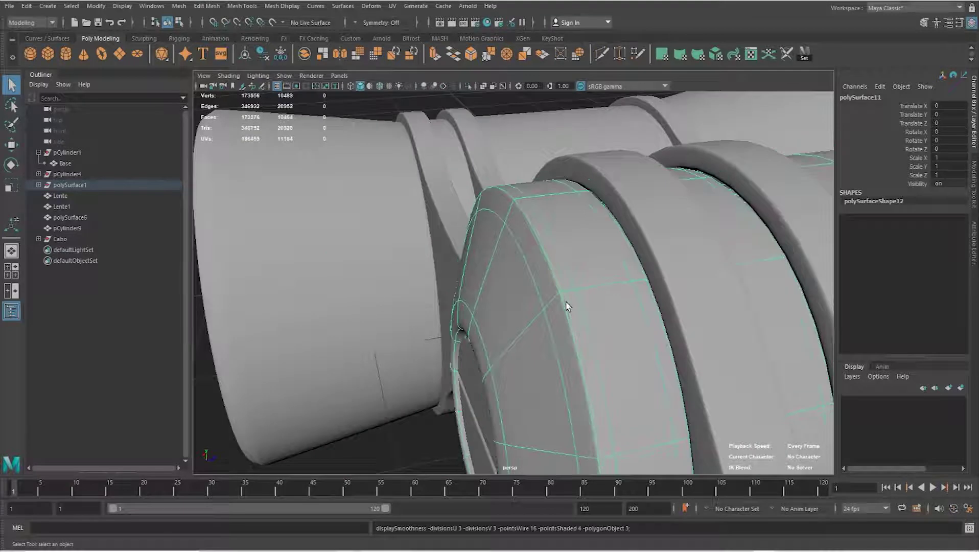
{"action": "scroll", "coordinate": [540, 335], "scroll_direction": "down", "scroll_amount": 5}
- View the whole model, select the lens Lente, then the Base tube, and begin renaming Base
{"action": "left_click", "coordinate": [450, 378]}
{"action": "mouse_move", "coordinate": [450, 379]}
{"action": "left_mouse_down", "text": "alt"}
{"action": "mouse_move", "coordinate": [537, 344]}
{"action": "mouse_move", "coordinate": [585, 304]}
{"action": "mouse_move", "coordinate": [528, 322]}
{"action": "mouse_move", "coordinate": [618, 339]}
{"action": "mouse_move", "coordinate": [420, 298]}
{"action": "left_mouse_up", "text": "alt"}
{"action": "scroll", "coordinate": [516, 322], "scroll_direction": "up", "scroll_amount": 4}
{"action": "left_click", "coordinate": [568, 314]}
{"action": "left_click", "coordinate": [384, 236]}
{"action": "mouse_move", "coordinate": [417, 240]}
{"action": "left_mouse_down", "text": "alt"}
{"action": "mouse_move", "coordinate": [545, 264]}
{"action": "mouse_move", "coordinate": [441, 247]}
{"action": "left_mouse_up", "text": "alt"}
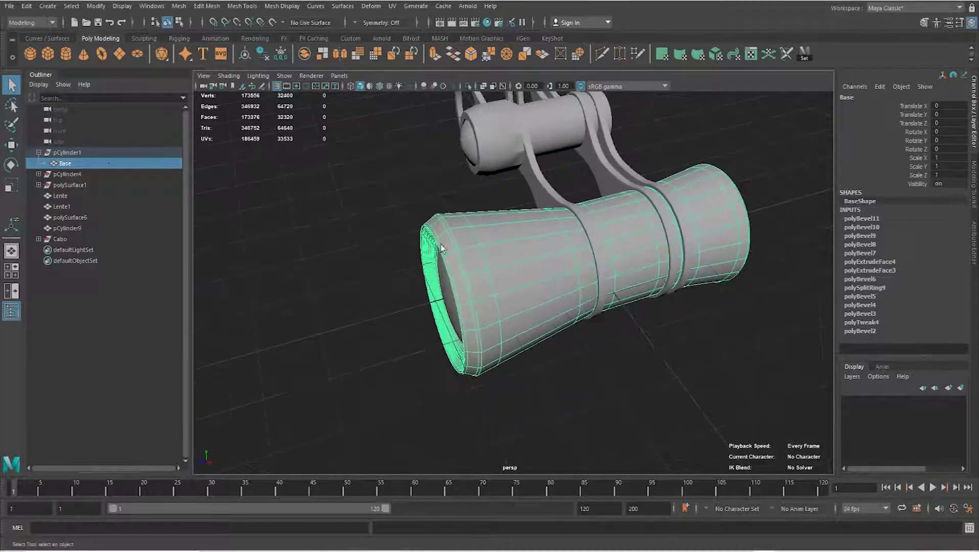
{"action": "double_click", "coordinate": [69, 164]}
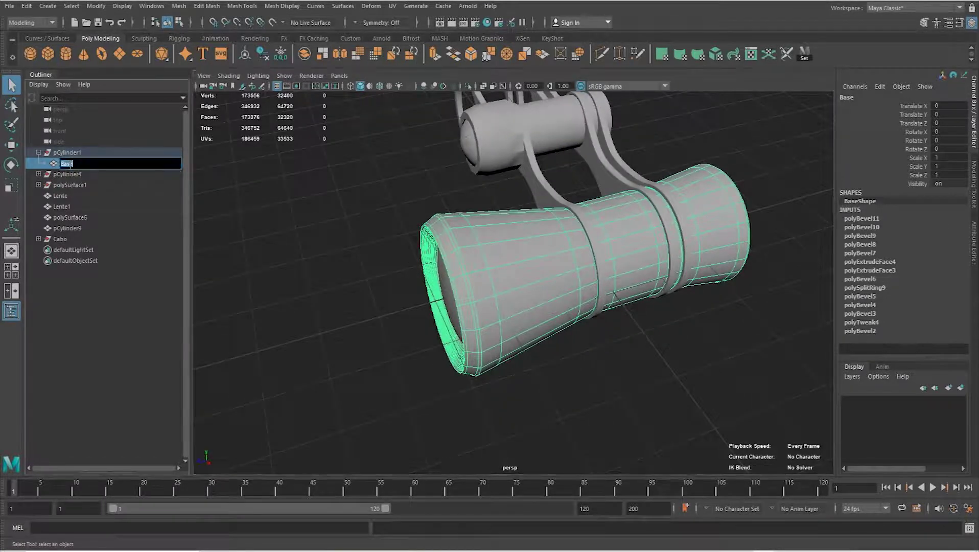
- Keep the name Base, select all the model's parts and save the scene
{"action": "left_click", "coordinate": [249, 210]}
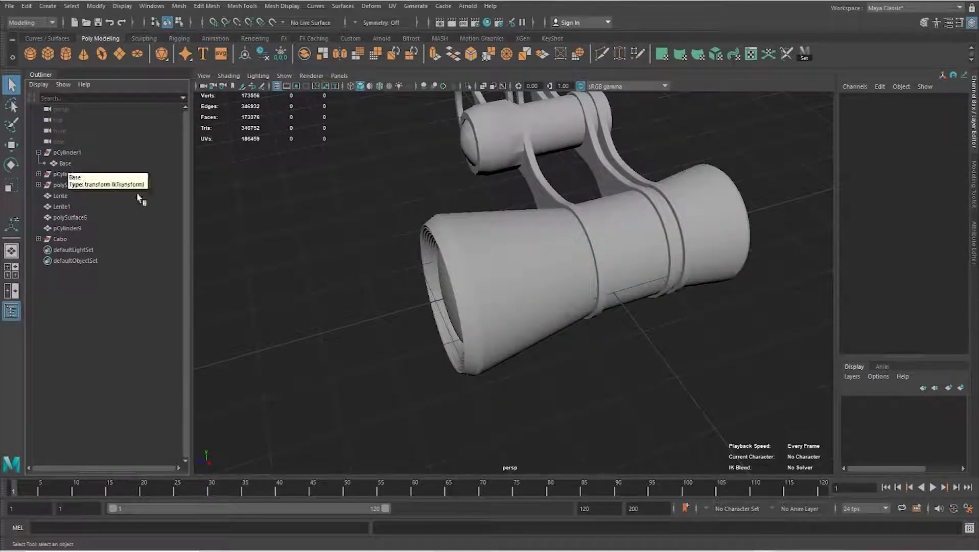
{"action": "scroll", "coordinate": [464, 202], "scroll_direction": "down", "scroll_amount": 5}
{"action": "scroll", "coordinate": [409, 193], "scroll_direction": "down", "scroll_amount": 3}
{"action": "left_click_drag", "start_coordinate": [588, 117], "coordinate": [279, 258]}
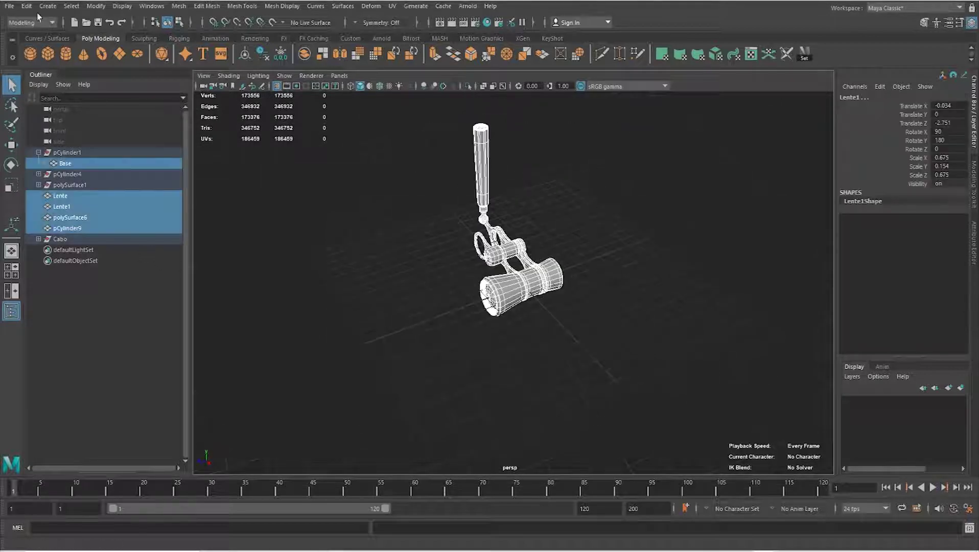
{"action": "left_click", "coordinate": [10, 5]}
{"action": "left_click", "coordinate": [87, 252]}
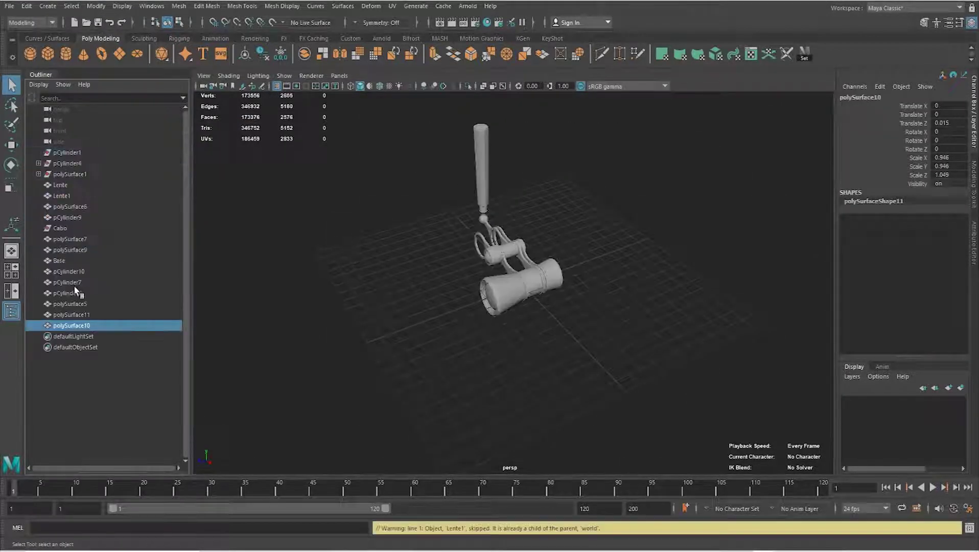
- Ungroup the parts and delete the empty pCylinder4, polySurface1 and Cabo entries
{"action": "left_click", "coordinate": [387, 254]}
{"action": "left_click", "coordinate": [72, 174]}
{"action": "left_click", "coordinate": [73, 162], "text": "shift"}
{"action": "left_click", "coordinate": [60, 228], "text": "ctrl"}
{"action": "key", "text": "Delete"}
{"action": "scroll", "coordinate": [548, 234], "scroll_direction": "up", "scroll_amount": 5}
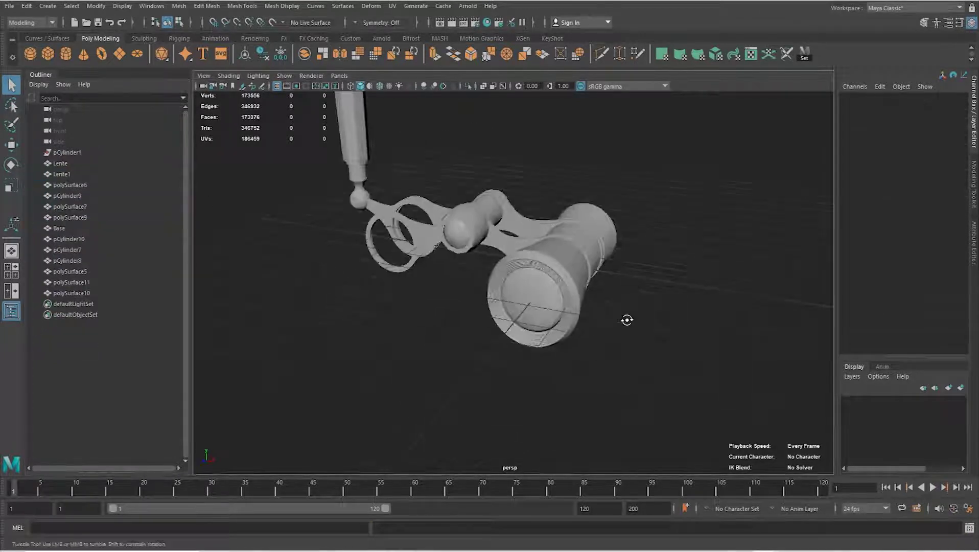
- Group Lente, Lente1 and Base together and name the group Lado_Esq
{"action": "mouse_move", "coordinate": [595, 332]}
{"action": "left_mouse_down", "text": "alt"}
{"action": "mouse_move", "coordinate": [625, 285]}
{"action": "mouse_move", "coordinate": [603, 307]}
{"action": "mouse_move", "coordinate": [564, 295]}
{"action": "left_mouse_up", "text": "alt"}
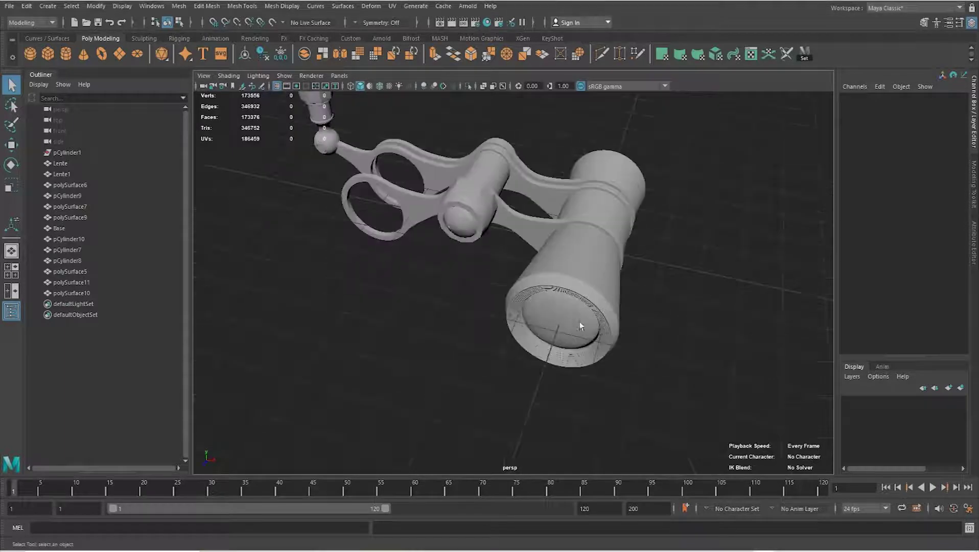
{"action": "left_click", "coordinate": [562, 320]}
{"action": "left_click", "coordinate": [561, 287], "text": "shift"}
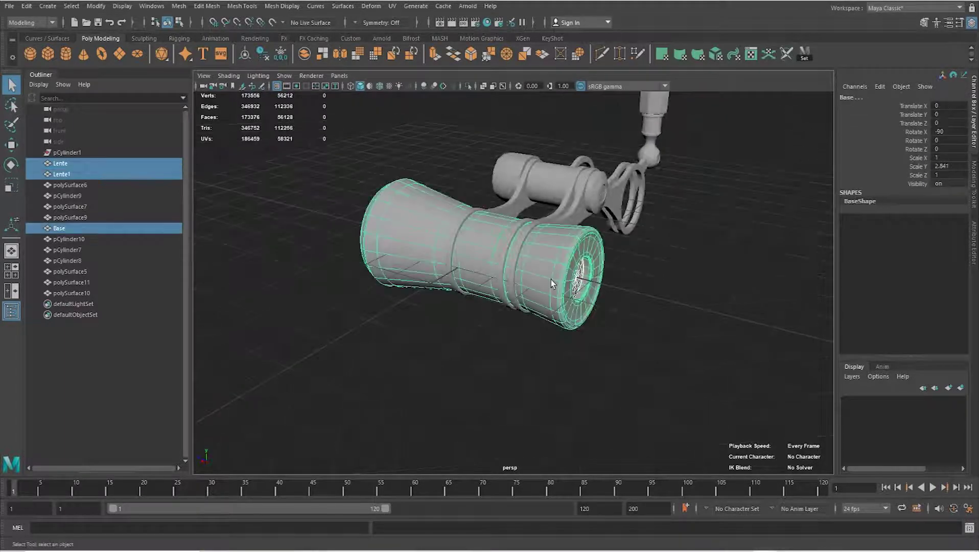
{"action": "key", "text": "ctrl+g"}
{"action": "double_click", "coordinate": [65, 271]}
{"action": "type", "text": "Lado Es"}
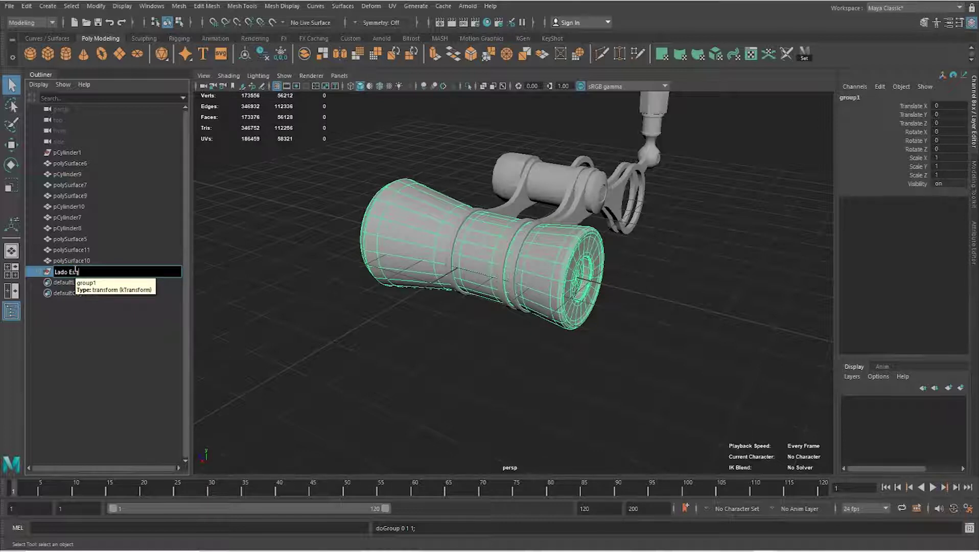
{"action": "type", "text": "q"}
{"action": "key", "text": "Return"}
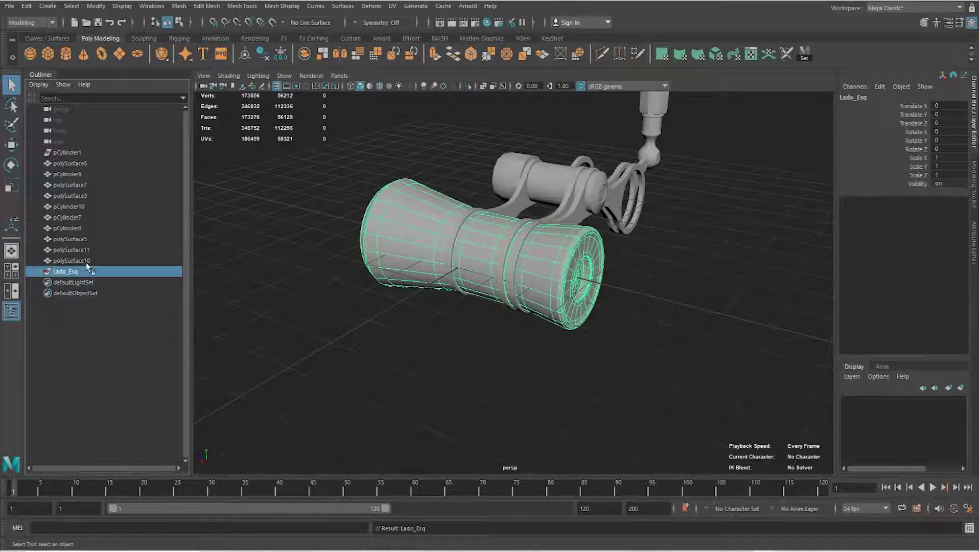
- Frame the Lado_Esq group in the top view and start editing its pivot
{"action": "key", "text": "w"}
{"action": "left_click_drag", "start_coordinate": [411, 306], "coordinate": [357, 302], "text": "alt"}
{"action": "left_click", "coordinate": [11, 276]}
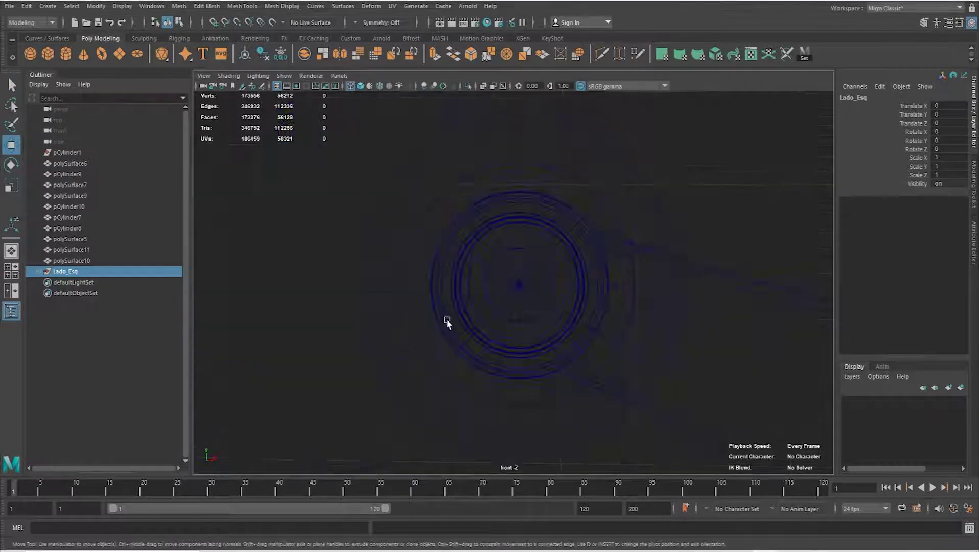
{"action": "key", "text": "space"}
{"action": "key", "text": "f"}
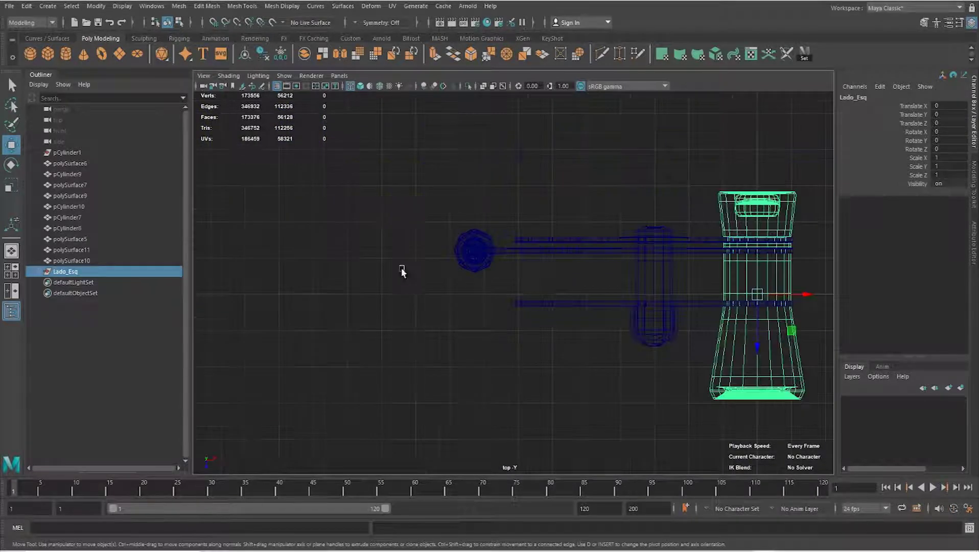
{"action": "key", "text": "d"}
{"action": "key", "text": "space"}
{"action": "key", "text": "space"}
{"action": "mouse_move", "coordinate": [606, 292]}
{"action": "left_mouse_down", "text": "alt"}
{"action": "mouse_move", "coordinate": [464, 277]}
{"action": "mouse_move", "coordinate": [476, 280]}
{"action": "mouse_move", "coordinate": [476, 321]}
{"action": "mouse_move", "coordinate": [476, 279]}
{"action": "mouse_move", "coordinate": [463, 308]}
{"action": "mouse_move", "coordinate": [475, 287]}
{"action": "left_mouse_up", "text": "alt"}
- Dissolve the Lado_Esq group again and select all the model's meshes
{"action": "key", "text": "ctrl+shift+g"}
{"action": "left_click", "coordinate": [489, 324]}
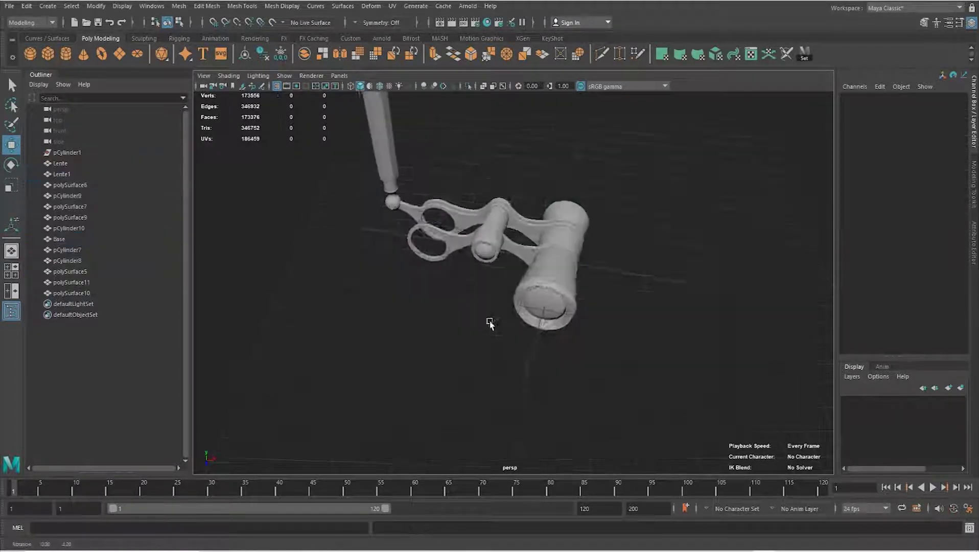
{"action": "left_click_drag", "start_coordinate": [489, 323], "coordinate": [404, 142], "text": "alt"}
{"action": "left_click_drag", "start_coordinate": [588, 128], "coordinate": [299, 329]}
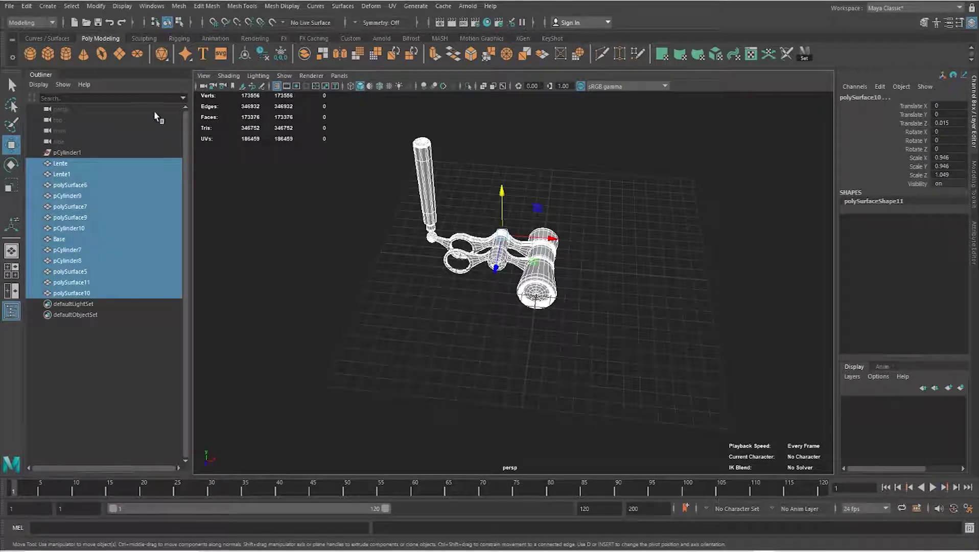
- Group the parts as group1, centre its pivot, and shift it along X in top view
{"action": "key", "text": "ctrl+g"}
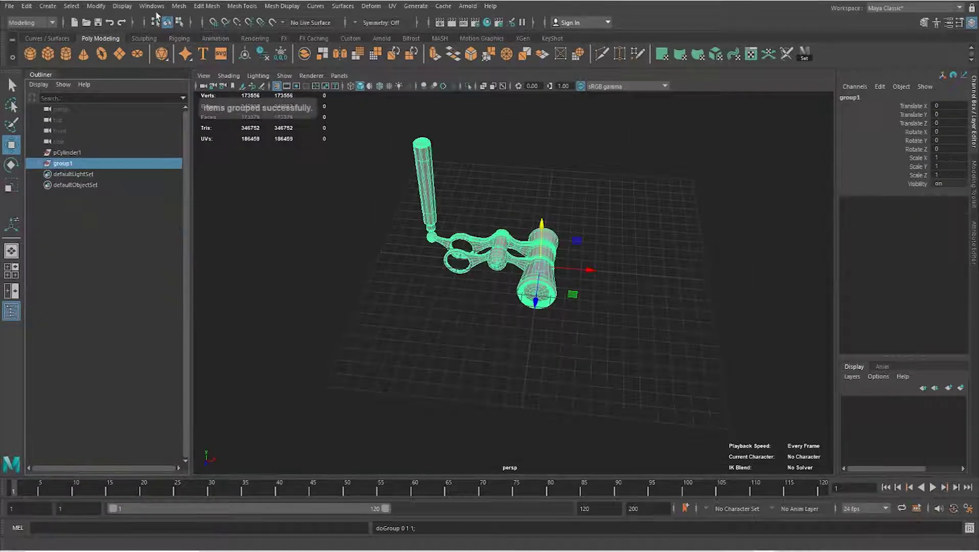
{"action": "left_click", "coordinate": [95, 6]}
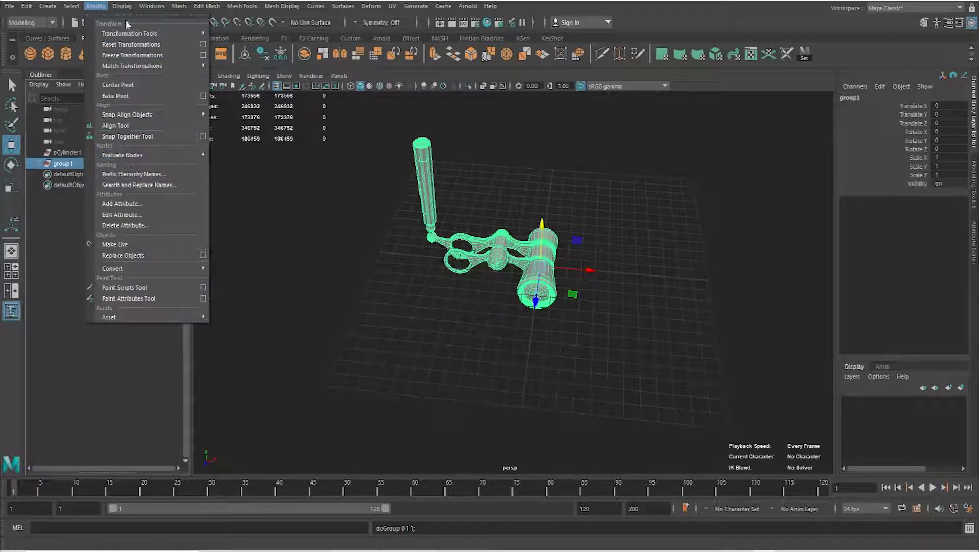
{"action": "left_click", "coordinate": [112, 85]}
{"action": "left_click", "coordinate": [11, 271]}
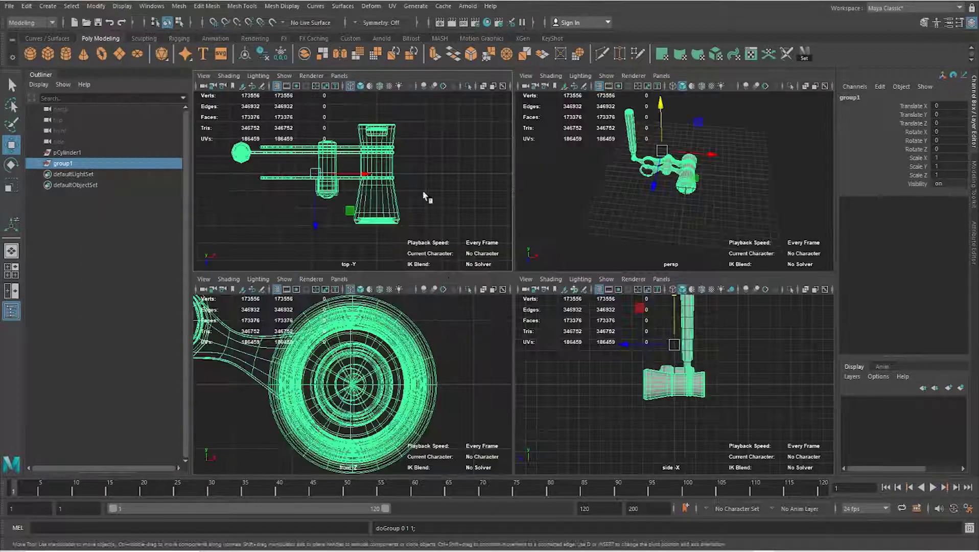
{"action": "key", "text": "space"}
{"action": "left_click_drag", "start_coordinate": [485, 267], "coordinate": [666, 265]}
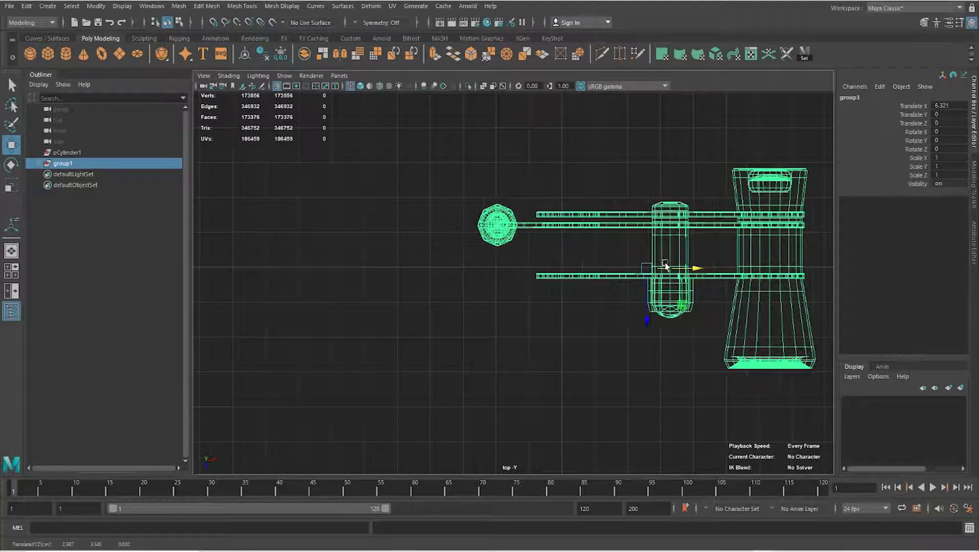
{"action": "mouse_move", "coordinate": [647, 276]}
{"action": "left_mouse_down"}
{"action": "mouse_move", "coordinate": [654, 272]}
{"action": "mouse_move", "coordinate": [624, 386]}
{"action": "left_mouse_up"}
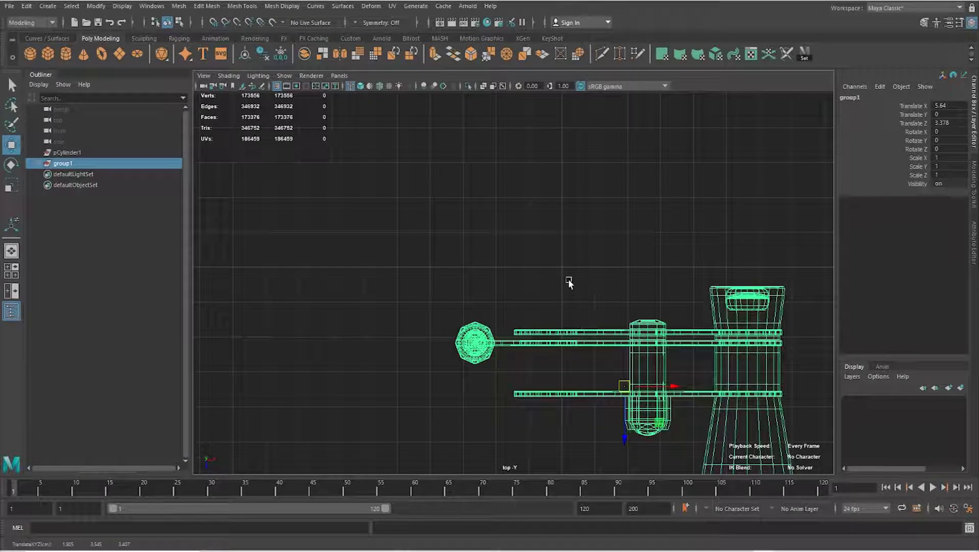
{"action": "left_click_drag", "start_coordinate": [564, 272], "coordinate": [564, 270]}
- Select group1 and move its pivot onto the central hinge barrel
{"action": "key", "text": "space"}
{"action": "key", "text": "space"}
{"action": "mouse_move", "coordinate": [659, 238]}
{"action": "left_mouse_down", "text": "alt"}
{"action": "mouse_move", "coordinate": [494, 342]}
{"action": "mouse_move", "coordinate": [488, 327]}
{"action": "left_mouse_up", "text": "alt"}
{"action": "left_click", "coordinate": [488, 327]}
{"action": "right_click_drag", "start_coordinate": [488, 327], "coordinate": [606, 306], "text": "alt"}
{"action": "mouse_move", "coordinate": [605, 306]}
{"action": "left_mouse_down", "text": "alt"}
{"action": "mouse_move", "coordinate": [585, 318]}
{"action": "mouse_move", "coordinate": [238, 280]}
{"action": "left_mouse_up", "text": "alt"}
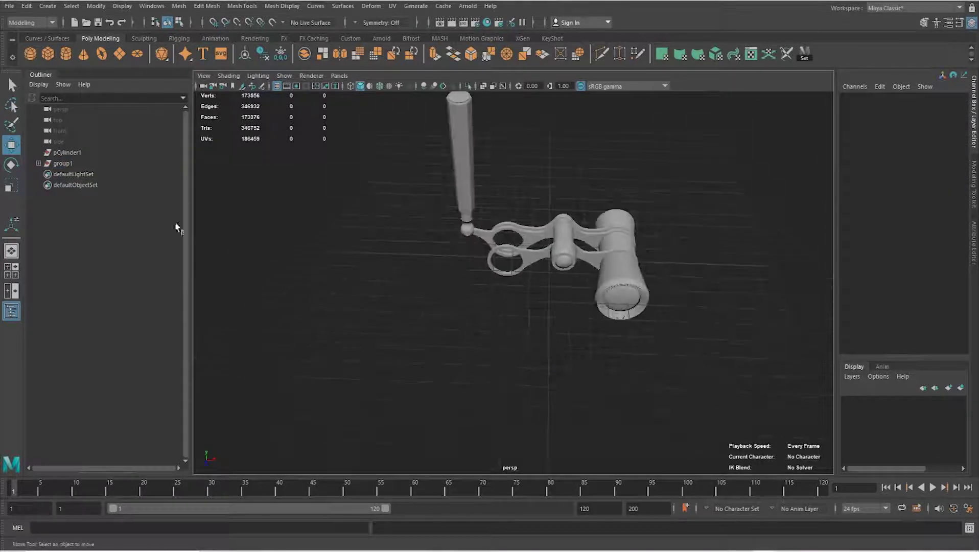
{"action": "left_click", "coordinate": [63, 163]}
{"action": "mouse_move", "coordinate": [481, 255]}
{"action": "left_mouse_down", "text": "alt"}
{"action": "mouse_move", "coordinate": [454, 266]}
{"action": "mouse_move", "coordinate": [473, 287]}
{"action": "mouse_move", "coordinate": [452, 299]}
{"action": "left_mouse_up", "text": "alt"}
{"action": "mouse_move", "coordinate": [452, 299]}
{"action": "right_mouse_down", "text": "alt"}
{"action": "mouse_move", "coordinate": [540, 343]}
{"action": "mouse_move", "coordinate": [549, 313]}
{"action": "right_mouse_up", "text": "alt"}
{"action": "key", "text": "d"}
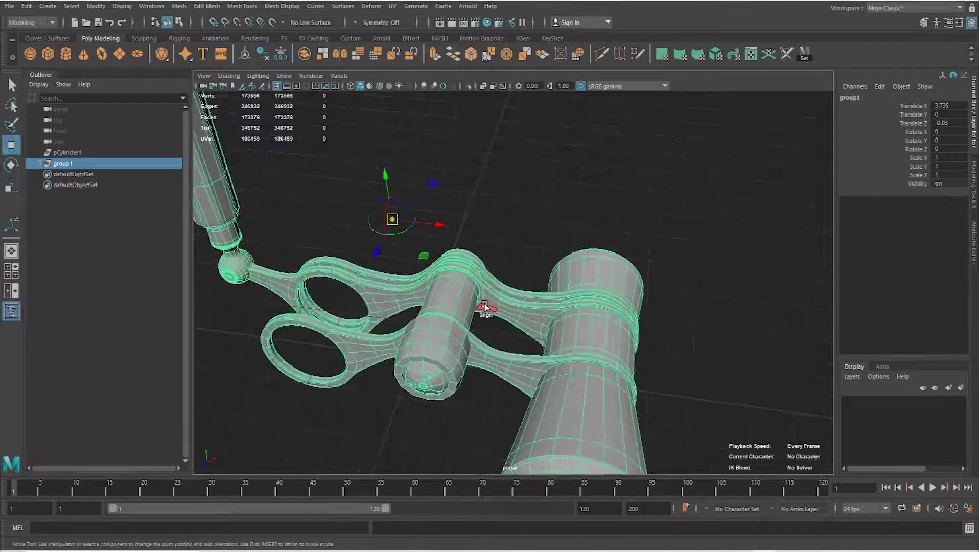
{"action": "left_click_drag", "start_coordinate": [466, 310], "coordinate": [440, 309]}
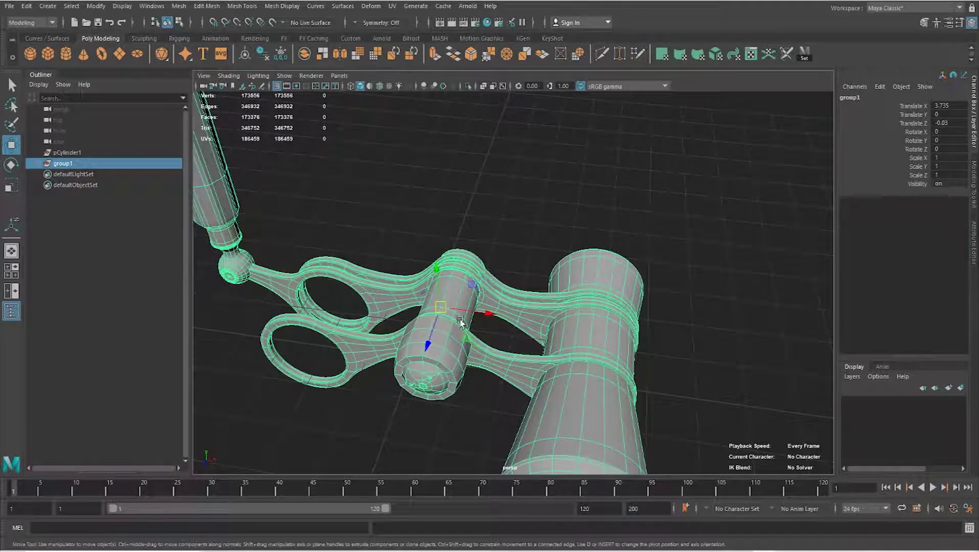
{"action": "right_click_drag", "start_coordinate": [438, 326], "coordinate": [35, 294], "text": "alt"}
- Reposition group1 in the enlarged top view
{"action": "left_click", "coordinate": [11, 271]}
{"action": "key", "text": "space"}
{"action": "left_click_drag", "start_coordinate": [650, 267], "coordinate": [524, 390]}
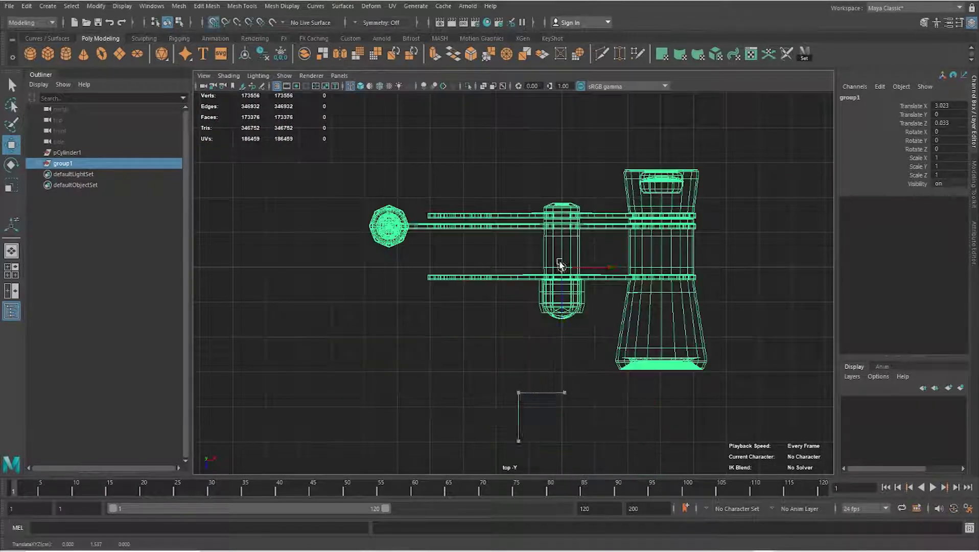
{"action": "key", "text": "space"}
{"action": "key", "text": "space"}
- Select the eyepiece tube's Base, Lente and Lente1 parts
{"action": "left_click", "coordinate": [647, 245]}
{"action": "mouse_move", "coordinate": [601, 229]}
{"action": "left_mouse_down", "text": "alt"}
{"action": "mouse_move", "coordinate": [426, 317]}
{"action": "mouse_move", "coordinate": [244, 279]}
{"action": "left_mouse_up", "text": "alt"}
{"action": "left_click", "coordinate": [493, 311]}
{"action": "left_click_drag", "start_coordinate": [537, 280], "coordinate": [460, 266], "text": "alt"}
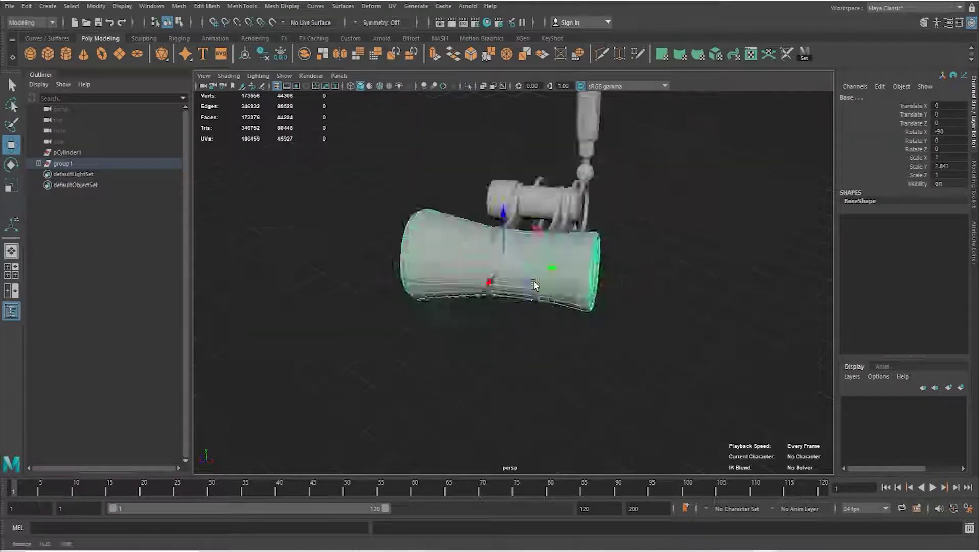
{"action": "left_click", "coordinate": [564, 262], "text": "shift"}
{"action": "left_click_drag", "start_coordinate": [564, 263], "coordinate": [638, 265], "text": "alt"}
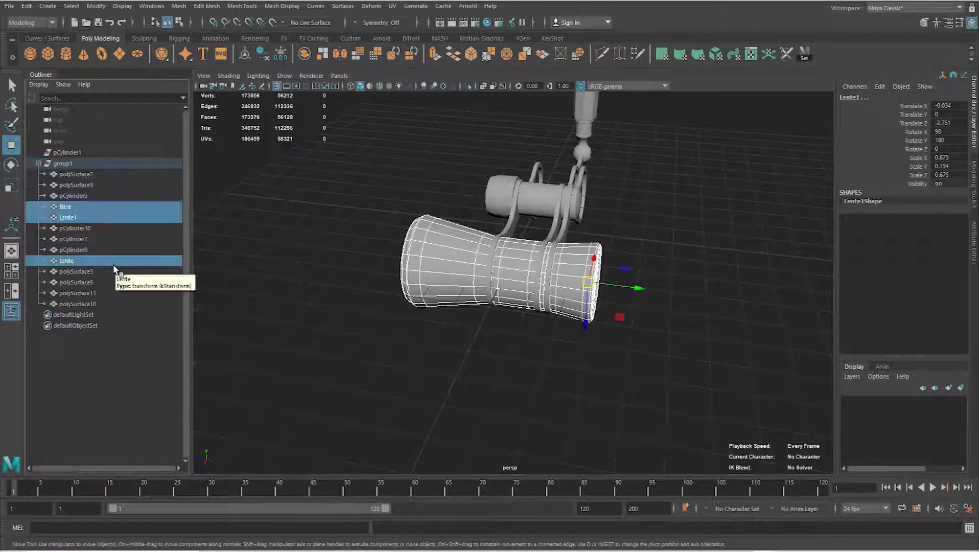
- Group Base, Lente and Lente1 and name the group Lado_Esq
{"action": "key", "text": "ctrl+g"}
{"action": "double_click", "coordinate": [72, 282]}
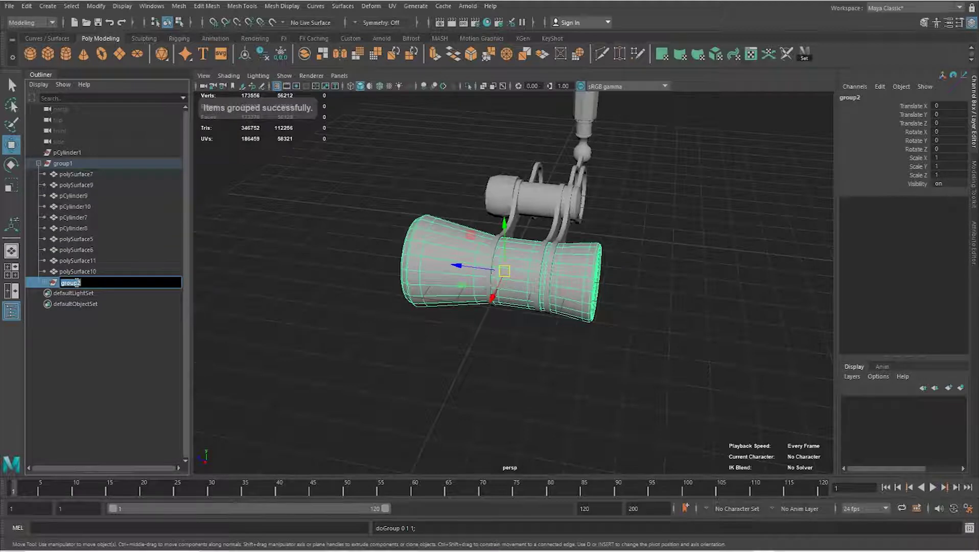
{"action": "type", "text": "Lado"}
{"action": "left_click_drag", "start_coordinate": [398, 308], "coordinate": [422, 295], "text": "alt"}
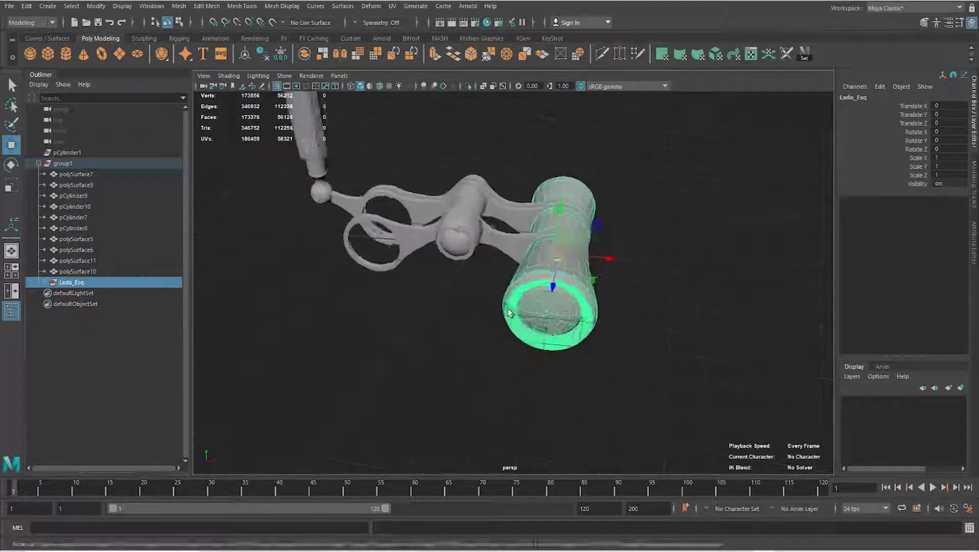
- Duplicate the Lado_Esq group, inspect the copy, then delete it
{"action": "left_click", "coordinate": [26, 5]}
{"action": "left_click", "coordinate": [51, 165]}
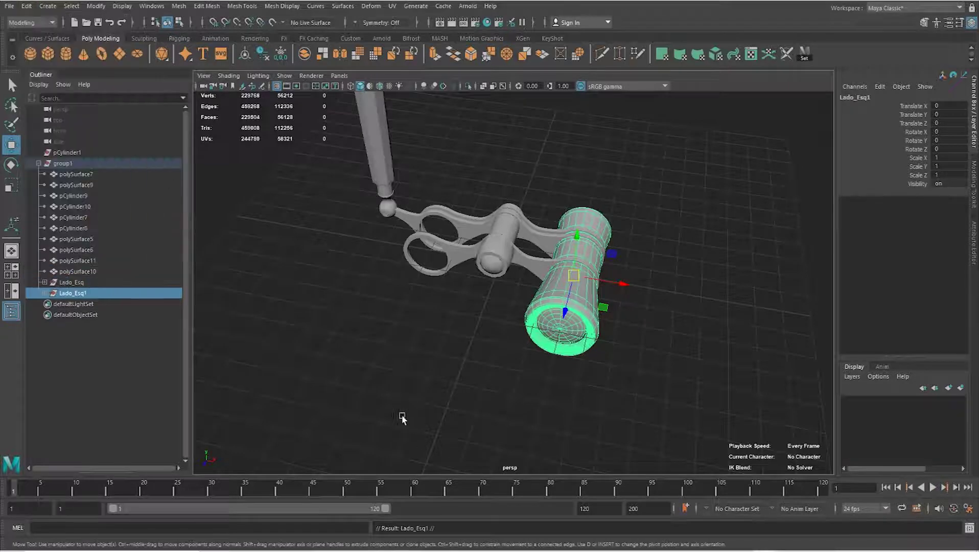
{"action": "left_click_drag", "start_coordinate": [403, 423], "coordinate": [256, 462], "text": "alt"}
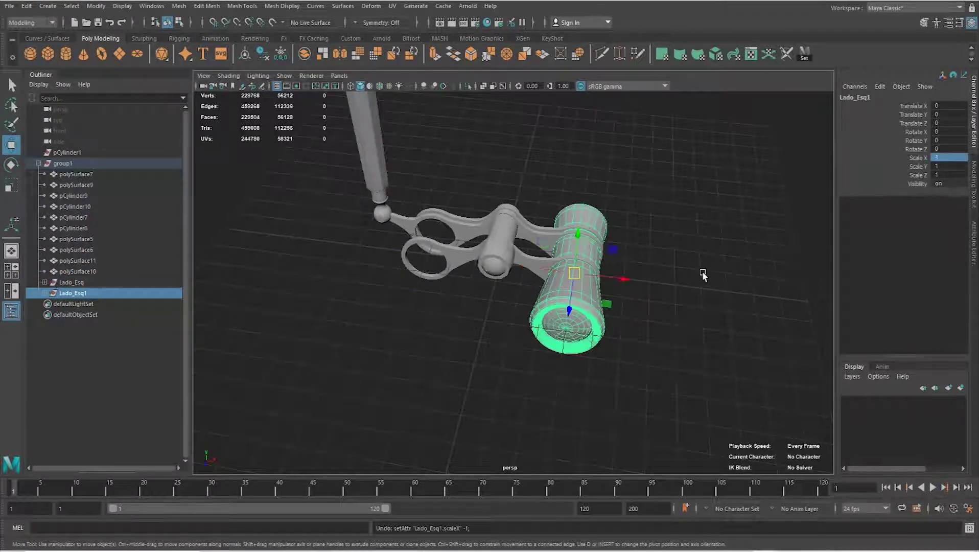
{"action": "left_click_drag", "start_coordinate": [672, 300], "coordinate": [667, 300], "text": "alt"}
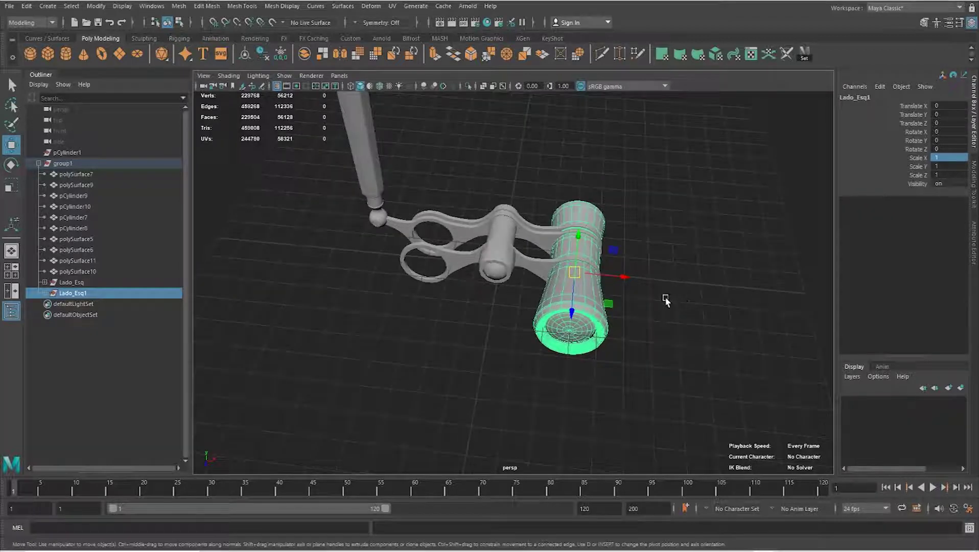
{"action": "key", "text": "d"}
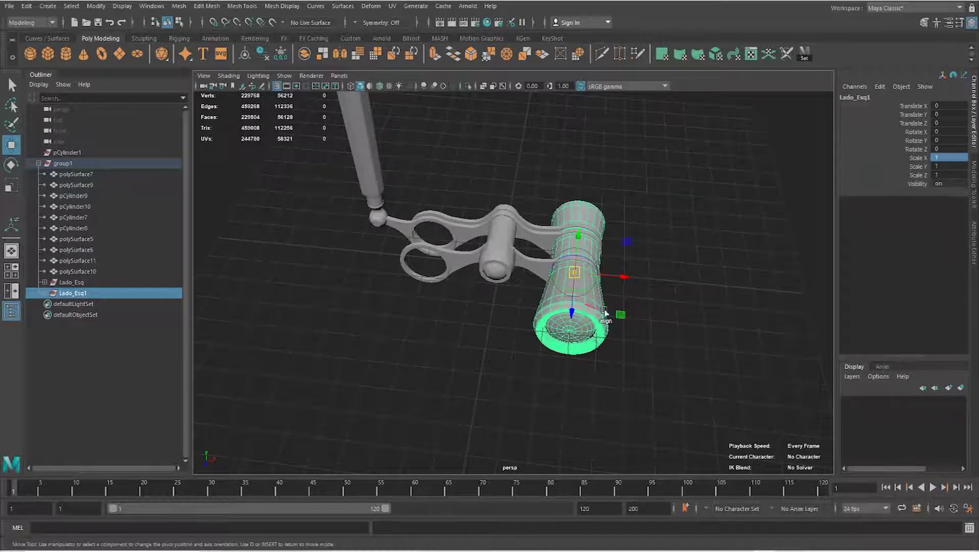
{"action": "left_click_drag", "start_coordinate": [643, 302], "coordinate": [542, 273], "text": "alt"}
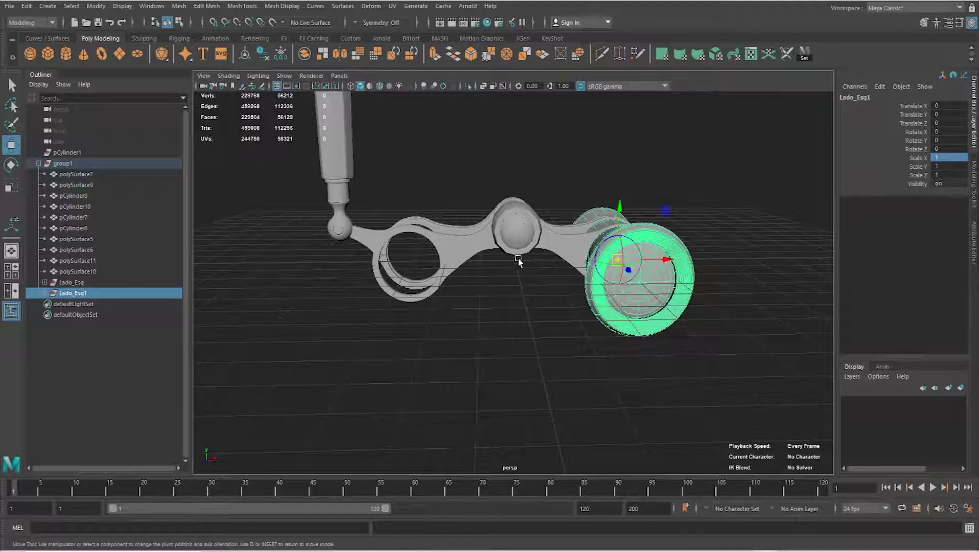
{"action": "mouse_move", "coordinate": [518, 310]}
{"action": "left_mouse_down", "text": "alt"}
{"action": "mouse_move", "coordinate": [594, 291]}
{"action": "mouse_move", "coordinate": [494, 314]}
{"action": "left_mouse_up", "text": "alt"}
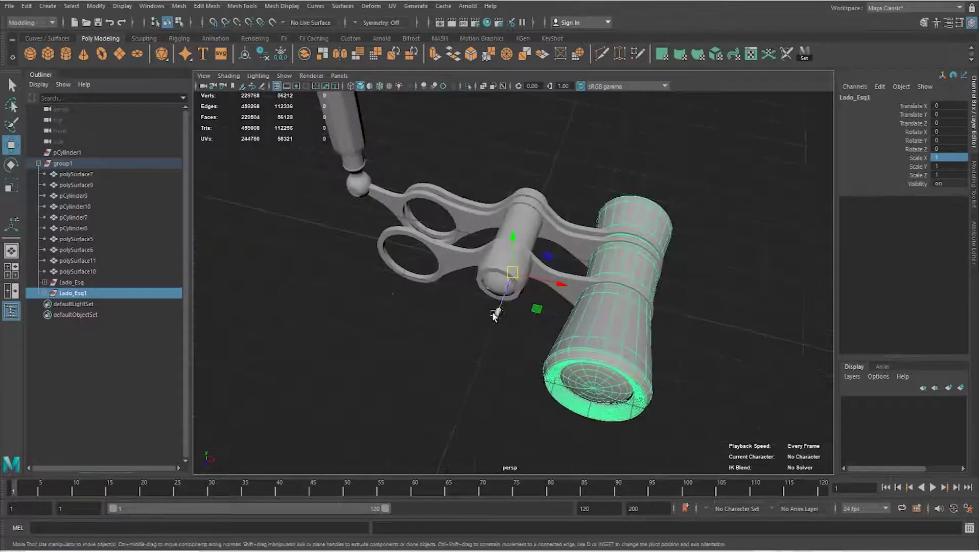
{"action": "key", "text": "Delete"}
- Duplicate Lado_Esq again, mirror the copy with Scale X -1 and rename it Lado_Dir
{"action": "left_click", "coordinate": [78, 282]}
{"action": "left_click_drag", "start_coordinate": [517, 315], "coordinate": [526, 293], "text": "alt"}
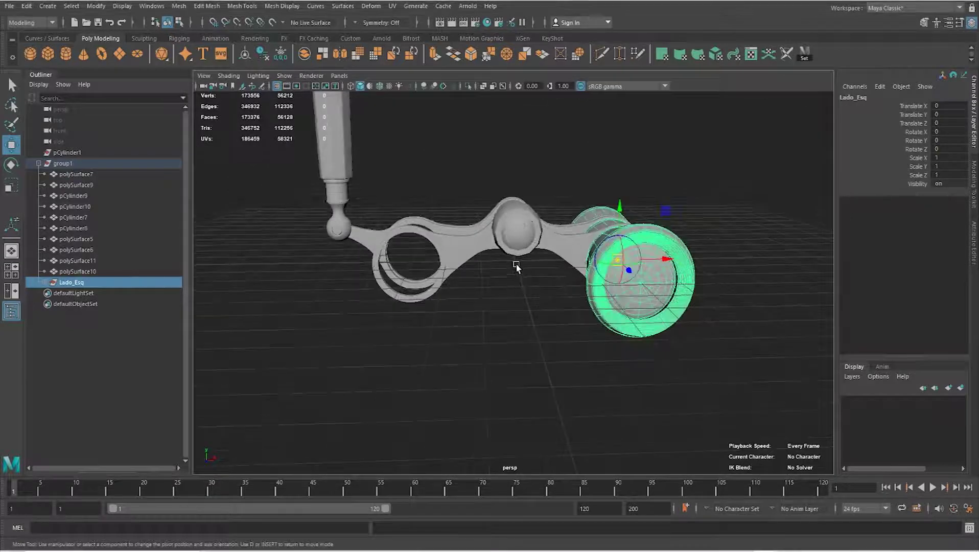
{"action": "left_click_drag", "start_coordinate": [519, 311], "coordinate": [505, 322], "text": "alt"}
{"action": "left_click", "coordinate": [26, 5]}
{"action": "left_click", "coordinate": [50, 163]}
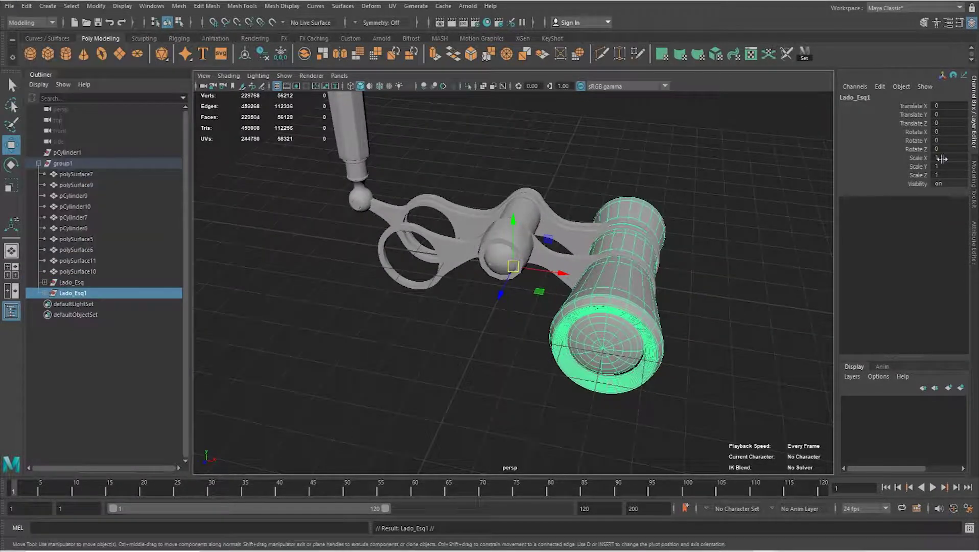
{"action": "type", "text": "-1"}
{"action": "key", "text": "Return"}
{"action": "left_click", "coordinate": [585, 173]}
{"action": "mouse_move", "coordinate": [537, 274]}
{"action": "left_mouse_down", "text": "alt"}
{"action": "mouse_move", "coordinate": [504, 306]}
{"action": "mouse_move", "coordinate": [579, 318]}
{"action": "mouse_move", "coordinate": [490, 342]}
{"action": "left_mouse_up", "text": "alt"}
{"action": "double_click", "coordinate": [74, 293]}
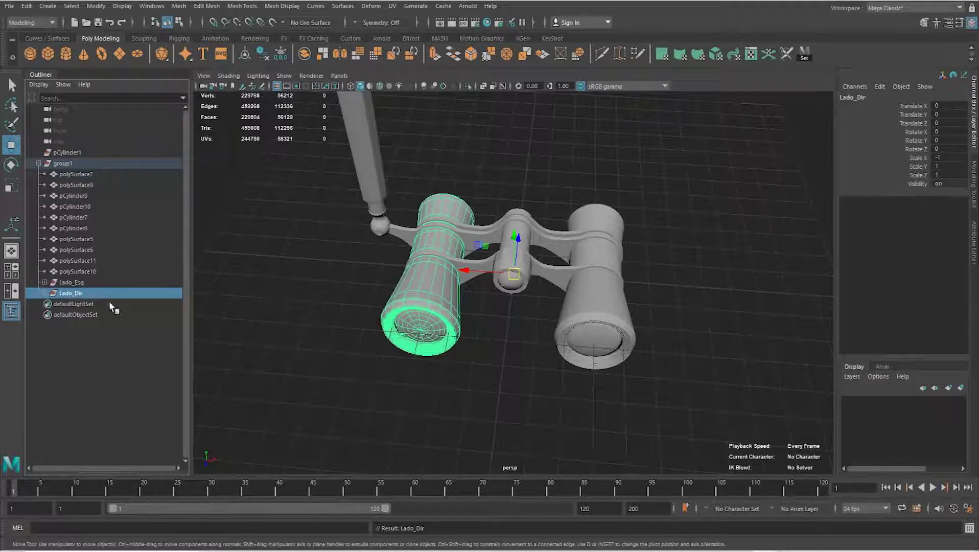
- Orbit around the mirrored glasses and select the central hinge knob polySurface9
{"action": "mouse_move", "coordinate": [401, 323]}
{"action": "left_mouse_down", "text": "alt"}
{"action": "mouse_move", "coordinate": [498, 349]}
{"action": "mouse_move", "coordinate": [518, 329]}
{"action": "mouse_move", "coordinate": [640, 319]}
{"action": "mouse_move", "coordinate": [659, 307]}
{"action": "mouse_move", "coordinate": [531, 306]}
{"action": "mouse_move", "coordinate": [402, 338]}
{"action": "mouse_move", "coordinate": [427, 324]}
{"action": "left_mouse_up", "text": "alt"}
{"action": "left_click", "coordinate": [499, 349]}
{"action": "mouse_move", "coordinate": [410, 290]}
{"action": "left_mouse_down", "text": "alt"}
{"action": "mouse_move", "coordinate": [475, 290]}
{"action": "mouse_move", "coordinate": [511, 306]}
{"action": "left_mouse_up", "text": "alt"}
{"action": "scroll", "coordinate": [599, 333], "scroll_direction": "up", "scroll_amount": 5}
{"action": "left_click", "coordinate": [579, 266]}
{"action": "left_click", "coordinate": [542, 354]}
{"action": "mouse_move", "coordinate": [542, 353]}
{"action": "left_mouse_down", "text": "alt"}
{"action": "mouse_move", "coordinate": [517, 351]}
{"action": "mouse_move", "coordinate": [585, 368]}
{"action": "mouse_move", "coordinate": [596, 345]}
{"action": "mouse_move", "coordinate": [651, 339]}
{"action": "mouse_move", "coordinate": [611, 331]}
{"action": "left_mouse_up", "text": "alt"}
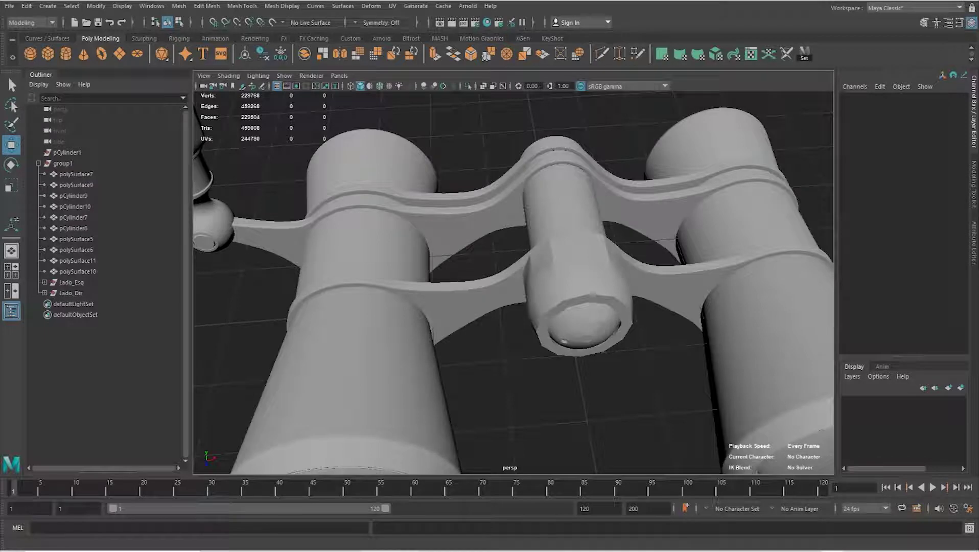
{"action": "scroll", "coordinate": [646, 312], "scroll_direction": "up", "scroll_amount": 3}
{"action": "left_click", "coordinate": [636, 299]}
- Delete the extra edges on the hinge knob via the marking menu
{"action": "mouse_move", "coordinate": [636, 299]}
{"action": "left_mouse_down", "text": "alt"}
{"action": "mouse_move", "coordinate": [586, 319]}
{"action": "mouse_move", "coordinate": [649, 265]}
{"action": "mouse_move", "coordinate": [623, 253]}
{"action": "mouse_move", "coordinate": [578, 258]}
{"action": "mouse_move", "coordinate": [631, 308]}
{"action": "mouse_move", "coordinate": [640, 229]}
{"action": "left_mouse_up", "text": "alt"}
{"action": "key", "text": "F11"}
{"action": "left_click", "coordinate": [623, 254]}
{"action": "left_click", "coordinate": [656, 276], "text": "shift"}
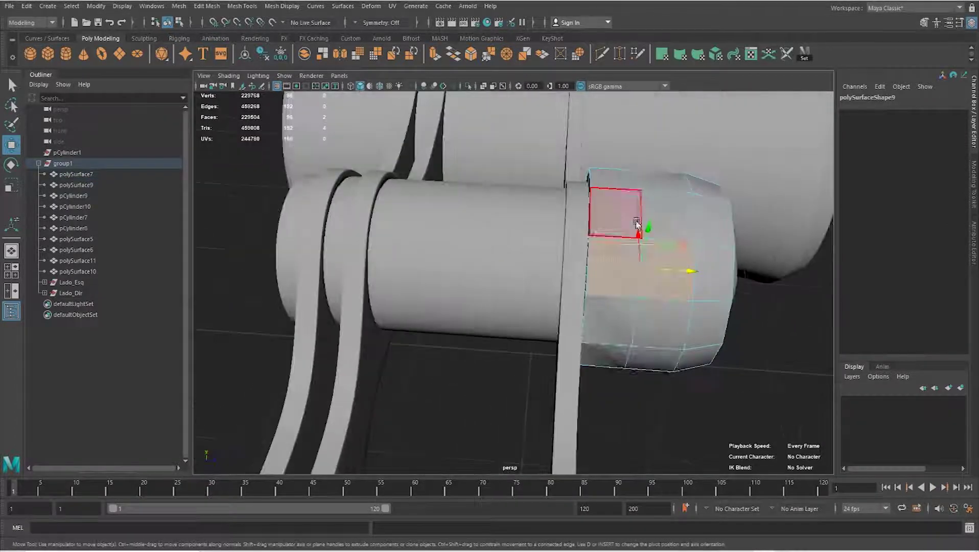
{"action": "right_click", "coordinate": [643, 205], "text": "shift"}
{"action": "right_click_drag", "start_coordinate": [644, 208], "coordinate": [595, 220], "text": "shift"}
{"action": "left_click_drag", "start_coordinate": [595, 221], "coordinate": [655, 207], "text": "alt"}
- Extrude the knob's ring of faces with Local Scale X 0.754
{"action": "right_click_drag", "start_coordinate": [655, 208], "coordinate": [655, 227]}
{"action": "left_click", "coordinate": [647, 227]}
{"action": "double_click", "coordinate": [655, 262], "text": "shift"}
{"action": "left_click_drag", "start_coordinate": [654, 263], "coordinate": [536, 240], "text": "alt"}
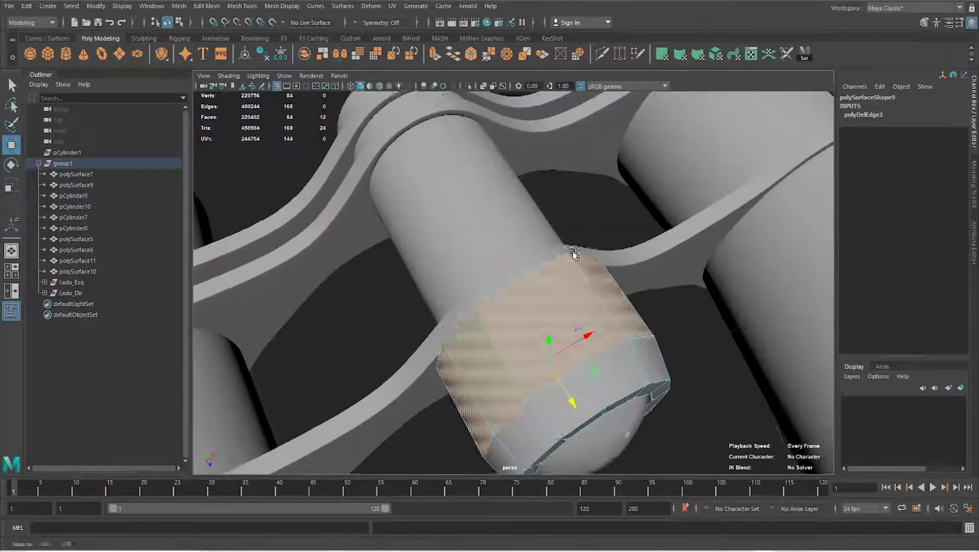
{"action": "right_click_drag", "start_coordinate": [536, 240], "coordinate": [546, 262], "text": "shift"}
{"action": "left_click_drag", "start_coordinate": [574, 235], "coordinate": [801, 302], "text": "alt"}
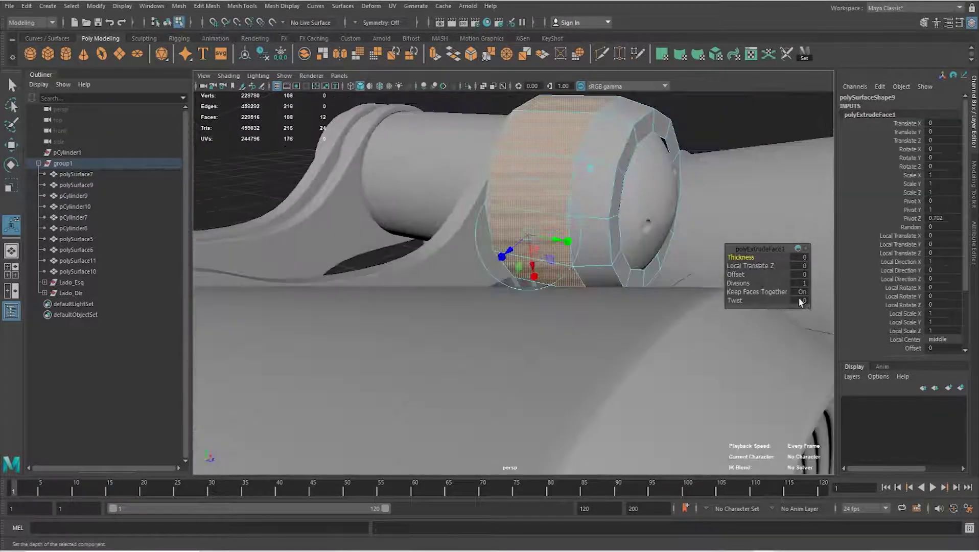
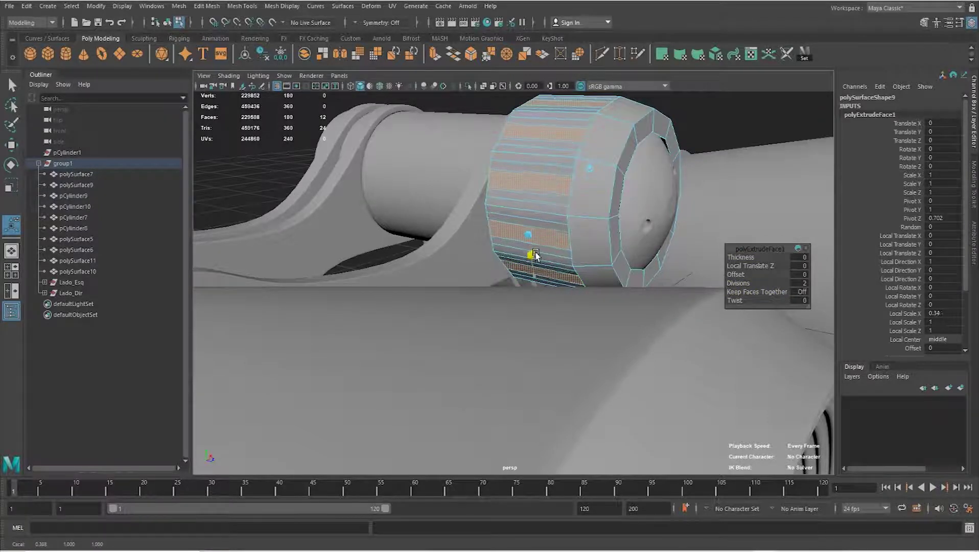
- Delete the unwanted wheel edges and extrude a face loop with Keep Faces Together off
{"action": "left_click_drag", "start_coordinate": [535, 248], "coordinate": [577, 246], "text": "alt"}
{"action": "key", "text": "ctrl+Delete"}
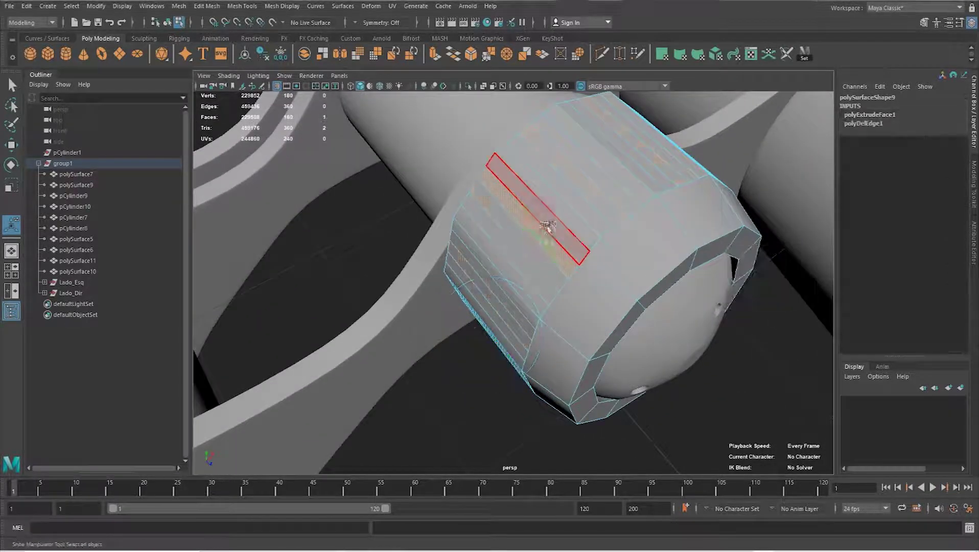
{"action": "double_click", "coordinate": [550, 223]}
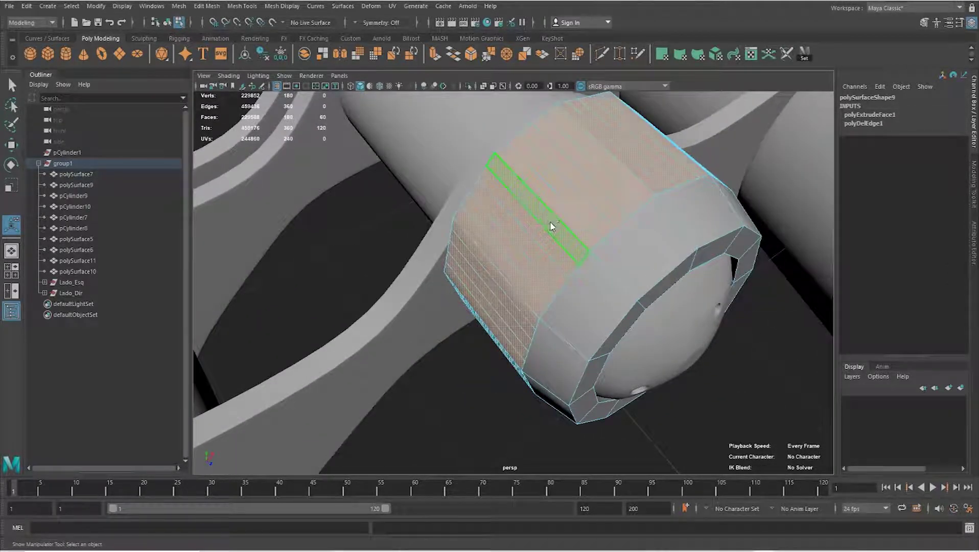
{"action": "key", "text": "ctrl+e"}
{"action": "left_click", "coordinate": [800, 297]}
{"action": "mouse_move", "coordinate": [633, 230]}
{"action": "left_mouse_down", "text": "alt"}
{"action": "mouse_move", "coordinate": [548, 338]}
{"action": "mouse_move", "coordinate": [518, 332]}
{"action": "mouse_move", "coordinate": [535, 306]}
{"action": "mouse_move", "coordinate": [531, 282]}
{"action": "left_mouse_up", "text": "alt"}
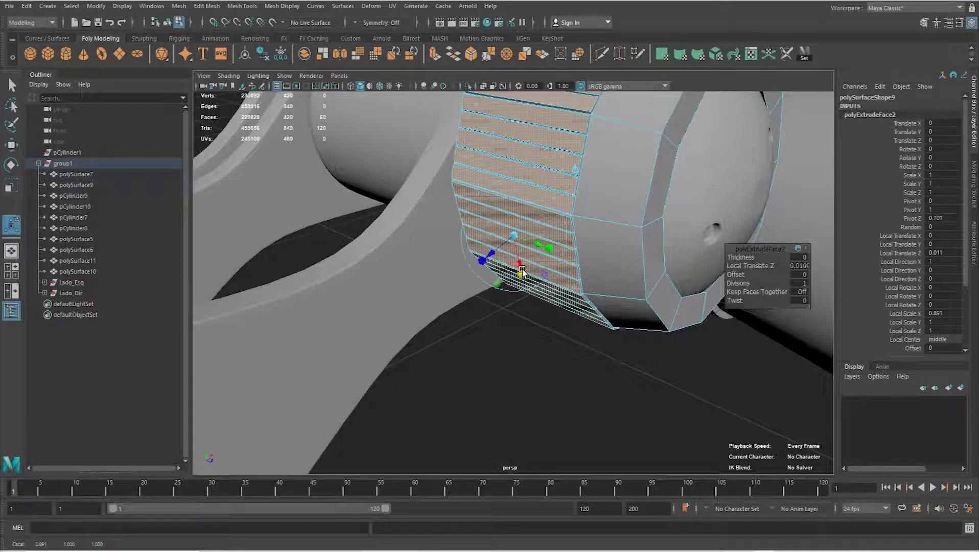
- Extrude the separated faces again, pulling them out and shrinking them into raised ridges
{"action": "key", "text": "ctrl+e"}
{"action": "mouse_move", "coordinate": [532, 293]}
{"action": "left_mouse_down"}
{"action": "mouse_move", "coordinate": [511, 276]}
{"action": "mouse_move", "coordinate": [517, 269]}
{"action": "left_mouse_up"}
{"action": "mouse_move", "coordinate": [596, 293]}
{"action": "left_mouse_down", "text": "alt"}
{"action": "mouse_move", "coordinate": [574, 264]}
{"action": "mouse_move", "coordinate": [527, 254]}
{"action": "mouse_move", "coordinate": [561, 262]}
{"action": "mouse_move", "coordinate": [526, 224]}
{"action": "left_mouse_up", "text": "alt"}
{"action": "scroll", "coordinate": [548, 266], "scroll_direction": "up", "scroll_amount": 3}
{"action": "key", "text": "F8"}
{"action": "right_click_drag", "start_coordinate": [531, 208], "coordinate": [465, 220], "text": "shift"}
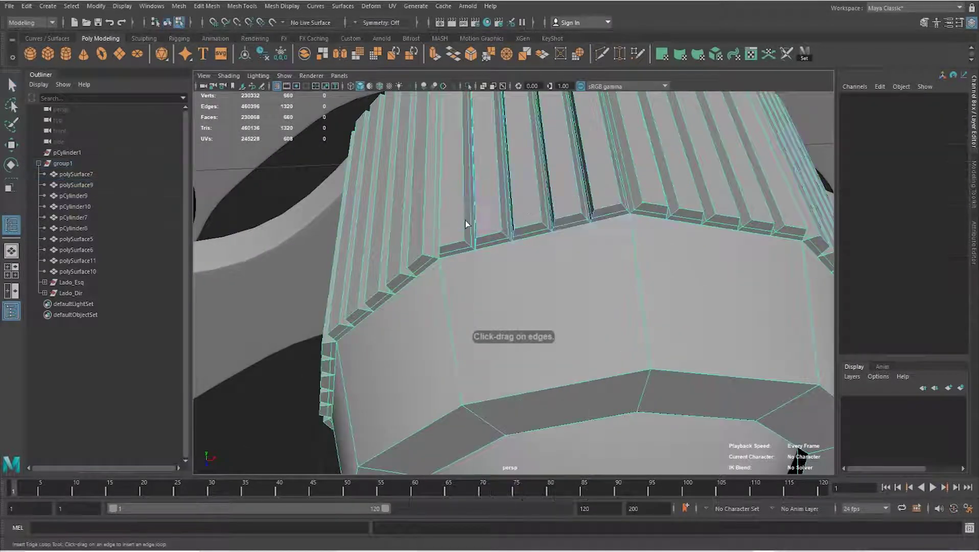
- Insert four edge loops across the focus wheel's ridges, then return to the Select Tool
{"action": "left_click", "coordinate": [465, 243]}
{"action": "mouse_move", "coordinate": [464, 240]}
{"action": "left_mouse_down"}
{"action": "mouse_move", "coordinate": [443, 257]}
{"action": "mouse_move", "coordinate": [491, 265]}
{"action": "left_mouse_up"}
{"action": "left_click", "coordinate": [444, 263]}
{"action": "left_click", "coordinate": [471, 356]}
{"action": "mouse_move", "coordinate": [471, 356]}
{"action": "left_mouse_down", "text": "alt"}
{"action": "mouse_move", "coordinate": [656, 301]}
{"action": "mouse_move", "coordinate": [579, 273]}
{"action": "mouse_move", "coordinate": [628, 217]}
{"action": "mouse_move", "coordinate": [601, 190]}
{"action": "mouse_move", "coordinate": [534, 220]}
{"action": "left_mouse_up", "text": "alt"}
{"action": "left_click", "coordinate": [635, 209]}
{"action": "key", "text": "q"}
- Clear the component selection and reselect the knurled focus wheel for edge work
{"action": "right_click_drag", "start_coordinate": [533, 221], "coordinate": [572, 153]}
{"action": "mouse_move", "coordinate": [572, 153]}
{"action": "left_mouse_down", "text": "alt"}
{"action": "mouse_move", "coordinate": [411, 247]}
{"action": "mouse_move", "coordinate": [406, 306]}
{"action": "mouse_move", "coordinate": [433, 302]}
{"action": "mouse_move", "coordinate": [463, 275]}
{"action": "mouse_move", "coordinate": [527, 281]}
{"action": "mouse_move", "coordinate": [381, 273]}
{"action": "mouse_move", "coordinate": [579, 280]}
{"action": "mouse_move", "coordinate": [509, 313]}
{"action": "mouse_move", "coordinate": [494, 312]}
{"action": "mouse_move", "coordinate": [532, 291]}
{"action": "mouse_move", "coordinate": [466, 298]}
{"action": "left_mouse_up", "text": "alt"}
{"action": "left_click", "coordinate": [531, 290]}
{"action": "scroll", "coordinate": [465, 299], "scroll_direction": "up", "scroll_amount": 5}
{"action": "right_click_drag", "start_coordinate": [579, 273], "coordinate": [583, 238]}
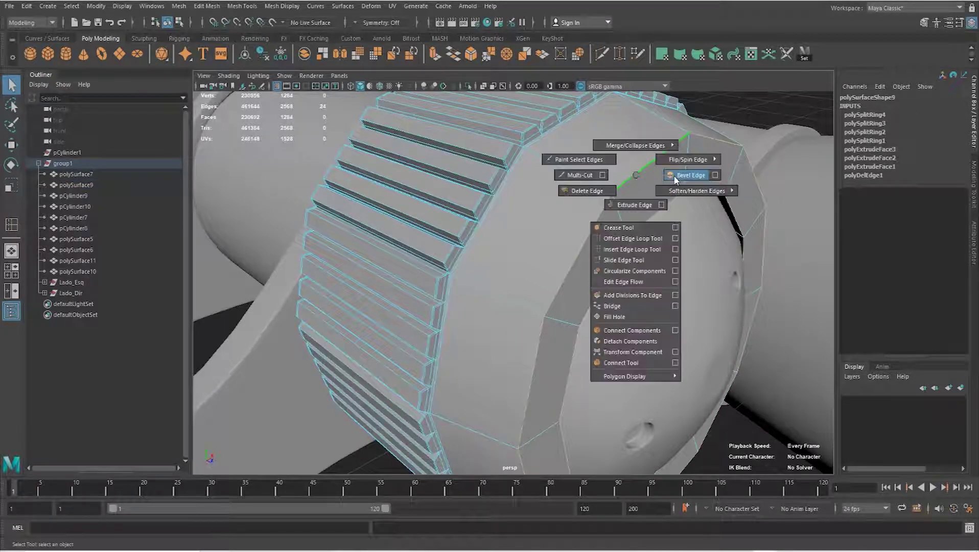
- Bevel the selected wheel edges with a 0.2 fraction and preview the wheel smoothed
{"action": "right_click_drag", "start_coordinate": [637, 188], "coordinate": [687, 179], "text": "shift"}
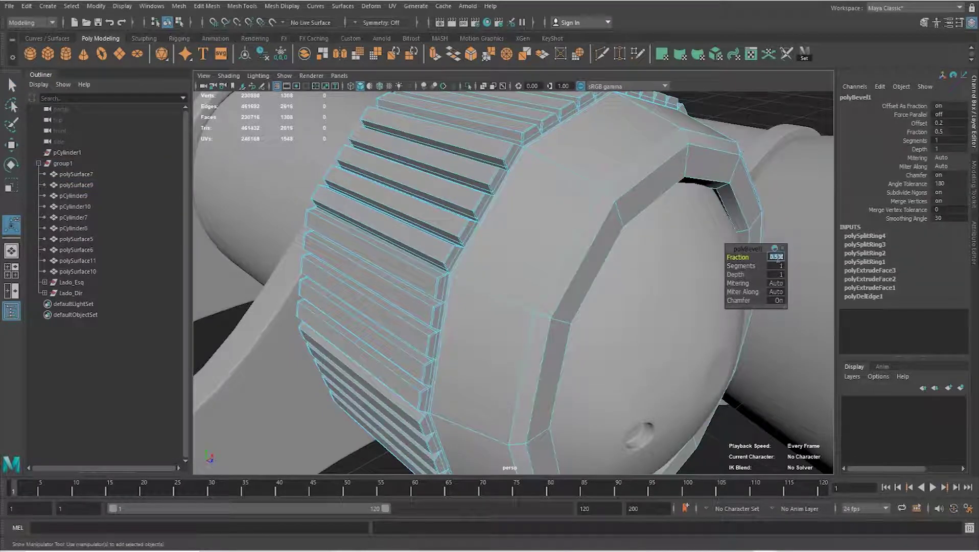
{"action": "type", "text": "0.2"}
{"action": "key", "text": "Return"}
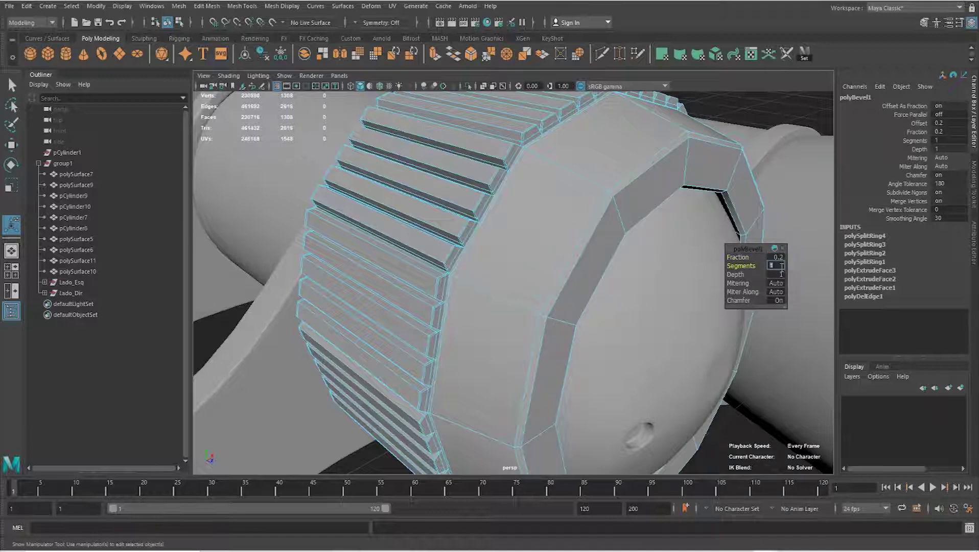
{"action": "key", "text": "q"}
{"action": "left_click", "coordinate": [584, 193]}
{"action": "key", "text": "3"}
{"action": "left_click", "coordinate": [670, 124]}
- View the binoculars from above and reselect the knurled focus wheel
{"action": "scroll", "coordinate": [568, 253], "scroll_direction": "down", "scroll_amount": 10}
{"action": "mouse_move", "coordinate": [568, 254]}
{"action": "left_mouse_down", "text": "alt"}
{"action": "mouse_move", "coordinate": [465, 306]}
{"action": "mouse_move", "coordinate": [560, 284]}
{"action": "mouse_move", "coordinate": [387, 297]}
{"action": "left_mouse_up", "text": "alt"}
{"action": "scroll", "coordinate": [387, 297], "scroll_direction": "up", "scroll_amount": 5}
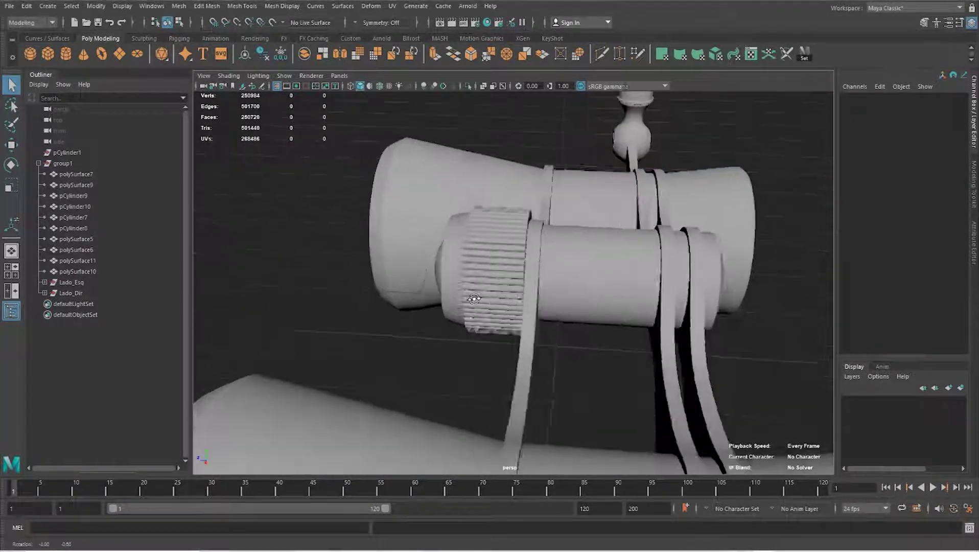
{"action": "scroll", "coordinate": [425, 297], "scroll_direction": "up", "scroll_amount": 2}
{"action": "scroll", "coordinate": [419, 293], "scroll_direction": "up", "scroll_amount": 5}
{"action": "left_click", "coordinate": [475, 262]}
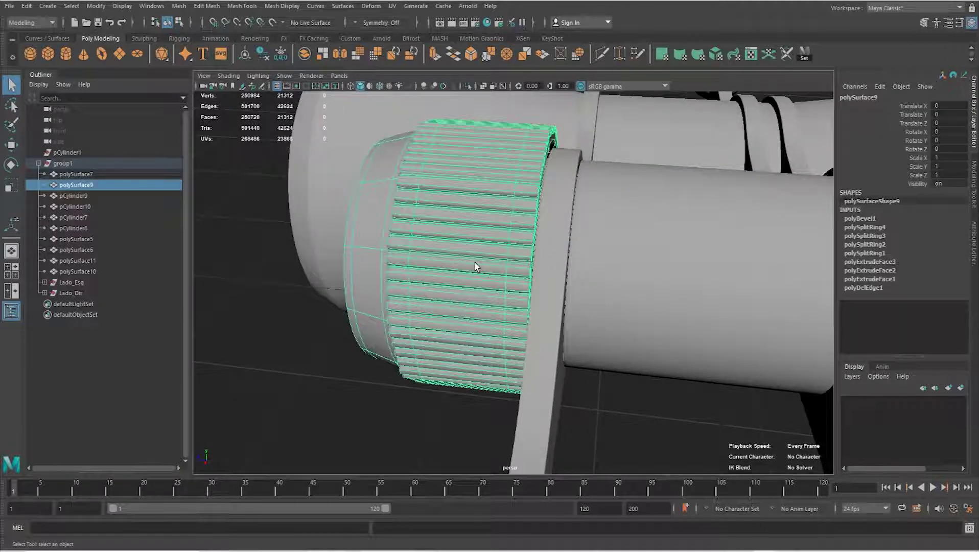
{"action": "left_click_drag", "start_coordinate": [457, 283], "coordinate": [538, 282], "text": "alt"}
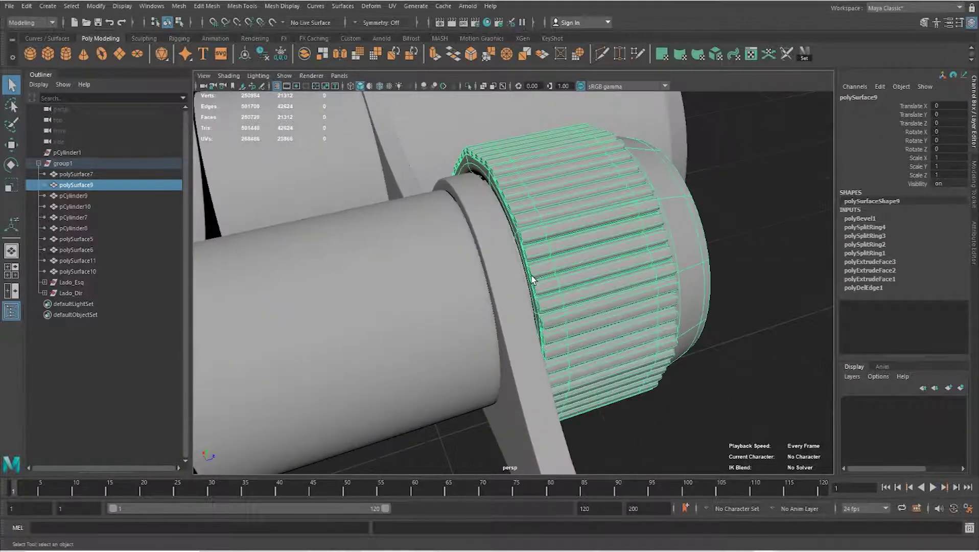
{"action": "scroll", "coordinate": [535, 282], "scroll_direction": "down", "scroll_amount": 5}
- Center the wheel's pivot and slide it about 1.301 units outward along Z
{"action": "key", "text": "w"}
{"action": "scroll", "coordinate": [560, 291], "scroll_direction": "down", "scroll_amount": 3}
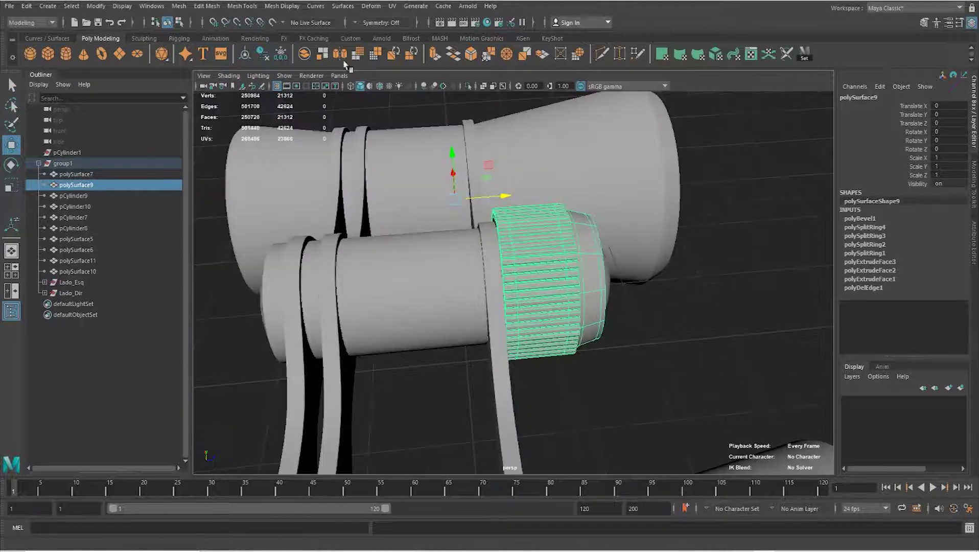
{"action": "left_click", "coordinate": [122, 6]}
{"action": "left_click", "coordinate": [123, 6]}
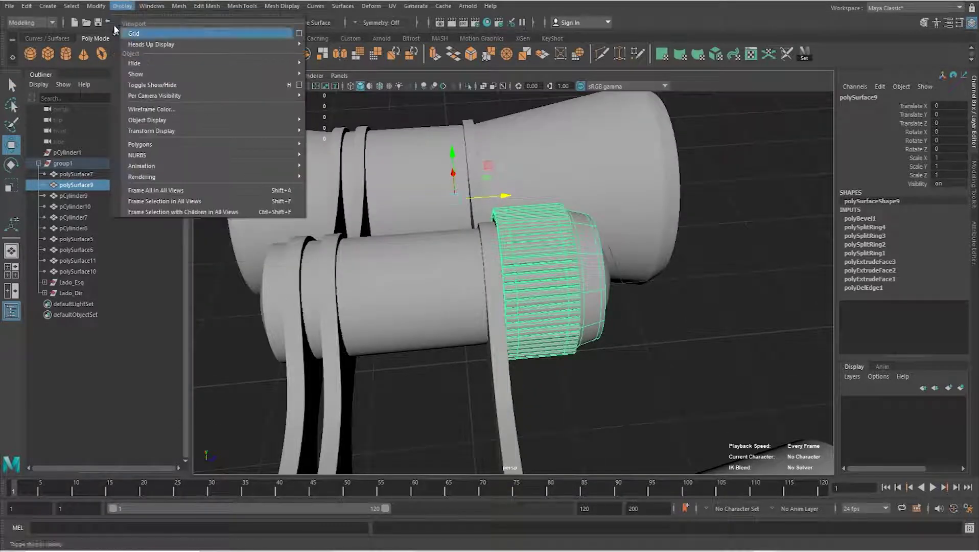
{"action": "left_click", "coordinate": [117, 85]}
{"action": "left_click_drag", "start_coordinate": [585, 306], "coordinate": [590, 386]}
{"action": "left_click", "coordinate": [590, 386]}
- Turn off the smoothed preview and zoom in on the wheel's open end
{"action": "scroll", "coordinate": [613, 332], "scroll_direction": "up", "scroll_amount": 5}
{"action": "left_click", "coordinate": [642, 299]}
{"action": "key", "text": "1"}
{"action": "left_click_drag", "start_coordinate": [642, 299], "coordinate": [659, 153], "text": "alt"}
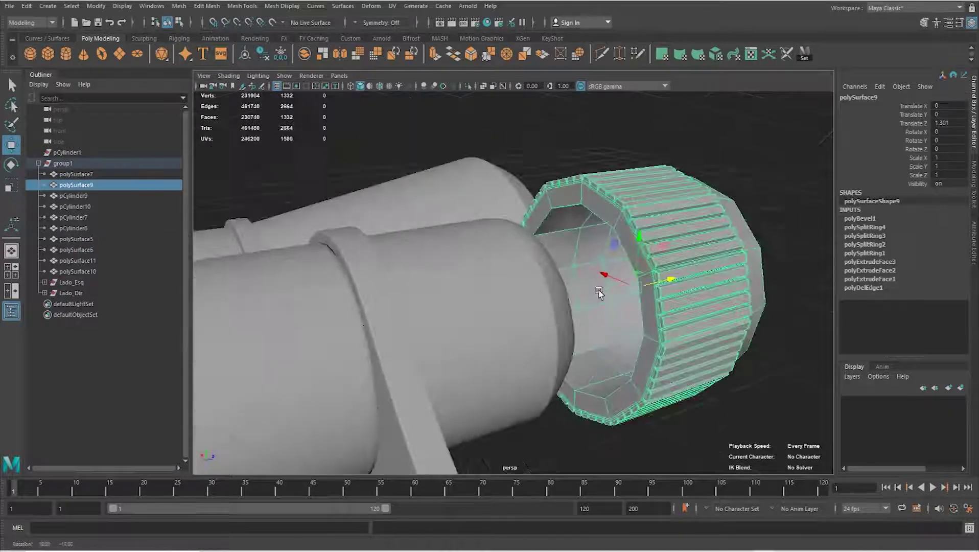
{"action": "scroll", "coordinate": [662, 128], "scroll_direction": "up", "scroll_amount": 3}
{"action": "right_click_drag", "start_coordinate": [662, 128], "coordinate": [659, 163]}
- Extrude the wheel's inner face loop outward by 0.105
{"action": "double_click", "coordinate": [656, 128]}
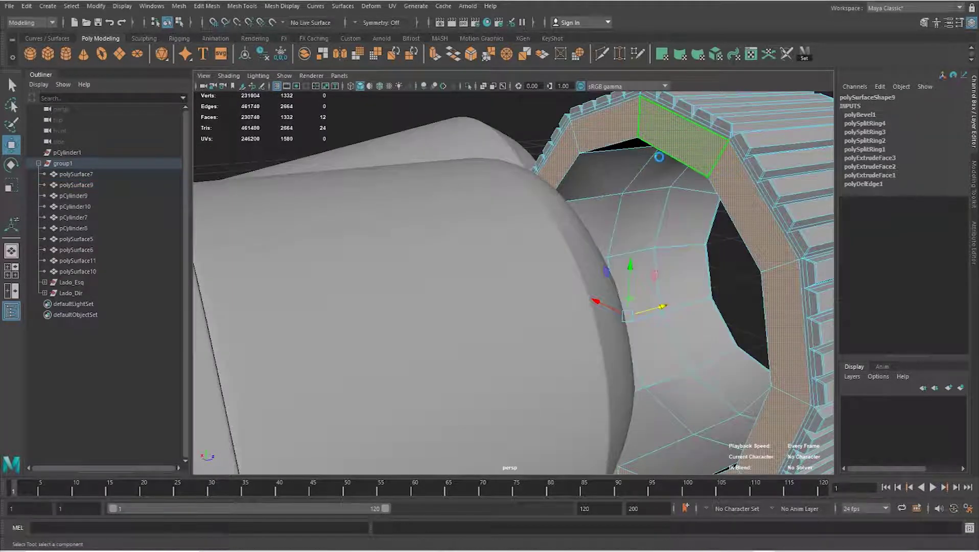
{"action": "key", "text": "ctrl+e"}
{"action": "left_click_drag", "start_coordinate": [658, 129], "coordinate": [573, 217], "text": "alt"}
{"action": "left_click_drag", "start_coordinate": [544, 278], "coordinate": [527, 280]}
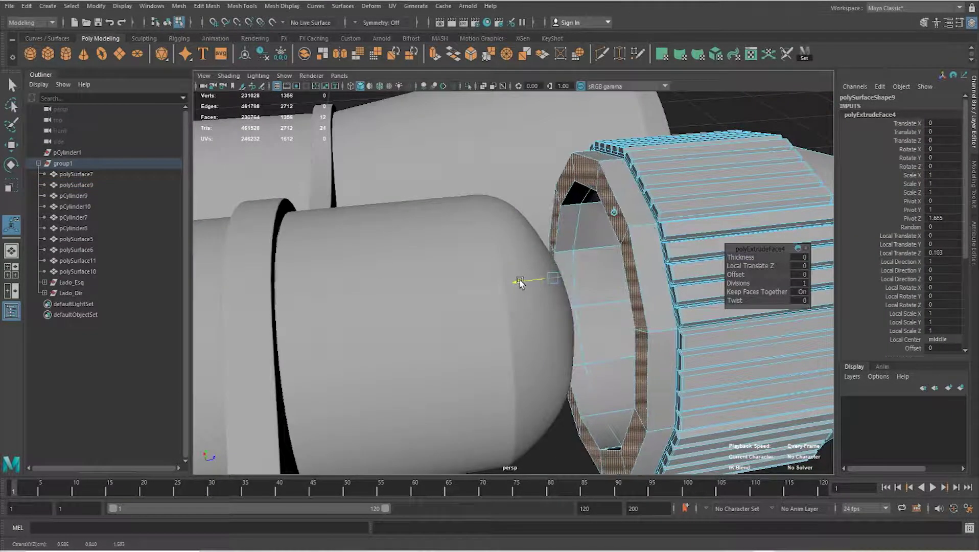
{"action": "mouse_move", "coordinate": [619, 269]}
{"action": "left_mouse_down", "text": "alt"}
{"action": "mouse_move", "coordinate": [693, 256]}
{"action": "mouse_move", "coordinate": [618, 179]}
{"action": "left_mouse_up", "text": "alt"}
{"action": "key", "text": "q"}
- Bevel the inner rim edge with 2 segments and return to object mode
{"action": "left_click", "coordinate": [618, 180]}
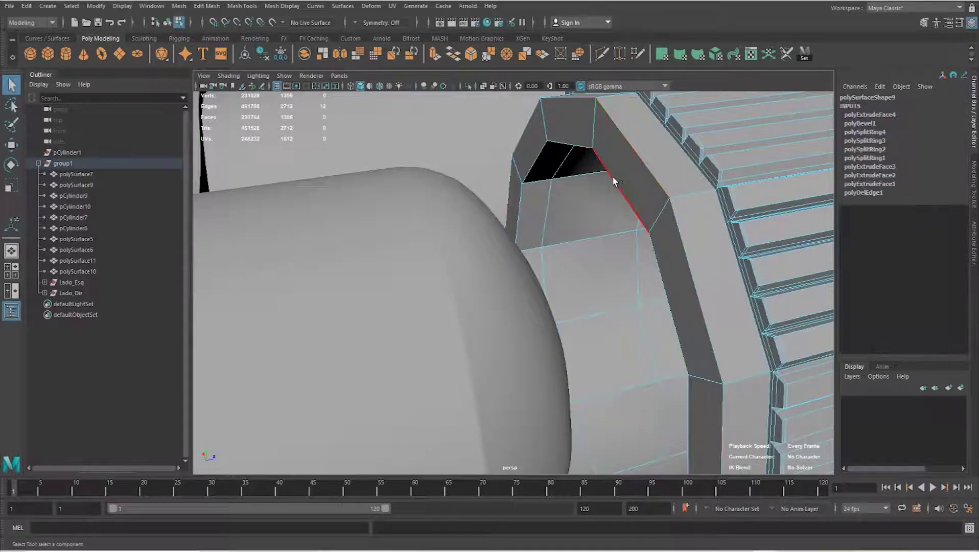
{"action": "right_click_drag", "start_coordinate": [674, 143], "coordinate": [723, 142], "text": "shift"}
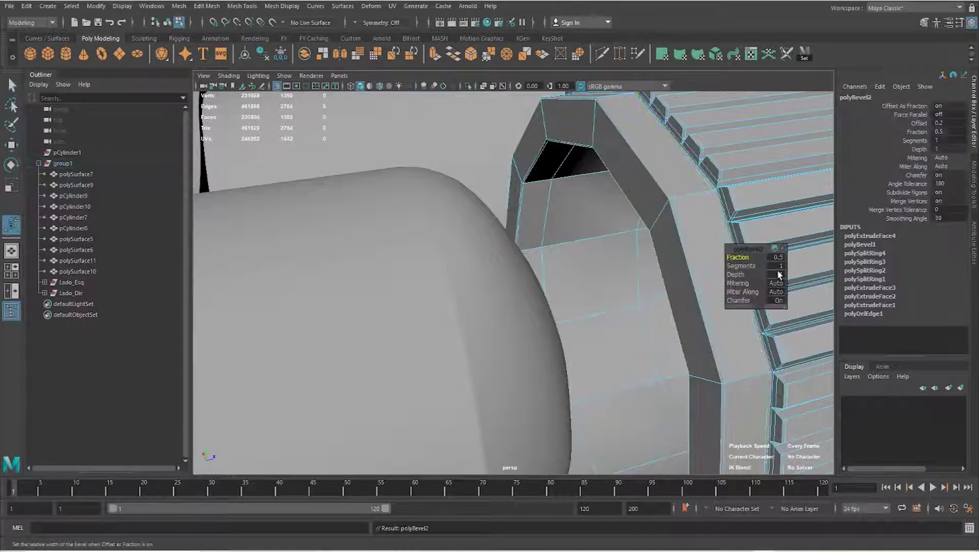
{"action": "mouse_move", "coordinate": [780, 263]}
{"action": "left_mouse_down"}
{"action": "mouse_move", "coordinate": [790, 264]}
{"action": "mouse_move", "coordinate": [629, 177]}
{"action": "left_mouse_up"}
{"action": "right_click_drag", "start_coordinate": [630, 177], "coordinate": [662, 160]}
{"action": "mouse_move", "coordinate": [633, 181]}
{"action": "left_mouse_down", "text": "alt"}
{"action": "mouse_move", "coordinate": [642, 288]}
{"action": "mouse_move", "coordinate": [590, 279]}
{"action": "mouse_move", "coordinate": [602, 278]}
{"action": "left_mouse_up", "text": "alt"}
- Scale the focus wheel down along Z
{"action": "left_click", "coordinate": [644, 285]}
{"action": "key", "text": "r"}
{"action": "mouse_move", "coordinate": [677, 319]}
{"action": "left_mouse_down"}
{"action": "mouse_move", "coordinate": [465, 313]}
{"action": "mouse_move", "coordinate": [493, 322]}
{"action": "mouse_move", "coordinate": [481, 327]}
{"action": "mouse_move", "coordinate": [476, 314]}
{"action": "mouse_move", "coordinate": [568, 343]}
{"action": "left_mouse_up"}
{"action": "key", "text": "w"}
- Nudge the focus wheel slightly along Z and turn off the smoothed preview
{"action": "left_click_drag", "start_coordinate": [489, 323], "coordinate": [688, 279]}
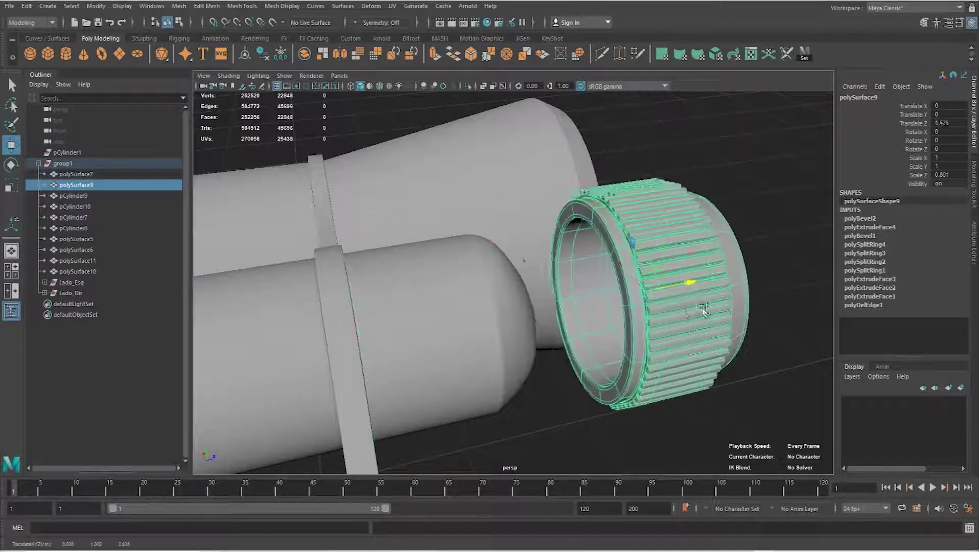
{"action": "scroll", "coordinate": [716, 315], "scroll_direction": "up", "scroll_amount": 3}
{"action": "key", "text": "1"}
{"action": "scroll", "coordinate": [699, 333], "scroll_direction": "up", "scroll_amount": 2}
- Box-select one ring of the wheel's vertices and slide it next to the other ring
{"action": "left_click_drag", "start_coordinate": [698, 333], "coordinate": [731, 293], "text": "alt"}
{"action": "right_click_drag", "start_coordinate": [731, 292], "coordinate": [534, 136]}
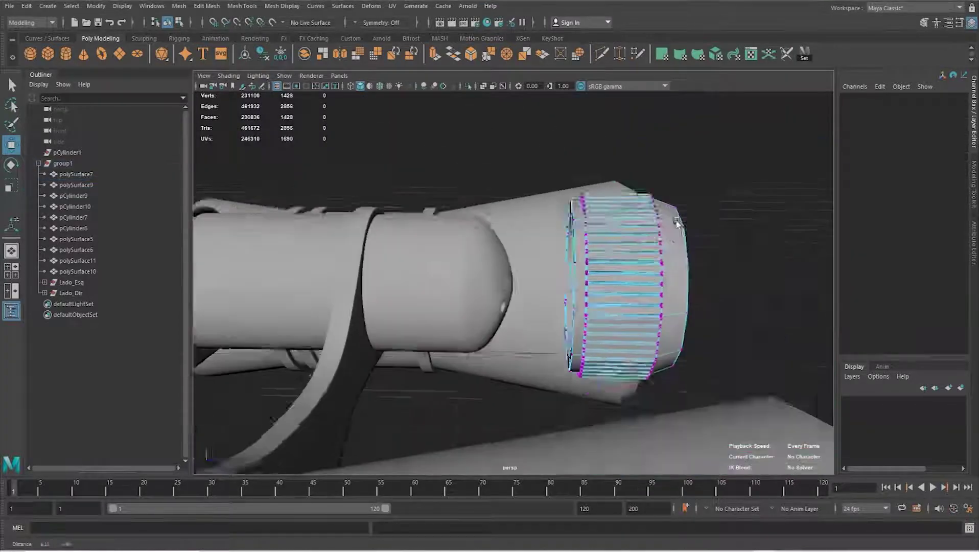
{"action": "mouse_move", "coordinate": [585, 371]}
{"action": "left_mouse_down"}
{"action": "mouse_move", "coordinate": [662, 355]}
{"action": "mouse_move", "coordinate": [468, 320]}
{"action": "mouse_move", "coordinate": [500, 324]}
{"action": "mouse_move", "coordinate": [277, 338]}
{"action": "left_mouse_up"}
{"action": "middle_click_drag", "start_coordinate": [393, 337], "coordinate": [516, 332]}
{"action": "left_click_drag", "start_coordinate": [516, 332], "coordinate": [626, 262], "text": "alt"}
{"action": "key", "text": "F8"}
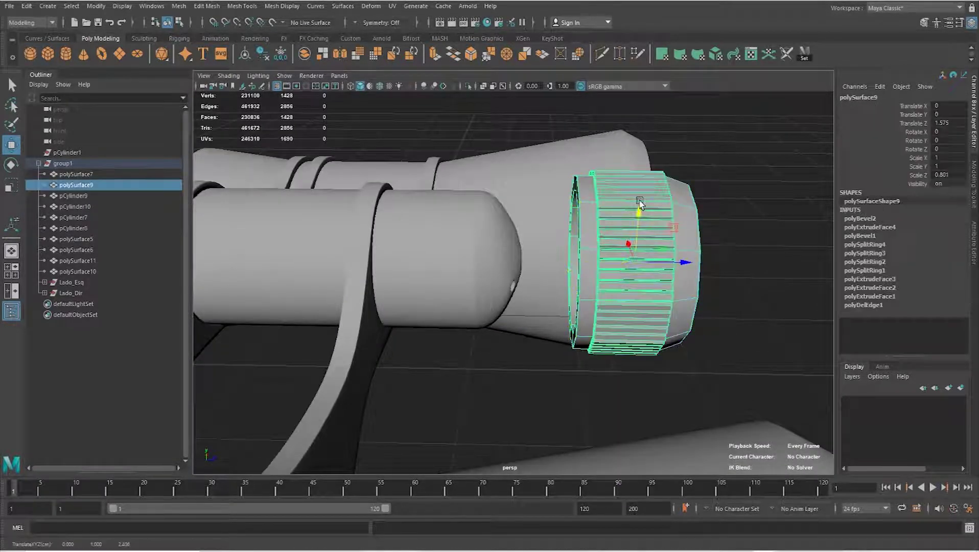
- Orbit out over the whole binoculars and reselect the focus wheel
{"action": "mouse_move", "coordinate": [636, 207]}
{"action": "left_mouse_down", "text": "alt"}
{"action": "mouse_move", "coordinate": [531, 258]}
{"action": "mouse_move", "coordinate": [487, 265]}
{"action": "left_mouse_up", "text": "alt"}
{"action": "left_click", "coordinate": [465, 334]}
{"action": "mouse_move", "coordinate": [465, 334]}
{"action": "left_mouse_down", "text": "alt"}
{"action": "mouse_move", "coordinate": [432, 299]}
{"action": "mouse_move", "coordinate": [518, 340]}
{"action": "left_mouse_up", "text": "alt"}
{"action": "right_click_drag", "start_coordinate": [518, 340], "coordinate": [461, 306], "text": "alt"}
{"action": "mouse_move", "coordinate": [461, 306]}
{"action": "left_mouse_down", "text": "alt"}
{"action": "mouse_move", "coordinate": [443, 394]}
{"action": "mouse_move", "coordinate": [446, 368]}
{"action": "mouse_move", "coordinate": [518, 310]}
{"action": "mouse_move", "coordinate": [536, 310]}
{"action": "mouse_move", "coordinate": [507, 313]}
{"action": "mouse_move", "coordinate": [531, 306]}
{"action": "left_mouse_up", "text": "alt"}
{"action": "scroll", "coordinate": [507, 312], "scroll_direction": "up", "scroll_amount": 5}
{"action": "left_click", "coordinate": [541, 286]}
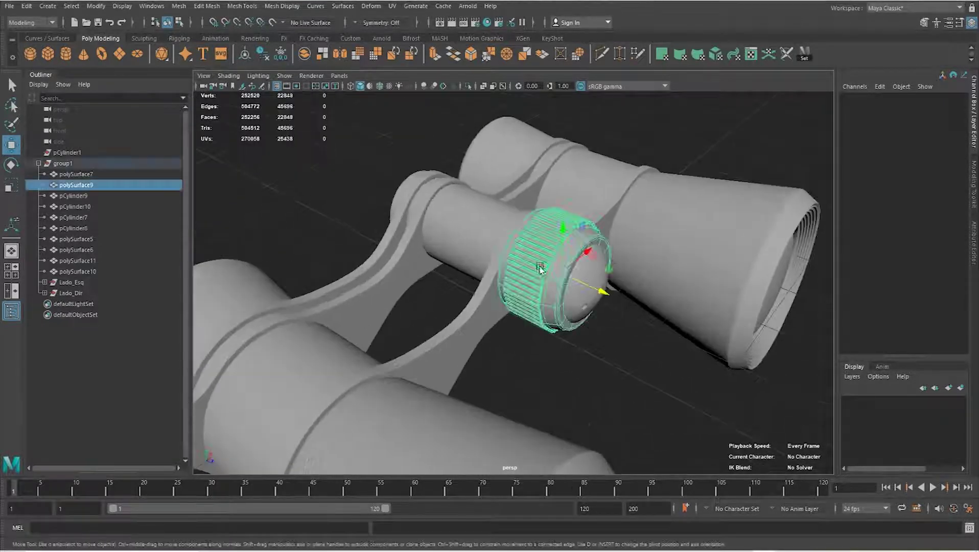
- Rename the focus wheel Ajuste_de_foco and the central tube Base_Central
{"action": "double_click", "coordinate": [81, 185]}
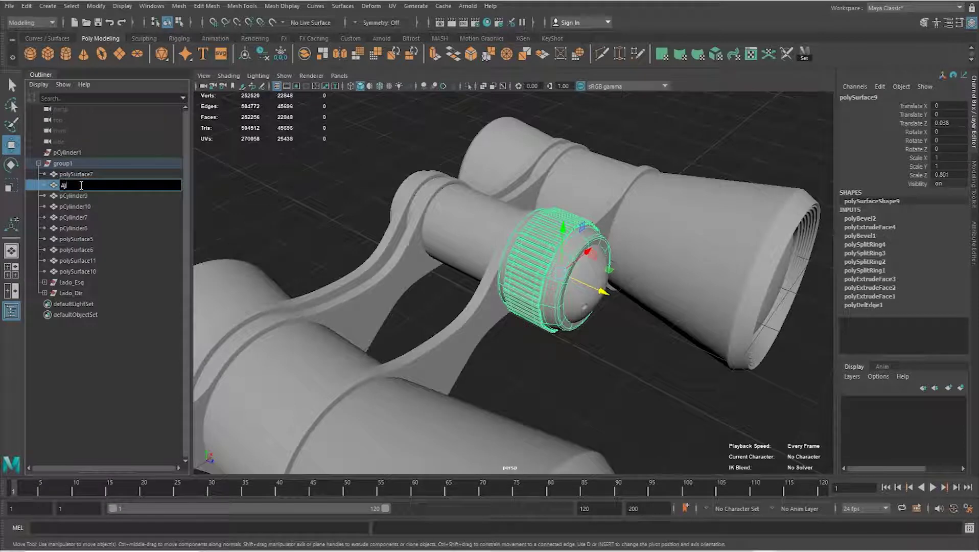
{"action": "type", "text": "uste"}
{"action": "key", "text": "Return"}
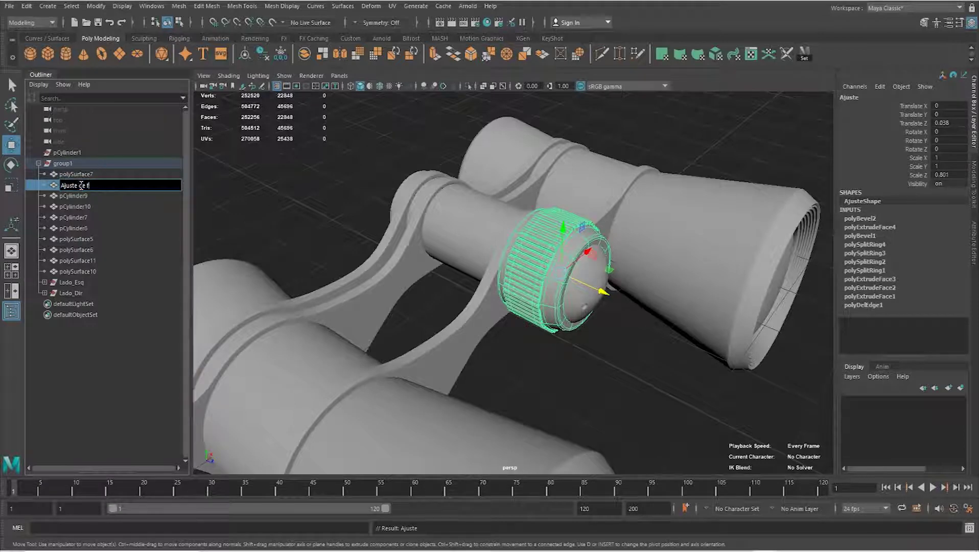
{"action": "key", "text": "Return"}
{"action": "left_click", "coordinate": [455, 237]}
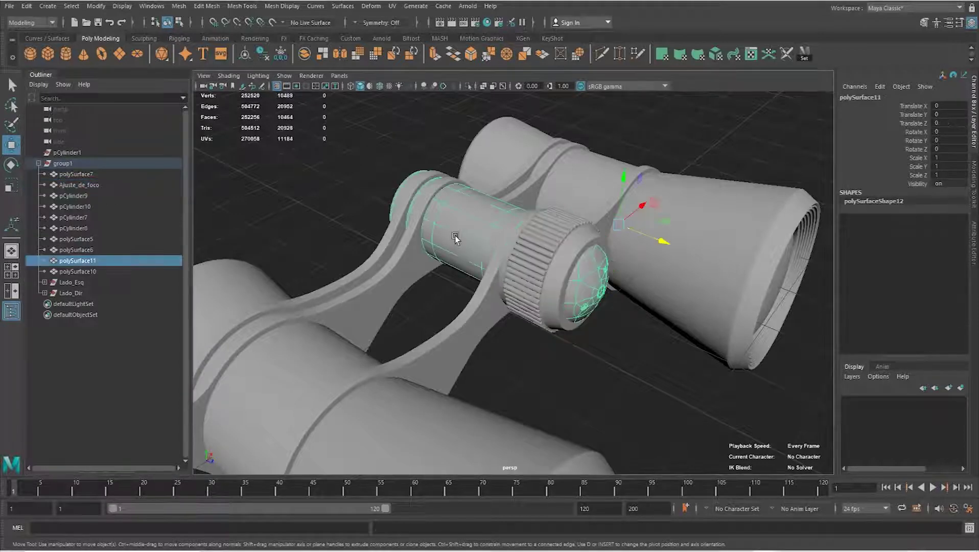
{"action": "double_click", "coordinate": [75, 262]}
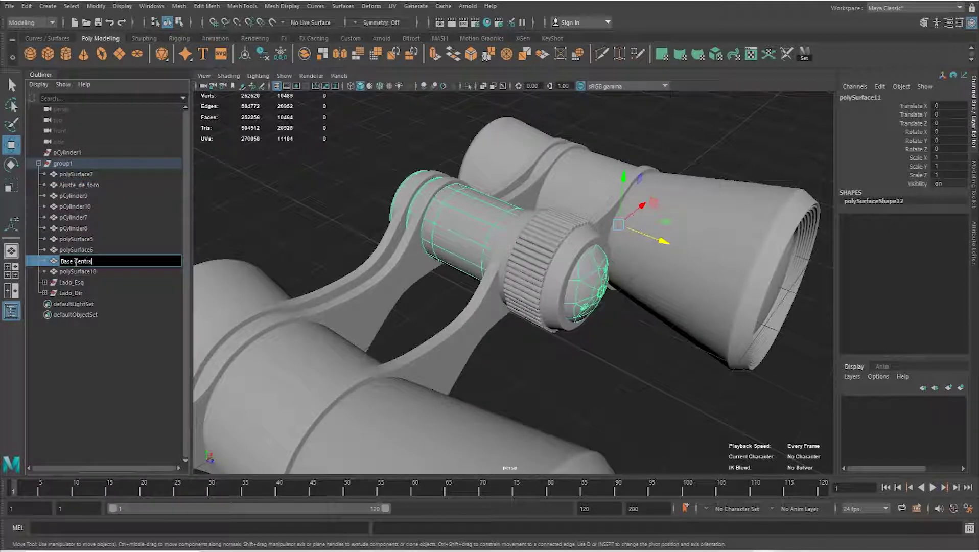
{"action": "type", "text": "l"}
{"action": "key", "text": "Return"}
- Rename the three bridge straps Aste_01, Aste_02 and Aste_03
{"action": "left_click", "coordinate": [291, 323]}
{"action": "double_click", "coordinate": [87, 238]}
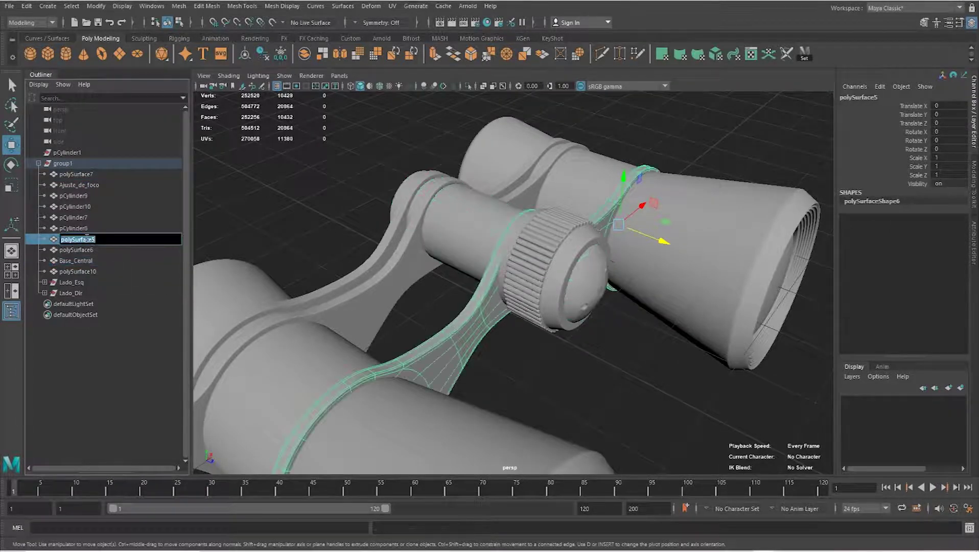
{"action": "type", "text": "Aste_01"}
{"action": "key", "text": "Return"}
{"action": "left_click", "coordinate": [368, 301]}
{"action": "double_click", "coordinate": [72, 250]}
{"action": "type", "text": "Aste_02"}
{"action": "key", "text": "Return"}
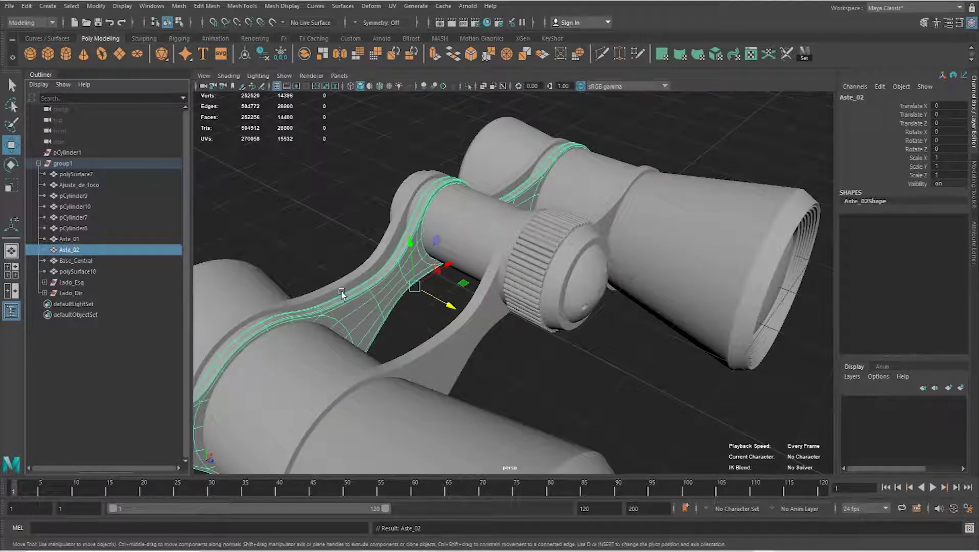
{"action": "left_click", "coordinate": [329, 286]}
{"action": "double_click", "coordinate": [85, 175]}
{"action": "type", "text": "Aste_03"}
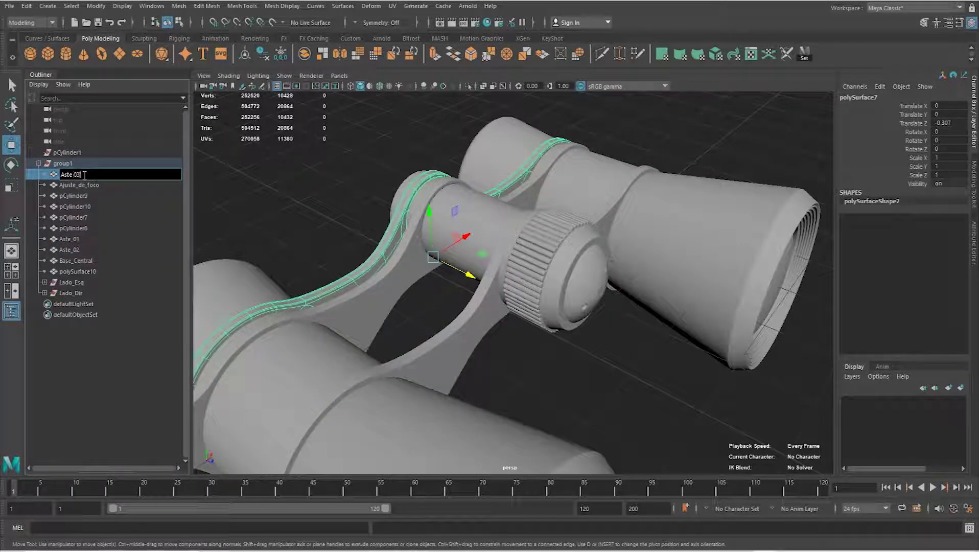
{"action": "key", "text": "Return"}
- Rename the long cylinder Manopla and the short cylinder Base_Manopla
{"action": "left_click", "coordinate": [73, 217]}
{"action": "mouse_move", "coordinate": [286, 266]}
{"action": "left_mouse_down", "text": "alt"}
{"action": "mouse_move", "coordinate": [329, 310]}
{"action": "mouse_move", "coordinate": [317, 323]}
{"action": "left_mouse_up", "text": "alt"}
{"action": "double_click", "coordinate": [83, 218]}
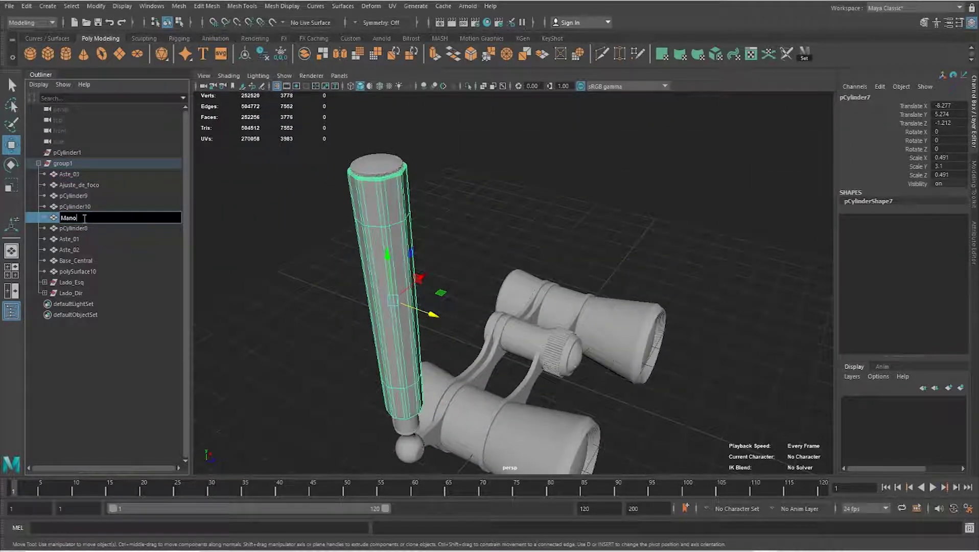
{"action": "type", "text": "pla"}
{"action": "key", "text": "Return"}
{"action": "left_click", "coordinate": [75, 231]}
{"action": "key", "text": "f"}
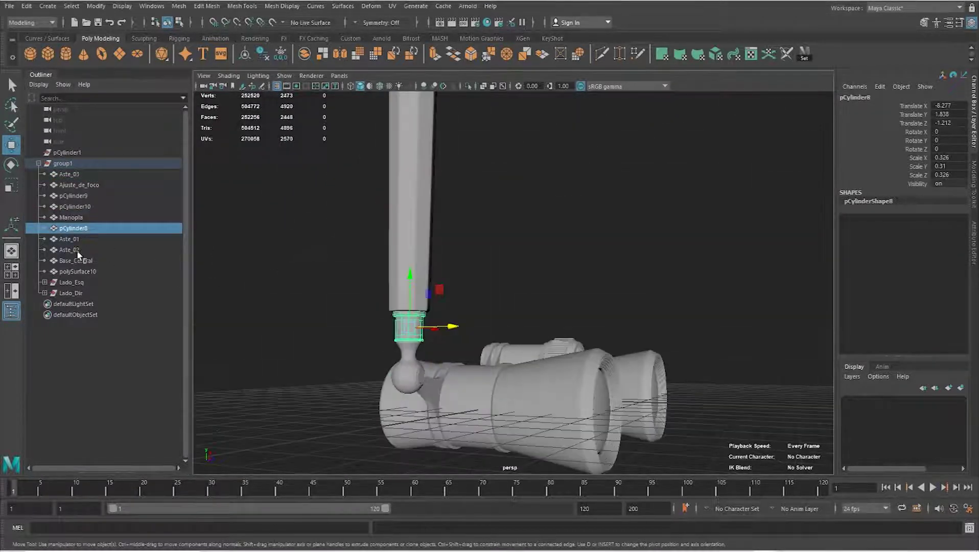
{"action": "double_click", "coordinate": [80, 229]}
{"action": "type", "text": "Base Manopla"}
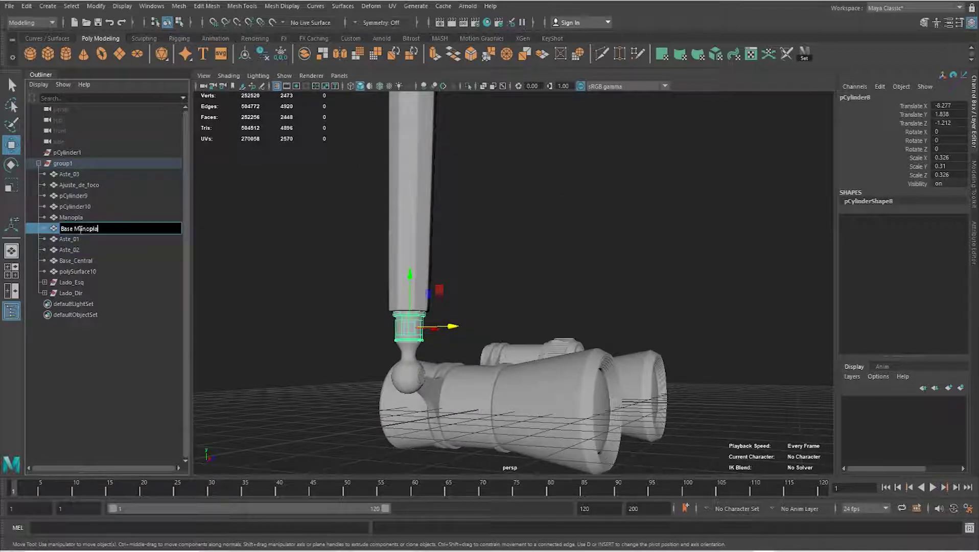
{"action": "key", "text": "Return"}
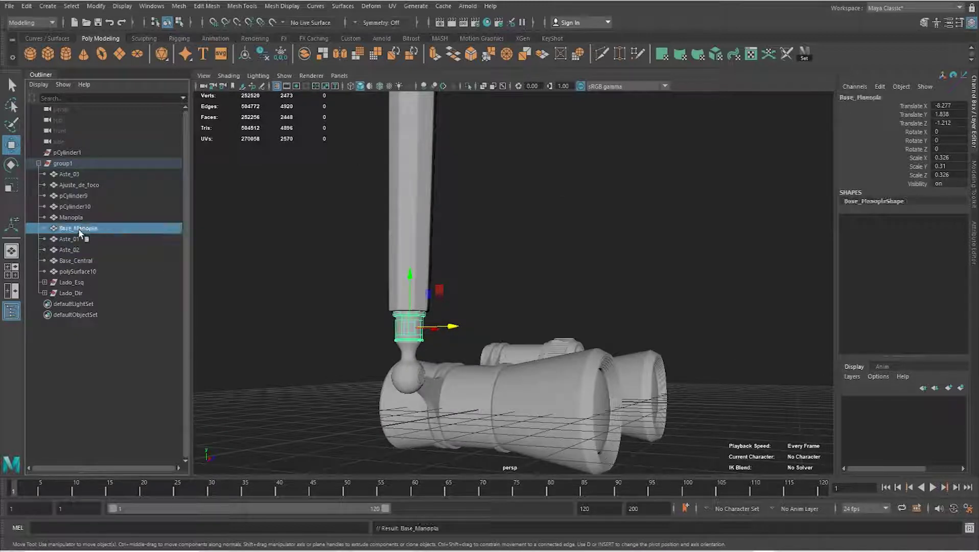
- Rename pCylinder9 to Movimentador and pCylinder10 to Cupula_Manopla
{"action": "left_click", "coordinate": [105, 197]}
{"action": "double_click", "coordinate": [84, 197]}
{"action": "type", "text": "Movimentac"}
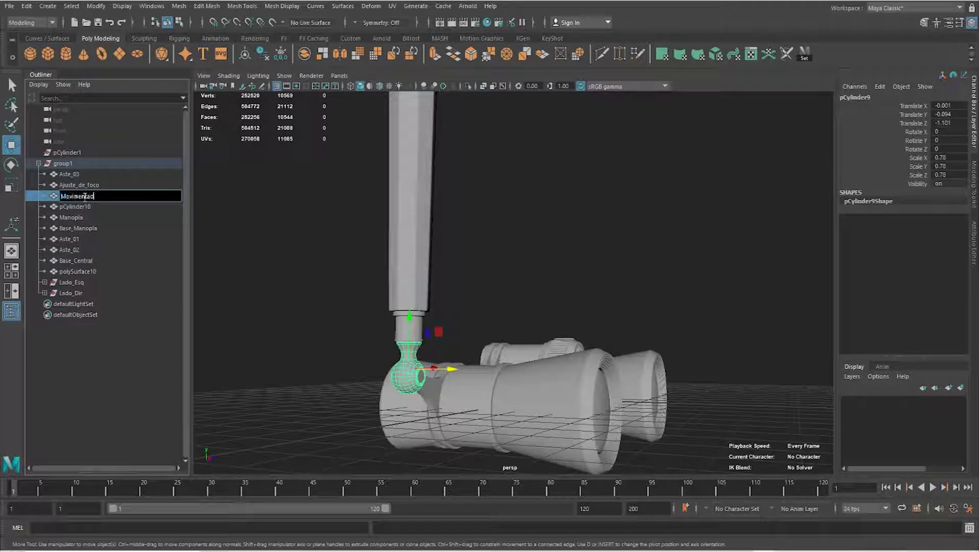
{"action": "type", "text": "or"}
{"action": "key", "text": "Return"}
{"action": "left_click", "coordinate": [85, 207]}
{"action": "key", "text": "f"}
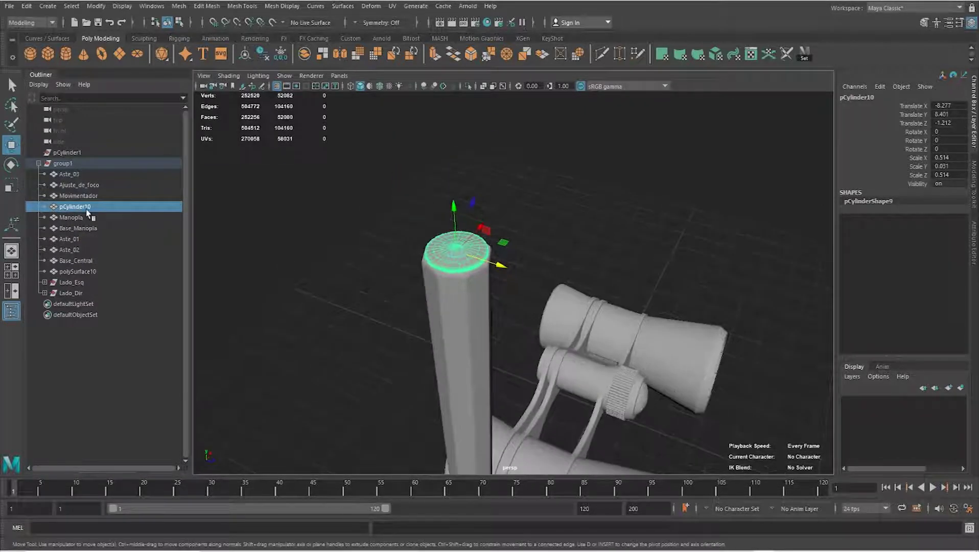
{"action": "double_click", "coordinate": [76, 207]}
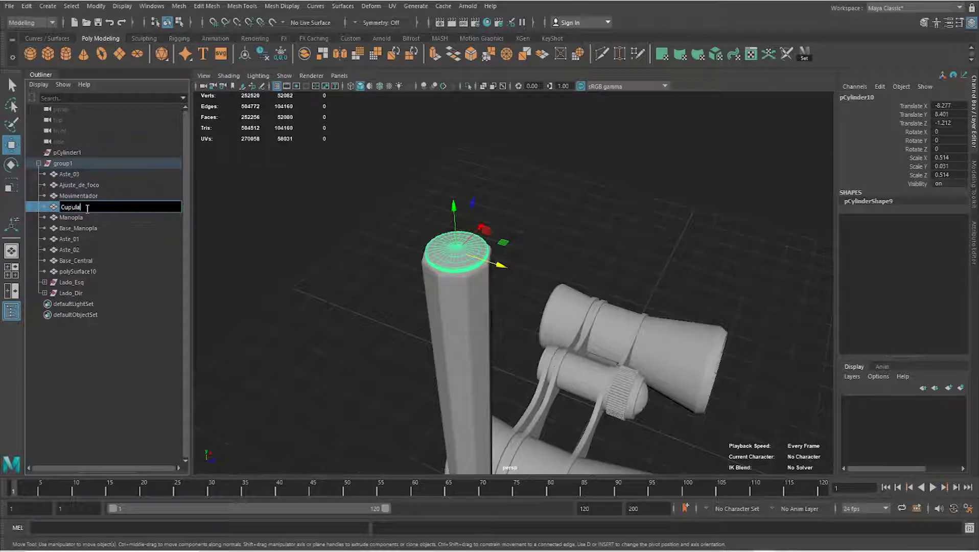
{"action": "type", "text": "_Manopla"}
{"action": "key", "text": "Return"}
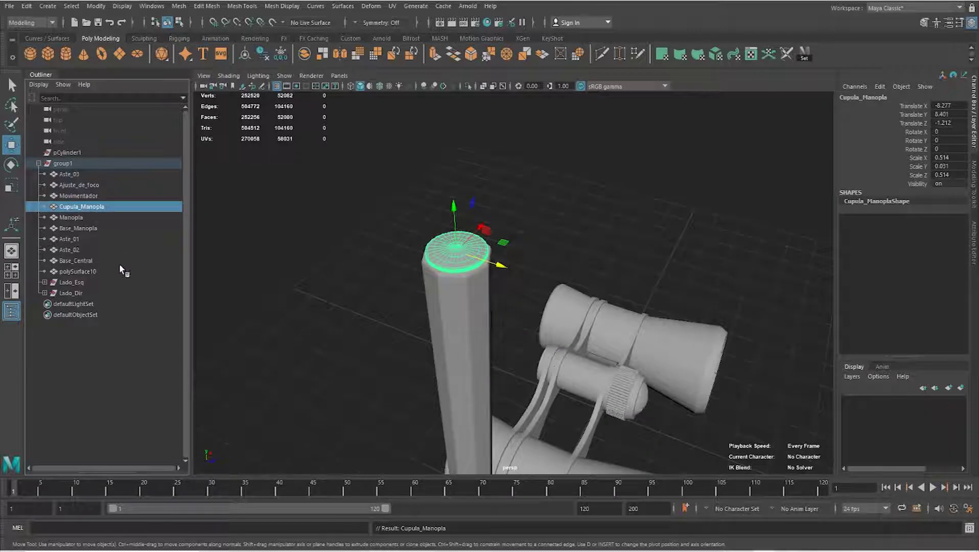
- Rename polySurface10 to Parafuso and begin renaming group1
{"action": "left_click", "coordinate": [95, 272]}
{"action": "key", "text": "f"}
{"action": "double_click", "coordinate": [94, 272]}
{"action": "type", "text": "Parafuso"}
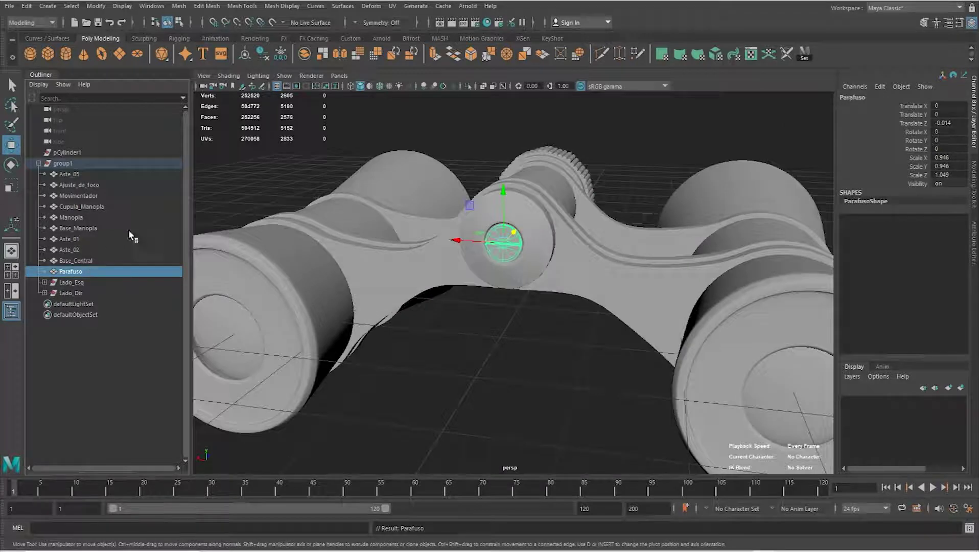
{"action": "double_click", "coordinate": [66, 165]}
{"action": "type", "text": "BINOCULO"}
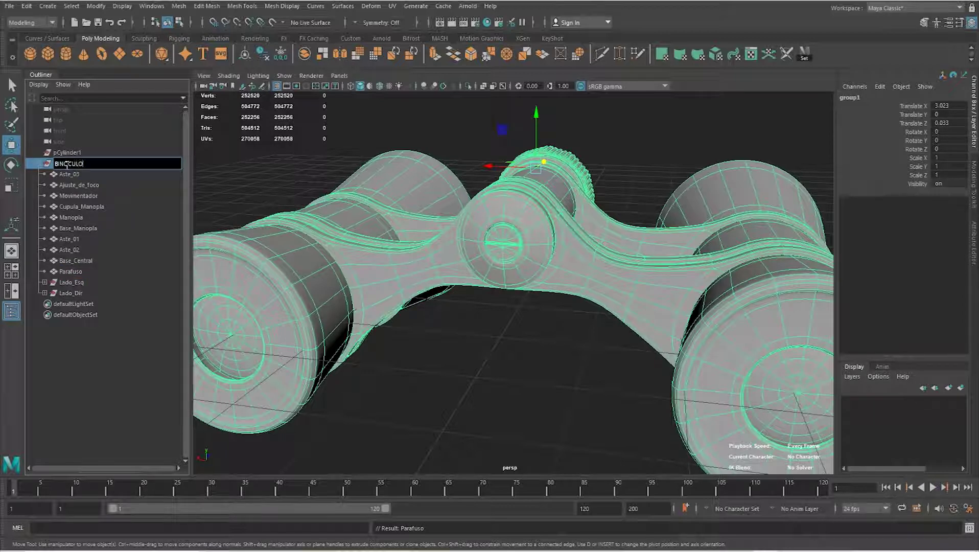
- Name the group BINOCULO, collapse it and reselect it
{"action": "key", "text": "Return"}
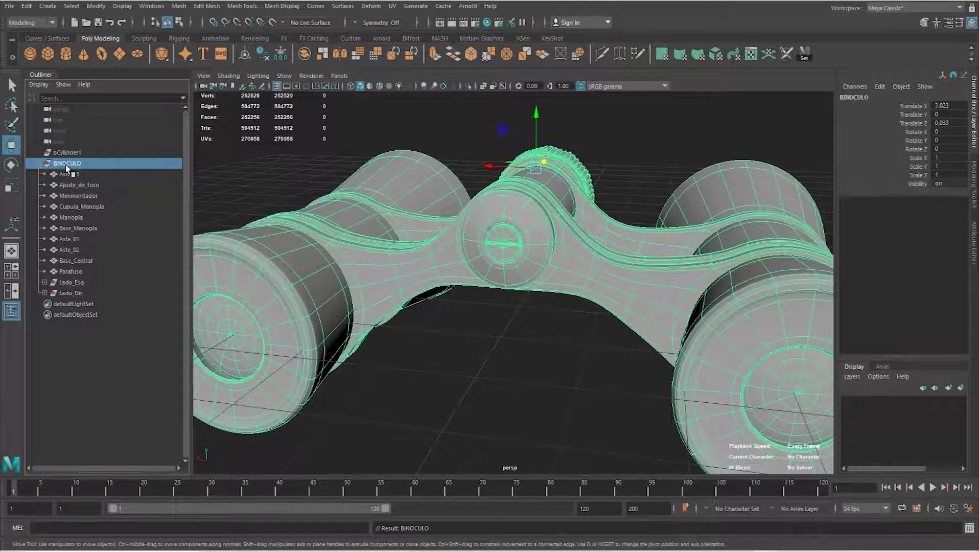
{"action": "left_click", "coordinate": [38, 163]}
{"action": "scroll", "coordinate": [360, 251], "scroll_direction": "down", "scroll_amount": 5}
{"action": "mouse_move", "coordinate": [452, 294]}
{"action": "left_mouse_down", "text": "alt"}
{"action": "mouse_move", "coordinate": [427, 292]}
{"action": "mouse_move", "coordinate": [475, 292]}
{"action": "left_mouse_up", "text": "alt"}
{"action": "left_click", "coordinate": [67, 152]}
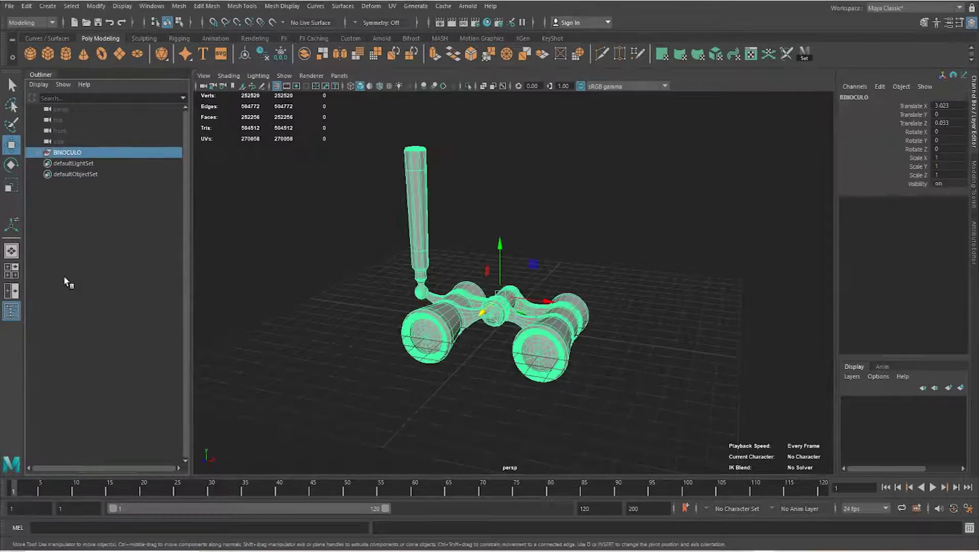
- In the front view, raise the BINOCULO group about 1.306 units along Y
{"action": "left_click", "coordinate": [14, 275]}
{"action": "key", "text": "space"}
{"action": "key", "text": "space"}
{"action": "key", "text": "space"}
{"action": "scroll", "coordinate": [444, 342], "scroll_direction": "down", "scroll_amount": 5}
{"action": "scroll", "coordinate": [505, 255], "scroll_direction": "down", "scroll_amount": 2}
{"action": "left_click_drag", "start_coordinate": [524, 181], "coordinate": [519, 110]}
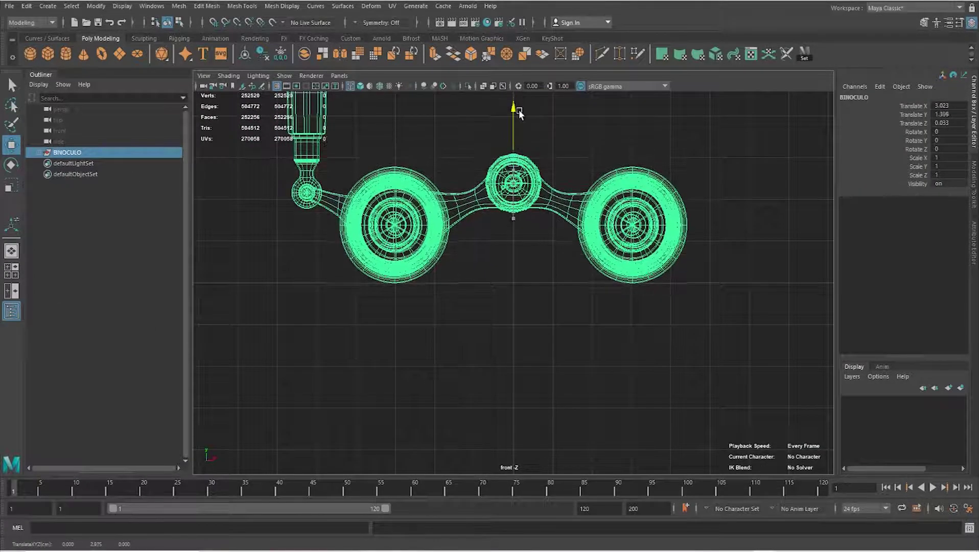
{"action": "key", "text": "space"}
{"action": "key", "text": "space"}
{"action": "left_click", "coordinate": [623, 225]}
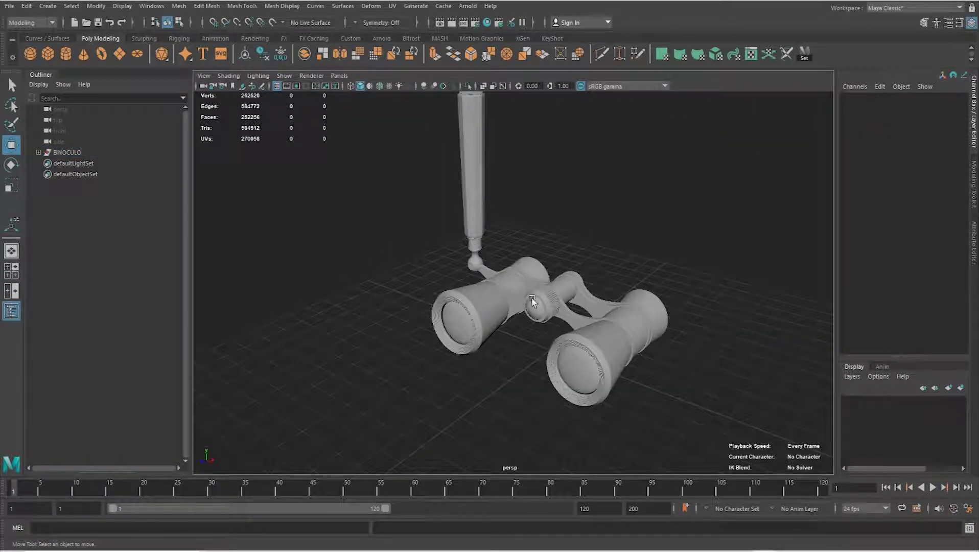
- Isolate Ajuste_de_foco with smooth preview off and scale its inner edge loop
{"action": "scroll", "coordinate": [531, 318], "scroll_direction": "up", "scroll_amount": 2}
{"action": "scroll", "coordinate": [587, 312], "scroll_direction": "up", "scroll_amount": 6}
{"action": "left_click", "coordinate": [592, 317]}
{"action": "mouse_move", "coordinate": [590, 318]}
{"action": "left_mouse_down", "text": "alt"}
{"action": "mouse_move", "coordinate": [552, 327]}
{"action": "mouse_move", "coordinate": [498, 308]}
{"action": "mouse_move", "coordinate": [592, 295]}
{"action": "mouse_move", "coordinate": [557, 320]}
{"action": "left_mouse_up", "text": "alt"}
{"action": "key", "text": "ctrl+1"}
{"action": "key", "text": "1"}
{"action": "scroll", "coordinate": [562, 312], "scroll_direction": "up", "scroll_amount": 3}
{"action": "scroll", "coordinate": [575, 314], "scroll_direction": "up", "scroll_amount": 2}
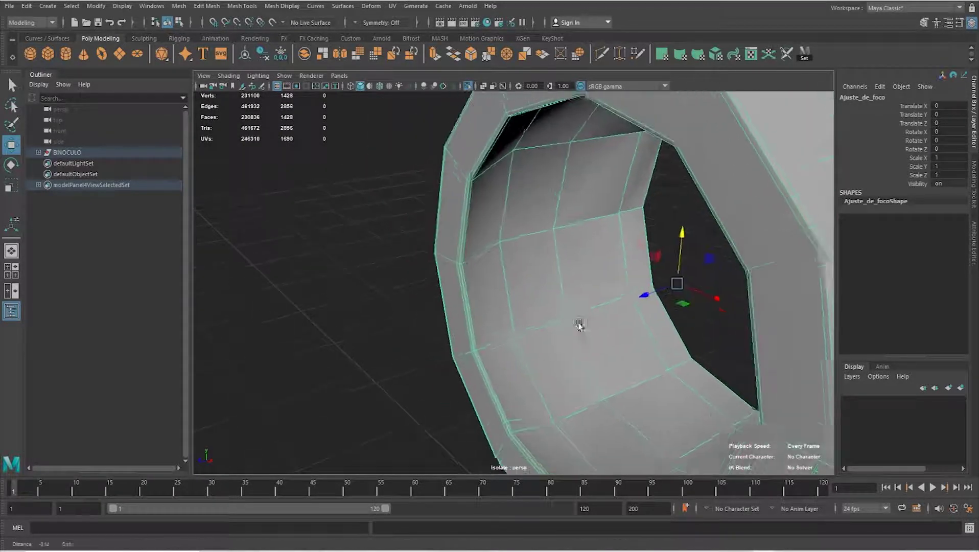
{"action": "scroll", "coordinate": [557, 323], "scroll_direction": "up", "scroll_amount": 2}
{"action": "right_click_drag", "start_coordinate": [479, 256], "coordinate": [480, 225]}
{"action": "double_click", "coordinate": [478, 228]}
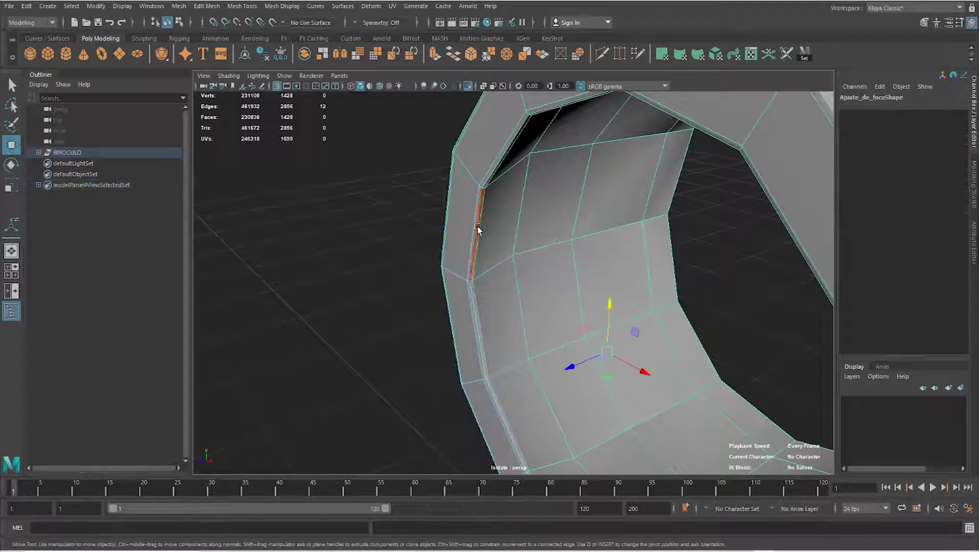
{"action": "key", "text": "r"}
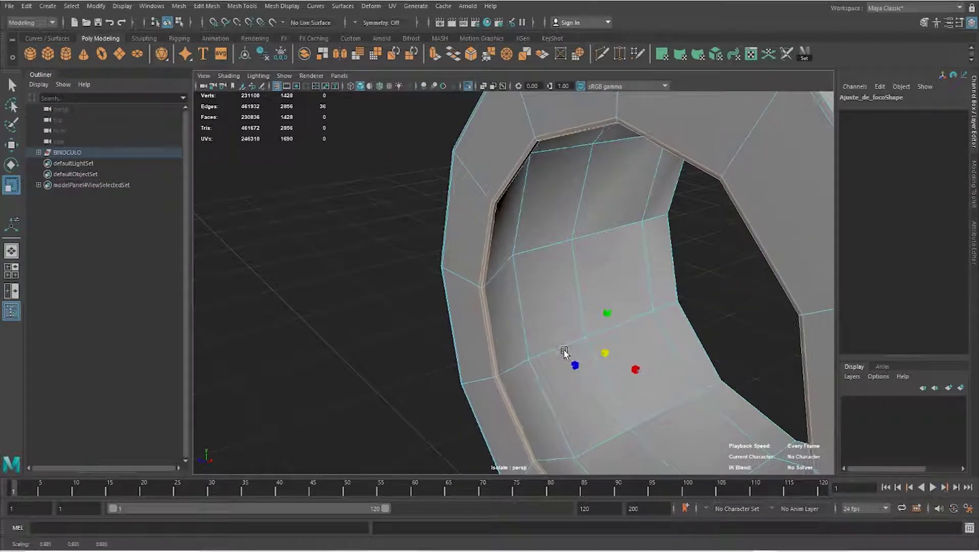
- Move the focus knob's lens disc back along Z so it sits recessed in the ring
{"action": "scroll", "coordinate": [502, 313], "scroll_direction": "down", "scroll_amount": 5}
{"action": "scroll", "coordinate": [502, 312], "scroll_direction": "up", "scroll_amount": 4}
{"action": "left_click_drag", "start_coordinate": [623, 312], "coordinate": [559, 313], "text": "alt"}
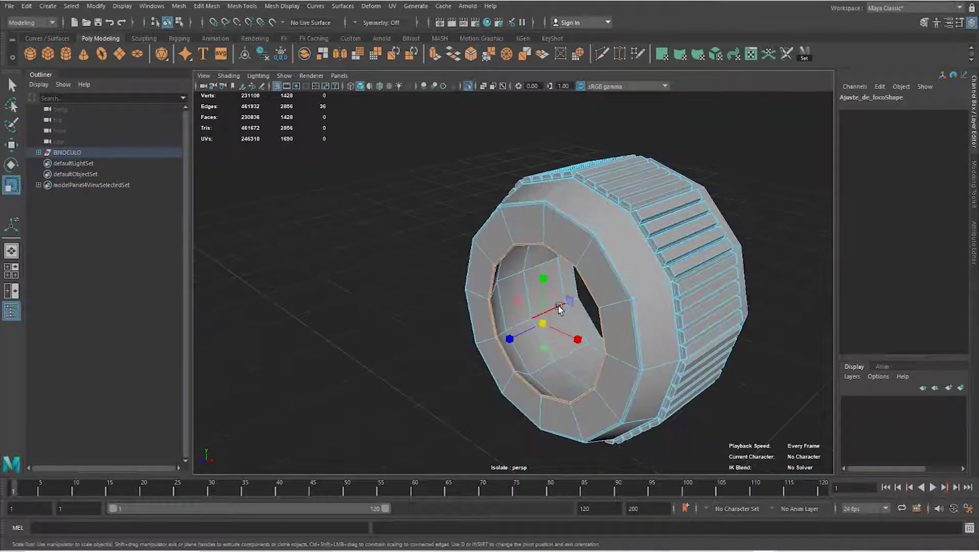
{"action": "key", "text": "ctrl+1"}
{"action": "scroll", "coordinate": [550, 312], "scroll_direction": "down", "scroll_amount": 2}
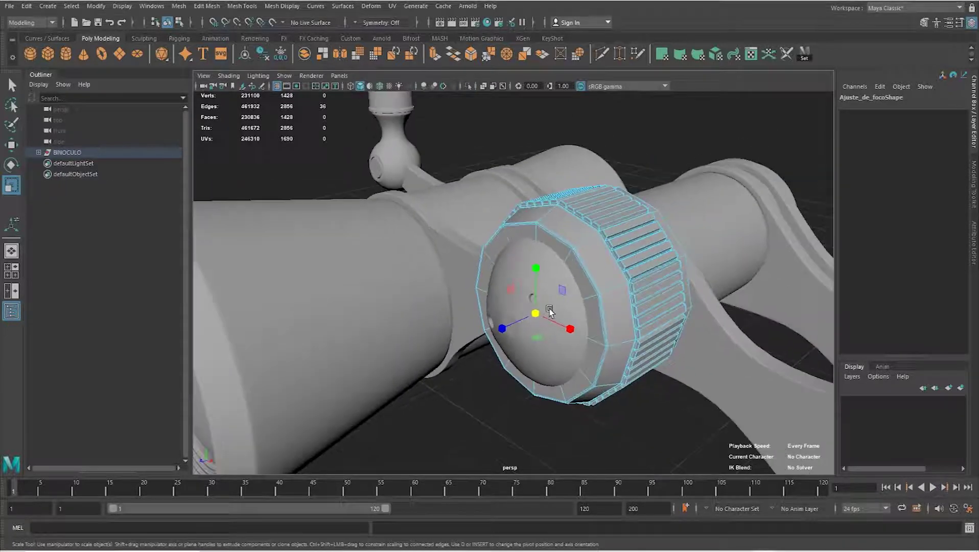
{"action": "mouse_move", "coordinate": [550, 312]}
{"action": "left_mouse_down", "text": "alt"}
{"action": "mouse_move", "coordinate": [530, 310]}
{"action": "mouse_move", "coordinate": [544, 286]}
{"action": "mouse_move", "coordinate": [479, 286]}
{"action": "mouse_move", "coordinate": [499, 287]}
{"action": "left_mouse_up", "text": "alt"}
{"action": "scroll", "coordinate": [599, 288], "scroll_direction": "up", "scroll_amount": 3}
{"action": "scroll", "coordinate": [604, 256], "scroll_direction": "up", "scroll_amount": 2}
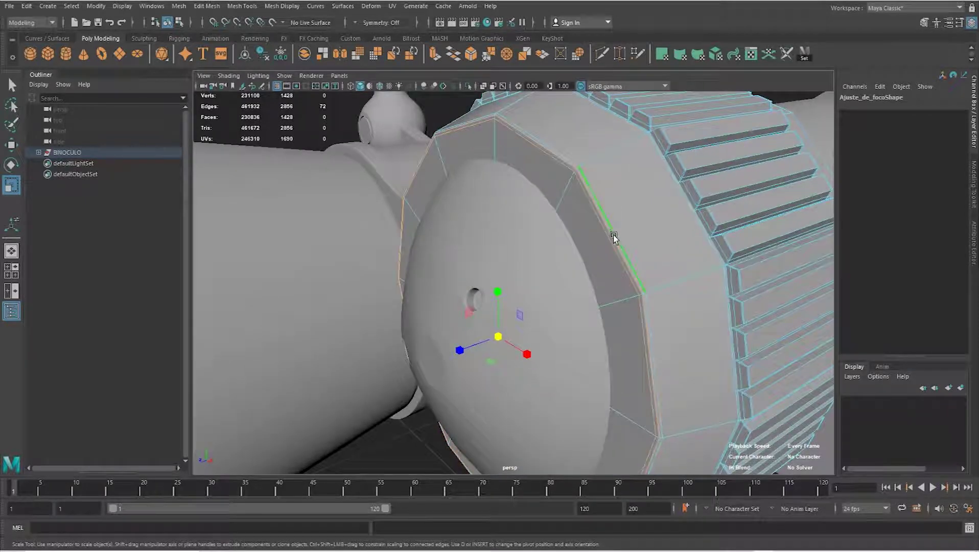
{"action": "key", "text": "w"}
{"action": "left_click_drag", "start_coordinate": [459, 350], "coordinate": [428, 358]}
- Leave component mode and review the whole binoculars, selecting the lower barrel
{"action": "right_click_drag", "start_coordinate": [489, 264], "coordinate": [537, 247]}
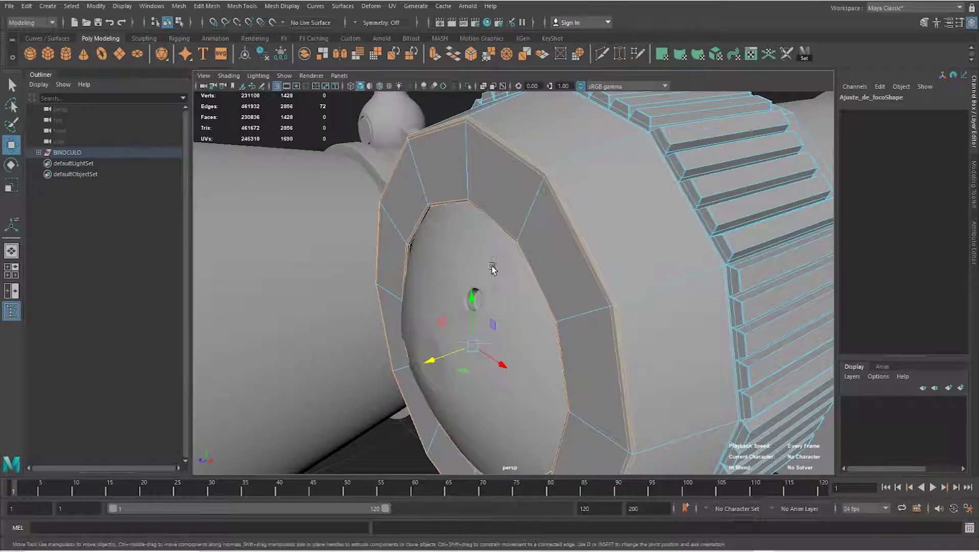
{"action": "key", "text": "f"}
{"action": "scroll", "coordinate": [582, 214], "scroll_direction": "up", "scroll_amount": 3}
{"action": "left_click", "coordinate": [627, 230]}
{"action": "left_click", "coordinate": [572, 389]}
{"action": "scroll", "coordinate": [507, 345], "scroll_direction": "down", "scroll_amount": 5}
{"action": "scroll", "coordinate": [546, 361], "scroll_direction": "down", "scroll_amount": 2}
{"action": "scroll", "coordinate": [546, 361], "scroll_direction": "down", "scroll_amount": 3}
{"action": "mouse_move", "coordinate": [459, 350]}
{"action": "left_mouse_down", "text": "alt"}
{"action": "mouse_move", "coordinate": [448, 352]}
{"action": "mouse_move", "coordinate": [464, 351]}
{"action": "mouse_move", "coordinate": [476, 284]}
{"action": "left_mouse_up", "text": "alt"}
{"action": "scroll", "coordinate": [476, 292], "scroll_direction": "up", "scroll_amount": 3}
{"action": "left_click", "coordinate": [443, 316]}
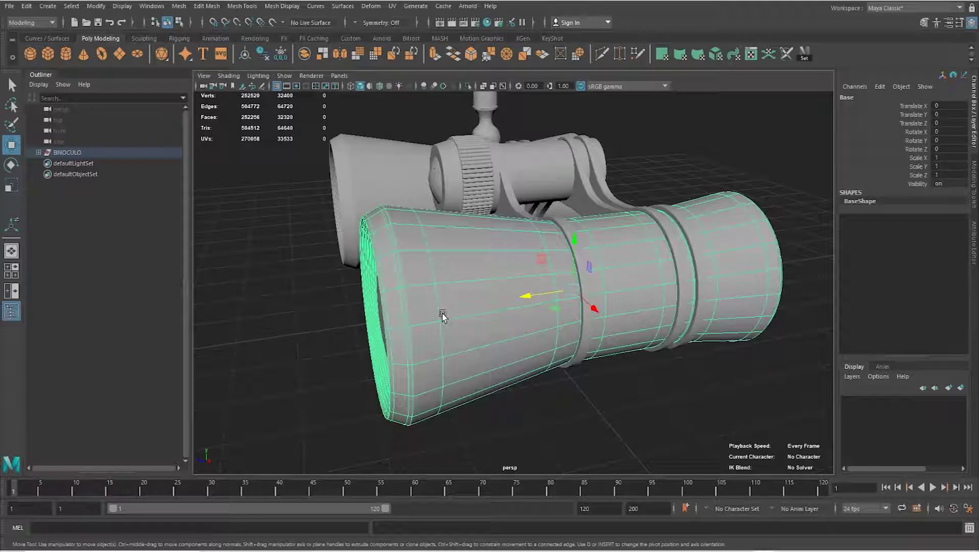
- Split a new edge ring near the barrel's top and scale the loop inward
{"action": "scroll", "coordinate": [420, 239], "scroll_direction": "up", "scroll_amount": 4}
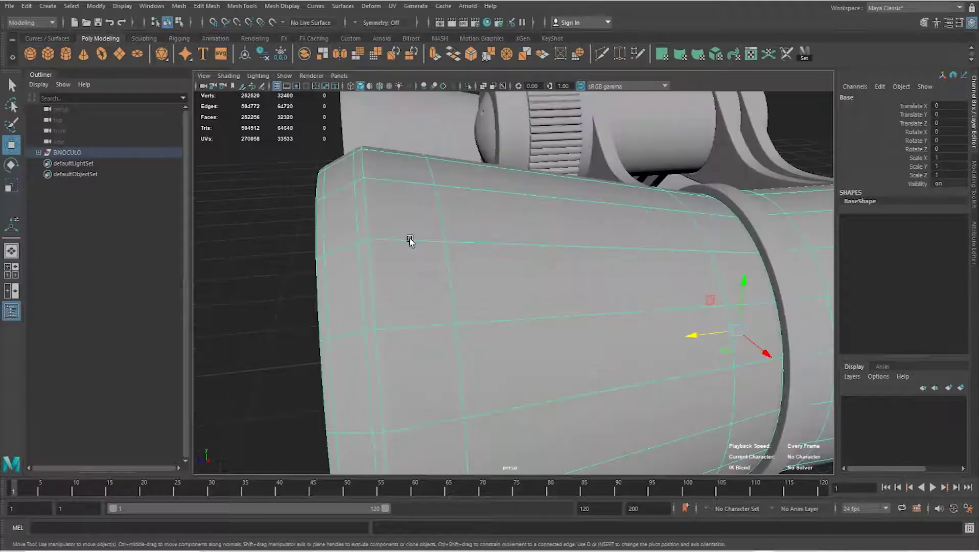
{"action": "right_click", "coordinate": [408, 239], "text": "shift"}
{"action": "left_click", "coordinate": [341, 255]}
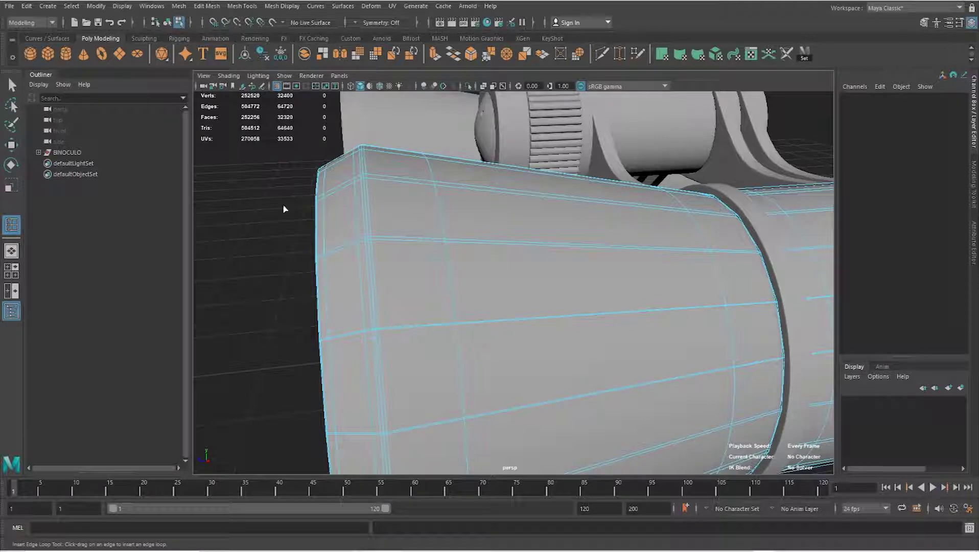
{"action": "key", "text": "q"}
{"action": "left_click", "coordinate": [399, 181]}
{"action": "right_click", "coordinate": [399, 183], "text": "shift"}
{"action": "left_click", "coordinate": [398, 266]}
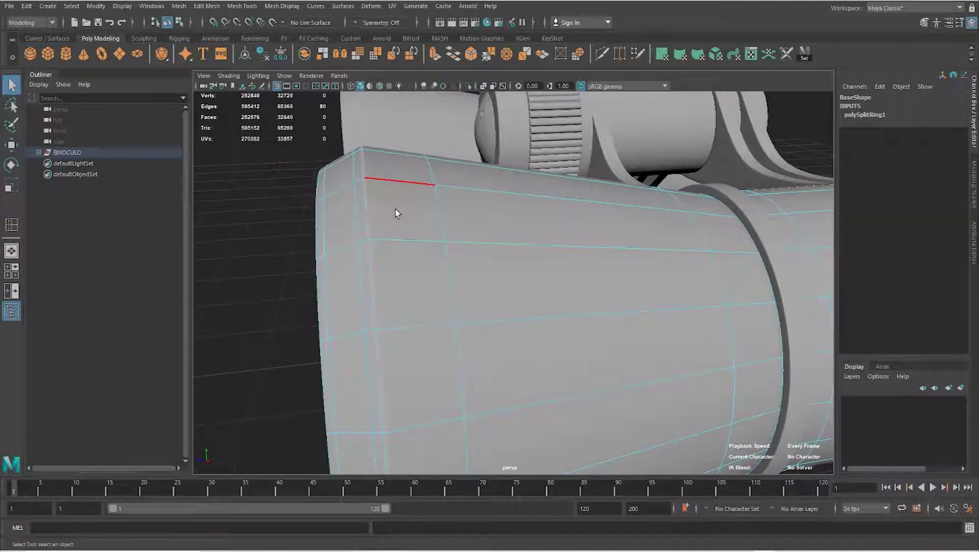
{"action": "key", "text": "r"}
{"action": "left_click_drag", "start_coordinate": [382, 372], "coordinate": [378, 375]}
- Deselect and orbit around both barrels to check the new loop
{"action": "mouse_move", "coordinate": [396, 350]}
{"action": "right_mouse_down", "text": "alt"}
{"action": "mouse_move", "coordinate": [376, 339]}
{"action": "mouse_move", "coordinate": [398, 312]}
{"action": "mouse_move", "coordinate": [430, 305]}
{"action": "mouse_move", "coordinate": [406, 306]}
{"action": "mouse_move", "coordinate": [407, 280]}
{"action": "mouse_move", "coordinate": [431, 293]}
{"action": "mouse_move", "coordinate": [424, 306]}
{"action": "right_mouse_up", "text": "alt"}
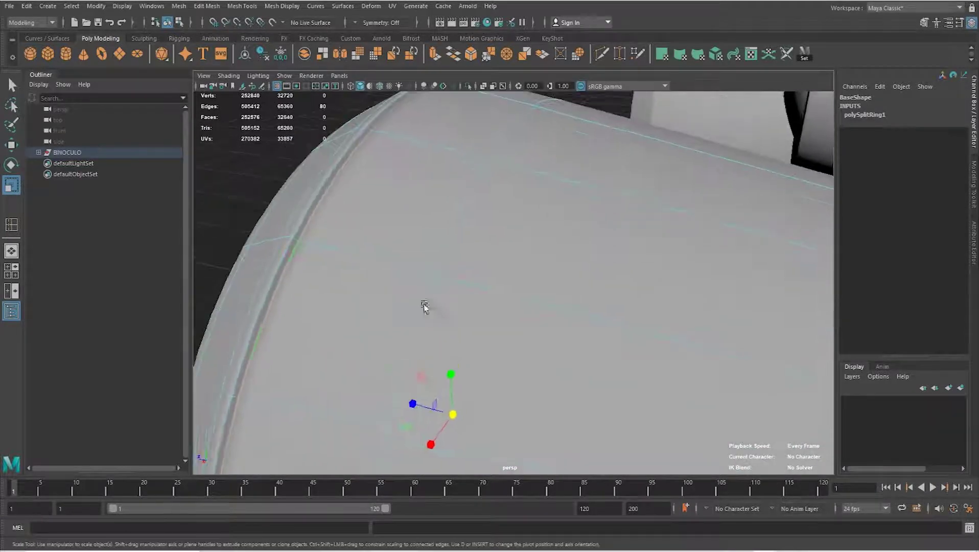
{"action": "key", "text": "F8"}
{"action": "left_click", "coordinate": [270, 166]}
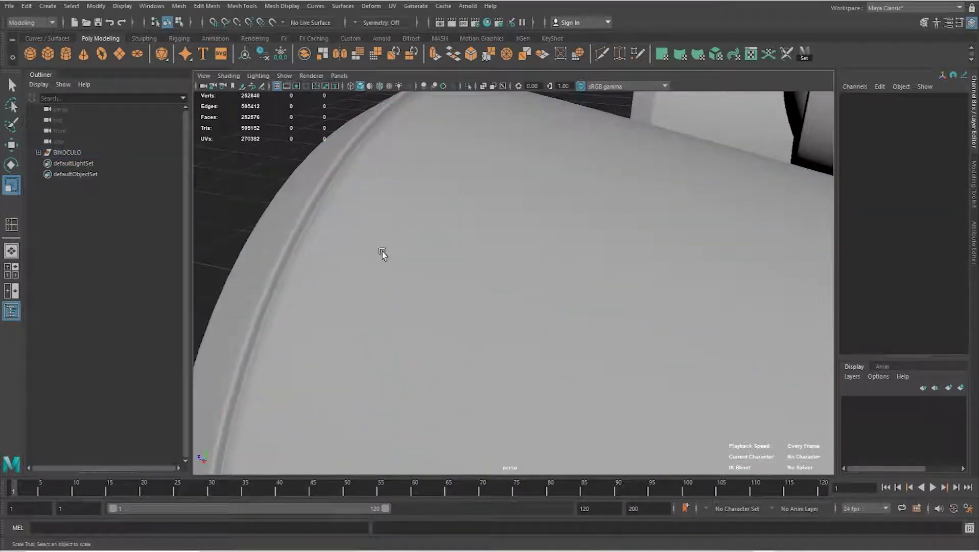
{"action": "right_click_drag", "start_coordinate": [382, 253], "coordinate": [364, 247], "text": "alt"}
{"action": "mouse_move", "coordinate": [364, 247]}
{"action": "left_mouse_down", "text": "alt"}
{"action": "mouse_move", "coordinate": [306, 240]}
{"action": "mouse_move", "coordinate": [404, 255]}
{"action": "mouse_move", "coordinate": [660, 264]}
{"action": "mouse_move", "coordinate": [482, 244]}
{"action": "left_mouse_up", "text": "alt"}
{"action": "scroll", "coordinate": [483, 244], "scroll_direction": "up", "scroll_amount": 5}
{"action": "scroll", "coordinate": [459, 240], "scroll_direction": "down", "scroll_amount": 2}
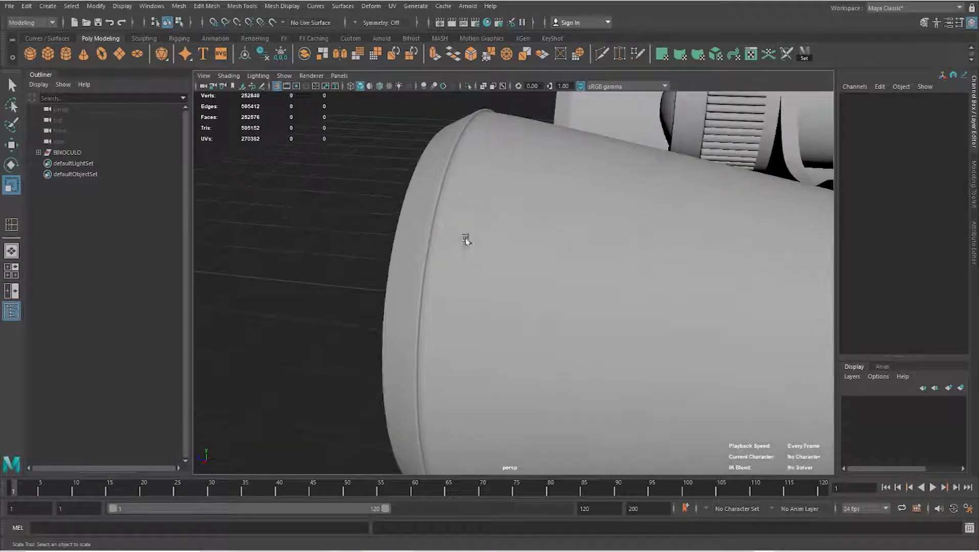
{"action": "left_click", "coordinate": [456, 234]}
{"action": "scroll", "coordinate": [435, 232], "scroll_direction": "down", "scroll_amount": 3}
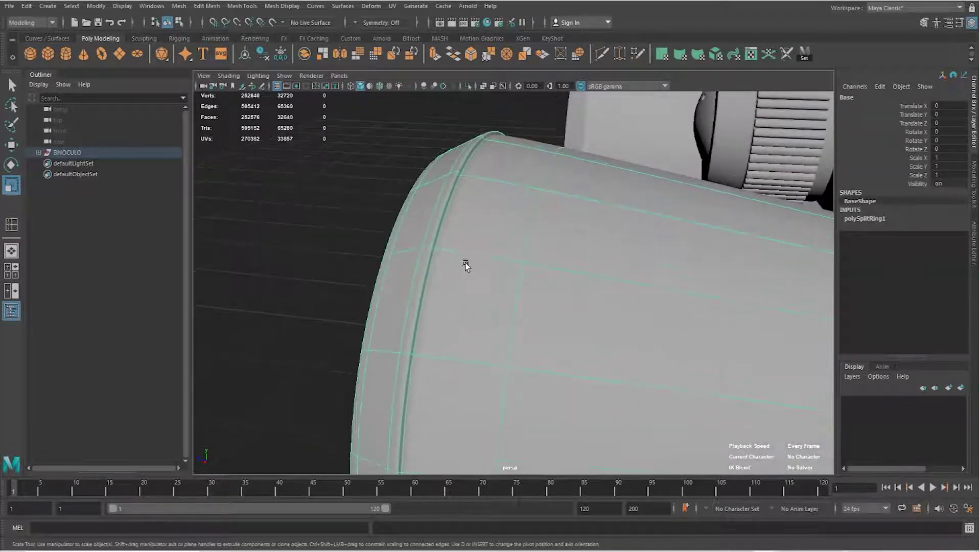
{"action": "left_click_drag", "start_coordinate": [568, 266], "coordinate": [472, 273], "text": "alt"}
{"action": "right_click_drag", "start_coordinate": [471, 273], "coordinate": [618, 255], "text": "alt"}
{"action": "mouse_move", "coordinate": [618, 255]}
{"action": "left_mouse_down", "text": "alt"}
{"action": "mouse_move", "coordinate": [430, 286]}
{"action": "mouse_move", "coordinate": [622, 273]}
{"action": "mouse_move", "coordinate": [557, 253]}
{"action": "mouse_move", "coordinate": [504, 268]}
{"action": "mouse_move", "coordinate": [494, 258]}
{"action": "left_mouse_up", "text": "alt"}
- Select a rim edge on Base and form a doubled groove near the rim
{"action": "left_click", "coordinate": [507, 234]}
{"action": "mouse_move", "coordinate": [507, 234]}
{"action": "right_mouse_down"}
{"action": "mouse_move", "coordinate": [508, 171]}
{"action": "mouse_move", "coordinate": [507, 198]}
{"action": "right_mouse_up"}
{"action": "left_click", "coordinate": [507, 171]}
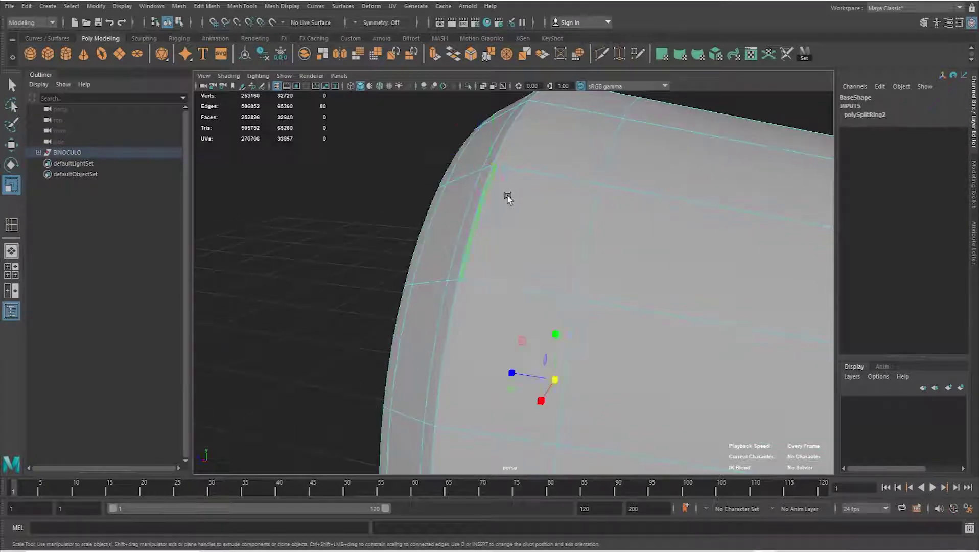
{"action": "left_click_drag", "start_coordinate": [557, 381], "coordinate": [546, 376], "text": "shift"}
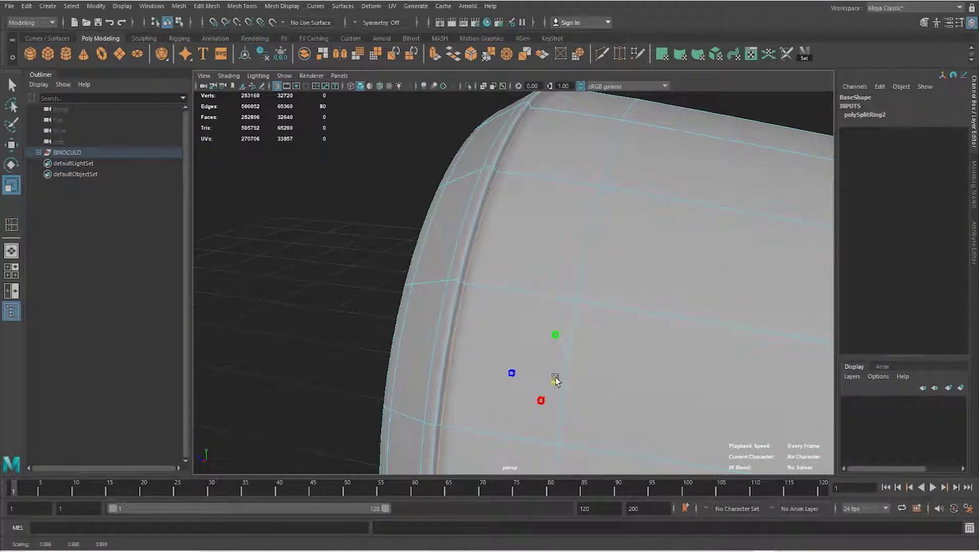
{"action": "key", "text": "F8"}
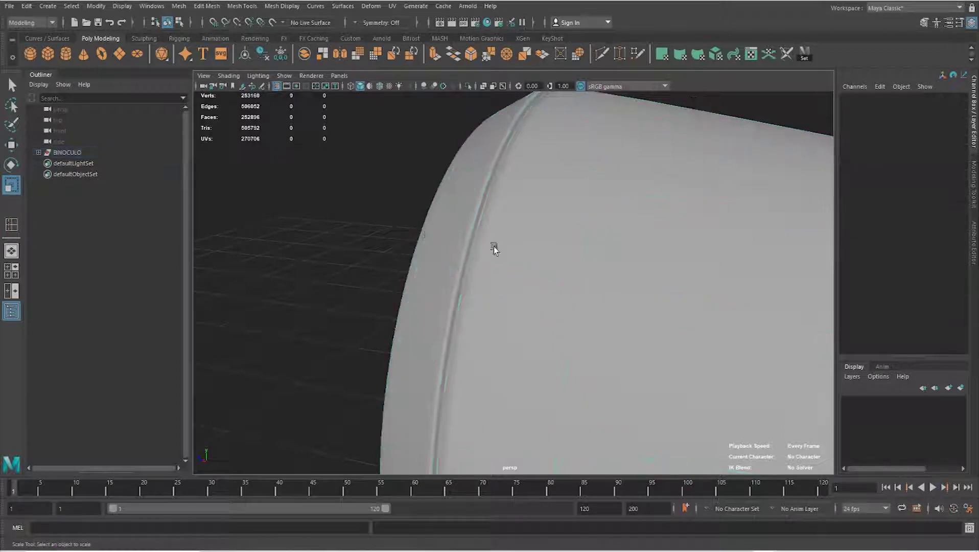
{"action": "scroll", "coordinate": [474, 239], "scroll_direction": "down", "scroll_amount": 5}
{"action": "scroll", "coordinate": [511, 256], "scroll_direction": "down", "scroll_amount": 5}
{"action": "scroll", "coordinate": [496, 258], "scroll_direction": "down", "scroll_amount": 5}
{"action": "scroll", "coordinate": [550, 253], "scroll_direction": "down", "scroll_amount": 3}
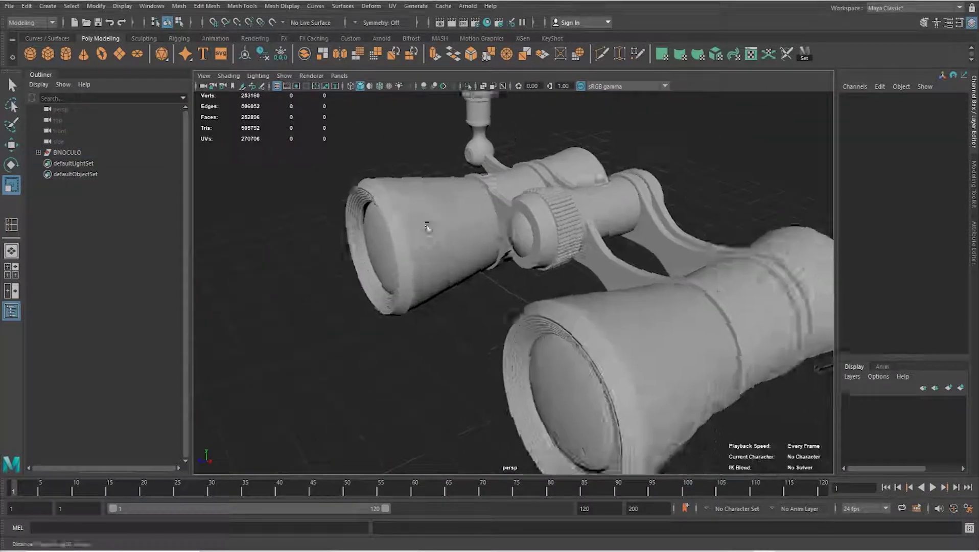
{"action": "mouse_move", "coordinate": [427, 226]}
{"action": "left_mouse_down", "text": "alt"}
{"action": "mouse_move", "coordinate": [389, 240]}
{"action": "mouse_move", "coordinate": [360, 225]}
{"action": "mouse_move", "coordinate": [373, 239]}
{"action": "mouse_move", "coordinate": [416, 223]}
{"action": "mouse_move", "coordinate": [456, 229]}
{"action": "left_mouse_up", "text": "alt"}
- Isolate both barrels and pick a single face on the lower barrel
{"action": "scroll", "coordinate": [475, 266], "scroll_direction": "up", "scroll_amount": 5}
{"action": "key", "text": "q"}
{"action": "left_click", "coordinate": [491, 307]}
{"action": "scroll", "coordinate": [491, 307], "scroll_direction": "down", "scroll_amount": 3}
{"action": "left_click", "coordinate": [438, 177], "text": "shift"}
{"action": "key", "text": "ctrl+1"}
{"action": "scroll", "coordinate": [452, 282], "scroll_direction": "up", "scroll_amount": 2}
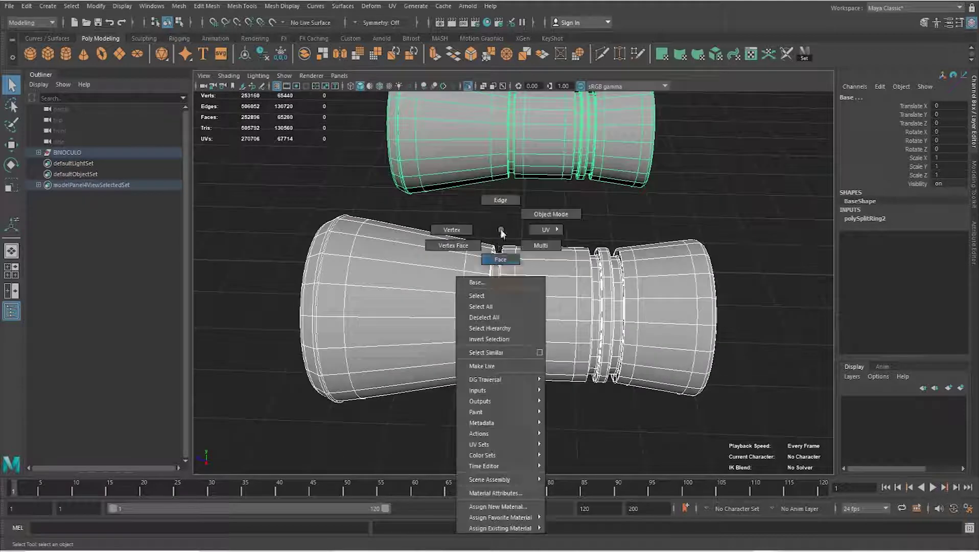
{"action": "right_click_drag", "start_coordinate": [496, 239], "coordinate": [500, 258]}
{"action": "left_click", "coordinate": [494, 277]}
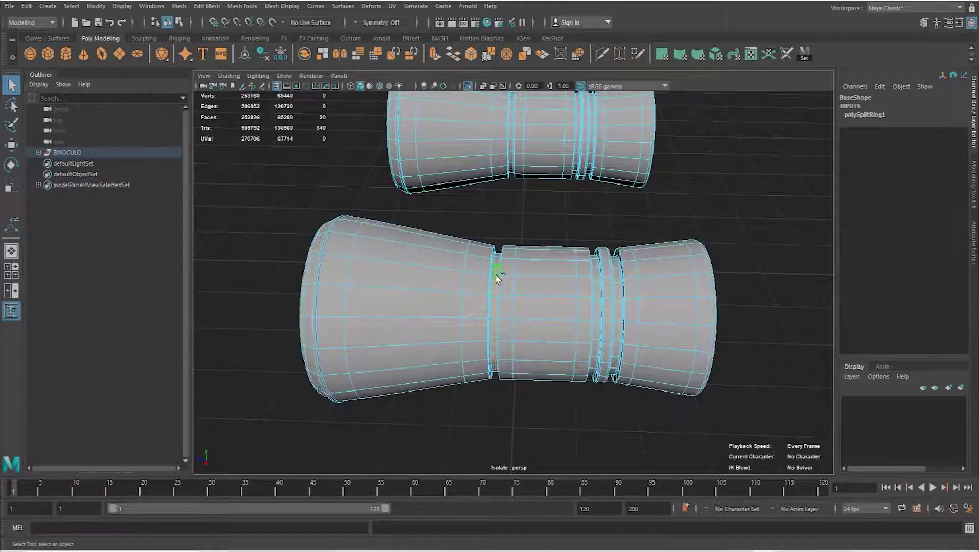
- Grow the face selection around the barrel's centre band and extract those faces
{"action": "scroll", "coordinate": [495, 275], "scroll_direction": "up", "scroll_amount": 3}
{"action": "scroll", "coordinate": [511, 306], "scroll_direction": "up", "scroll_amount": 2}
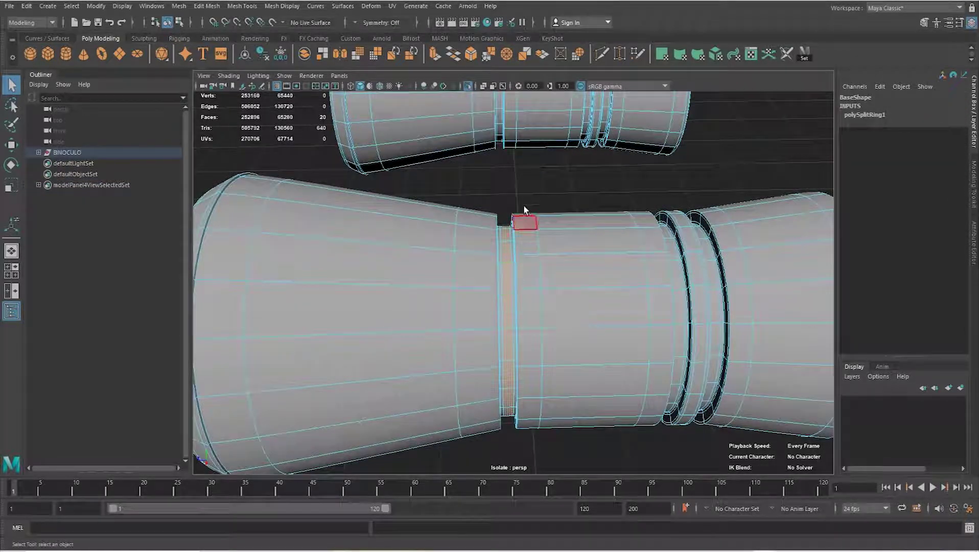
{"action": "scroll", "coordinate": [499, 242], "scroll_direction": "down", "scroll_amount": 5}
{"action": "scroll", "coordinate": [518, 271], "scroll_direction": "up", "scroll_amount": 3}
{"action": "scroll", "coordinate": [477, 296], "scroll_direction": "up", "scroll_amount": 3}
{"action": "right_click_drag", "start_coordinate": [477, 296], "coordinate": [513, 288], "text": "shift"}
{"action": "left_click", "coordinate": [513, 289]}
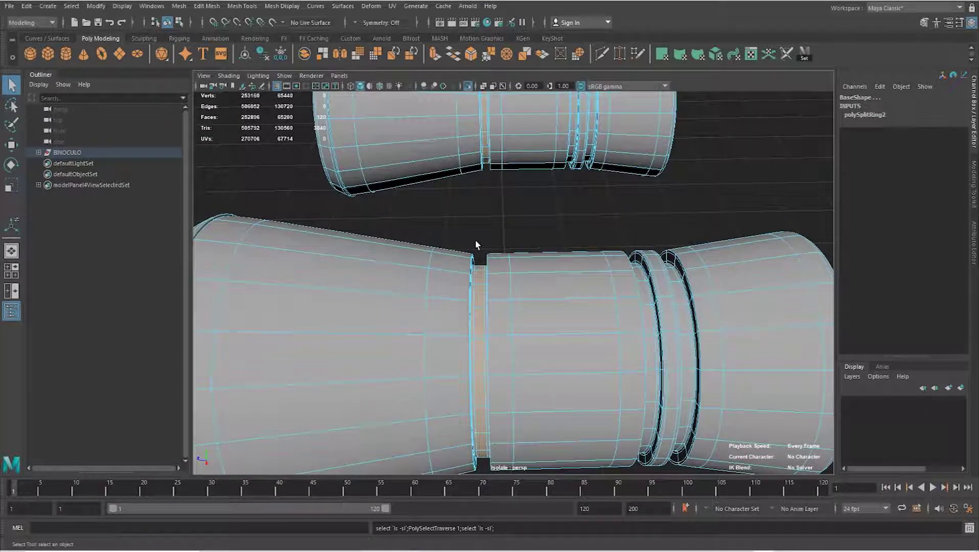
{"action": "key", "text": "shift+period"}
{"action": "key", "text": "shift+period"}
{"action": "key", "text": "shift+period"}
{"action": "key", "text": "shift+period"}
{"action": "key", "text": "shift+period"}
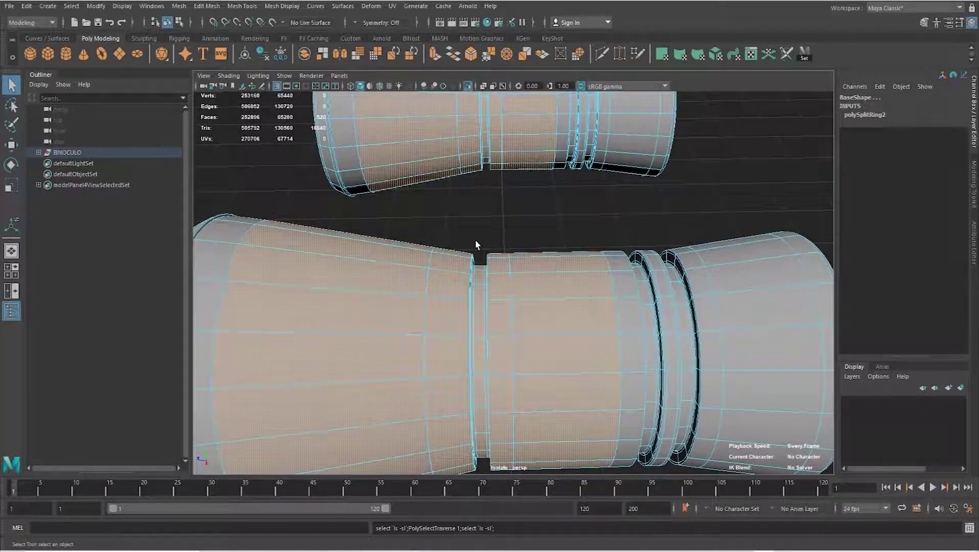
{"action": "key", "text": "shift+period"}
{"action": "mouse_move", "coordinate": [476, 244]}
{"action": "left_mouse_down", "text": "alt"}
{"action": "mouse_move", "coordinate": [478, 226]}
{"action": "mouse_move", "coordinate": [464, 251]}
{"action": "mouse_move", "coordinate": [501, 256]}
{"action": "mouse_move", "coordinate": [454, 286]}
{"action": "mouse_move", "coordinate": [472, 321]}
{"action": "mouse_move", "coordinate": [405, 310]}
{"action": "mouse_move", "coordinate": [474, 321]}
{"action": "mouse_move", "coordinate": [511, 302]}
{"action": "mouse_move", "coordinate": [612, 301]}
{"action": "mouse_move", "coordinate": [520, 254]}
{"action": "left_mouse_up", "text": "alt"}
{"action": "right_click_drag", "start_coordinate": [518, 250], "coordinate": [524, 290], "text": "shift"}
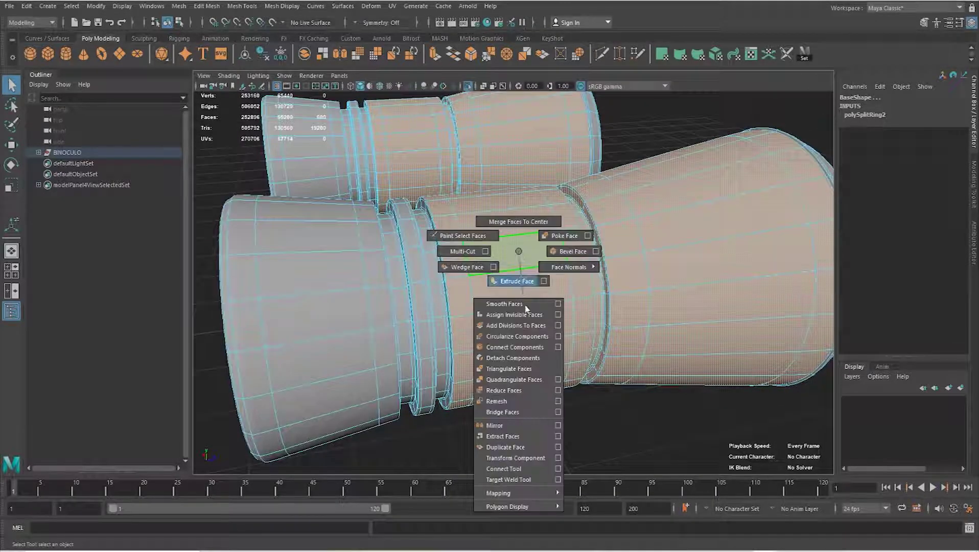
{"action": "right_click_drag", "start_coordinate": [513, 438], "coordinate": [512, 435], "text": "shift"}
{"action": "left_click_drag", "start_coordinate": [512, 435], "coordinate": [515, 263], "text": "alt"}
- Inspect the extracted end, middle and body pieces, then show the full binoculars
{"action": "right_click_drag", "start_coordinate": [515, 263], "coordinate": [543, 250]}
{"action": "left_click", "coordinate": [615, 310]}
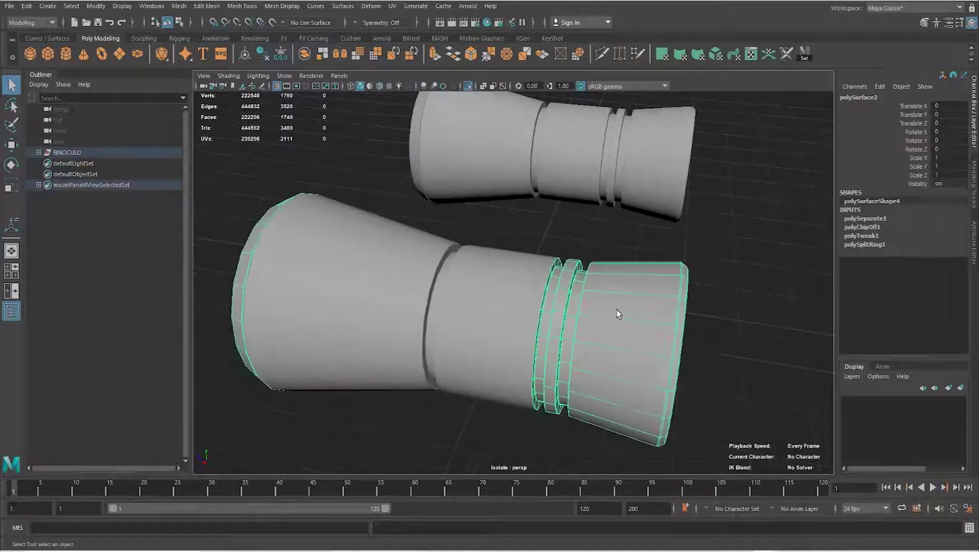
{"action": "left_click", "coordinate": [651, 181]}
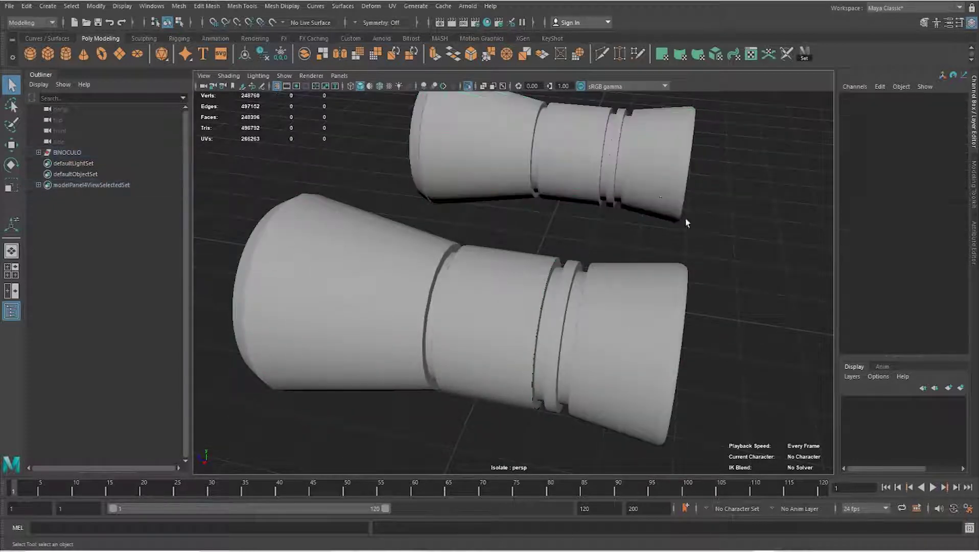
{"action": "left_click", "coordinate": [509, 349]}
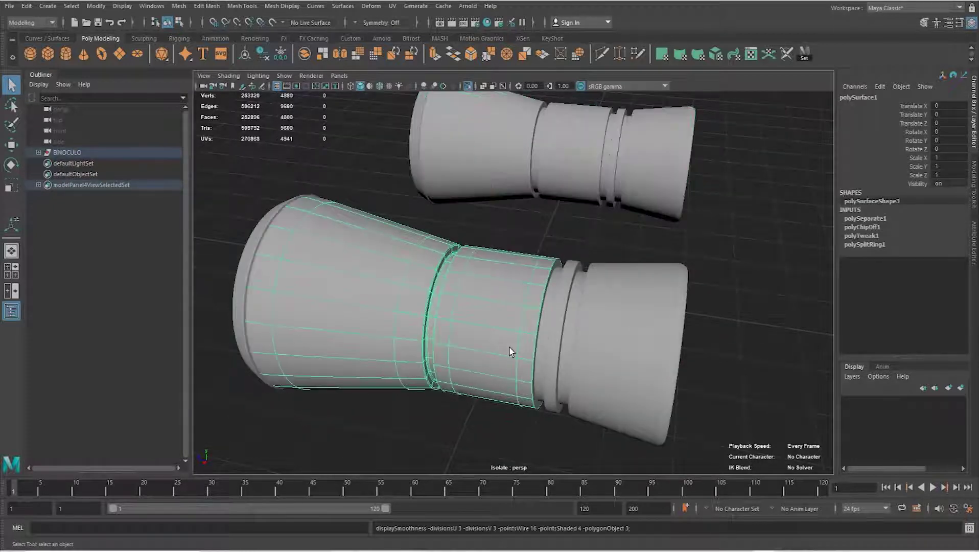
{"action": "left_click", "coordinate": [492, 322]}
{"action": "left_click", "coordinate": [658, 162]}
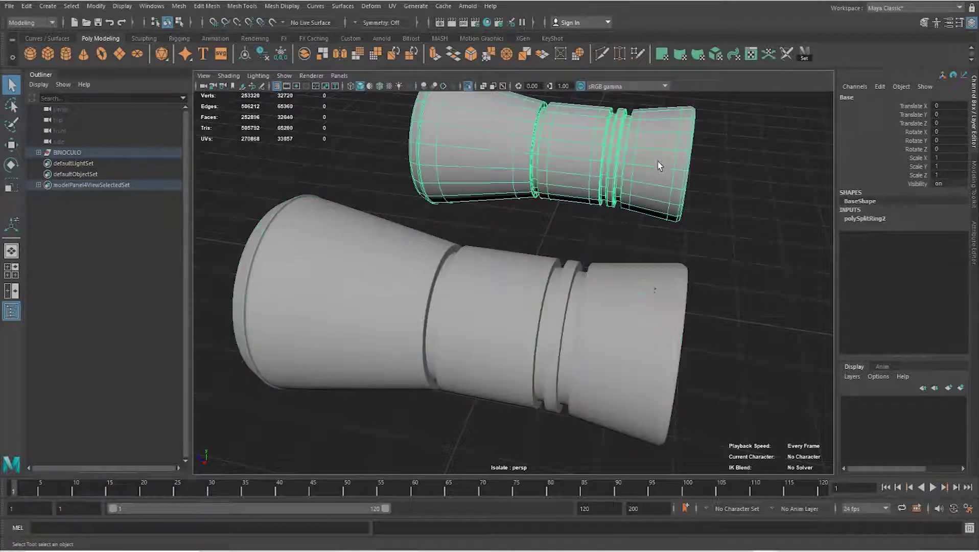
{"action": "left_click", "coordinate": [650, 283], "text": "shift"}
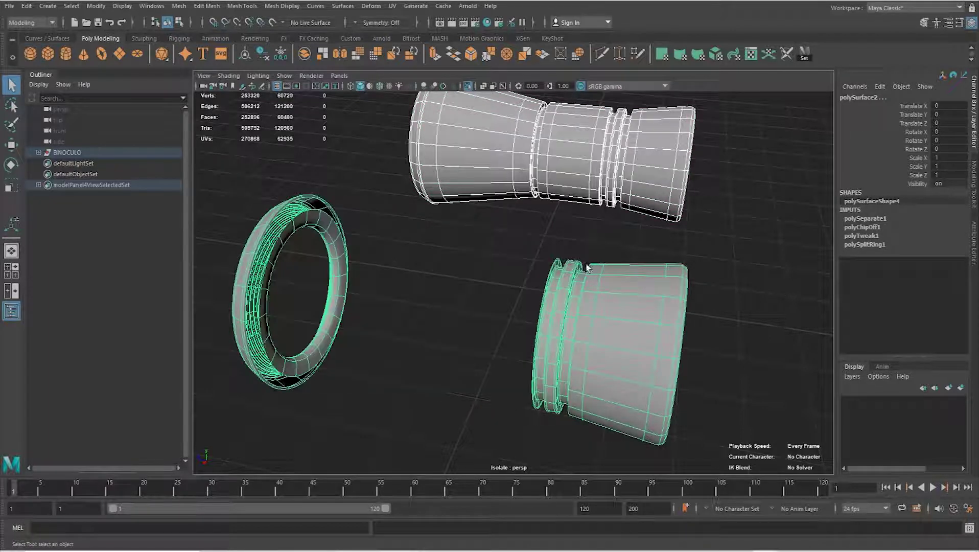
{"action": "left_click", "coordinate": [495, 299]}
{"action": "mouse_move", "coordinate": [494, 300]}
{"action": "left_mouse_down", "text": "alt"}
{"action": "mouse_move", "coordinate": [531, 293]}
{"action": "mouse_move", "coordinate": [531, 306]}
{"action": "mouse_move", "coordinate": [428, 335]}
{"action": "mouse_move", "coordinate": [458, 329]}
{"action": "left_mouse_up", "text": "alt"}
{"action": "left_click", "coordinate": [440, 203]}
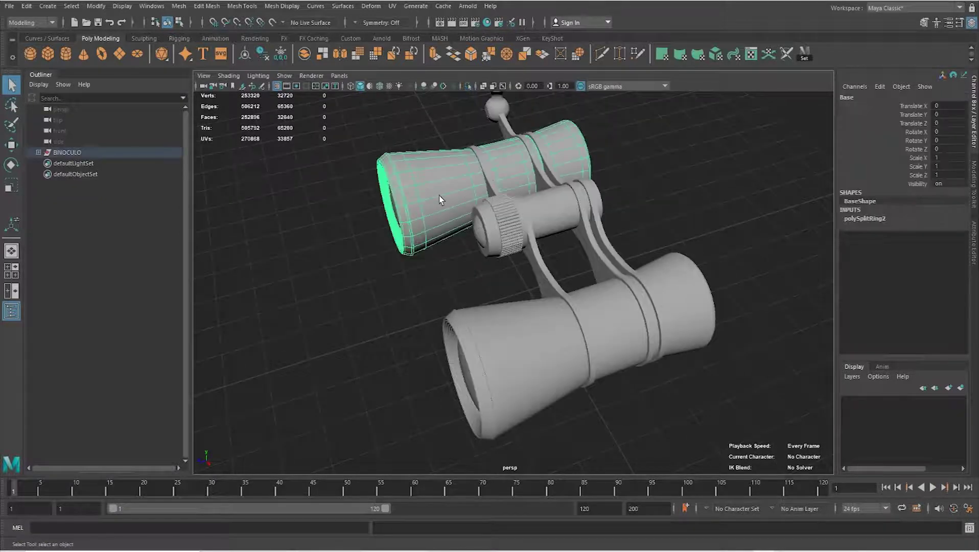
- Isolate the other barrel and select its centre face loop, grown twice along the tube
{"action": "key", "text": "ctrl+1"}
{"action": "key", "text": "f"}
{"action": "scroll", "coordinate": [535, 332], "scroll_direction": "up", "scroll_amount": 3}
{"action": "scroll", "coordinate": [549, 324], "scroll_direction": "up", "scroll_amount": 2}
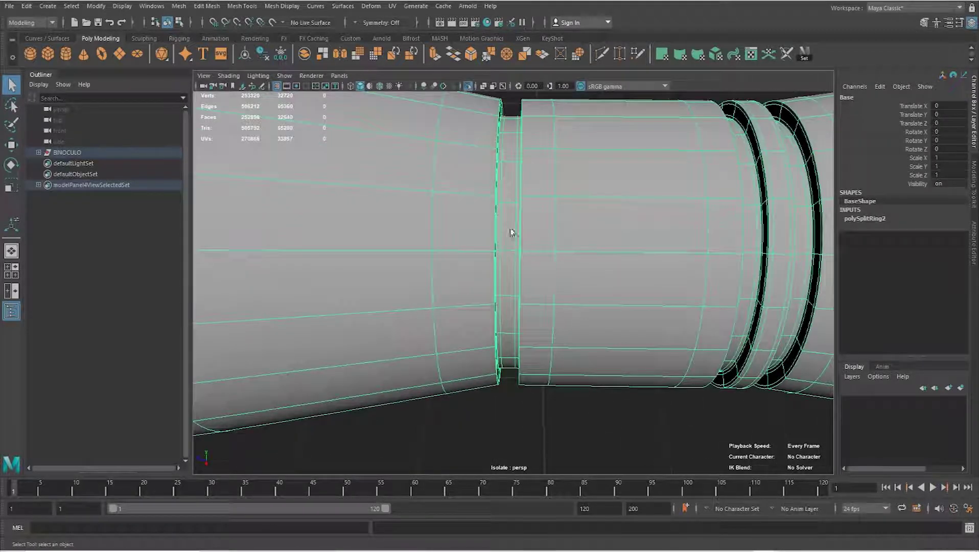
{"action": "left_click", "coordinate": [509, 238]}
{"action": "double_click", "coordinate": [507, 192], "text": "shift"}
{"action": "right_click_drag", "start_coordinate": [507, 193], "coordinate": [576, 165], "text": "shift"}
{"action": "key", "text": "shift+period"}
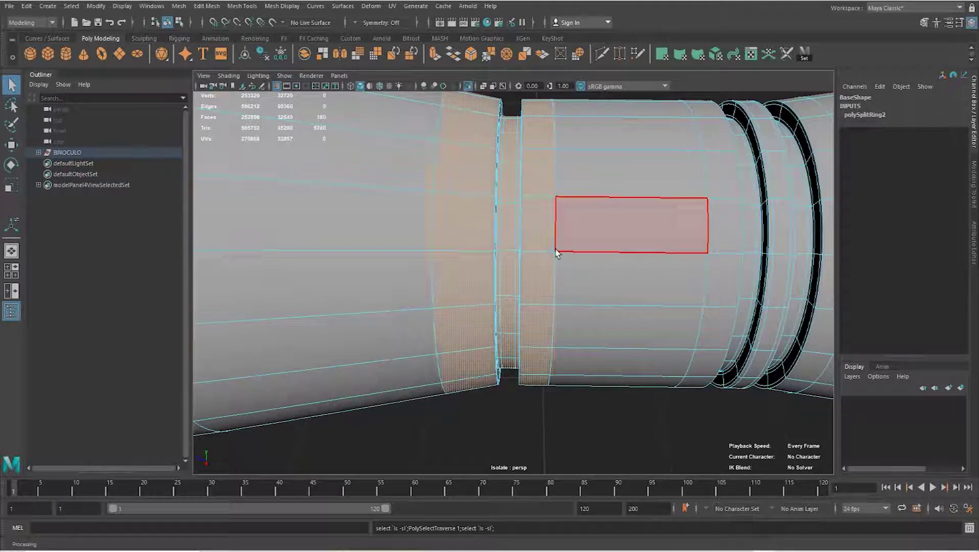
{"action": "key", "text": "shift+period"}
- Extract the selected faces, smooth the right-hand piece, and show the full binoculars again
{"action": "scroll", "coordinate": [546, 261], "scroll_direction": "down", "scroll_amount": 5}
{"action": "mouse_move", "coordinate": [407, 263]}
{"action": "left_mouse_down", "text": "alt"}
{"action": "mouse_move", "coordinate": [494, 286]}
{"action": "mouse_move", "coordinate": [419, 284]}
{"action": "mouse_move", "coordinate": [428, 225]}
{"action": "mouse_move", "coordinate": [373, 262]}
{"action": "mouse_move", "coordinate": [384, 260]}
{"action": "left_mouse_up", "text": "alt"}
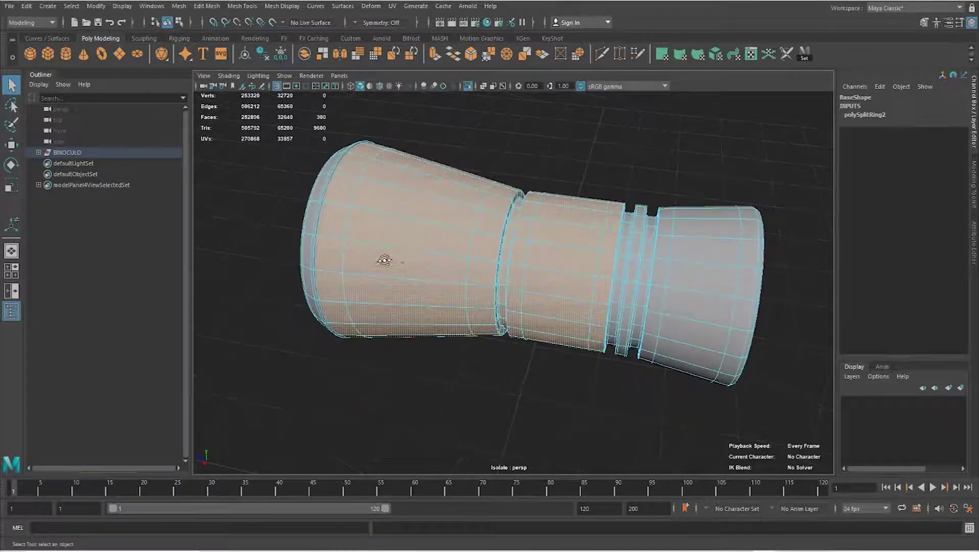
{"action": "right_click", "coordinate": [442, 220], "text": "shift"}
{"action": "left_click", "coordinate": [425, 403]}
{"action": "left_click_drag", "start_coordinate": [443, 392], "coordinate": [511, 393], "text": "alt"}
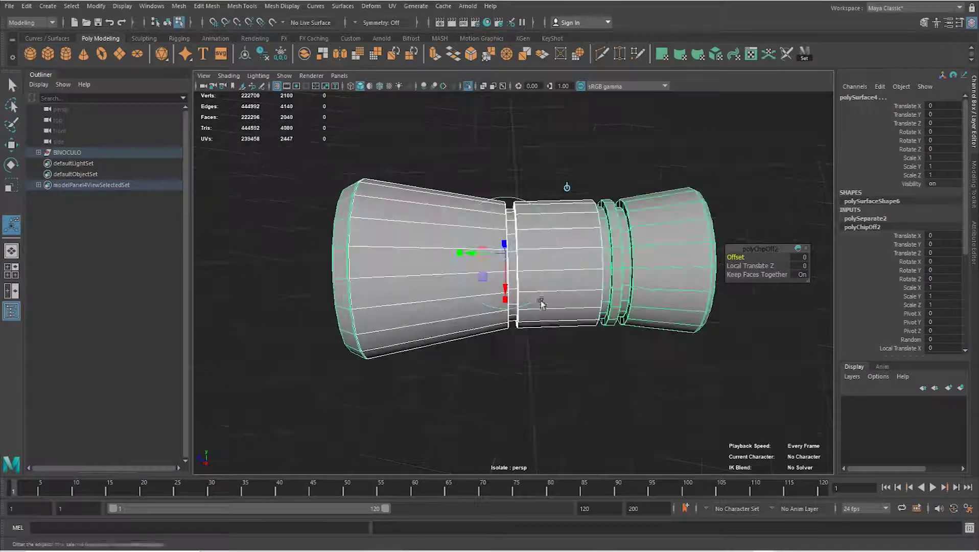
{"action": "left_click", "coordinate": [633, 212]}
{"action": "key", "text": "3"}
{"action": "left_click", "coordinate": [572, 229]}
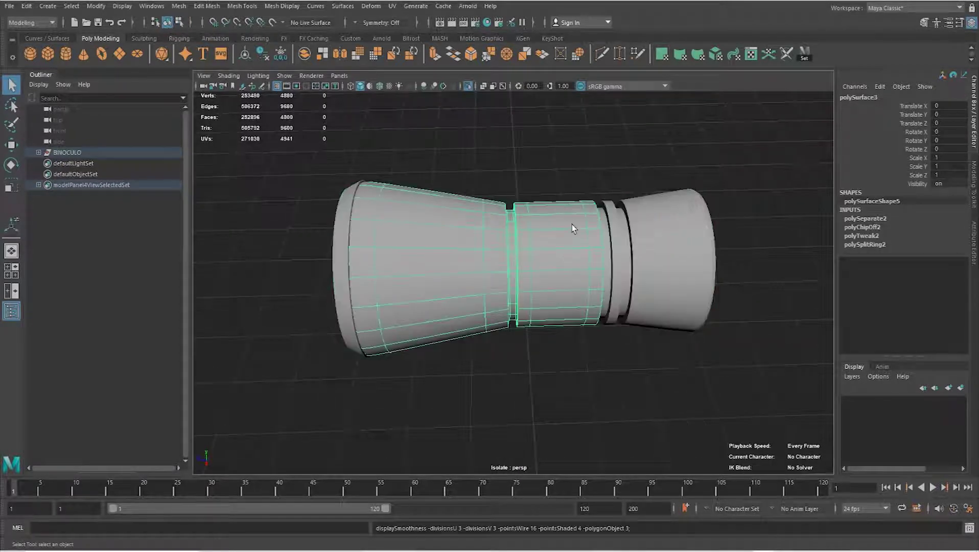
{"action": "key", "text": "ctrl+1"}
{"action": "left_click_drag", "start_coordinate": [520, 256], "coordinate": [607, 320], "text": "alt"}
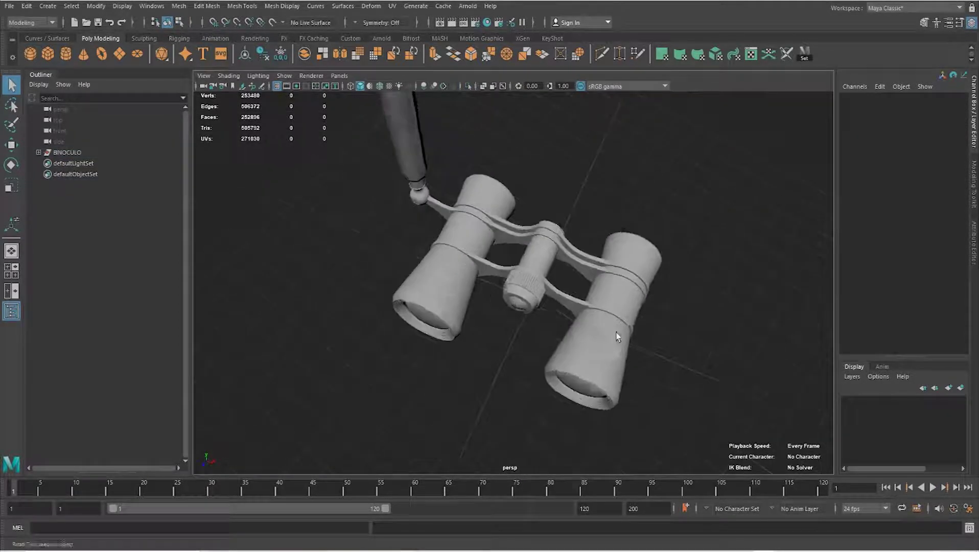
{"action": "left_click", "coordinate": [607, 319]}
- Rename polySurface1 to Centro_Esq and begin renaming polySurface2
{"action": "key", "text": "f"}
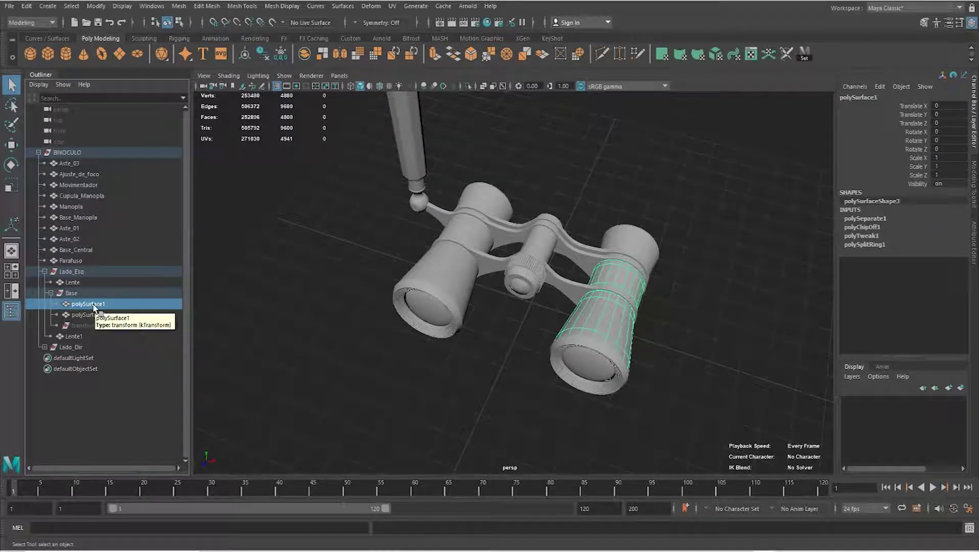
{"action": "double_click", "coordinate": [94, 304]}
{"action": "type", "text": "Centro Es"}
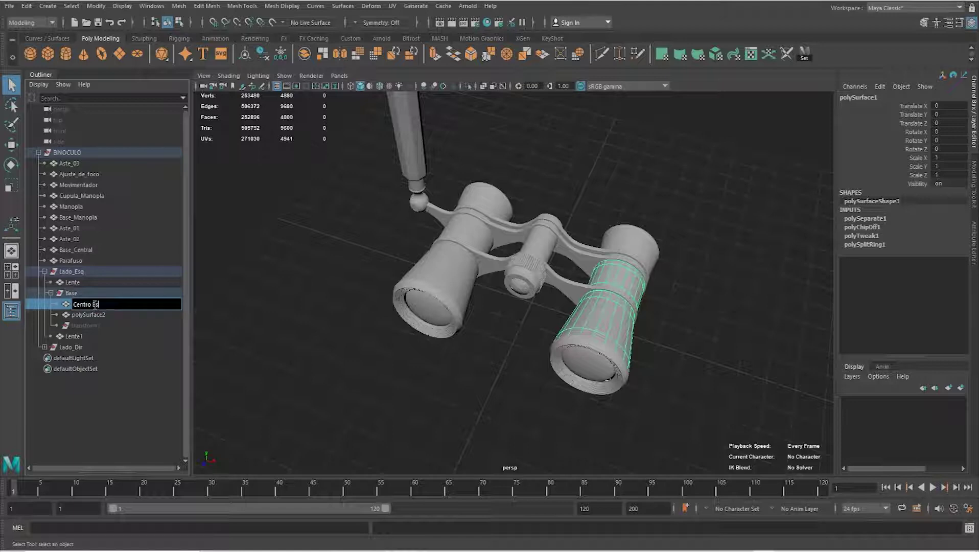
{"action": "type", "text": "q"}
{"action": "key", "text": "Return"}
{"action": "left_click", "coordinate": [85, 315]}
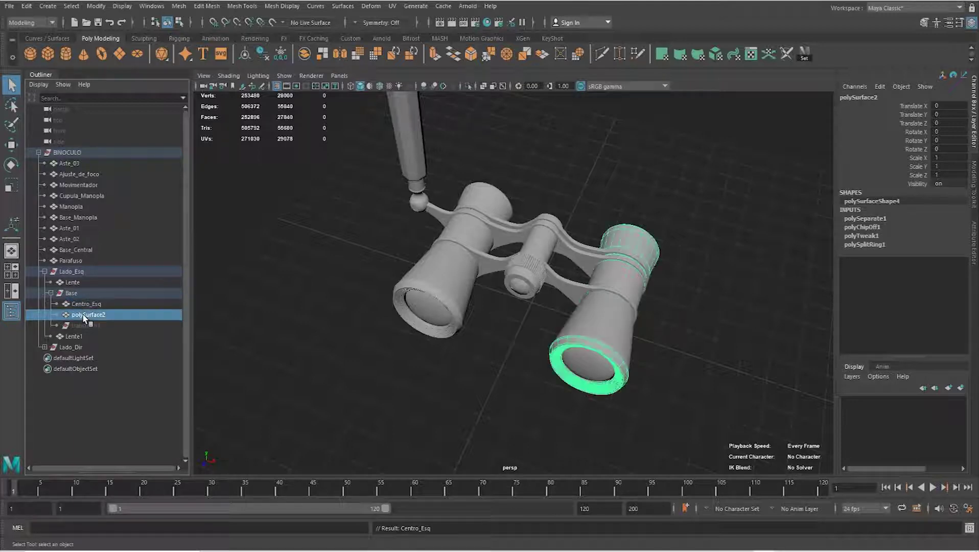
{"action": "double_click", "coordinate": [85, 315]}
{"action": "type", "text": "Metais_Esq"}
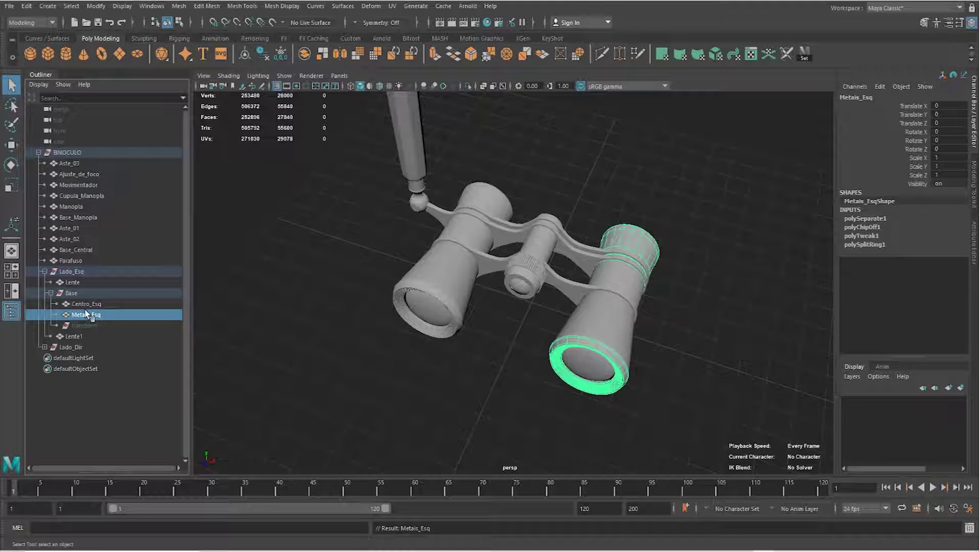
- Rename polySurface3 to Centro_Dir and polySurface4 to Metais_Dir
{"action": "left_click", "coordinate": [464, 268]}
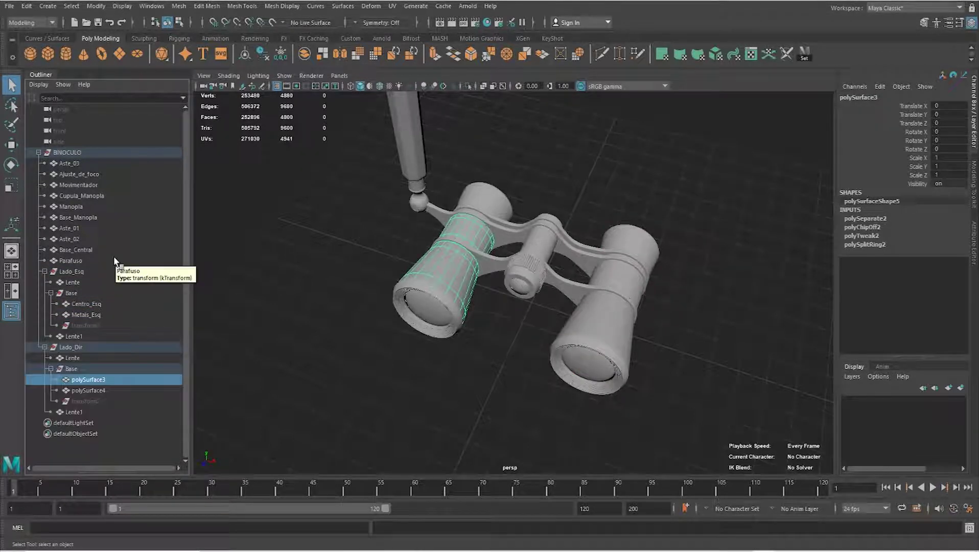
{"action": "double_click", "coordinate": [101, 379]}
{"action": "type", "text": "Centro_Di"}
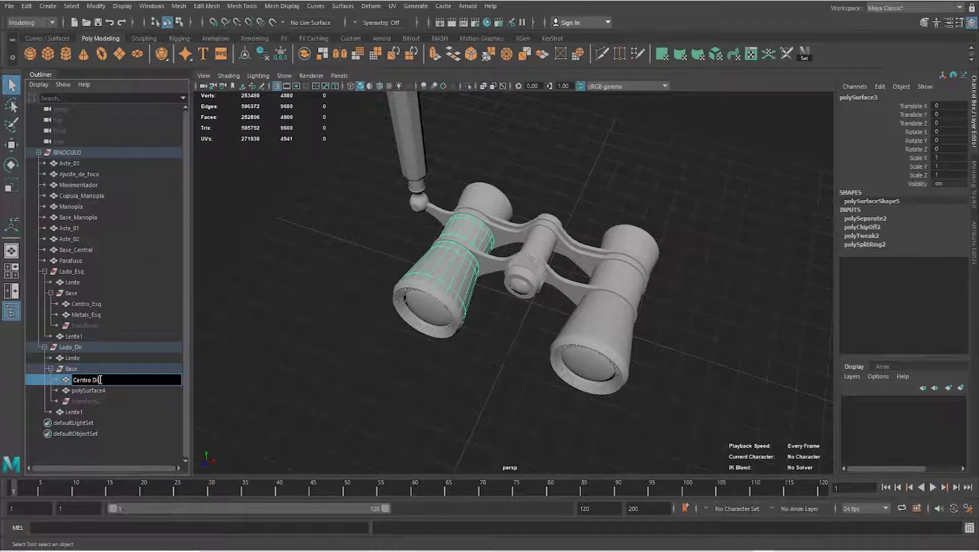
{"action": "type", "text": "r"}
{"action": "key", "text": "Return"}
{"action": "left_click", "coordinate": [95, 391]}
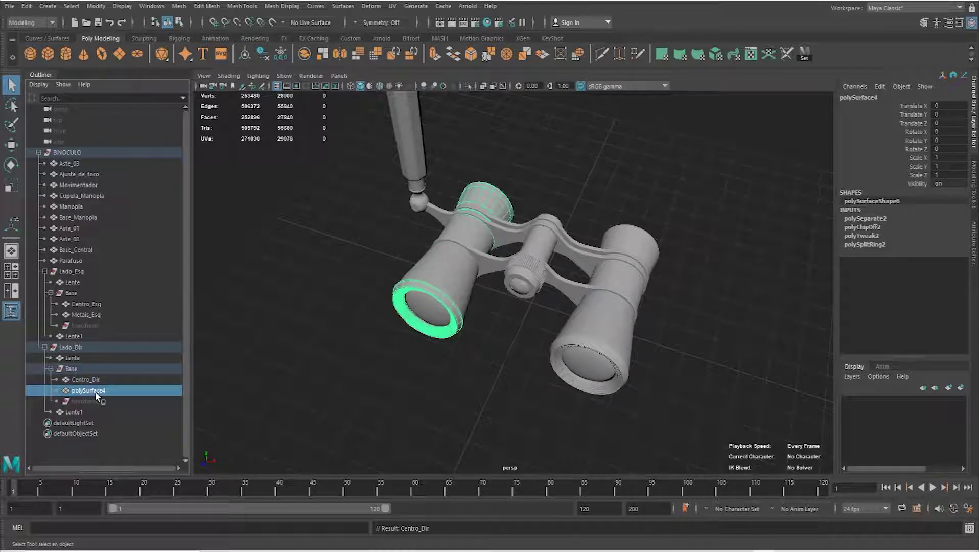
{"action": "double_click", "coordinate": [95, 391]}
{"action": "type", "text": "Metais_Dir"}
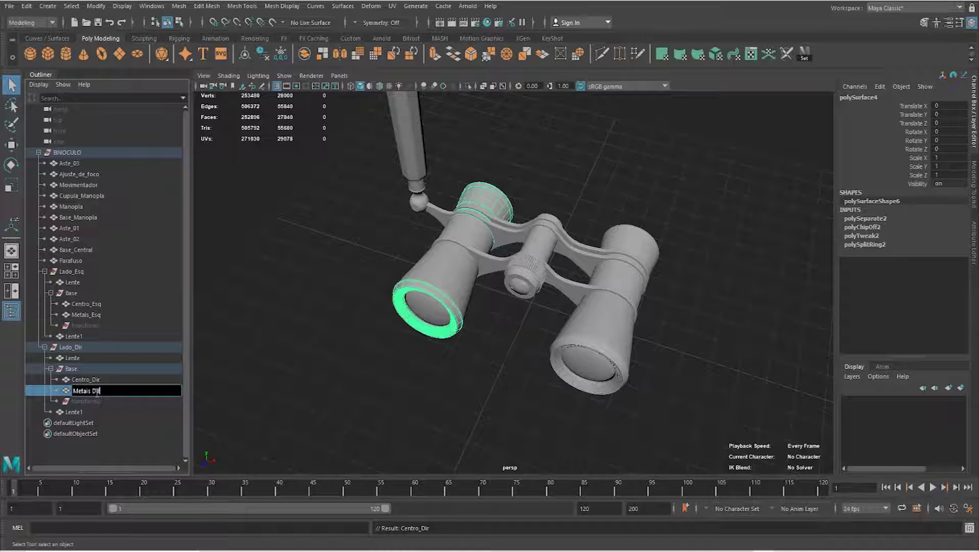
{"action": "key", "text": "Return"}
- Rename Lado_Dir's Lente to Lente_Frente and Lente1 to Lente_Tras
{"action": "left_click", "coordinate": [51, 368]}
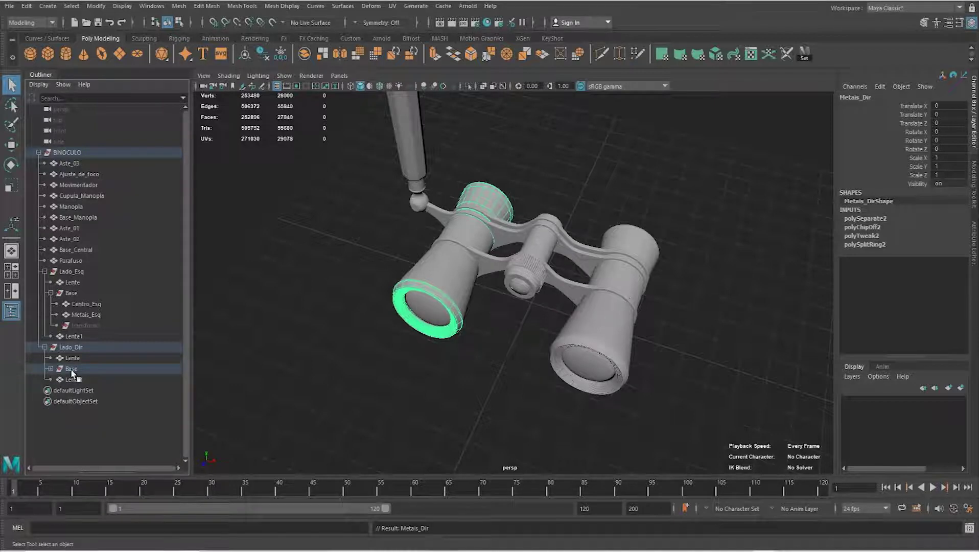
{"action": "left_click", "coordinate": [74, 348]}
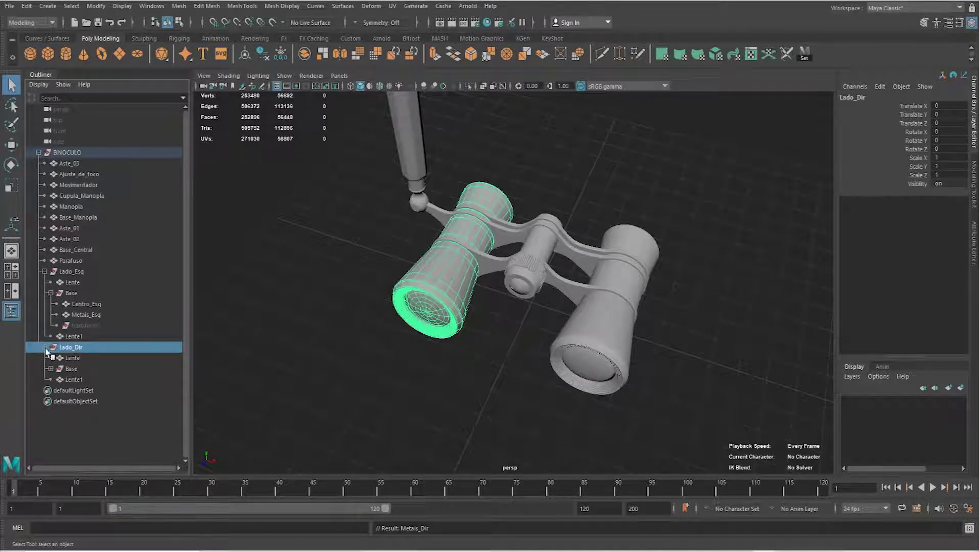
{"action": "left_click", "coordinate": [68, 358]}
{"action": "left_click_drag", "start_coordinate": [70, 380], "coordinate": [76, 360]}
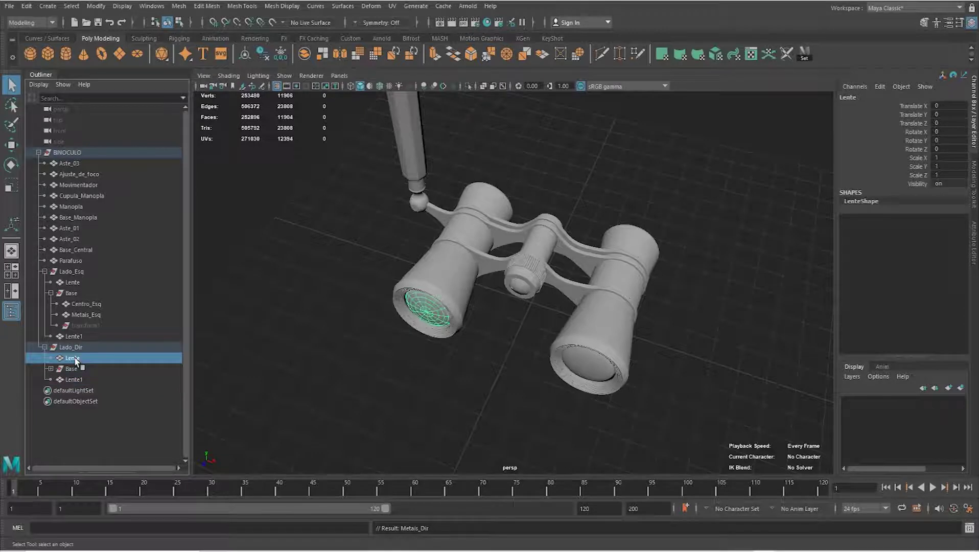
{"action": "double_click", "coordinate": [76, 359]}
{"action": "type", "text": "e"}
{"action": "key", "text": "Return"}
{"action": "double_click", "coordinate": [80, 380]}
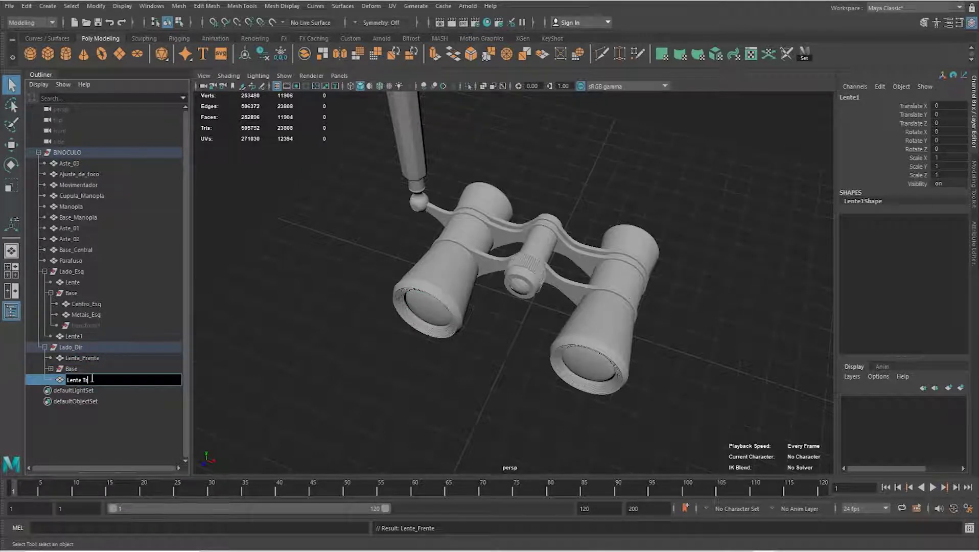
{"action": "type", "text": "as"}
{"action": "key", "text": "Return"}
{"action": "left_click", "coordinate": [44, 347]}
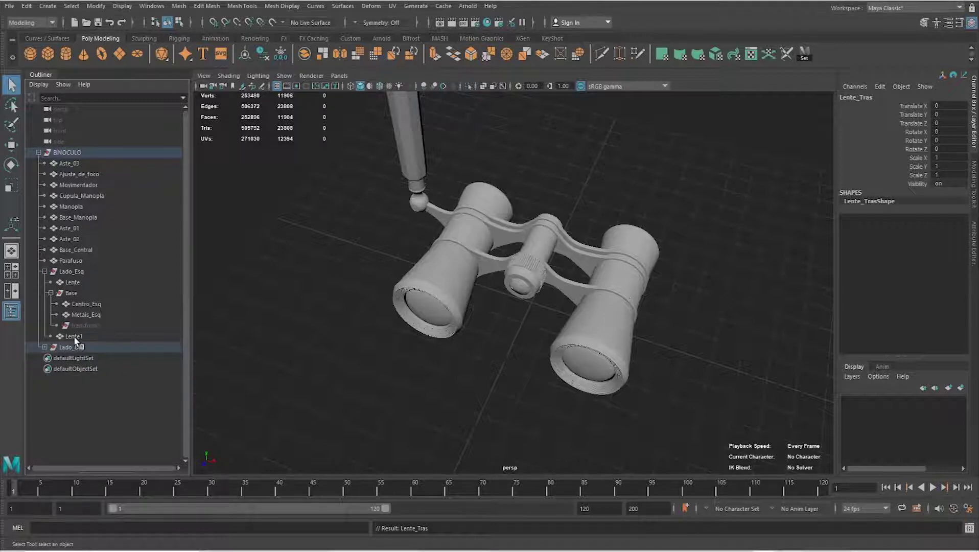
- Rename Lado_Esq's lenses to Lente_Frente_Esq and Lente_Tras_Esq
{"action": "left_click", "coordinate": [75, 336]}
{"action": "double_click", "coordinate": [74, 337]}
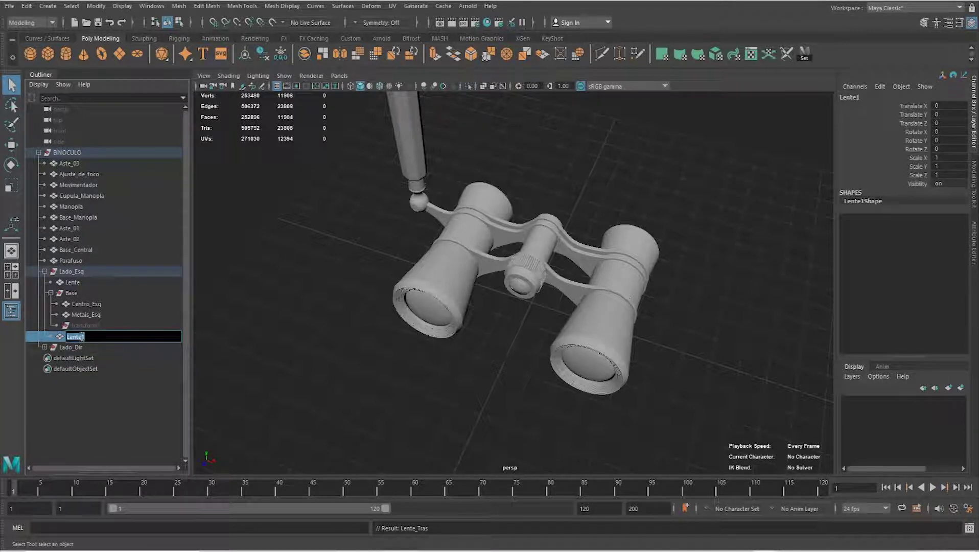
{"action": "type", "text": "_Tras"}
{"action": "key", "text": "Return"}
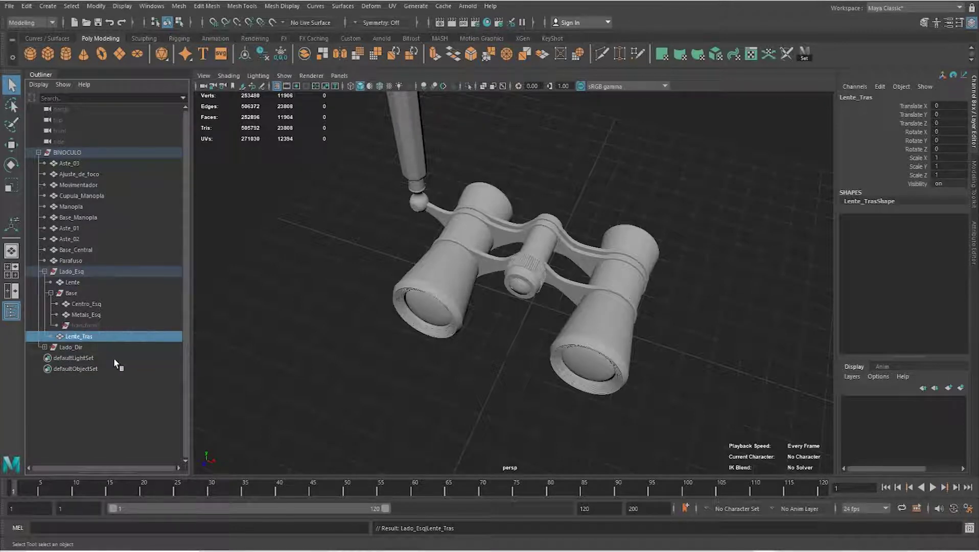
{"action": "mouse_move", "coordinate": [464, 355]}
{"action": "left_mouse_down", "text": "alt"}
{"action": "mouse_move", "coordinate": [550, 376]}
{"action": "mouse_move", "coordinate": [526, 358]}
{"action": "left_mouse_up", "text": "alt"}
{"action": "double_click", "coordinate": [74, 283]}
{"action": "type", "text": "_Frente_Es"}
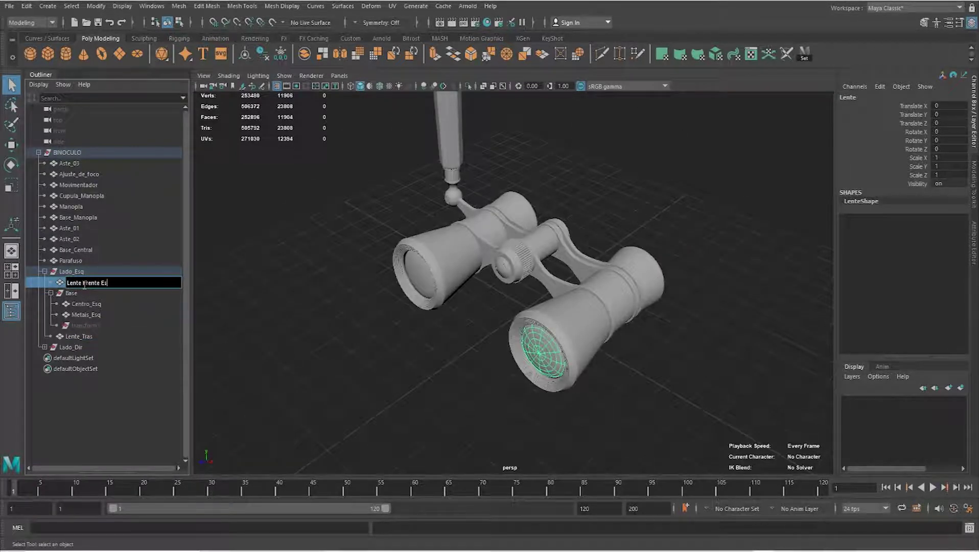
{"action": "type", "text": "q"}
{"action": "key", "text": "Return"}
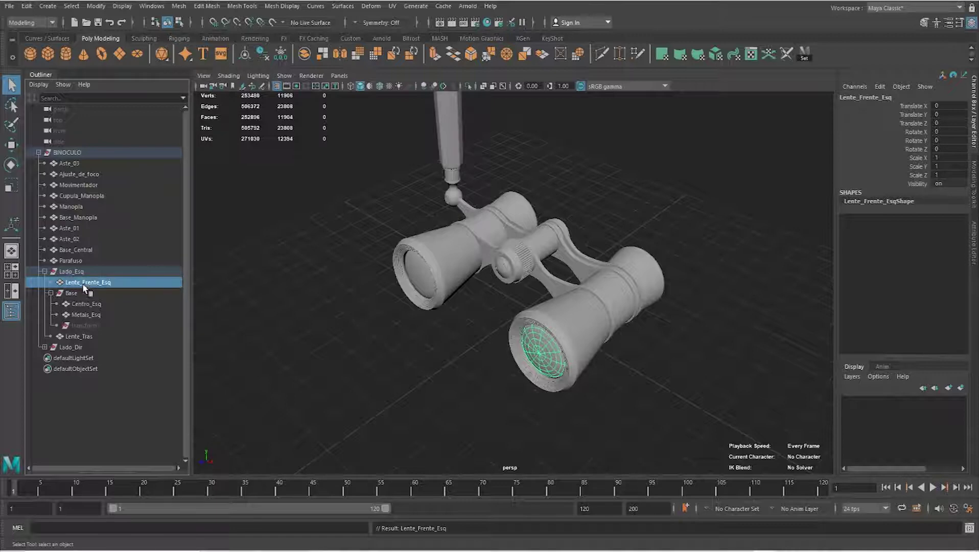
{"action": "double_click", "coordinate": [101, 337]}
{"action": "type", "text": "sq"}
{"action": "key", "text": "Return"}
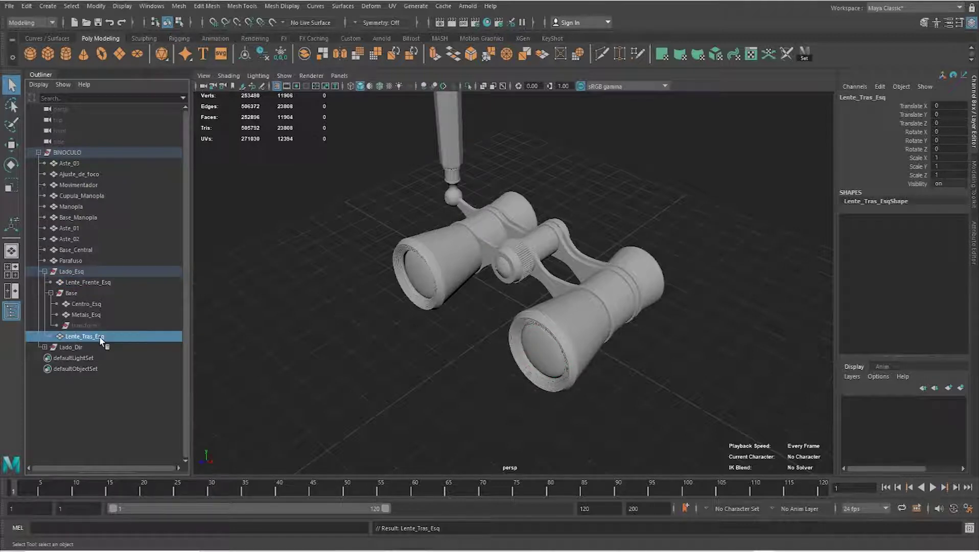
- Start renaming Lado_Dir's lenses to Lente_Frente_Dir and Lente_Tras_Dir
{"action": "left_click", "coordinate": [45, 347]}
{"action": "double_click", "coordinate": [93, 357]}
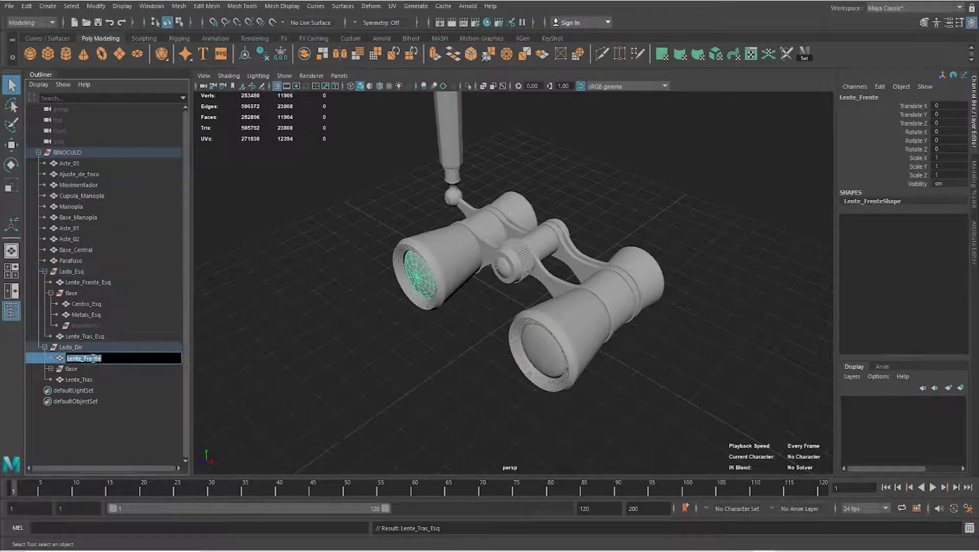
{"action": "double_click", "coordinate": [102, 379]}
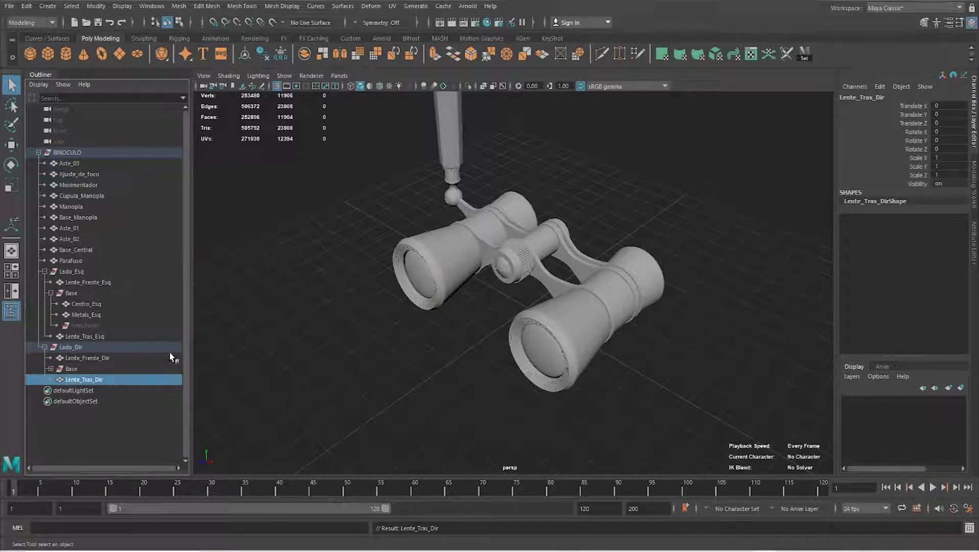
{"action": "left_click", "coordinate": [377, 355]}
{"action": "scroll", "coordinate": [306, 332], "scroll_direction": "down", "scroll_amount": 3}
- Collapse the side groups in the Outliner and identify the frame and handle pieces
{"action": "left_click", "coordinate": [86, 315]}
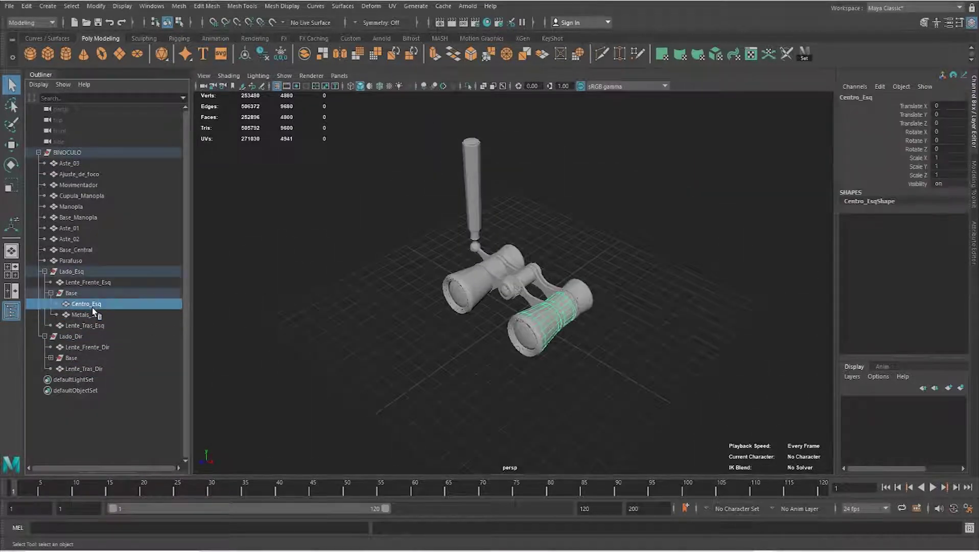
{"action": "left_click", "coordinate": [71, 293]}
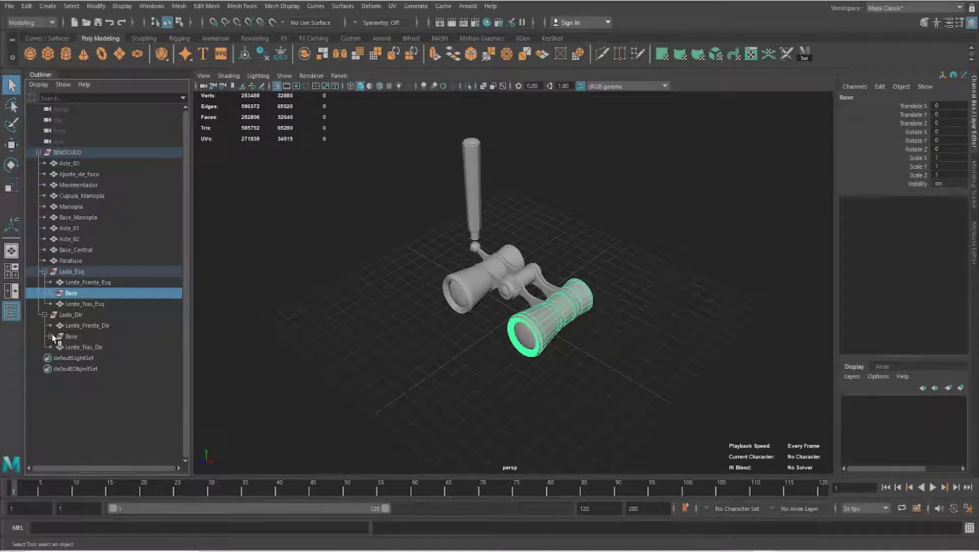
{"action": "left_click", "coordinate": [45, 314]}
{"action": "left_click", "coordinate": [64, 315]}
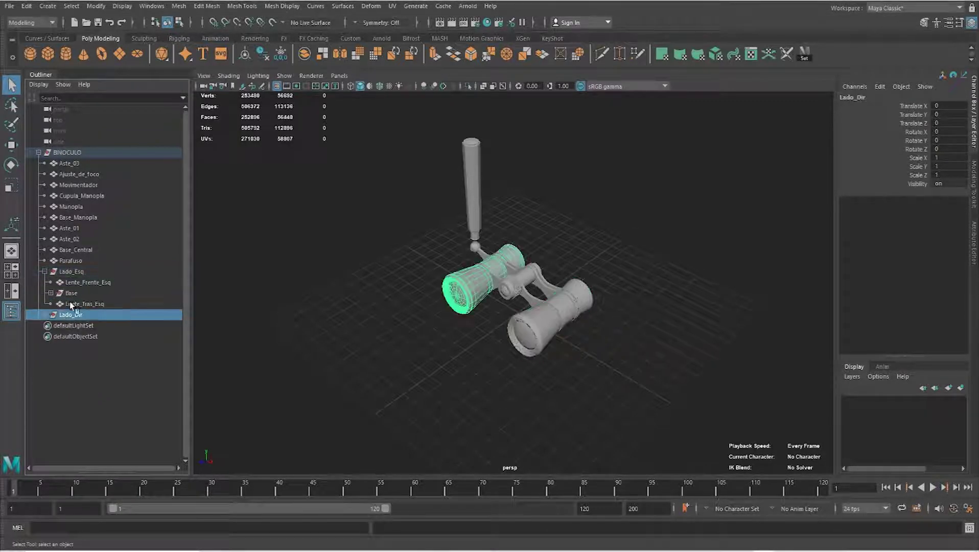
{"action": "left_click", "coordinate": [44, 271]}
{"action": "left_click", "coordinate": [63, 271]}
{"action": "left_click", "coordinate": [72, 260]}
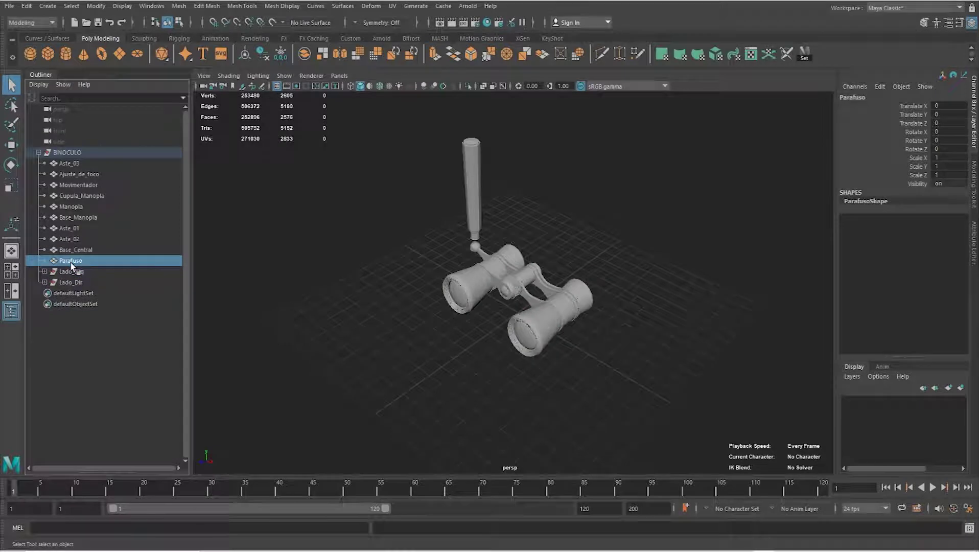
{"action": "left_click", "coordinate": [72, 238]}
{"action": "left_click", "coordinate": [72, 217]}
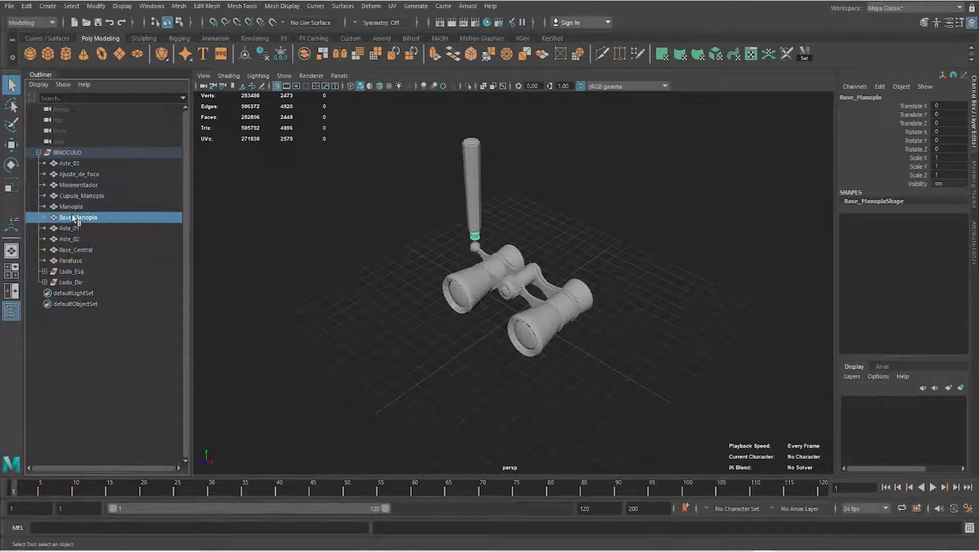
{"action": "left_click", "coordinate": [74, 196]}
{"action": "left_click", "coordinate": [76, 185]}
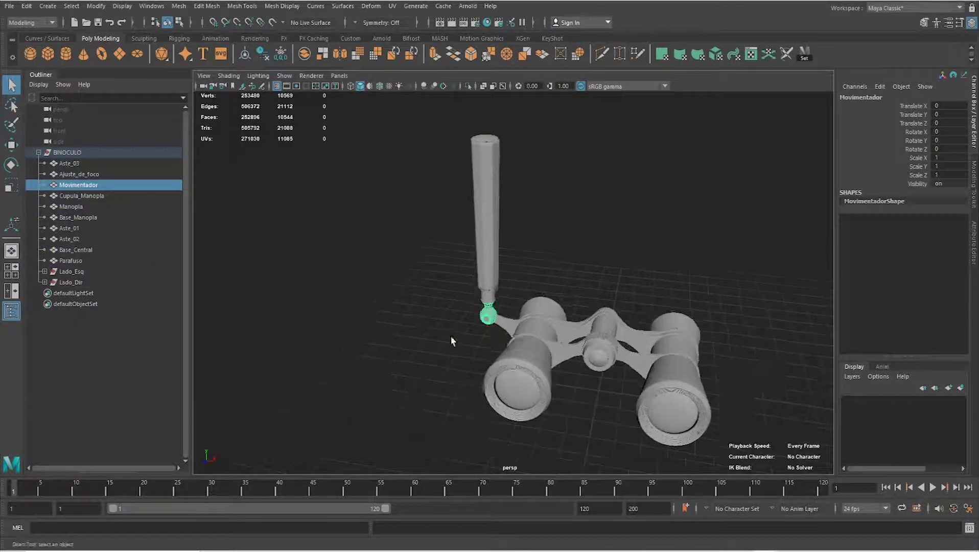
- Group Cupula_Manopla, Manopla, Base_Manopla and Movimentador into a group named Aste
{"action": "left_click_drag", "start_coordinate": [450, 330], "coordinate": [478, 229], "text": "alt"}
{"action": "left_click", "coordinate": [510, 128]}
{"action": "left_click", "coordinate": [505, 146], "text": "shift"}
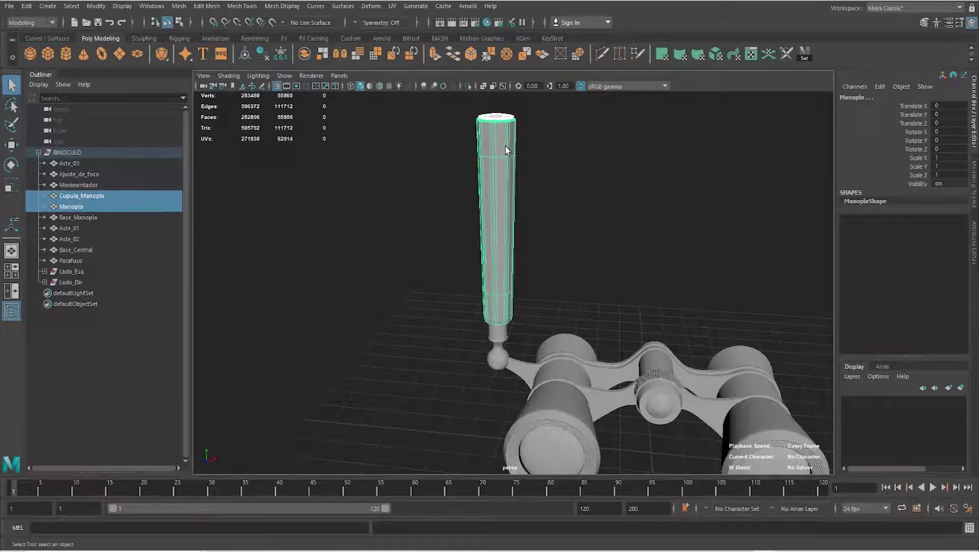
{"action": "left_click", "coordinate": [502, 337], "text": "shift"}
{"action": "left_click", "coordinate": [504, 356], "text": "shift"}
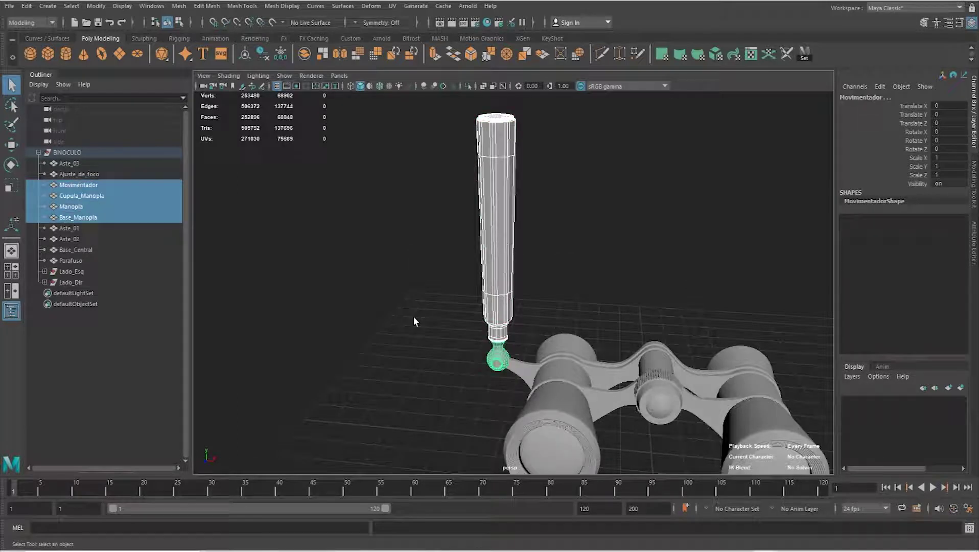
{"action": "key", "text": "ctrl+g"}
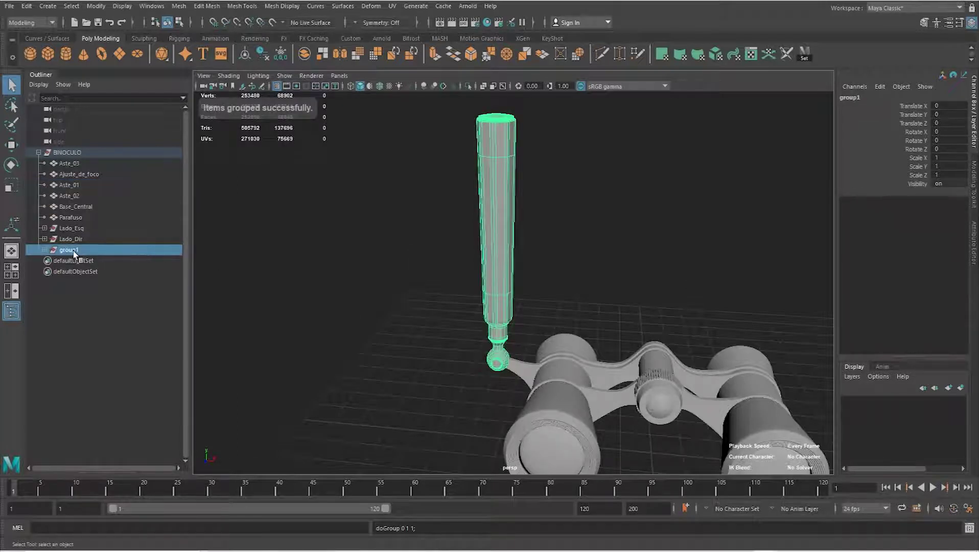
{"action": "double_click", "coordinate": [71, 250]}
{"action": "type", "text": "A"}
{"action": "key", "text": "Return"}
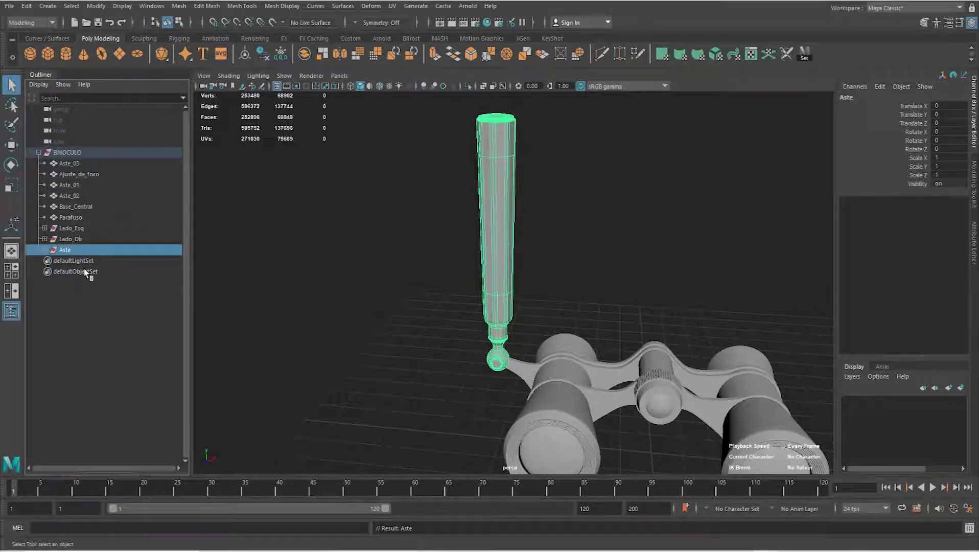
- Centre the Aste pivot, then lower it toward the ball joint at the handle's base
{"action": "left_click", "coordinate": [144, 5]}
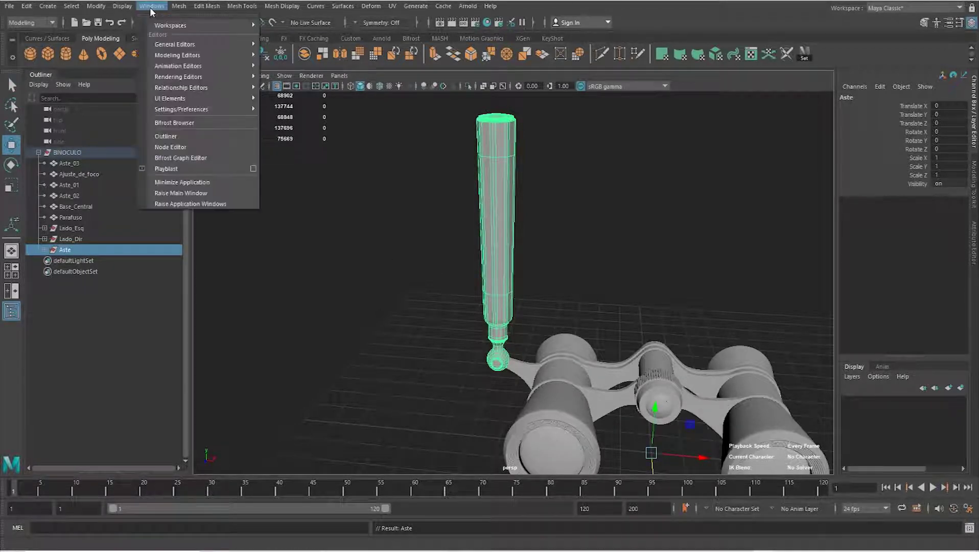
{"action": "left_click", "coordinate": [116, 94]}
{"action": "scroll", "coordinate": [407, 262], "scroll_direction": "down", "scroll_amount": 2}
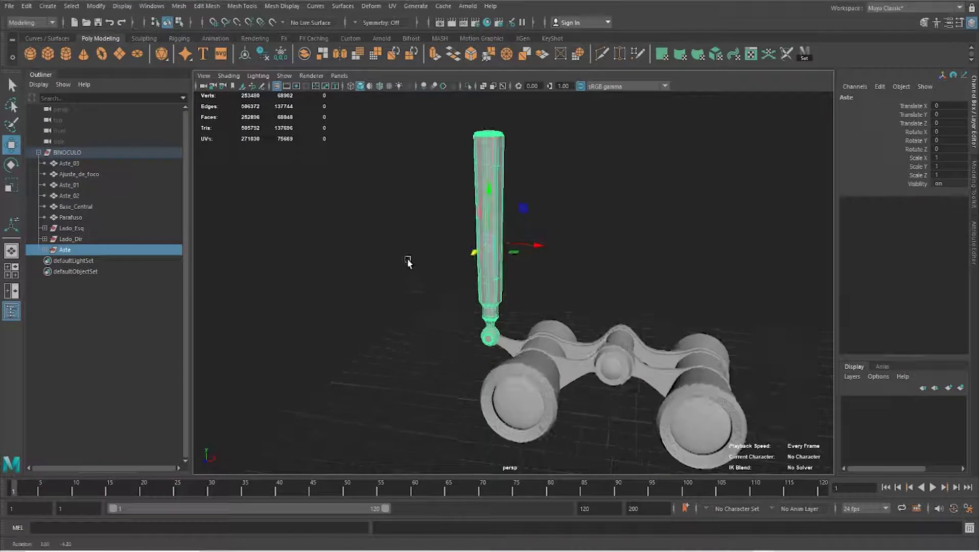
{"action": "scroll", "coordinate": [460, 230], "scroll_direction": "up", "scroll_amount": 5}
{"action": "key", "text": "d"}
{"action": "left_click_drag", "start_coordinate": [480, 193], "coordinate": [477, 251]}
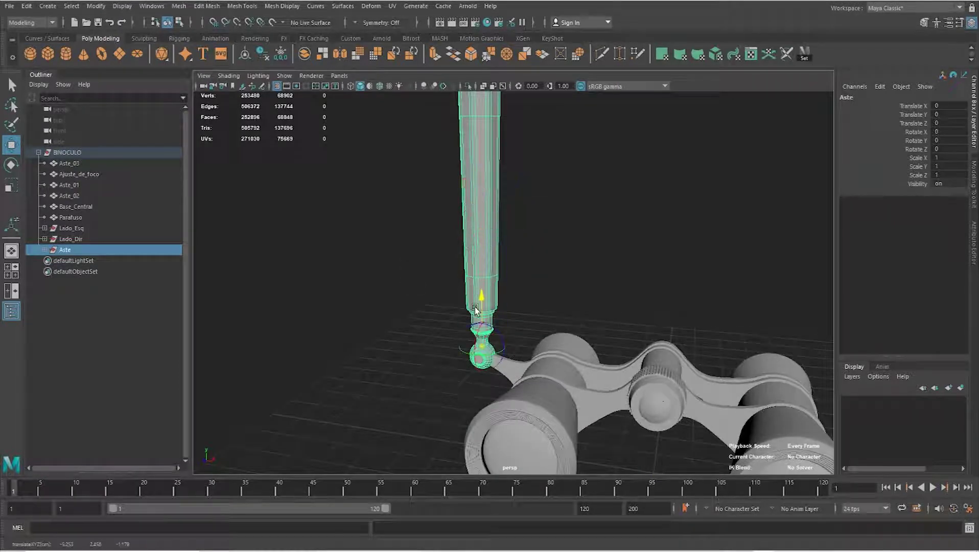
- Check the Aste pivot in front view, then return to the perspective view
{"action": "key", "text": "space"}
{"action": "key", "text": "space"}
{"action": "key", "text": "f"}
{"action": "scroll", "coordinate": [433, 348], "scroll_direction": "up", "scroll_amount": 3}
{"action": "scroll", "coordinate": [481, 220], "scroll_direction": "up", "scroll_amount": 3}
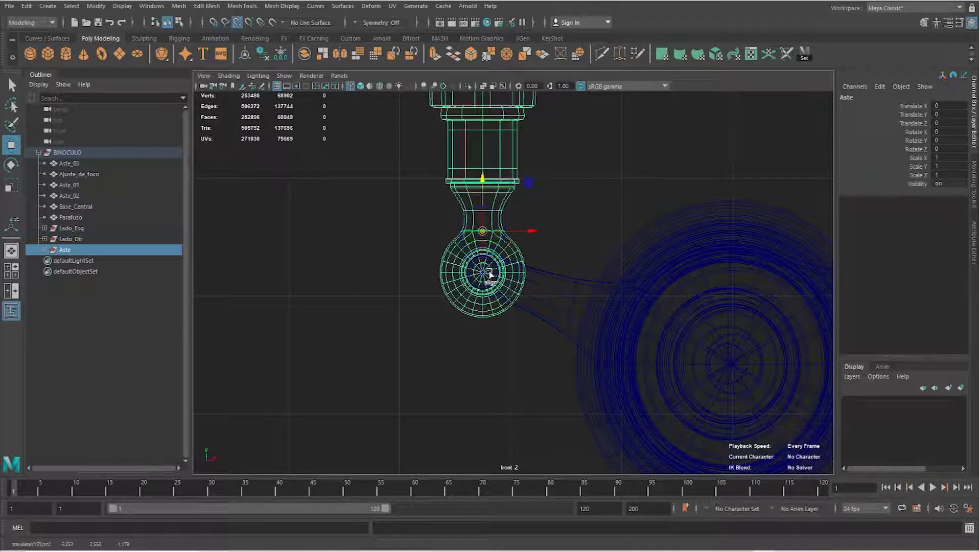
{"action": "key", "text": "space"}
{"action": "key", "text": "space"}
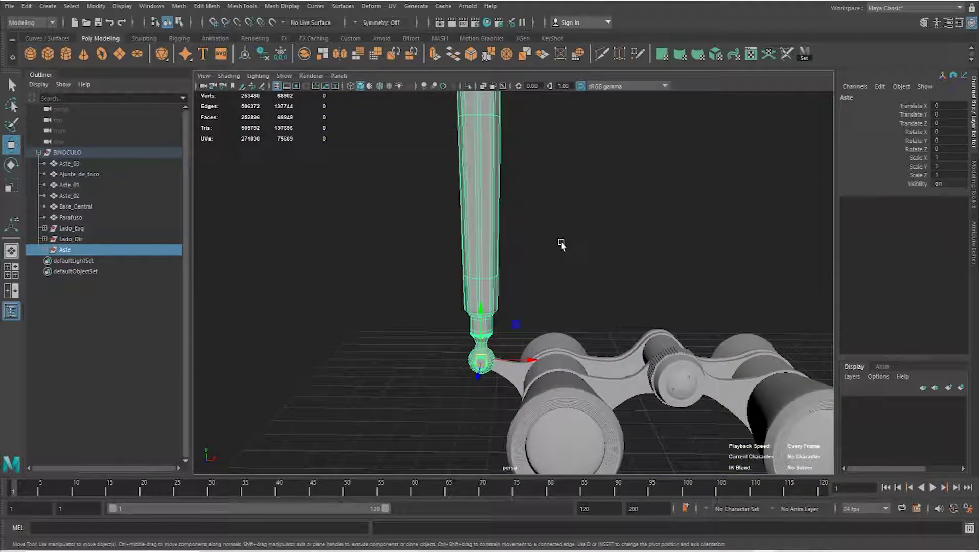
{"action": "left_click", "coordinate": [561, 244]}
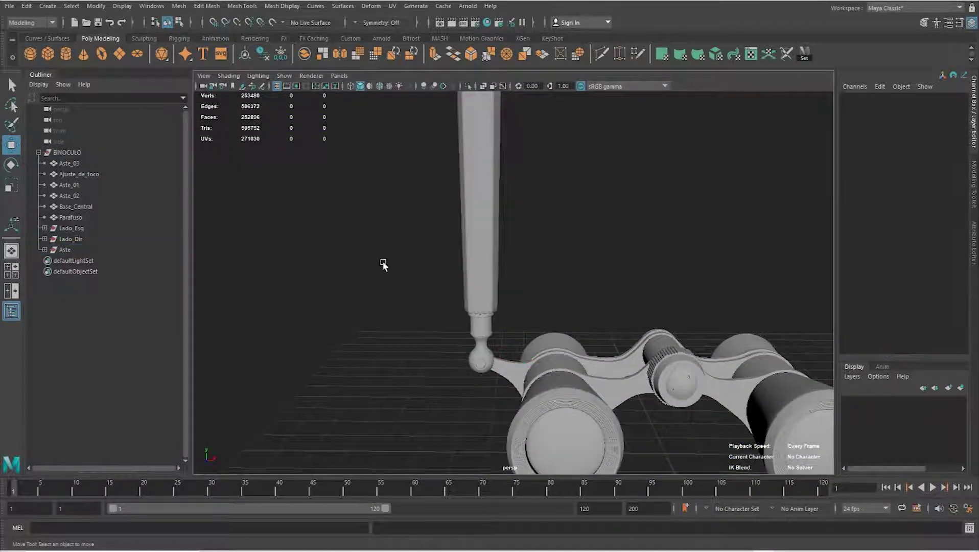
{"action": "left_click_drag", "start_coordinate": [382, 264], "coordinate": [454, 277], "text": "alt"}
{"action": "left_click", "coordinate": [75, 164]}
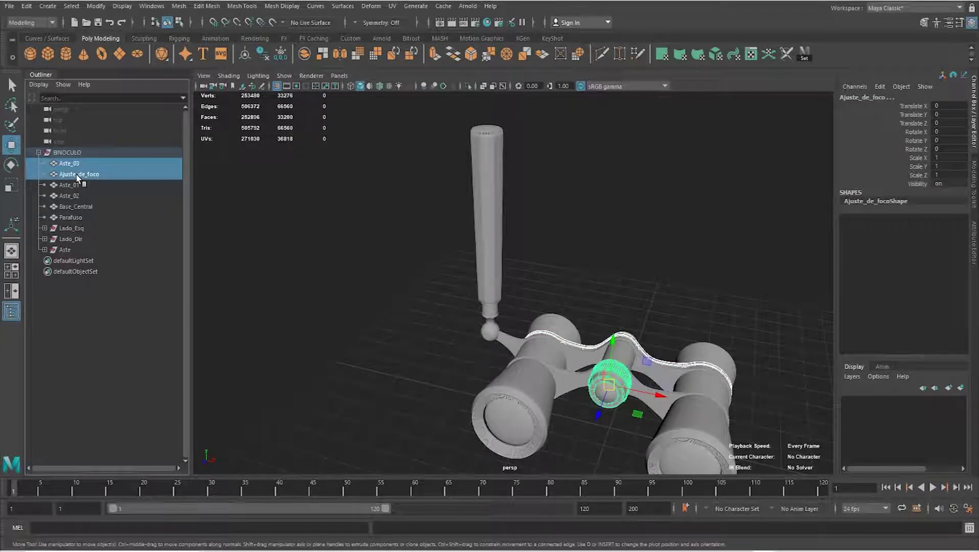
- Group Aste_01-03, Ajuste_de_foco, Base_Central and Parafuso as Estrutura_Metalica
{"action": "left_click", "coordinate": [78, 218]}
{"action": "left_click_drag", "start_coordinate": [75, 209], "coordinate": [74, 164]}
{"action": "key", "text": "f"}
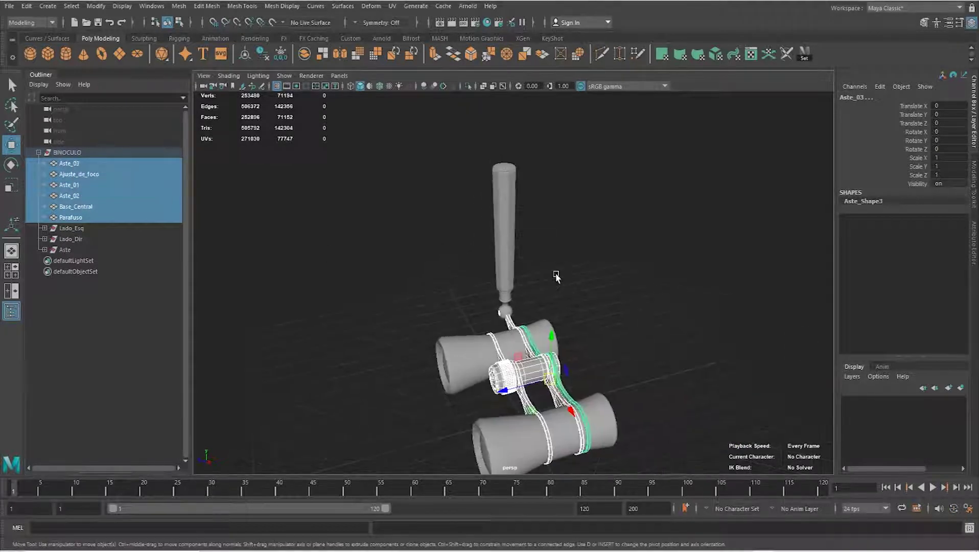
{"action": "key", "text": "ctrl+g"}
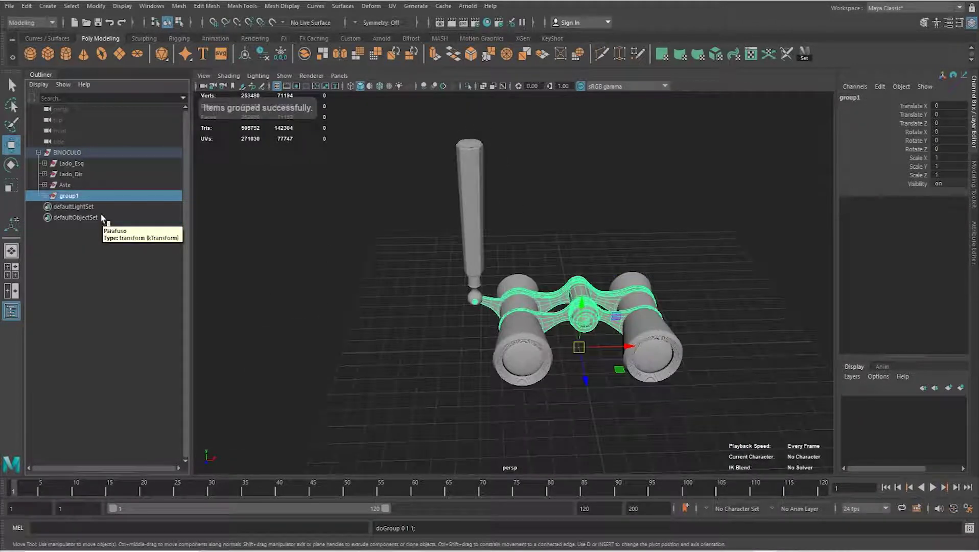
{"action": "double_click", "coordinate": [76, 198]}
{"action": "type", "text": "Estrutura_Metalica"}
{"action": "key", "text": "Return"}
- Orbit around the binoculars and select the Lado_Dir group
{"action": "mouse_move", "coordinate": [361, 291]}
{"action": "left_mouse_down", "text": "alt"}
{"action": "mouse_move", "coordinate": [226, 150]}
{"action": "mouse_move", "coordinate": [295, 234]}
{"action": "mouse_move", "coordinate": [279, 212]}
{"action": "mouse_move", "coordinate": [248, 216]}
{"action": "mouse_move", "coordinate": [292, 236]}
{"action": "left_mouse_up", "text": "alt"}
{"action": "left_click", "coordinate": [64, 184]}
{"action": "left_click", "coordinate": [96, 6]}
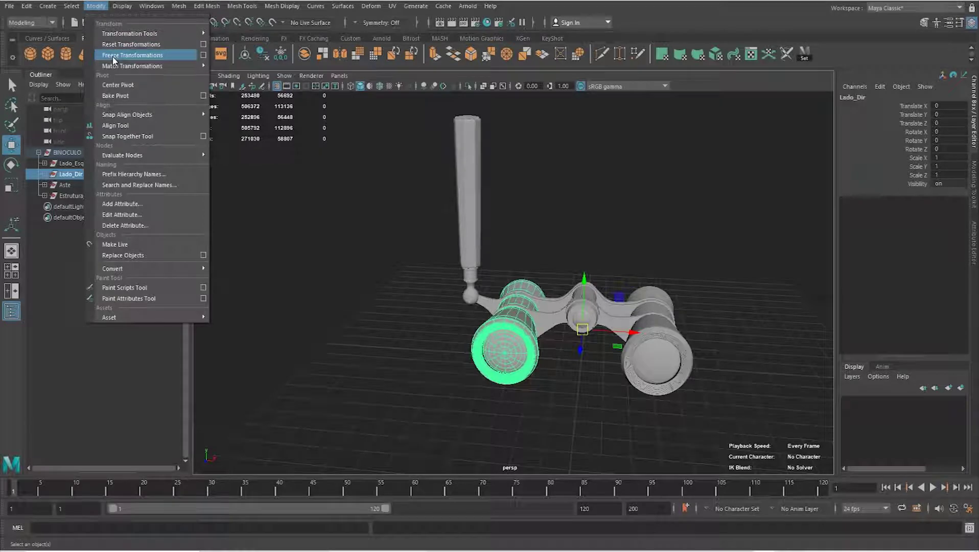
- Centre the Lado_Dir pivot and check the Lado_Esq side group's pivot
{"action": "left_click", "coordinate": [115, 85]}
{"action": "left_click", "coordinate": [75, 163]}
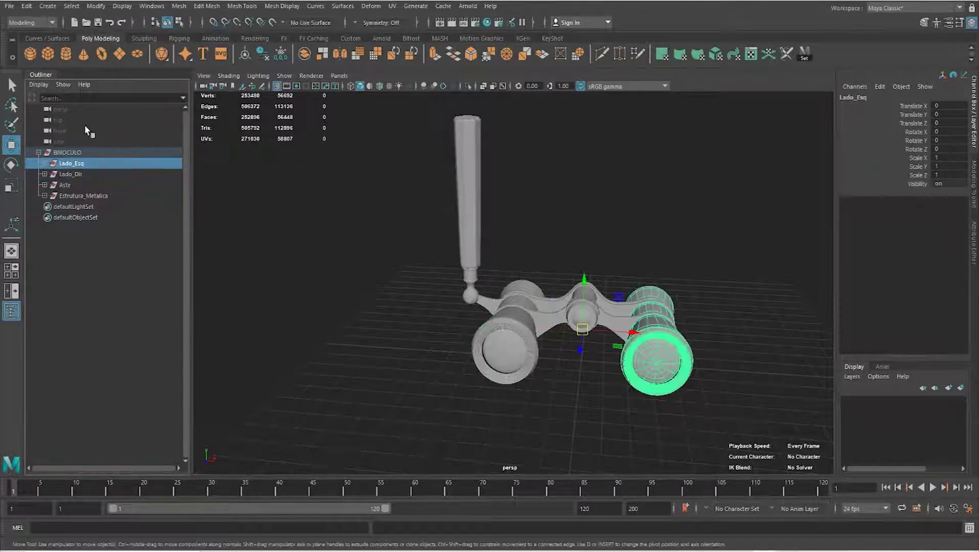
{"action": "left_click", "coordinate": [79, 175]}
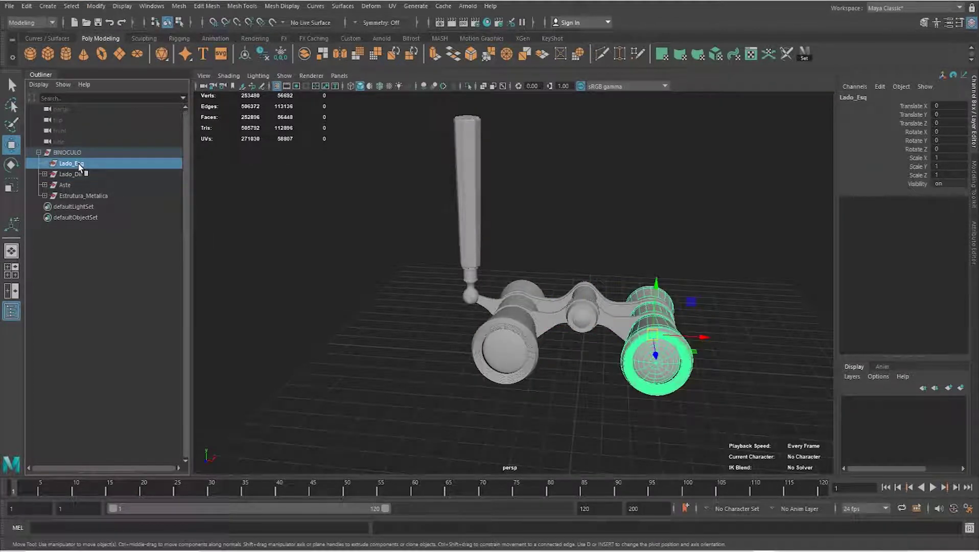
{"action": "left_click_drag", "start_coordinate": [482, 319], "coordinate": [408, 332], "text": "alt"}
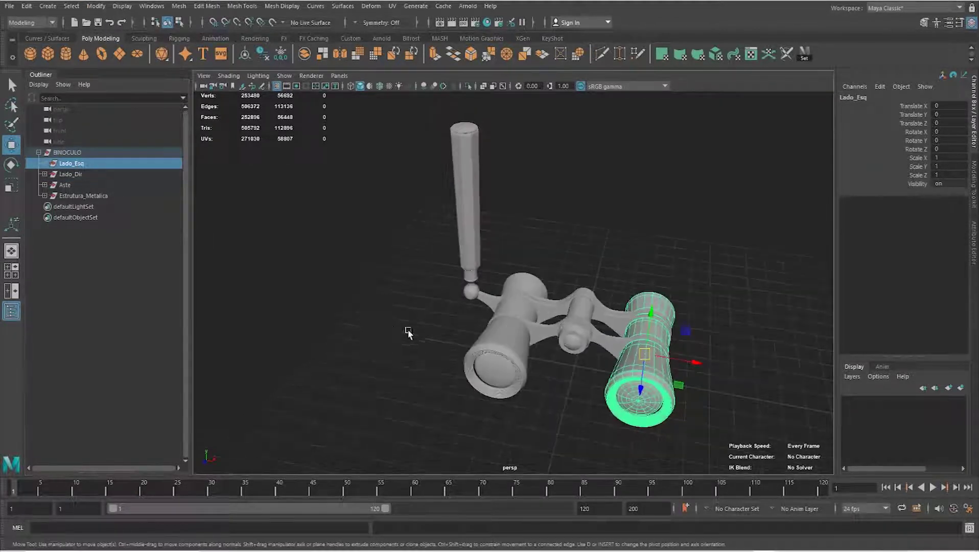
- Delete the construction history of the whole BINOCULO hierarchy and inspect the result
{"action": "left_click", "coordinate": [67, 153]}
{"action": "left_click", "coordinate": [38, 152]}
{"action": "key", "text": "f"}
{"action": "key", "text": "Down"}
{"action": "left_click", "coordinate": [26, 5]}
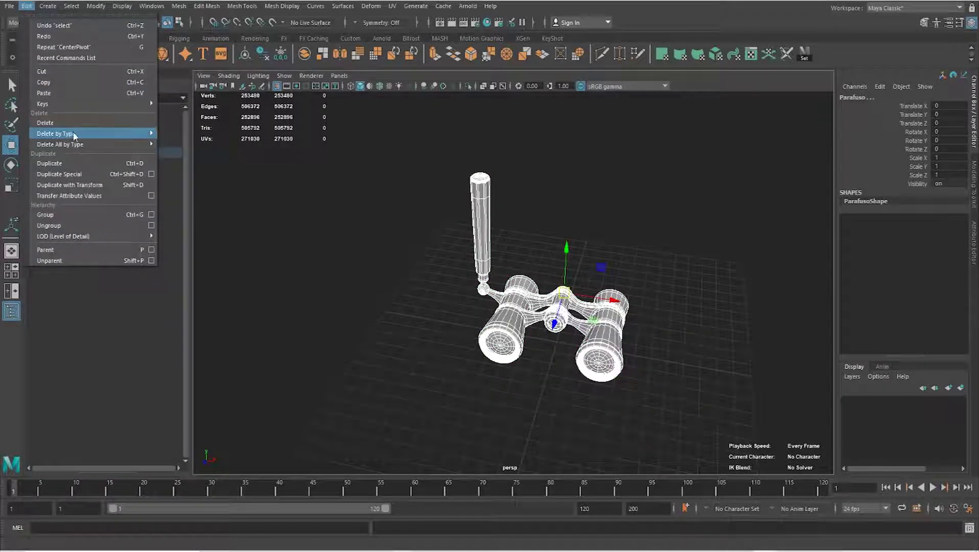
{"action": "left_click", "coordinate": [97, 22]}
{"action": "left_click", "coordinate": [361, 340]}
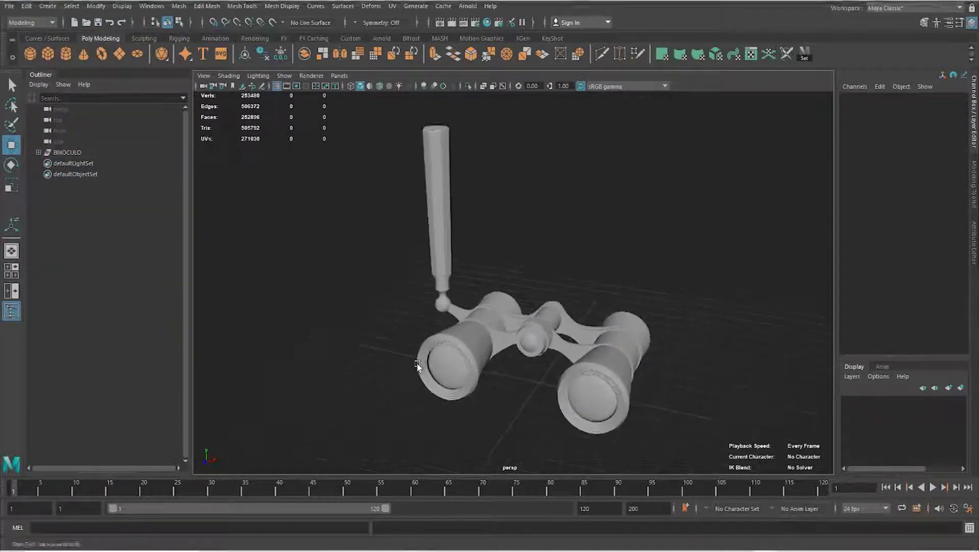
{"action": "scroll", "coordinate": [422, 368], "scroll_direction": "up", "scroll_amount": 5}
{"action": "left_click_drag", "start_coordinate": [426, 382], "coordinate": [484, 363], "text": "alt"}
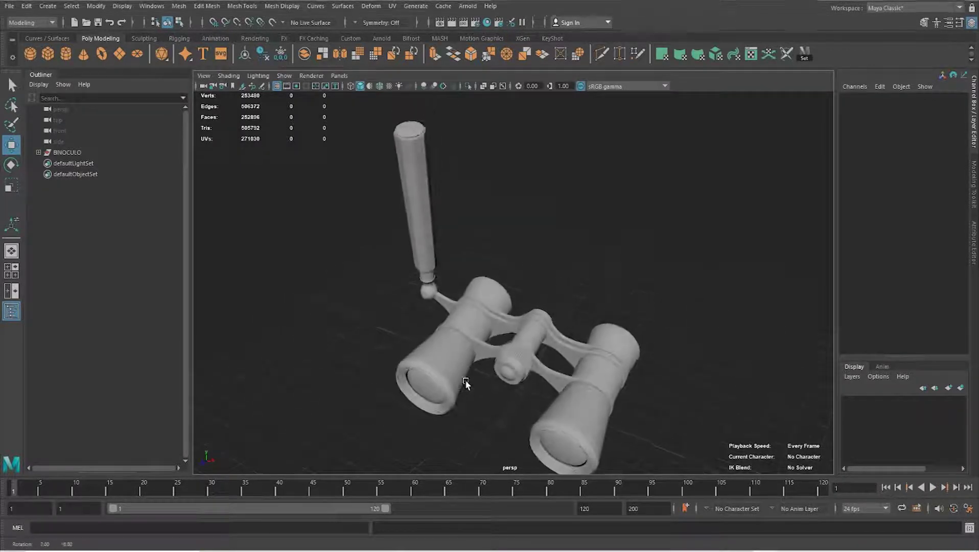